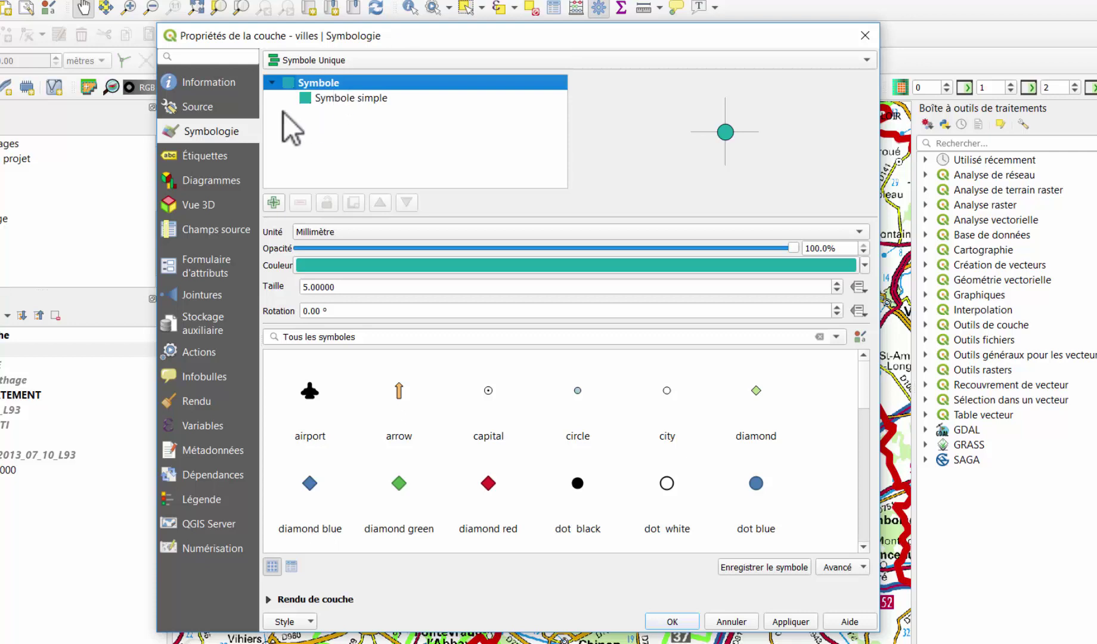
# Step: Set the fill colour of the villes layer's simple symbol to green (#1fa826) and apply it
pyautogui.click(349, 98)
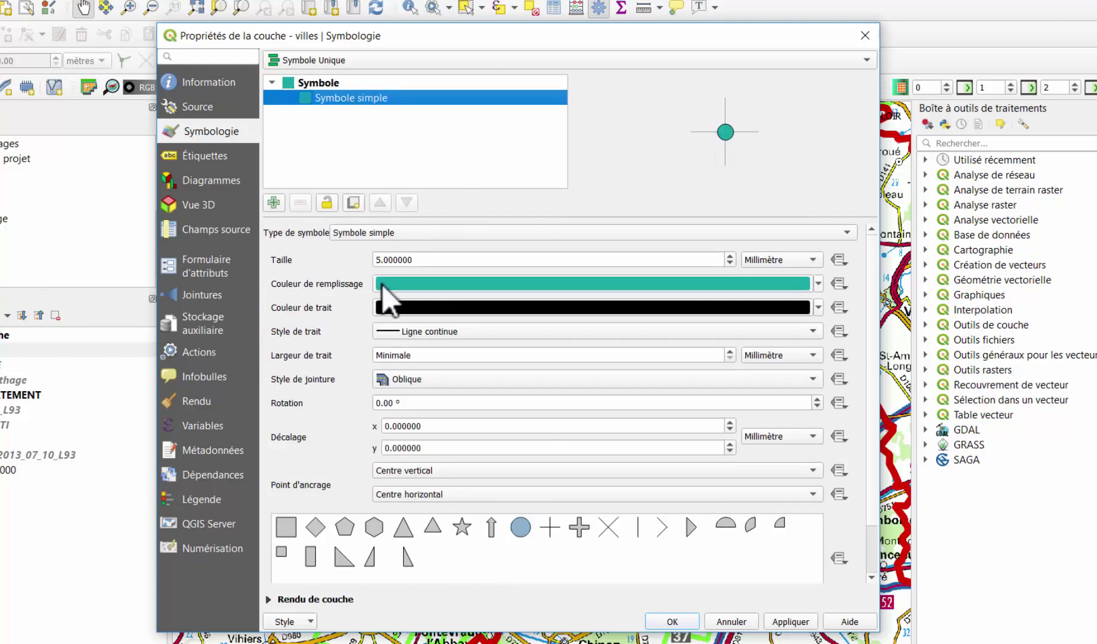
pyautogui.click(424, 259)
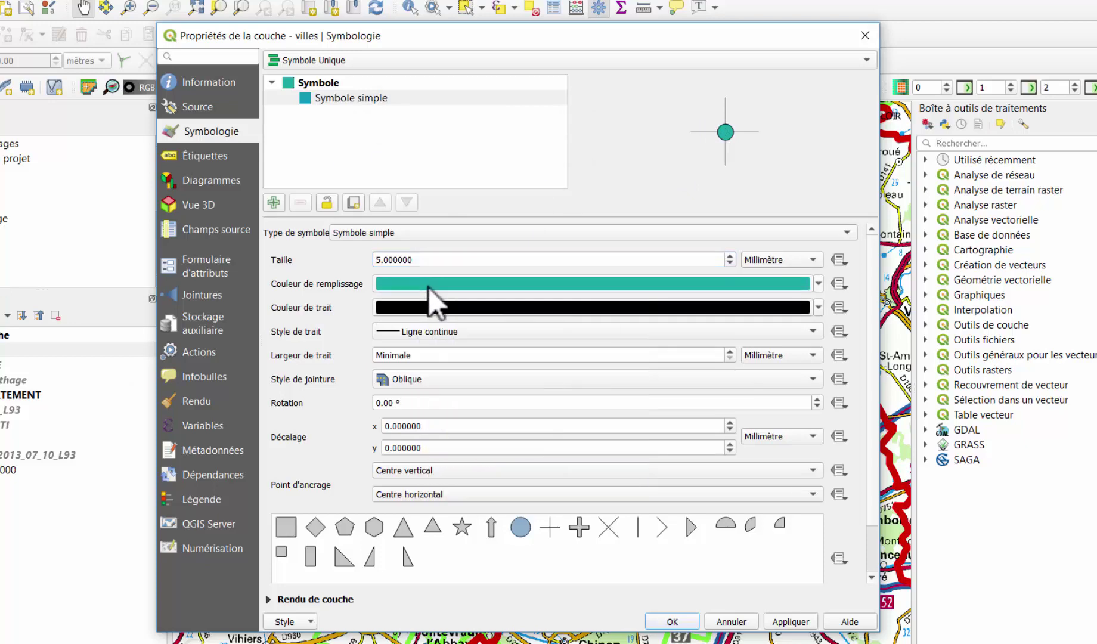
pyautogui.click(428, 285)
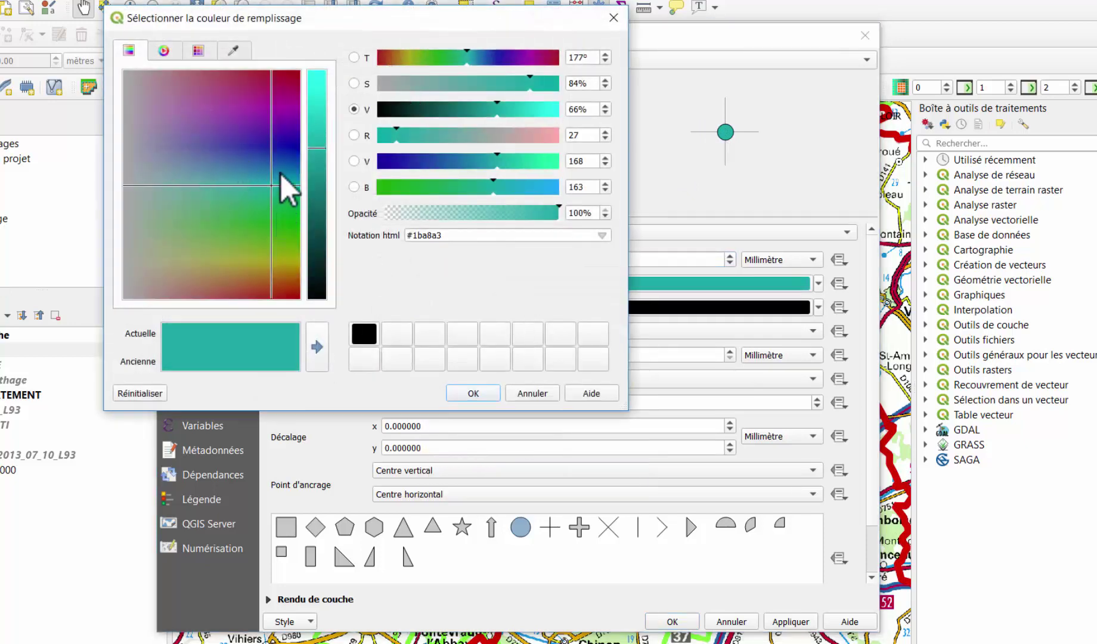
pyautogui.moveTo(236, 178); pyautogui.dragTo(267, 222)
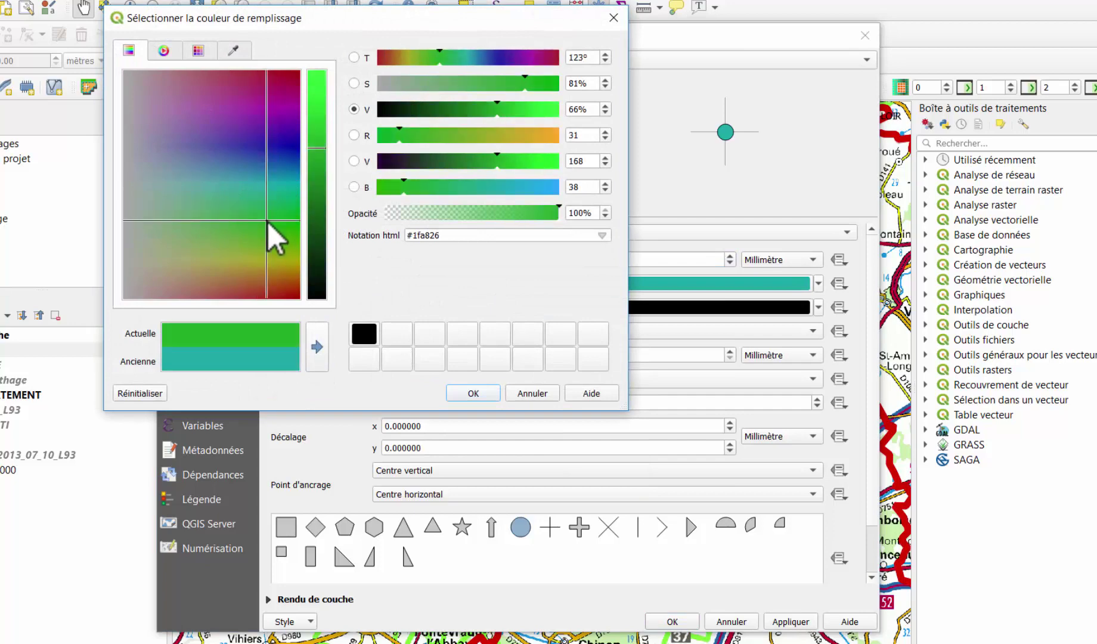
pyautogui.click(471, 392)
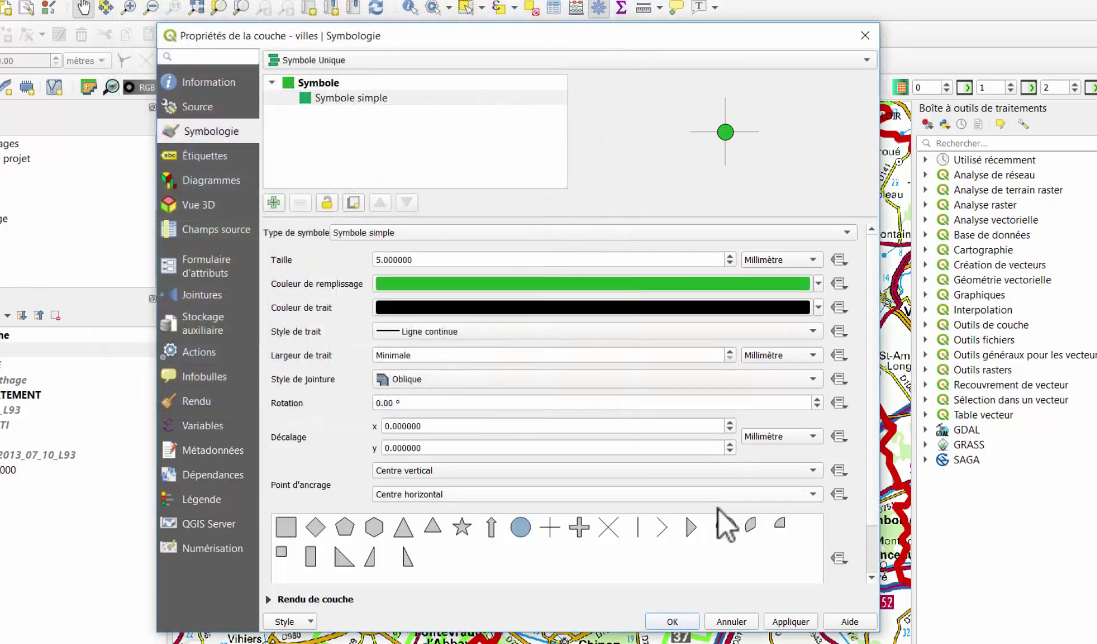
pyautogui.click(787, 620)
# Step: Switch the villes layer's renderer to Catégorisé
pyautogui.click(692, 60)
pyautogui.click(645, 70)
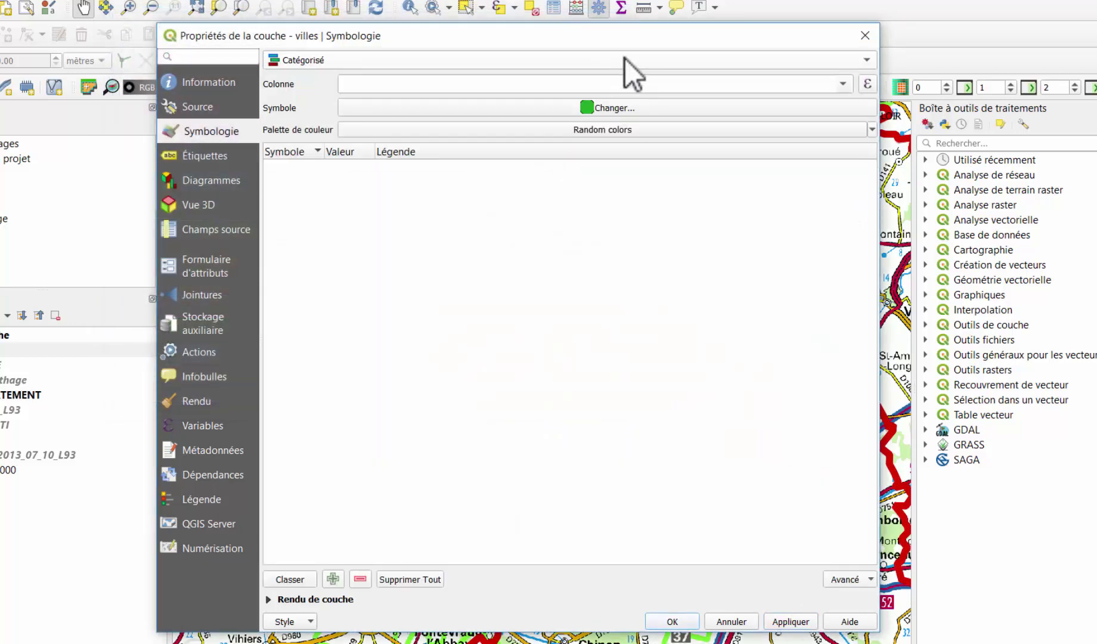
pyautogui.moveTo(639, 41); pyautogui.dragTo(408, 84)
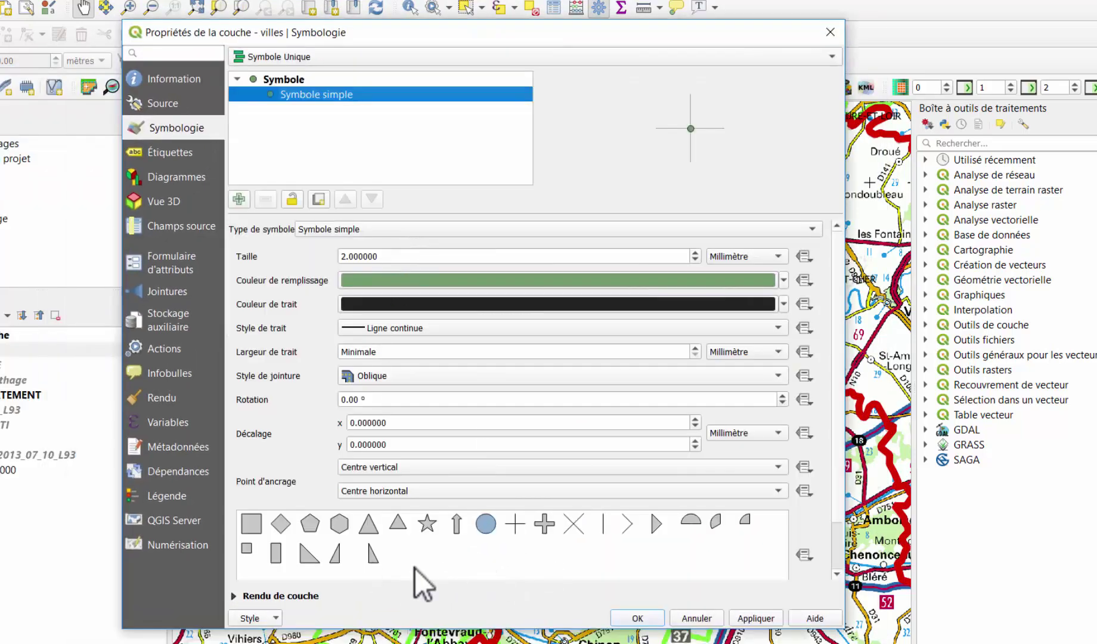
# Step: Change the simple symbol's marker shape to a filled cross and apply it to the villes layer
pyautogui.click(545, 523)
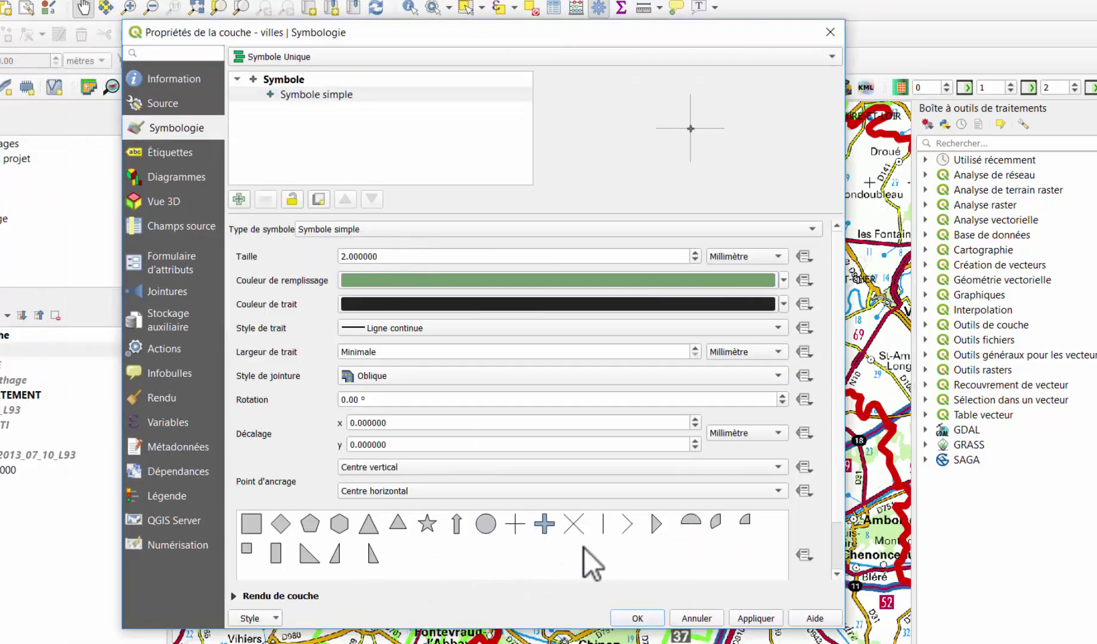
pyautogui.click(755, 618)
pyautogui.moveTo(563, 41); pyautogui.dragTo(529, 62)
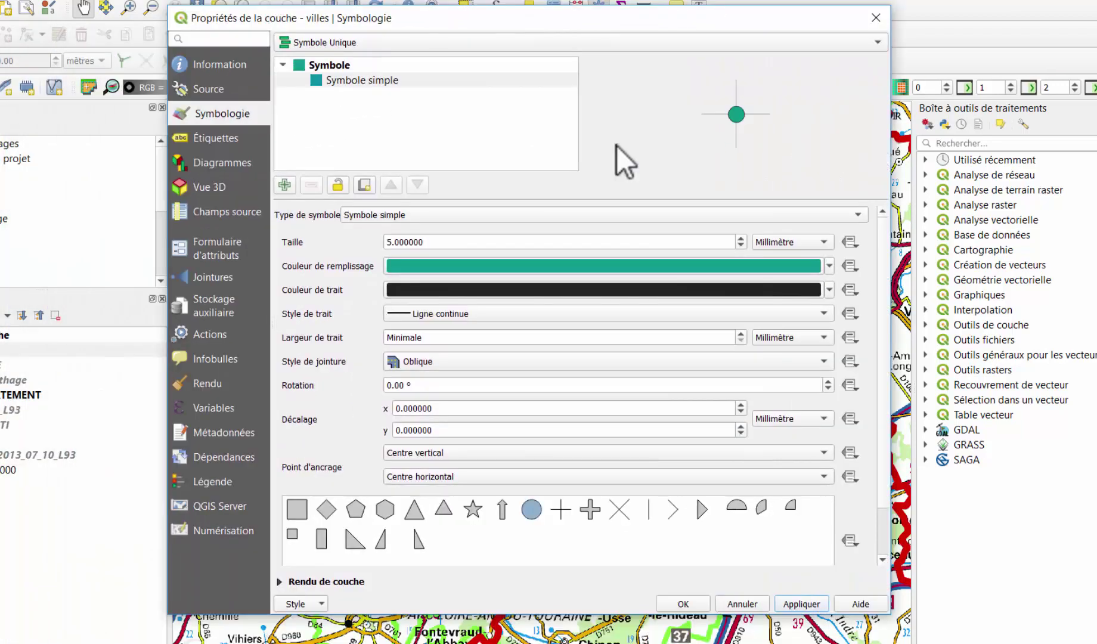
# Step: Add a second simple symbol layer above the green circle and give it a filled cross shape
pyautogui.click(364, 84)
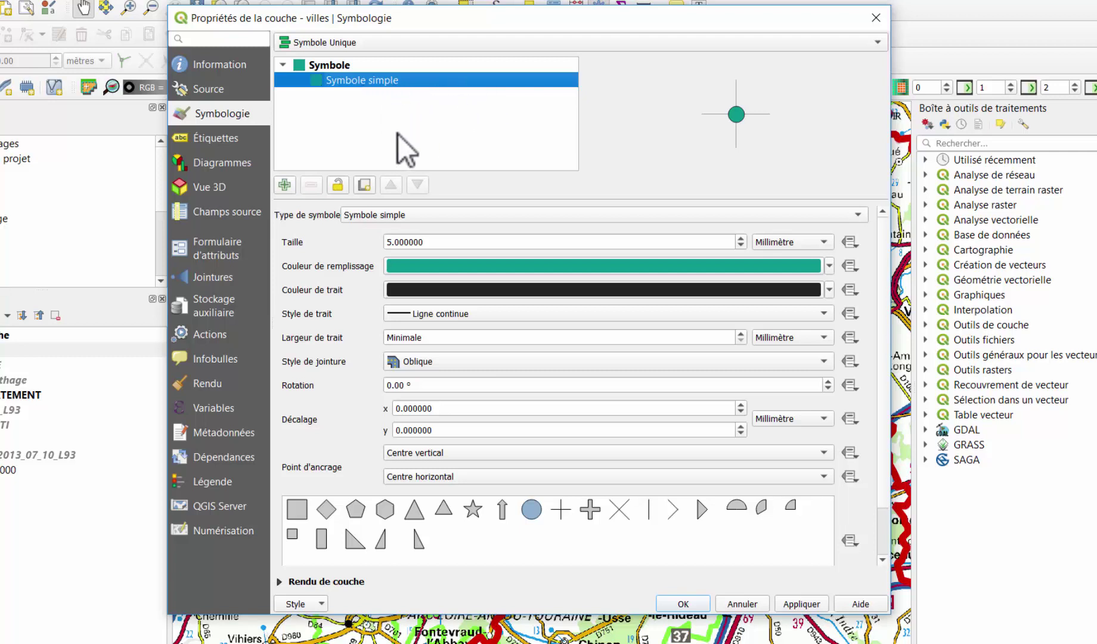
pyautogui.click(285, 185)
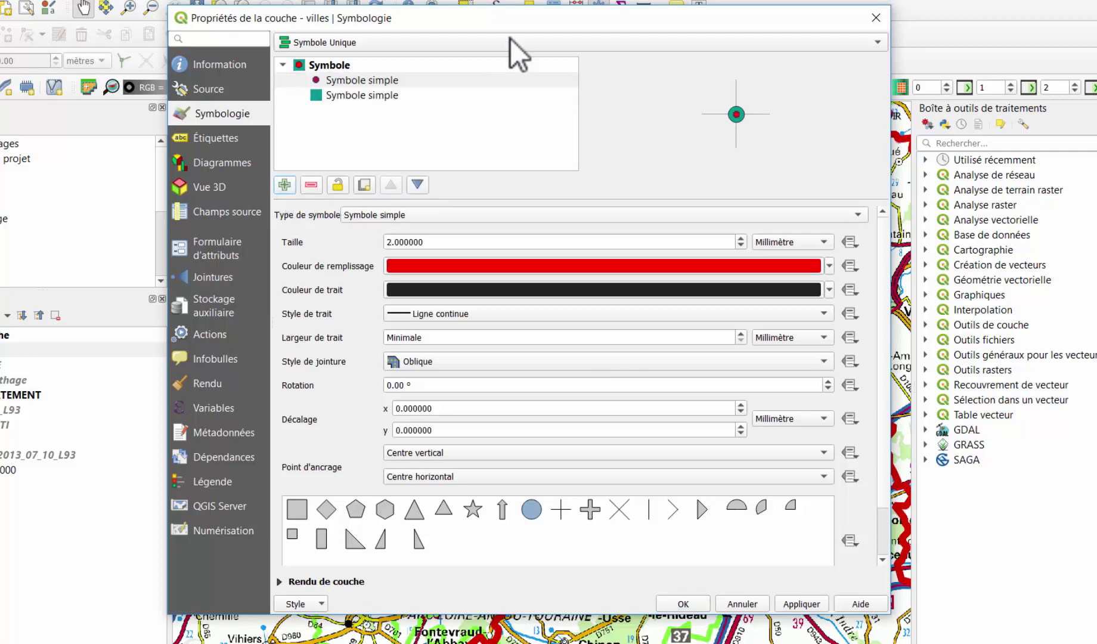
pyautogui.click(370, 84)
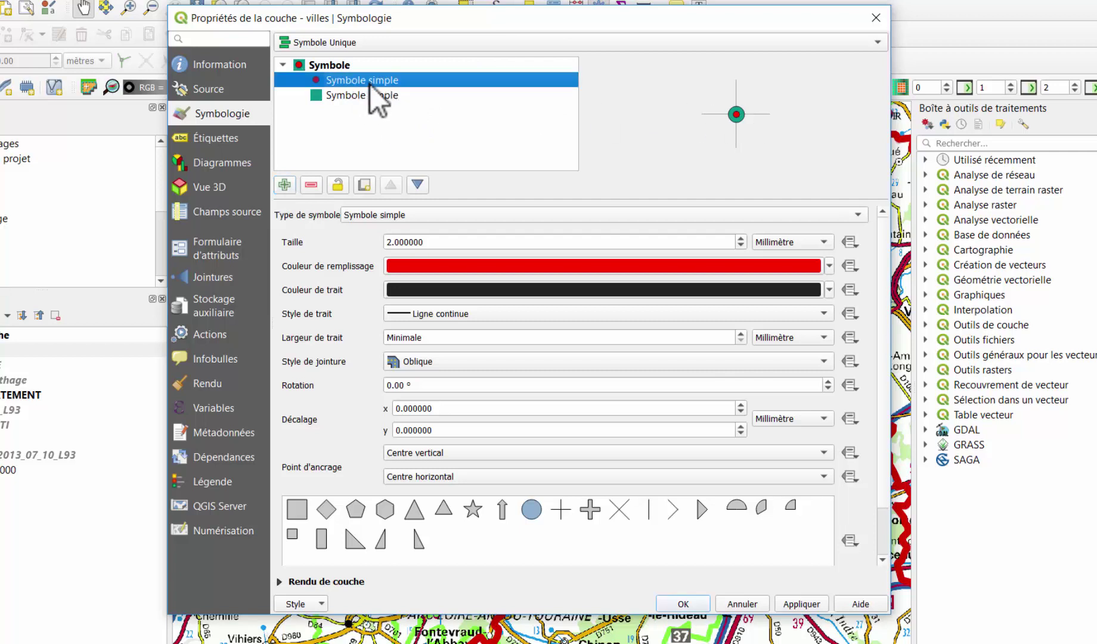
pyautogui.click(589, 509)
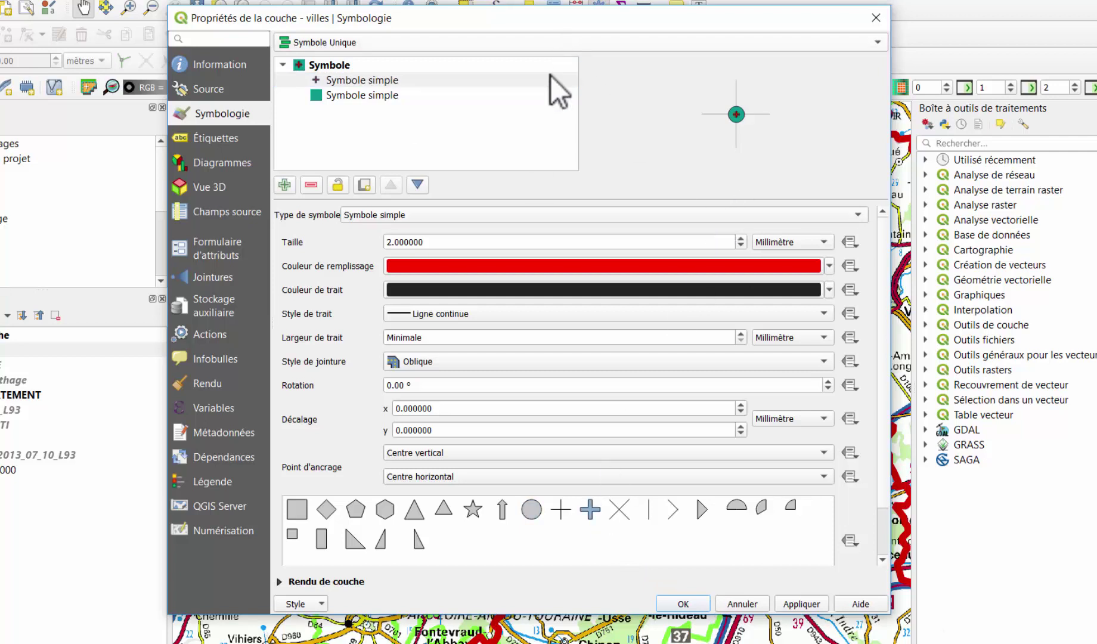
# Step: Set the red cross symbol layer's size to 6 mm
pyautogui.moveTo(395, 242); pyautogui.dragTo(378, 242)
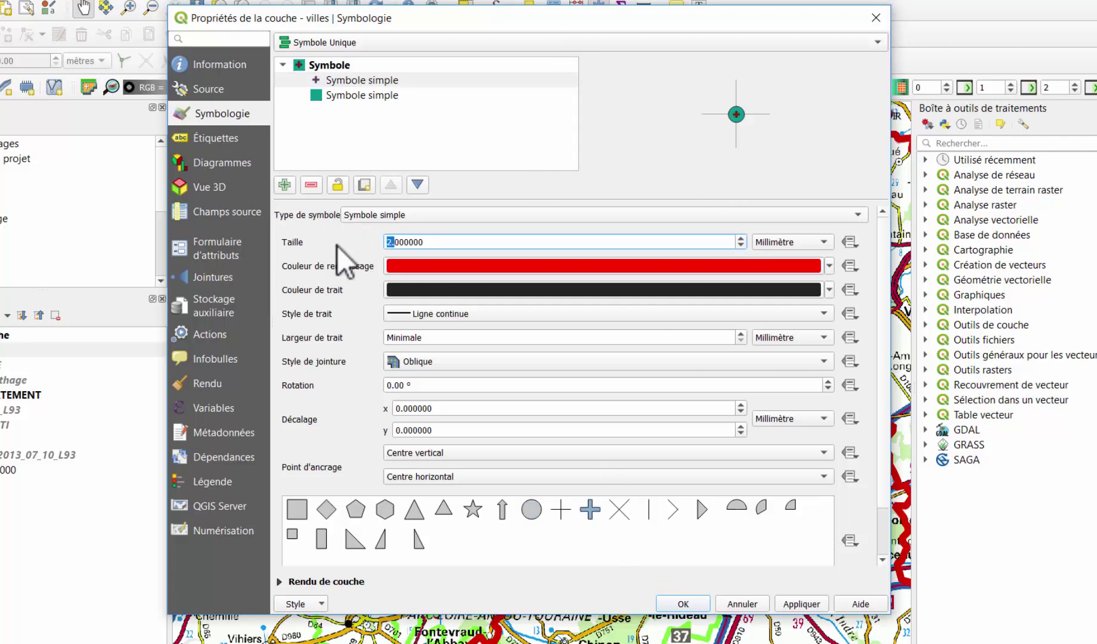
pyautogui.press('BackSpace')
pyautogui.write('6')
pyautogui.hotkey('ctrl', 'a')
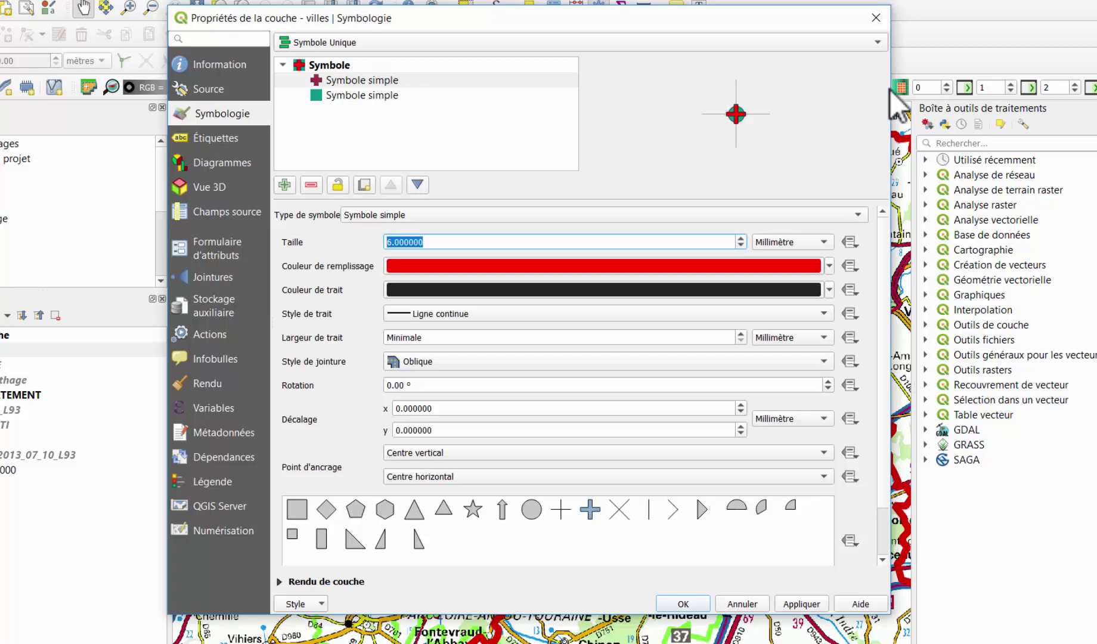
# Step: Compare the two symbol layers, move the green circle above the red cross, and move it back below
pyautogui.click(359, 96)
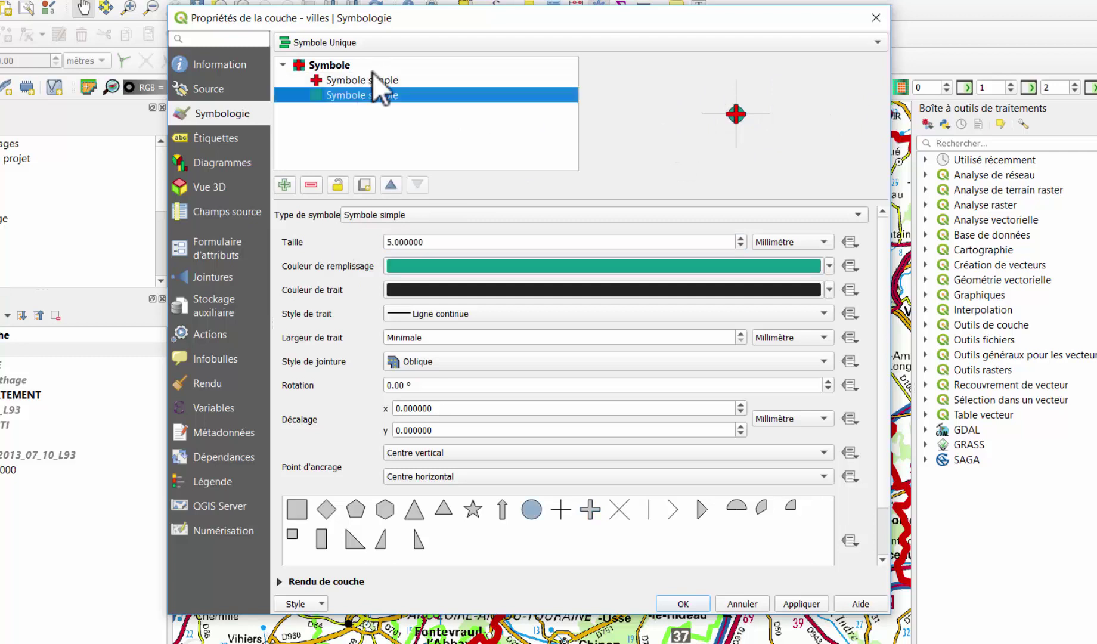
pyautogui.click(372, 79)
pyautogui.click(370, 97)
pyautogui.click(376, 82)
pyautogui.click(371, 93)
pyautogui.click(382, 77)
pyautogui.click(378, 94)
pyautogui.click(392, 186)
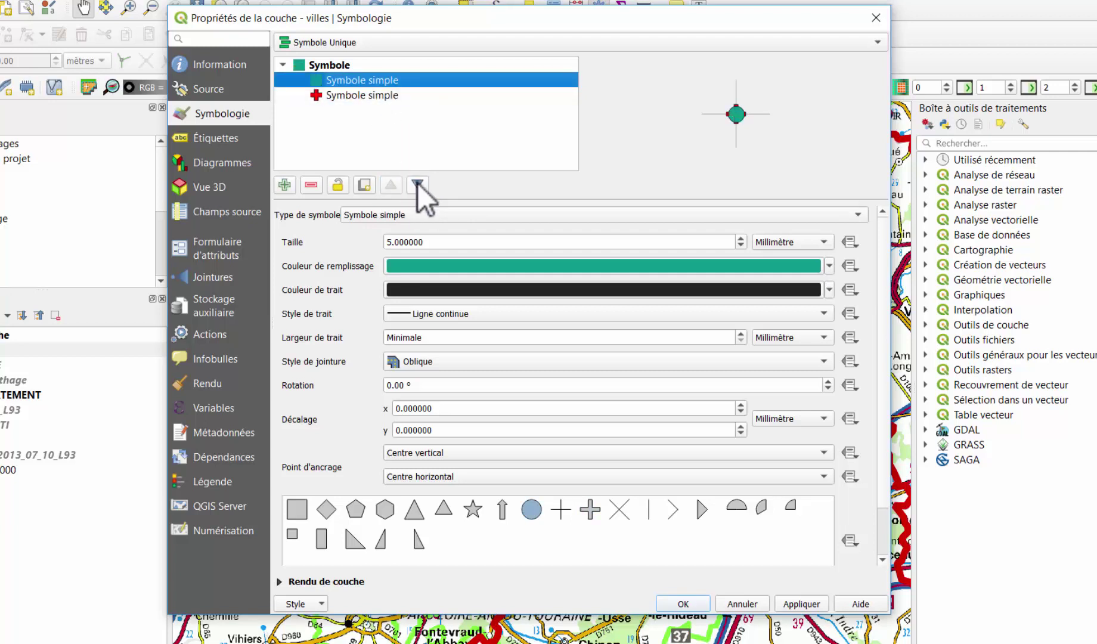
pyautogui.click(419, 183)
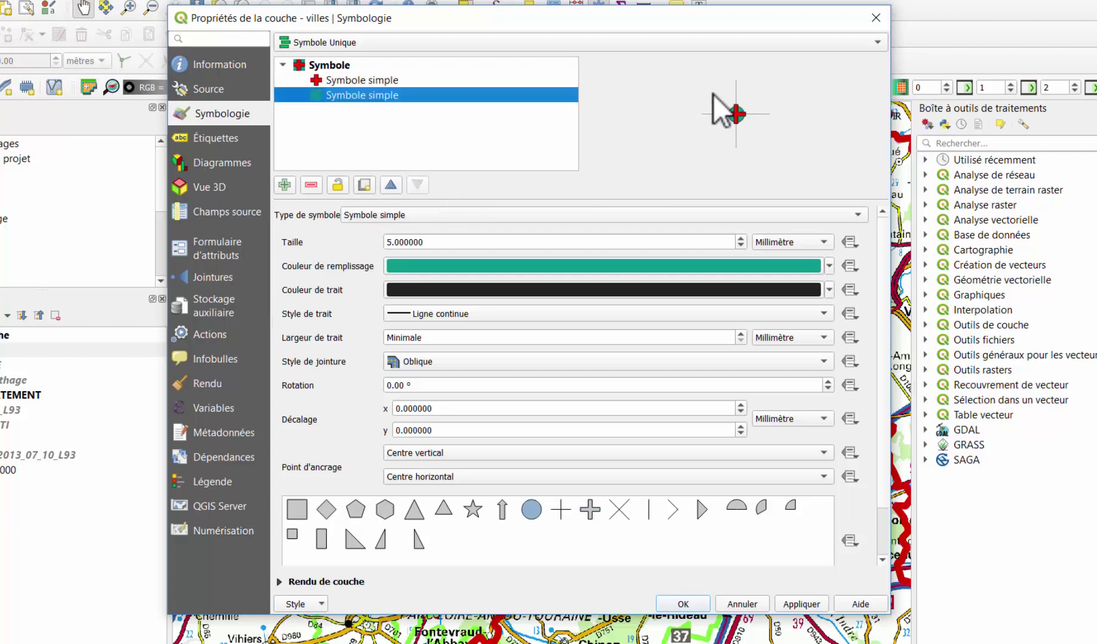
# Step: Apply the cross-over-circle symbol to the villes layer, close its properties and examine the marker at Le Mans
pyautogui.click(801, 603)
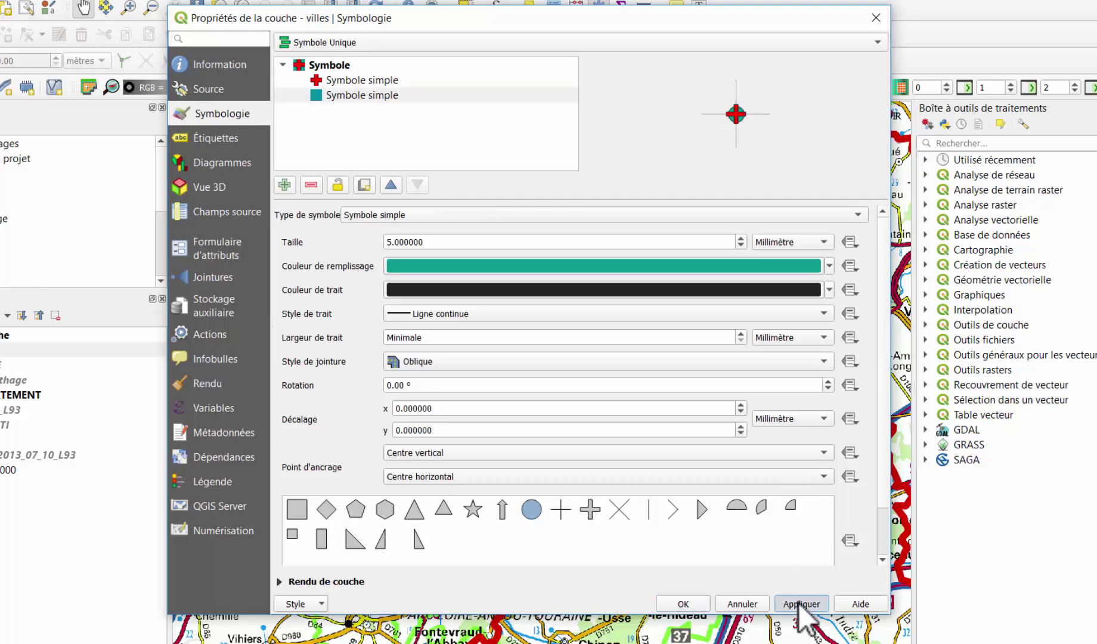
pyautogui.click(702, 605)
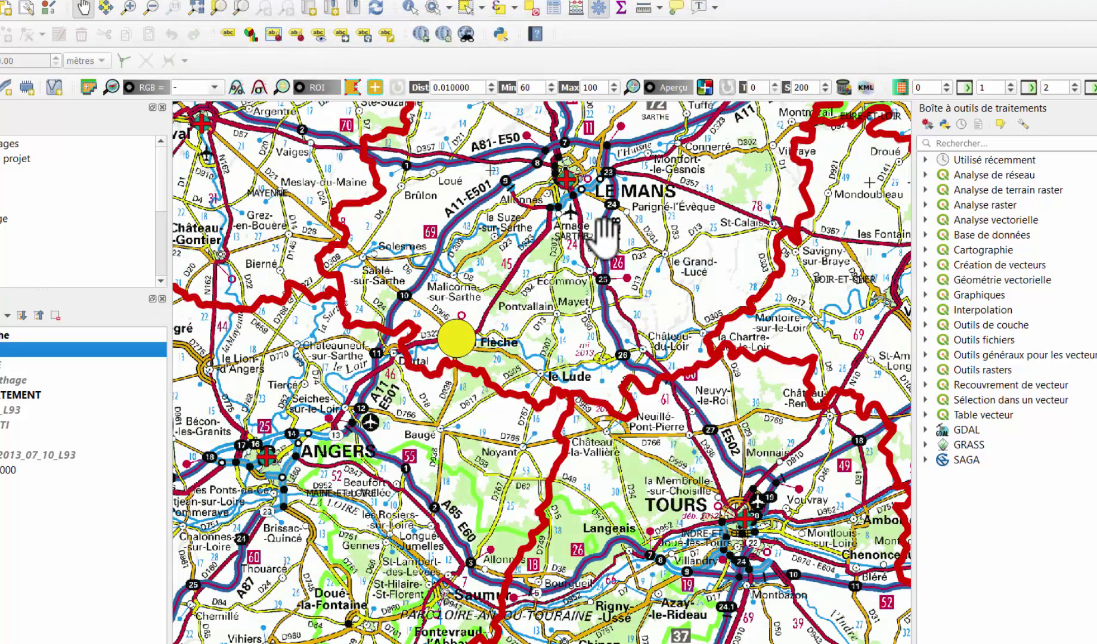
pyautogui.scroll(3, 568, 184)
pyautogui.moveTo(587, 181); pyautogui.dragTo(588, 314)
pyautogui.scroll(3, 588, 314)
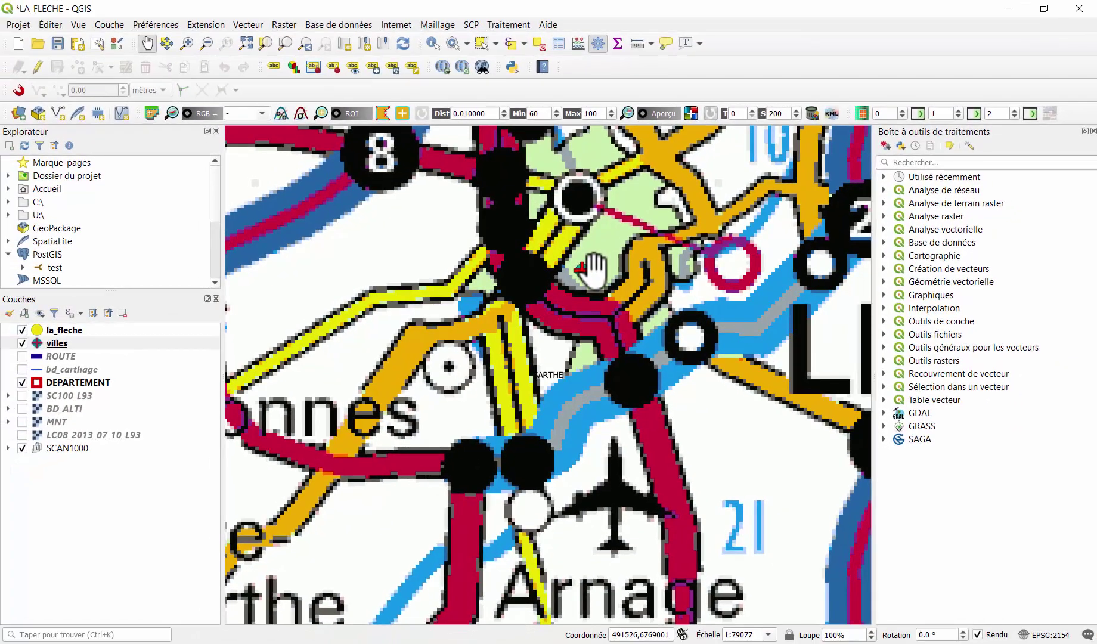
# Step: Reopen the villes layer's symbology and change the red cross symbol layer's type to Symbole SVG
pyautogui.rightClick(68, 345)
pyautogui.click(172, 334)
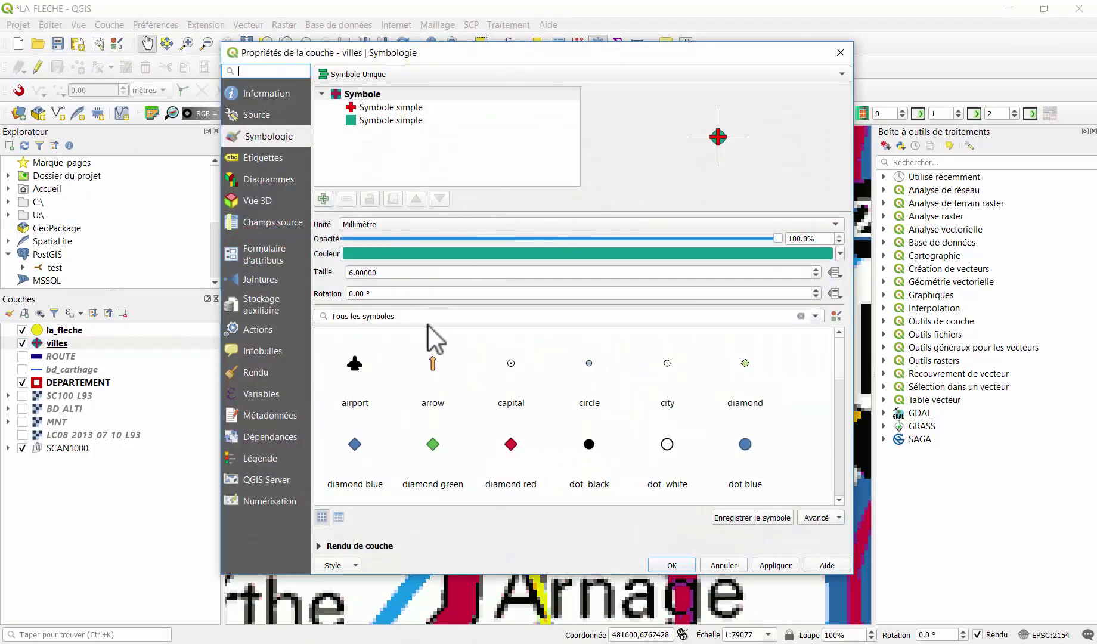
pyautogui.click(415, 107)
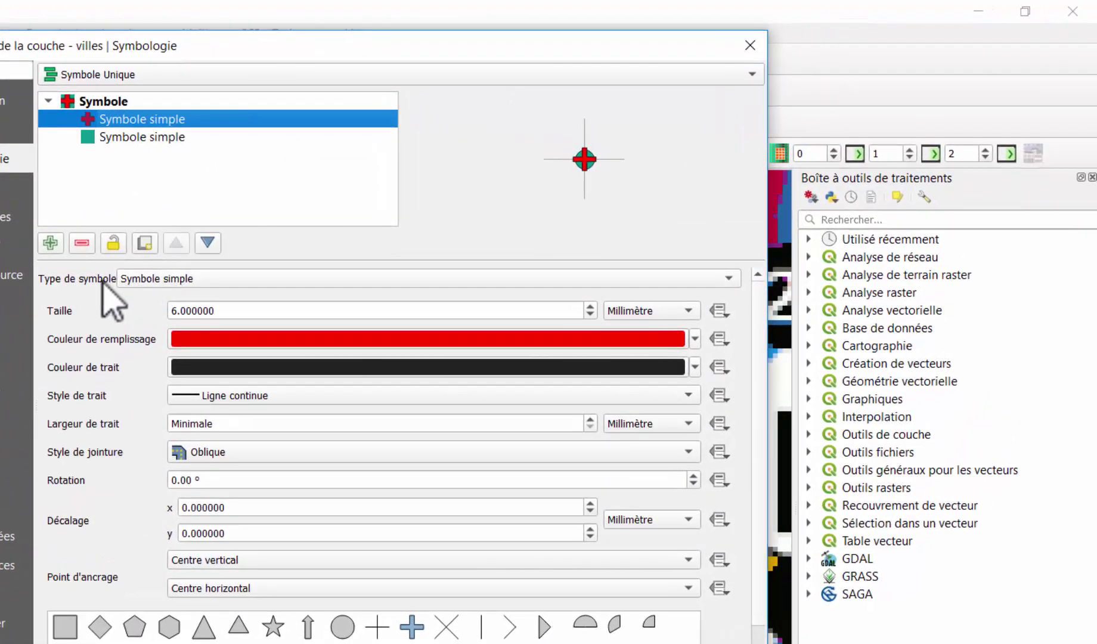
pyautogui.click(198, 282)
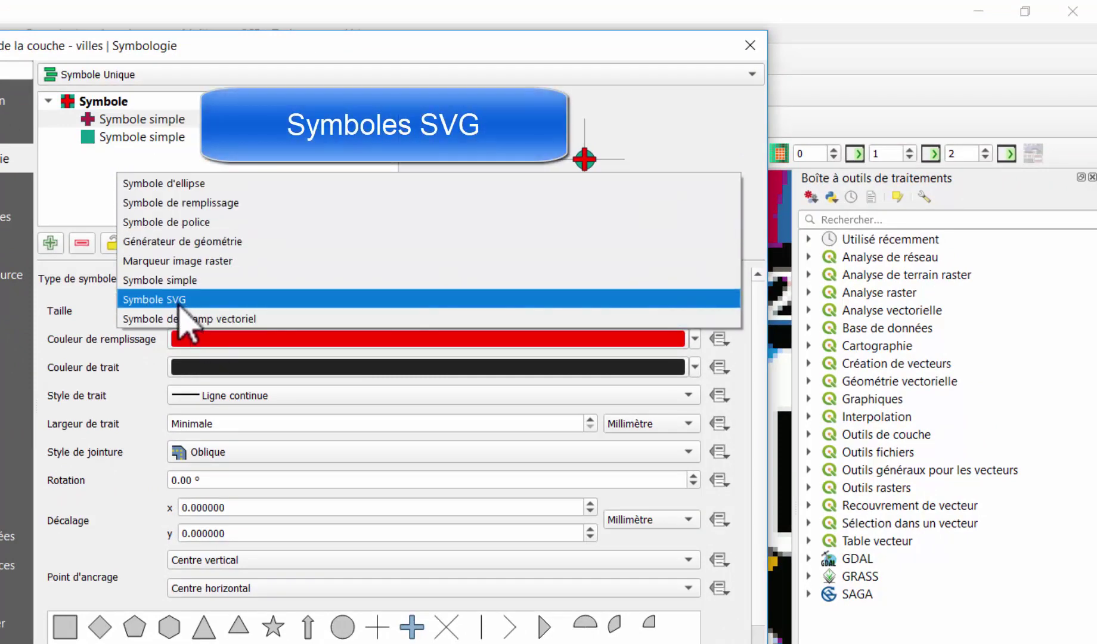
pyautogui.click(179, 304)
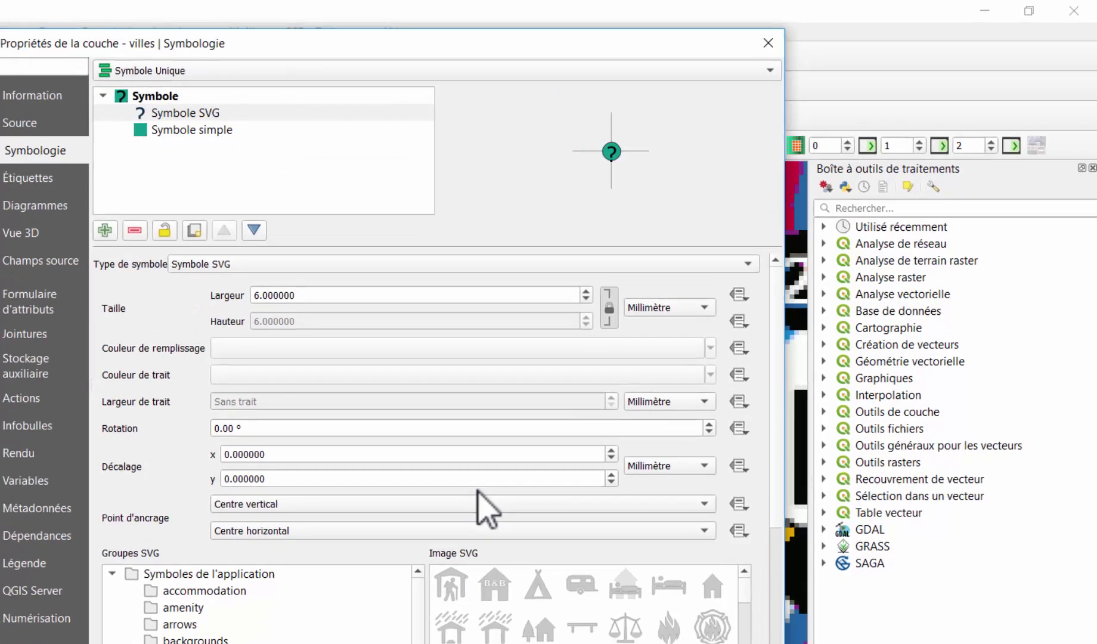
# Step: Give the SVG symbol the B&B house image with its horizontal anchor at Droite, and apply it
pyautogui.scroll(-2, 477, 490)
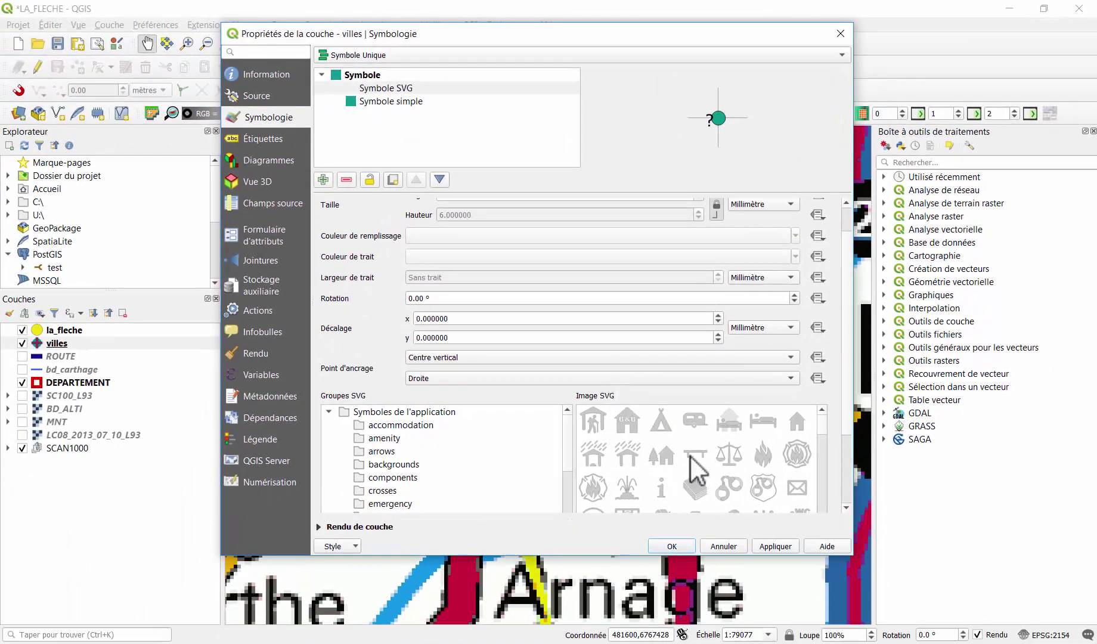
pyautogui.click(627, 422)
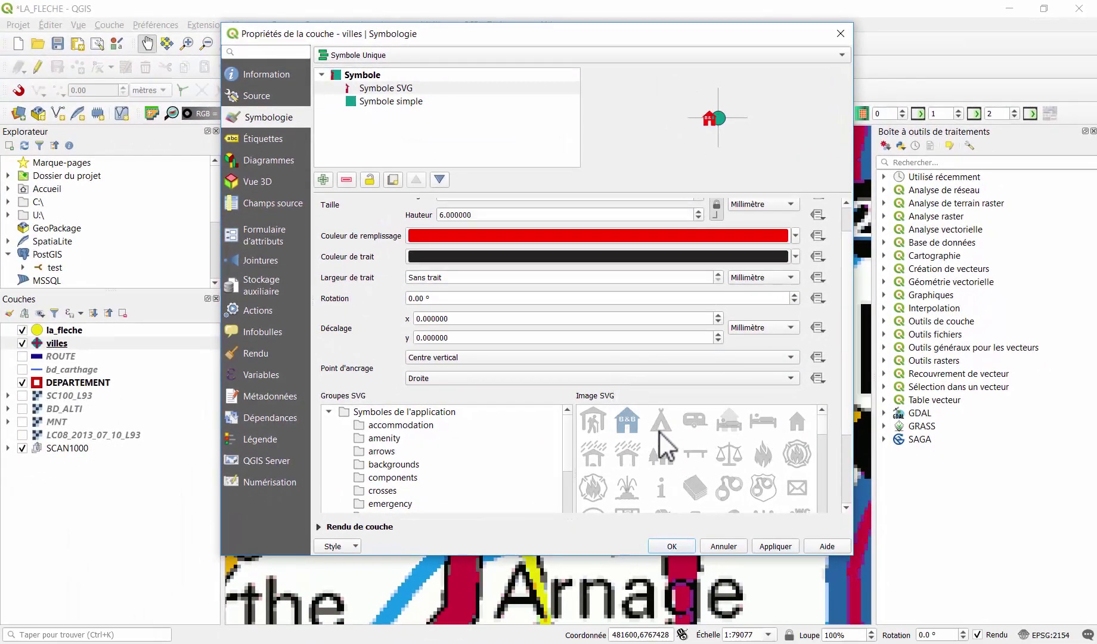
pyautogui.click(768, 548)
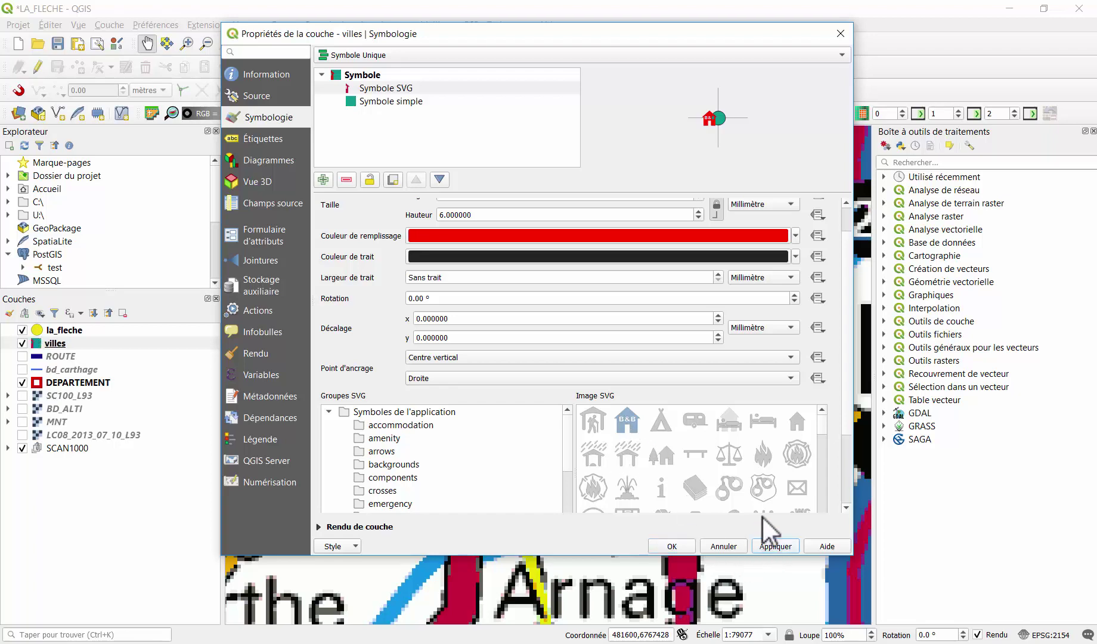
# Step: Try the Carte de chaleur renderer on the villes layer and return it to Symbole Unique
pyautogui.click(632, 54)
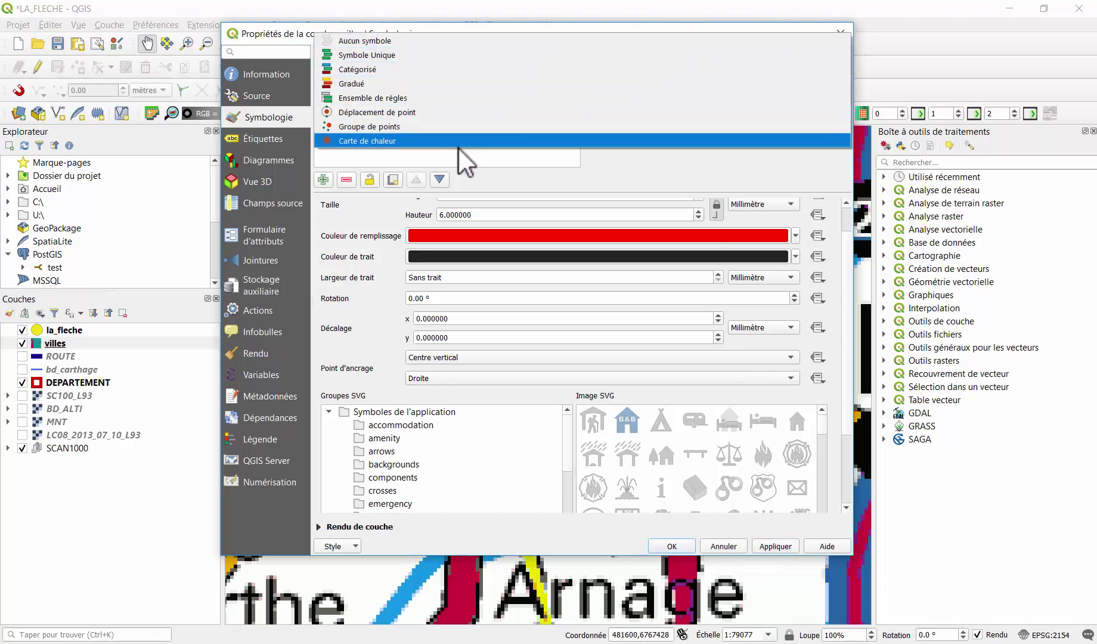
pyautogui.click(459, 149)
pyautogui.moveTo(548, 30); pyautogui.dragTo(84, 234)
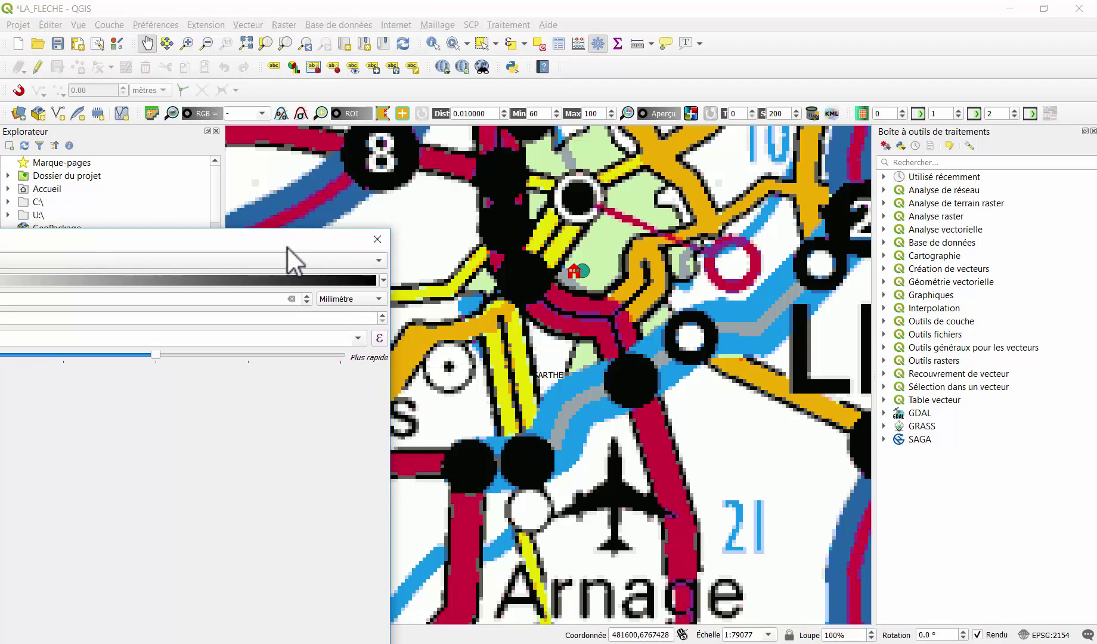
pyautogui.moveTo(289, 245); pyautogui.dragTo(850, 151)
pyautogui.click(483, 167)
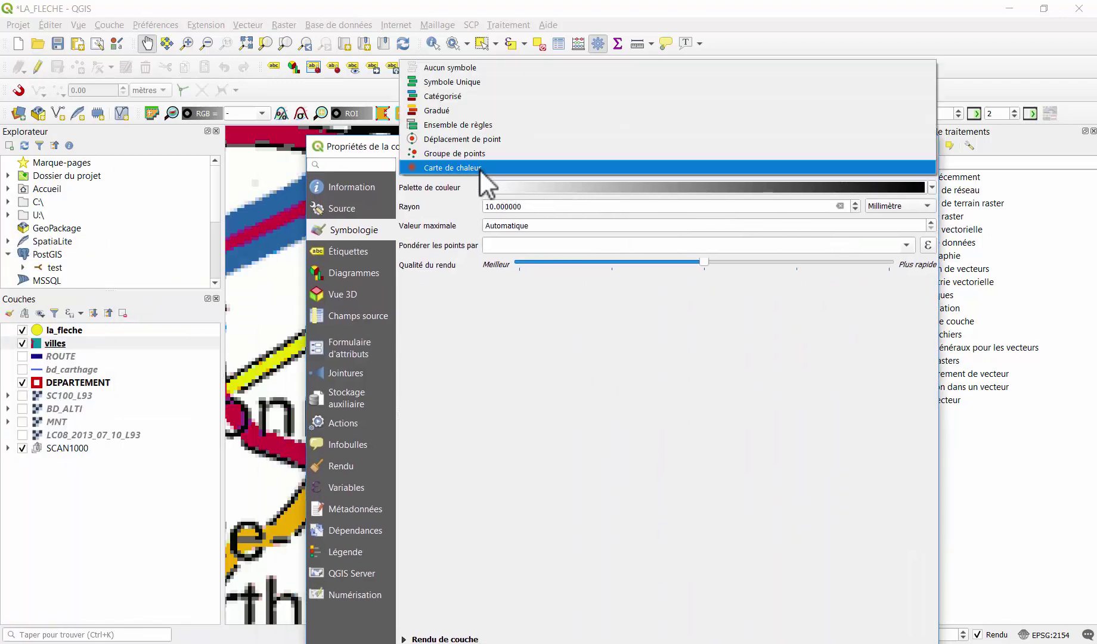
pyautogui.click(480, 82)
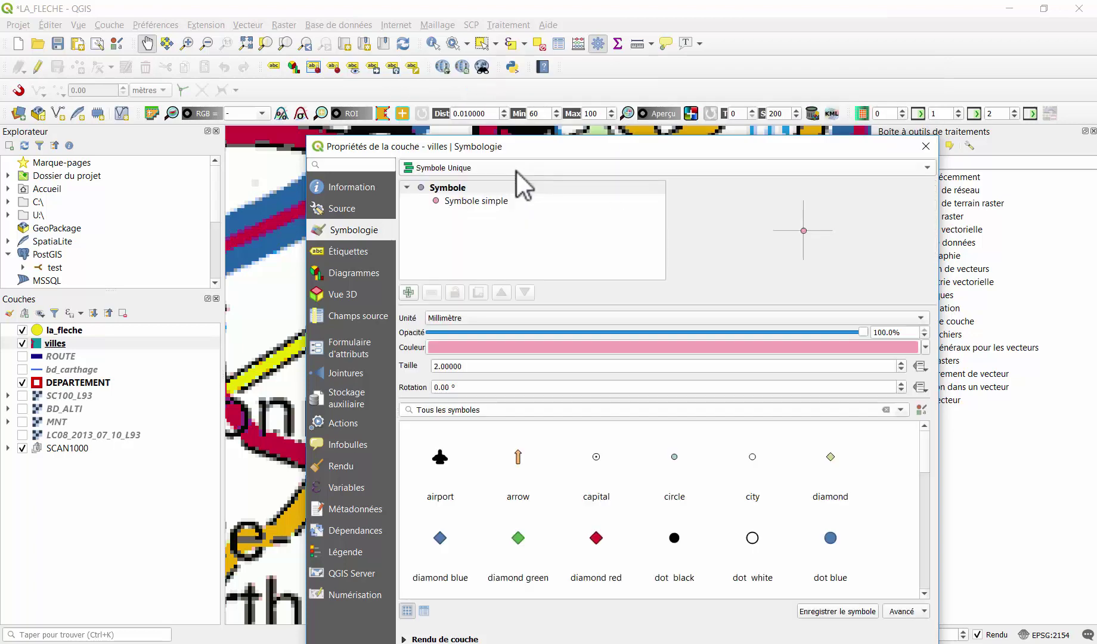
# Step: Change the simple symbol layer's type to Marqueur image raster
pyautogui.click(486, 202)
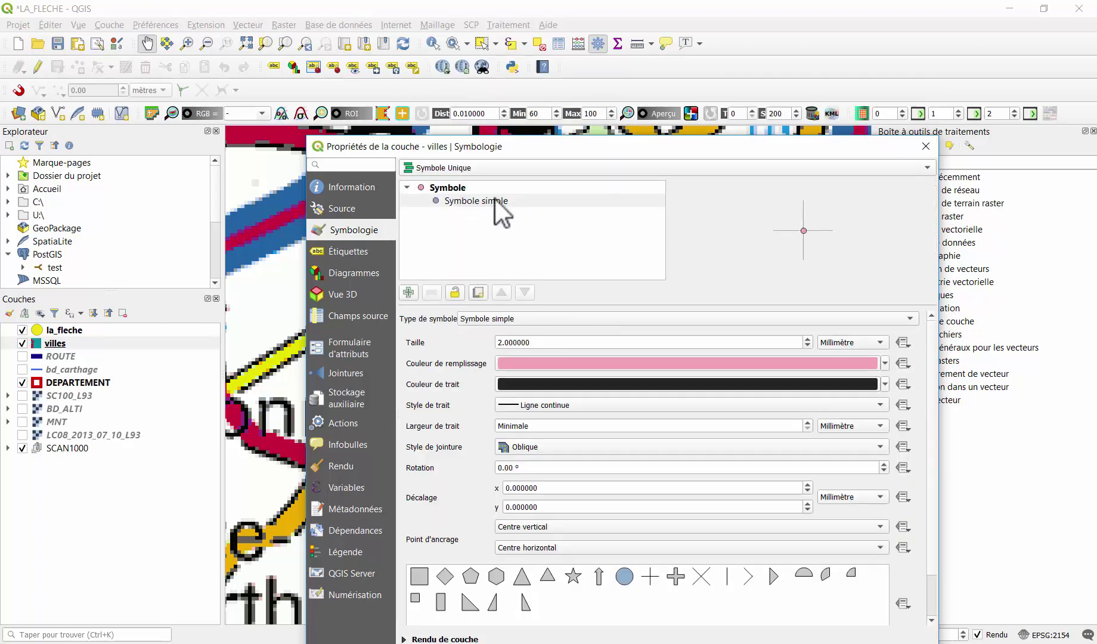
pyautogui.click(536, 320)
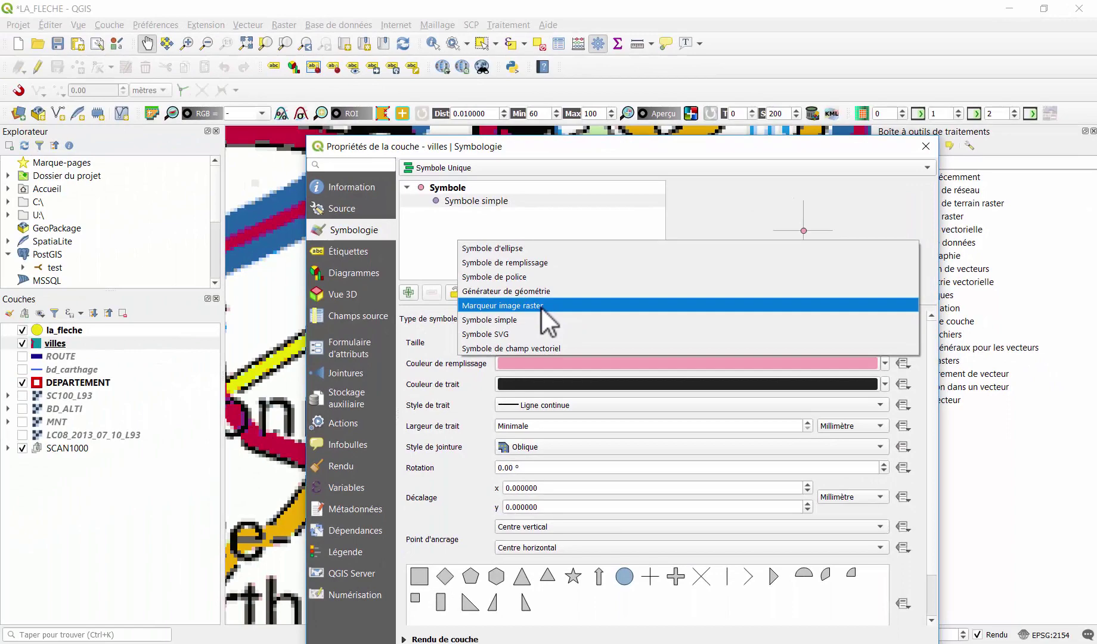
pyautogui.click(541, 309)
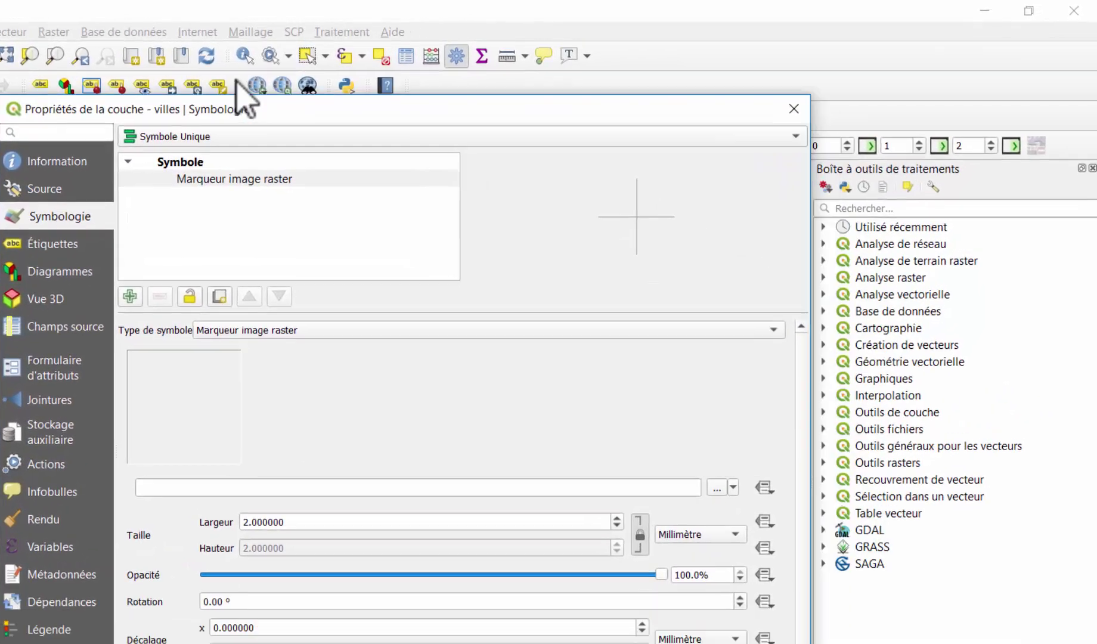
# Step: Load maison.gif from the U:/TD/QGIS/LA_FLECHE folder as the raster image marker of the villes layer
pyautogui.moveTo(244, 102); pyautogui.dragTo(192, 8)
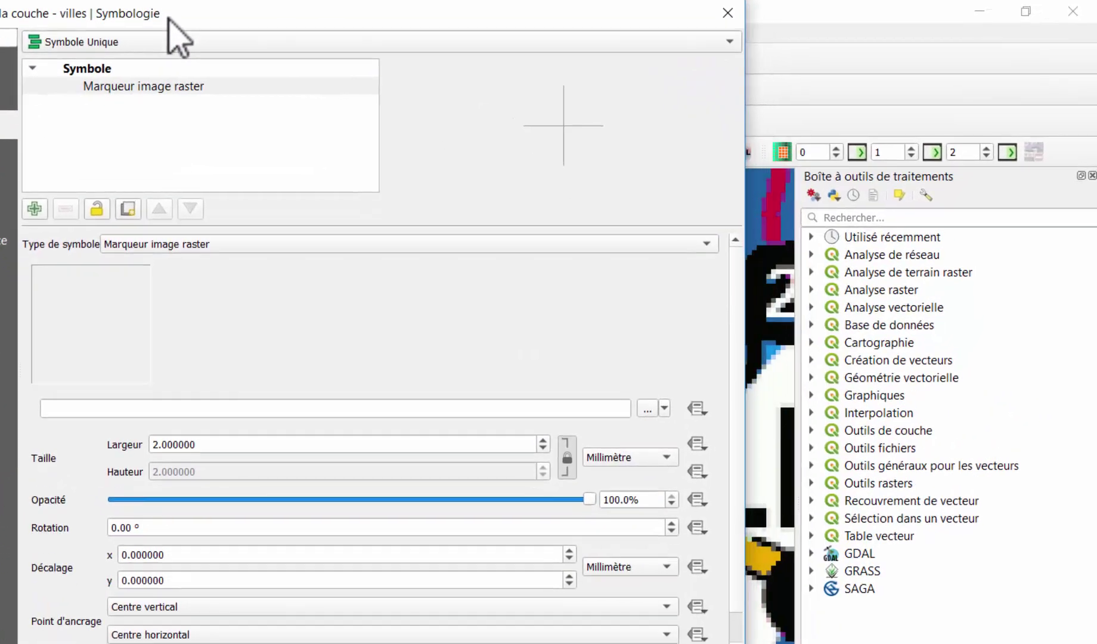
pyautogui.click(648, 411)
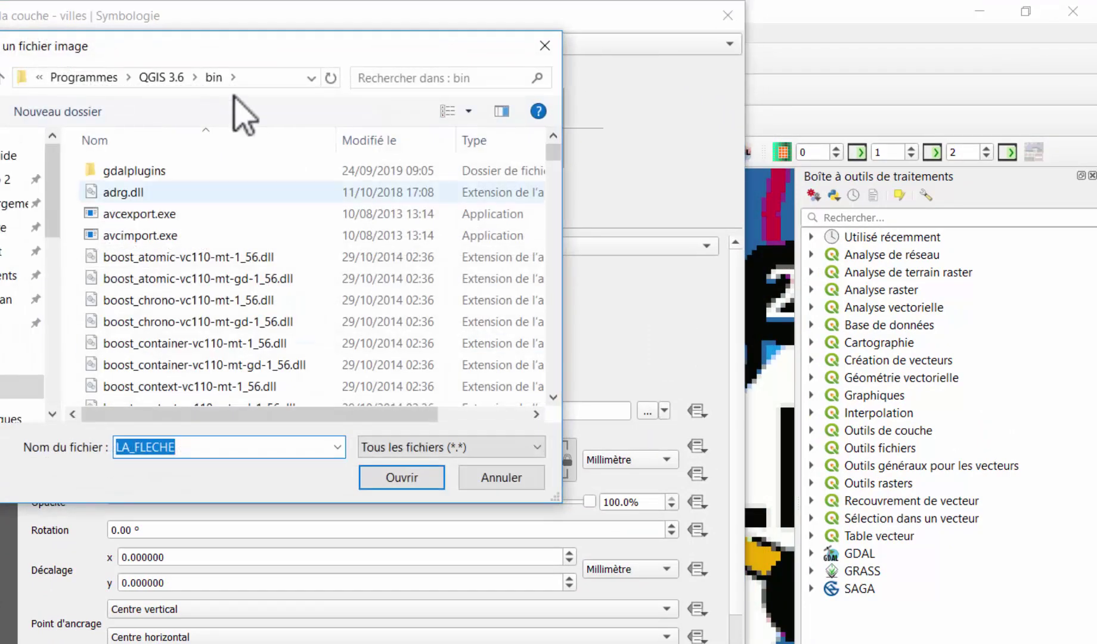
pyautogui.scroll(-2, 12, 280)
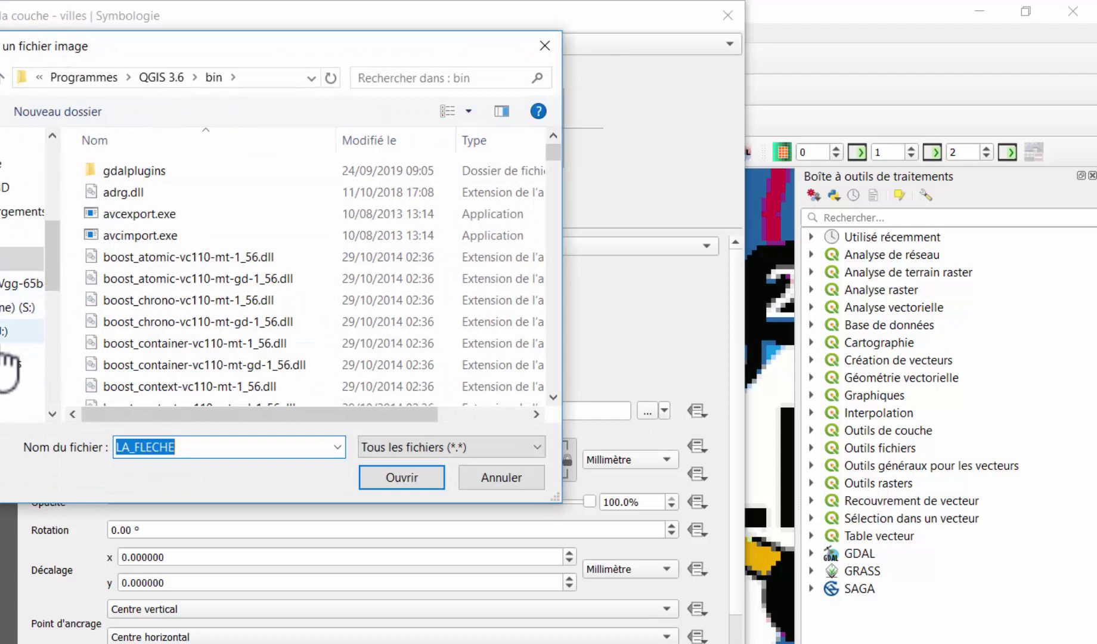
pyautogui.click(4, 333)
pyautogui.scroll(-4, 161, 274)
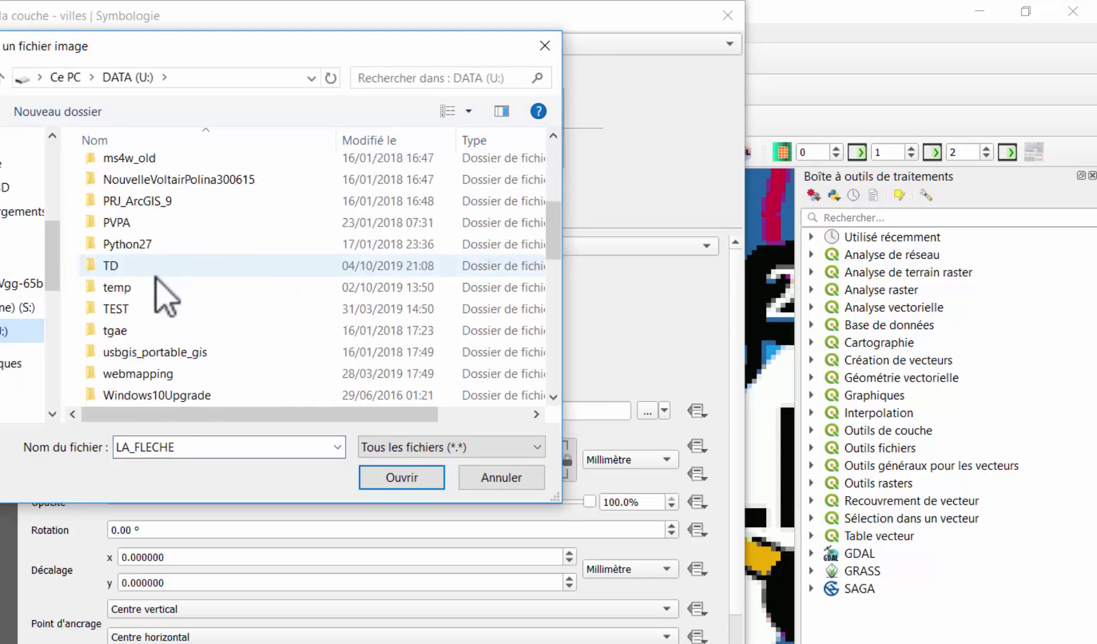
pyautogui.doubleClick(136, 268)
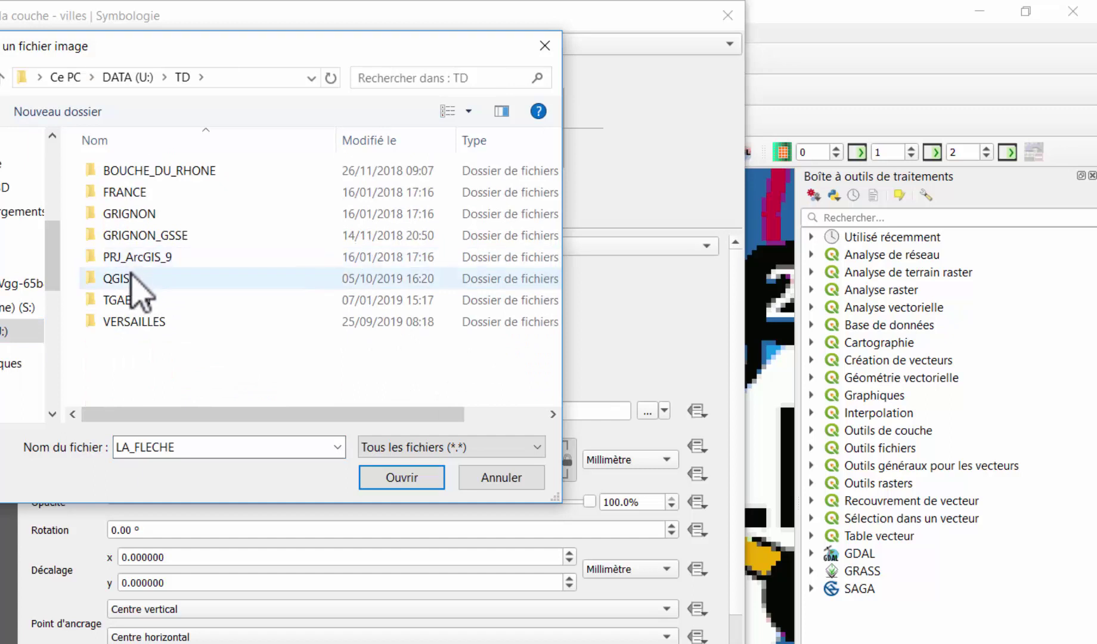
pyautogui.click(132, 277)
pyautogui.doubleClick(132, 278)
pyautogui.click(148, 173)
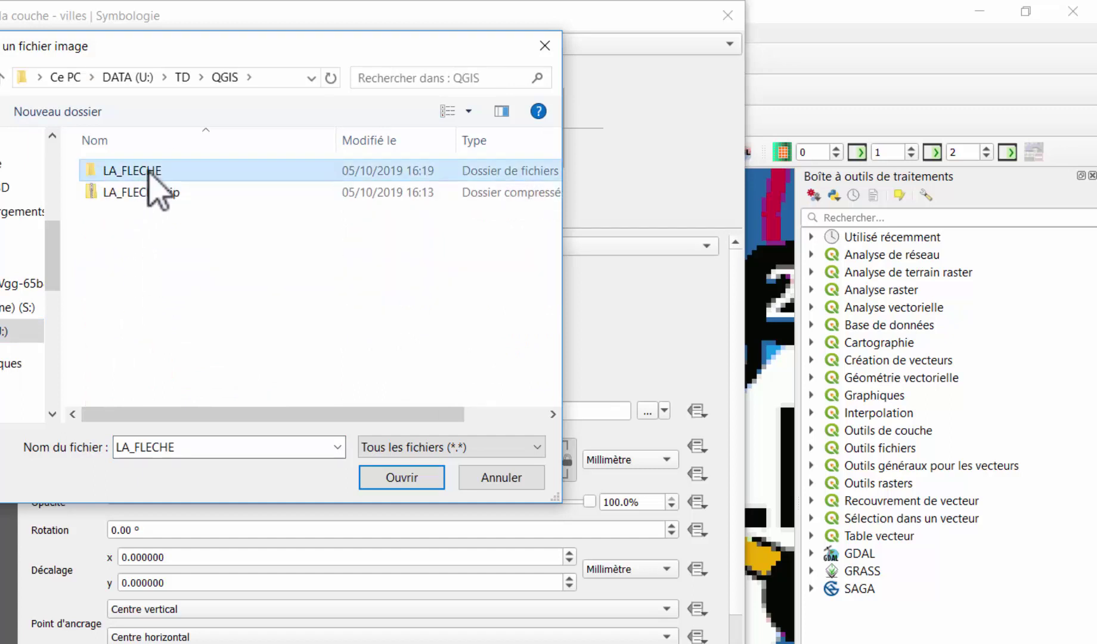
pyautogui.press('Return')
pyautogui.scroll(-5, 309, 346)
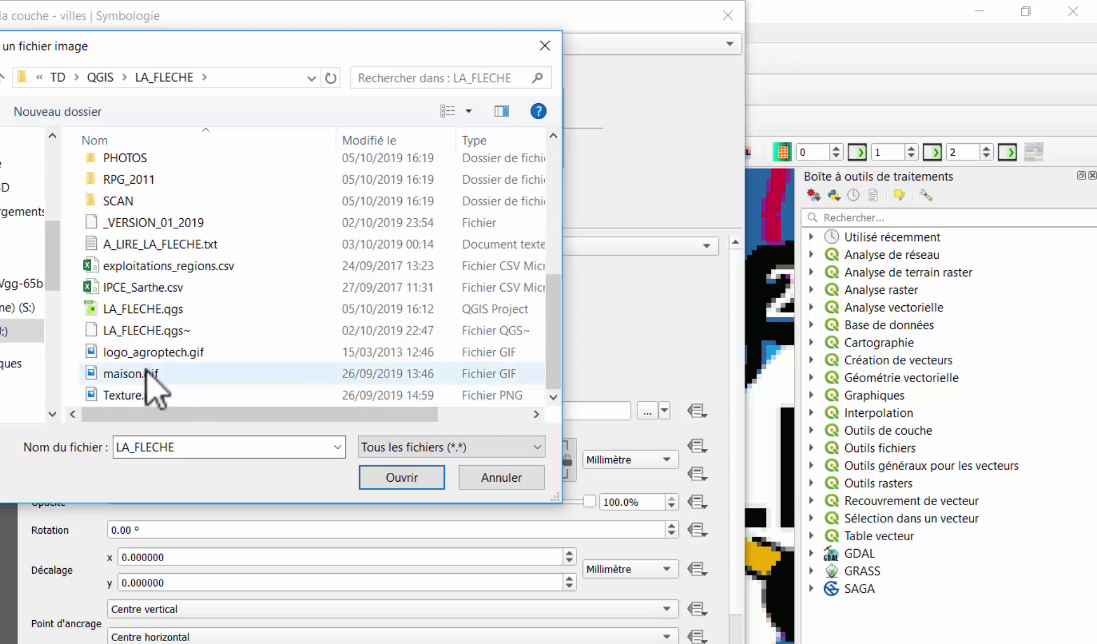
pyautogui.click(256, 374)
pyautogui.click(421, 471)
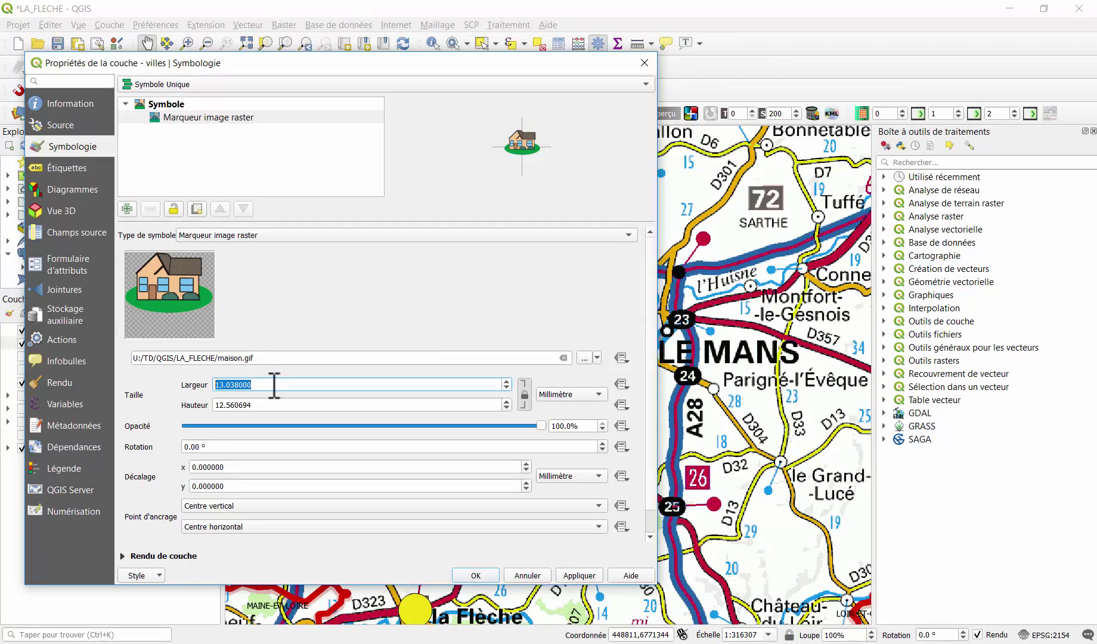
# Step: Set the house marker's width to 20 mm and its height to 20 mm, apply it and check the map
pyautogui.write('20')
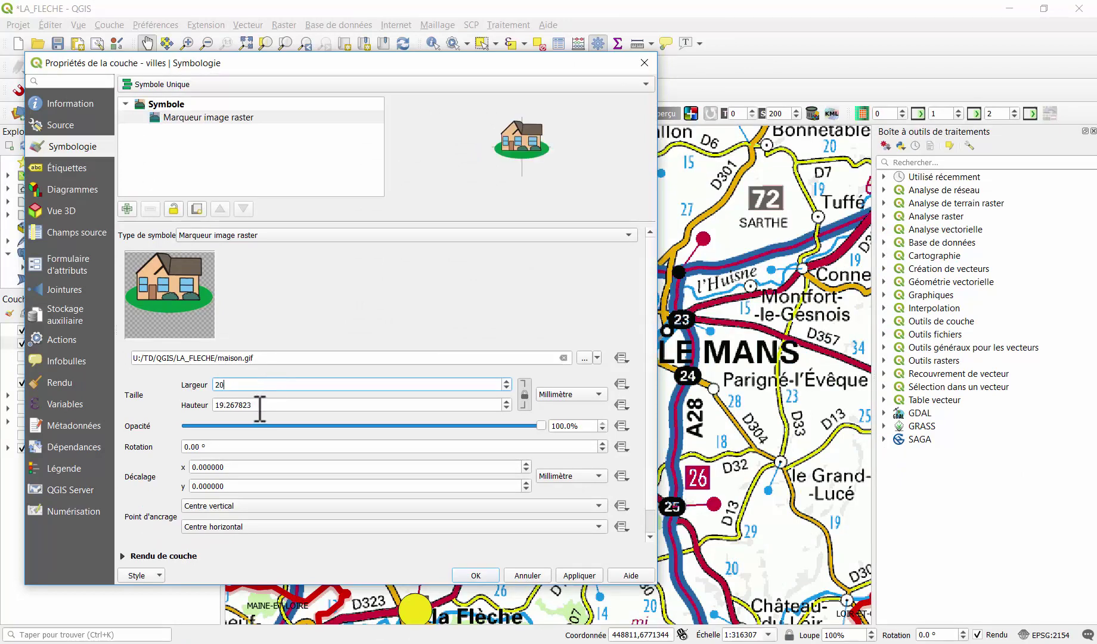
pyautogui.moveTo(251, 405); pyautogui.dragTo(181, 403)
pyautogui.write('20')
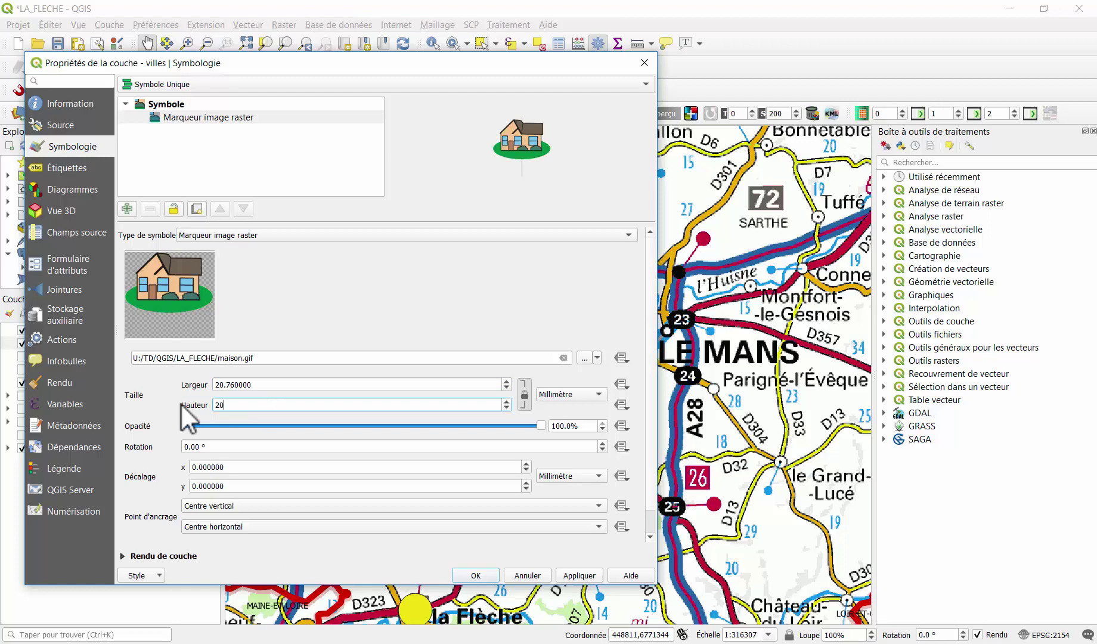
pyautogui.click(276, 384)
pyautogui.click(589, 577)
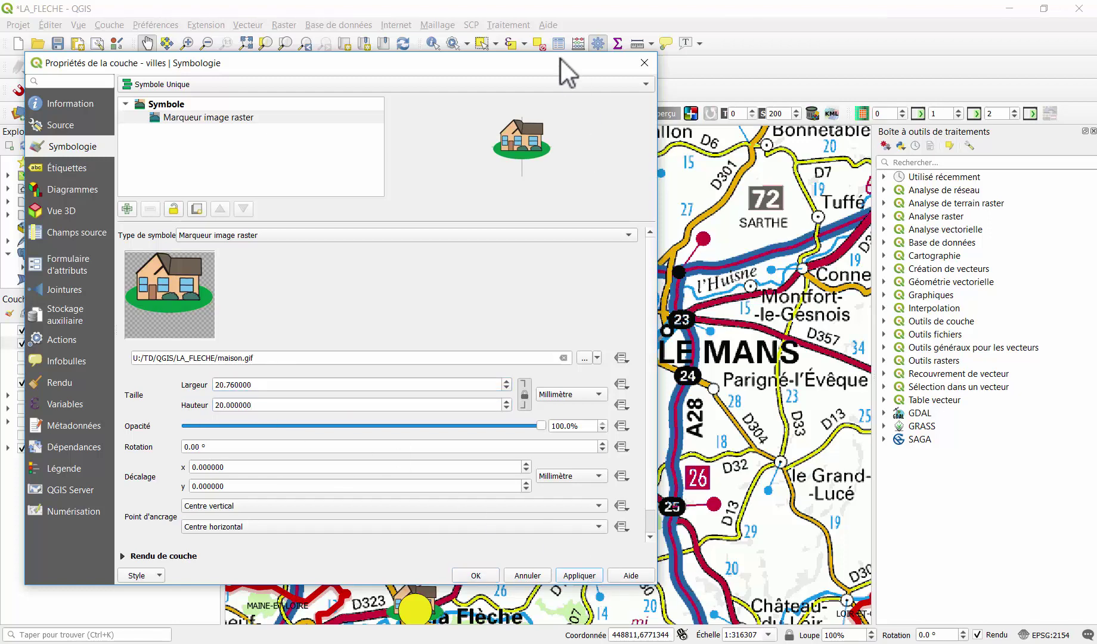
pyautogui.moveTo(541, 60); pyautogui.dragTo(302, 205)
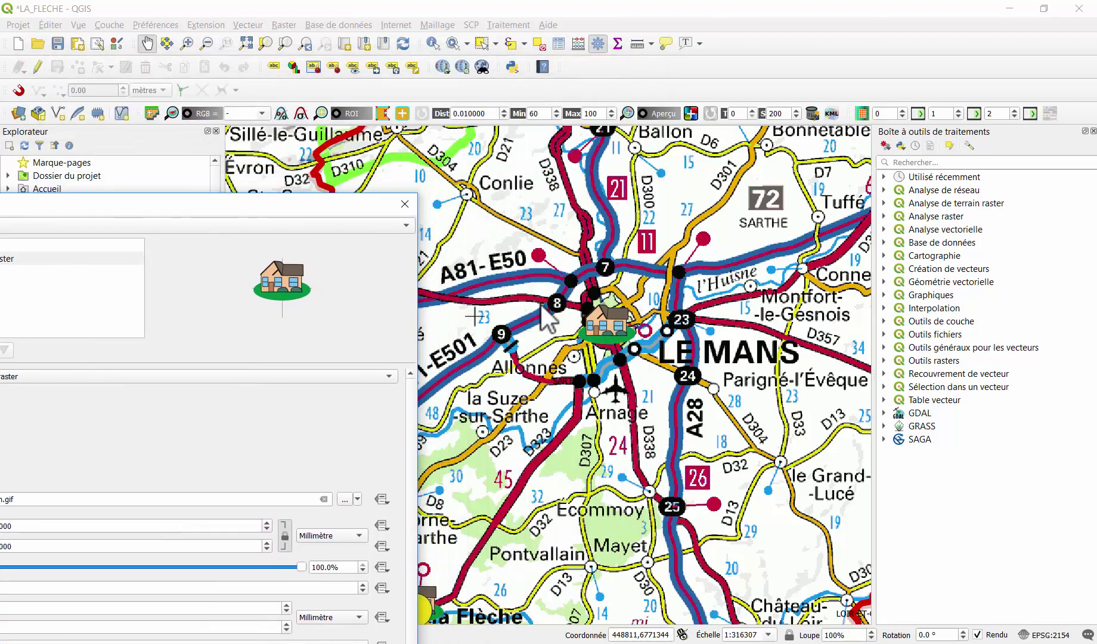
pyautogui.click(405, 204)
pyautogui.scroll(-2, 544, 355)
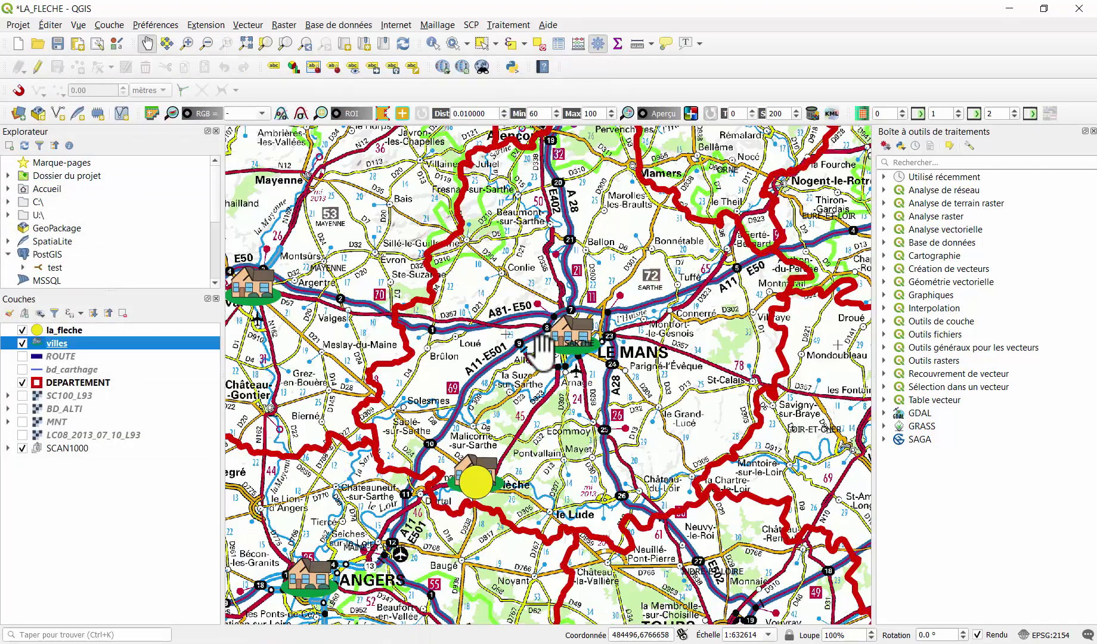
pyautogui.scroll(-1, 544, 354)
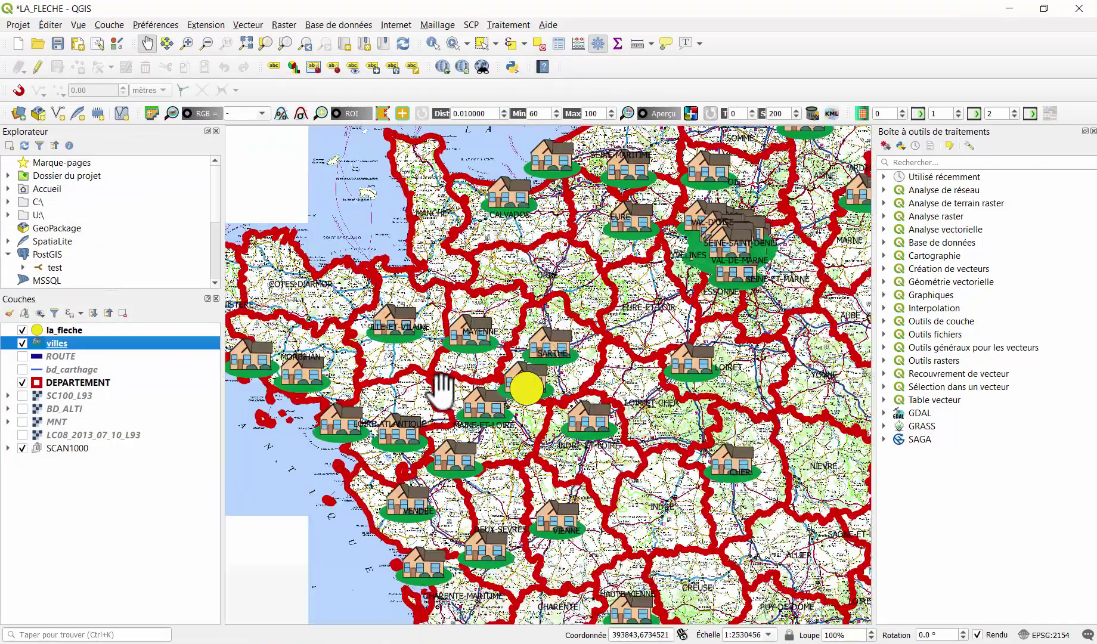
pyautogui.moveTo(440, 385)
pyautogui.mouseDown()
pyautogui.moveTo(587, 363)
pyautogui.moveTo(636, 336)
pyautogui.moveTo(637, 319)
pyautogui.mouseUp()
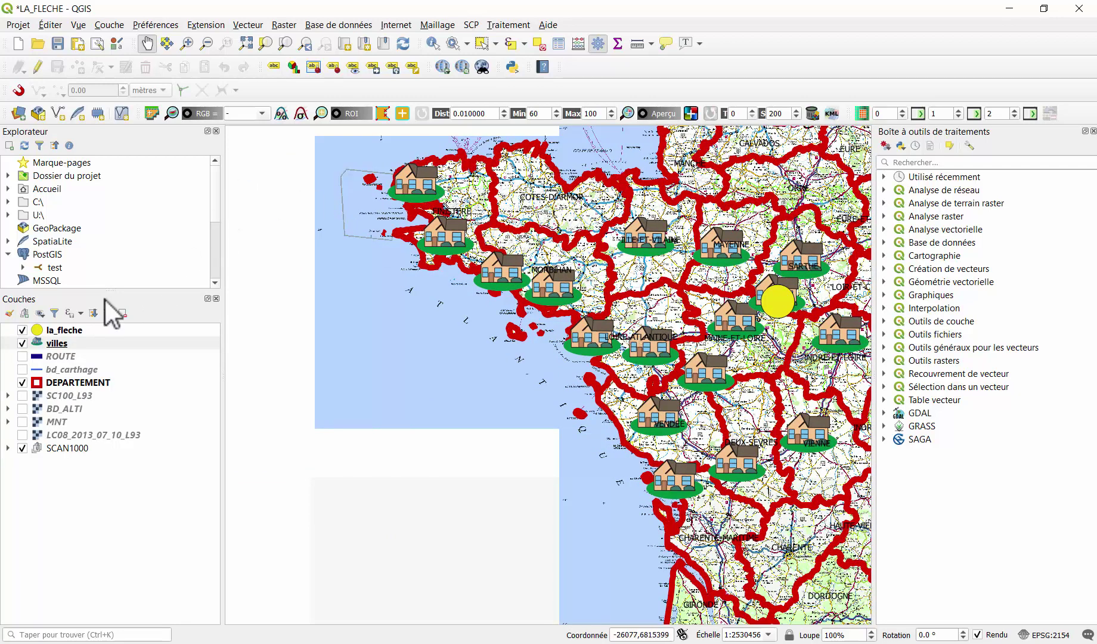
# Step: Reopen the villes layer's symbology, add a simple symbol layer and remove the raster image marker layer
pyautogui.rightClick(47, 349)
pyautogui.click(126, 339)
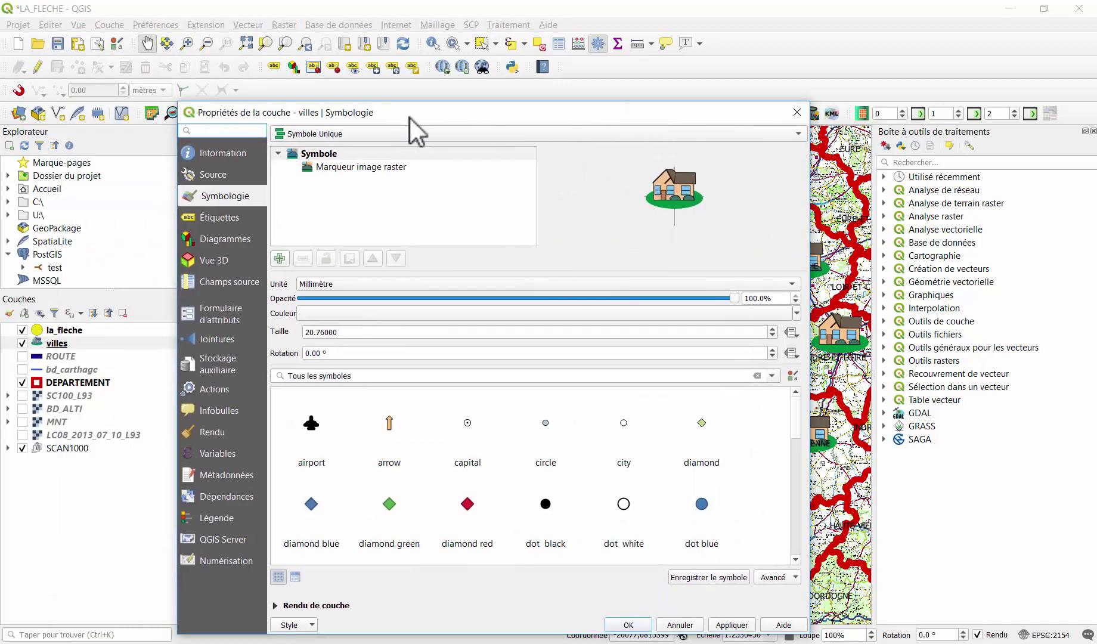
pyautogui.click(328, 154)
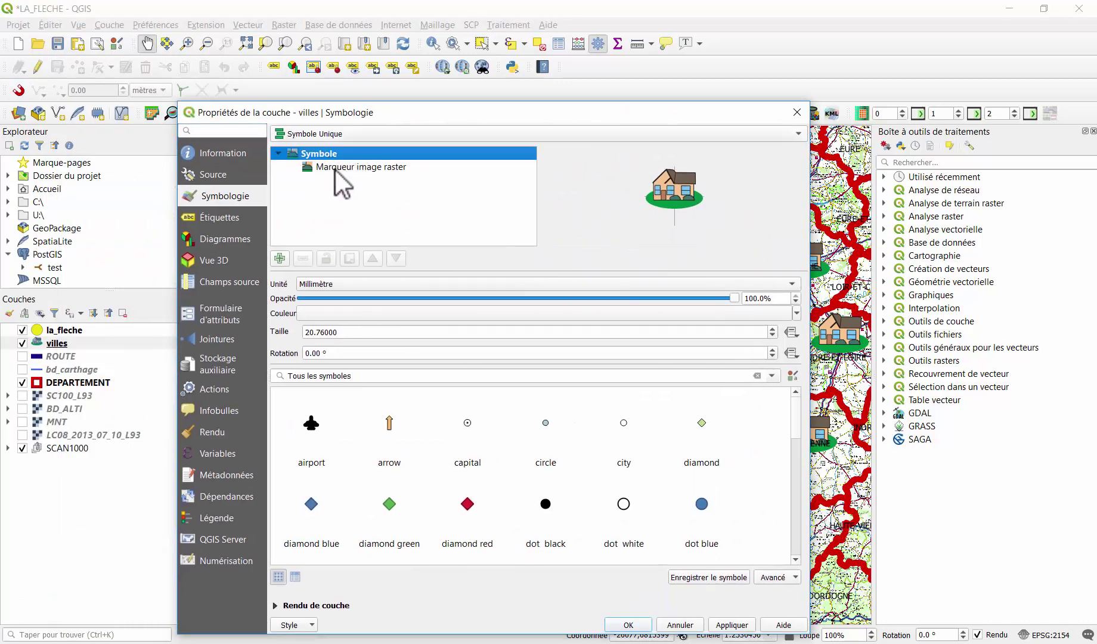
pyautogui.click(337, 168)
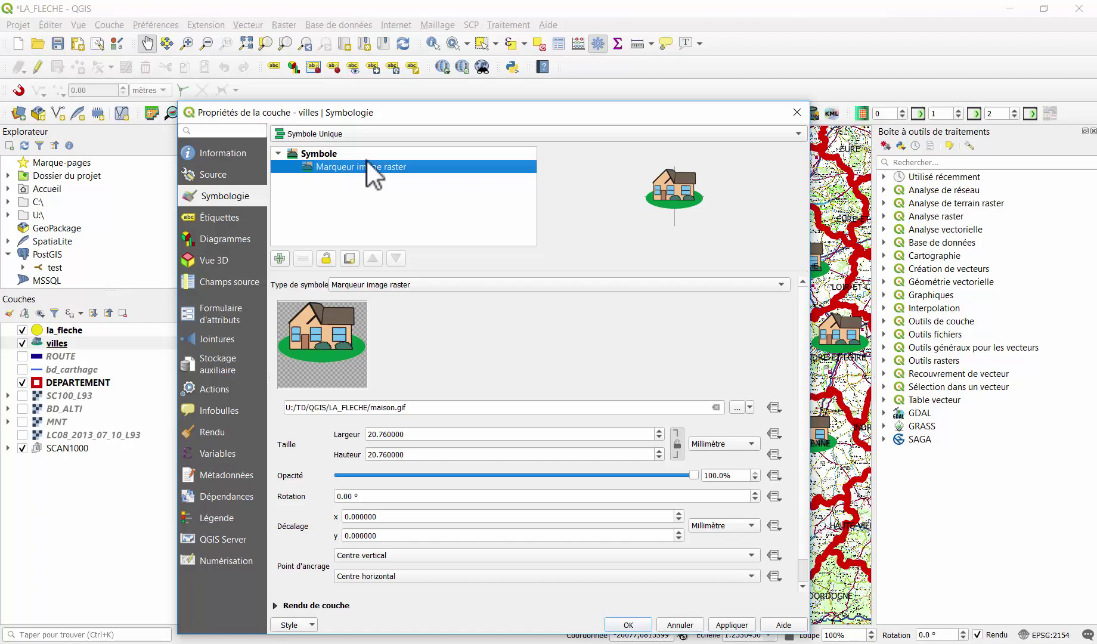
pyautogui.click(280, 258)
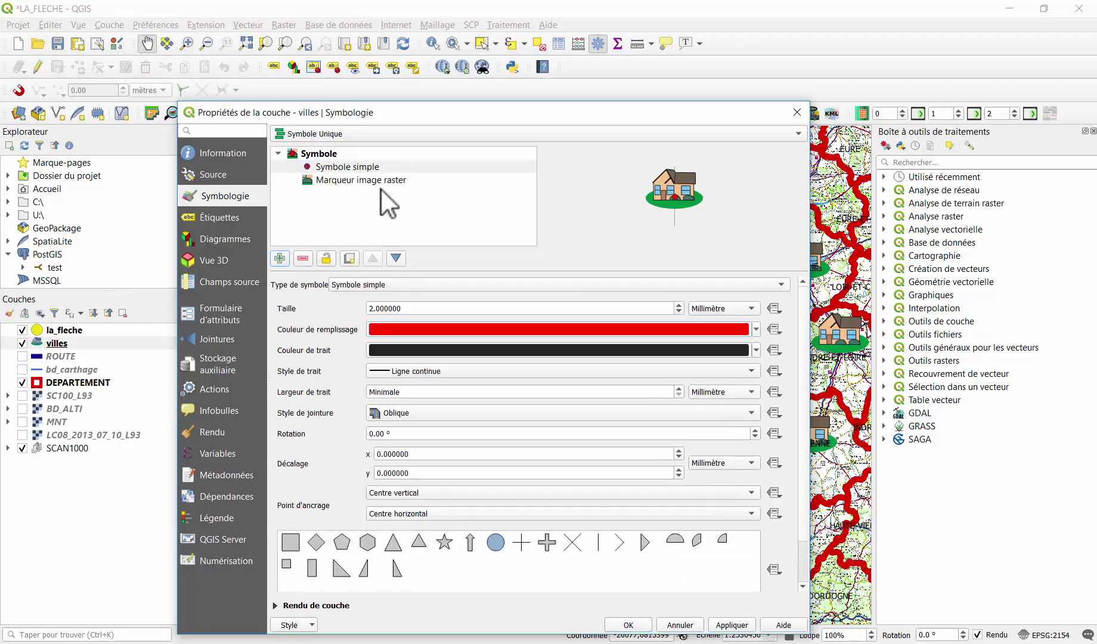
pyautogui.click(371, 180)
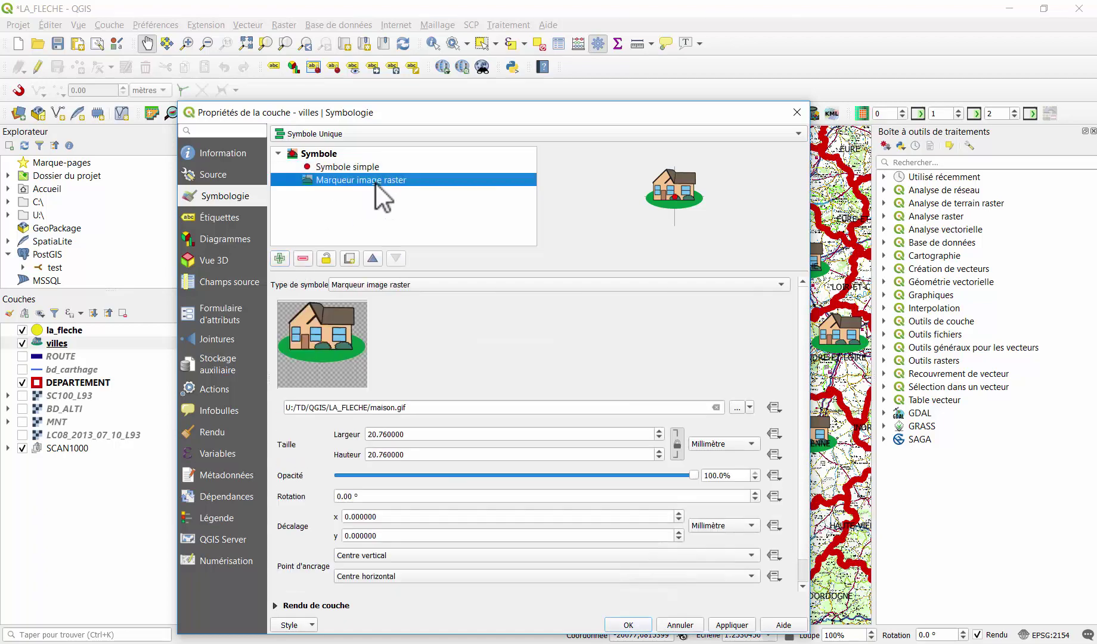
pyautogui.click(307, 260)
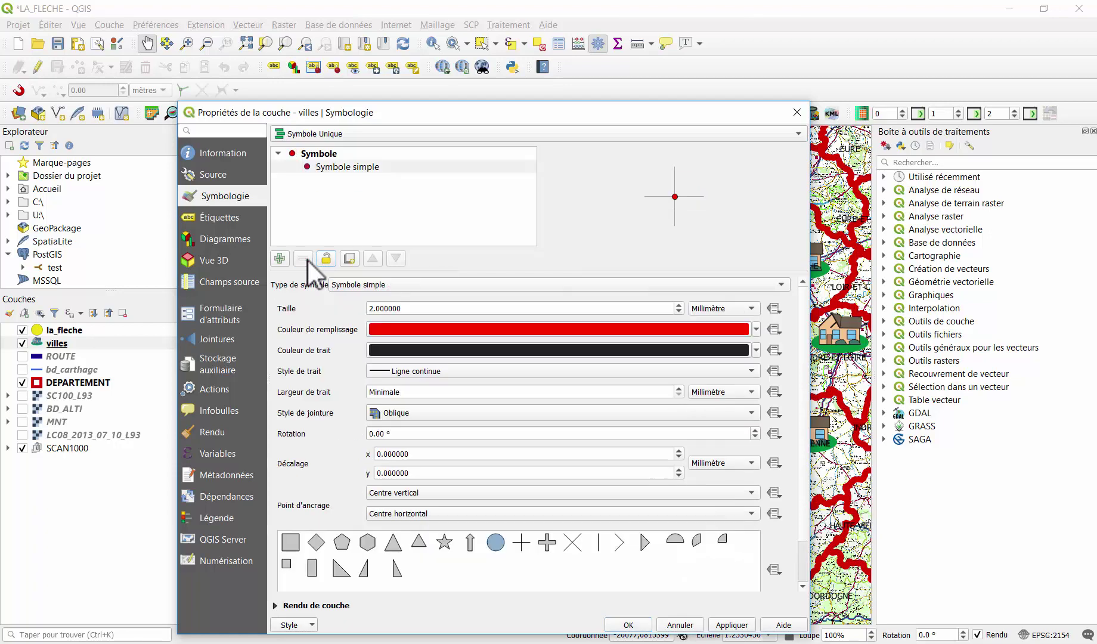
# Step: Switch the villes renderer to Aucun symbole and return it to Symbole Unique
pyautogui.click(338, 153)
pyautogui.click(343, 133)
pyautogui.click(341, 116)
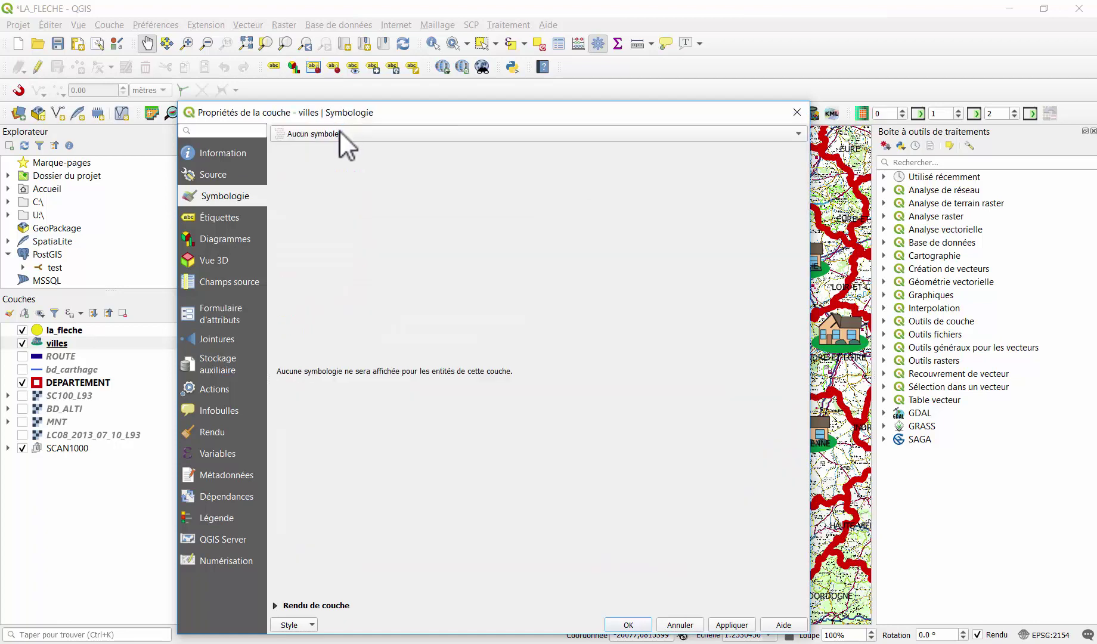
pyautogui.click(329, 138)
pyautogui.click(332, 147)
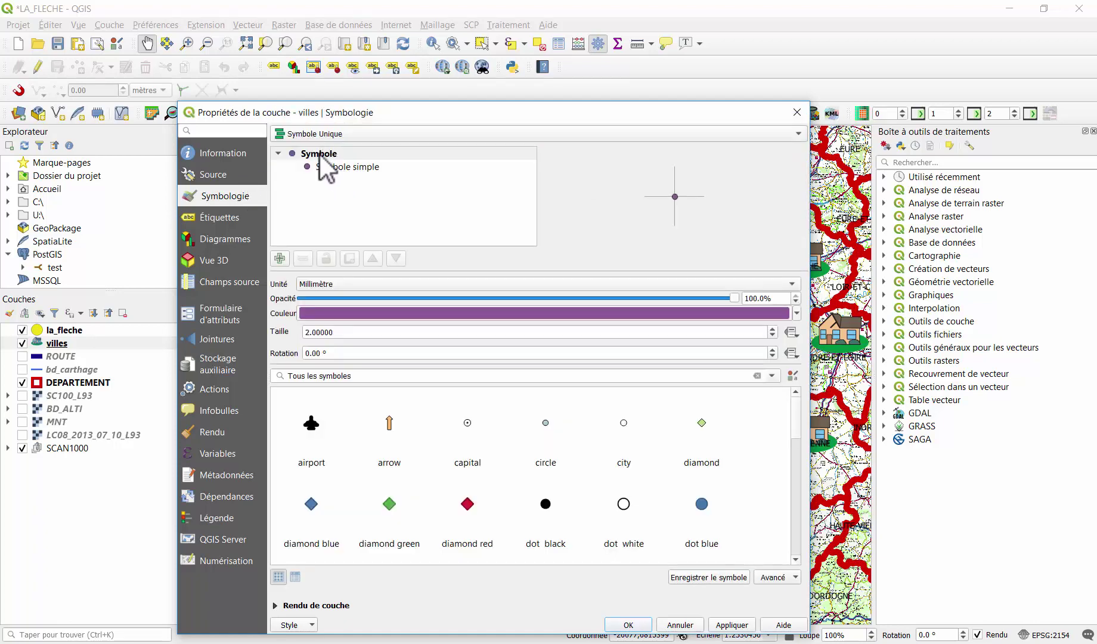
# Step: Give the villes symbol the predefined "honeycomb faux 3d" style and confirm the layer properties
pyautogui.click(324, 158)
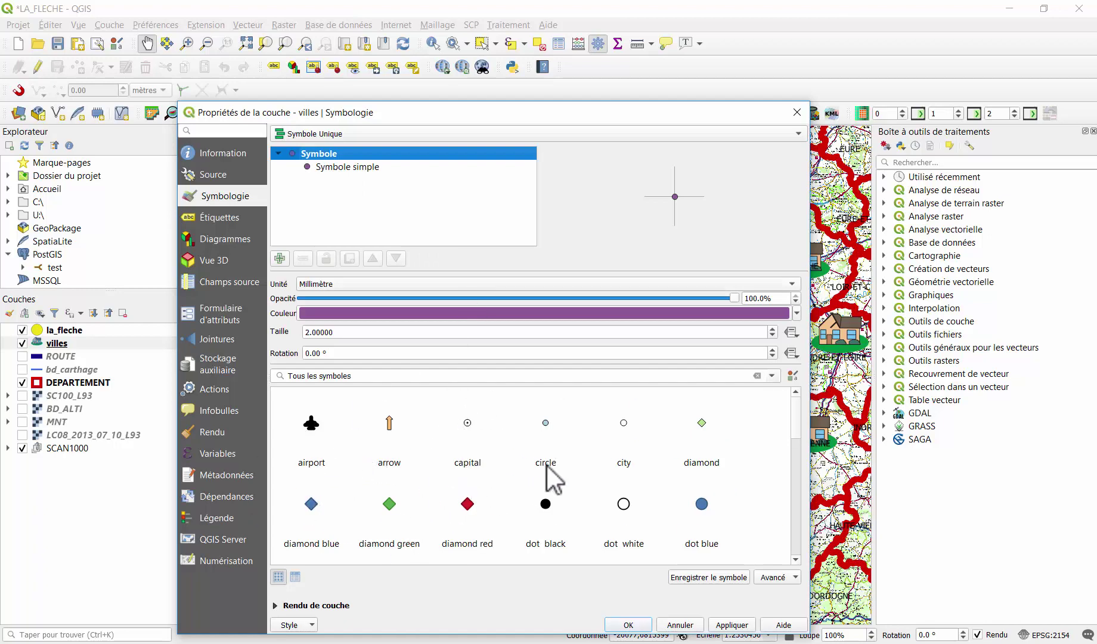
pyautogui.scroll(-5, 548, 466)
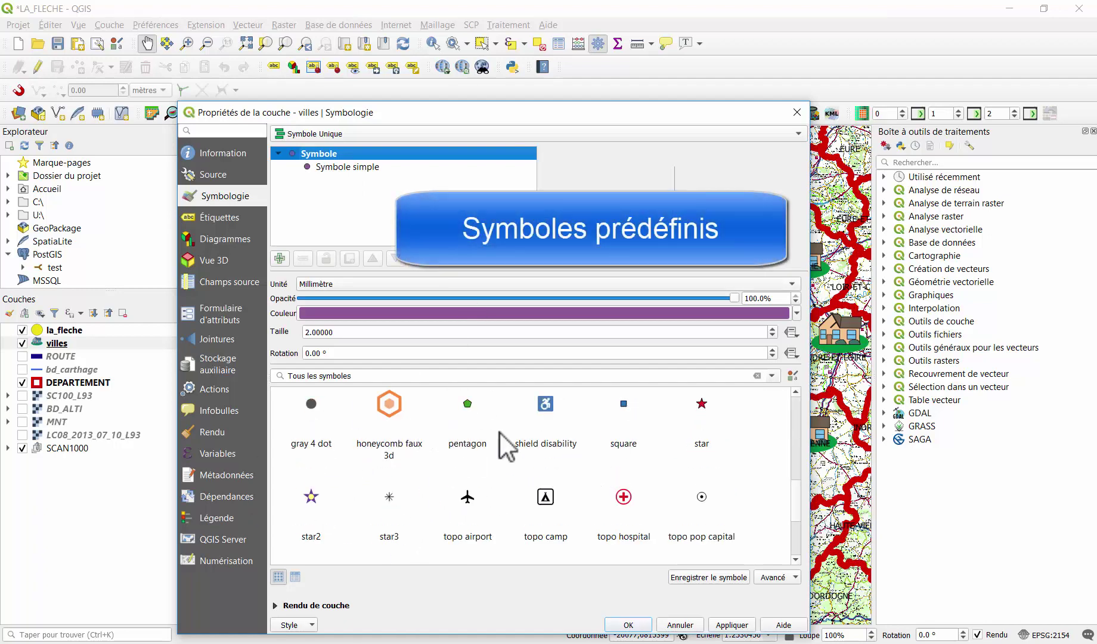
pyautogui.click(397, 410)
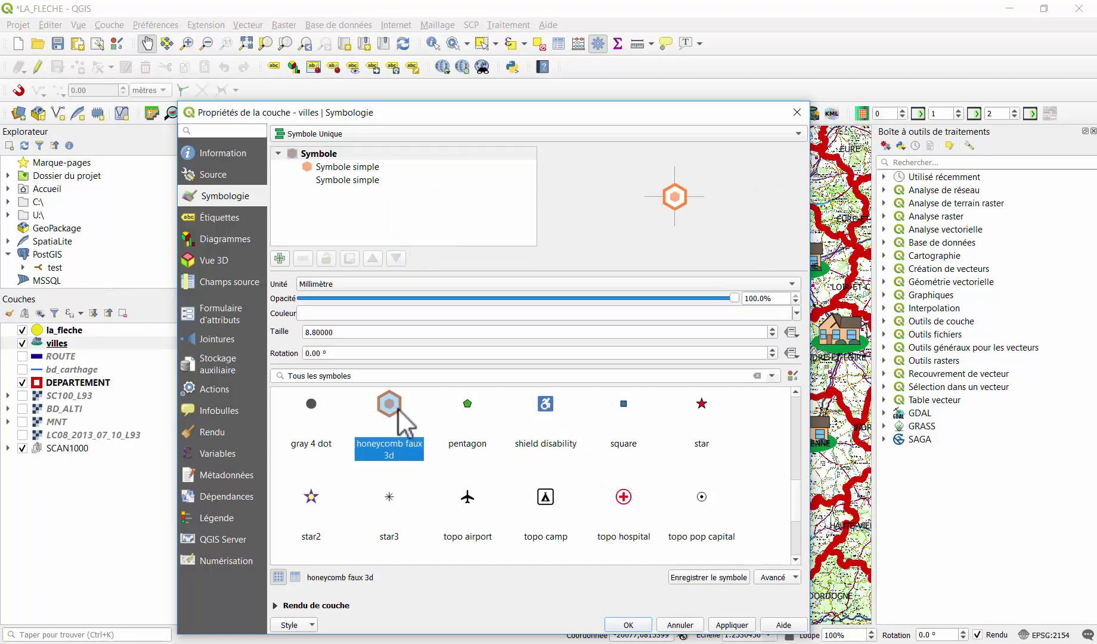
pyautogui.click(628, 624)
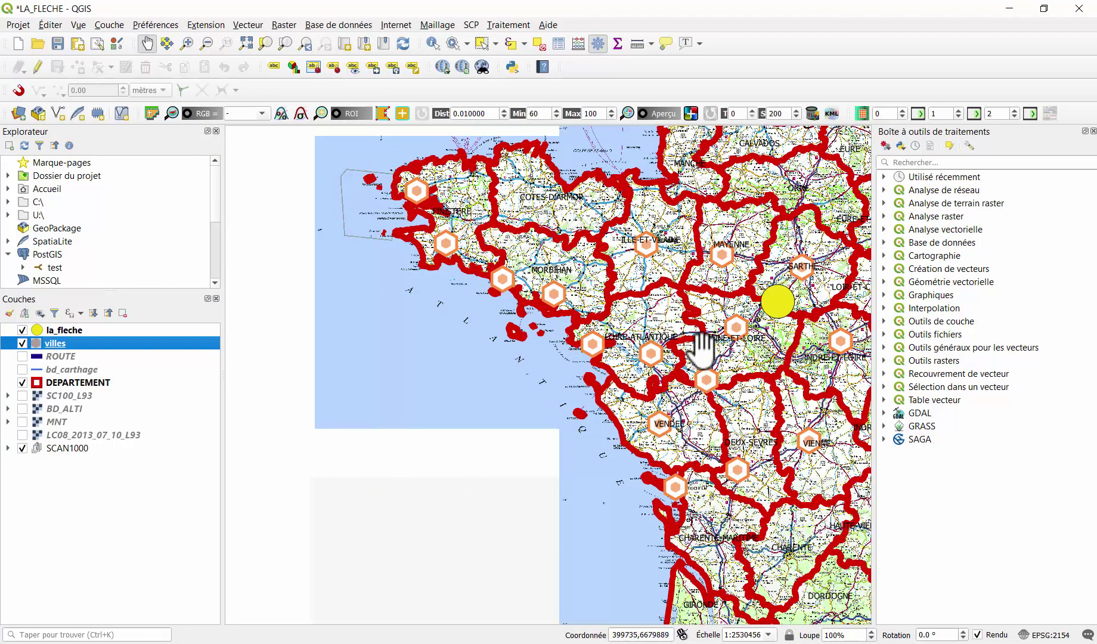
pyautogui.moveTo(711, 285); pyautogui.dragTo(613, 301)
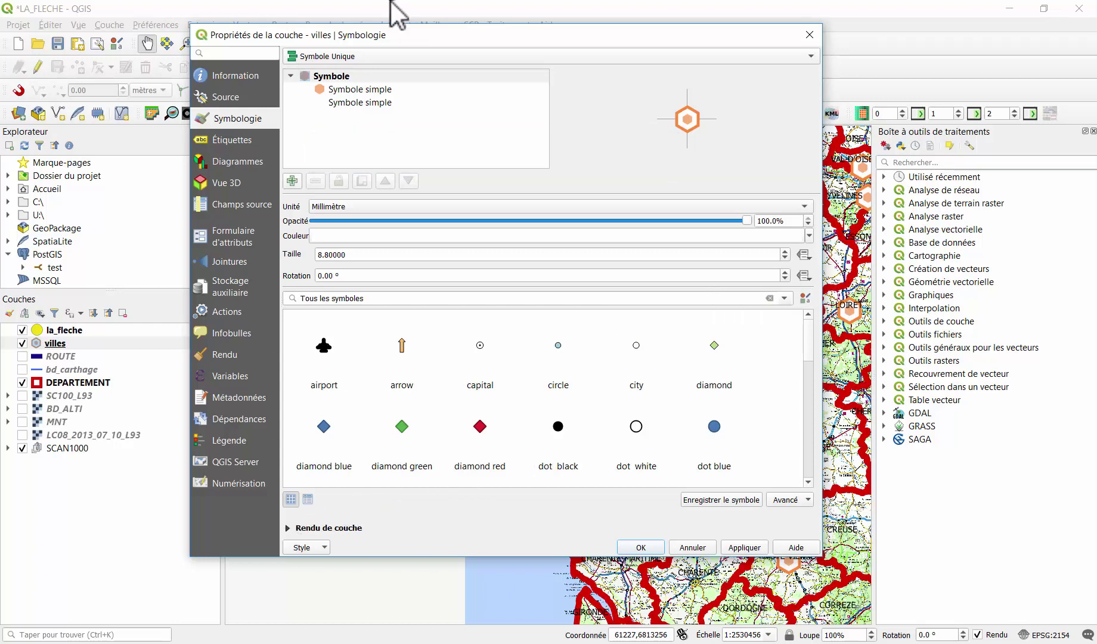
# Step: Enable effects in the villes layer's rendering settings, add the Ombre portée effect, confirm, and inspect the symbols on the map
pyautogui.click(288, 527)
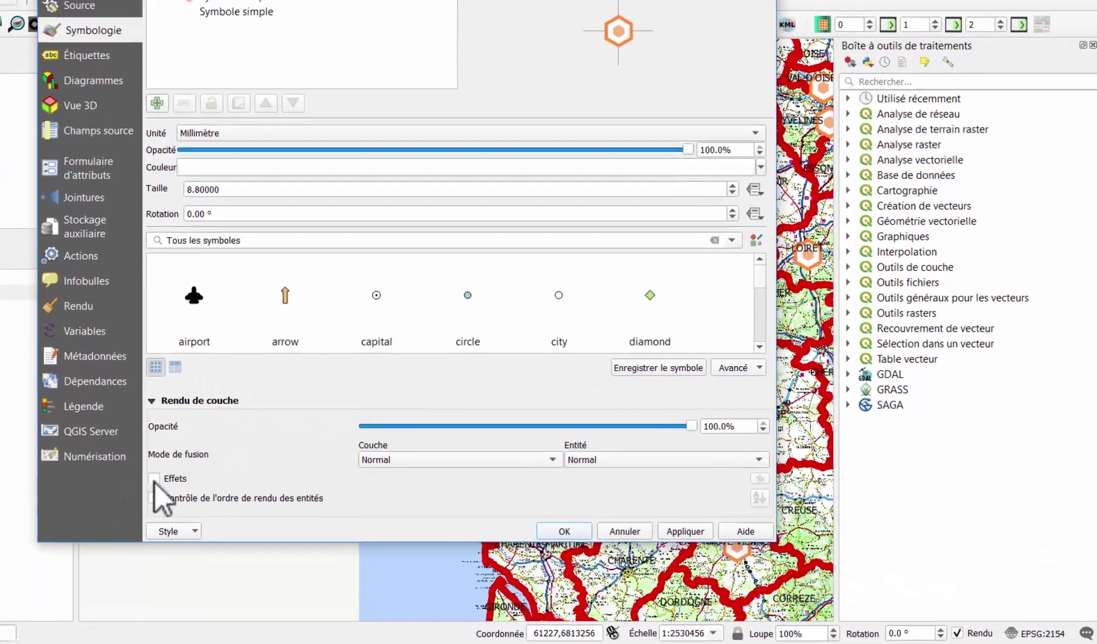
pyautogui.click(291, 503)
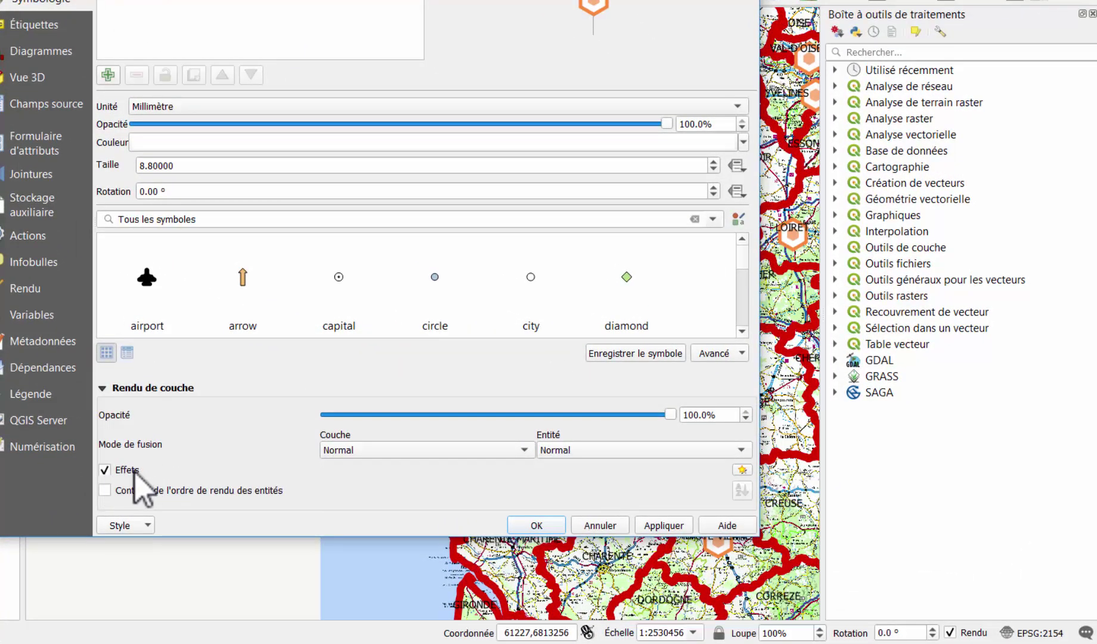
pyautogui.click(742, 470)
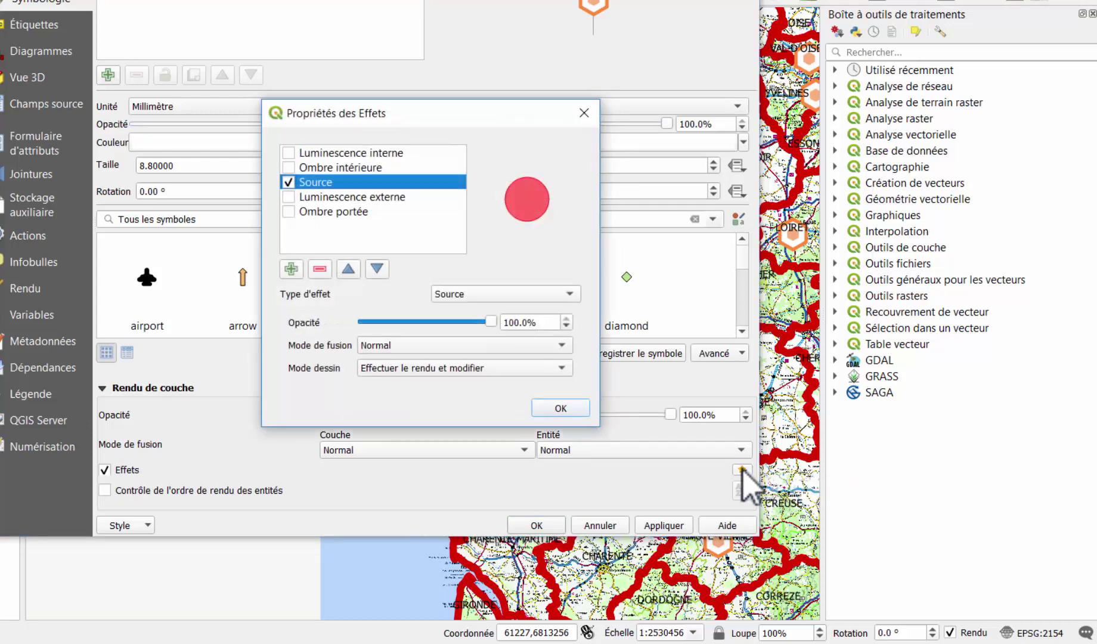
pyautogui.click(289, 212)
pyautogui.click(575, 408)
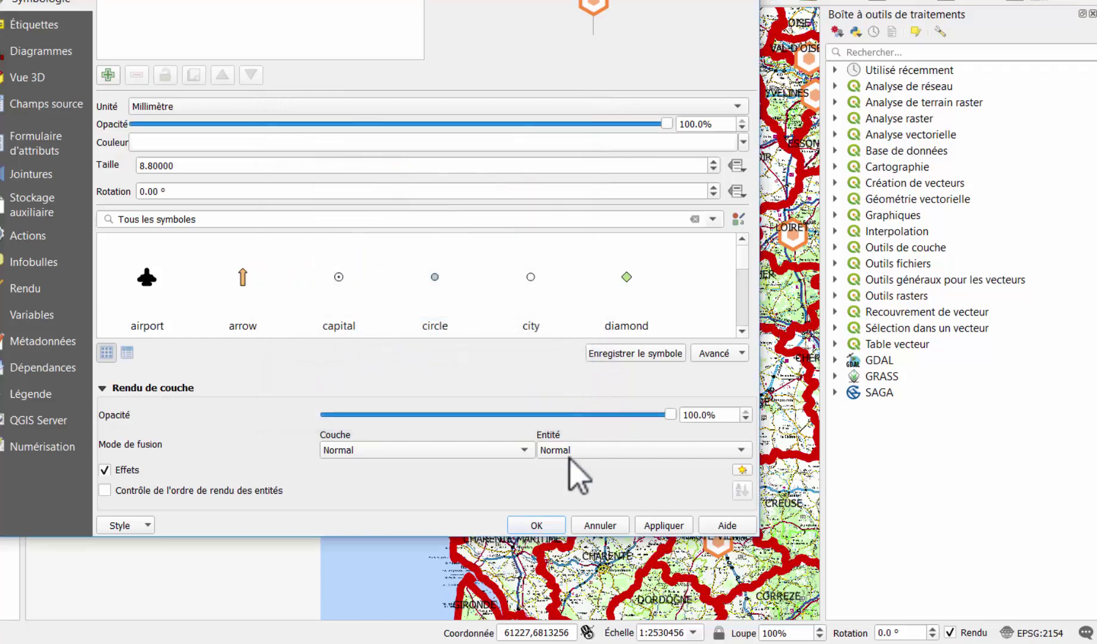
pyautogui.click(538, 526)
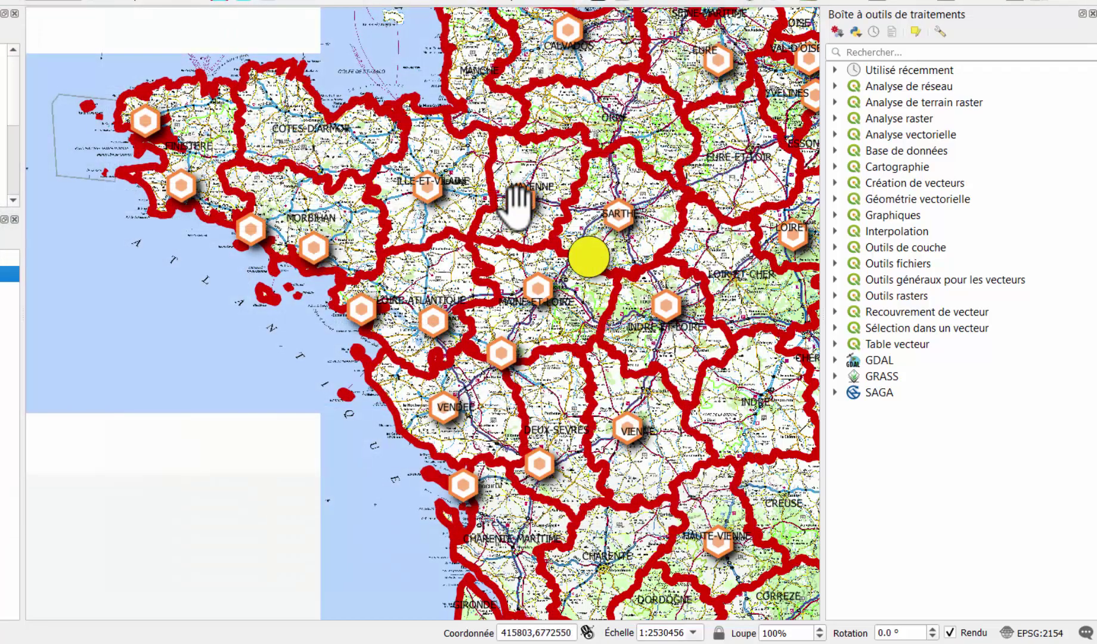
pyautogui.scroll(2, 517, 209)
pyautogui.scroll(-1, 536, 215)
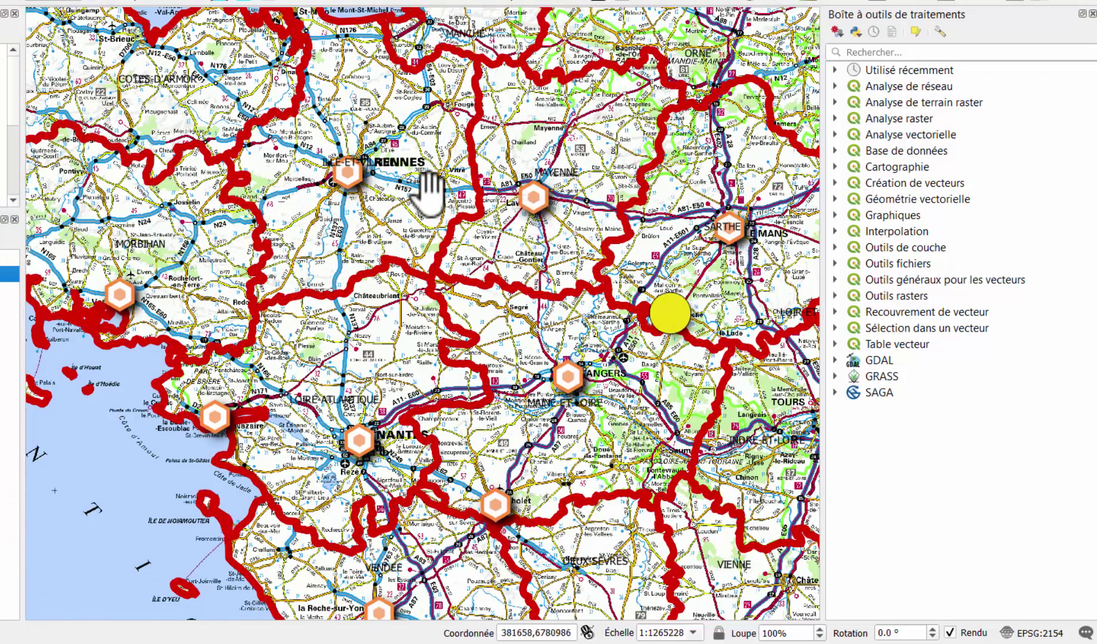
pyautogui.scroll(-1, 431, 184)
pyautogui.moveTo(475, 307); pyautogui.dragTo(676, 283)
pyautogui.moveTo(579, 243); pyautogui.dragTo(477, 317)
pyautogui.moveTo(700, 335); pyautogui.dragTo(568, 311)
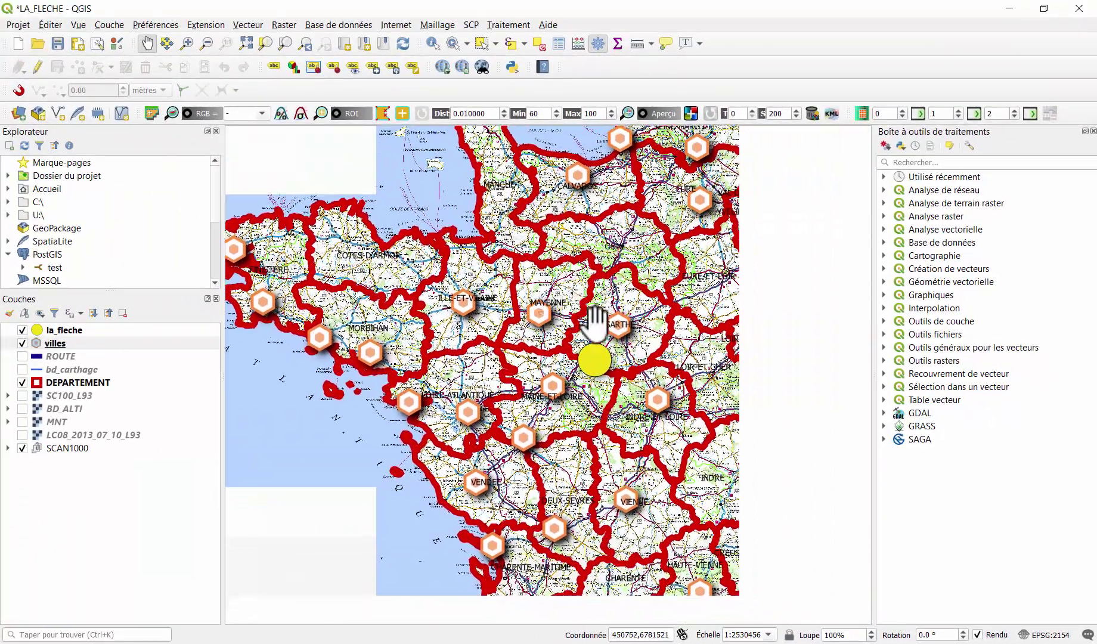
# Step: Display the bd_carthage layer on the map and inspect its watercourse lines up close around Sarthe
pyautogui.moveTo(678, 383); pyautogui.dragTo(629, 369)
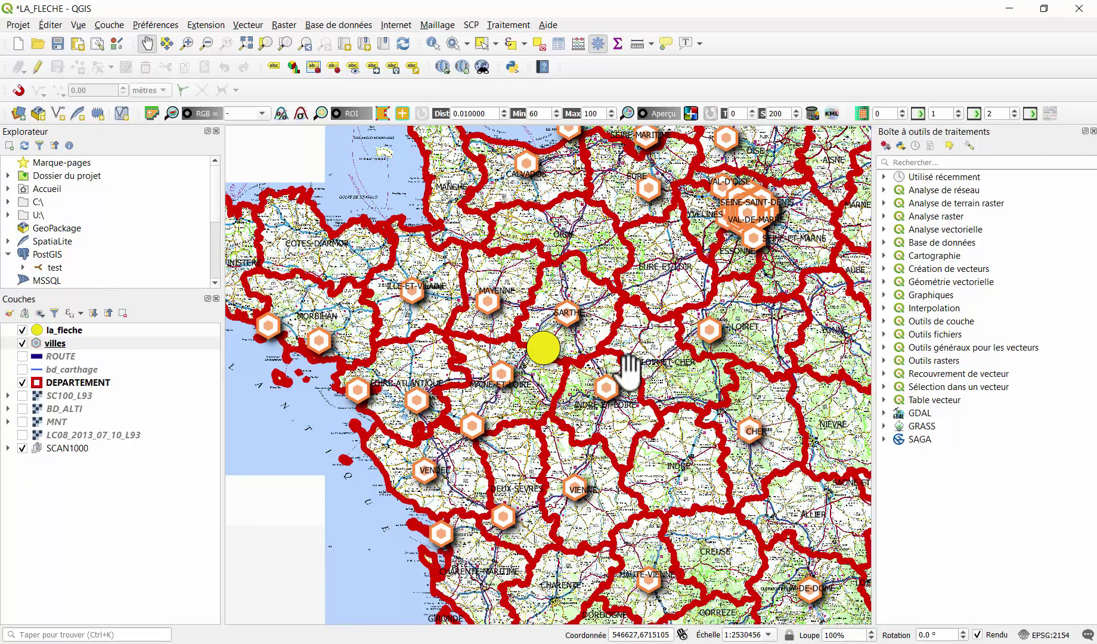
pyautogui.click(23, 370)
pyautogui.click(84, 370)
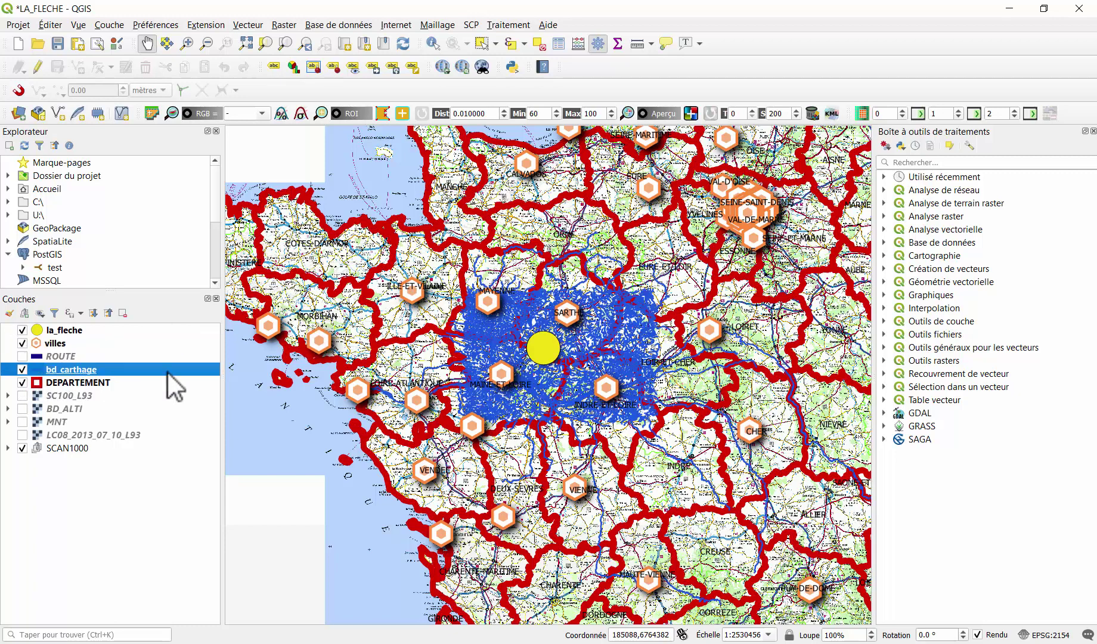
pyautogui.scroll(2, 524, 325)
pyautogui.scroll(2, 526, 334)
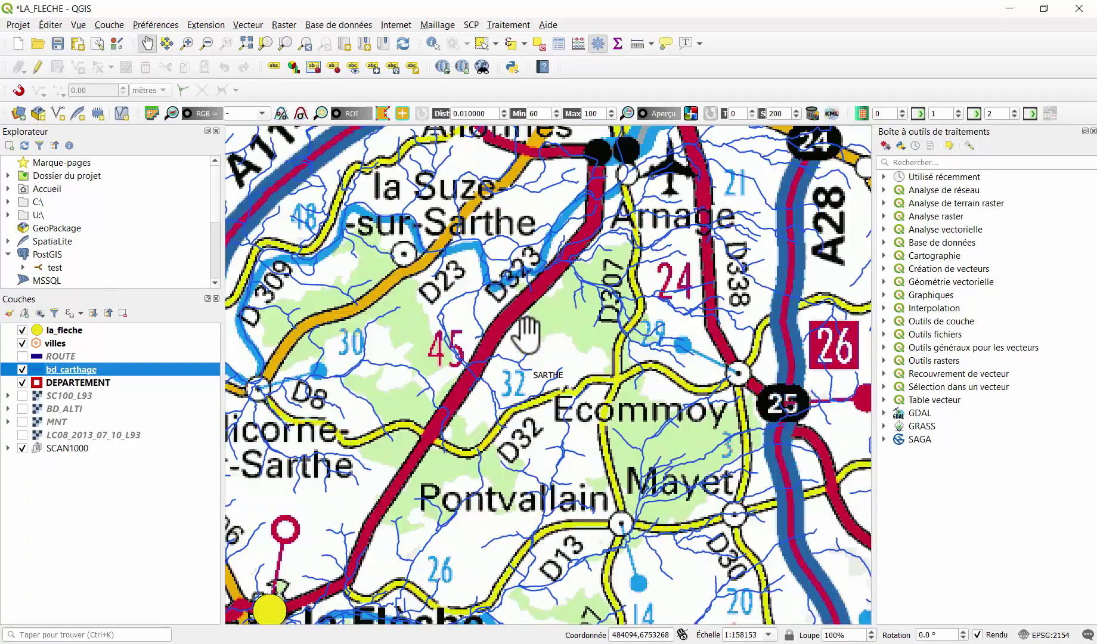
# Step: Give the bd_carthage line layer the predefined "topo hydrology" symbol and confirm the layer properties
pyautogui.rightClick(93, 370)
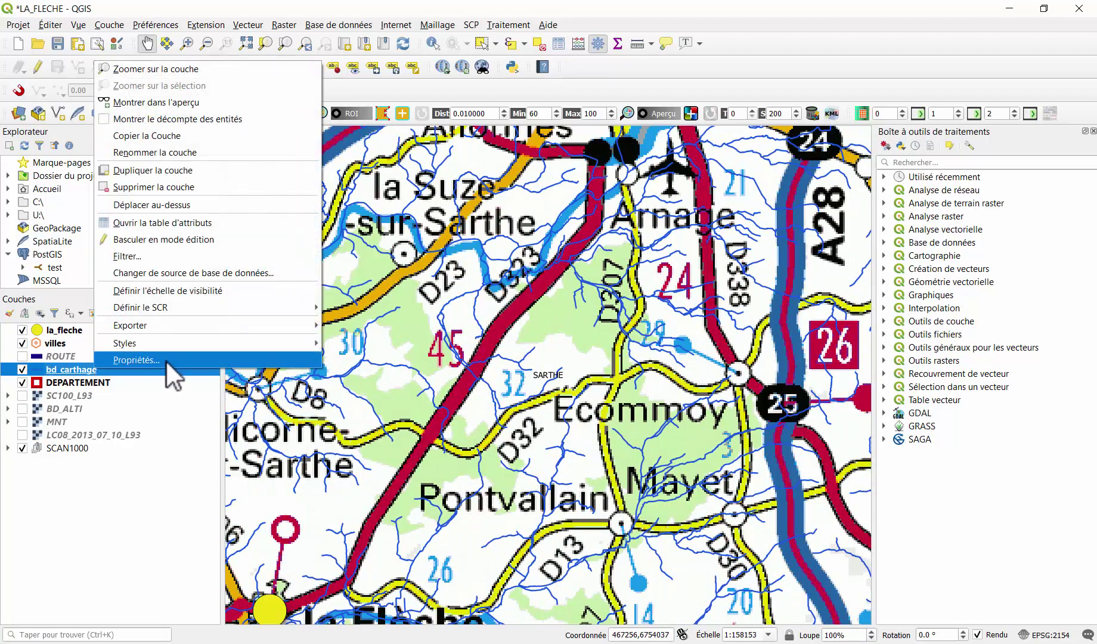
pyautogui.click(165, 360)
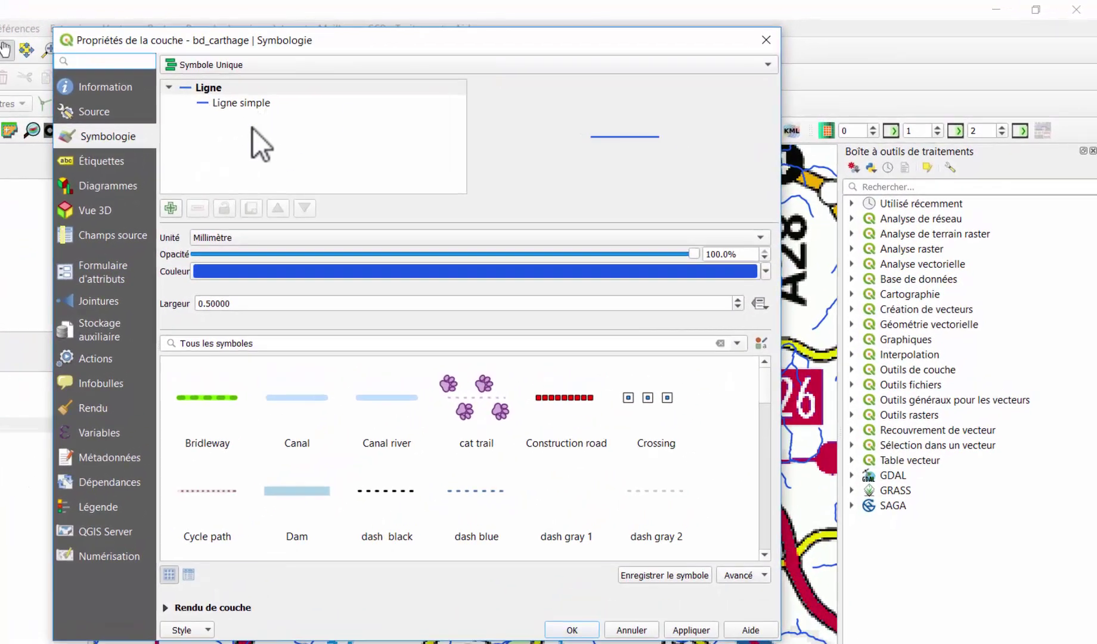
pyautogui.click(210, 88)
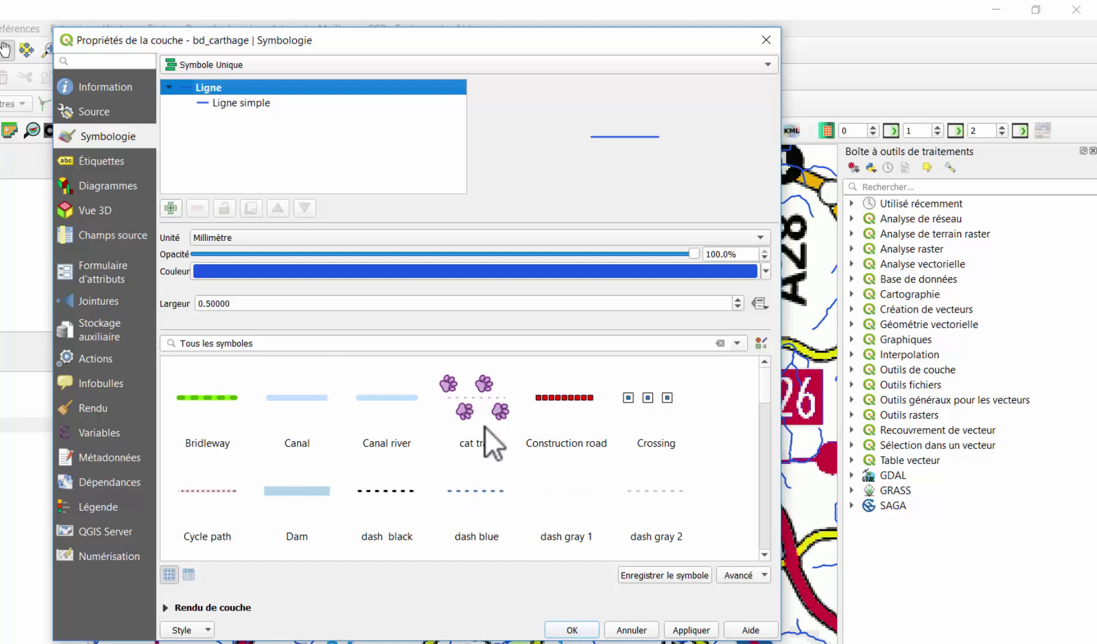
pyautogui.scroll(-10, 427, 445)
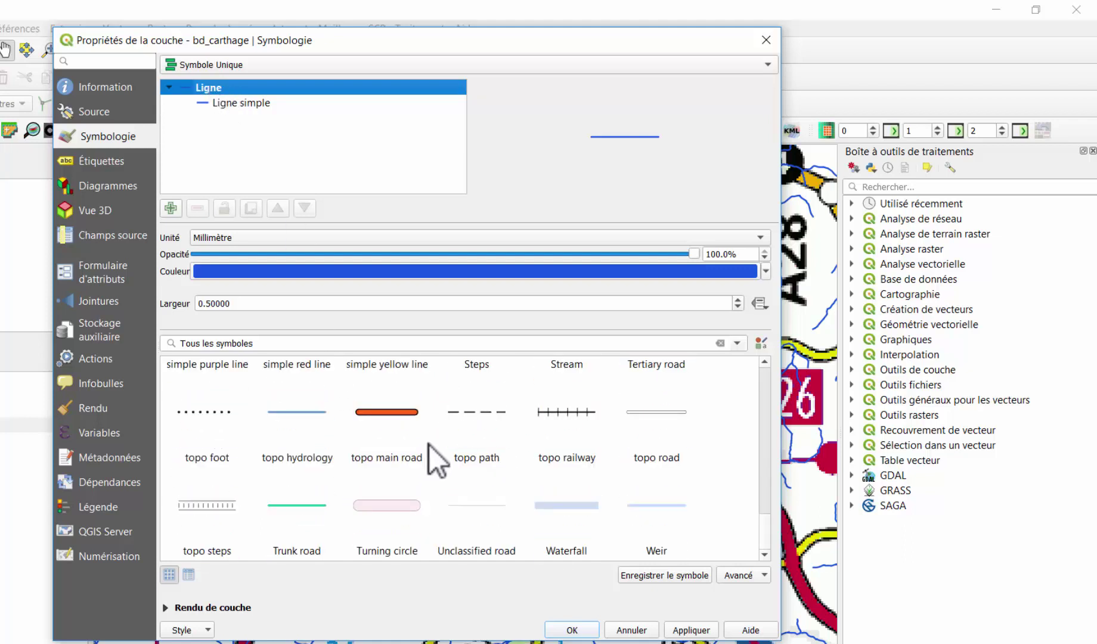
pyautogui.click(296, 414)
pyautogui.click(691, 629)
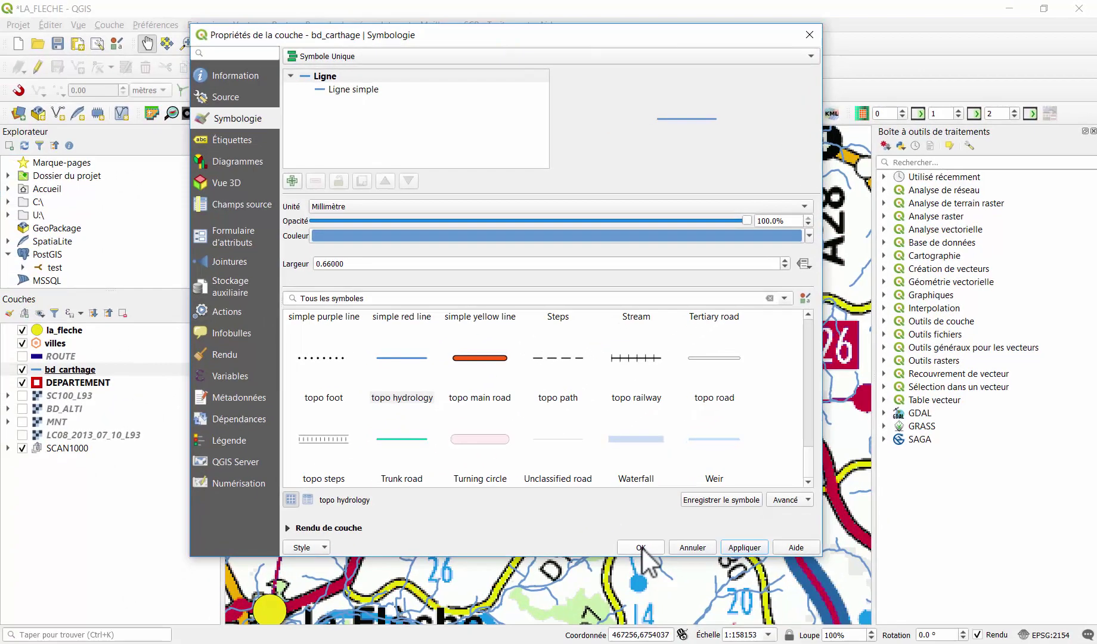
pyautogui.click(642, 547)
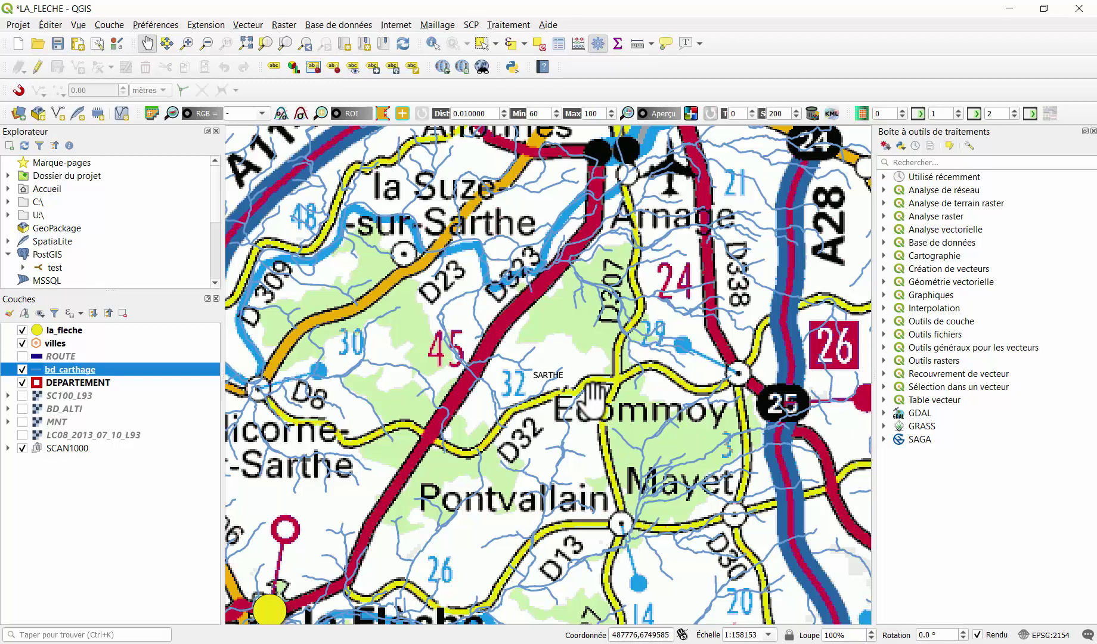
# Step: Hide the bd_carthage and villes layers, then open the DEPARTEMENT layer's symbology and browse its predefined fill symbols
pyautogui.click(22, 370)
pyautogui.click(23, 343)
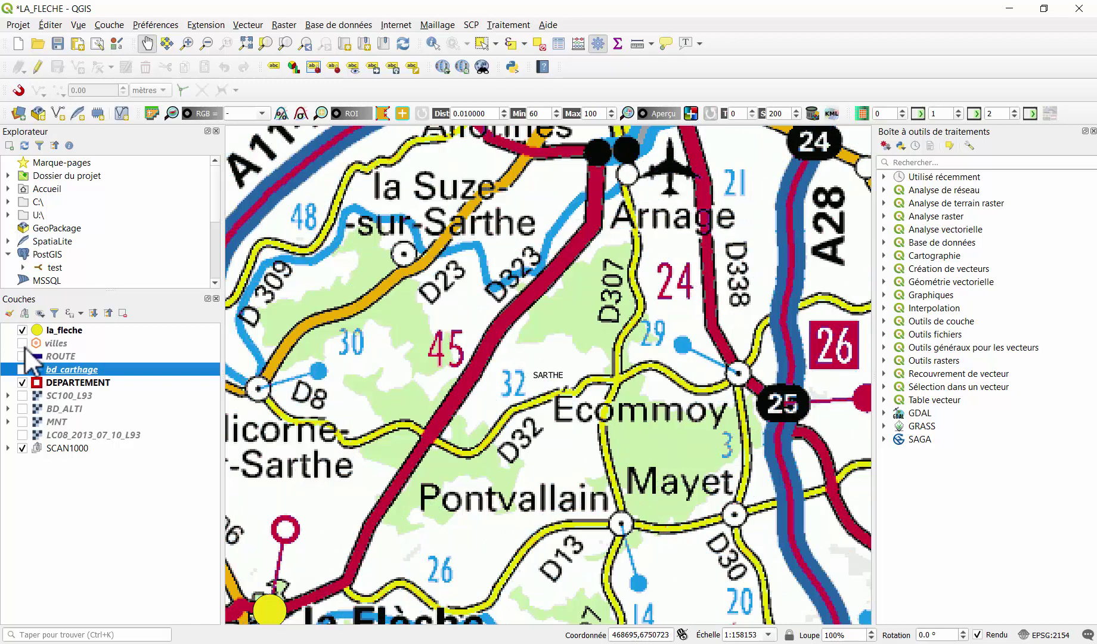
pyautogui.click(87, 380)
pyautogui.rightClick(88, 380)
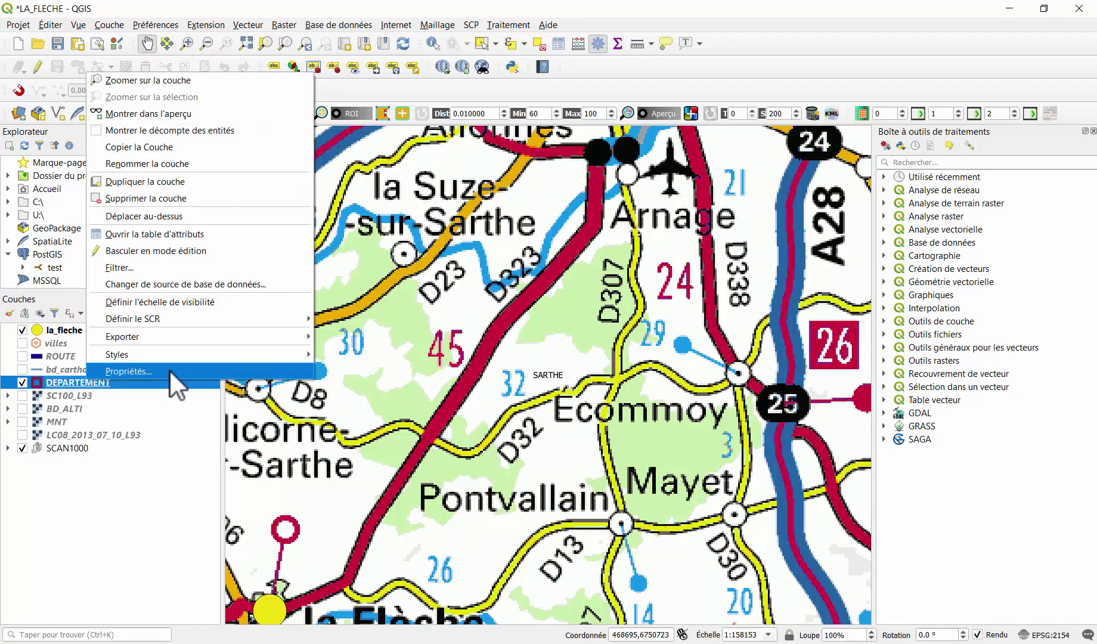
pyautogui.click(170, 371)
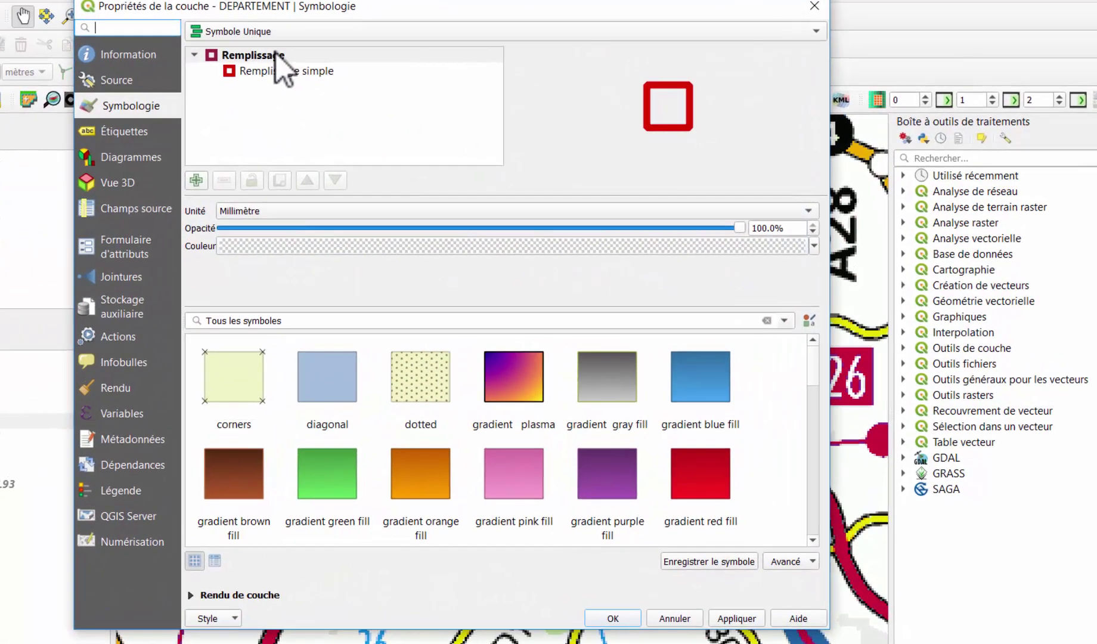
pyautogui.click(359, 75)
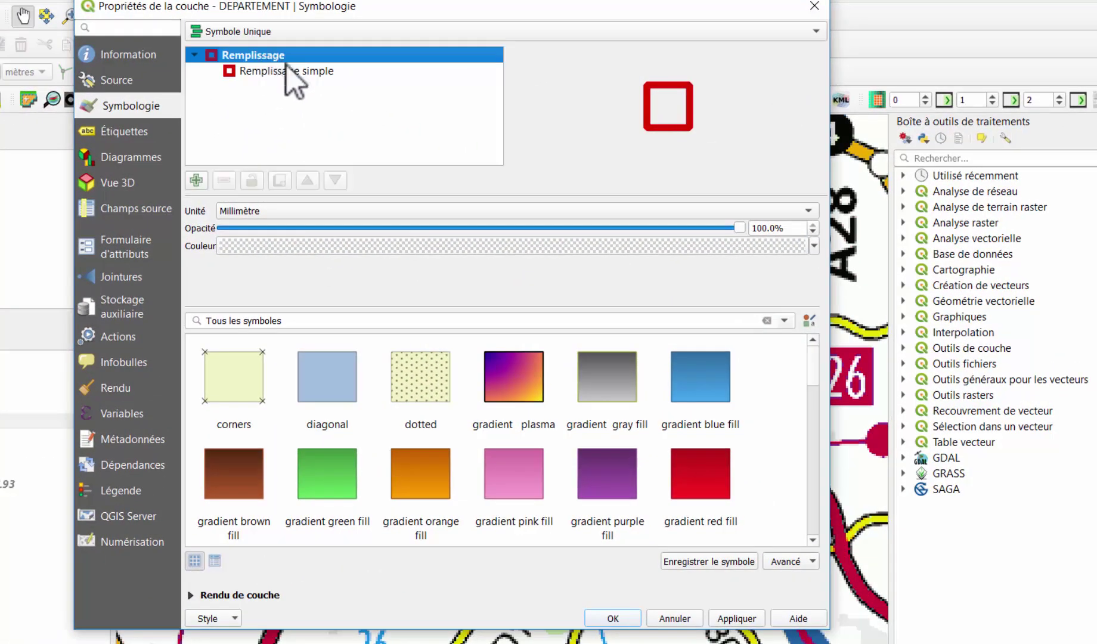
pyautogui.scroll(-8, 509, 405)
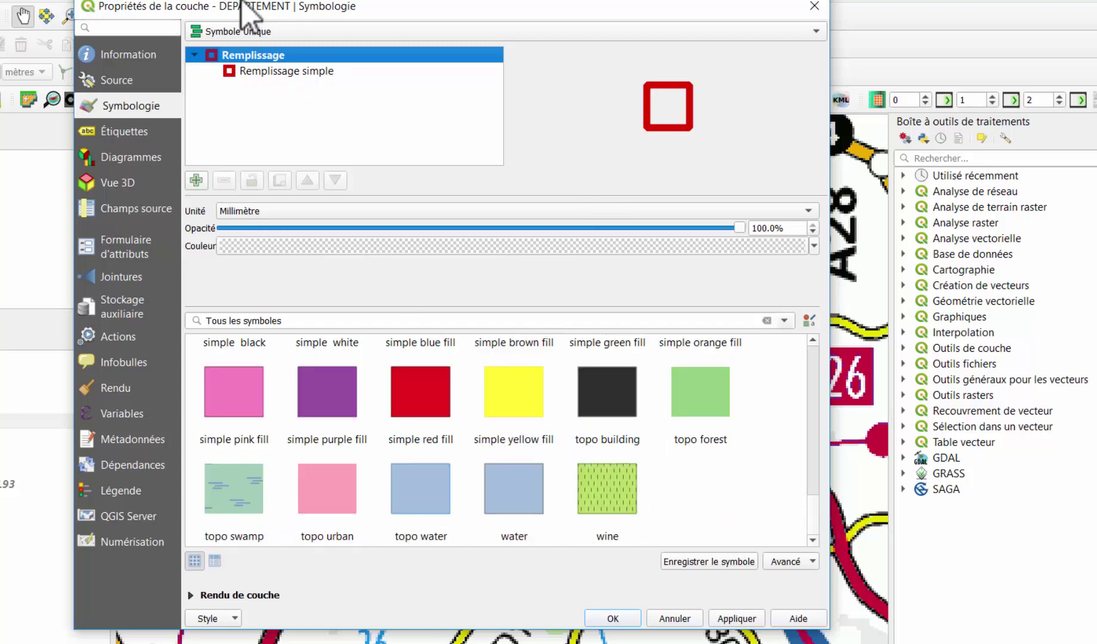
# Step: Set the DEPARTEMENT simple fill colour to black, confirm the properties, and inspect the departments on the map
pyautogui.click(281, 70)
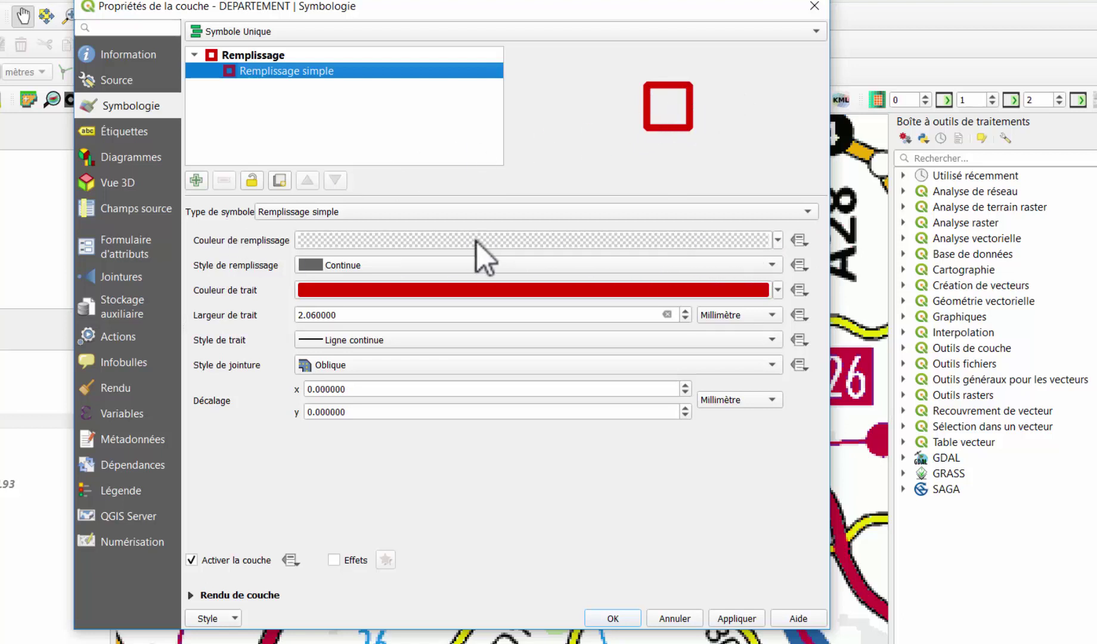
pyautogui.click(777, 239)
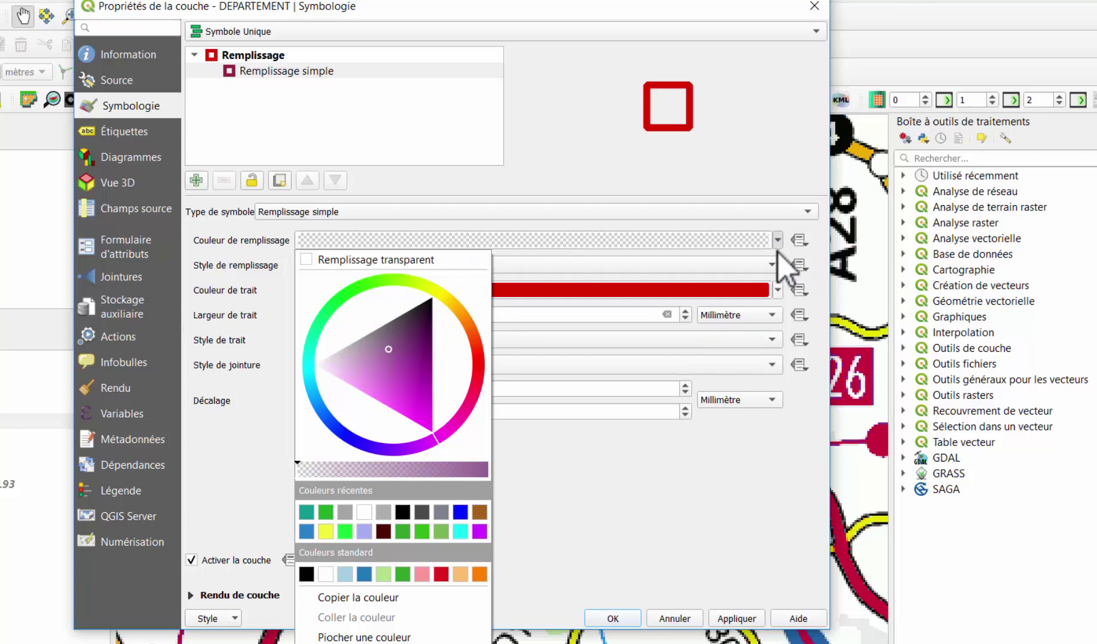
pyautogui.click(403, 513)
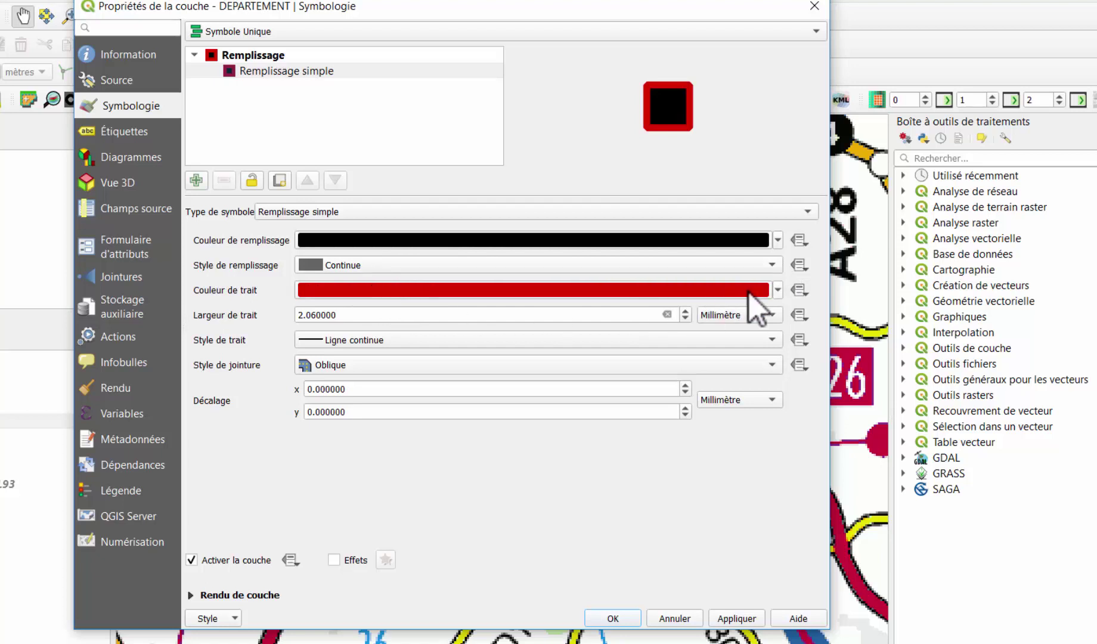
pyautogui.click(779, 290)
pyautogui.click(779, 290)
pyautogui.click(407, 339)
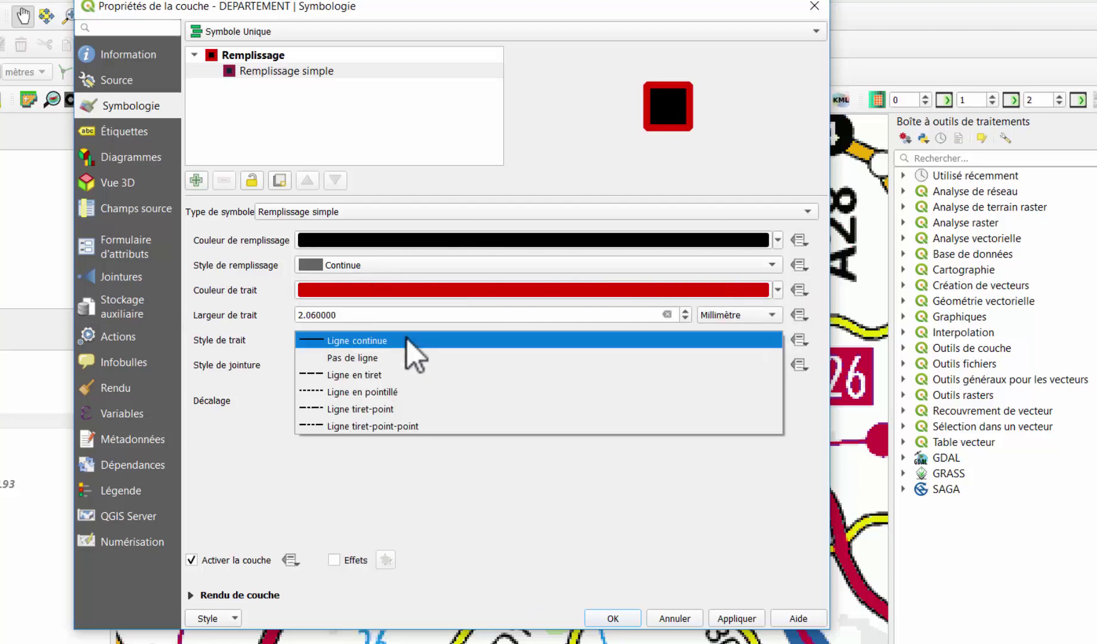
pyautogui.click(400, 464)
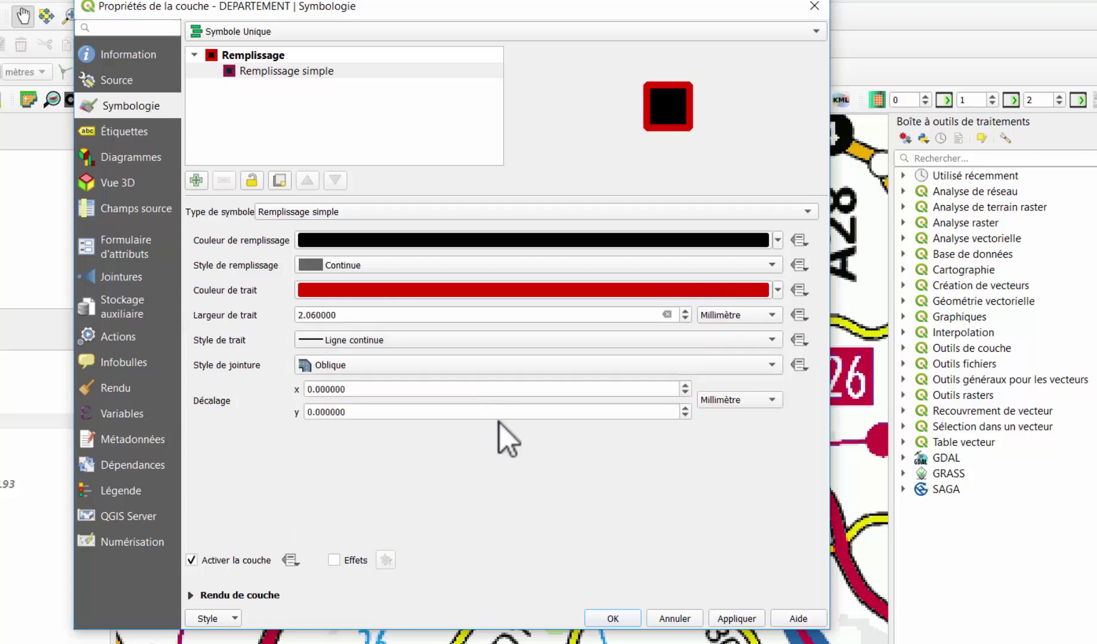
pyautogui.click(735, 618)
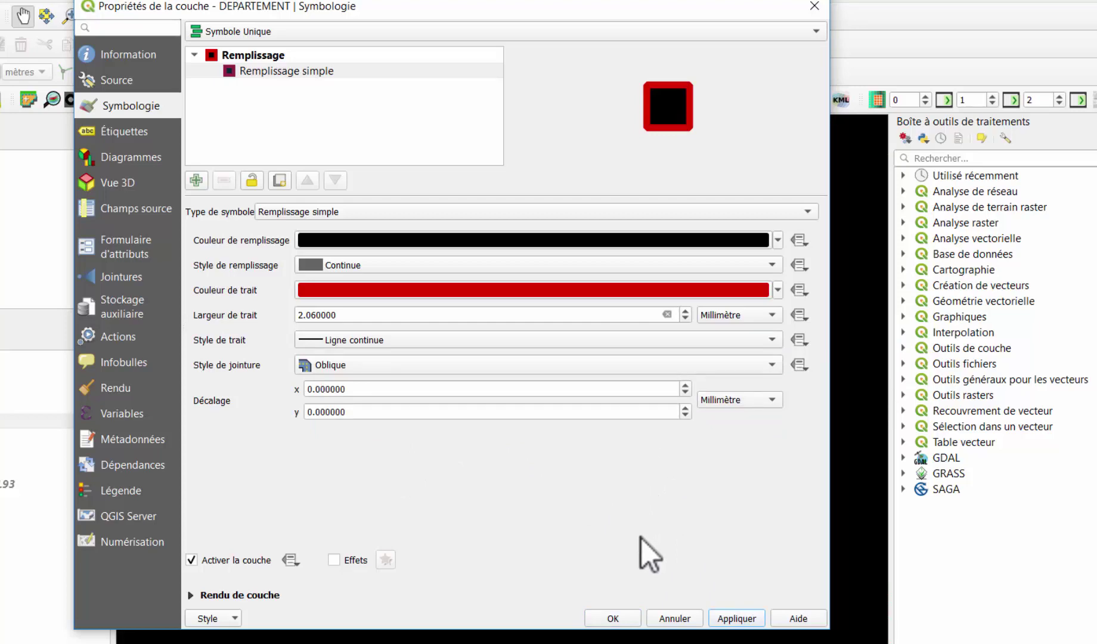
pyautogui.click(615, 620)
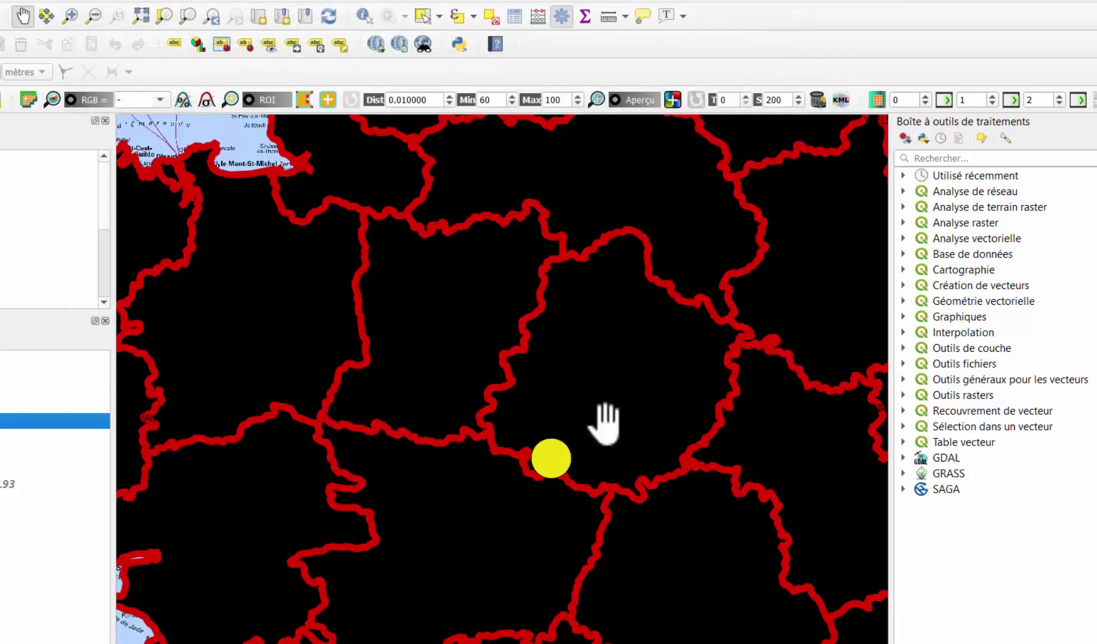
pyautogui.scroll(-5, 603, 424)
pyautogui.scroll(-1, 604, 425)
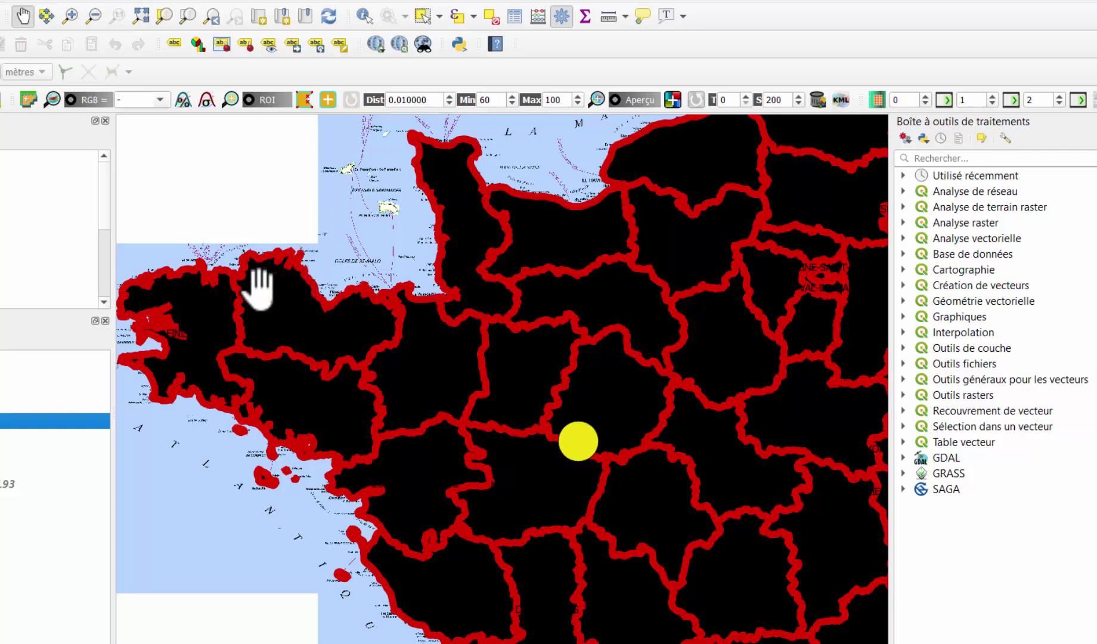
# Step: Set the DEPARTEMENT simple fill's style to Pas de remplissage, confirm, and inspect the outlines over the base map
pyautogui.rightClick(27, 424)
pyautogui.click(29, 417)
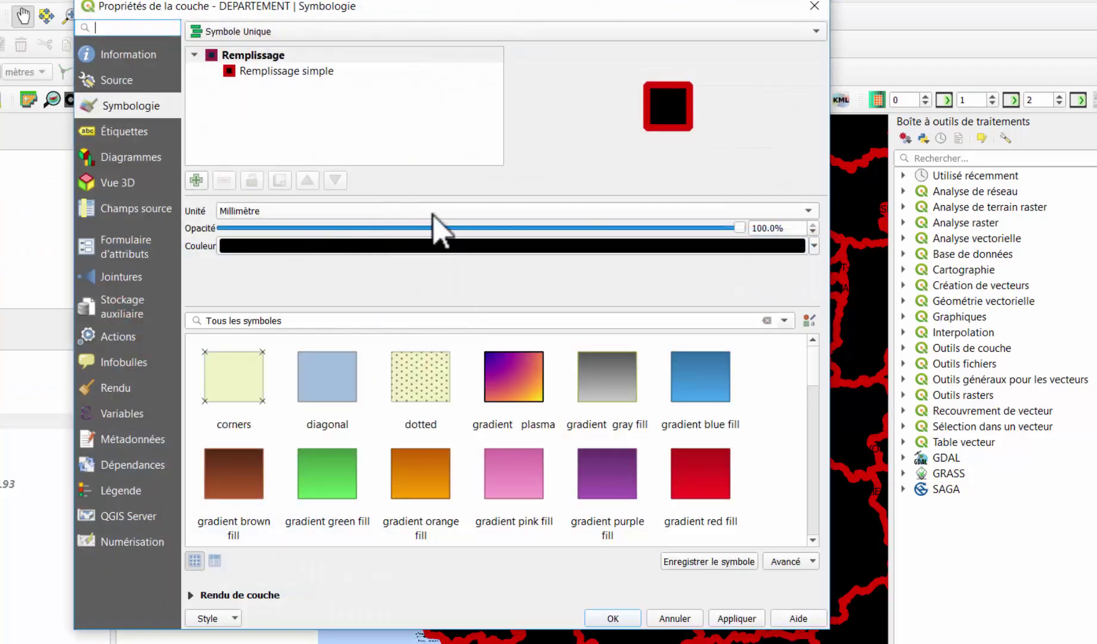
pyautogui.click(283, 71)
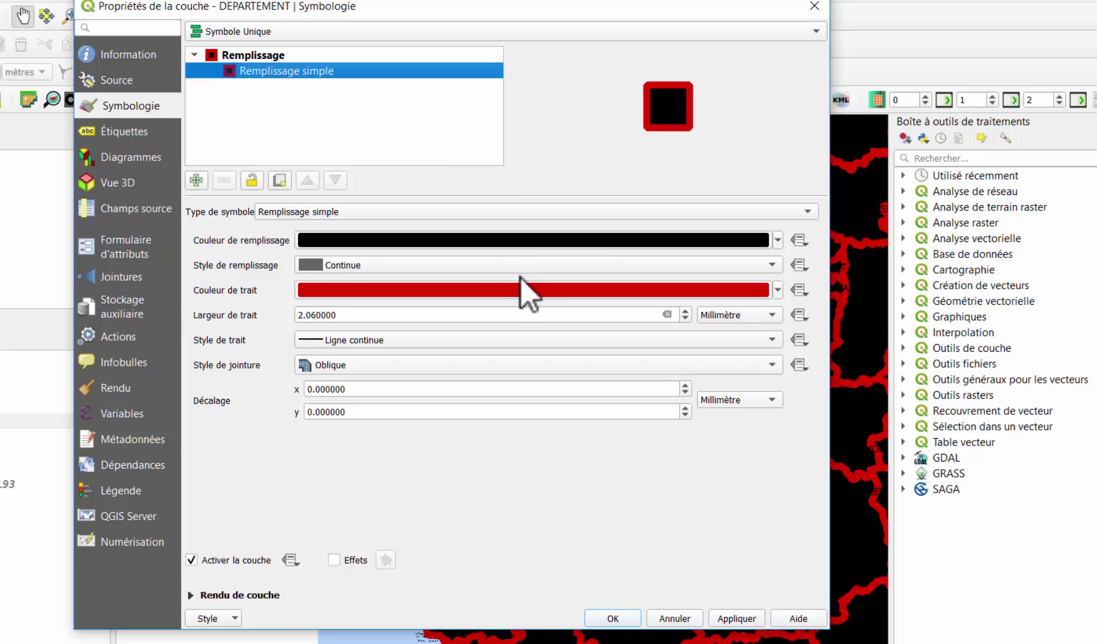
pyautogui.click(763, 266)
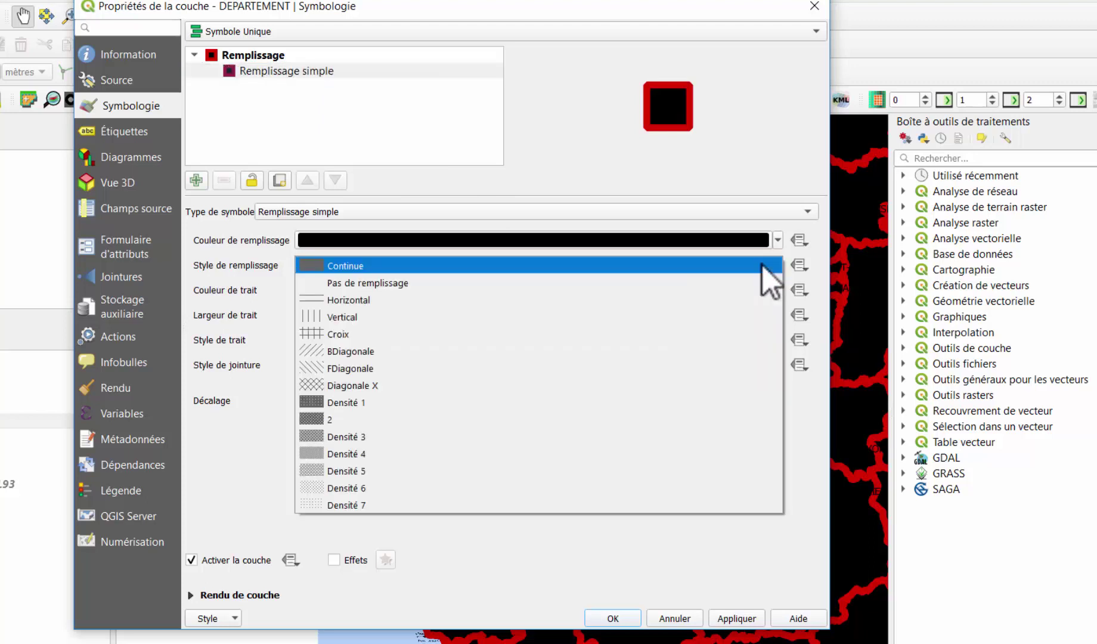
pyautogui.click(404, 286)
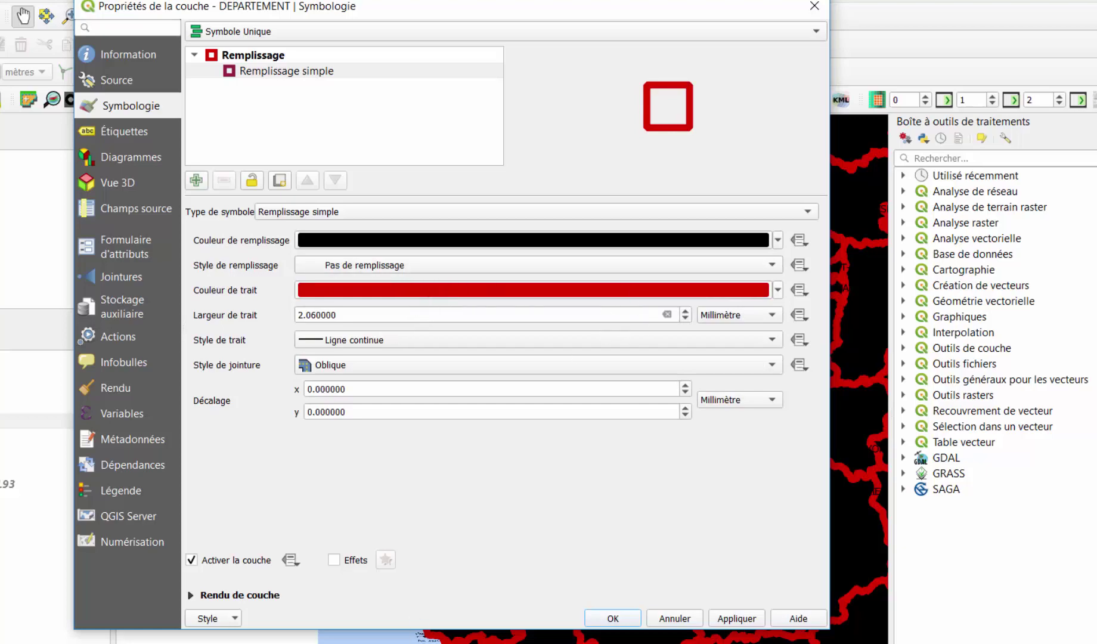
pyautogui.click(624, 617)
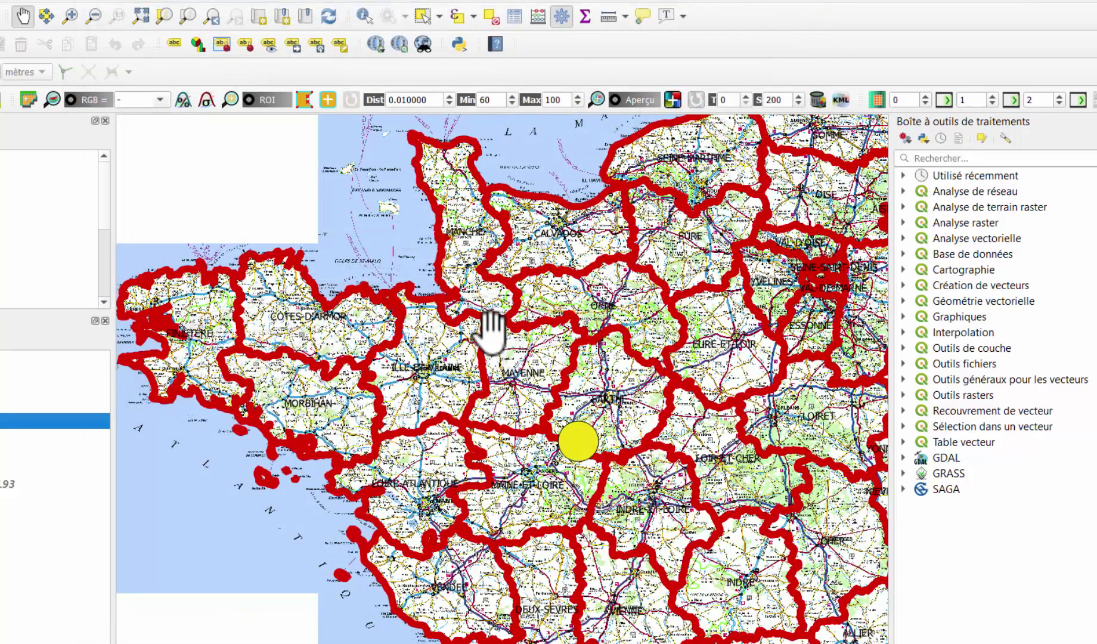
pyautogui.scroll(3, 551, 371)
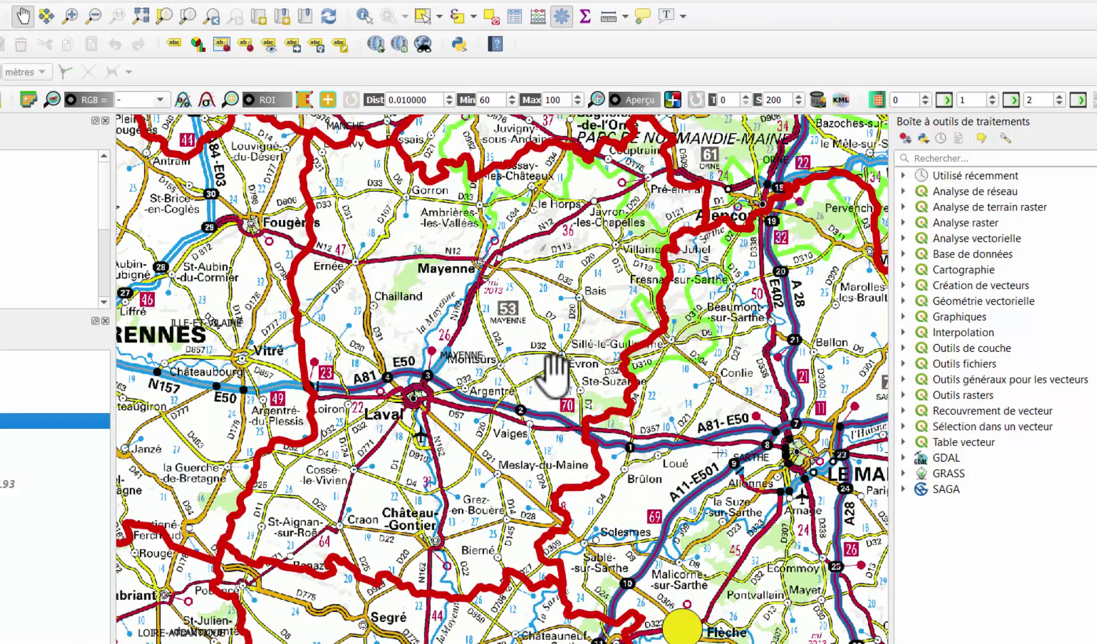
pyautogui.scroll(-2, 361, 408)
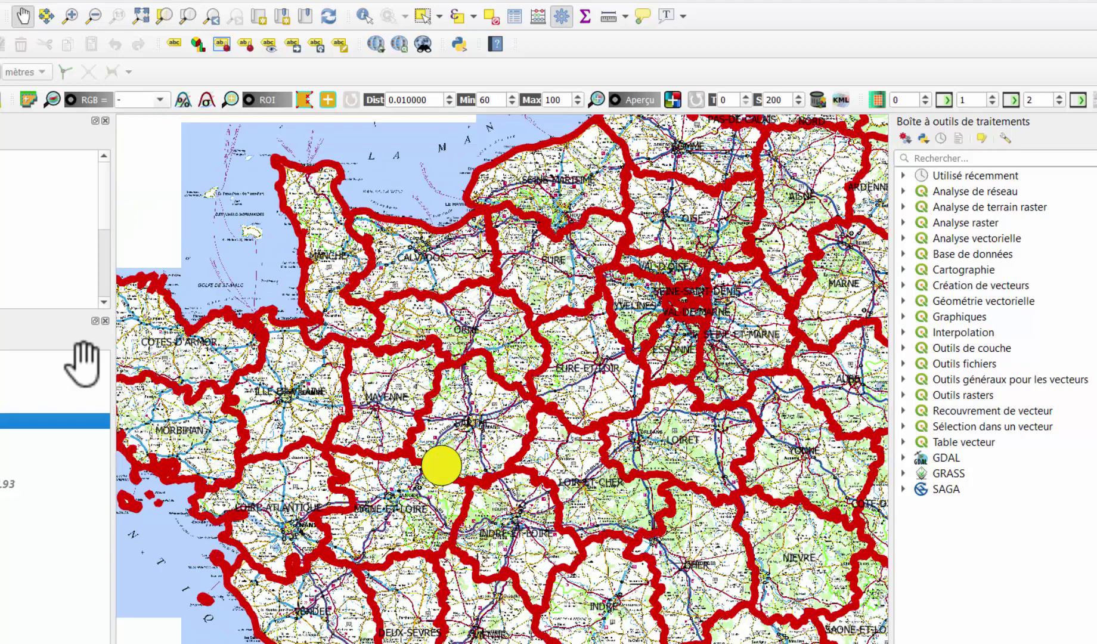
# Step: Set the DEPARTEMENT simple fill to the Continue style with a bright green fill colour and apply it
pyautogui.rightClick(24, 420)
pyautogui.press('Escape')
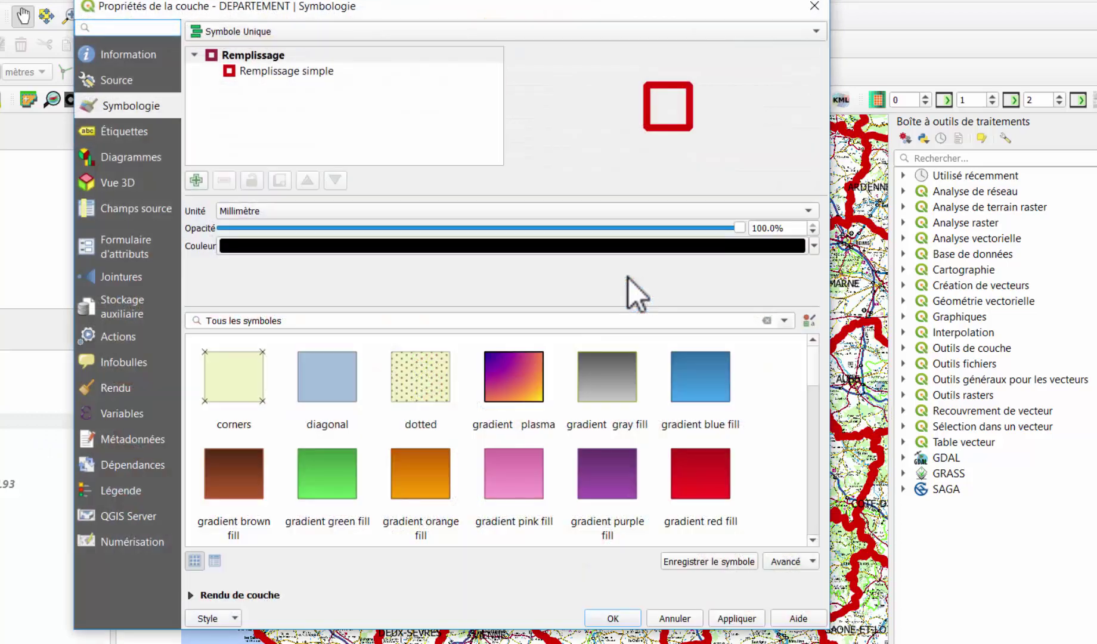
pyautogui.click(319, 75)
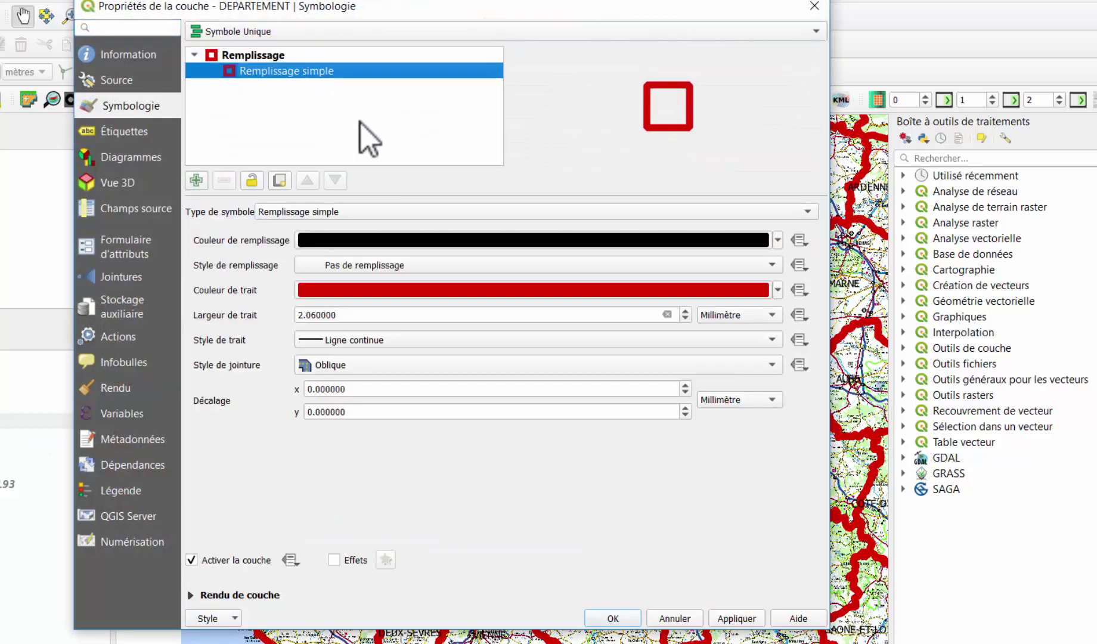
pyautogui.click(425, 264)
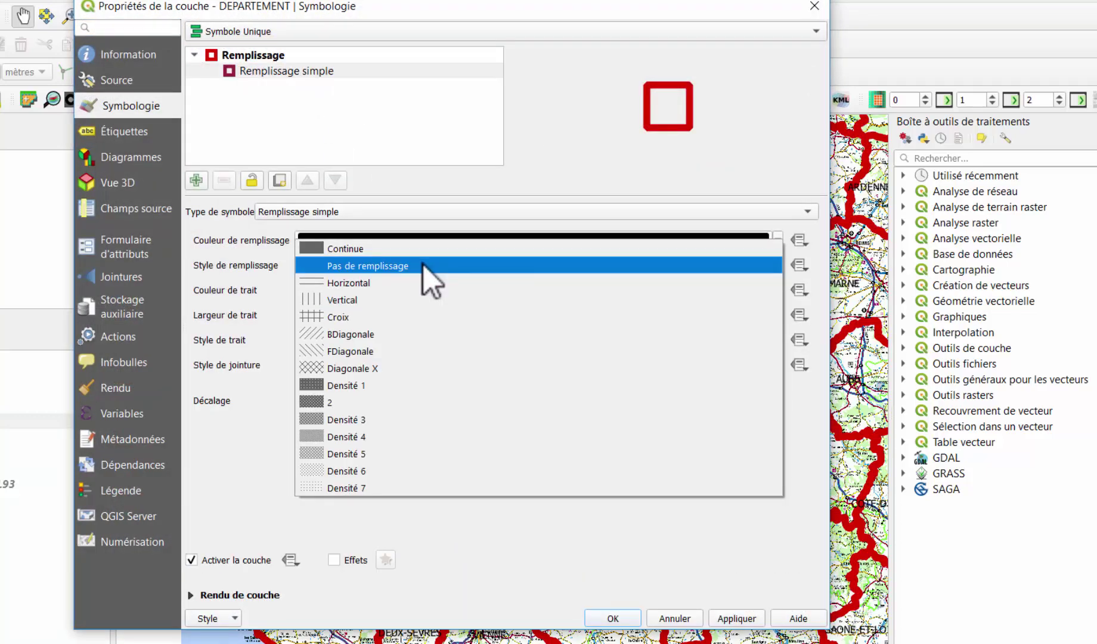
pyautogui.click(374, 249)
pyautogui.click(460, 241)
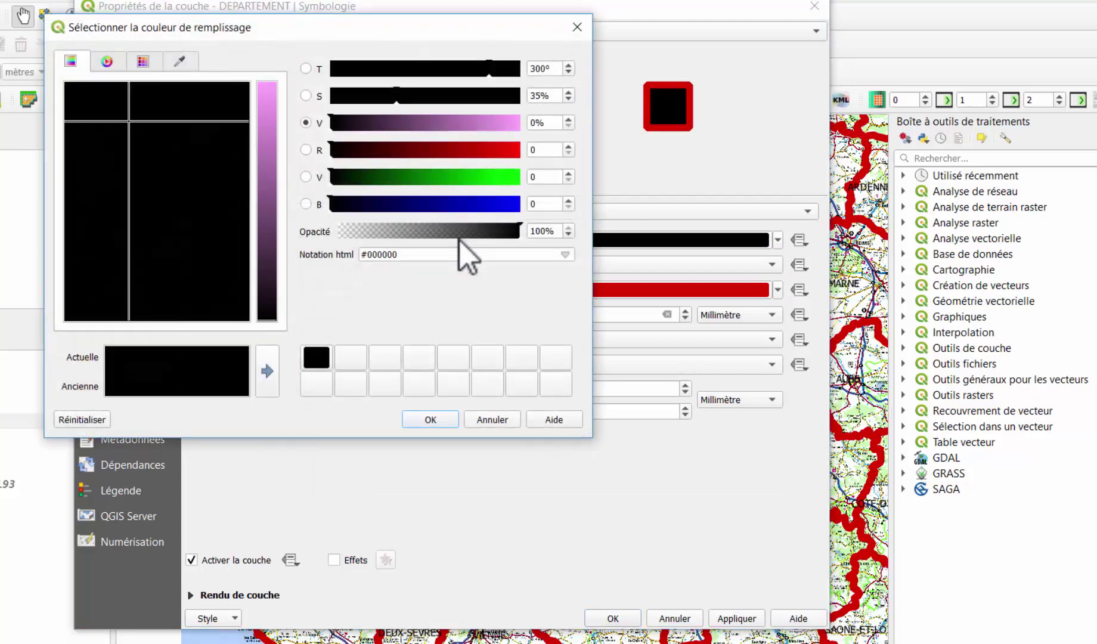
pyautogui.click(505, 178)
pyautogui.click(430, 420)
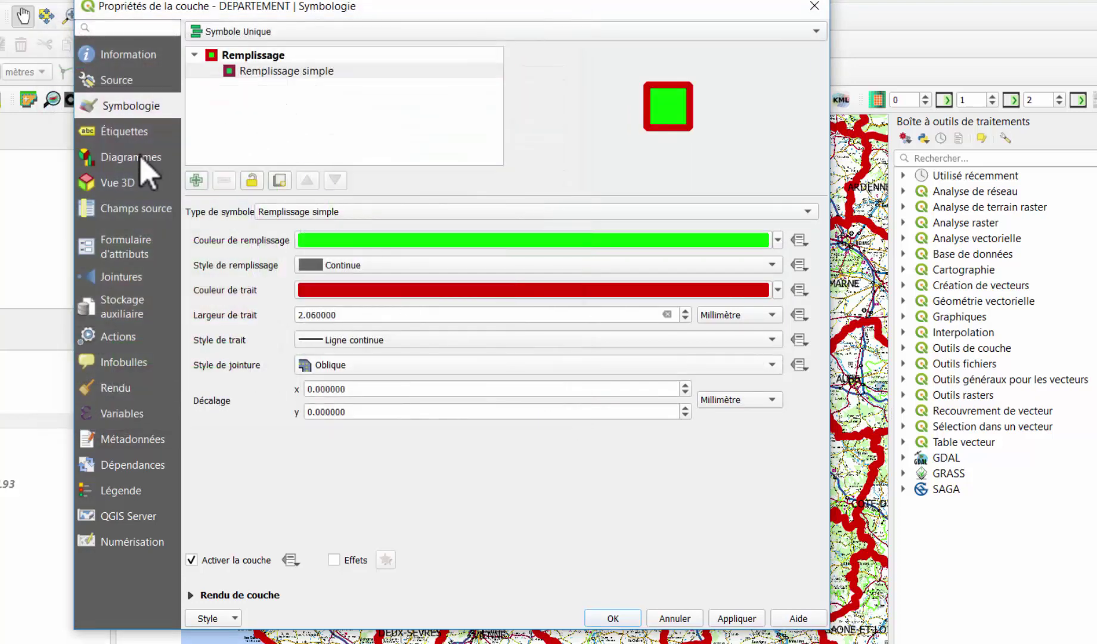
pyautogui.click(737, 618)
pyautogui.click(109, 110)
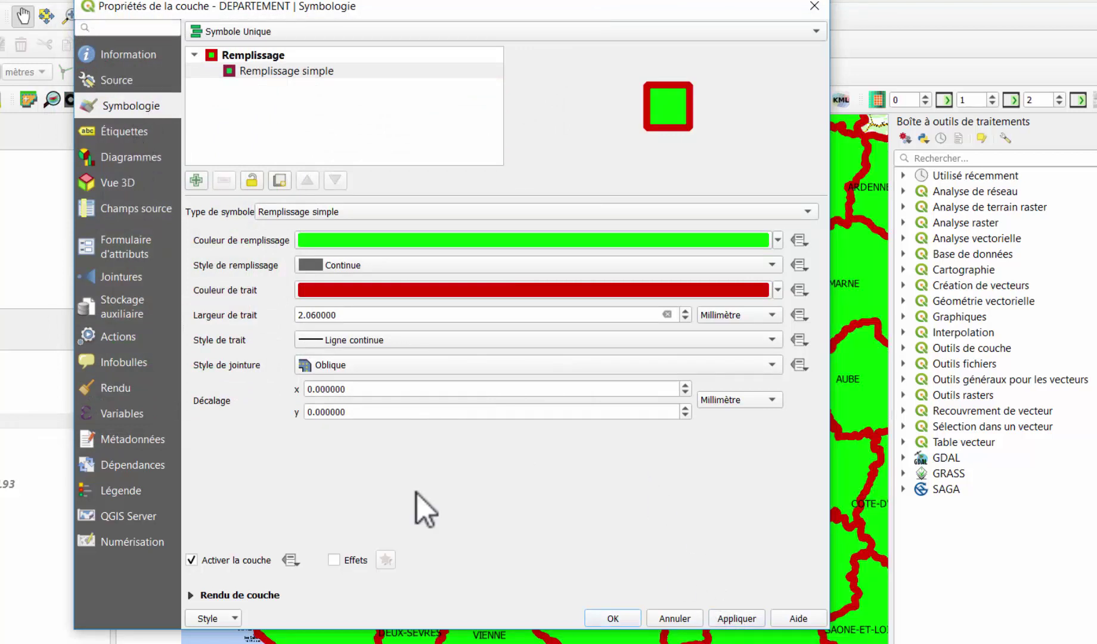
# Step: Set the DEPARTEMENT layer's rendering opacity to 50.9 %, apply it and confirm the properties
pyautogui.click(191, 595)
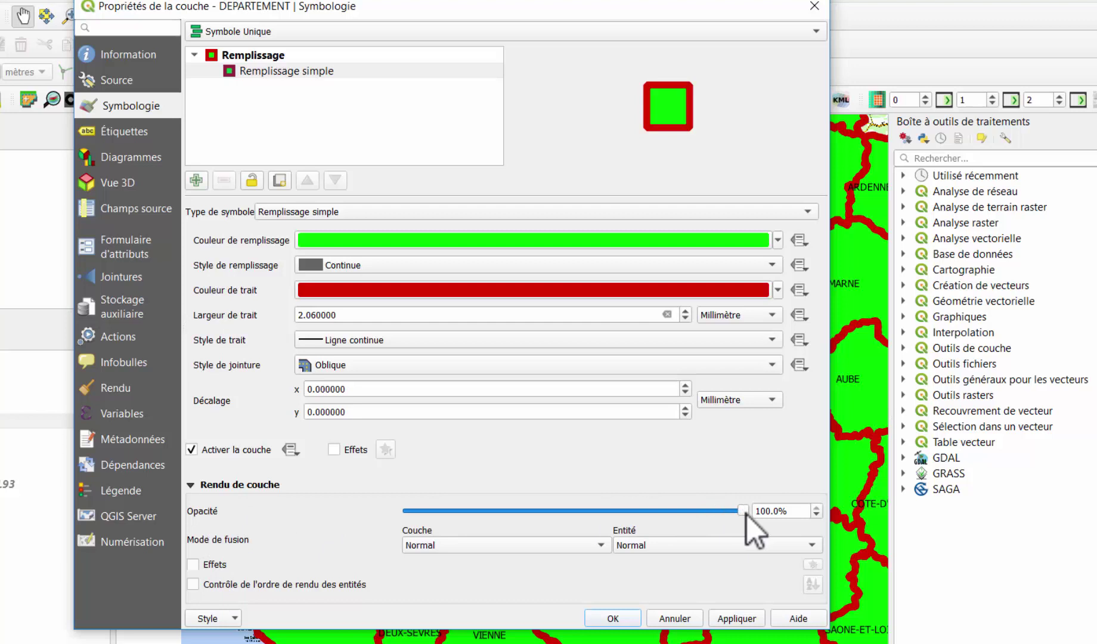
pyautogui.moveTo(746, 513); pyautogui.dragTo(581, 518)
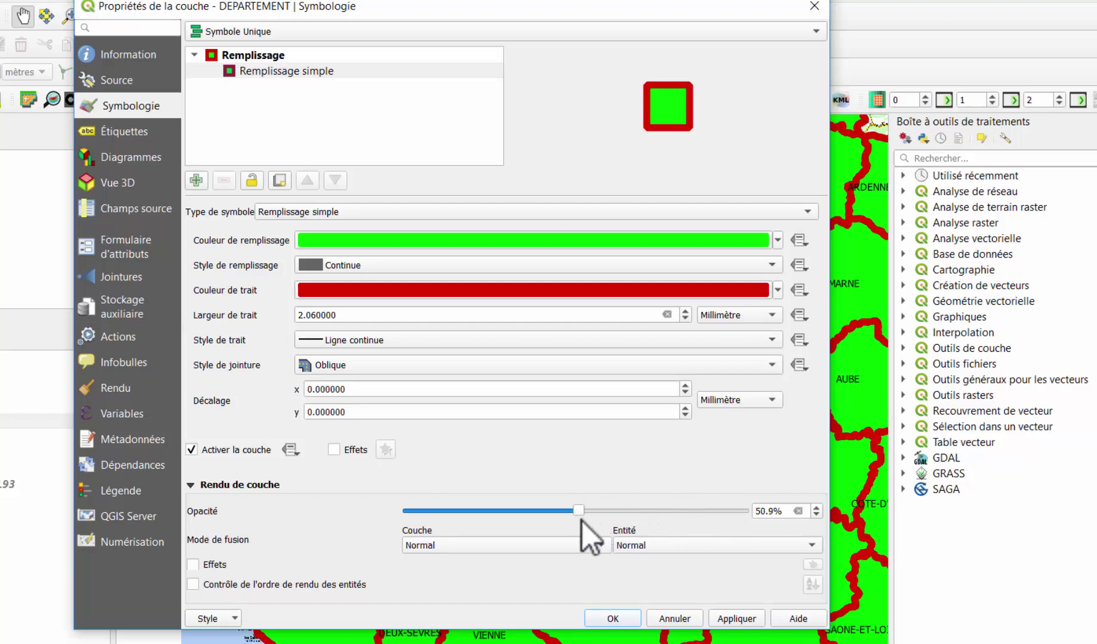
pyautogui.click(738, 619)
pyautogui.click(618, 618)
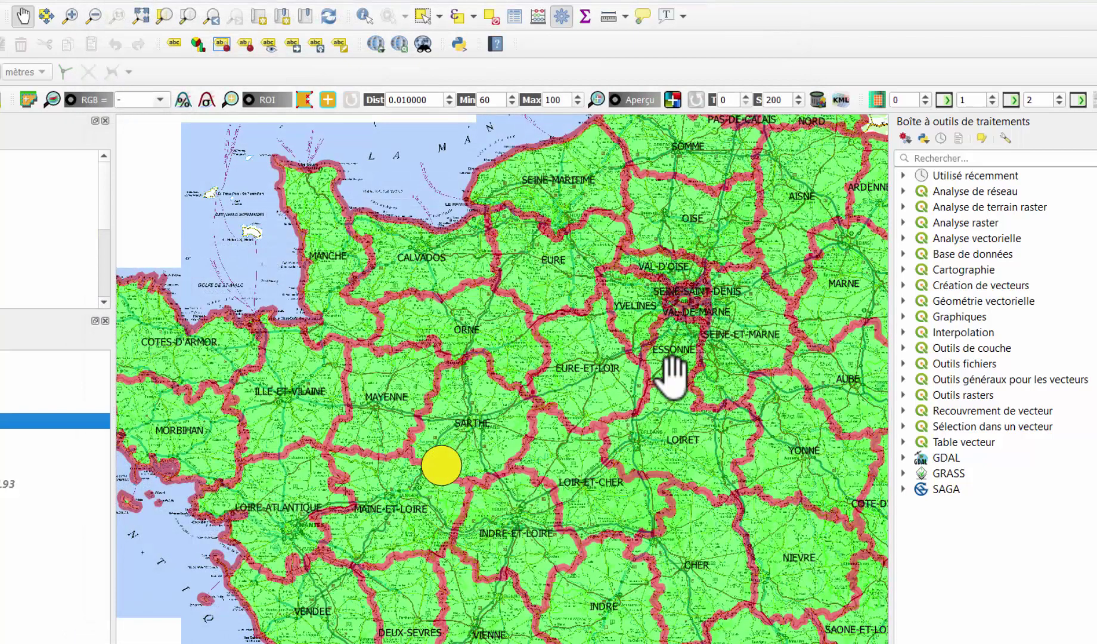
# Step: Examine how the base map shows through the semi-transparent departments at several scales around Chartres
pyautogui.scroll(3, 573, 375)
pyautogui.scroll(-1, 572, 375)
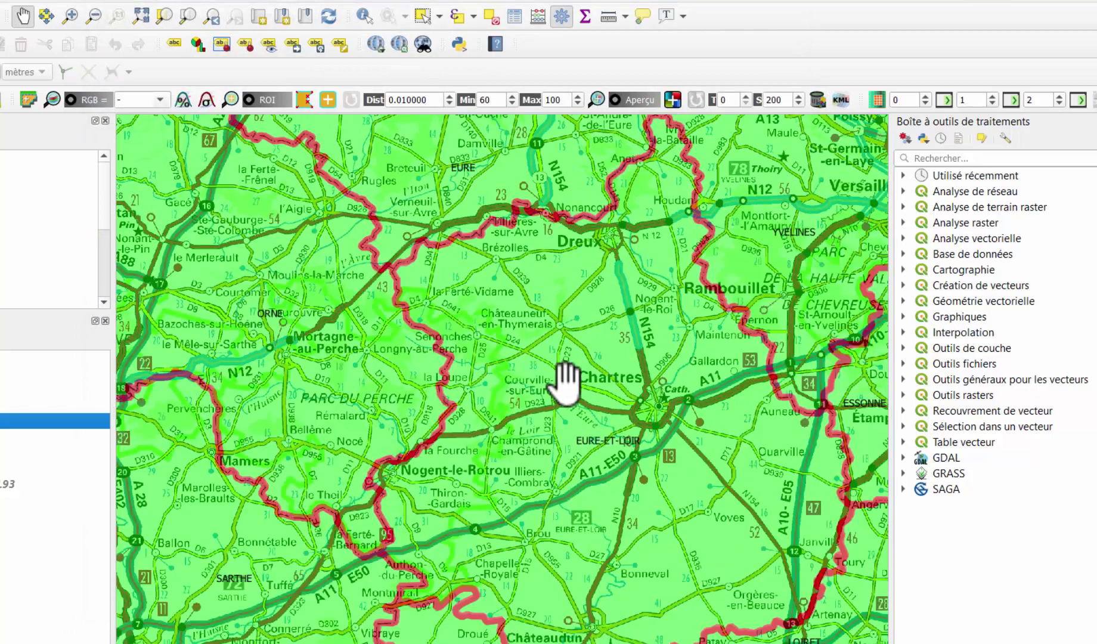
pyautogui.click(24, 499)
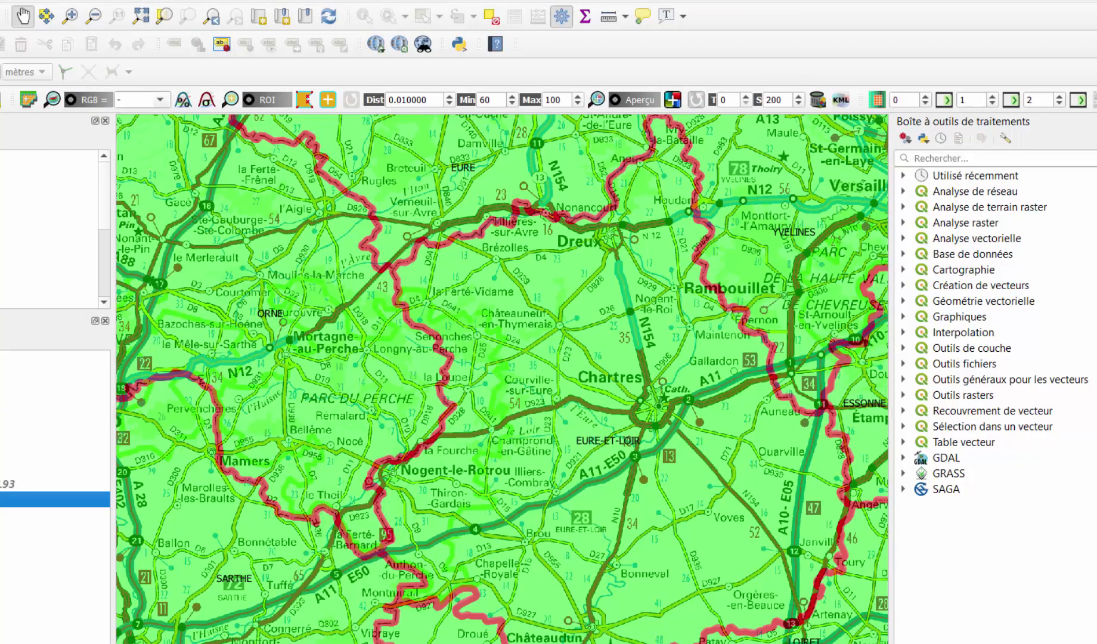
pyautogui.click(24, 421)
pyautogui.scroll(-3, 485, 362)
pyautogui.scroll(6, 486, 364)
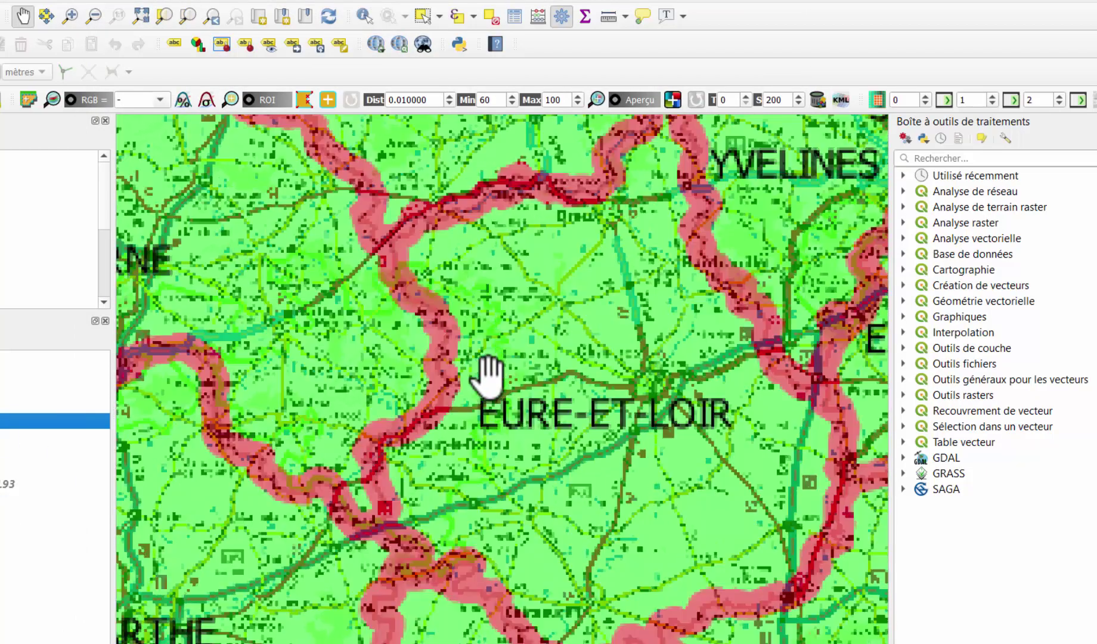
pyautogui.scroll(-2, 486, 376)
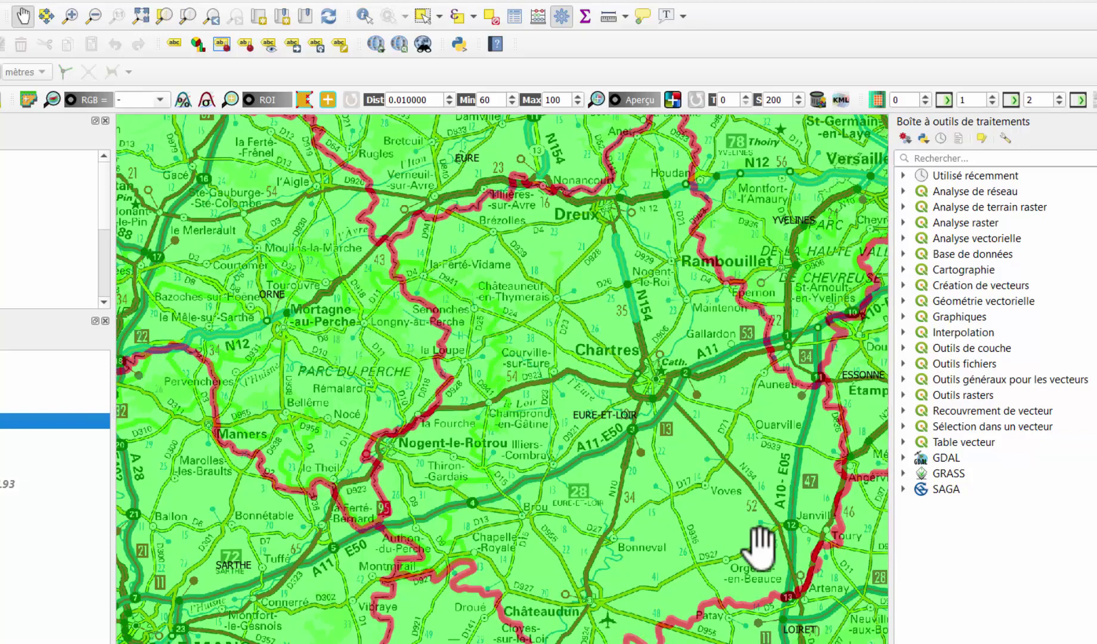
pyautogui.scroll(1, 739, 301)
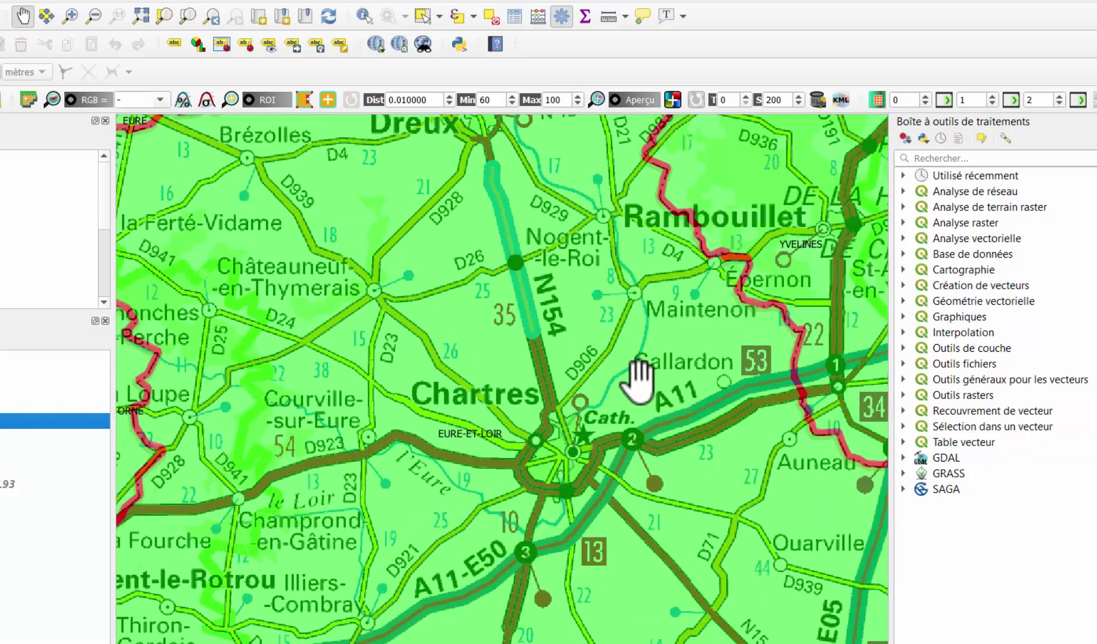
pyautogui.scroll(-2, 637, 382)
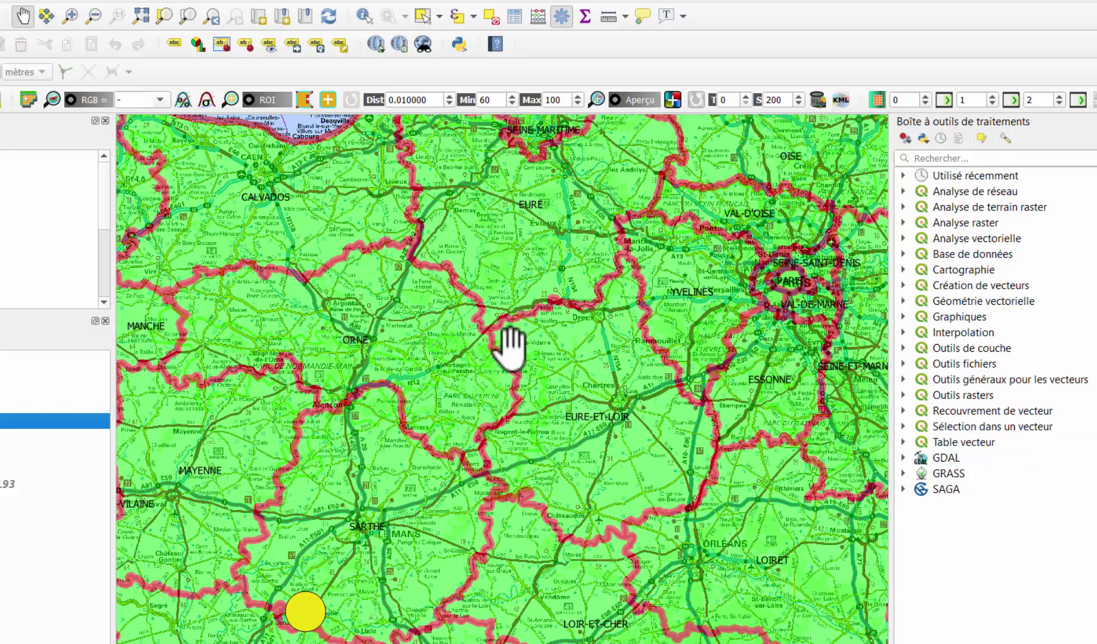
# Step: Open the DEPARTEMENT layer's symbology again and set the layer rendering opacity to 100 %
pyautogui.rightClick(1, 422)
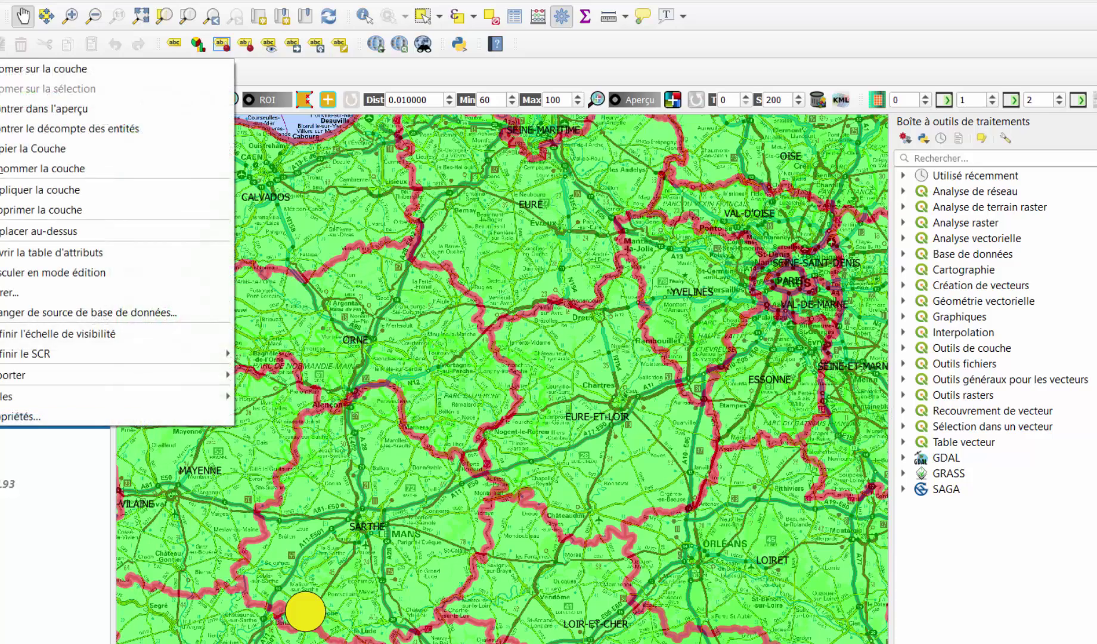
pyautogui.click(60, 415)
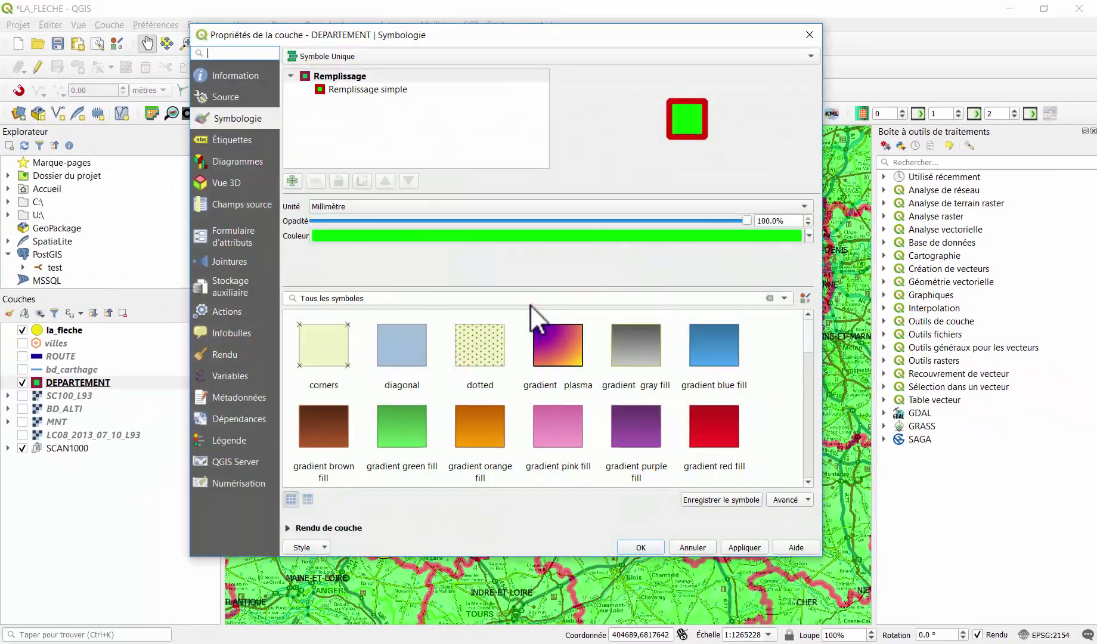
pyautogui.click(314, 528)
pyautogui.moveTo(613, 459); pyautogui.dragTo(733, 460)
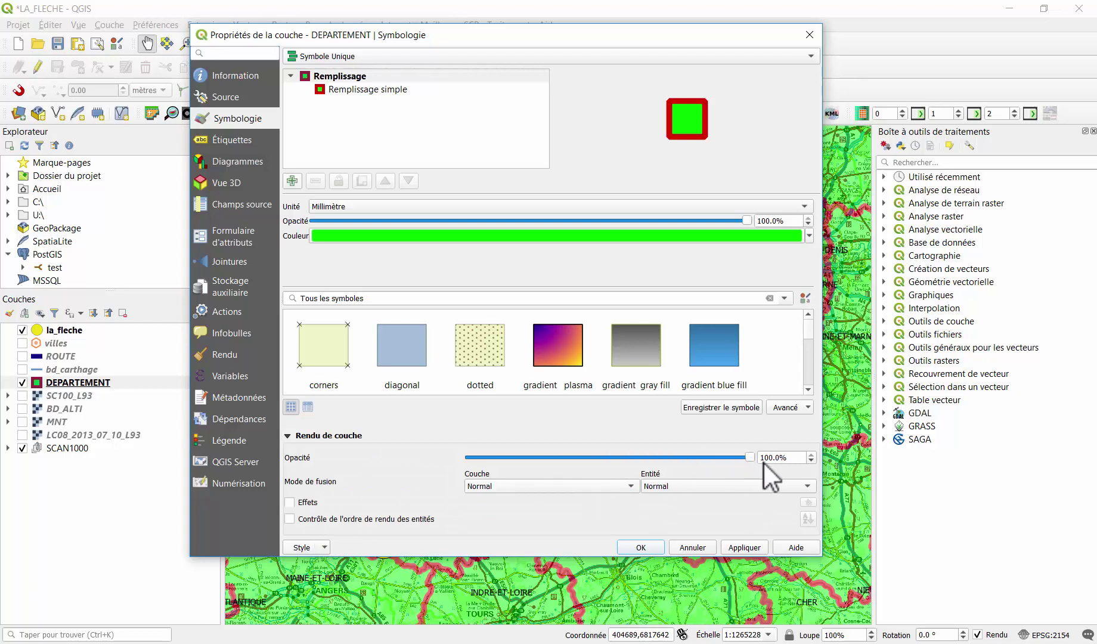
# Step: Change the DEPARTEMENT simple fill's symbol layer type to Remplissage image raster
pyautogui.click(411, 89)
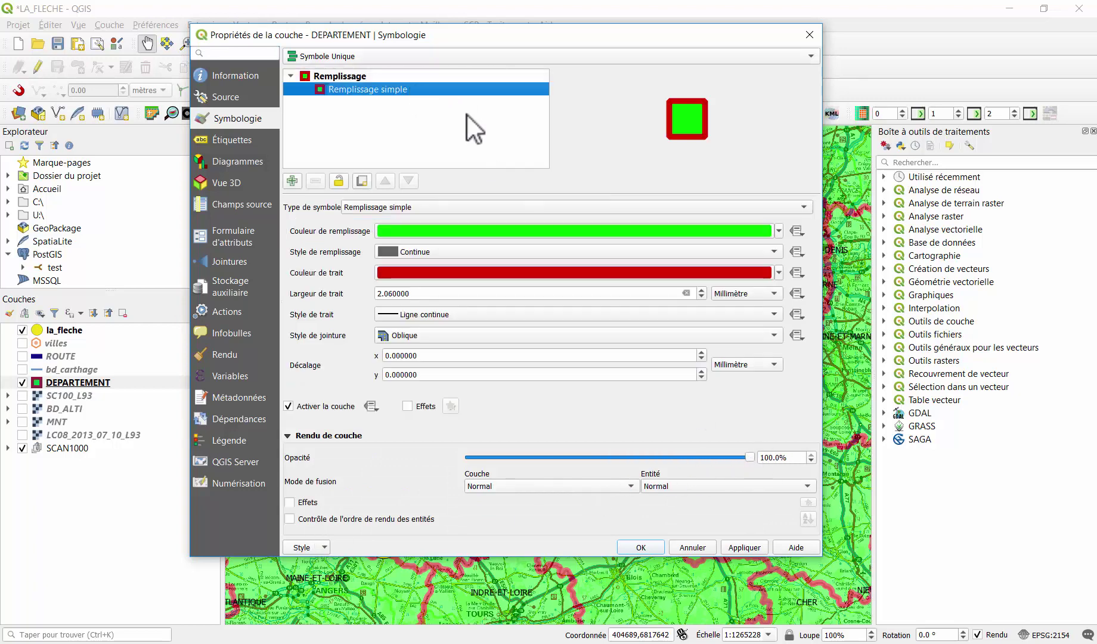
pyautogui.click(438, 208)
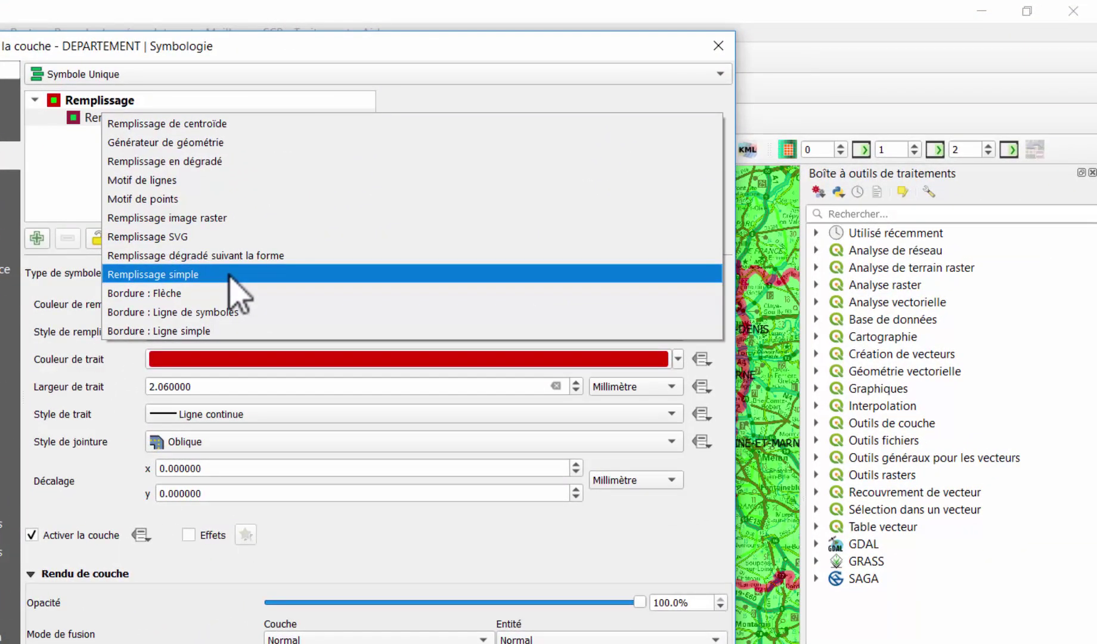
pyautogui.click(219, 218)
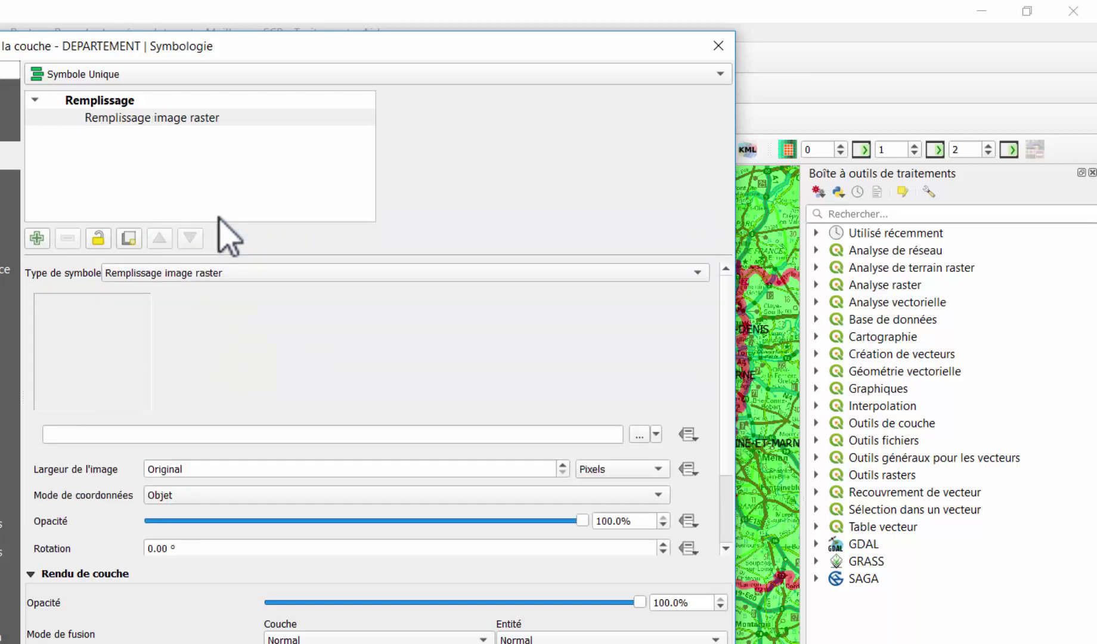
pyautogui.click(214, 119)
# Step: Use Texture.png from the LA_FLECHE folder as the raster fill image, then apply and confirm the layer properties
pyautogui.click(638, 435)
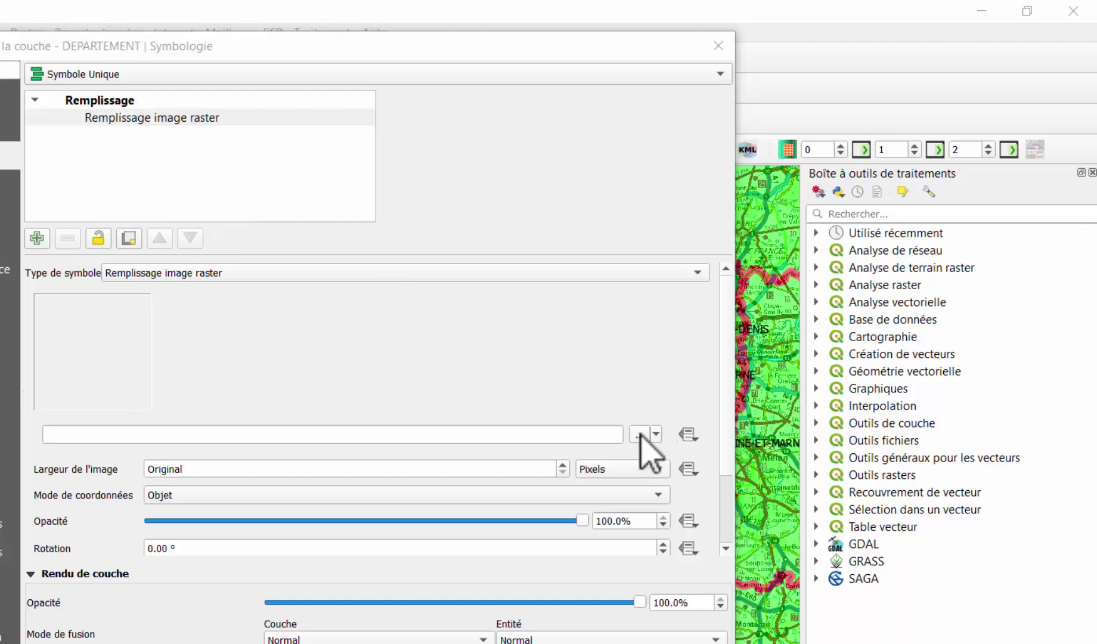
pyautogui.scroll(-5, 318, 311)
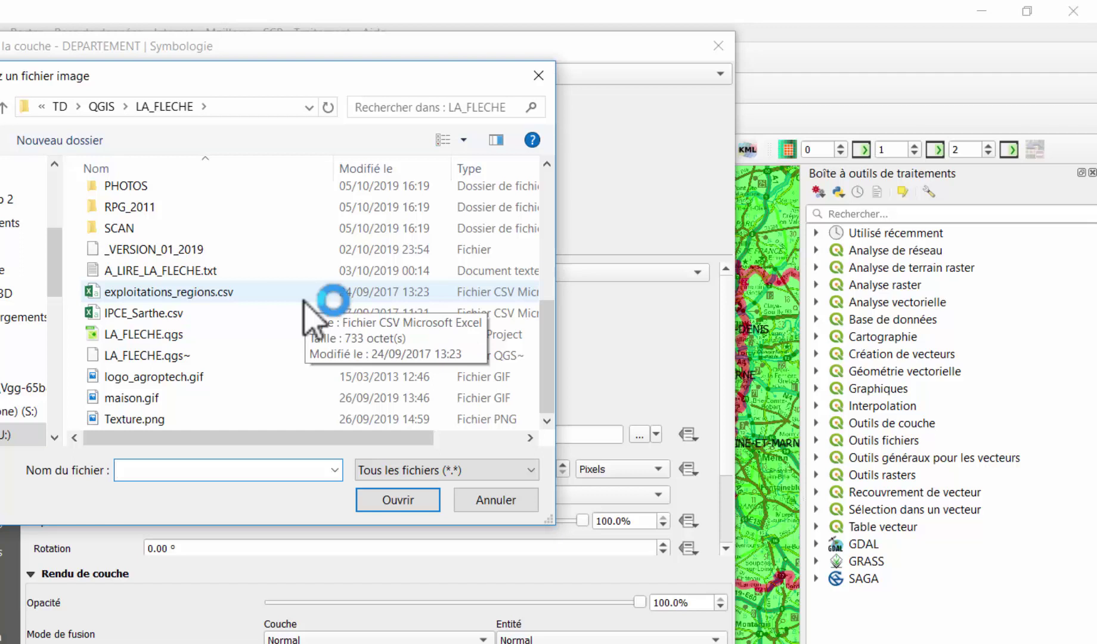
pyautogui.click(152, 420)
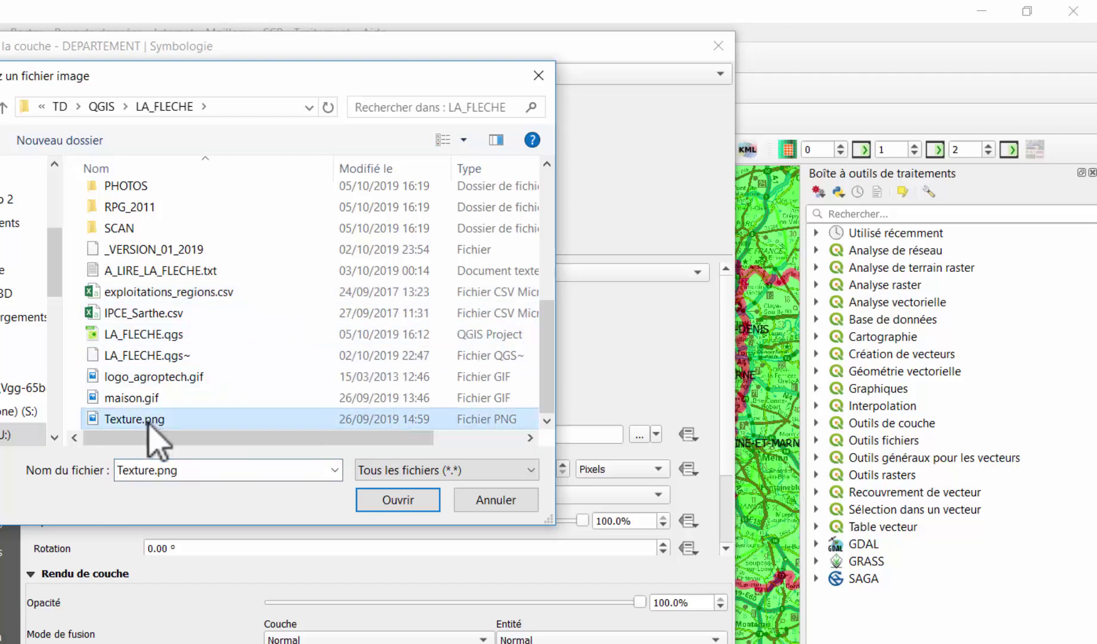
pyautogui.click(426, 505)
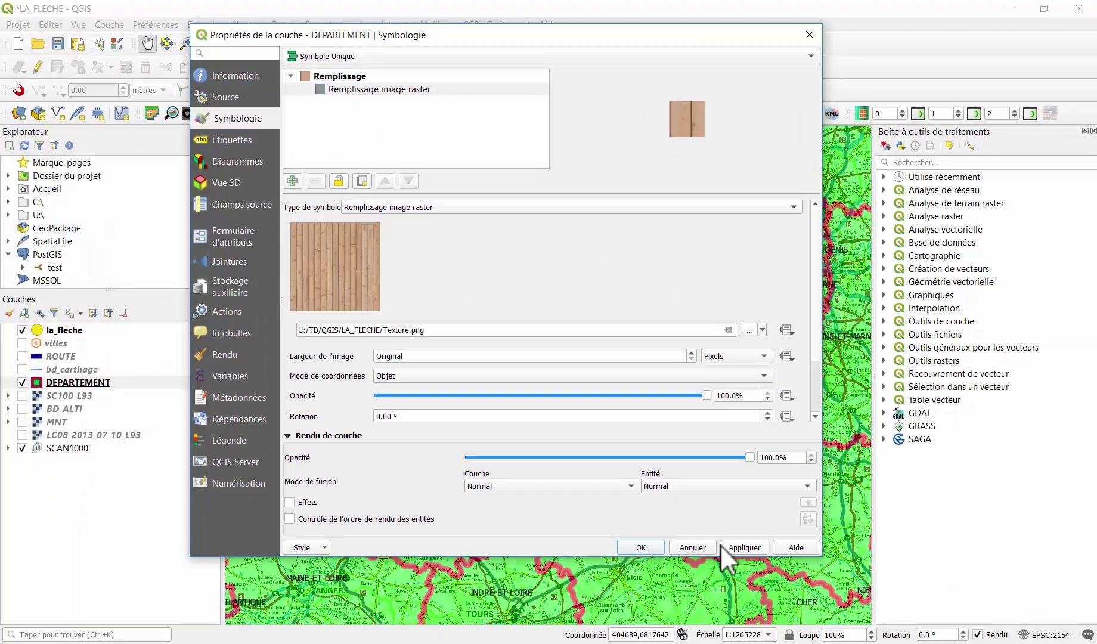
pyautogui.click(733, 545)
pyautogui.click(648, 543)
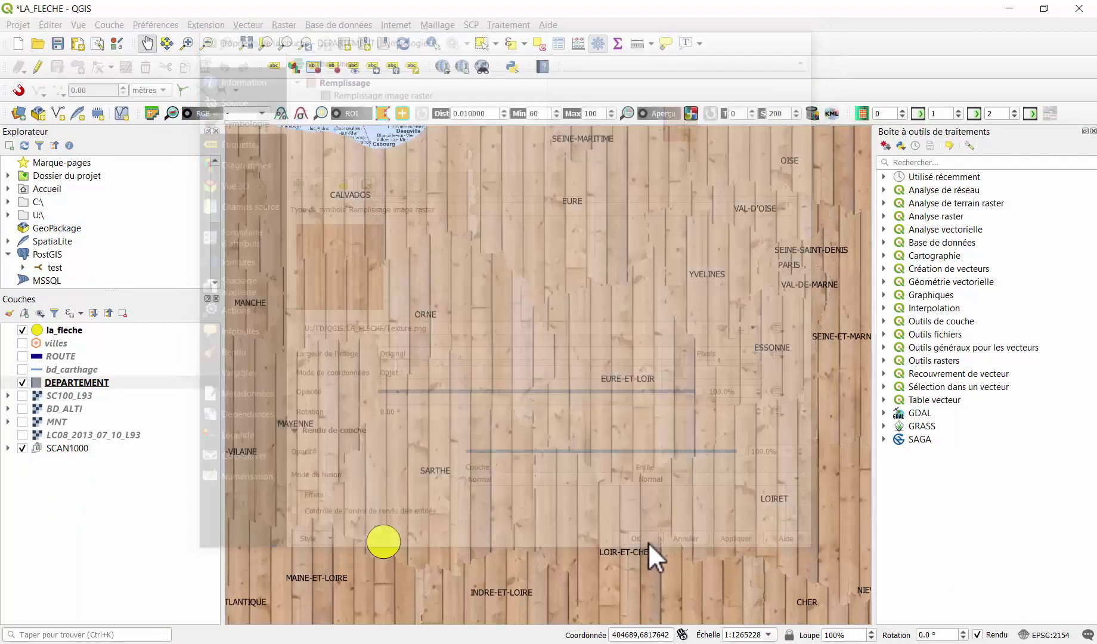
pyautogui.scroll(-2, 586, 338)
pyautogui.scroll(1, 589, 336)
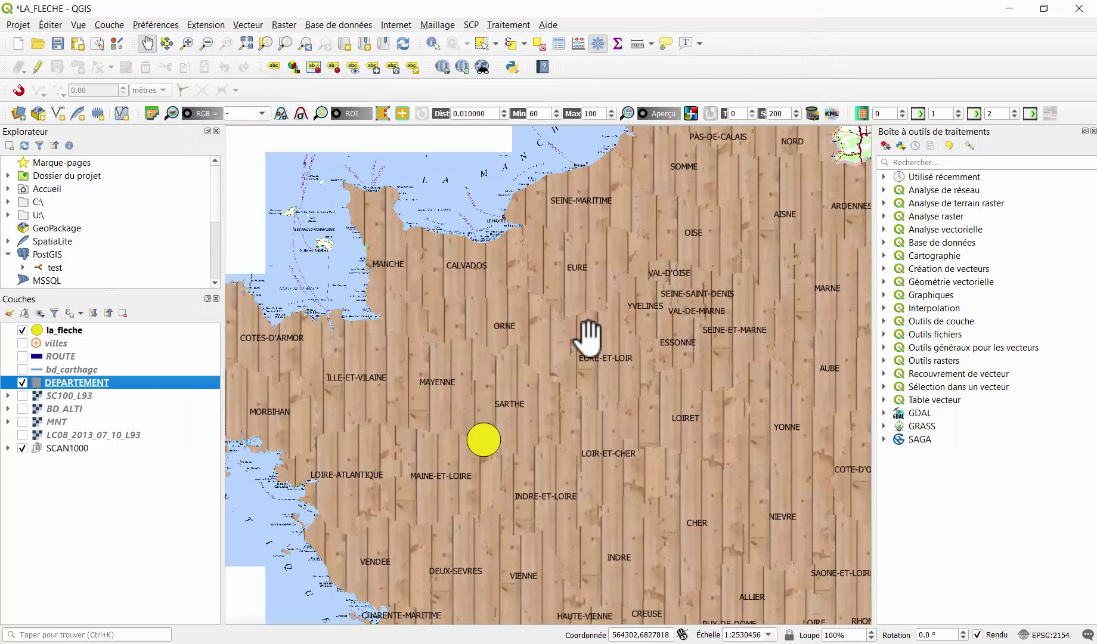
pyautogui.rightClick(101, 383)
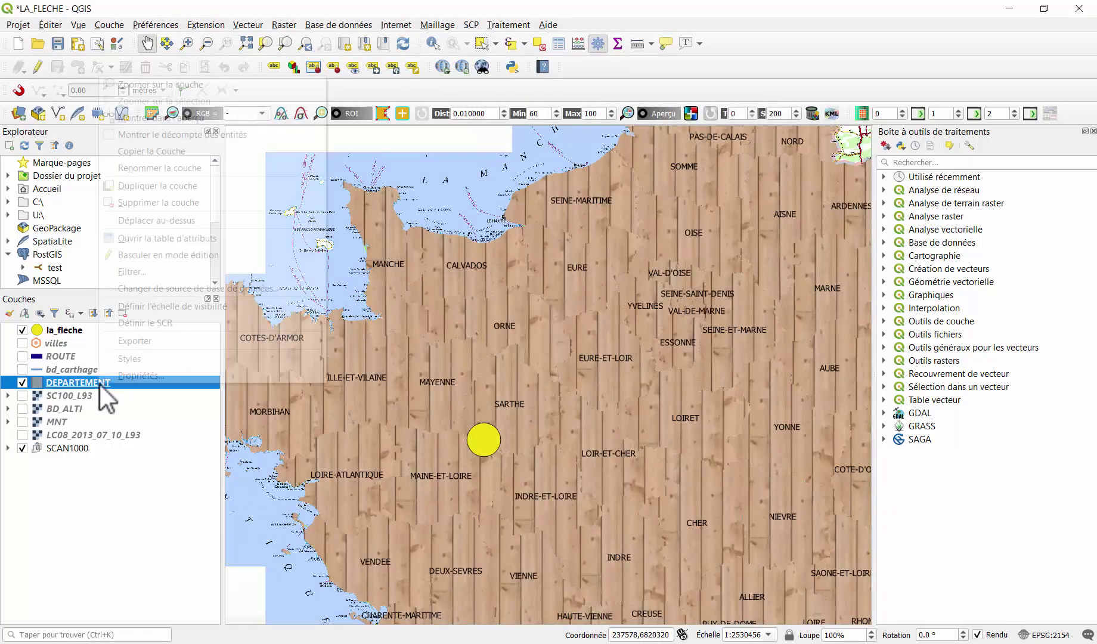
pyautogui.click(143, 382)
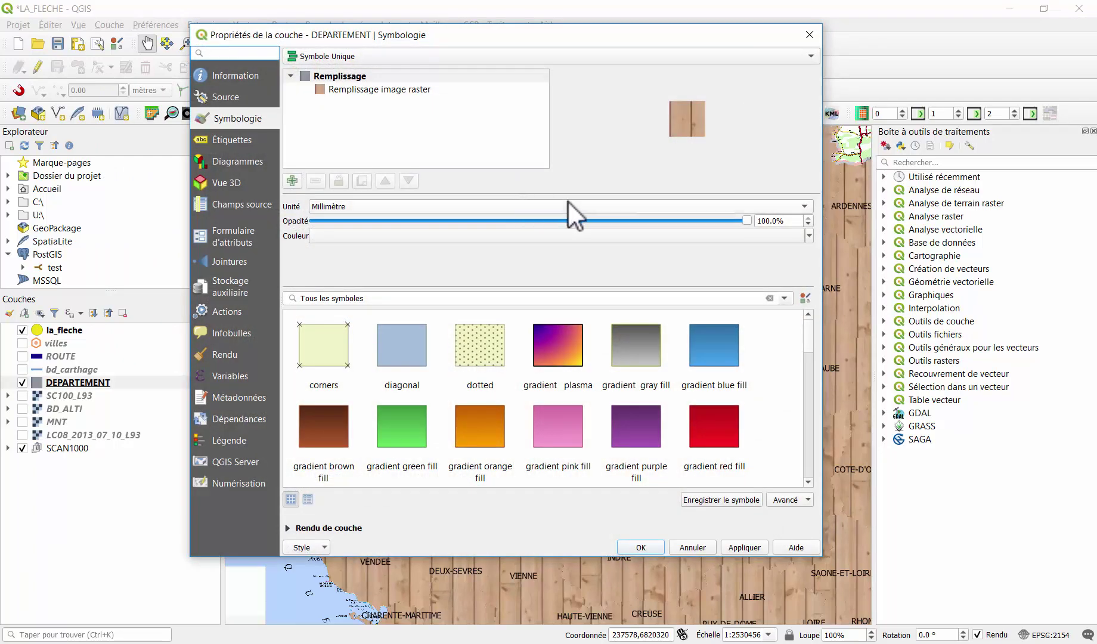
pyautogui.click(419, 89)
pyautogui.press('Return')
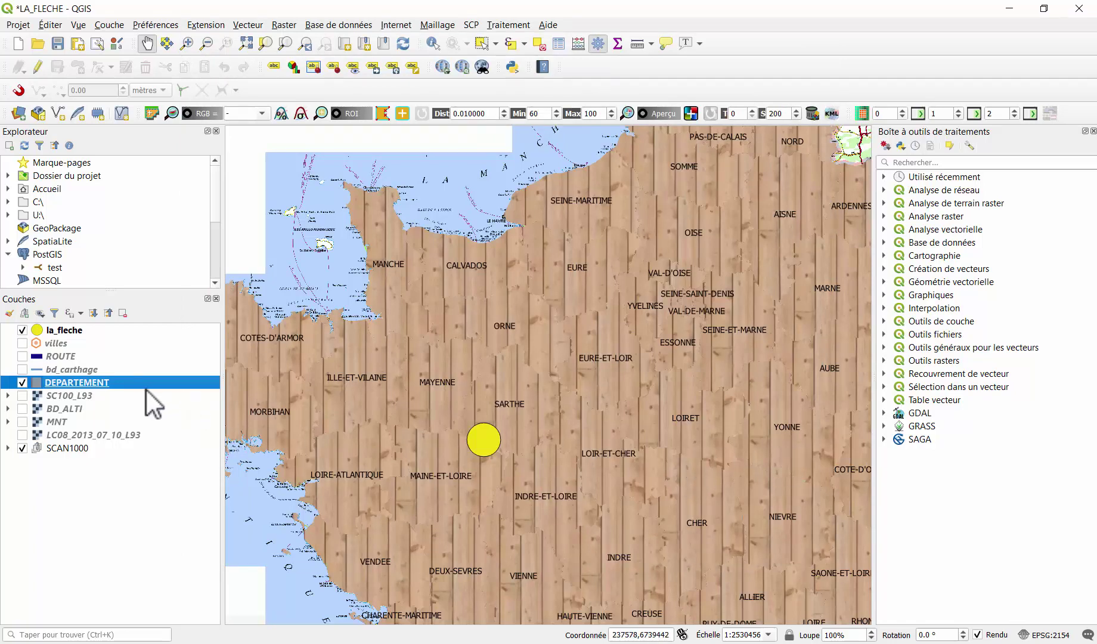
# Step: Open the DEPARTEMENT symbology and add a simple fill symbol layer above the raster image fill
pyautogui.rightClick(148, 387)
pyautogui.click(216, 372)
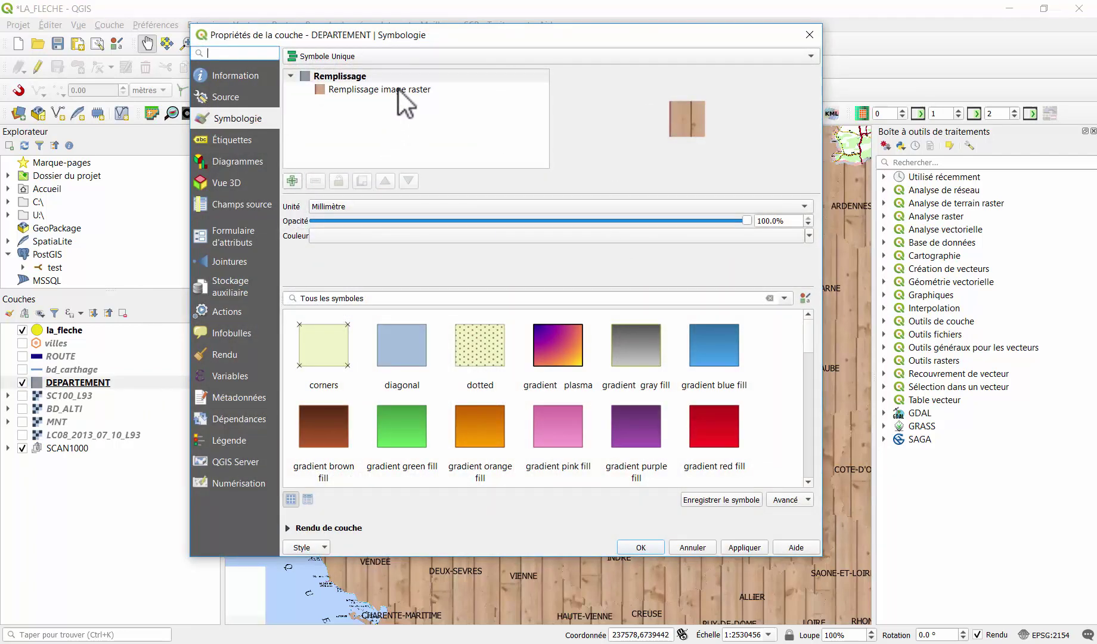
pyautogui.click(396, 91)
pyautogui.click(298, 180)
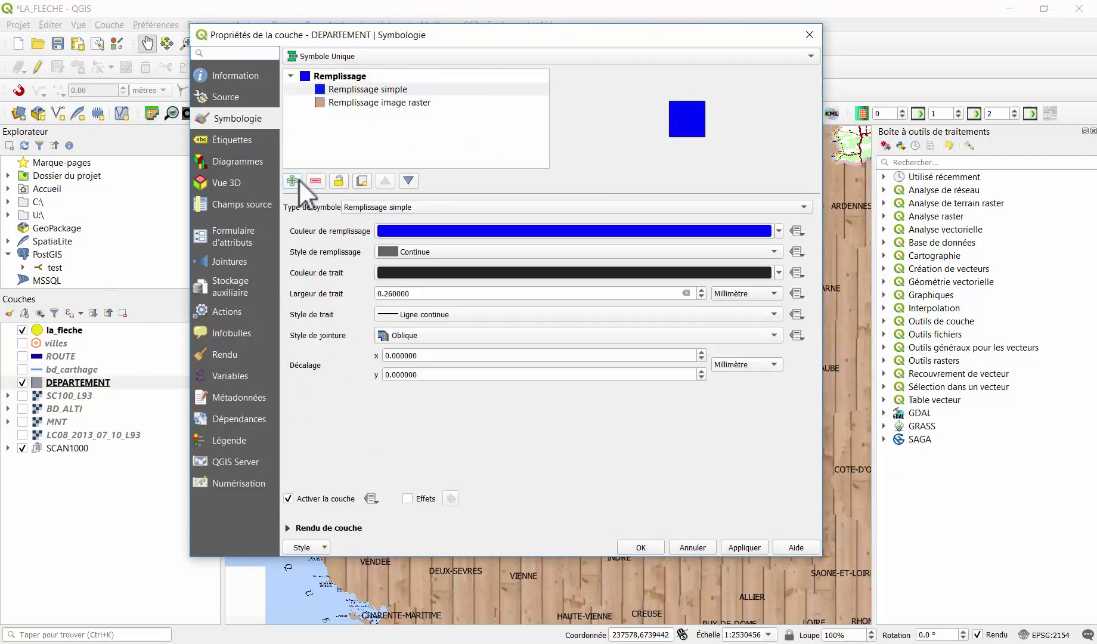
# Step: Make the added simple fill's colour transparent, keep its style on Continue, confirm, and inspect the department outlines over the wood texture
pyautogui.click(400, 91)
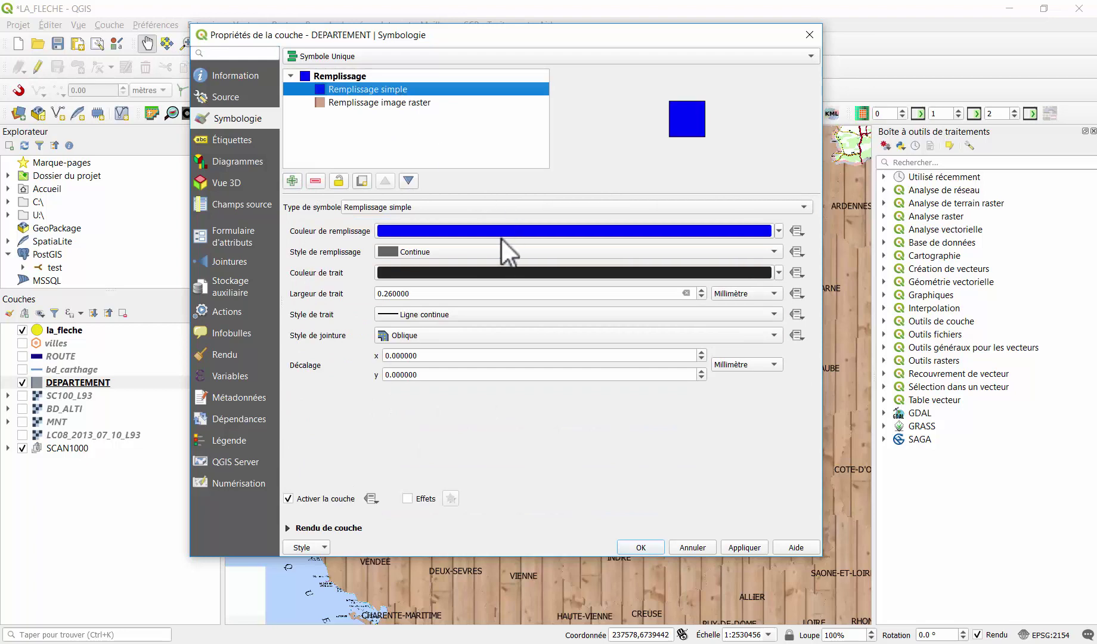
pyautogui.click(776, 231)
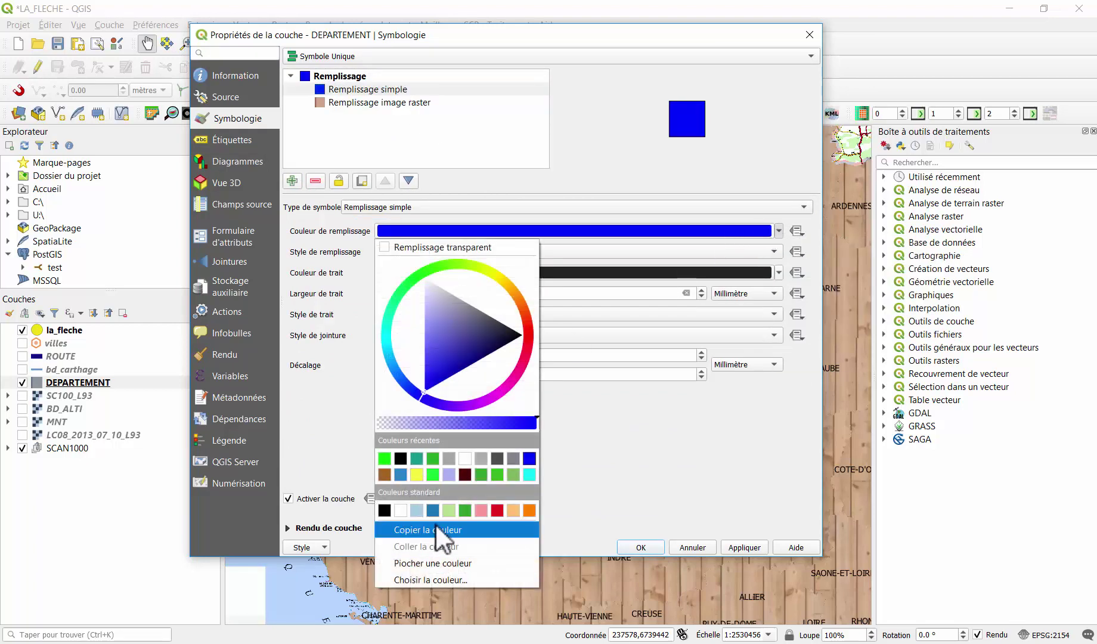
pyautogui.click(388, 247)
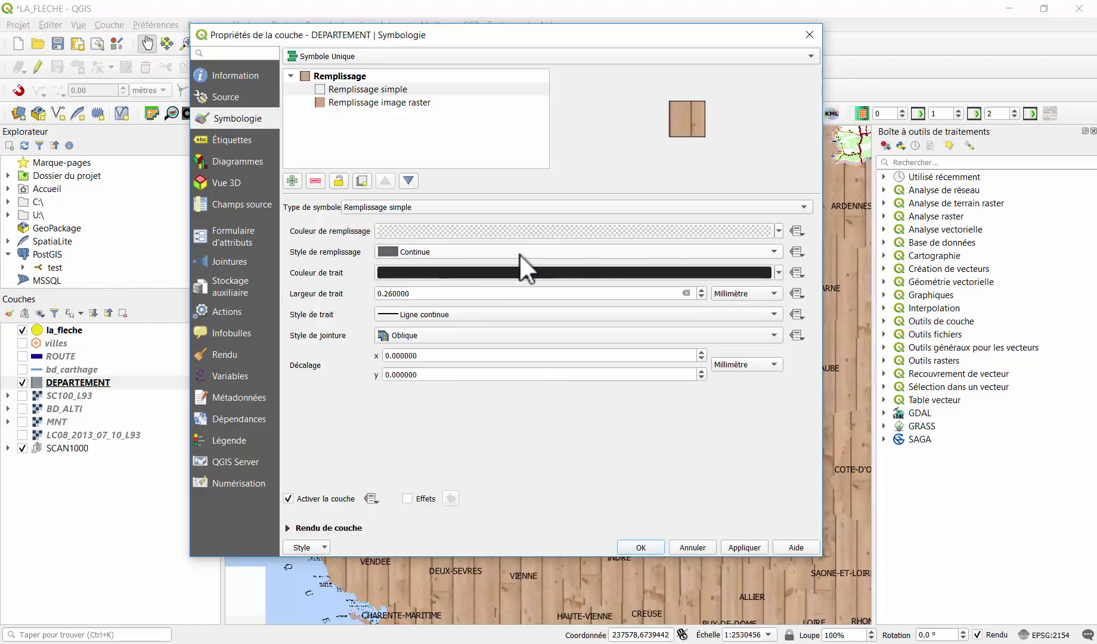
pyautogui.click(488, 255)
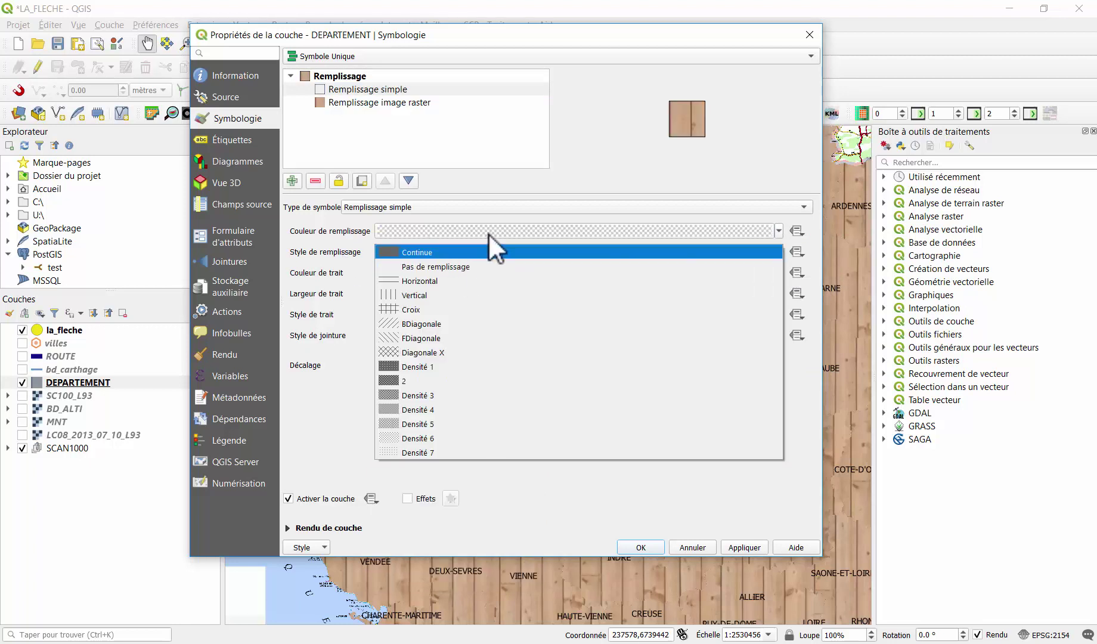
pyautogui.click(525, 250)
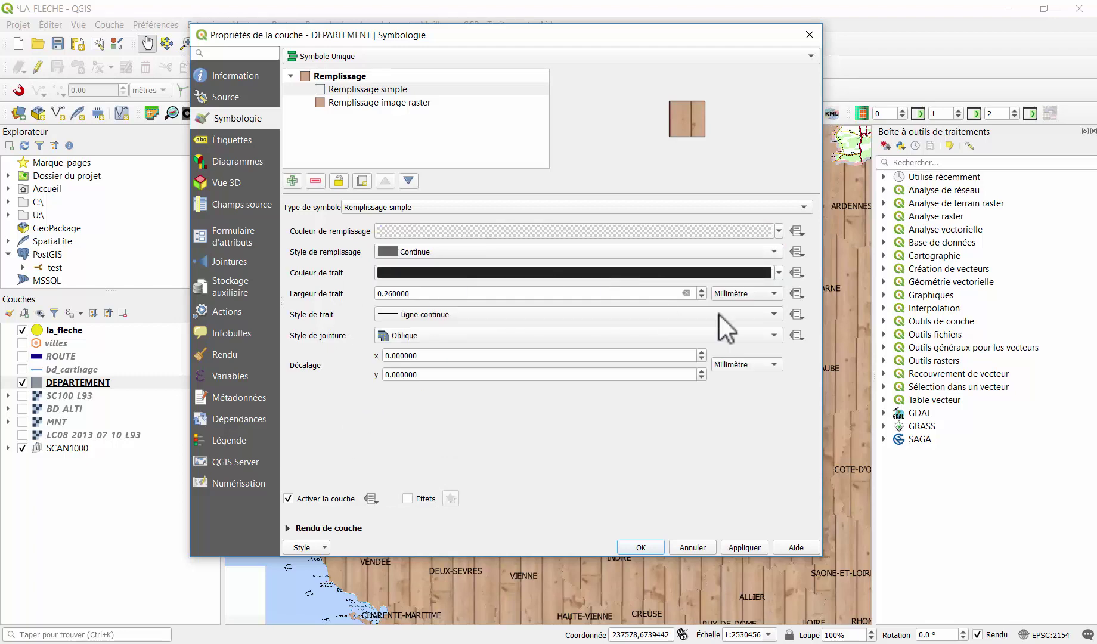
pyautogui.click(648, 544)
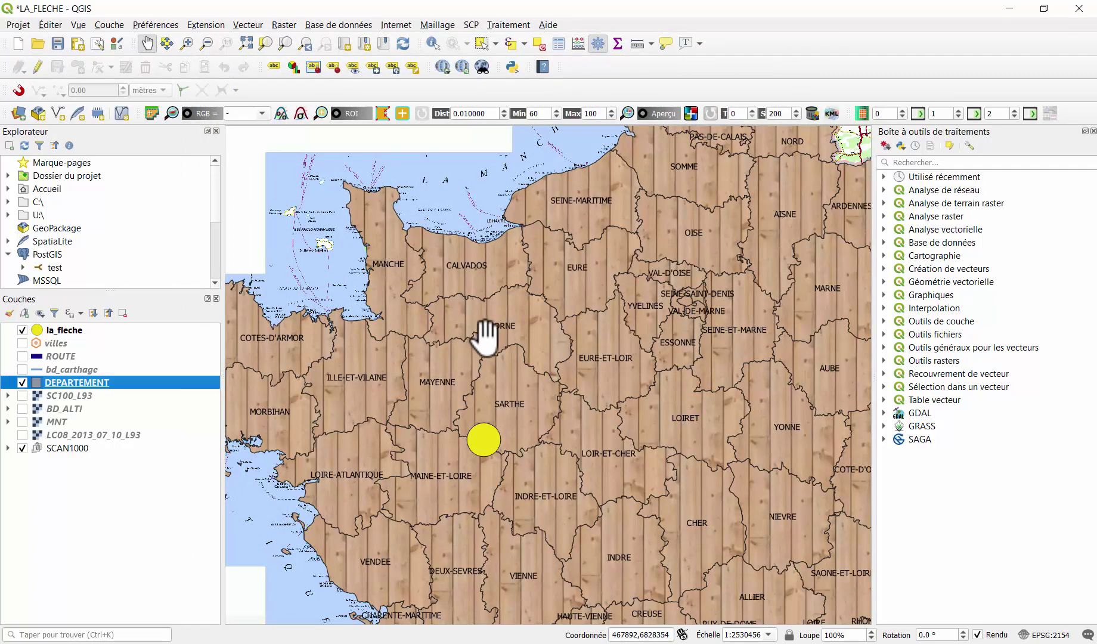
pyautogui.scroll(1, 556, 331)
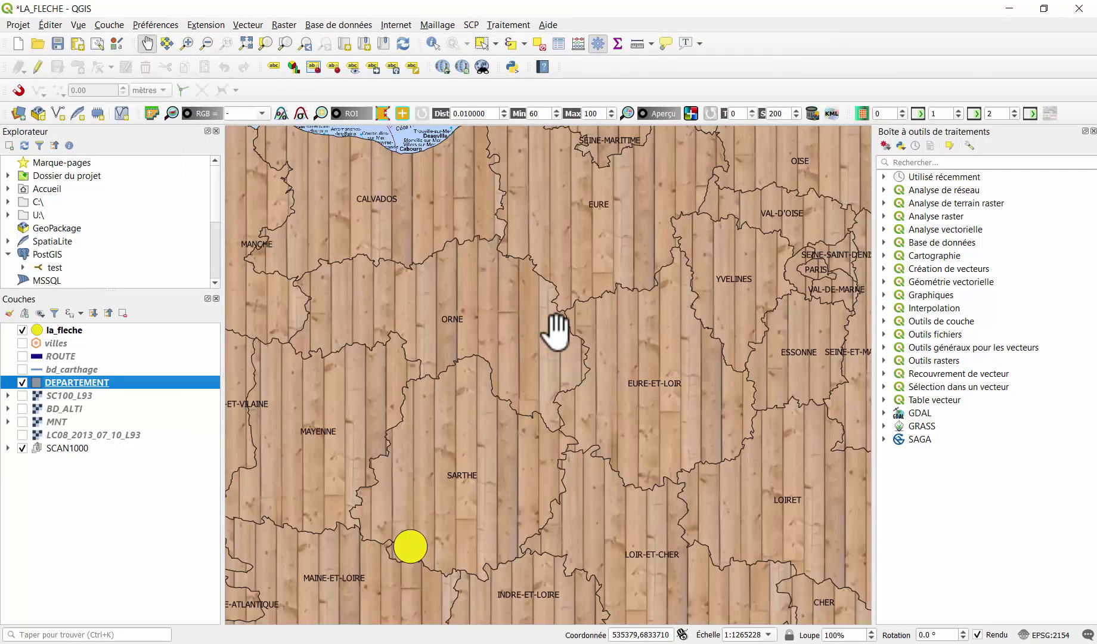
pyautogui.scroll(-1, 556, 331)
pyautogui.scroll(1, 555, 331)
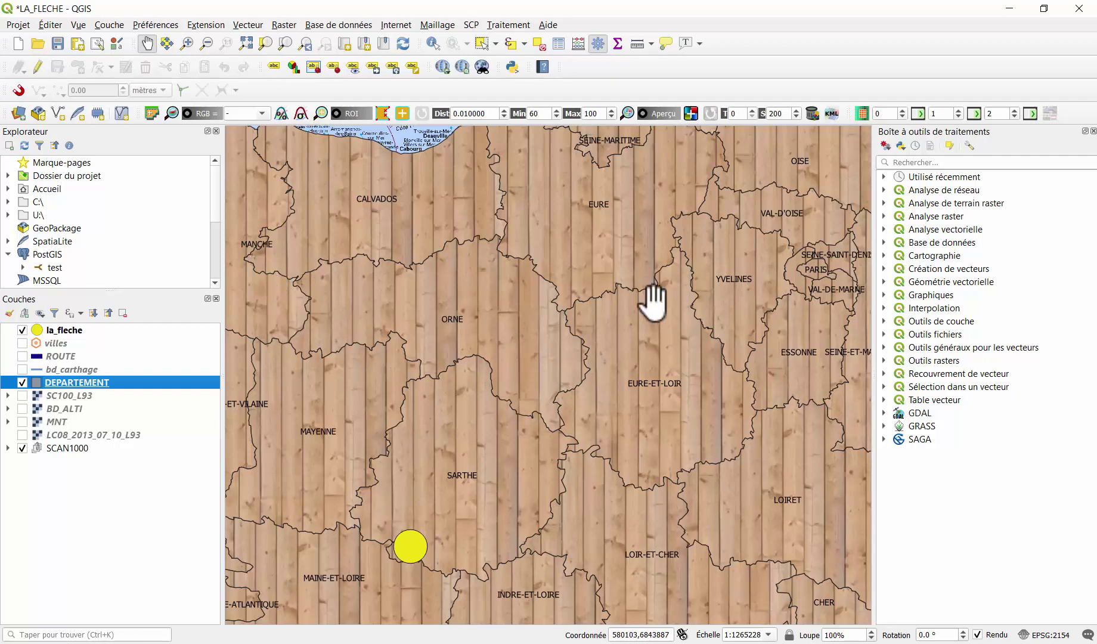
pyautogui.moveTo(572, 328); pyautogui.dragTo(681, 344)
pyautogui.moveTo(552, 310); pyautogui.dragTo(609, 331)
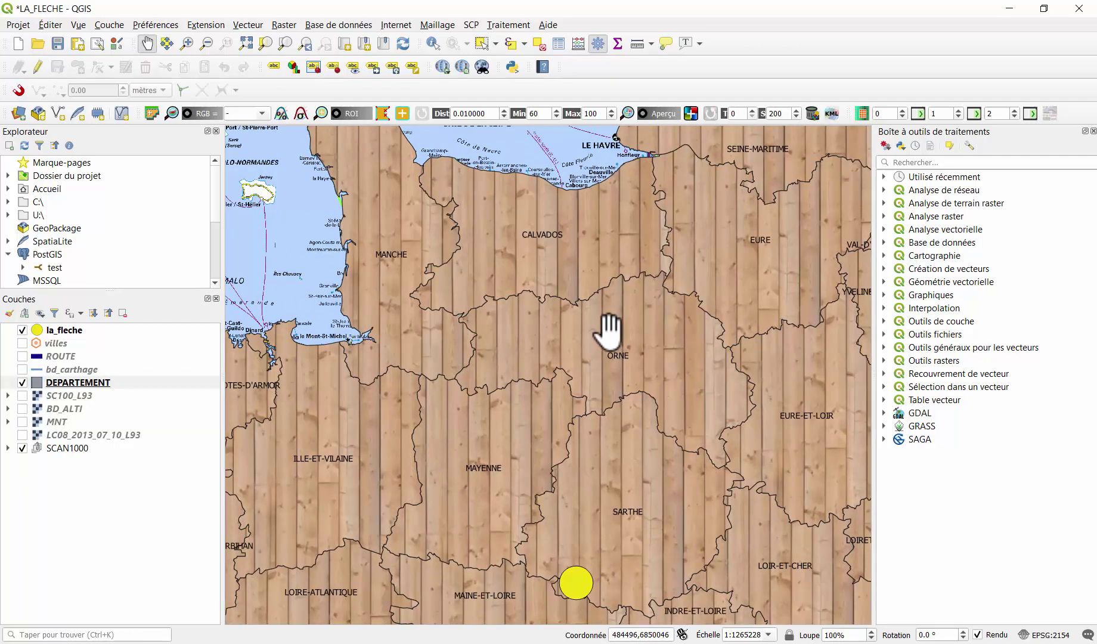
# Step: Apply the preset symbol hashed cblue \ to the DEPARTEMENT layer, confirm, and inspect the hatching over the base map
pyautogui.scroll(-2, 608, 331)
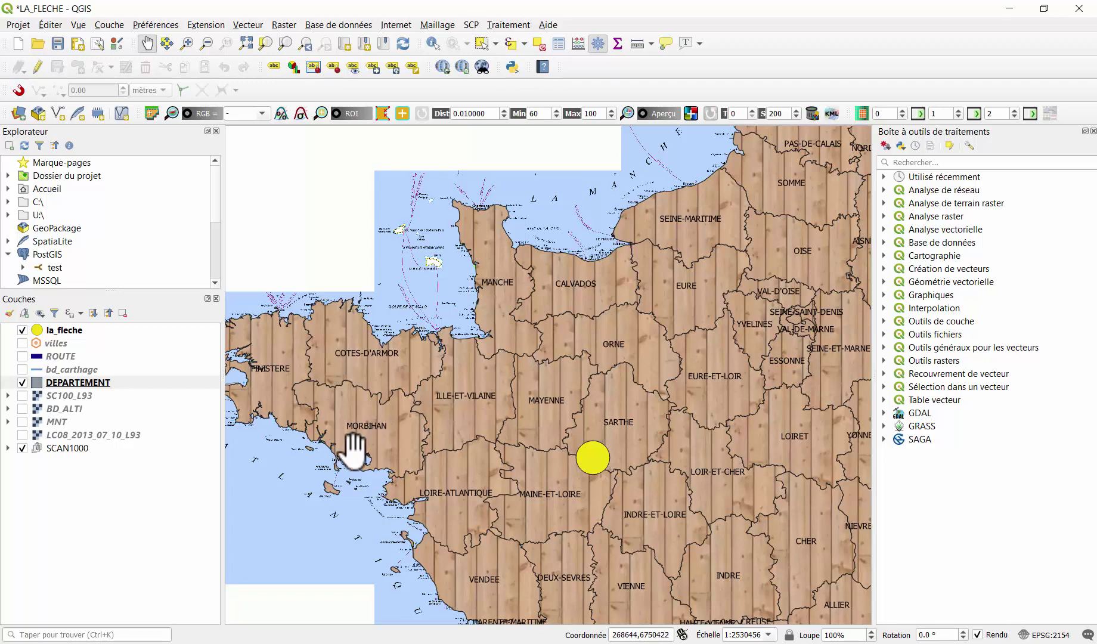
pyautogui.rightClick(141, 386)
pyautogui.click(200, 376)
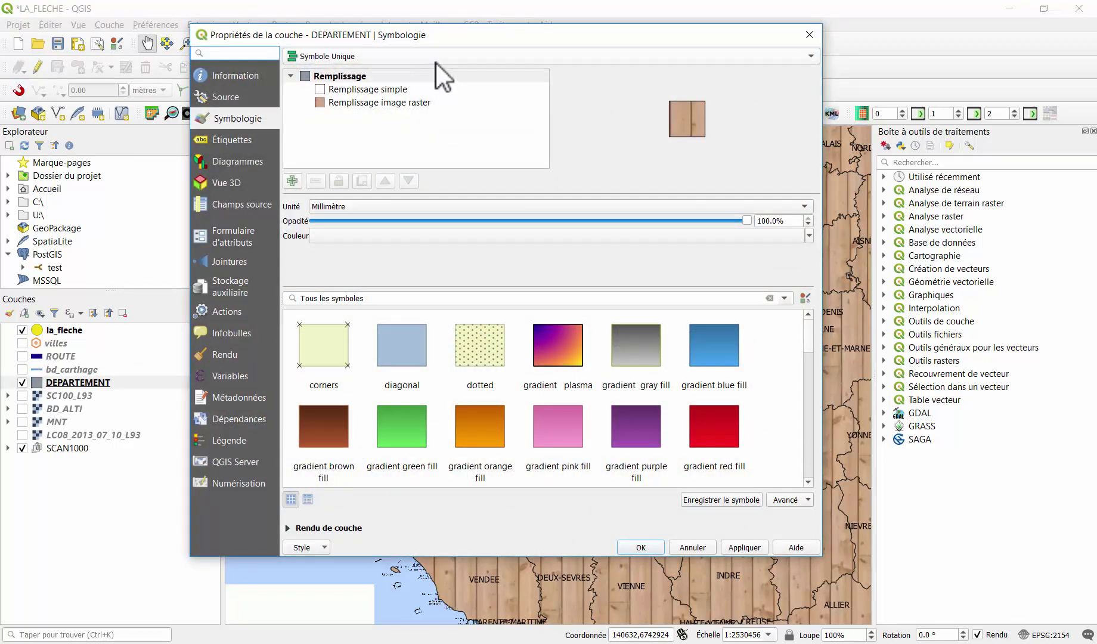
pyautogui.click(338, 75)
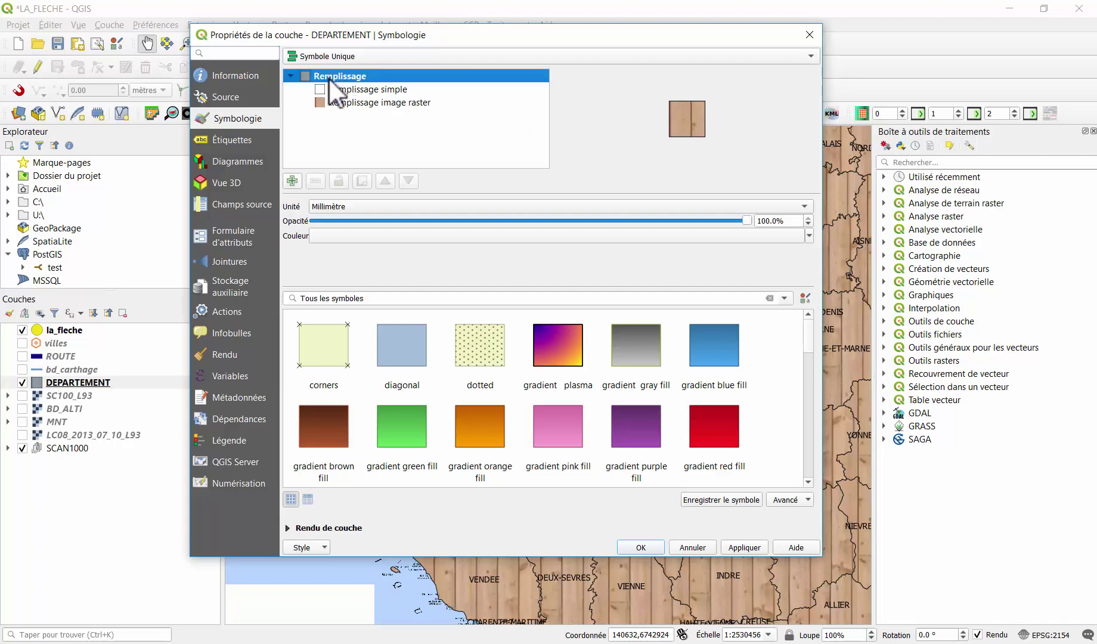
pyautogui.scroll(-5, 593, 391)
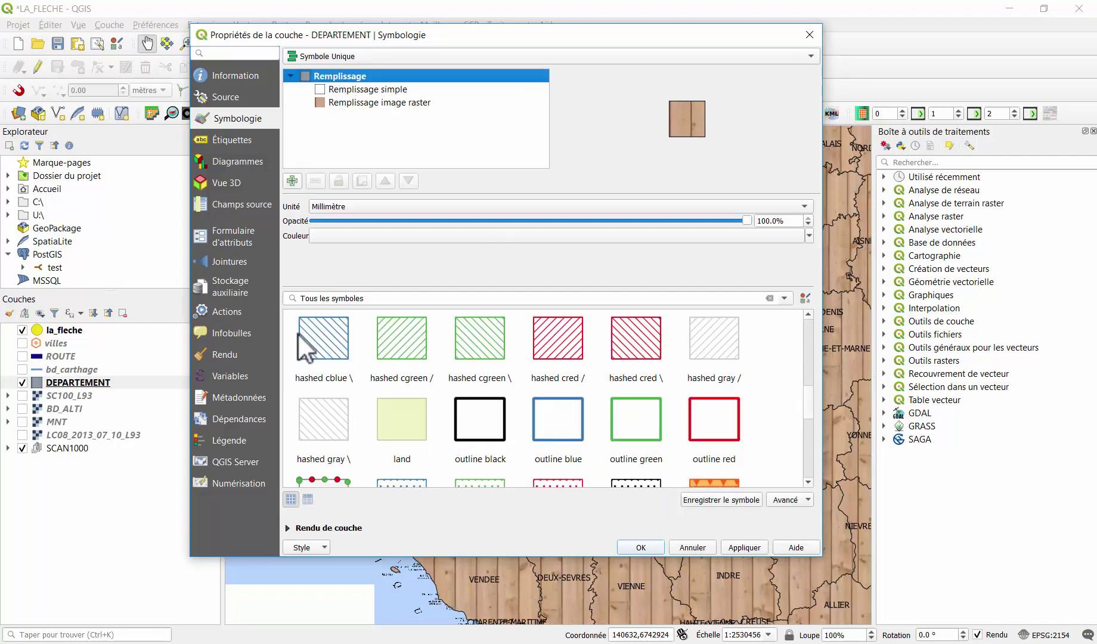
pyautogui.click(321, 340)
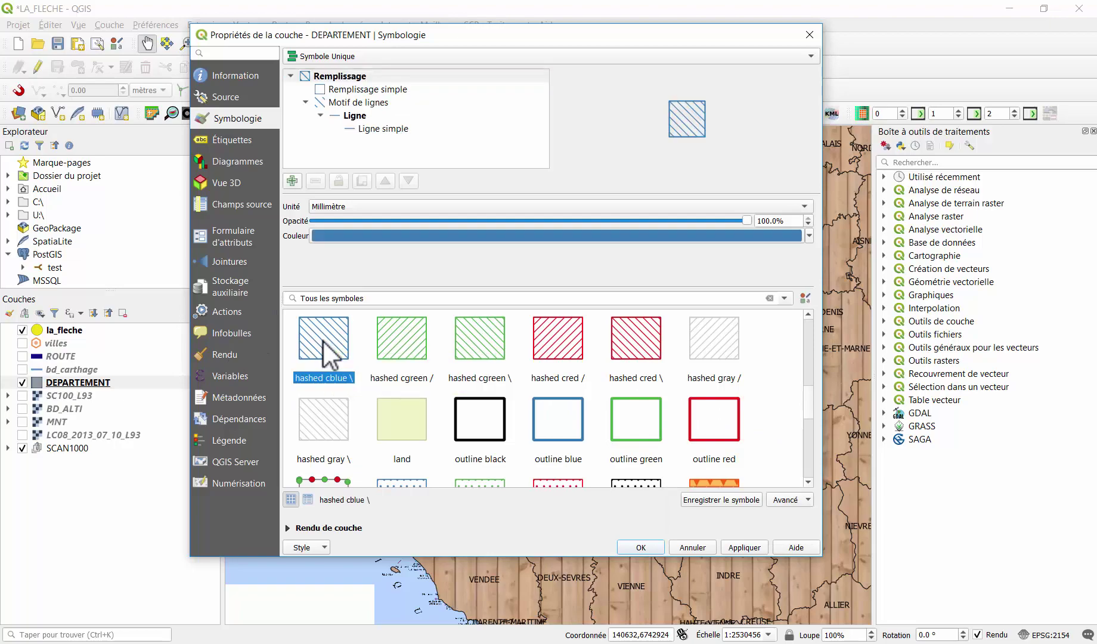
pyautogui.click(659, 546)
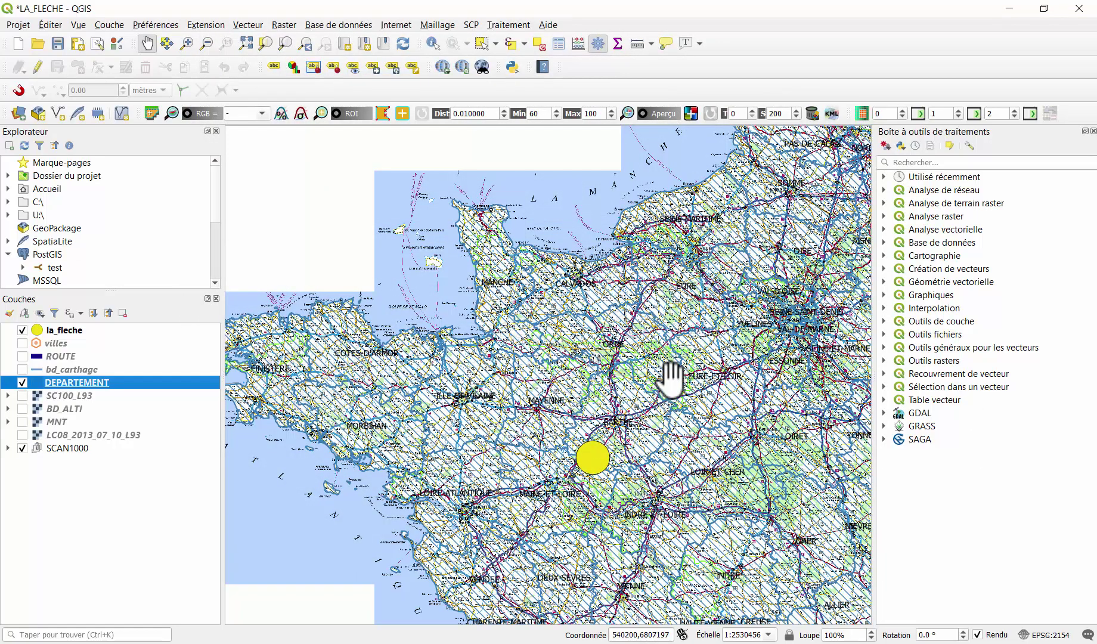
pyautogui.scroll(2, 672, 378)
pyautogui.scroll(1, 672, 379)
pyautogui.scroll(-1, 671, 378)
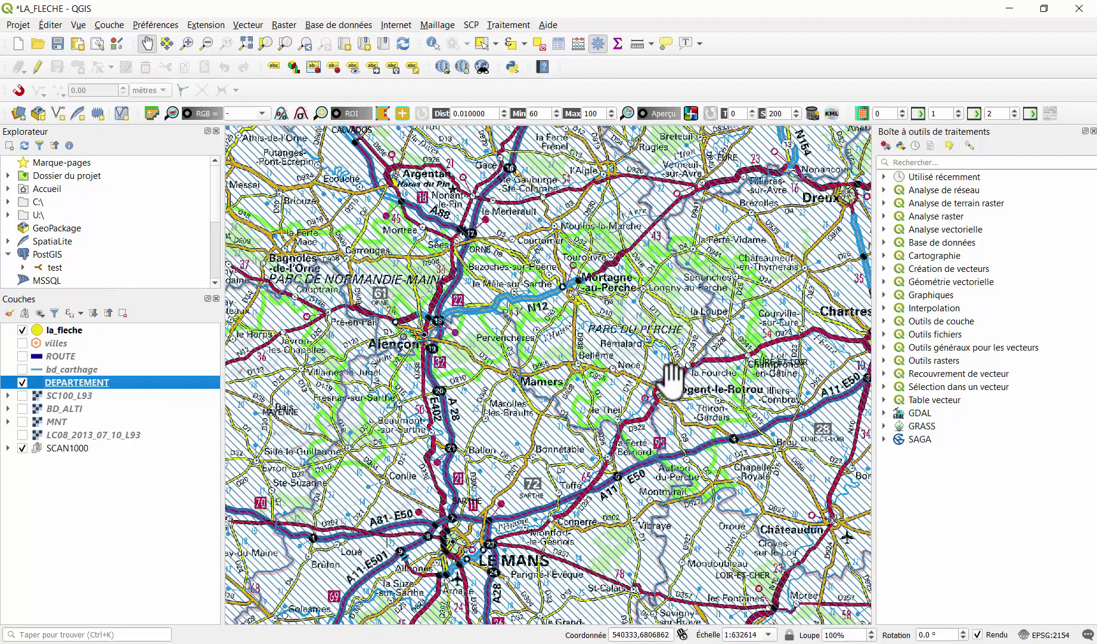
pyautogui.scroll(-2, 672, 379)
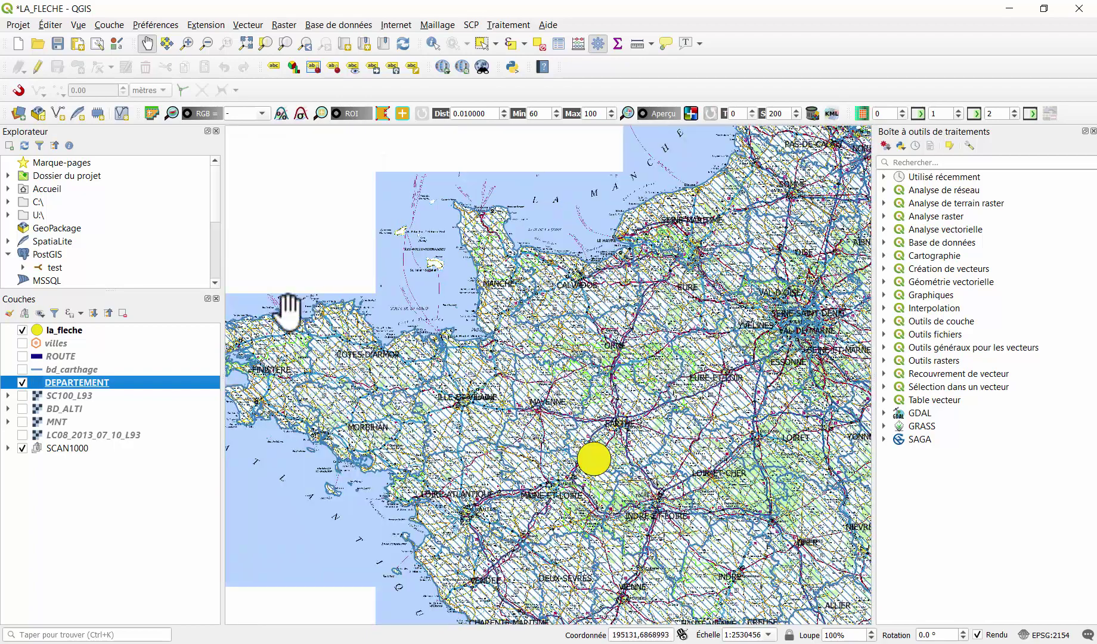
# Step: Change the DEPARTEMENT simple fill's symbol layer type to Remplissage en dégradé, apply it, and inspect the gradient on the map
pyautogui.rightClick(137, 379)
pyautogui.click(212, 373)
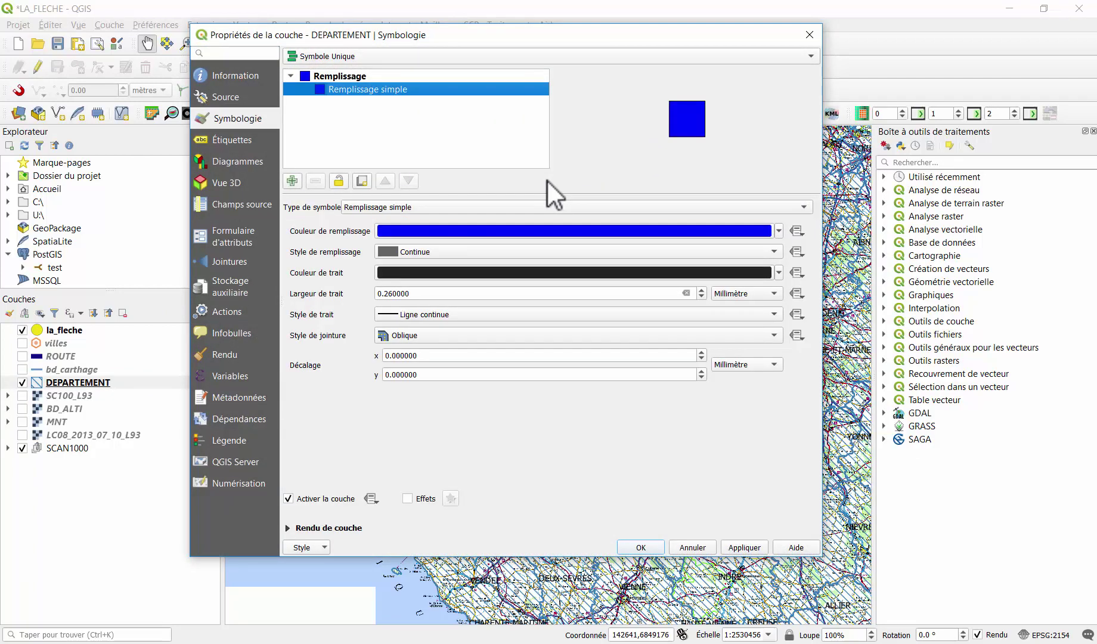
pyautogui.click(503, 208)
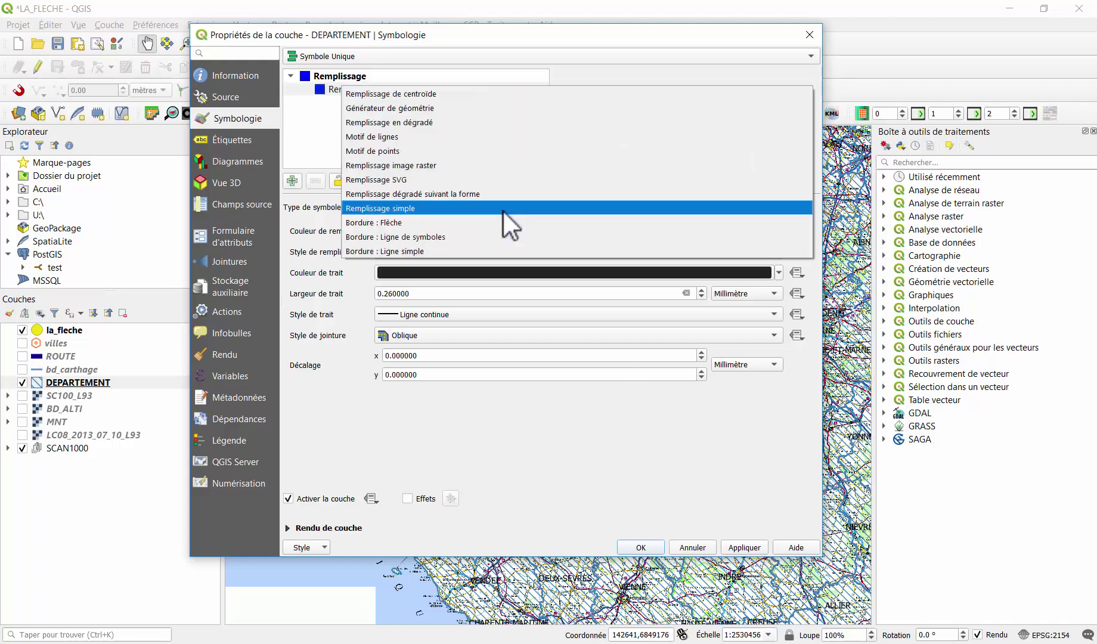
pyautogui.click(429, 123)
pyautogui.click(746, 546)
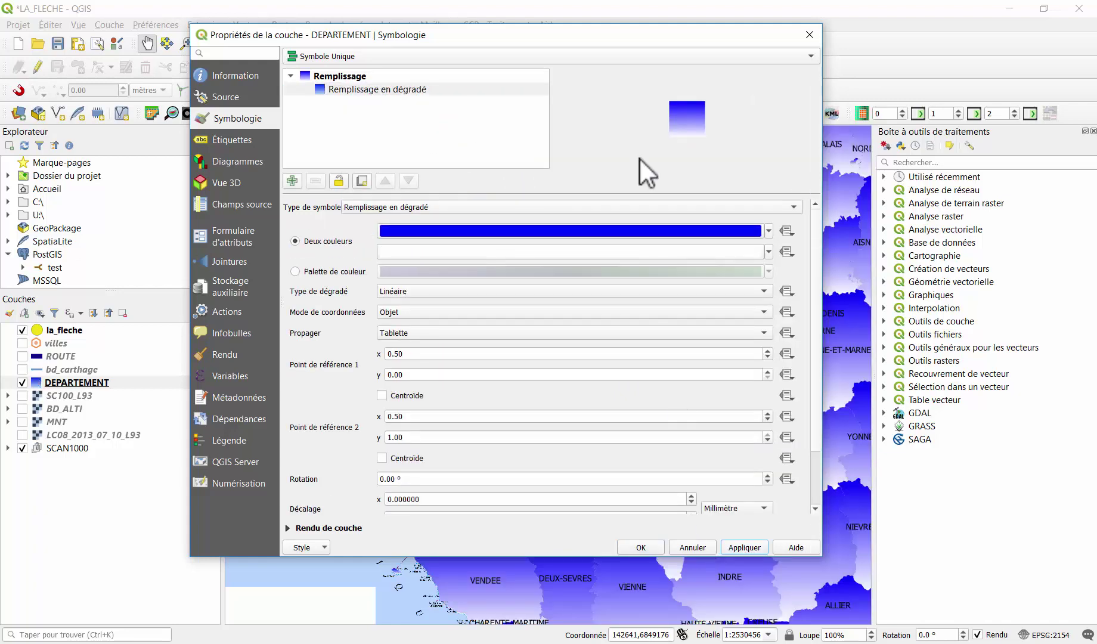
pyautogui.moveTo(641, 35); pyautogui.dragTo(275, 217)
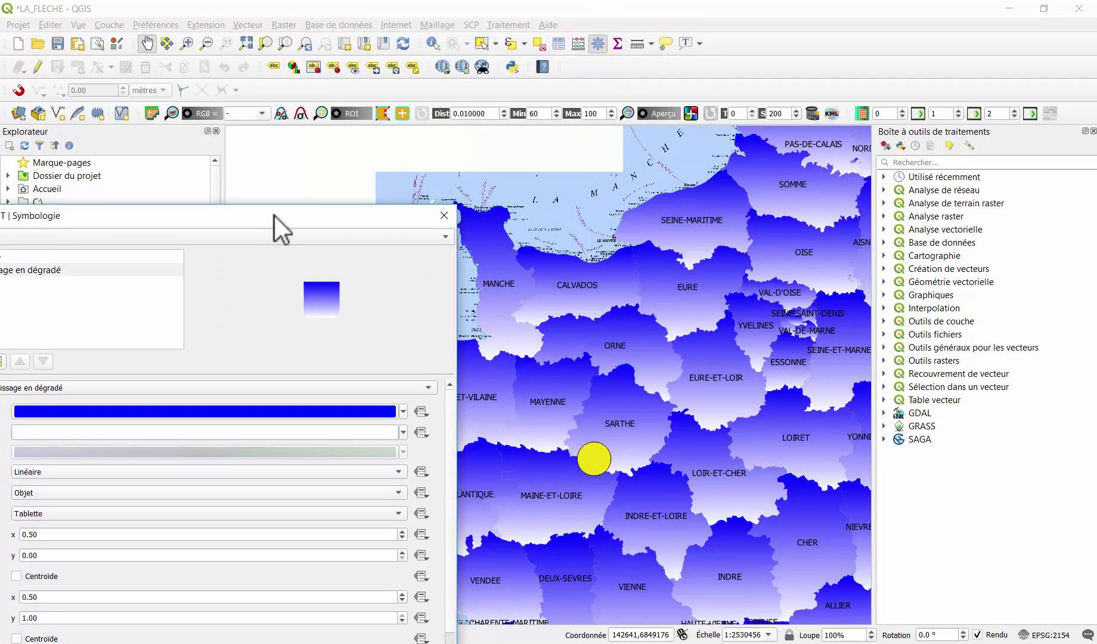
pyautogui.moveTo(275, 217); pyautogui.dragTo(700, 60)
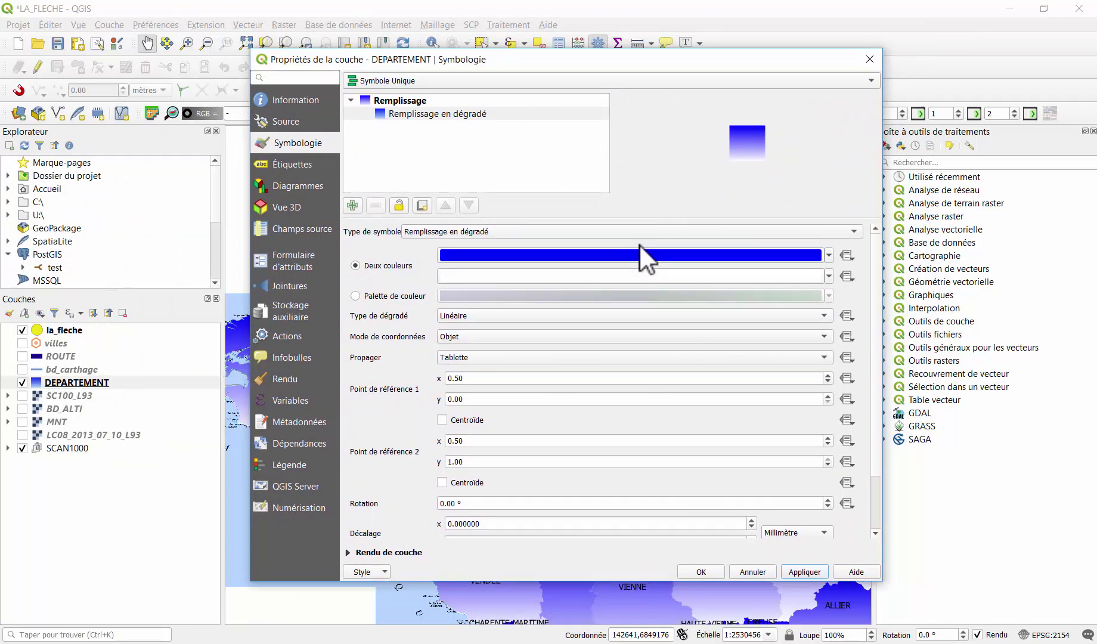
# Step: Change the DEPARTEMENT symbol layer type to Remplissage de centroïde, confirm, and inspect the centroid points with SCAN1000 hidden
pyautogui.click(484, 230)
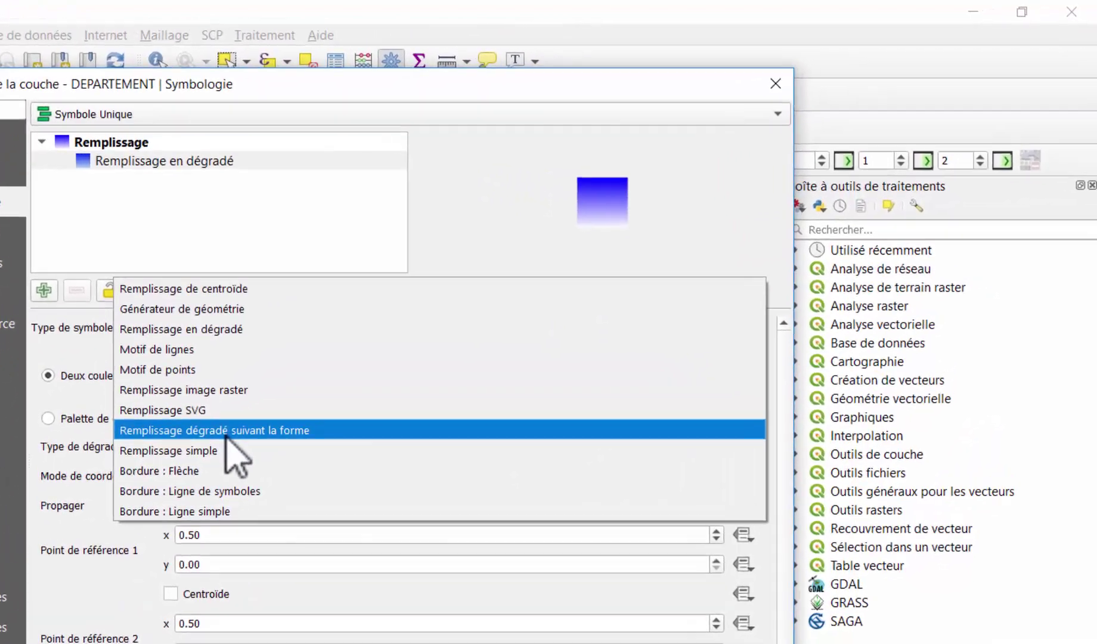
pyautogui.click(226, 290)
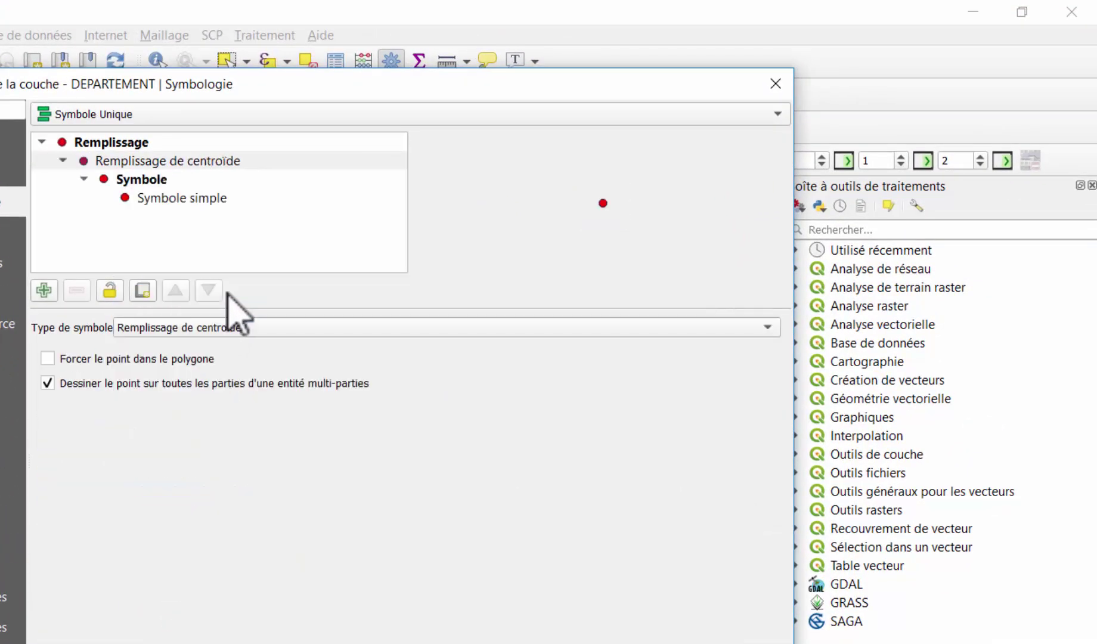
pyautogui.press('Return')
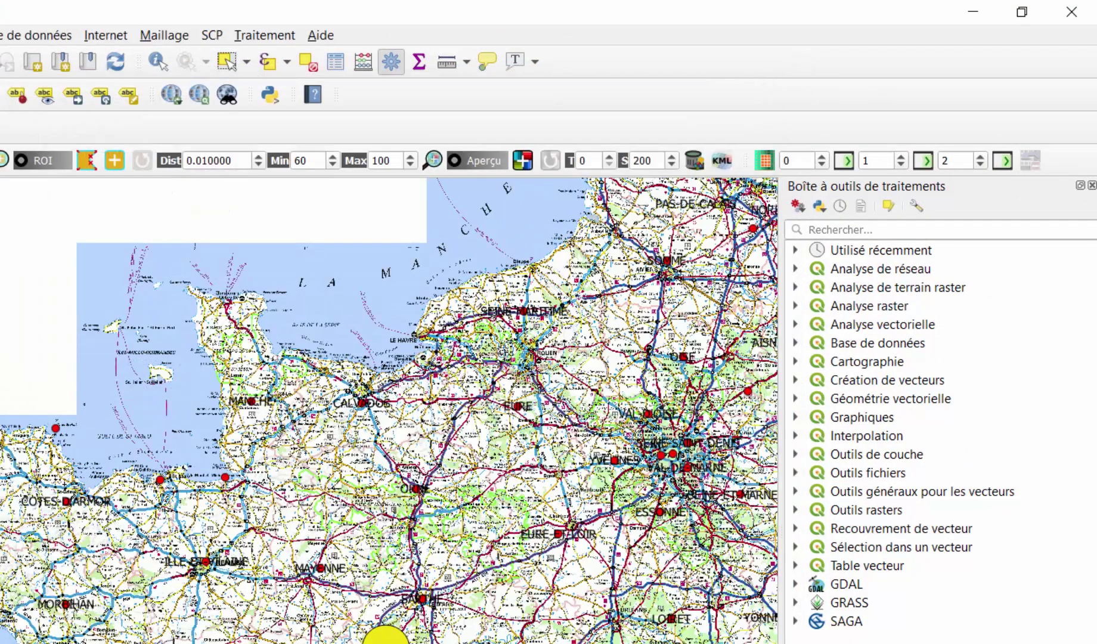
pyautogui.scroll(4, 448, 489)
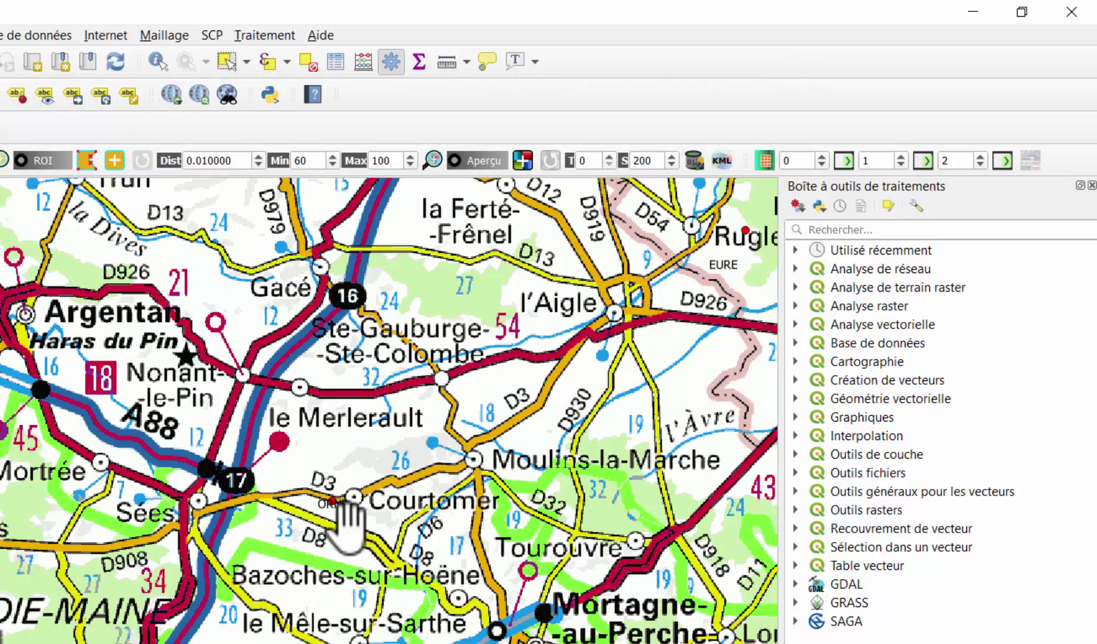
pyautogui.scroll(-4, 349, 513)
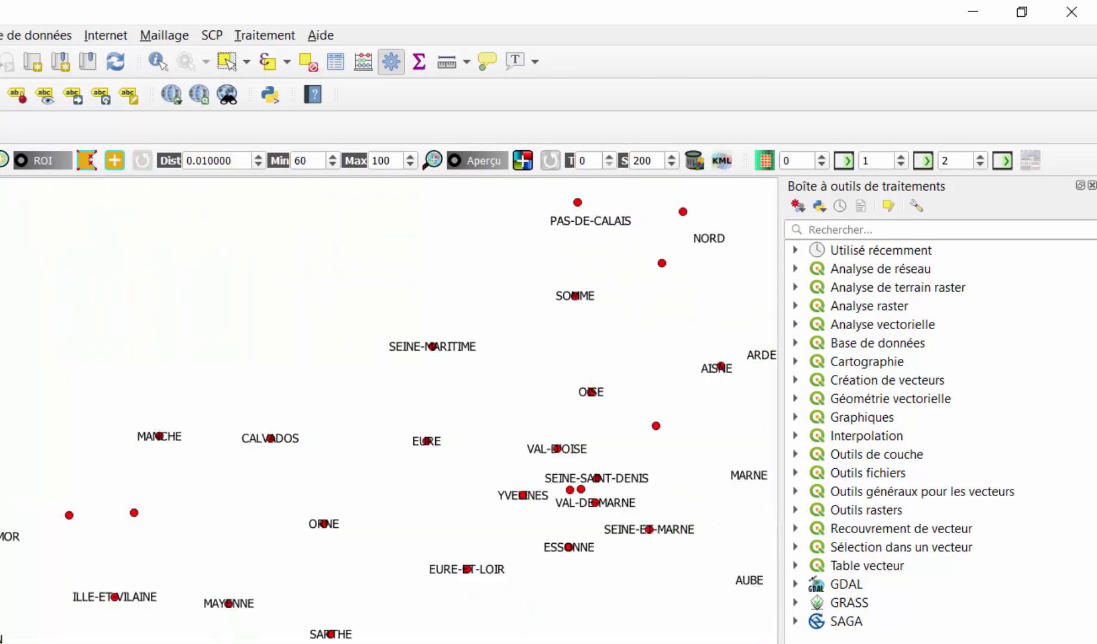
pyautogui.scroll(-1, 328, 526)
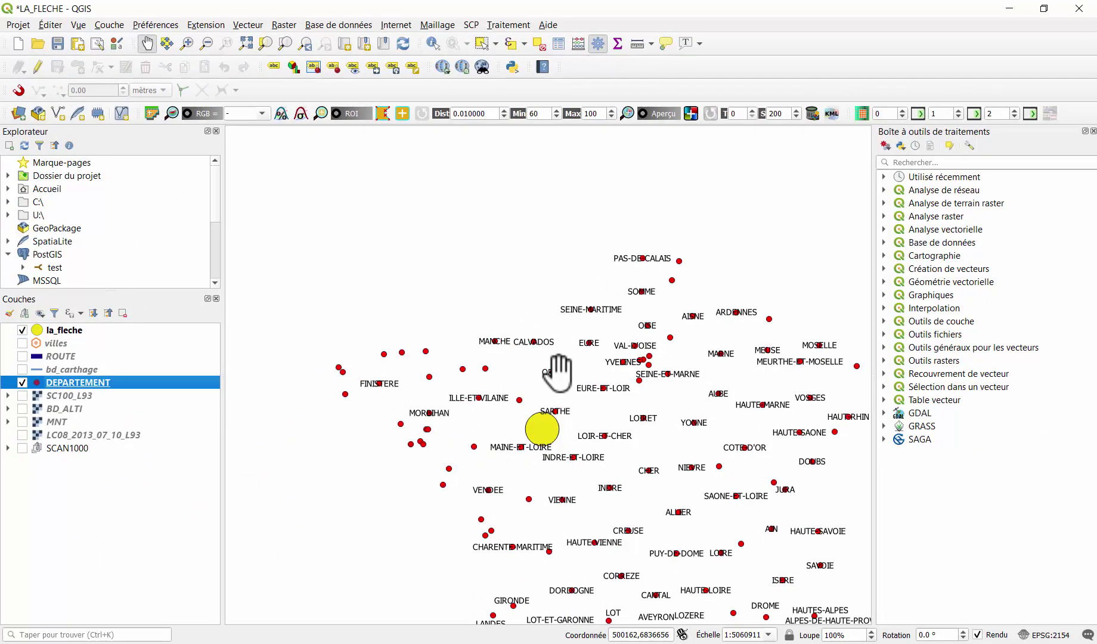
pyautogui.scroll(2, 533, 383)
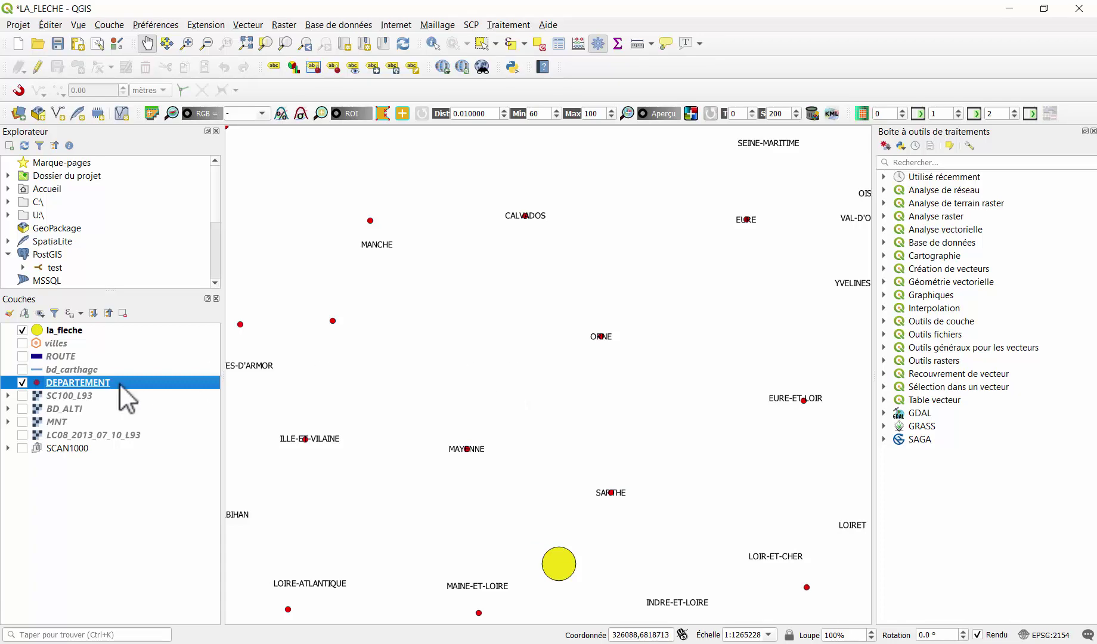
# Step: Add a simple fill symbol layer beneath the DEPARTEMENT centroid fill, confirm, and inspect the filled departments with their centroids
pyautogui.rightClick(111, 382)
pyautogui.click(149, 381)
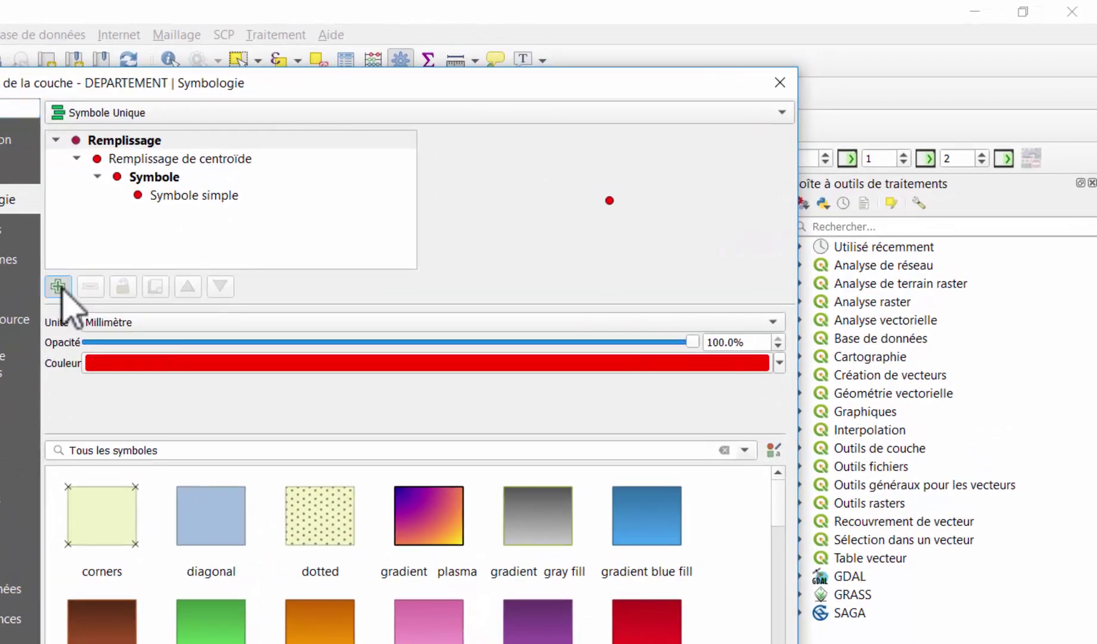
pyautogui.click(58, 286)
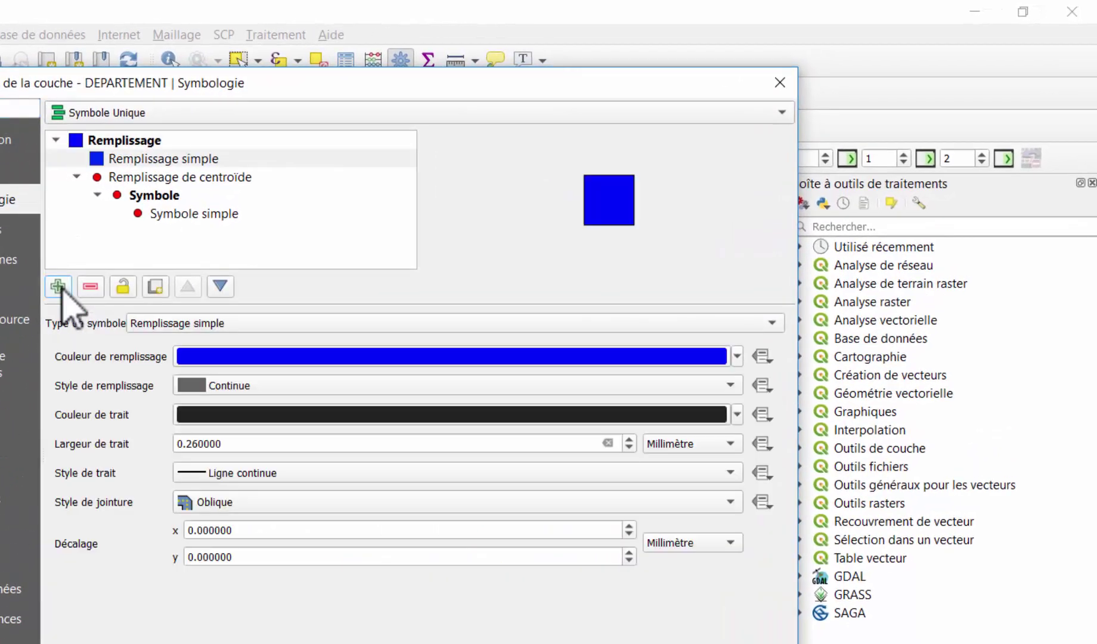
pyautogui.click(216, 159)
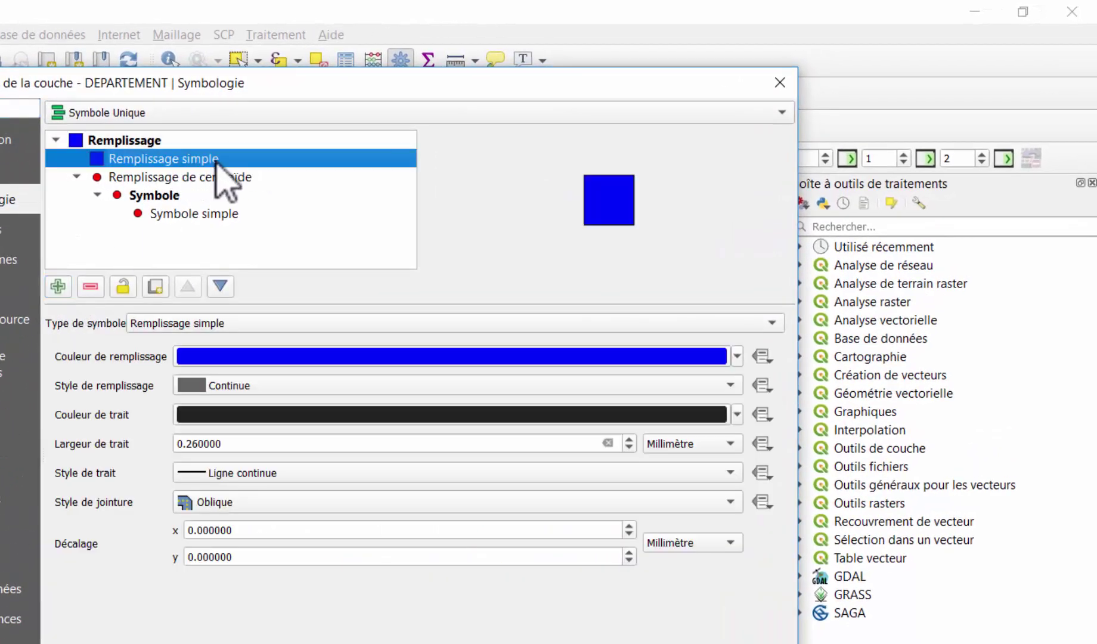
pyautogui.click(225, 288)
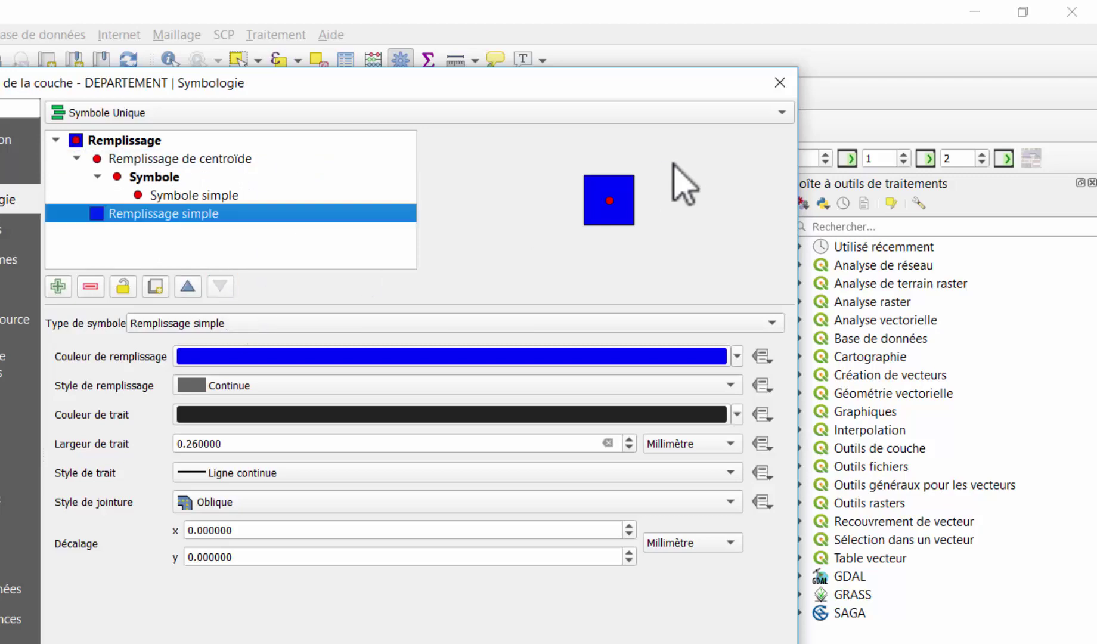
pyautogui.press('Return')
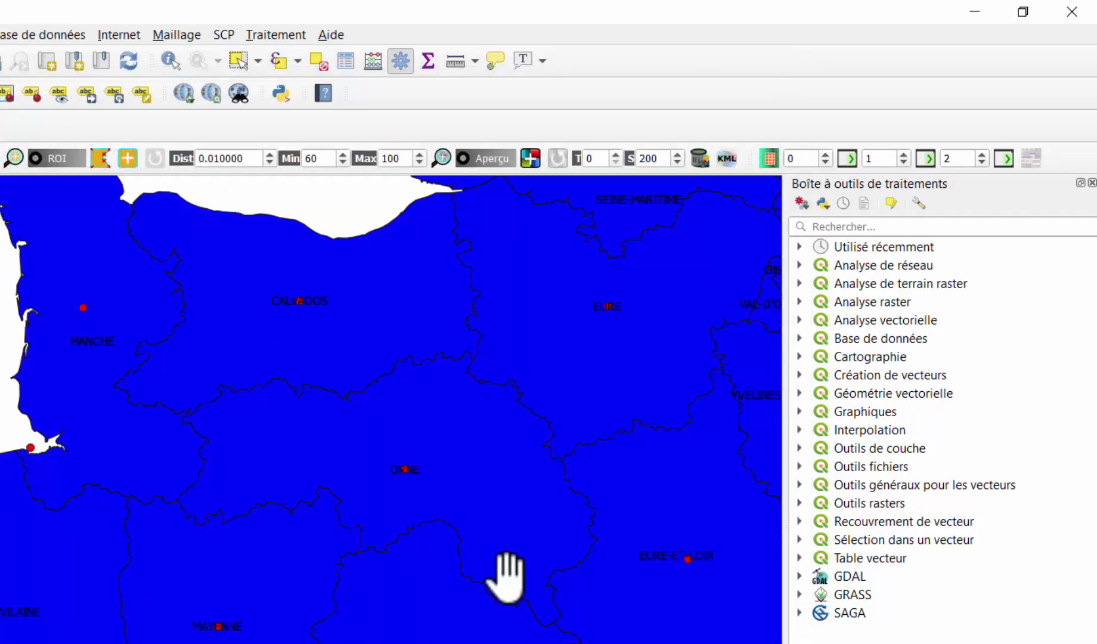
pyautogui.scroll(2, 507, 571)
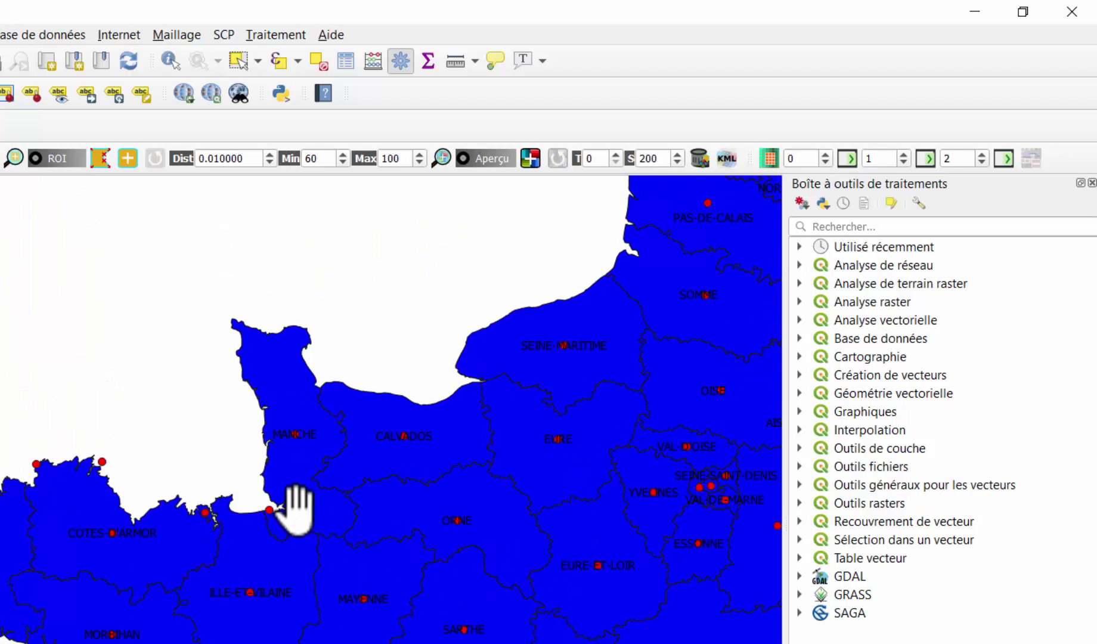
pyautogui.moveTo(289, 502); pyautogui.dragTo(373, 356)
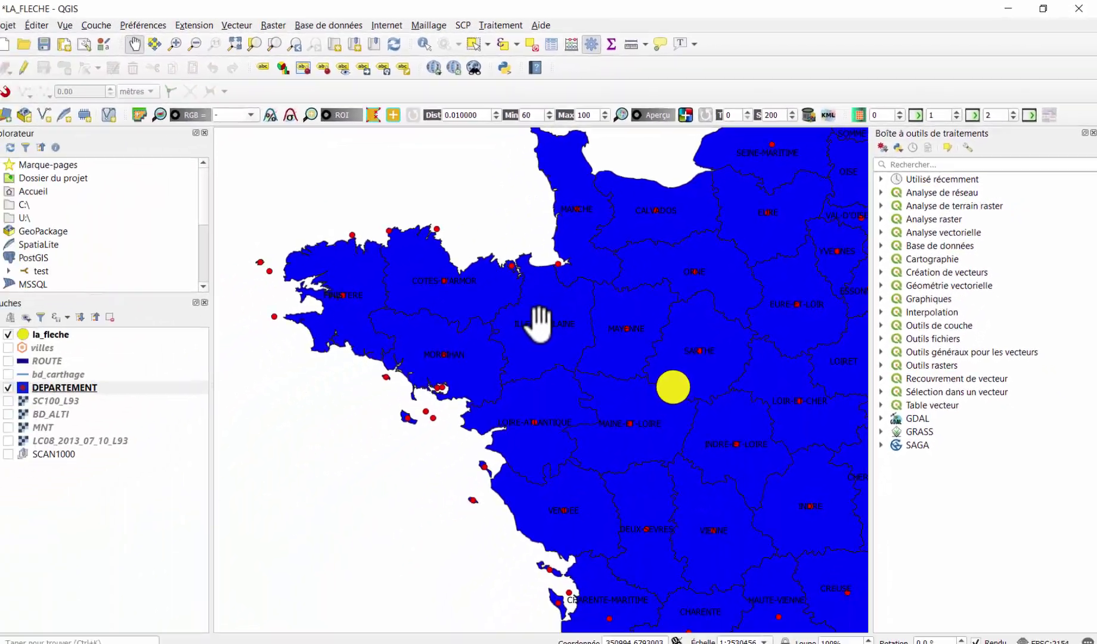
pyautogui.scroll(1, 539, 322)
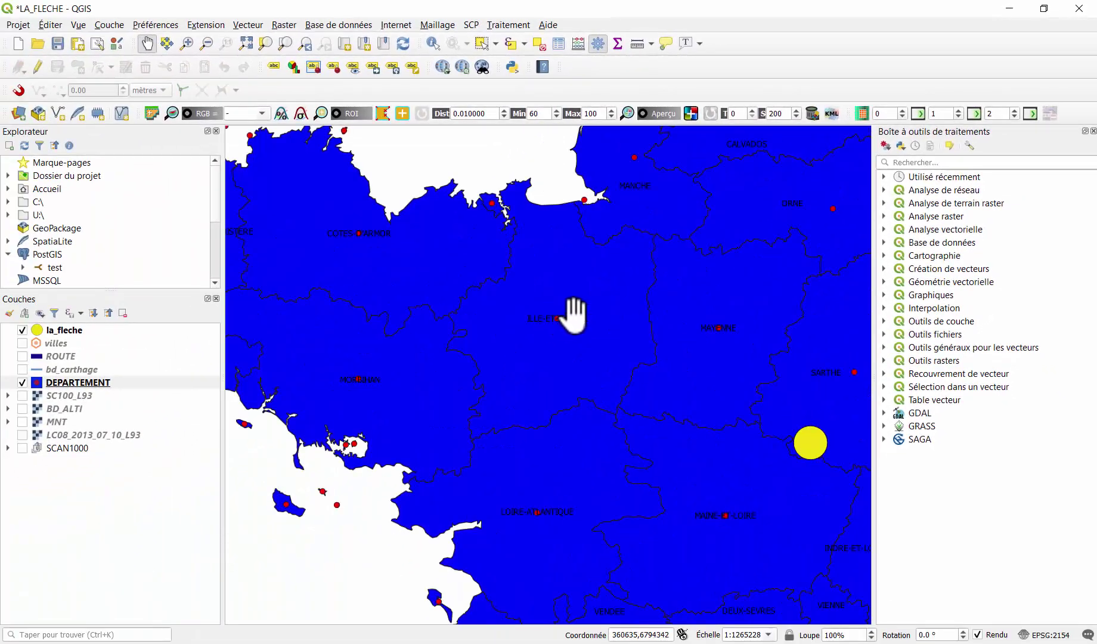
pyautogui.scroll(1, 588, 331)
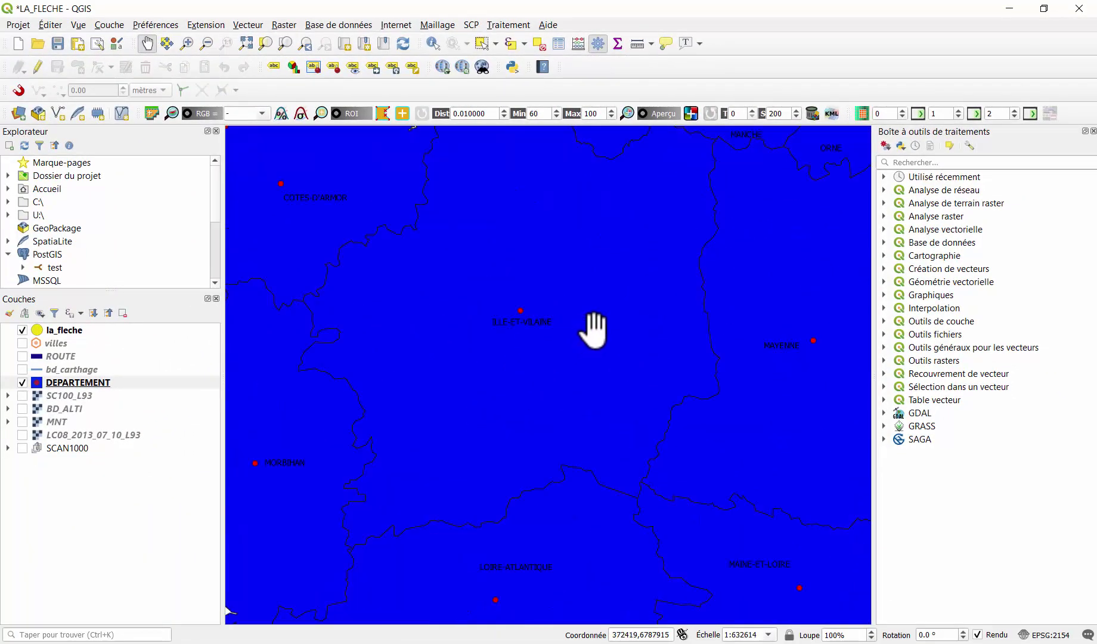
pyautogui.scroll(-2, 590, 329)
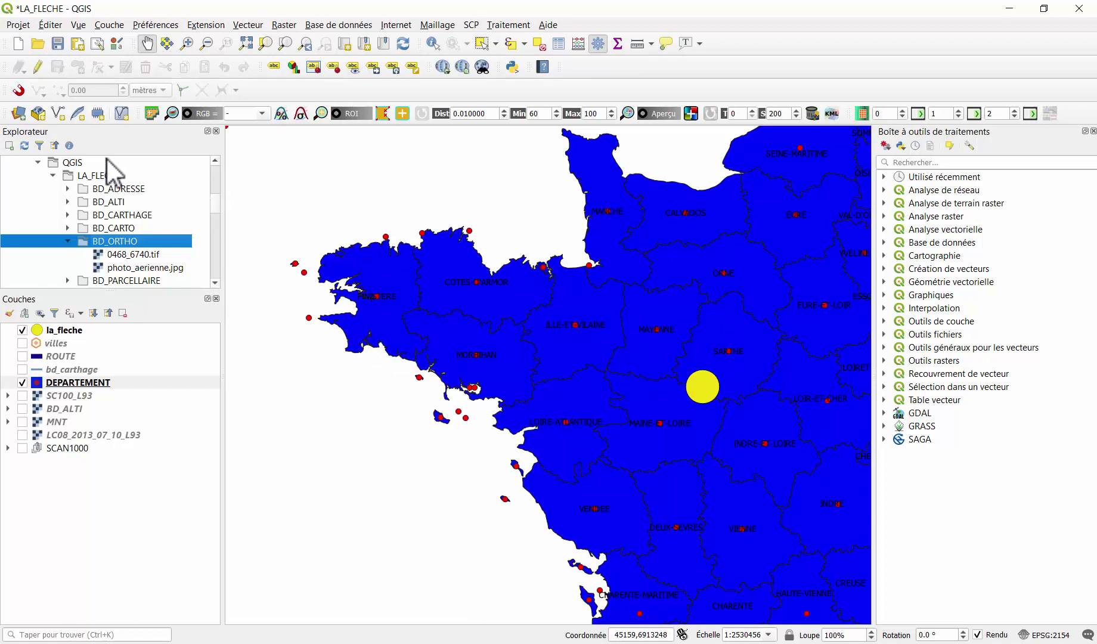
# Step: Add 0468_6740.tif from the BD_ORTHO folder to the project and zoom the map to that layer
pyautogui.click(151, 257)
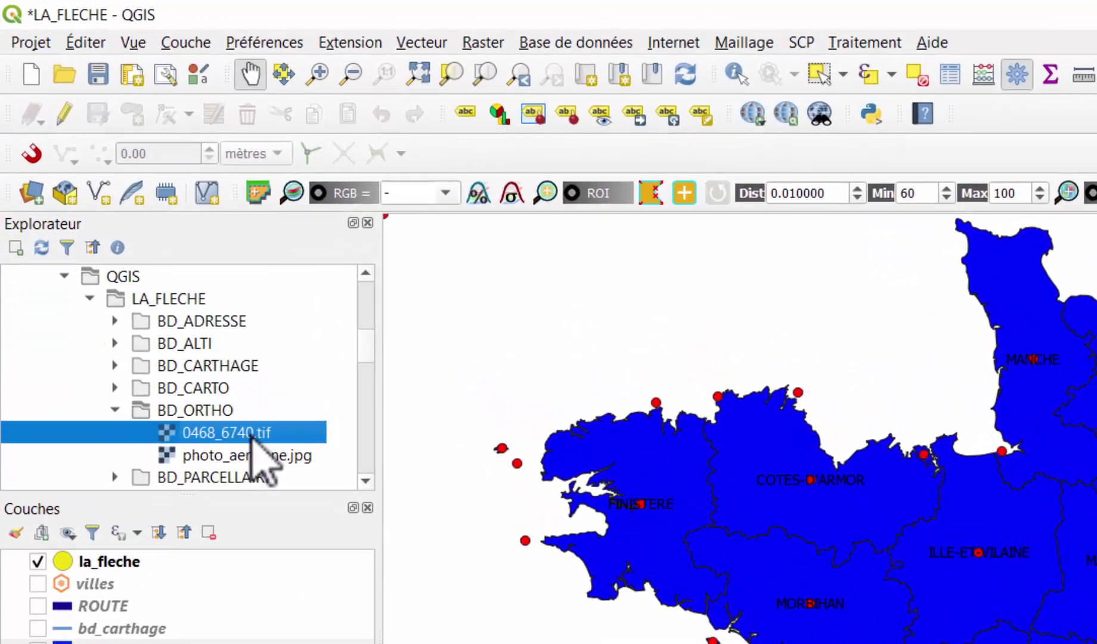
pyautogui.moveTo(251, 439); pyautogui.dragTo(737, 638)
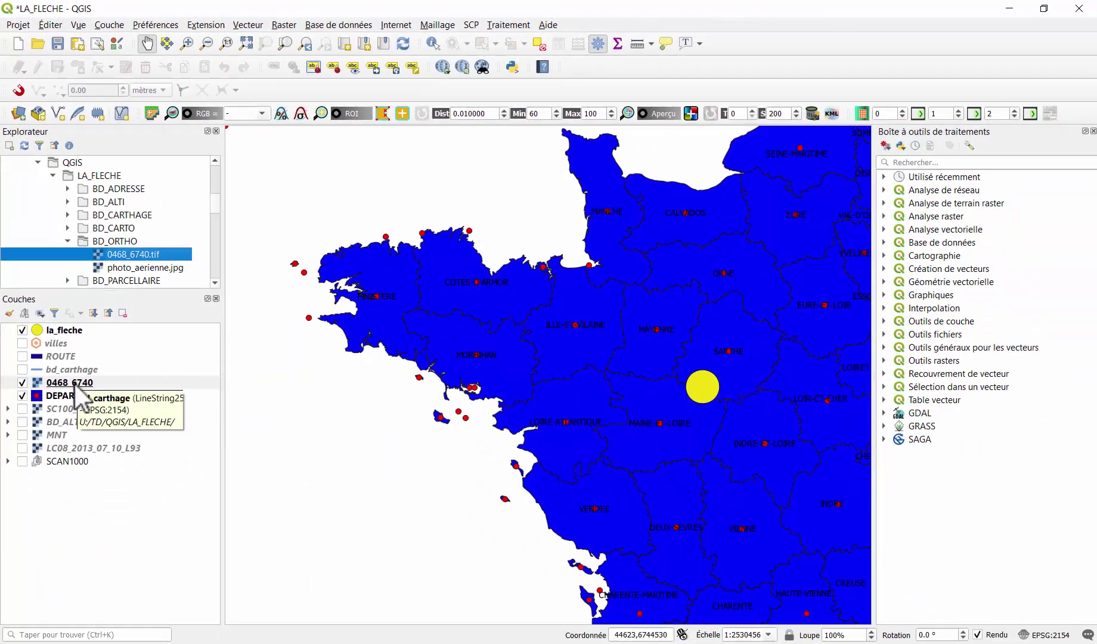
pyautogui.rightClick(78, 380)
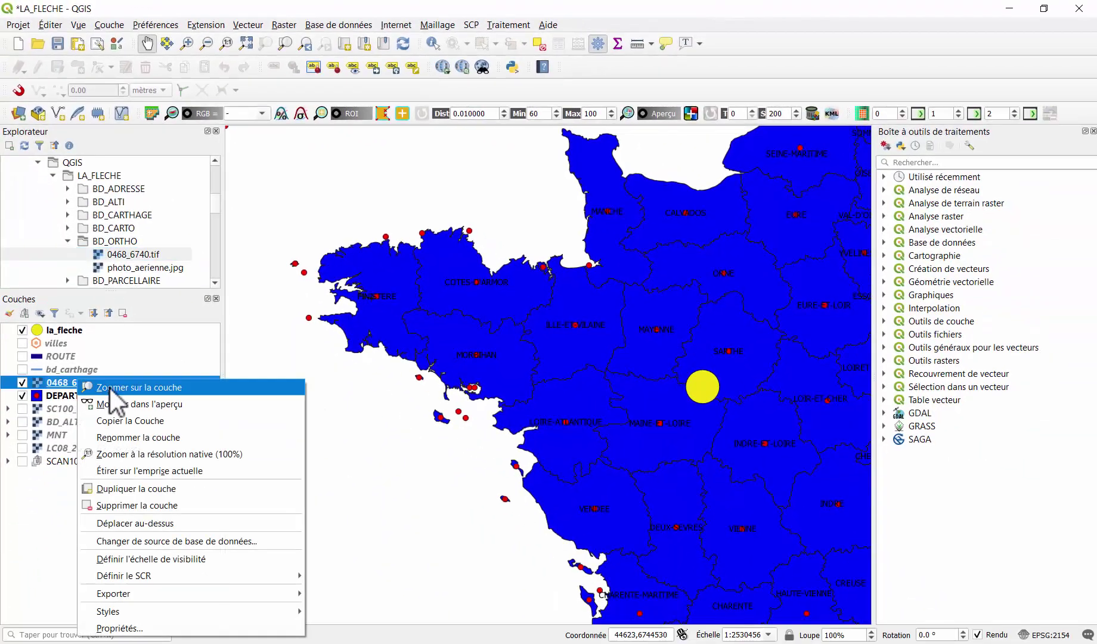
pyautogui.click(121, 391)
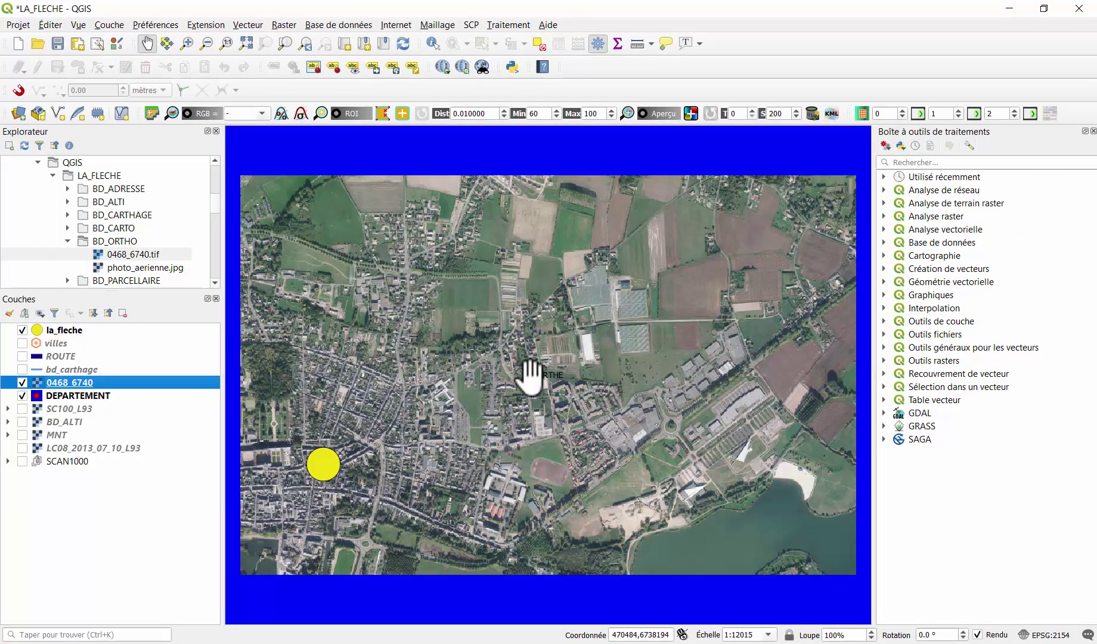
pyautogui.scroll(1, 581, 399)
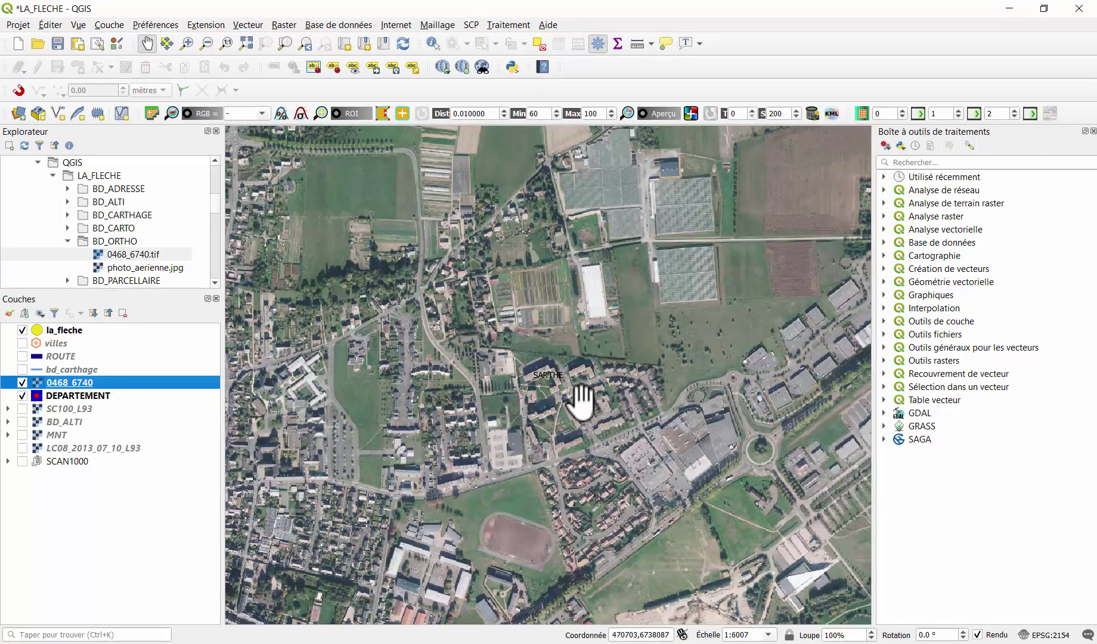
# Step: Open the 0468_6740 layer's symbology properties and review the render types available for the aerial raster
pyautogui.scroll(2, 581, 399)
pyautogui.scroll(-3, 581, 400)
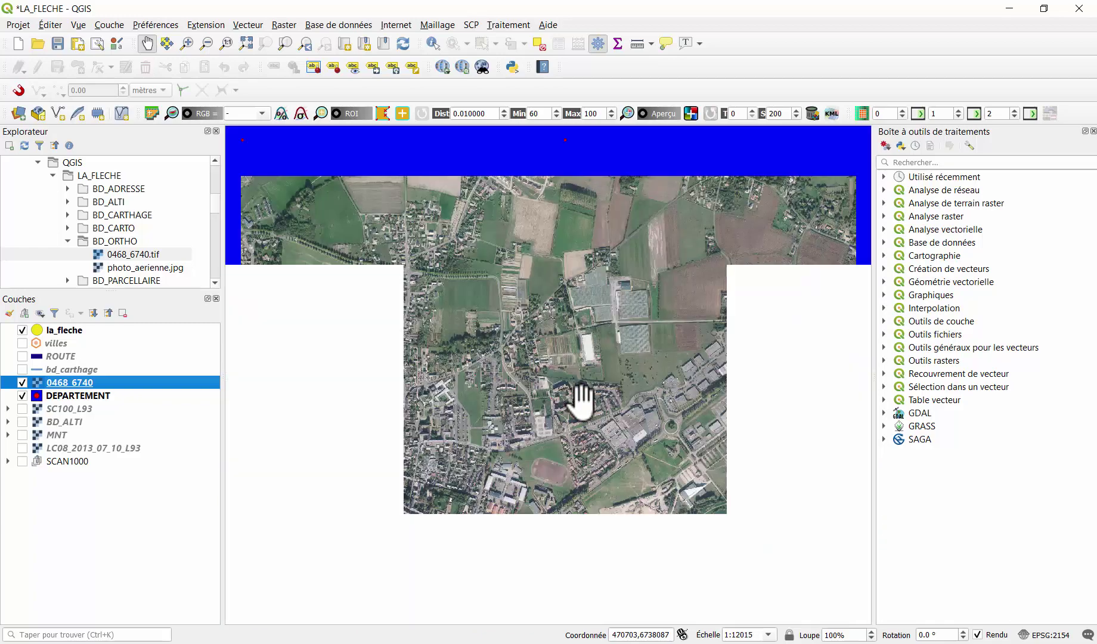
pyautogui.rightClick(79, 383)
pyautogui.click(147, 632)
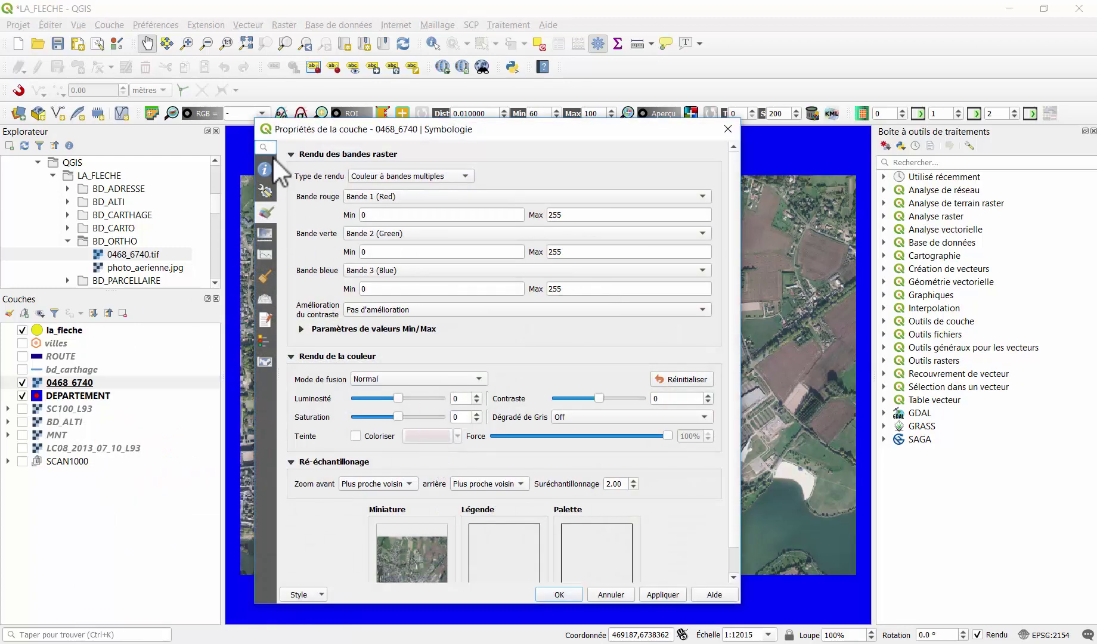
pyautogui.moveTo(376, 129); pyautogui.dragTo(375, 92)
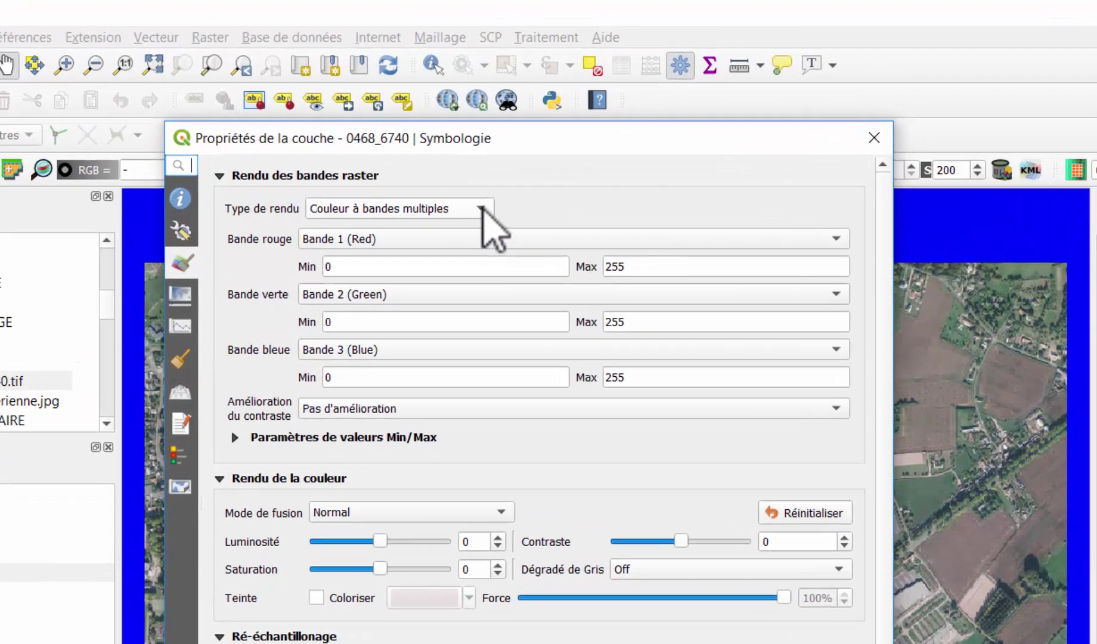
pyautogui.click(464, 140)
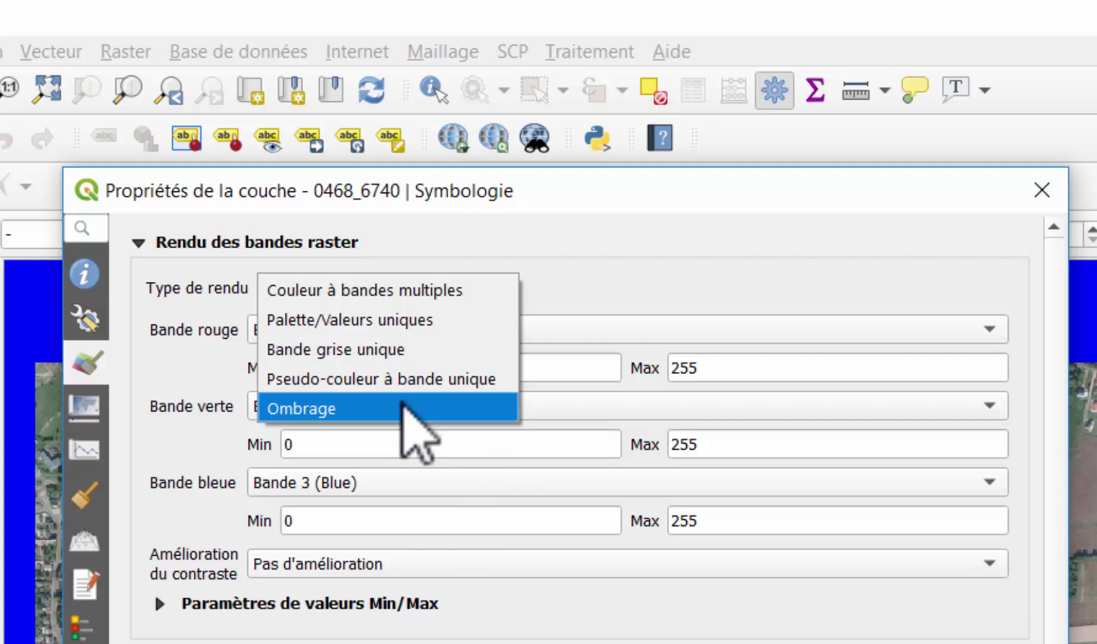
pyautogui.click(779, 245)
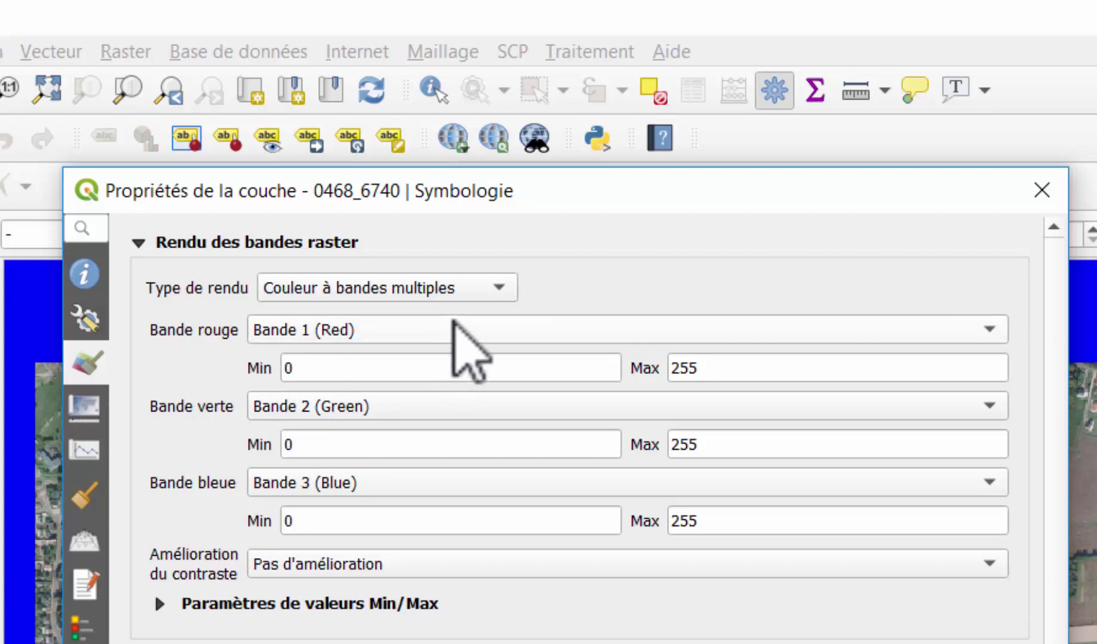
# Step: Examine the band choices available for the red channel of 0468_6740
pyautogui.click(454, 323)
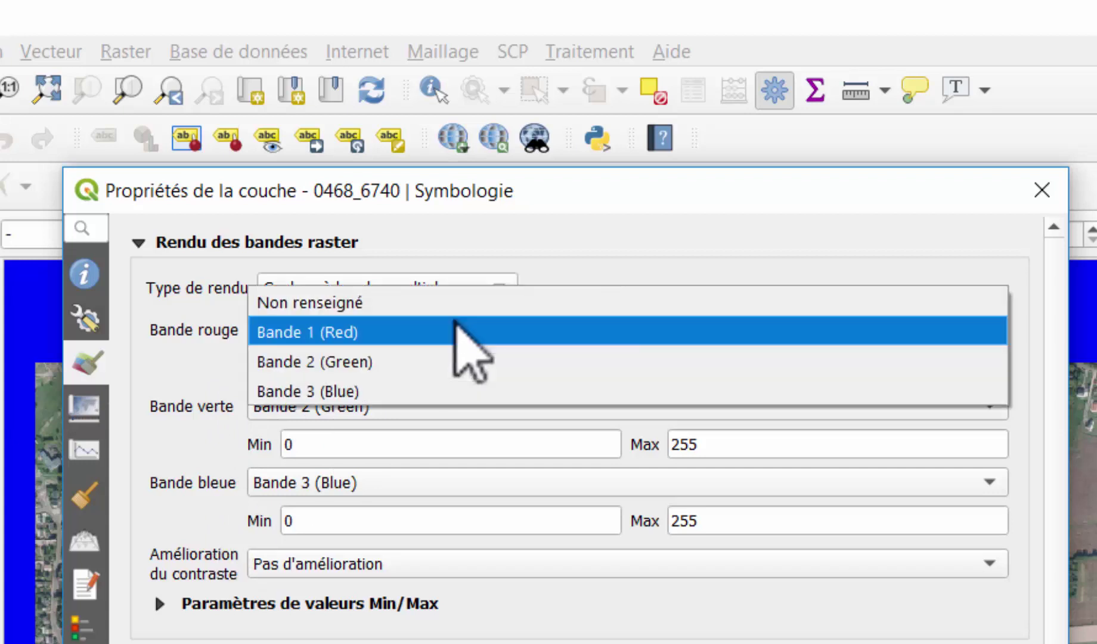
pyautogui.click(456, 331)
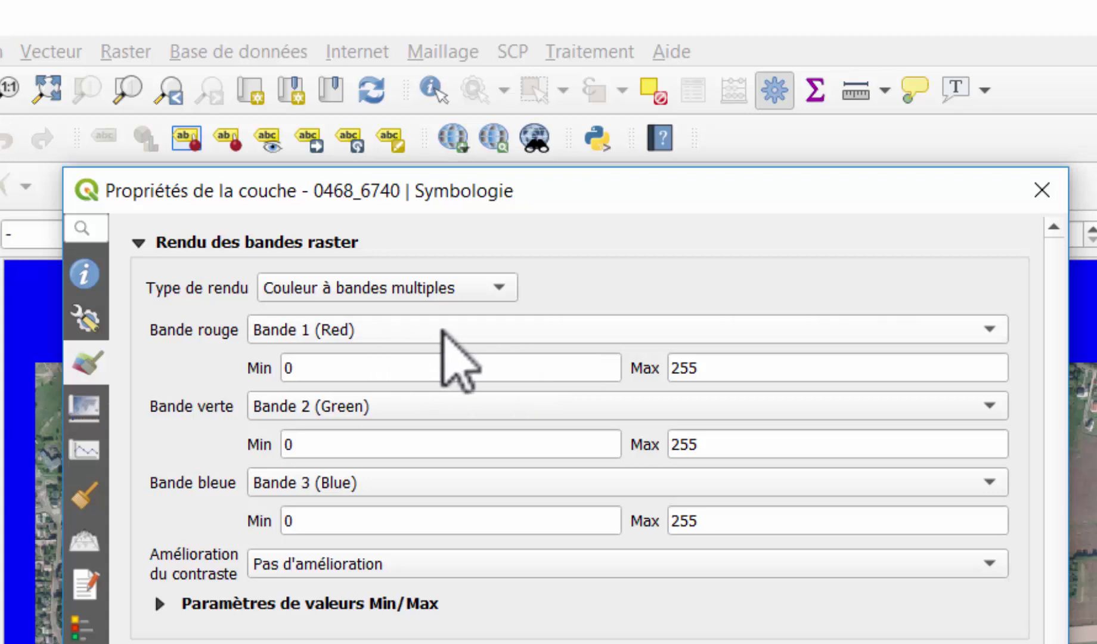
pyautogui.click(367, 328)
pyautogui.click(361, 326)
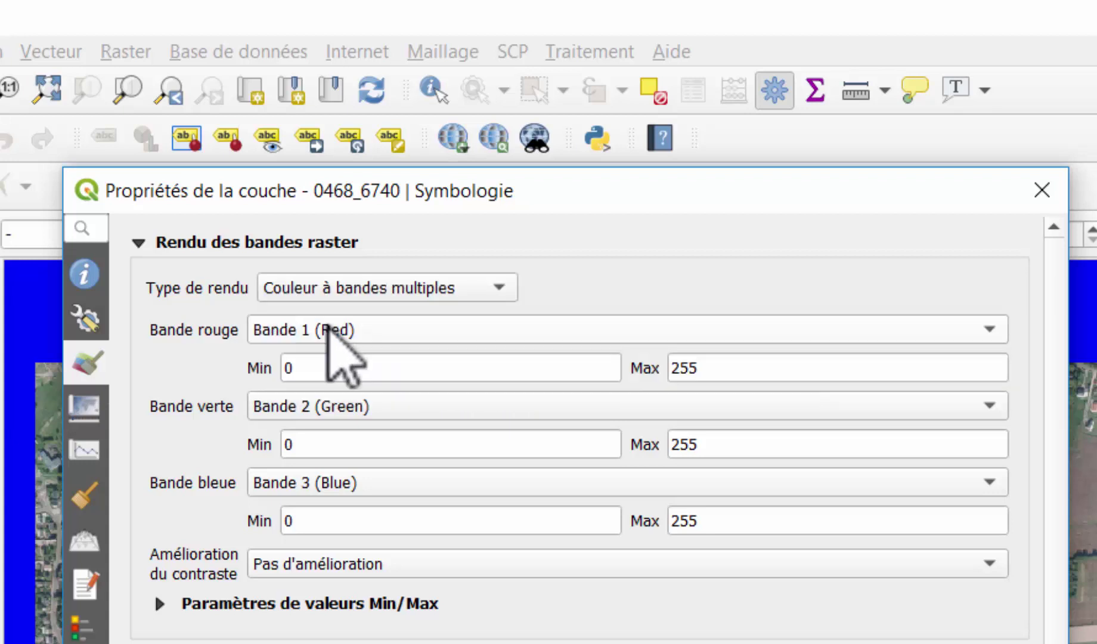
pyautogui.click(306, 325)
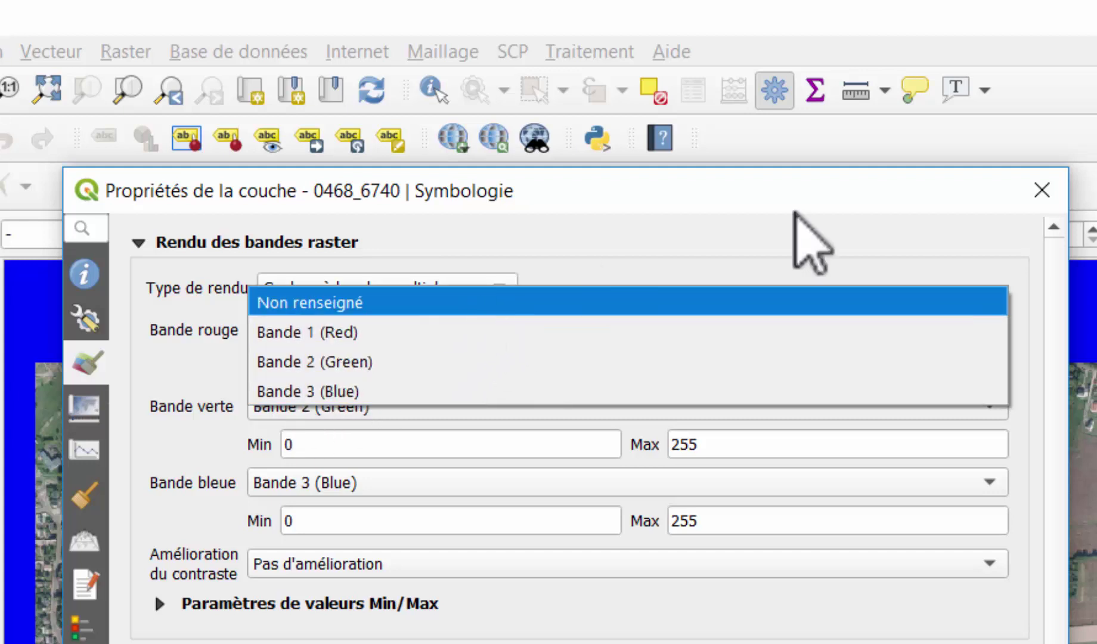
pyautogui.click(796, 232)
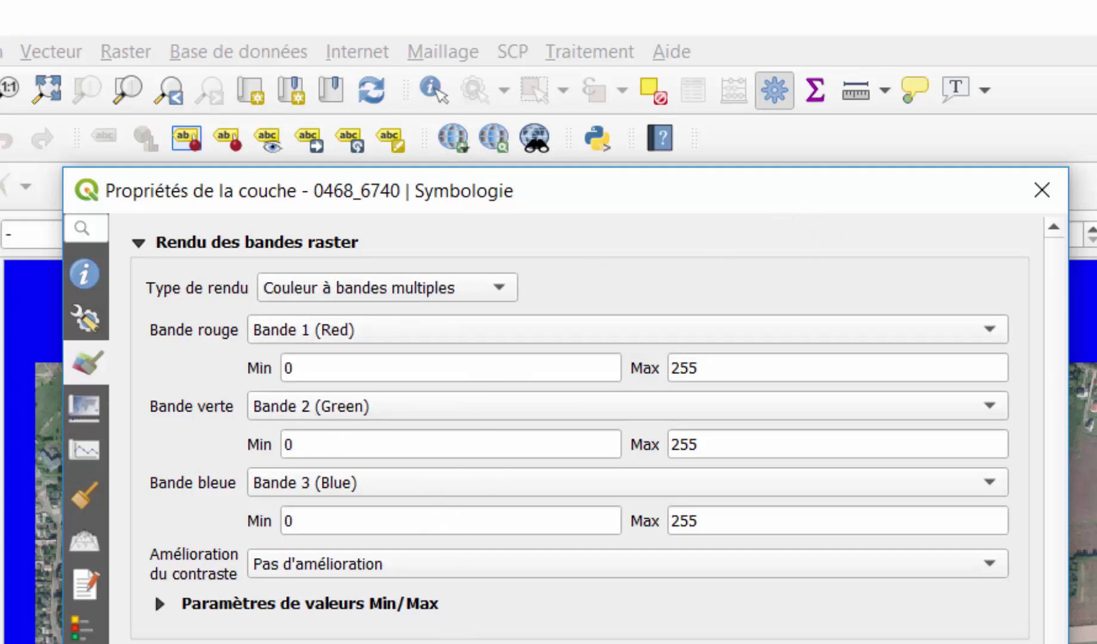
# Step: Swap the raster's colour channels, with Bande 3 (Blue) for red and Bande 1 (Red) for blue, and inspect the map
pyautogui.click(355, 329)
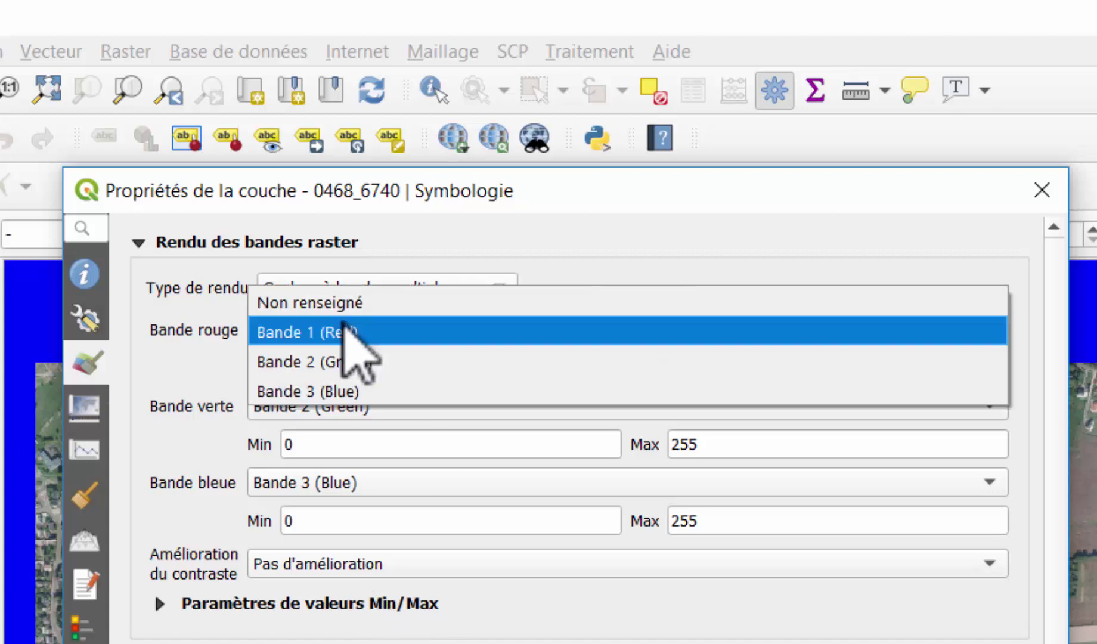
pyautogui.click(337, 392)
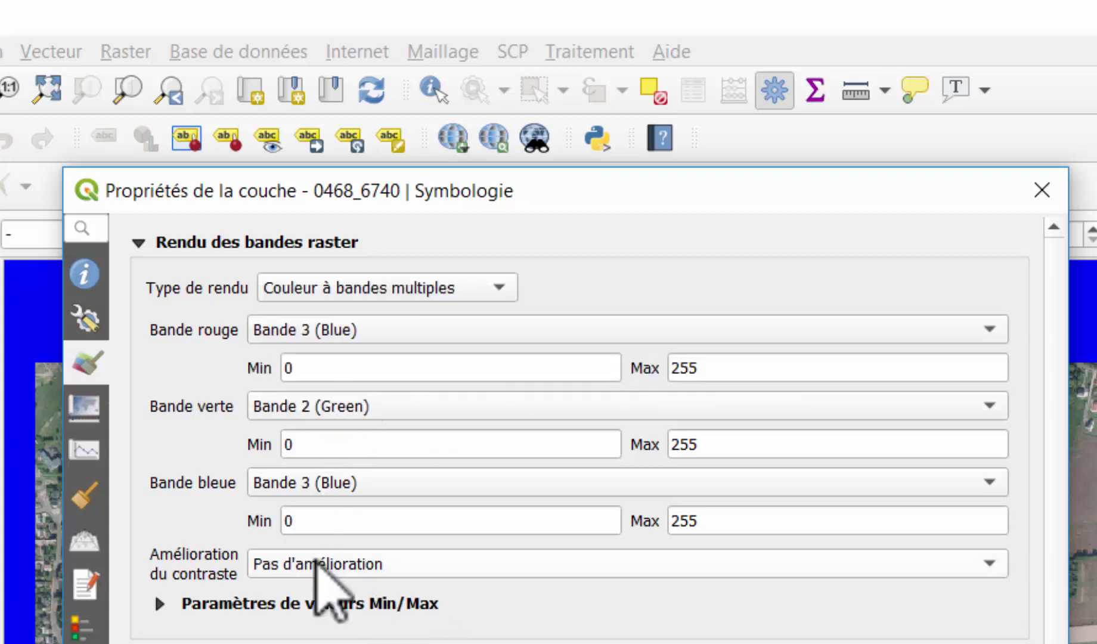
pyautogui.click(351, 492)
pyautogui.click(352, 423)
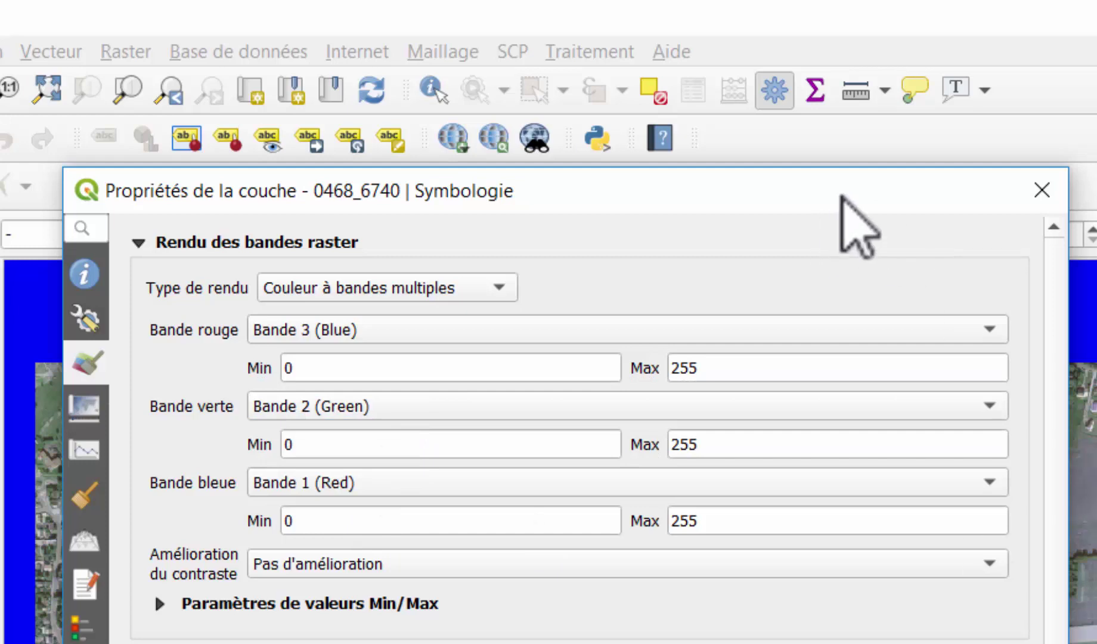
pyautogui.moveTo(840, 203); pyautogui.dragTo(636, 117)
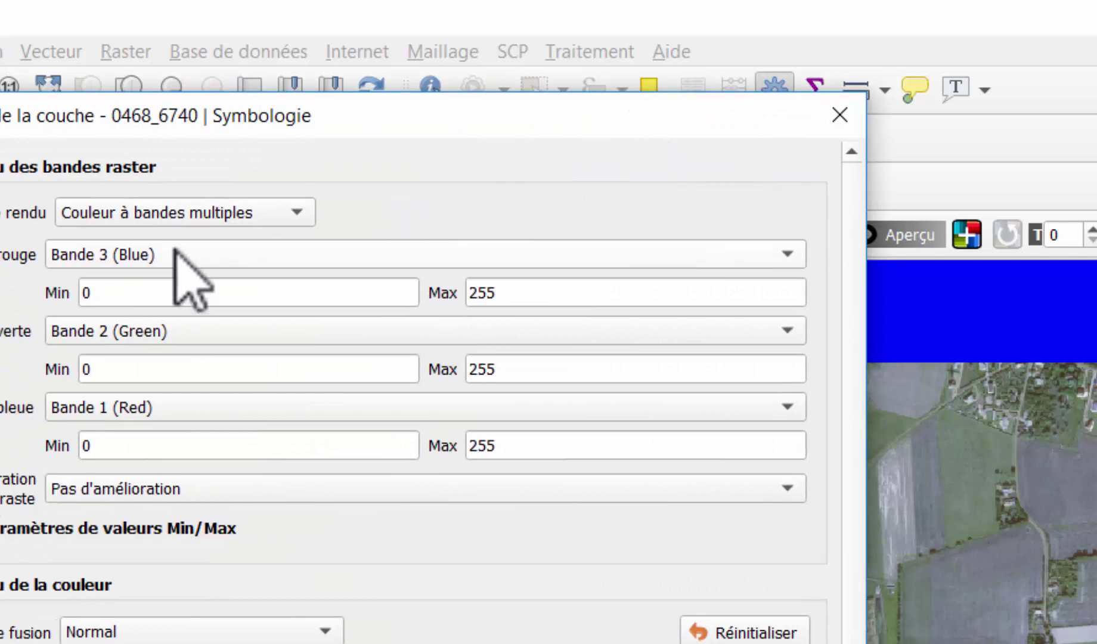
# Step: Restore the natural colours by assigning Bande 1 (Red) to the red channel and Bande 3 (Blue) to the blue channel
pyautogui.click(158, 257)
pyautogui.click(168, 202)
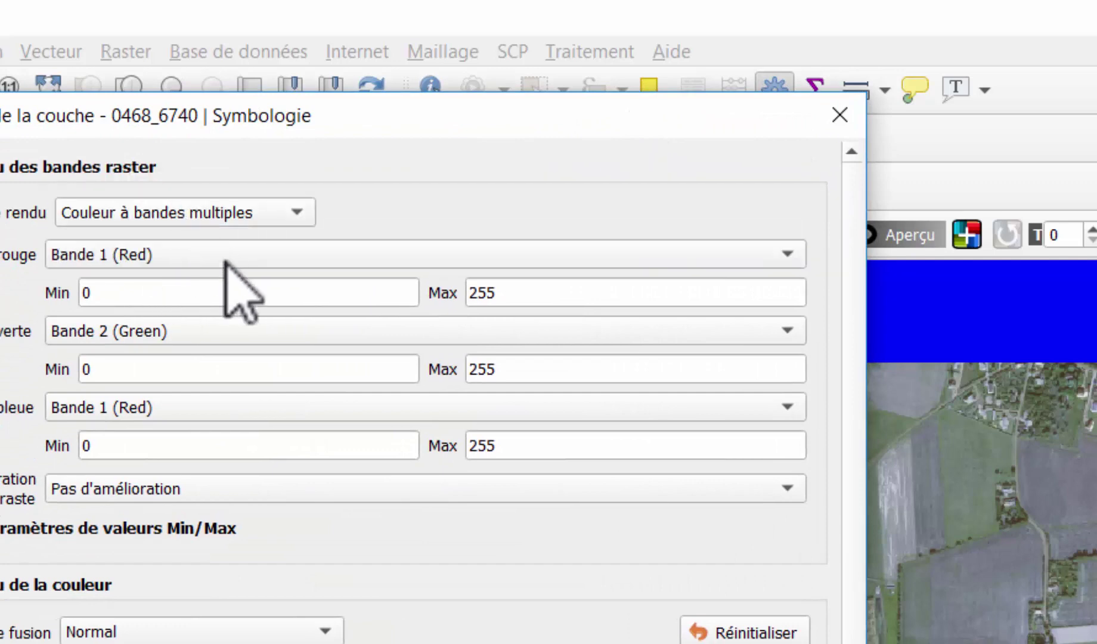
pyautogui.click(149, 409)
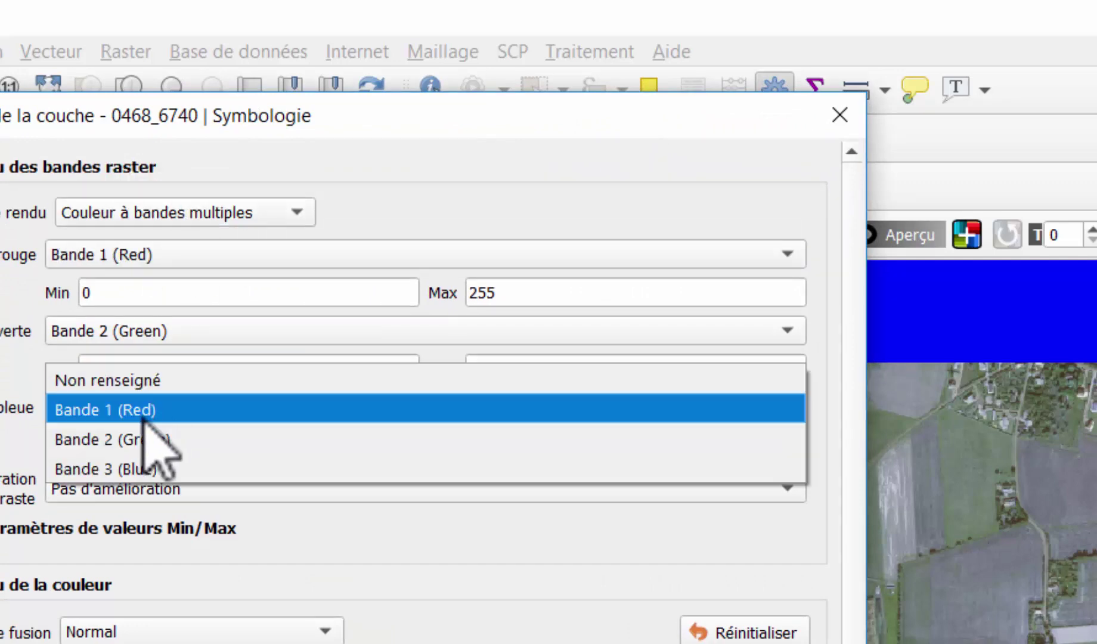
pyautogui.click(126, 469)
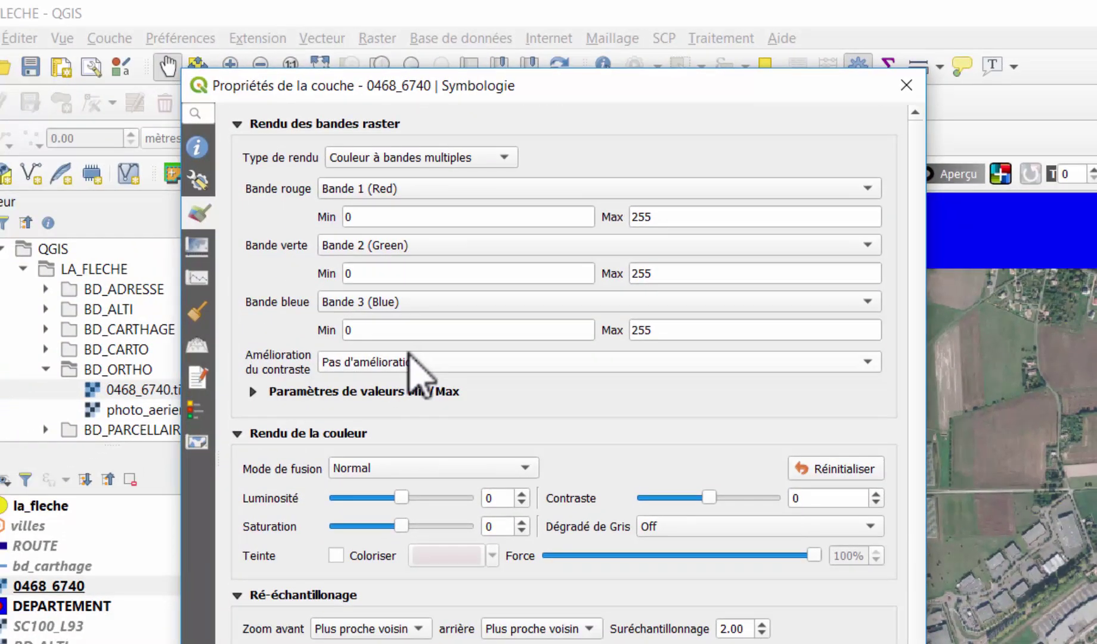
# Step: Review the min/max value settings, try the Étirer jusqu'au MinMax contrast enhancement, and close the properties without applying
pyautogui.click(253, 392)
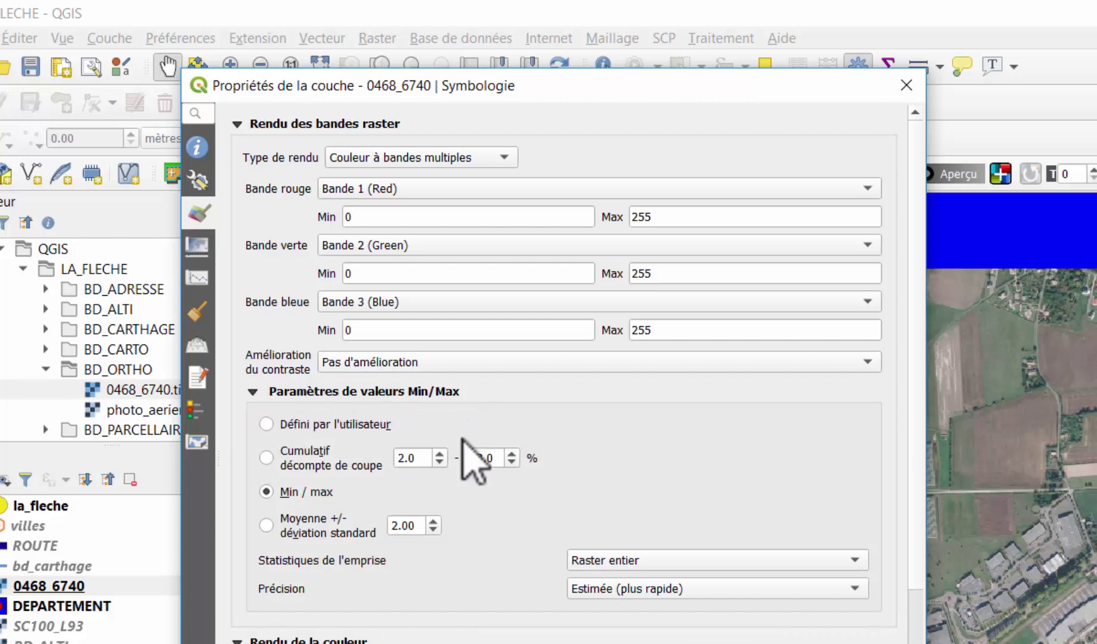
pyautogui.click(371, 362)
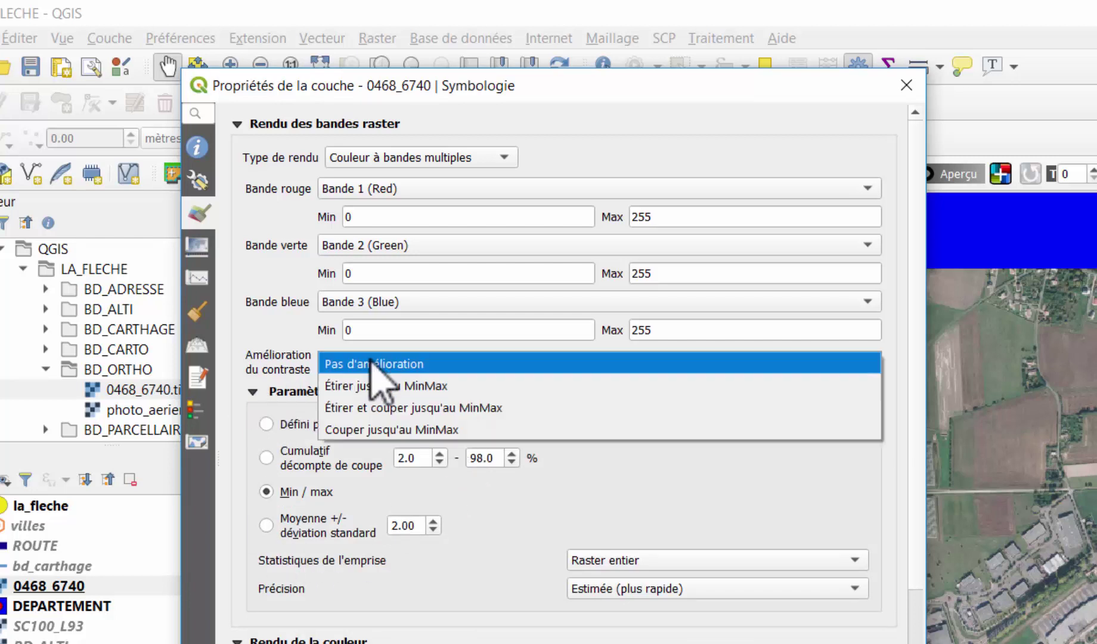
pyautogui.click(418, 386)
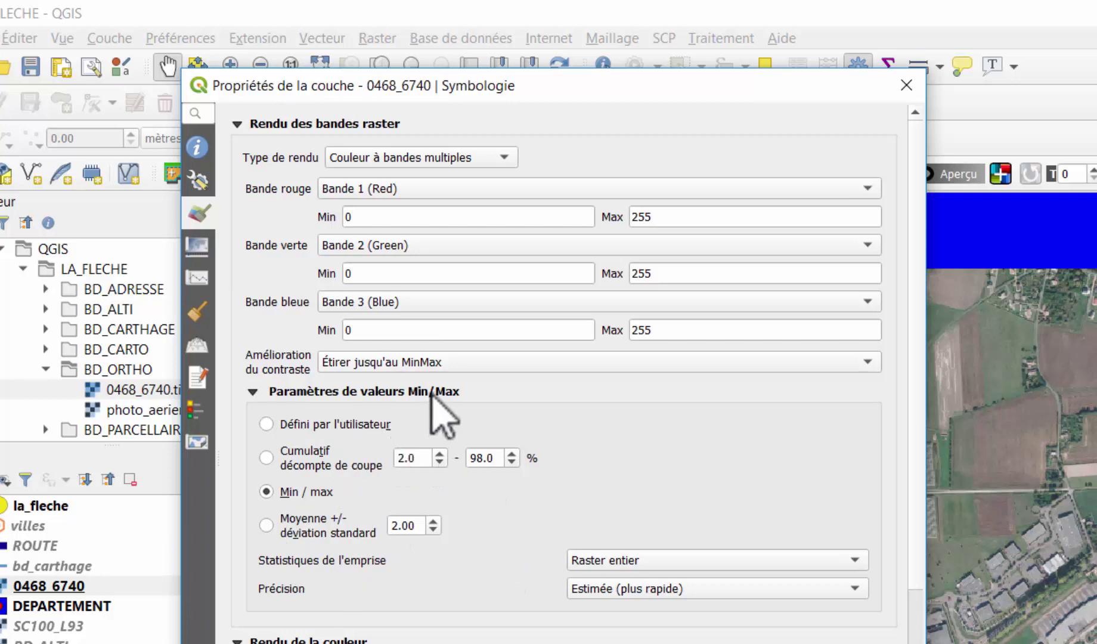
pyautogui.click(914, 89)
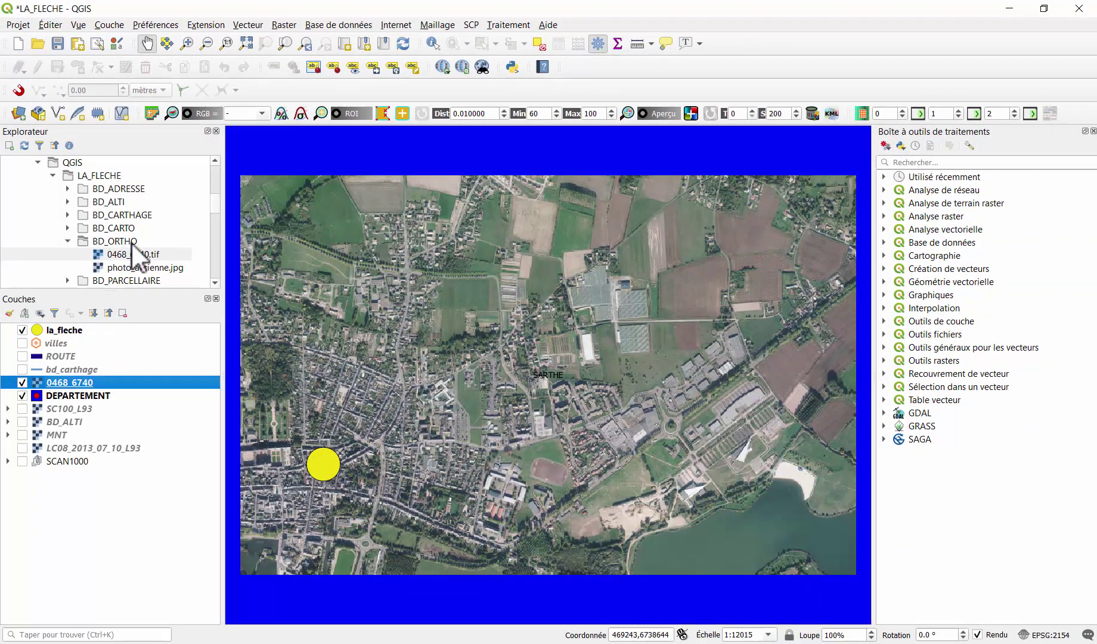
# Step: Add Extrait_72_Topo.tif from the SCAN/SCAN_25 folder to the map
pyautogui.scroll(-2, 125, 247)
pyautogui.scroll(-3, 131, 243)
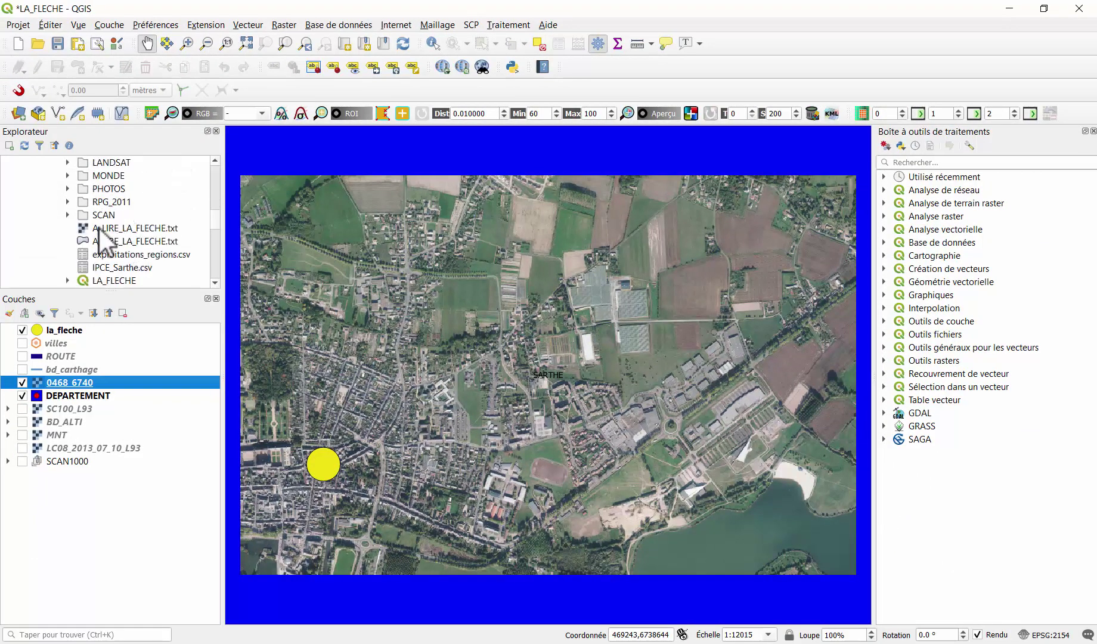
pyautogui.doubleClick(108, 215)
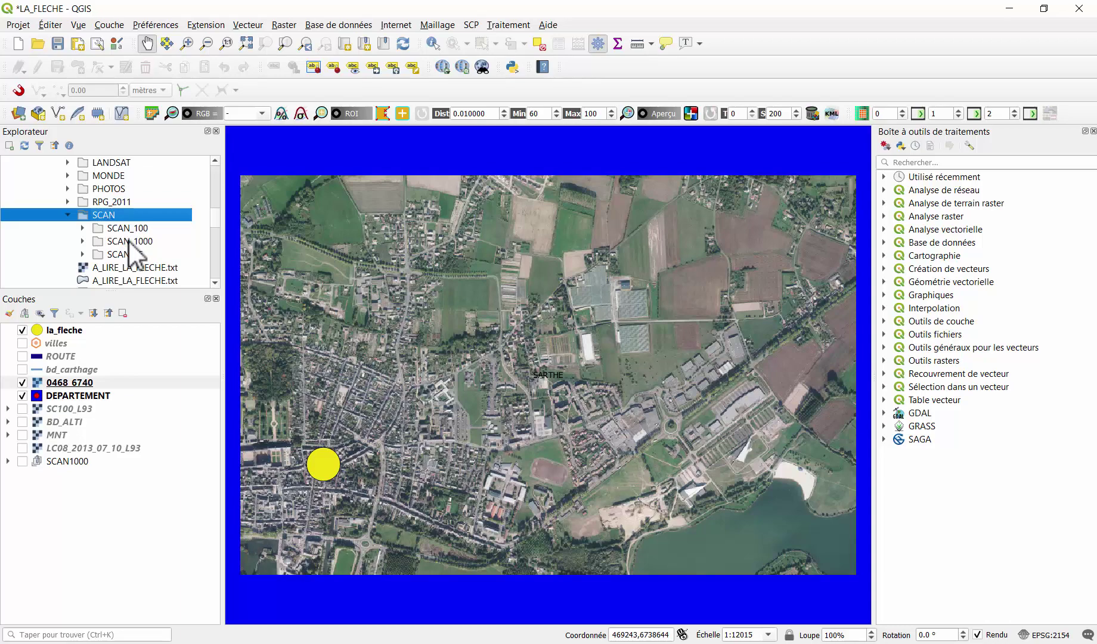
pyautogui.doubleClick(121, 256)
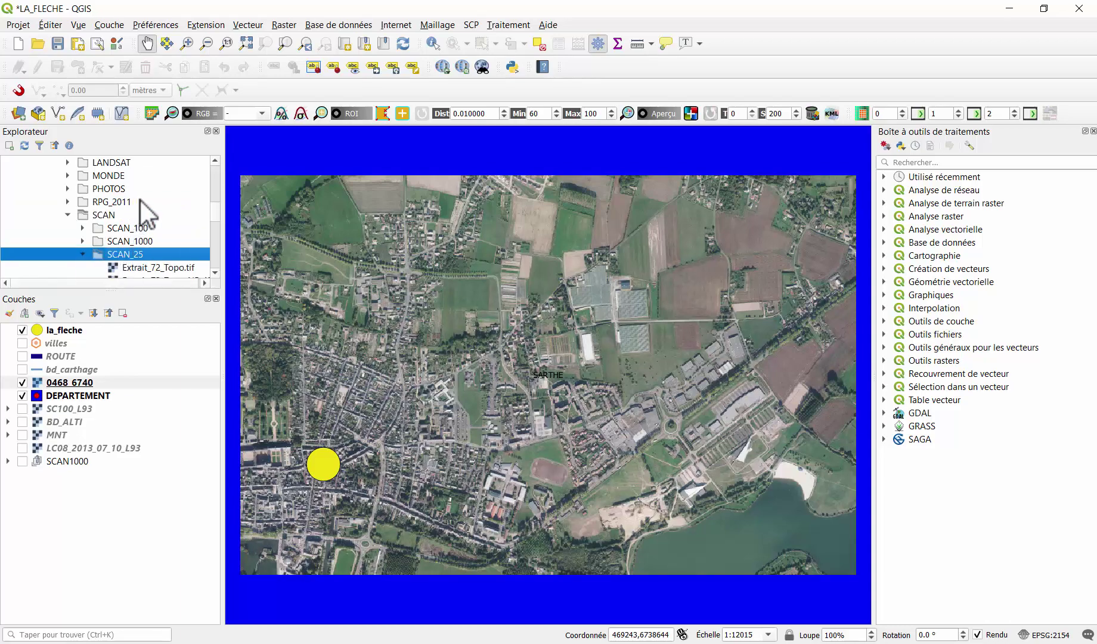
pyautogui.scroll(-1, 140, 199)
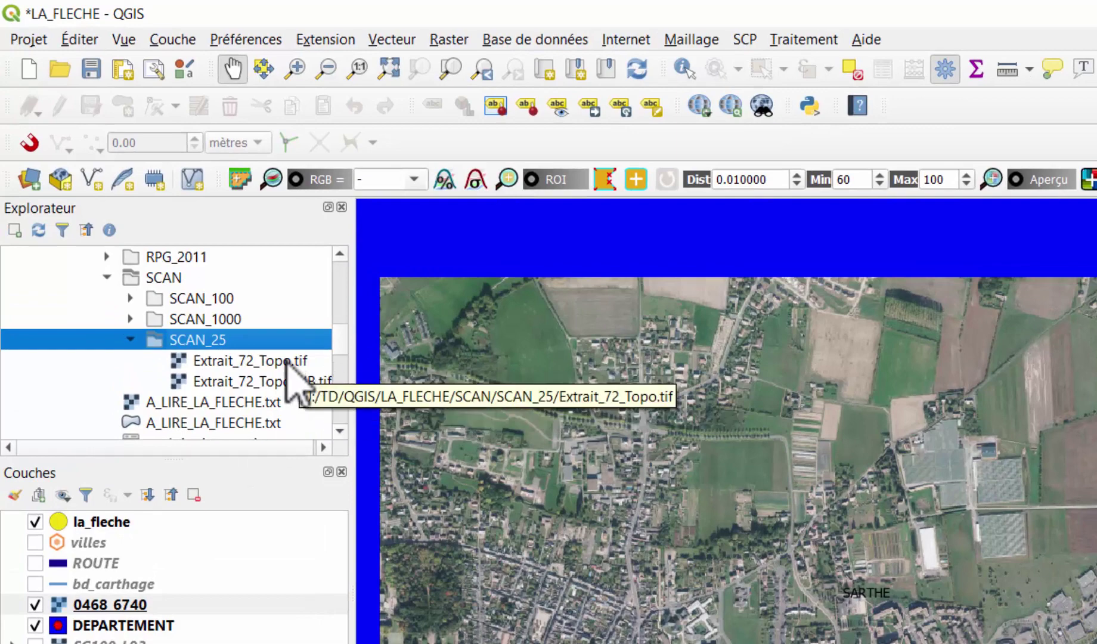
pyautogui.click(286, 362)
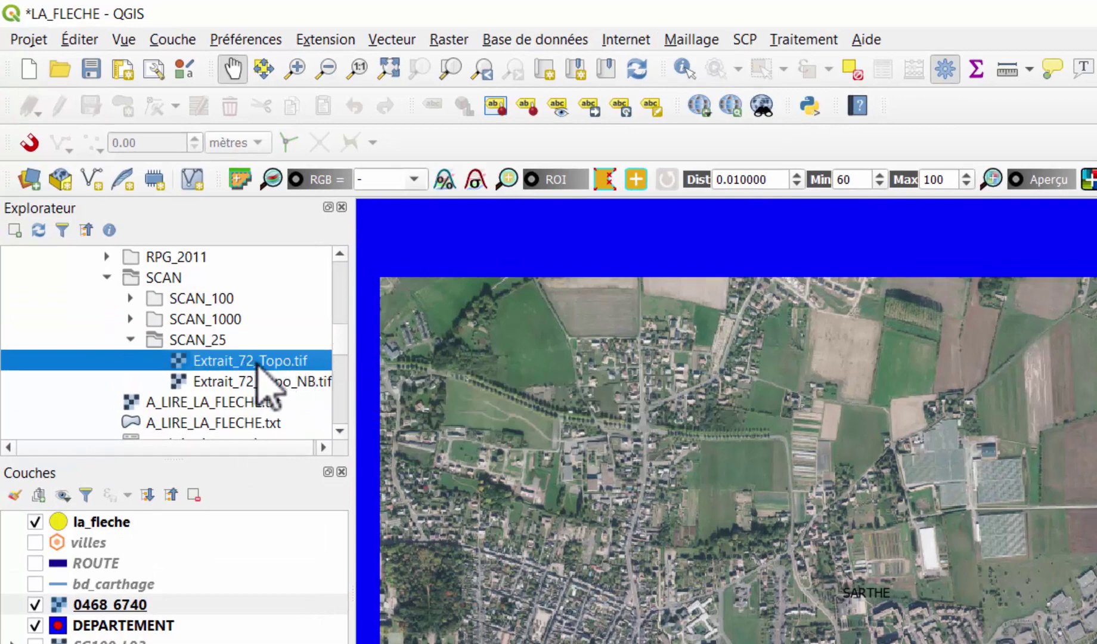
pyautogui.moveTo(264, 364); pyautogui.dragTo(600, 473)
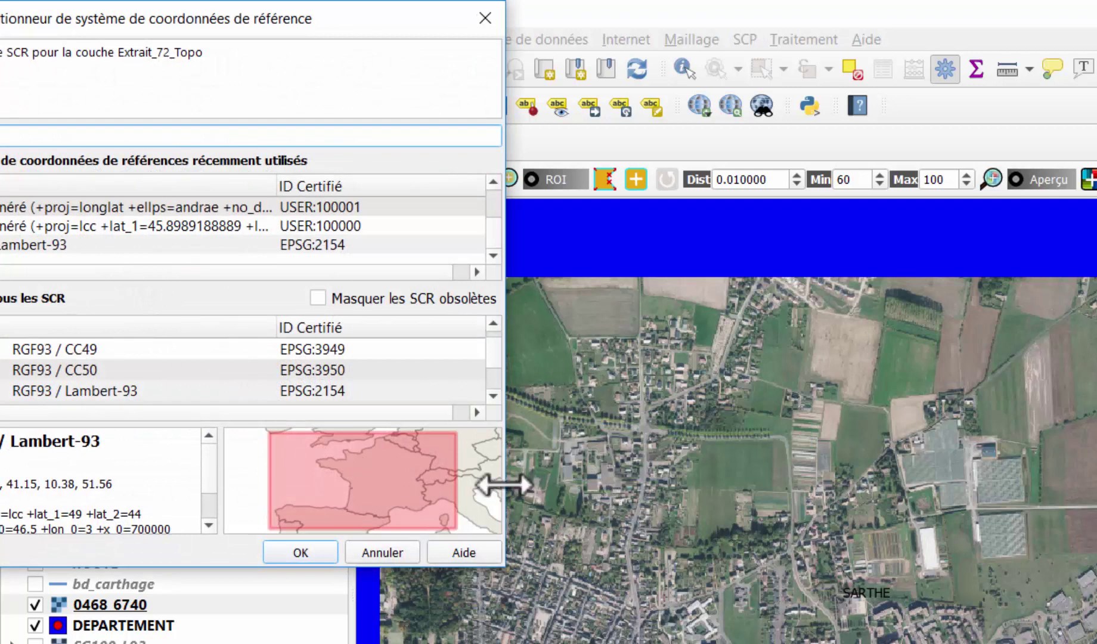
# Step: Assign RGF93 / Lambert-93 (EPSG:2154) as the coordinate system of Extrait_72_Topo, confirm, and inspect the topographic map around the town
pyautogui.moveTo(226, 19); pyautogui.dragTo(662, 70)
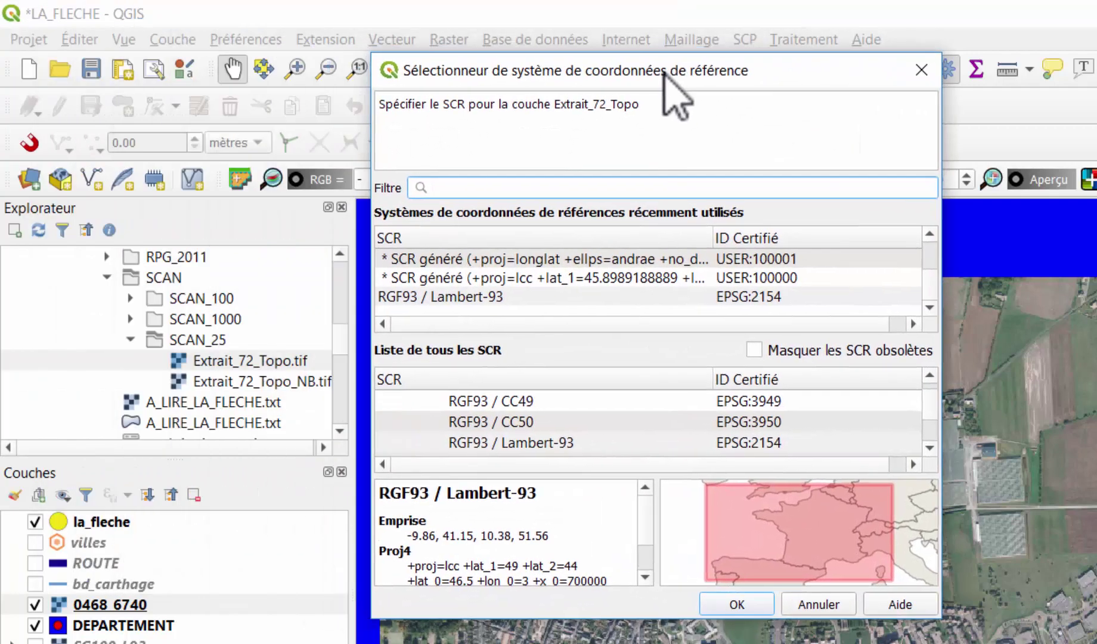
pyautogui.click(557, 442)
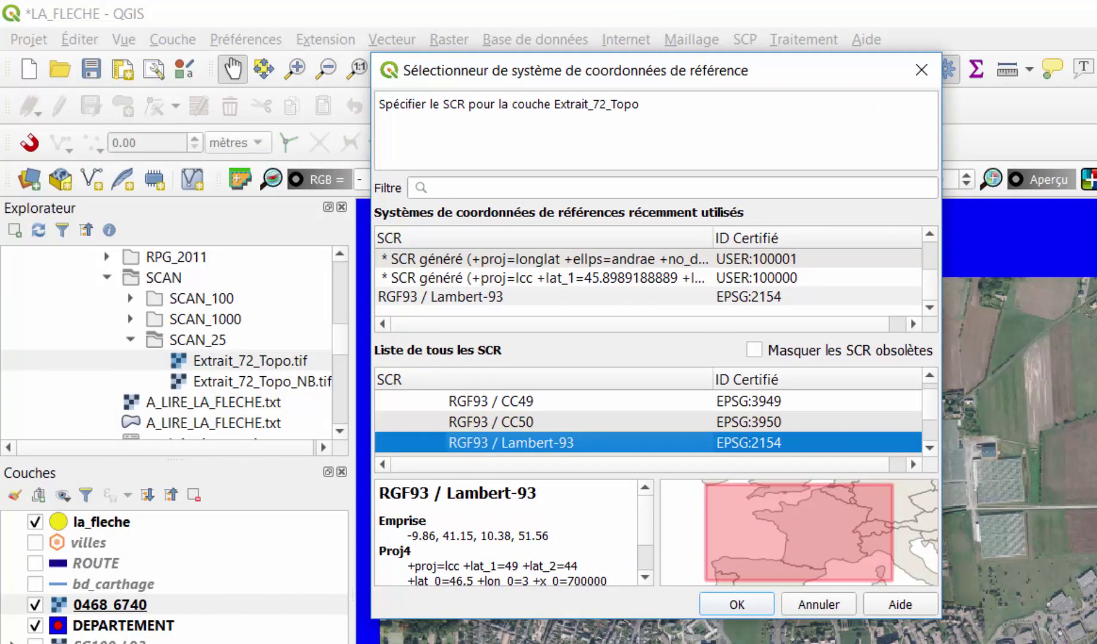
pyautogui.click(740, 605)
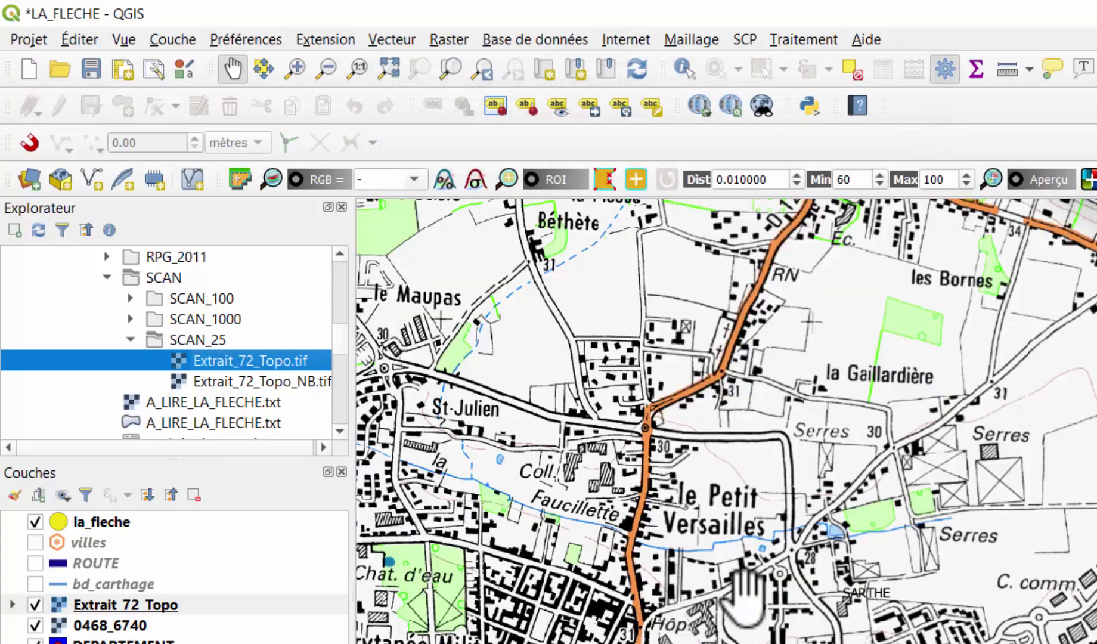
pyautogui.scroll(-5, 742, 590)
pyautogui.scroll(6, 654, 605)
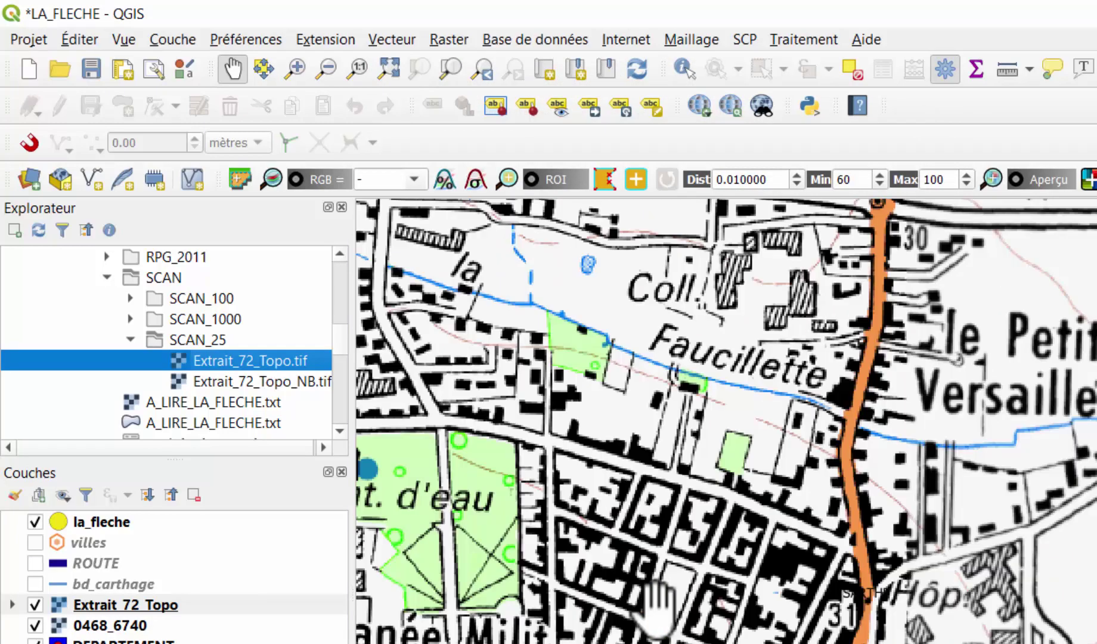
pyautogui.moveTo(836, 500); pyautogui.dragTo(1037, 433)
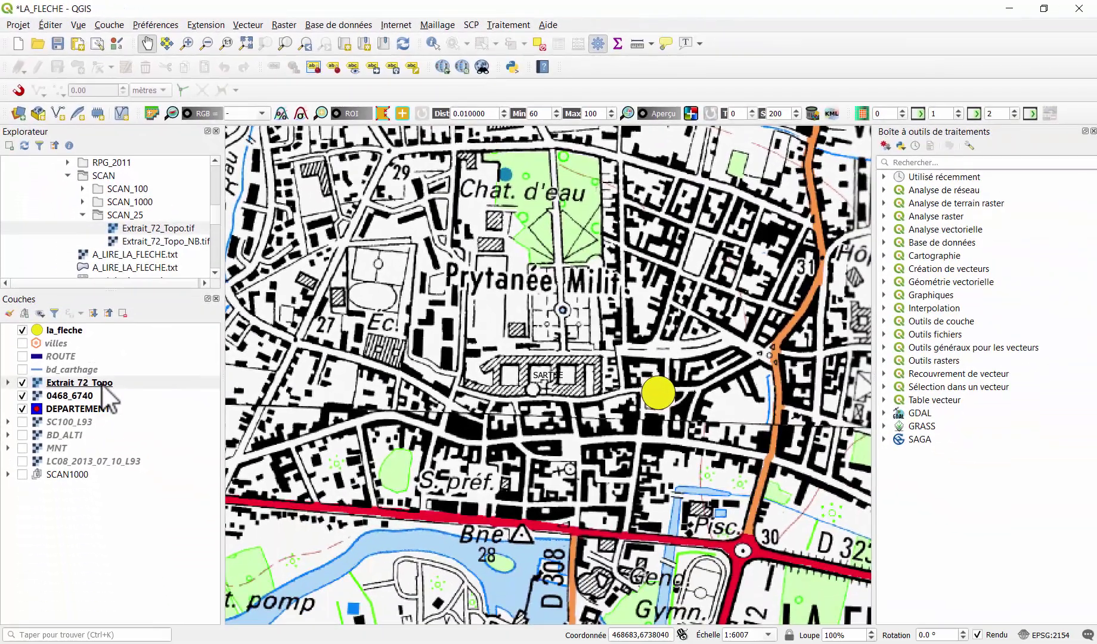
# Step: Examine the symbology of Extrait_72_Topo: the single palette band, the available render types and the Palette/Valeurs uniques colour table, and confirm the dialog
pyautogui.click(114, 429)
pyautogui.rightClick(103, 384)
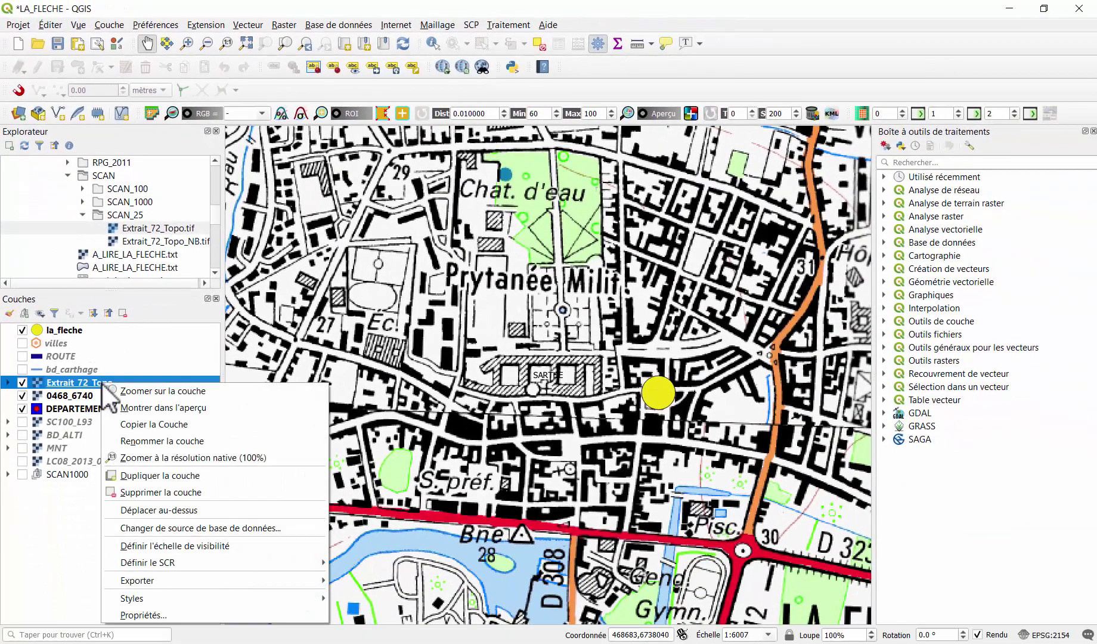
pyautogui.click(137, 612)
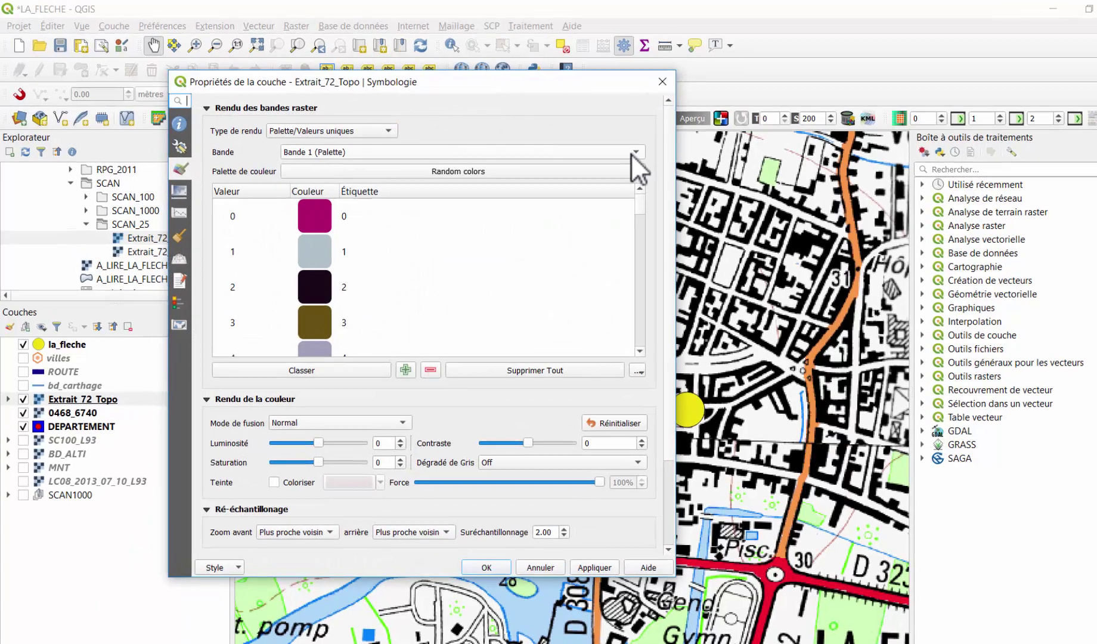
pyautogui.click(606, 147)
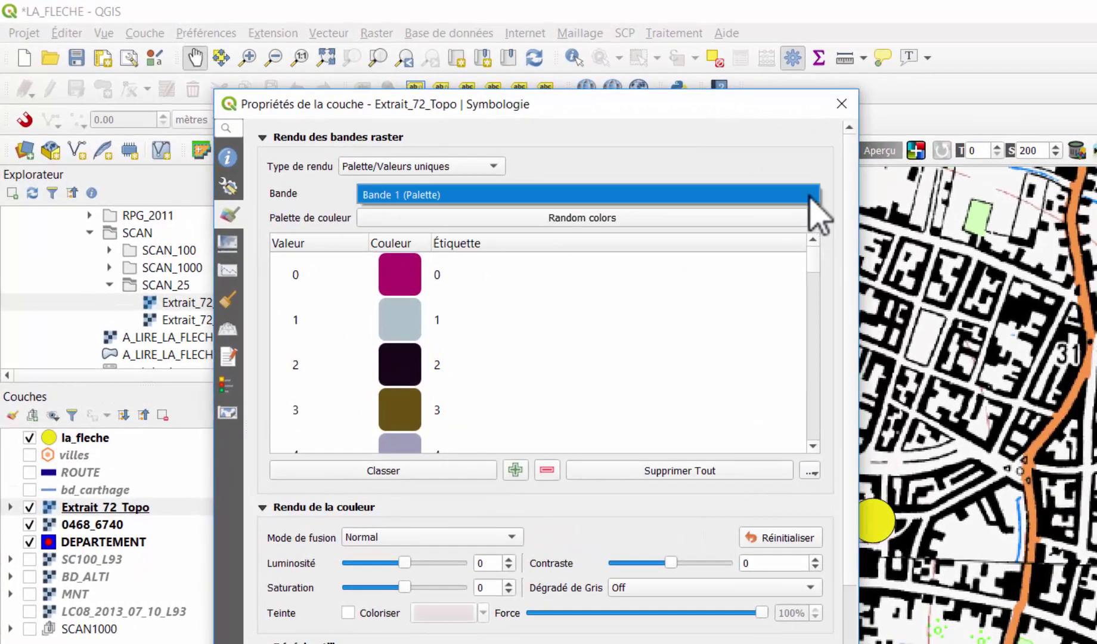
pyautogui.click(810, 196)
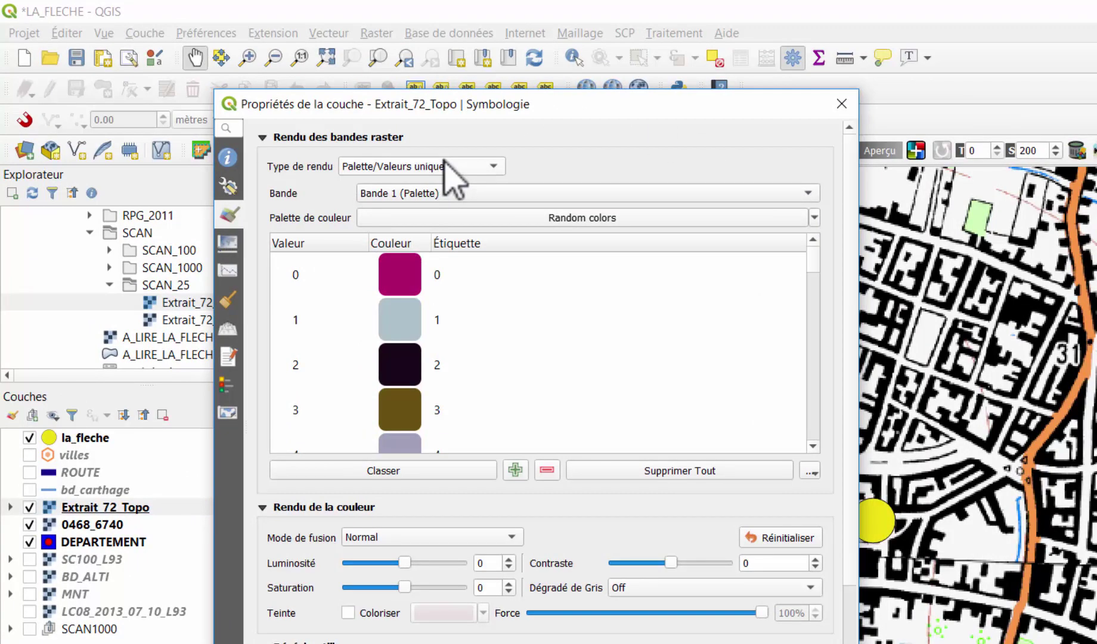
pyautogui.click(441, 166)
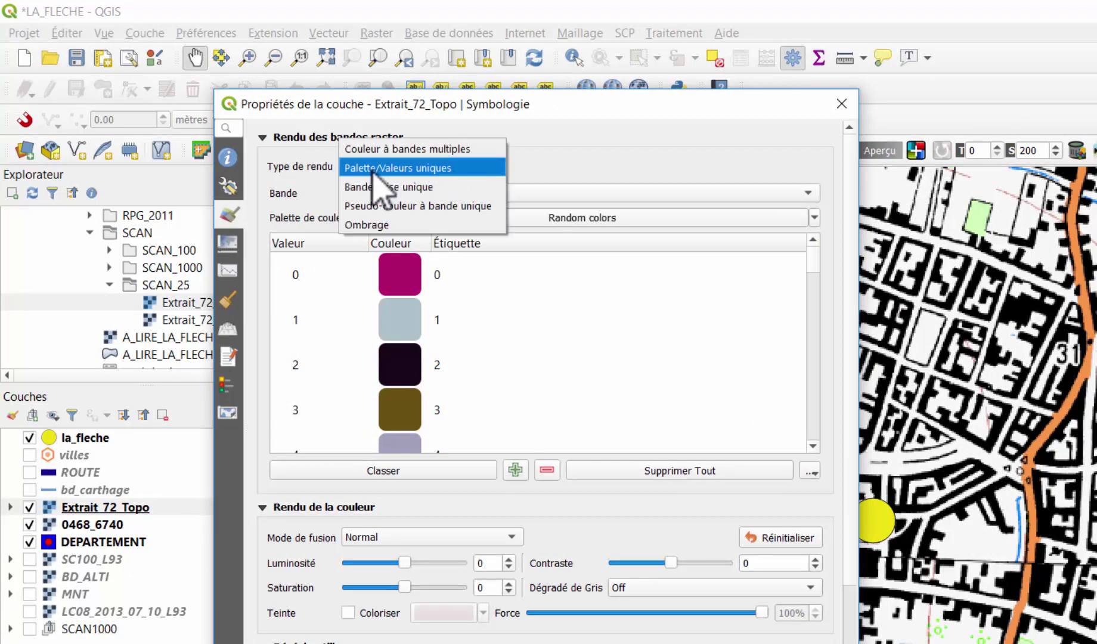
pyautogui.click(587, 159)
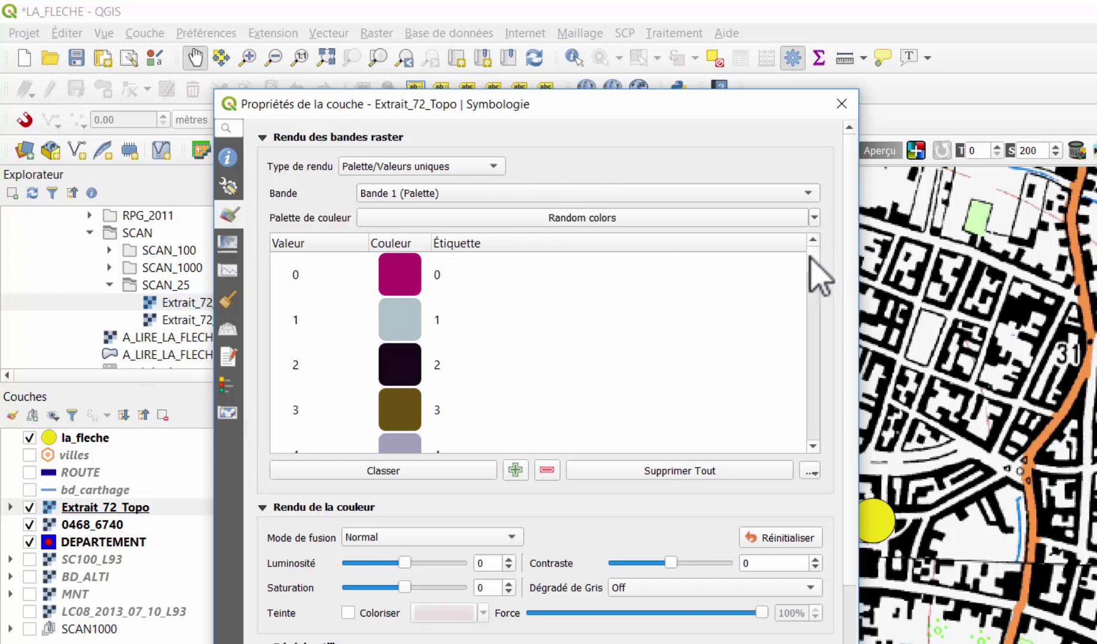
pyautogui.moveTo(811, 263); pyautogui.dragTo(834, 264)
pyautogui.moveTo(820, 277); pyautogui.dragTo(834, 251)
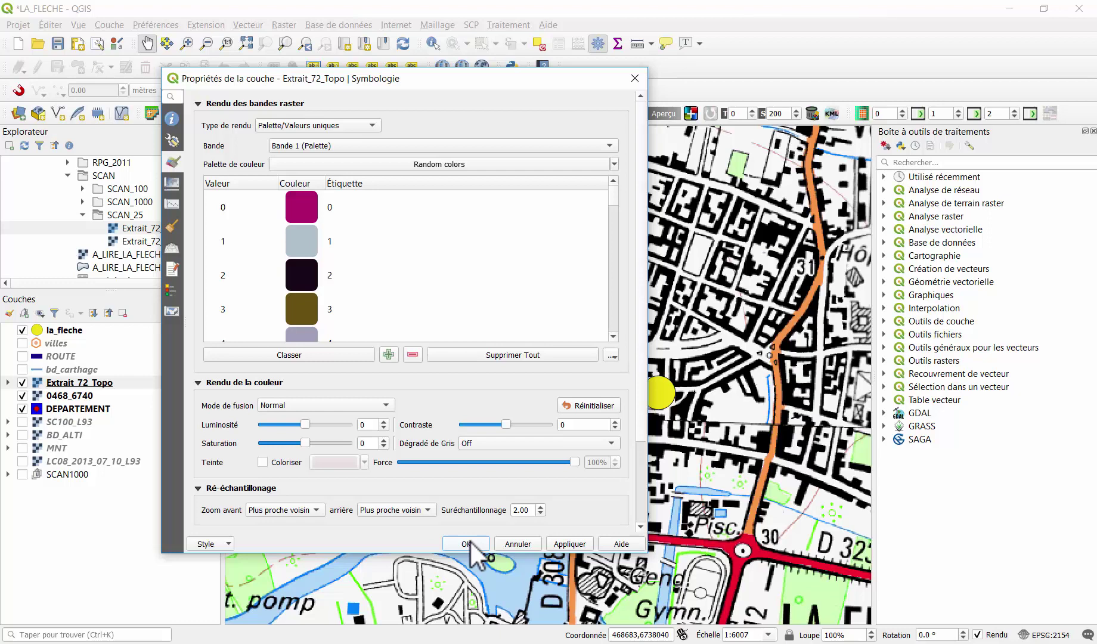
pyautogui.click(465, 543)
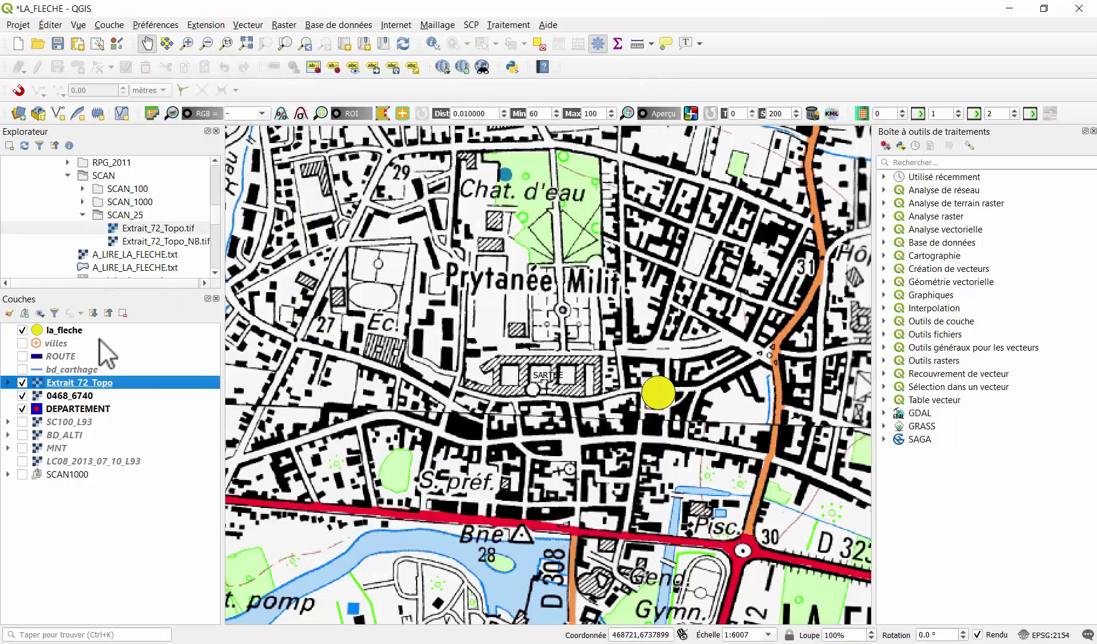
# Step: Hide the Extrait_72_Topo layer to inspect the aerial image around the hospital, and show the layer again
pyautogui.click(22, 382)
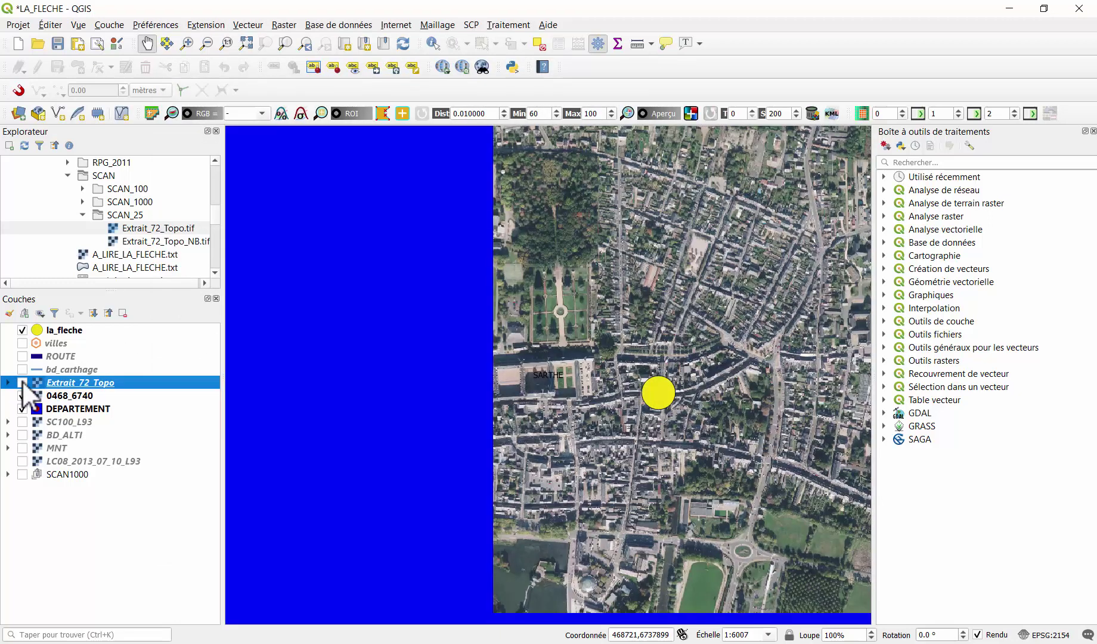
pyautogui.moveTo(592, 298); pyautogui.dragTo(355, 348)
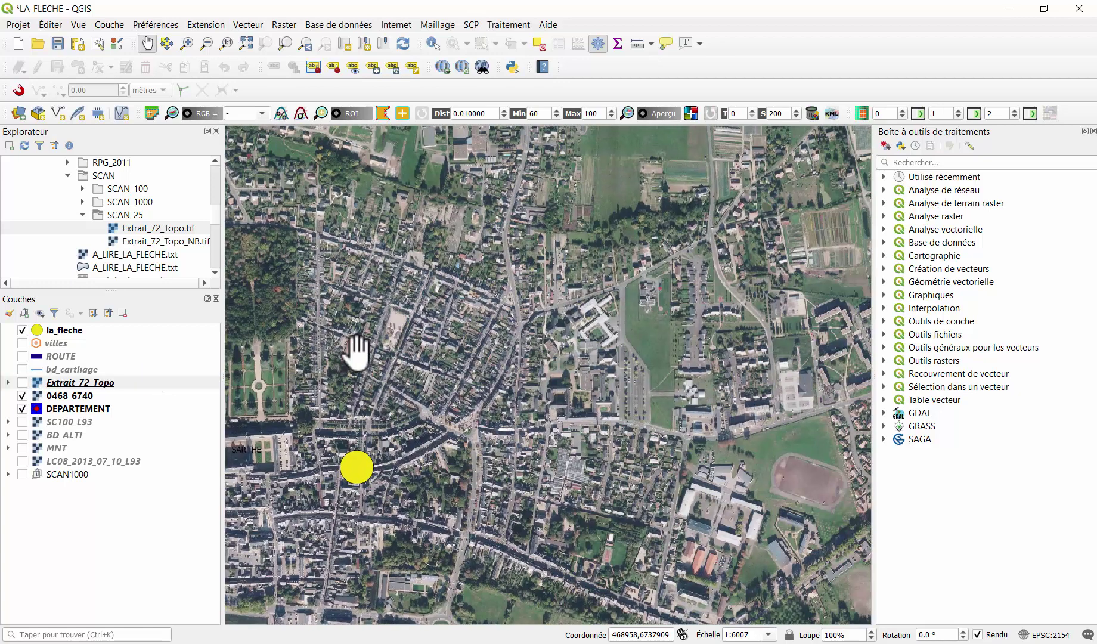
pyautogui.scroll(1, 562, 319)
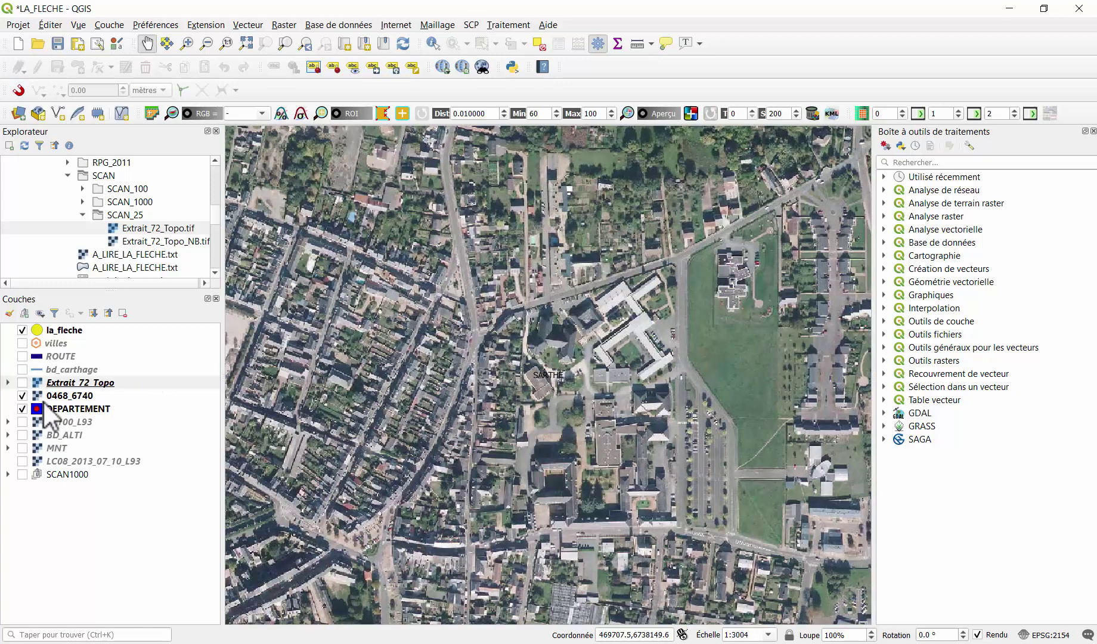
pyautogui.click(23, 382)
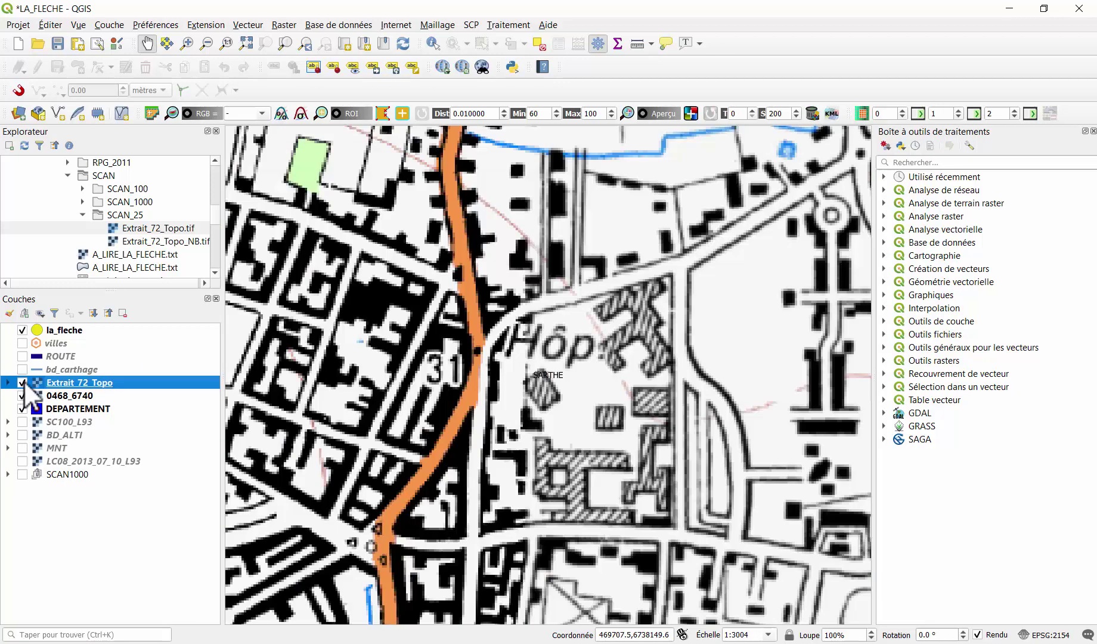
# Step: Open the transparency settings in the properties of the Extrait_72_Topo layer
pyautogui.rightClick(88, 391)
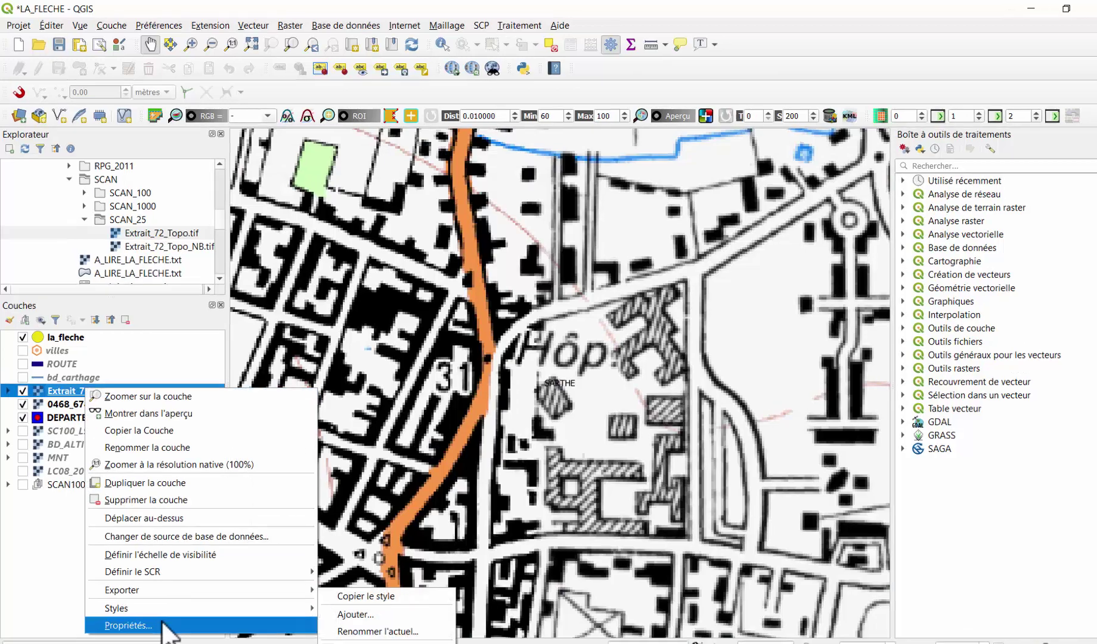
pyautogui.click(167, 627)
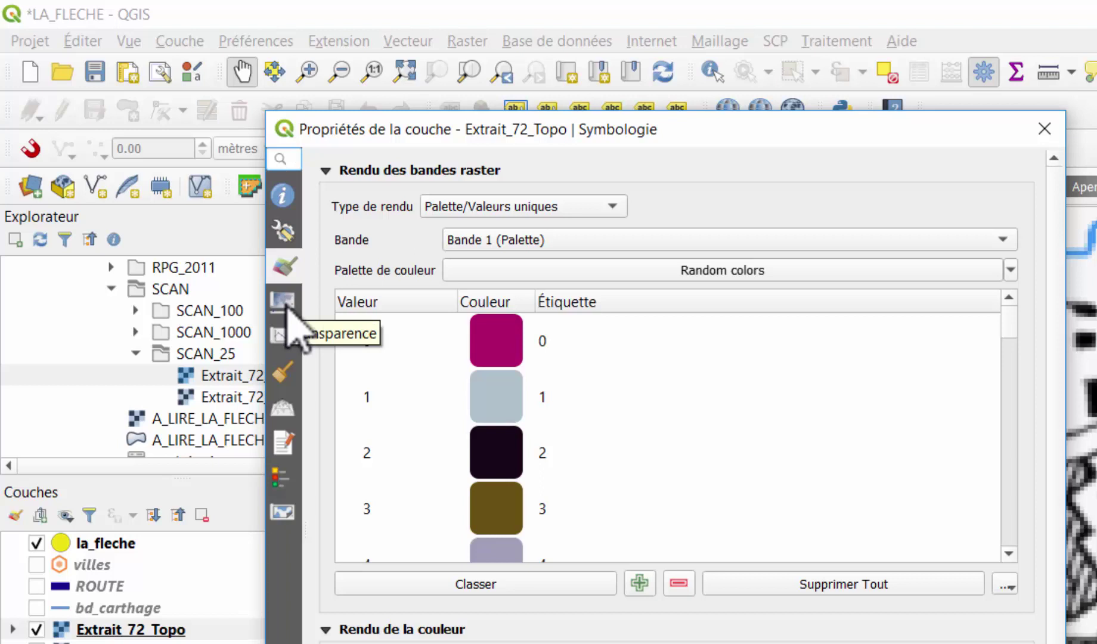
pyautogui.click(285, 302)
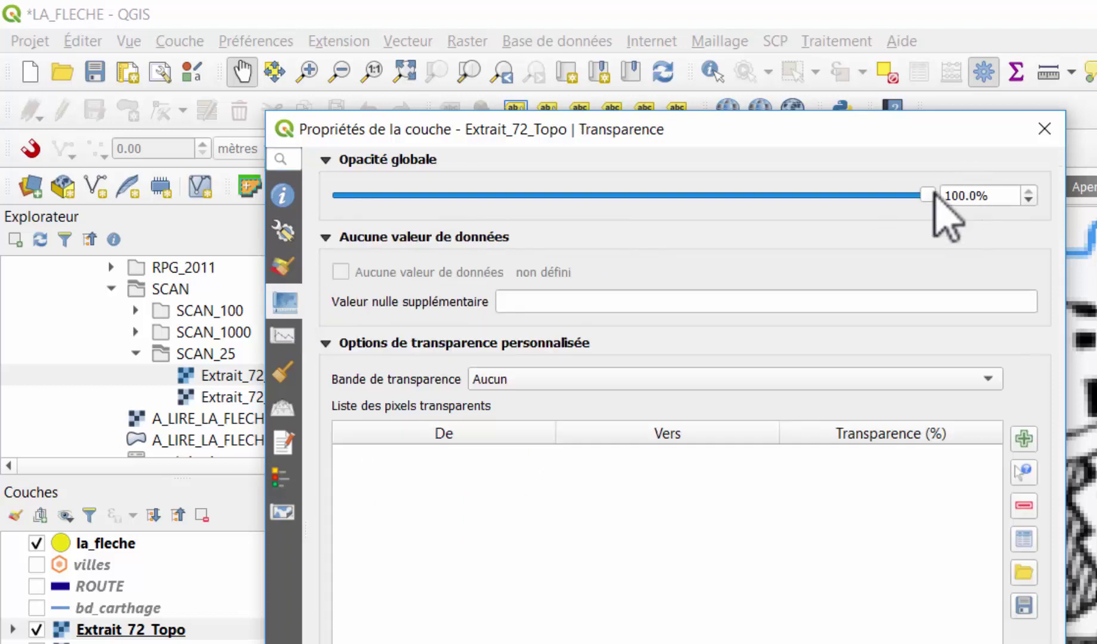
# Step: Try global opacities of 46.6% and 30.9% on Extrait_72_Topo over the aerial image, and restore the opacity to 100%
pyautogui.moveTo(934, 193); pyautogui.dragTo(618, 200)
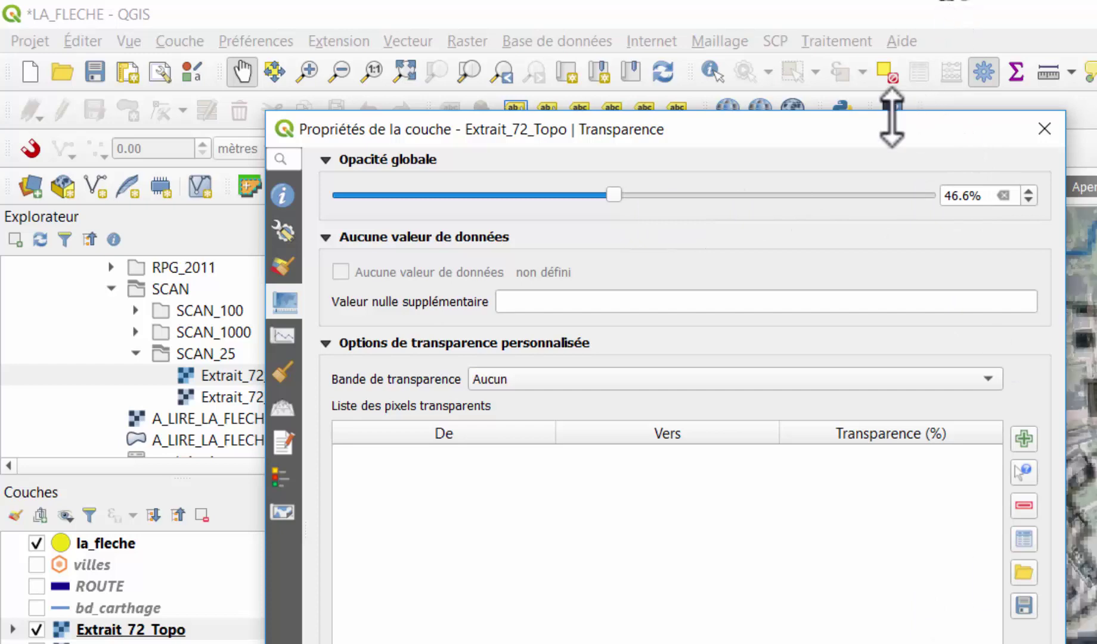
pyautogui.moveTo(891, 131); pyautogui.dragTo(975, 169)
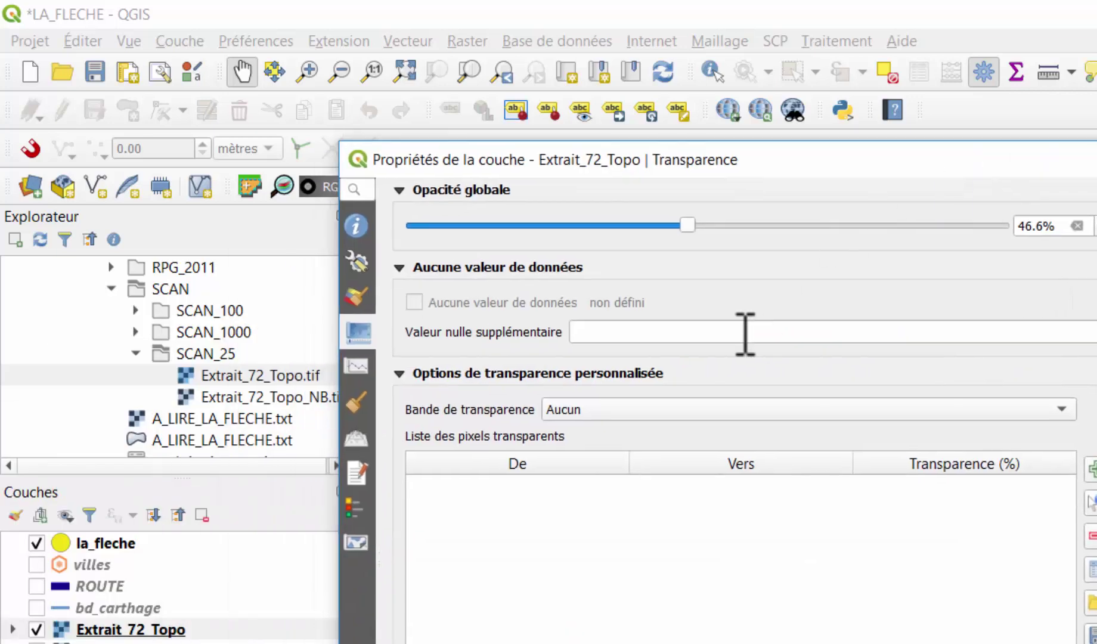
pyautogui.moveTo(686, 226); pyautogui.dragTo(595, 225)
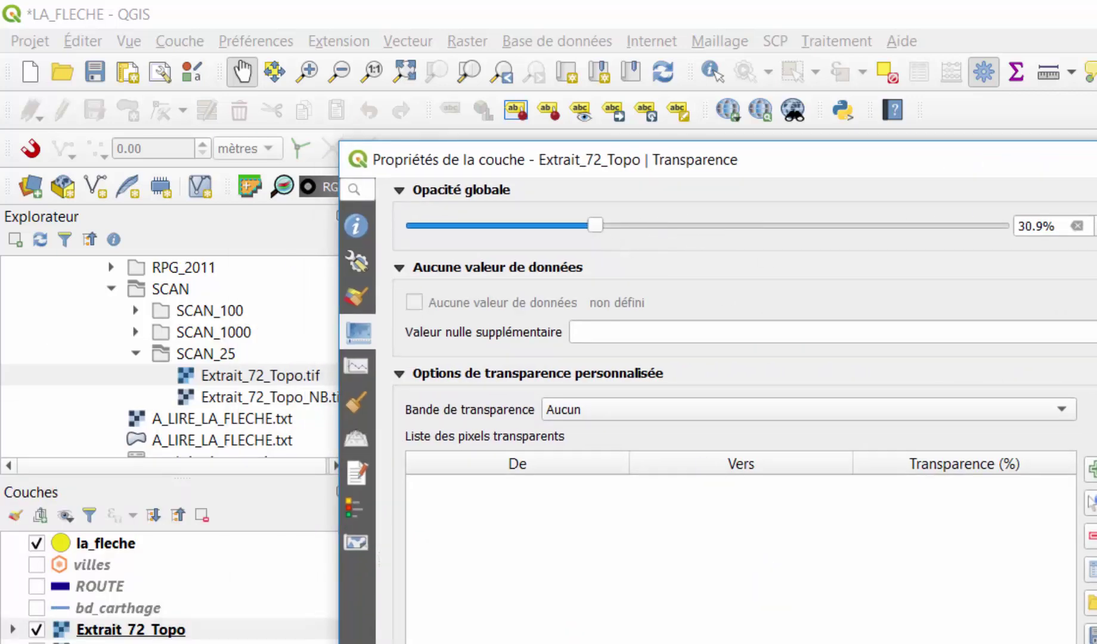
pyautogui.moveTo(983, 170); pyautogui.dragTo(1095, 148)
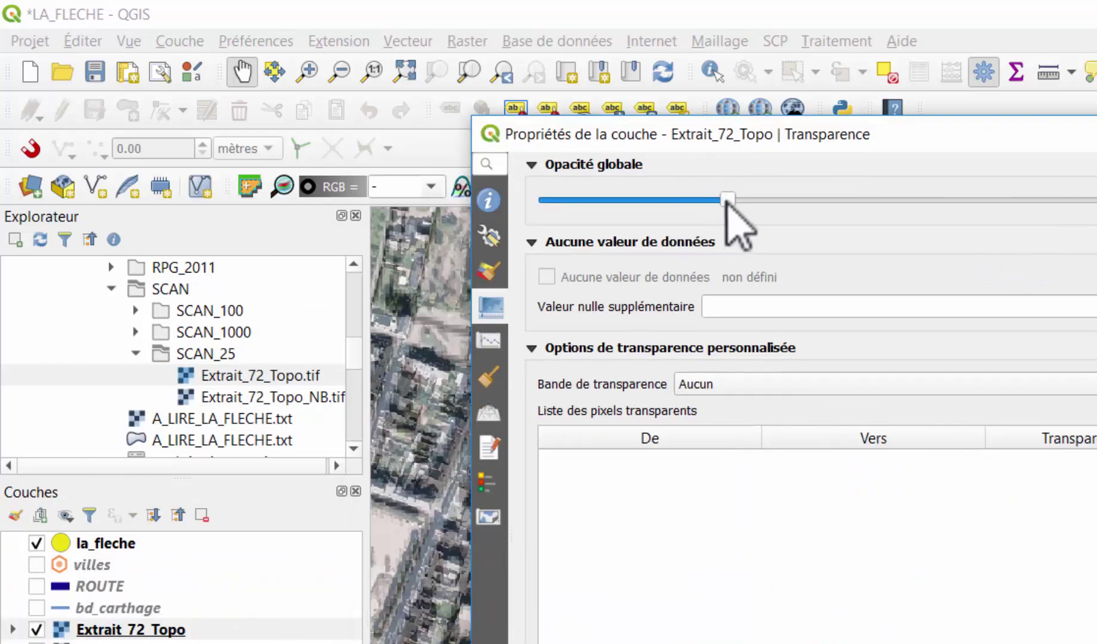
pyautogui.moveTo(726, 202); pyautogui.dragTo(1096, 200)
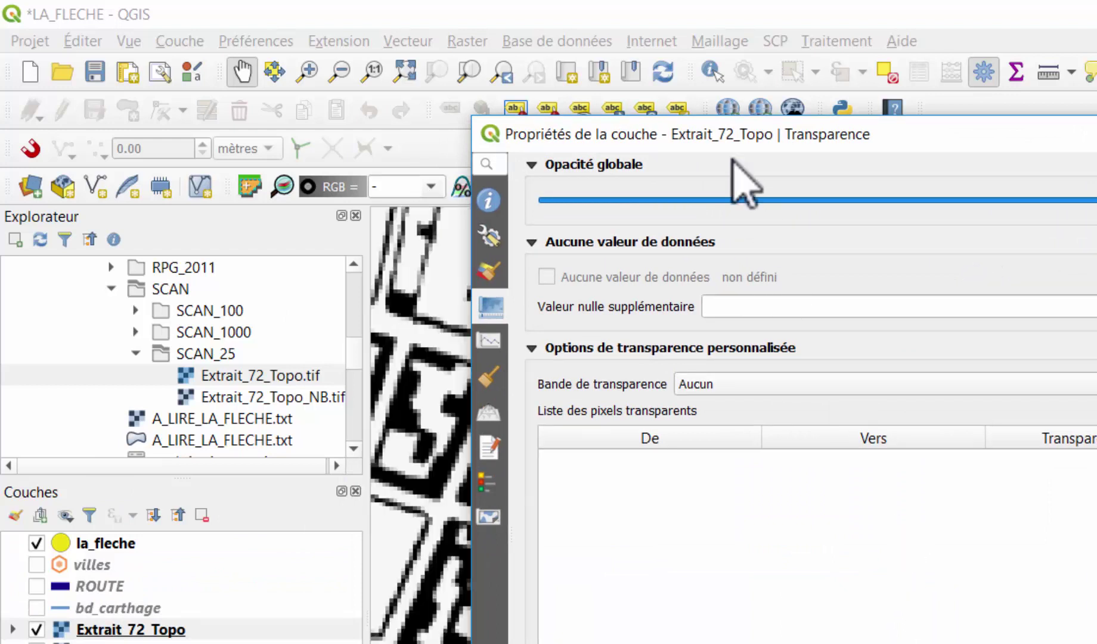
pyautogui.moveTo(468, 274); pyautogui.dragTo(417, 286)
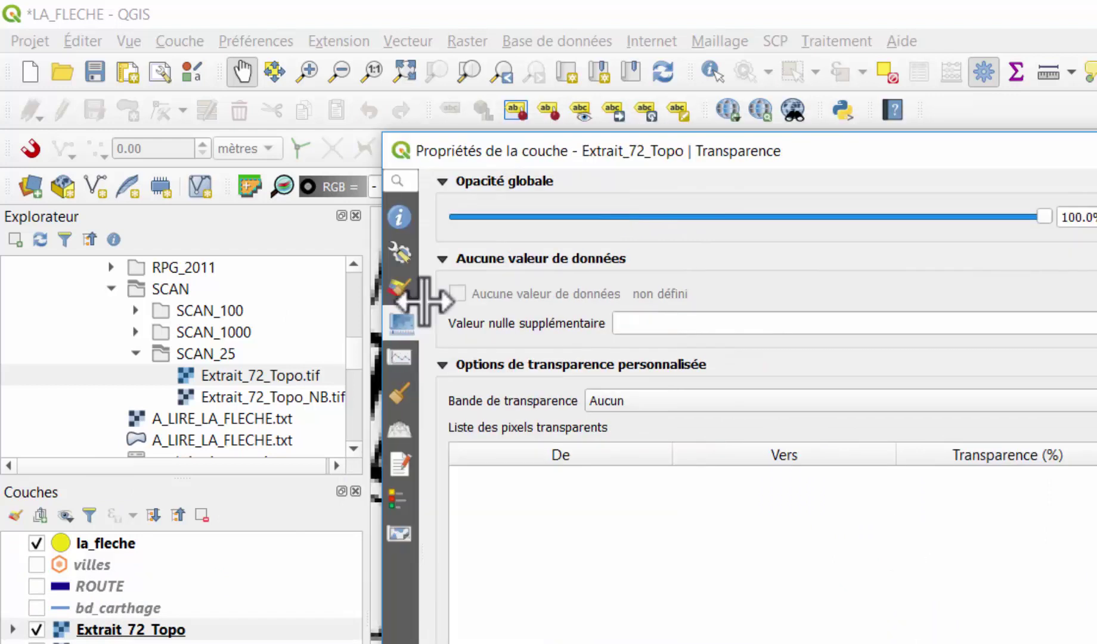
# Step: Sample a white background pixel on the map to make value 231 of Extrait_72_Topo 100% transparent, confirm, and inspect the overlay
pyautogui.moveTo(754, 144); pyautogui.dragTo(440, 99)
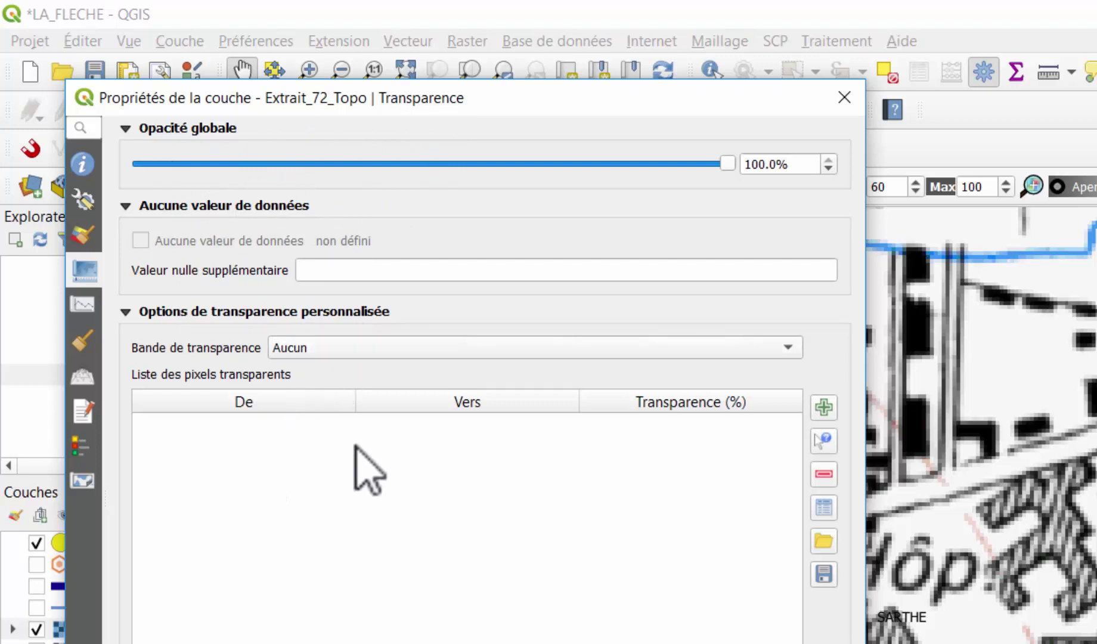
pyautogui.click(823, 442)
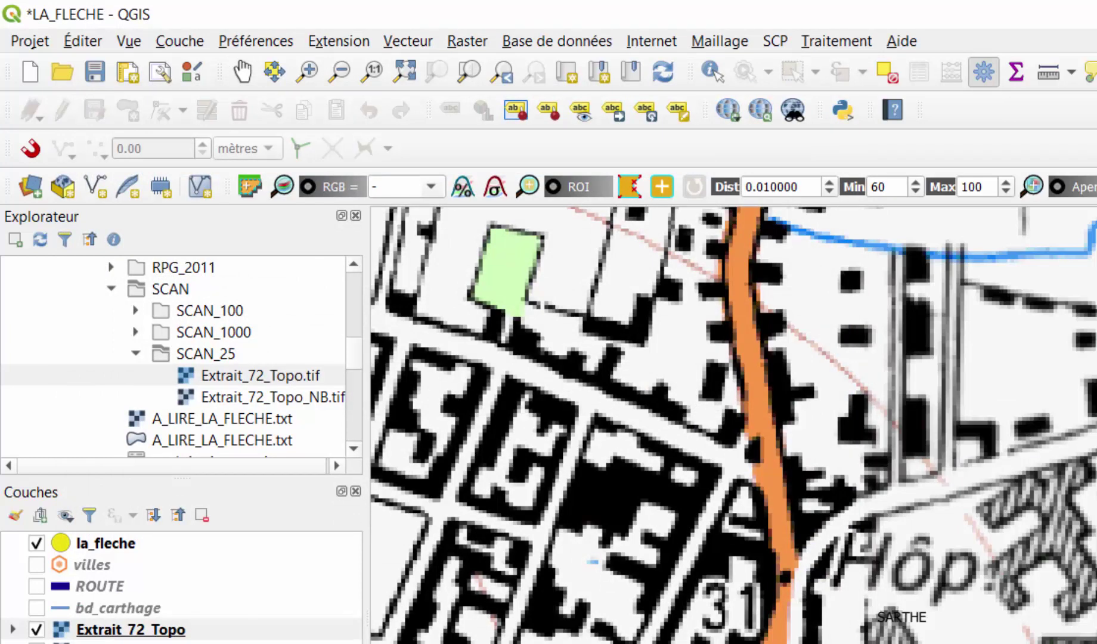
pyautogui.click(592, 561)
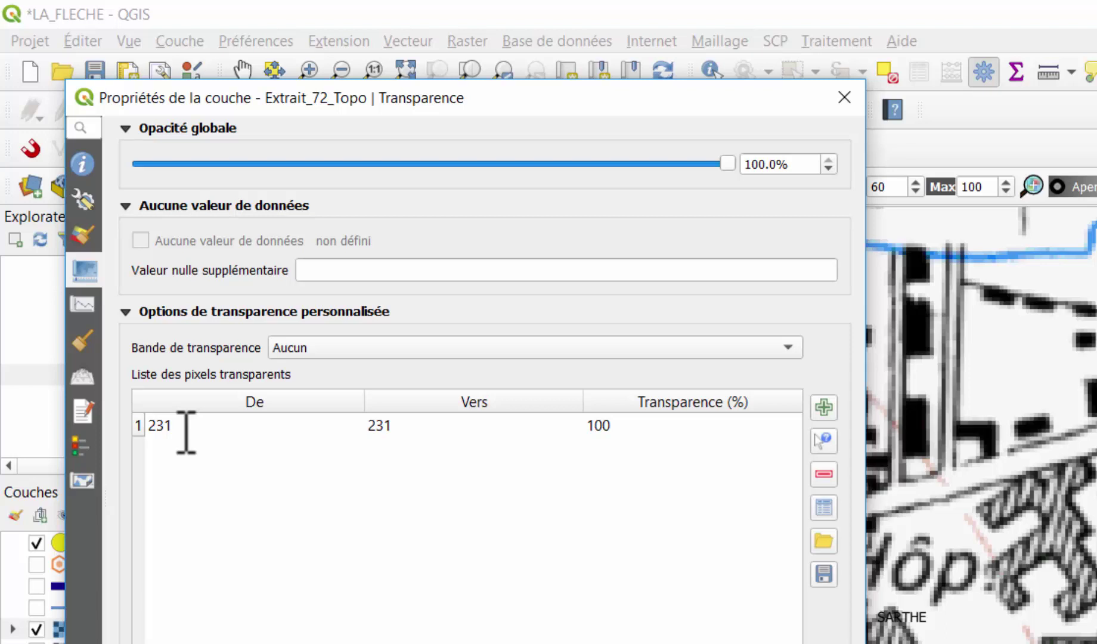
pyautogui.press('Return')
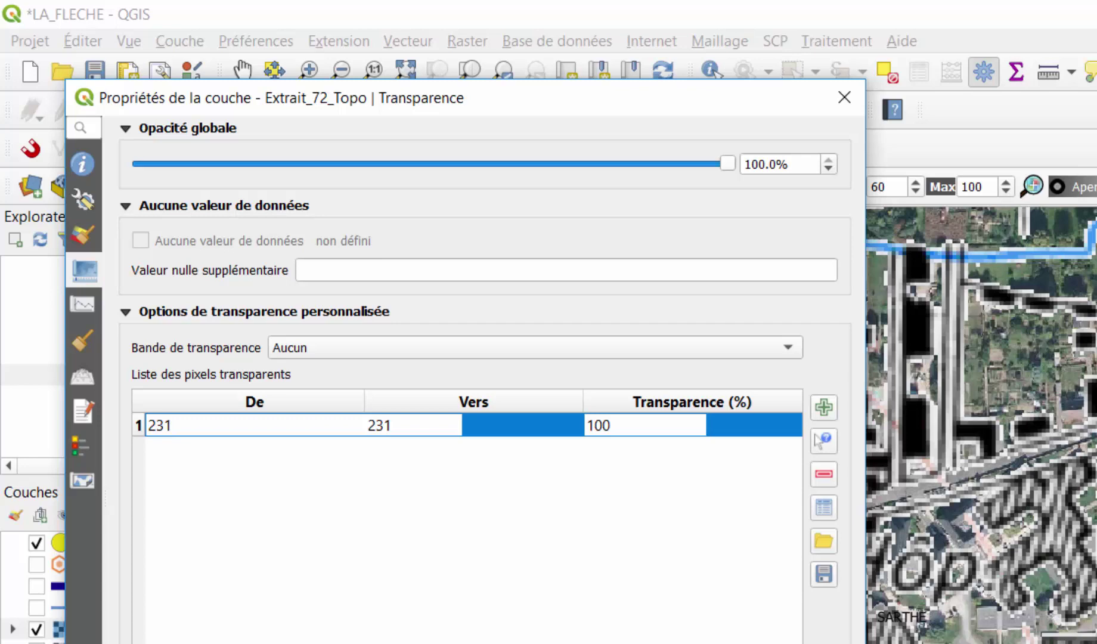
pyautogui.click(1042, 564)
pyautogui.press('Return')
pyautogui.scroll(-2, 769, 566)
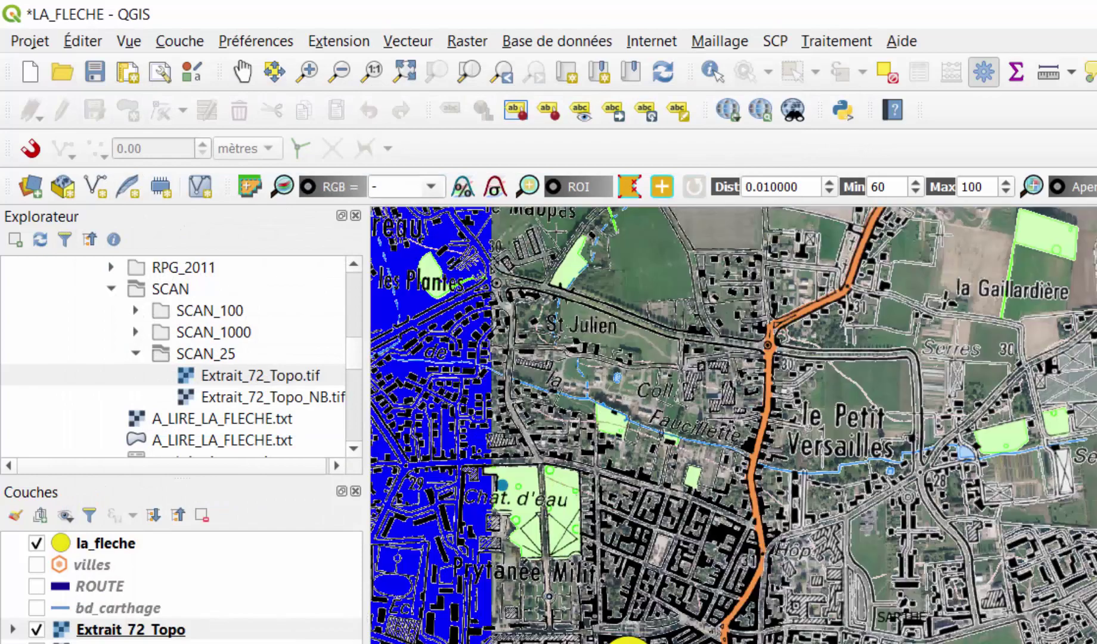
pyautogui.scroll(3, 865, 316)
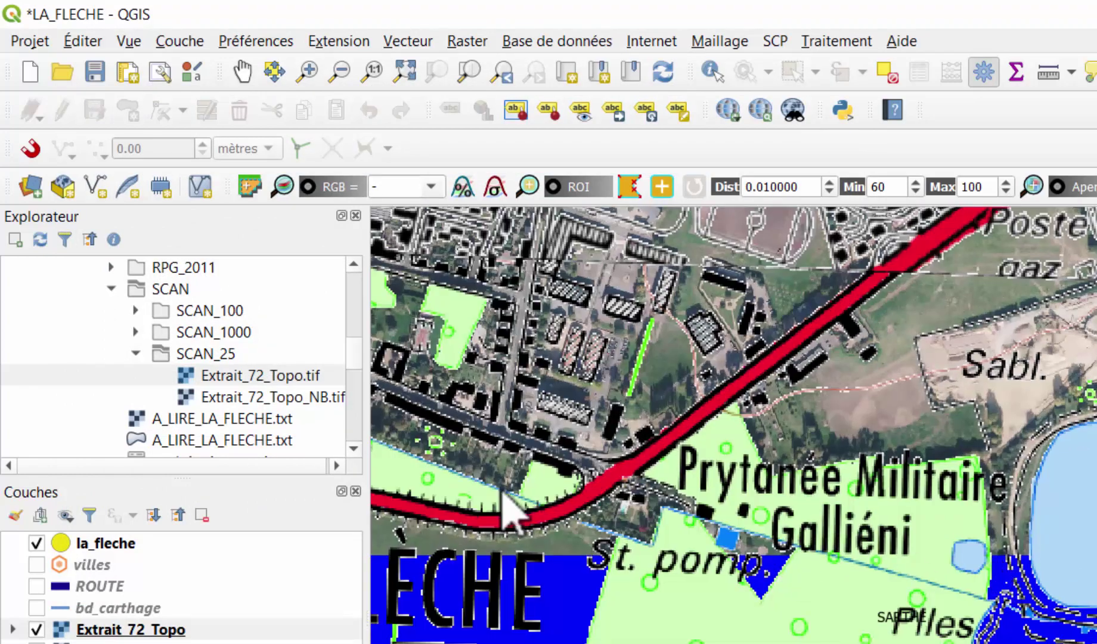
pyautogui.rightClick(246, 375)
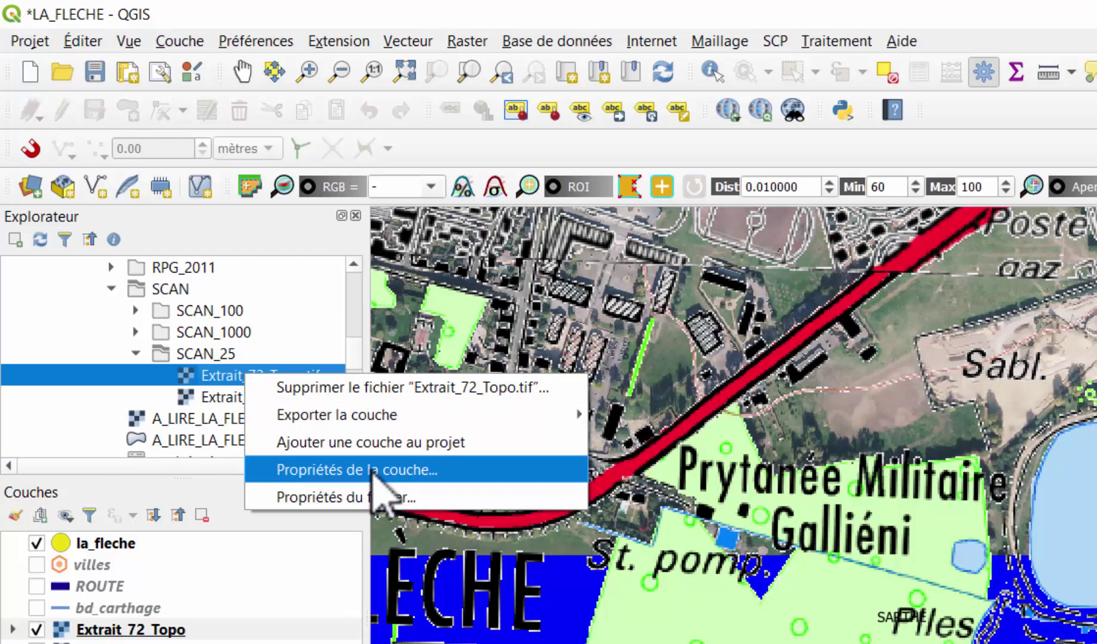
pyautogui.click(373, 470)
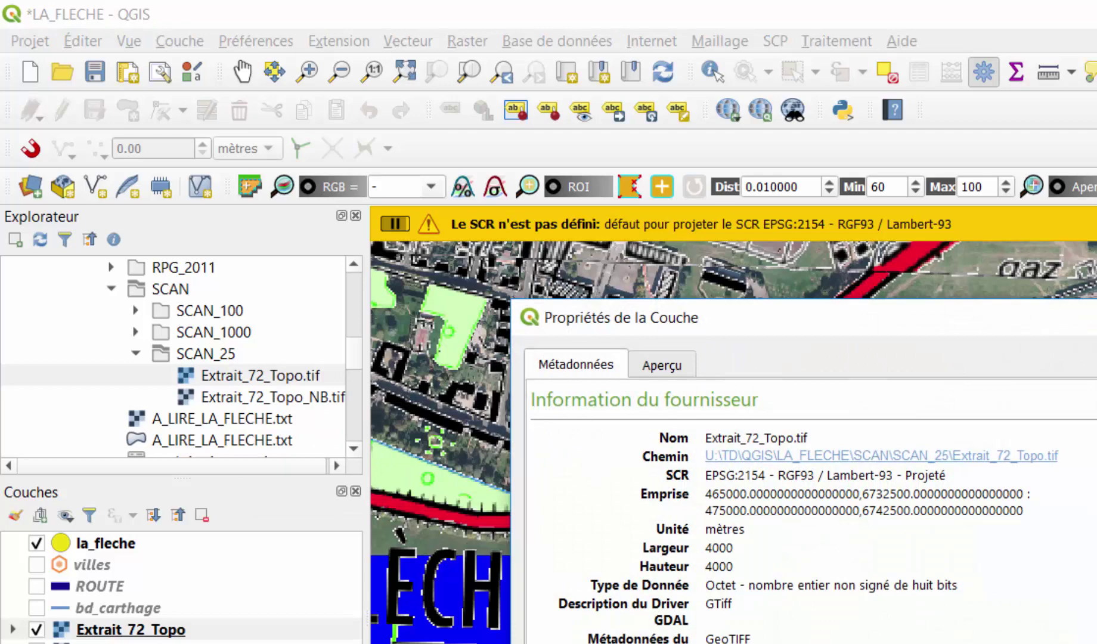
pyautogui.press('Escape')
# Step: Add pixel values 224 (the light green areas) and 223 to Extrait_72_Topo's transparent pixel list at 100% by sampling them on the map
pyautogui.click(161, 630)
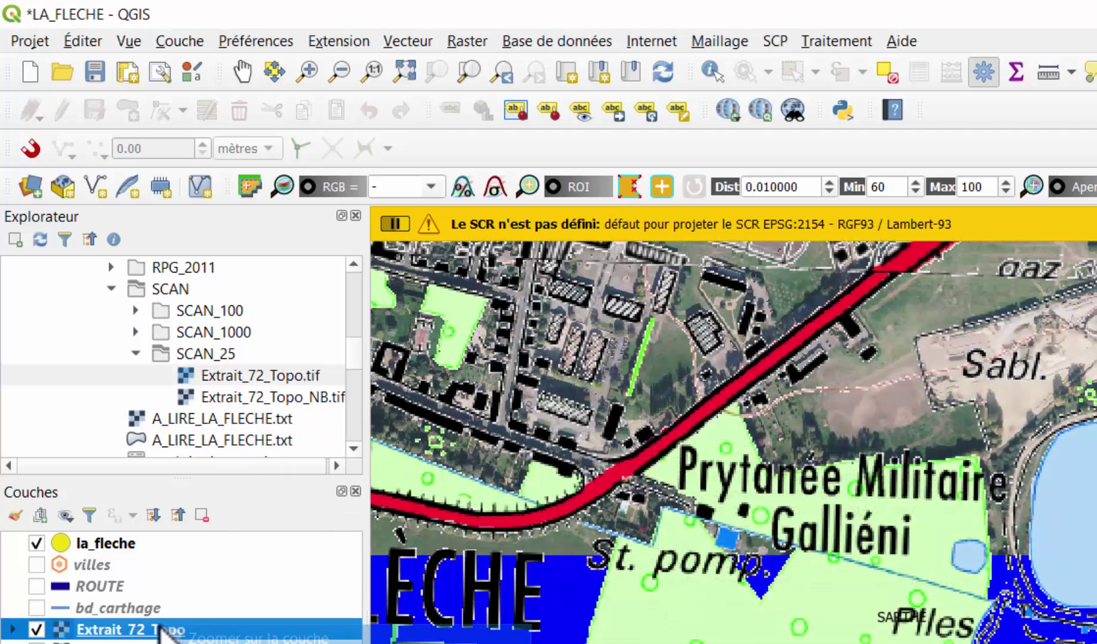
pyautogui.click(373, 643)
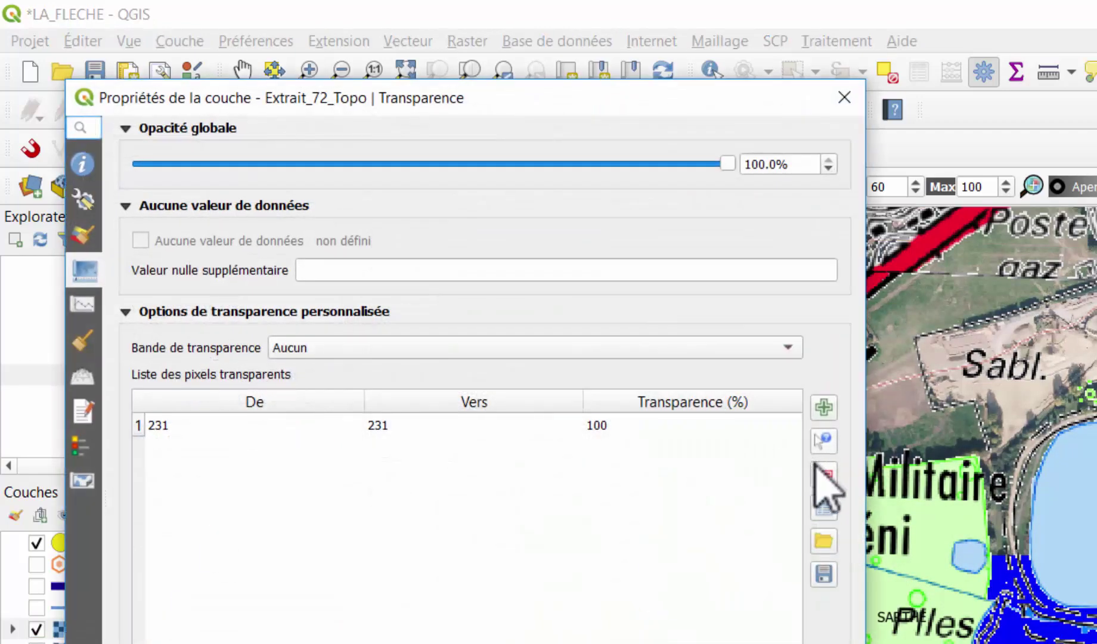
pyautogui.click(825, 440)
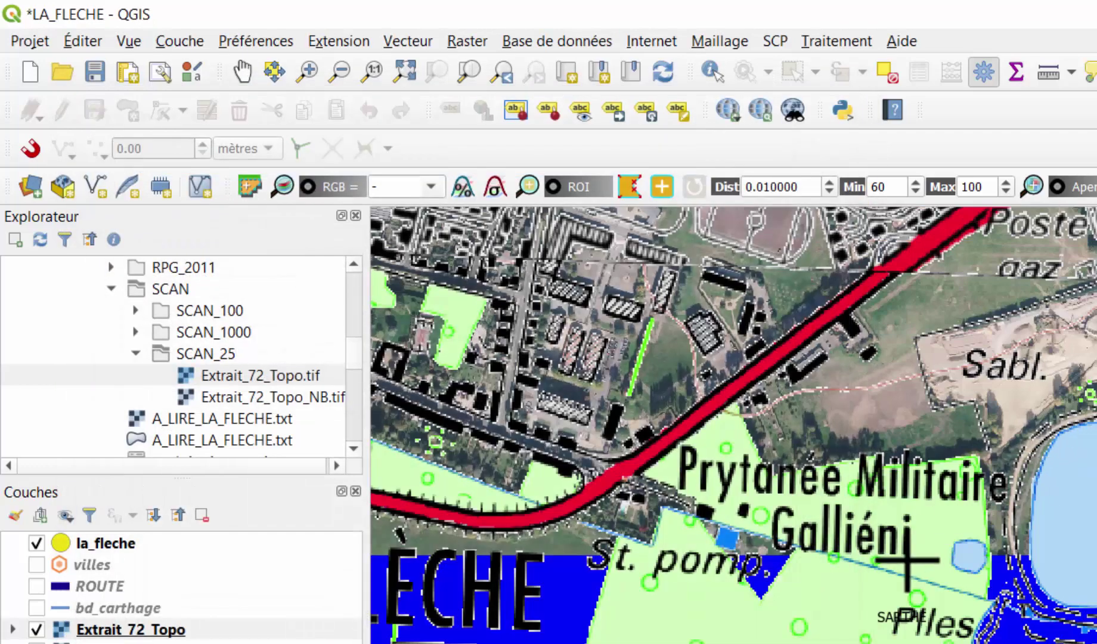
pyautogui.click(960, 526)
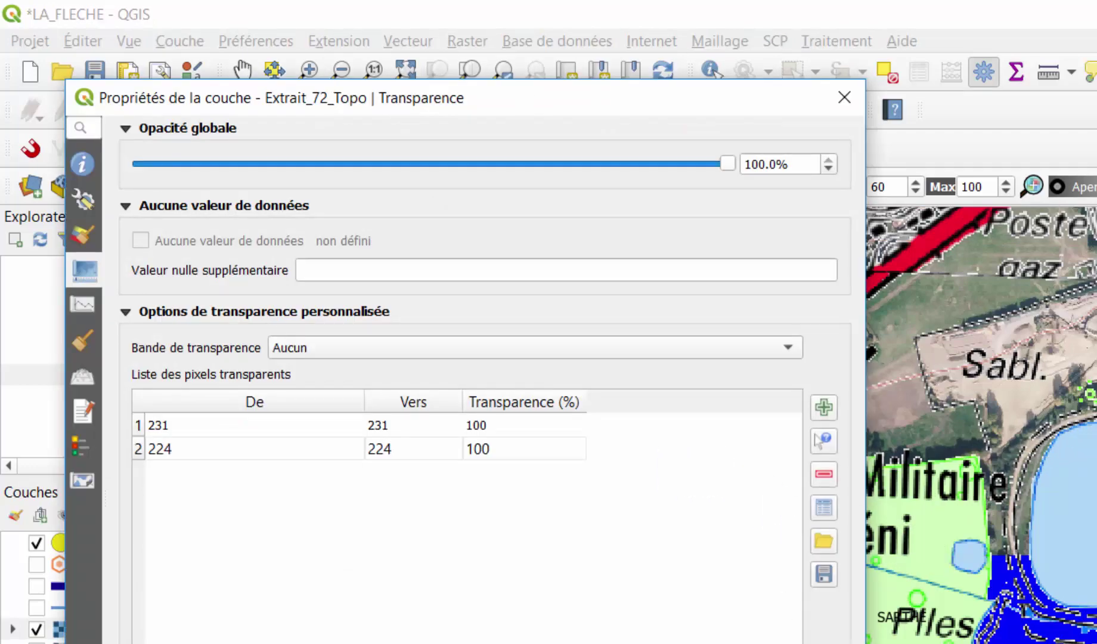
pyautogui.click(824, 440)
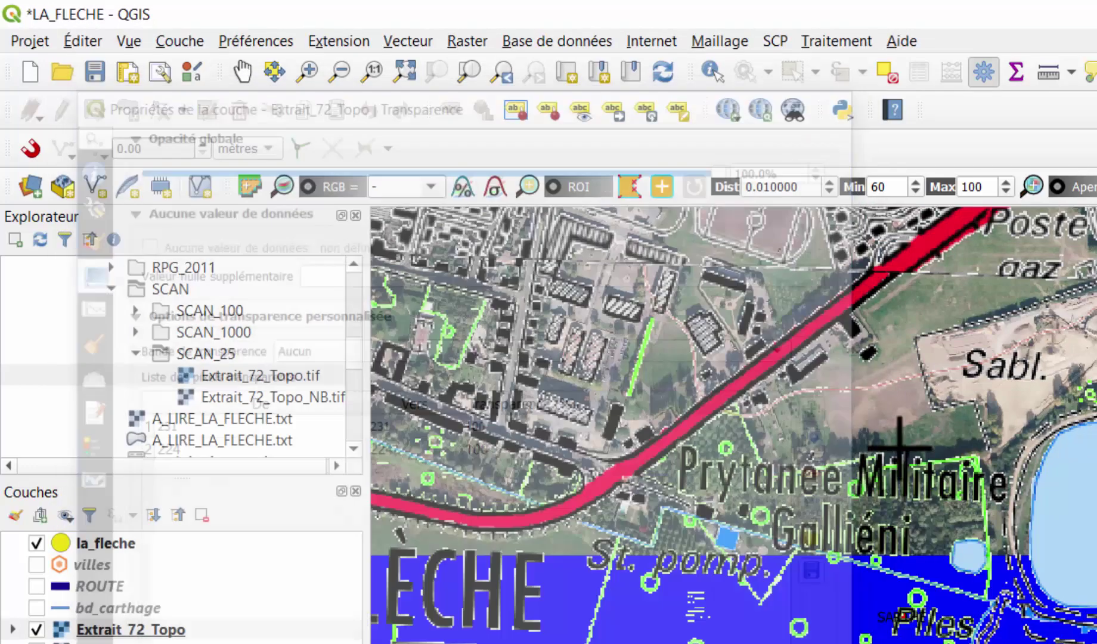
pyautogui.click(837, 456)
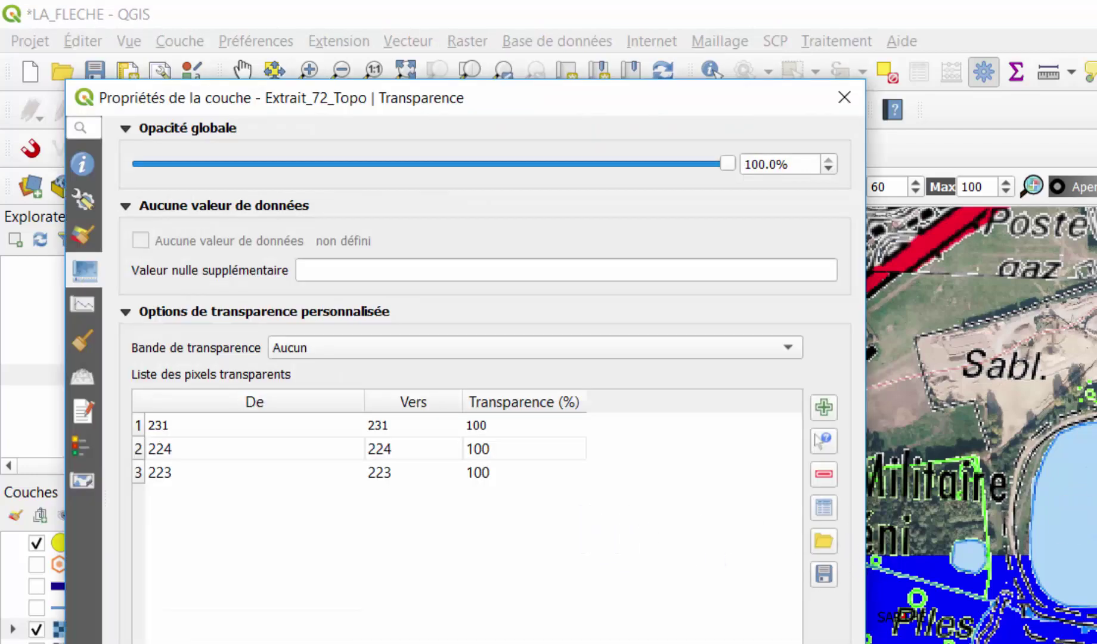
# Step: Confirm Extrait_72_Topo's transparent pixel list and inspect the scan overlaid on the 0468_6740 aerial image across several areas and scales
pyautogui.click(626, 642)
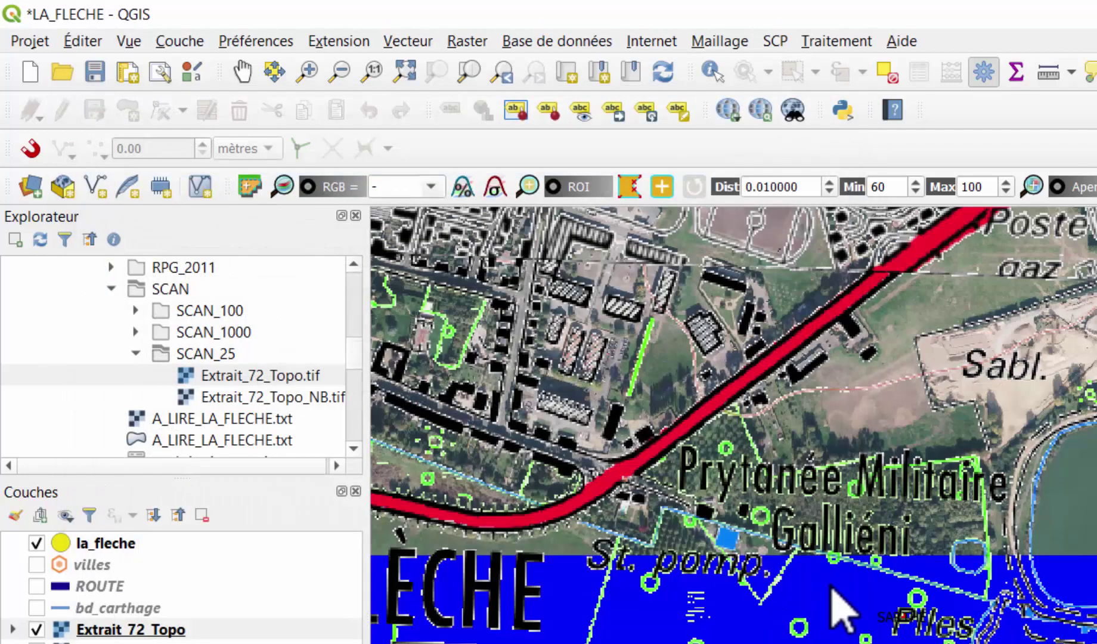
pyautogui.moveTo(884, 319); pyautogui.dragTo(894, 643)
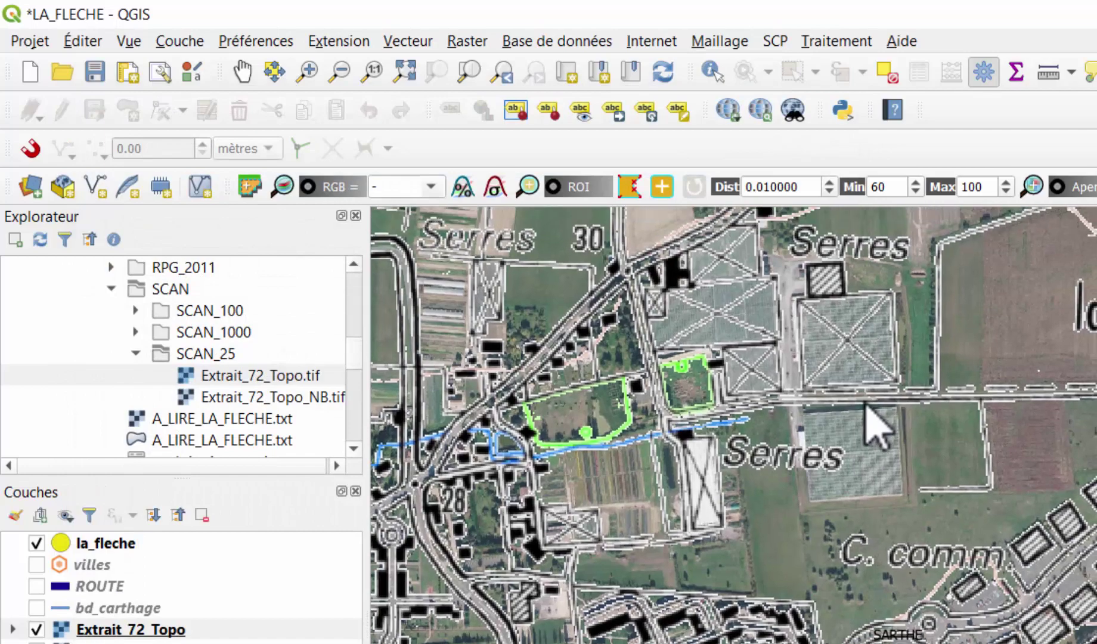
pyautogui.moveTo(874, 416); pyautogui.dragTo(727, 643)
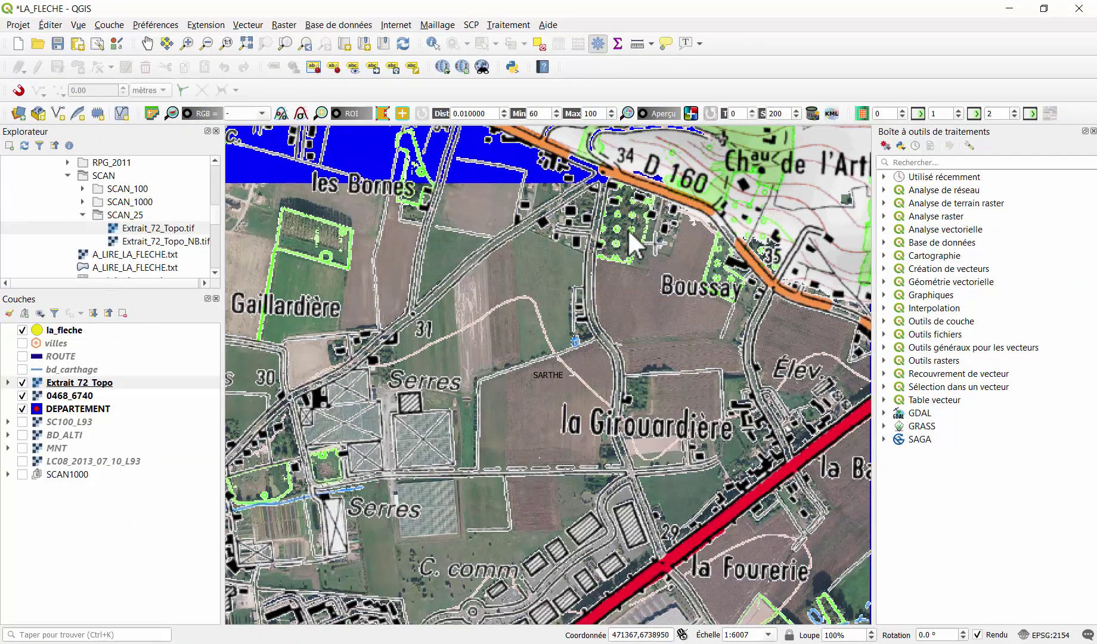
pyautogui.moveTo(629, 231); pyautogui.dragTo(792, 537)
pyautogui.scroll(-1, 791, 537)
pyautogui.moveTo(766, 482); pyautogui.dragTo(747, 376)
pyautogui.scroll(1, 723, 277)
pyautogui.scroll(-1, 512, 262)
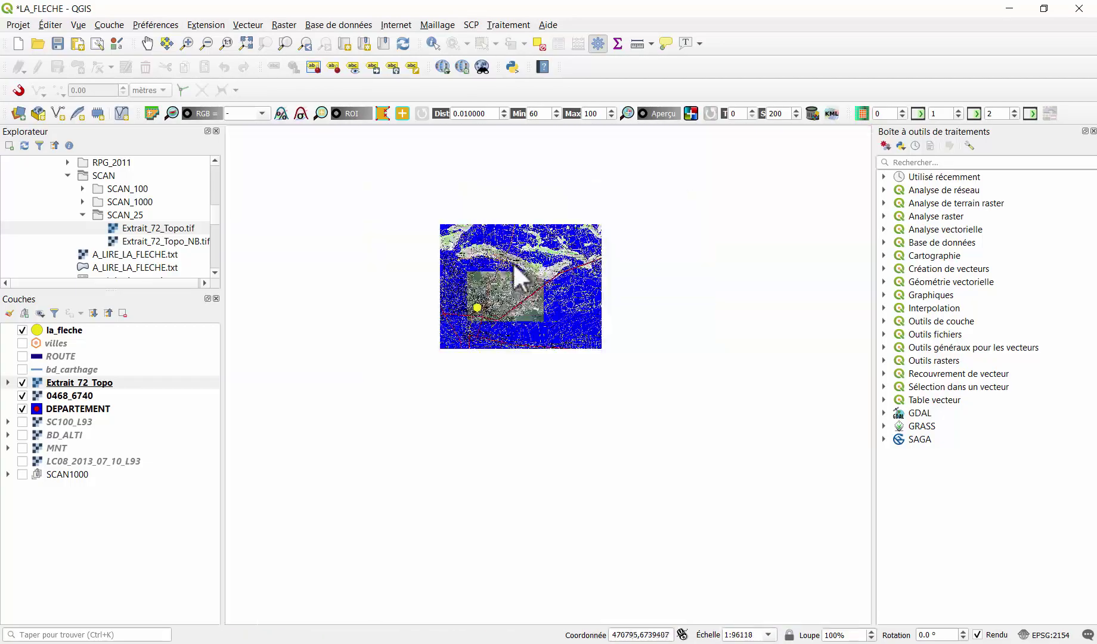
pyautogui.moveTo(543, 337); pyautogui.dragTo(464, 137)
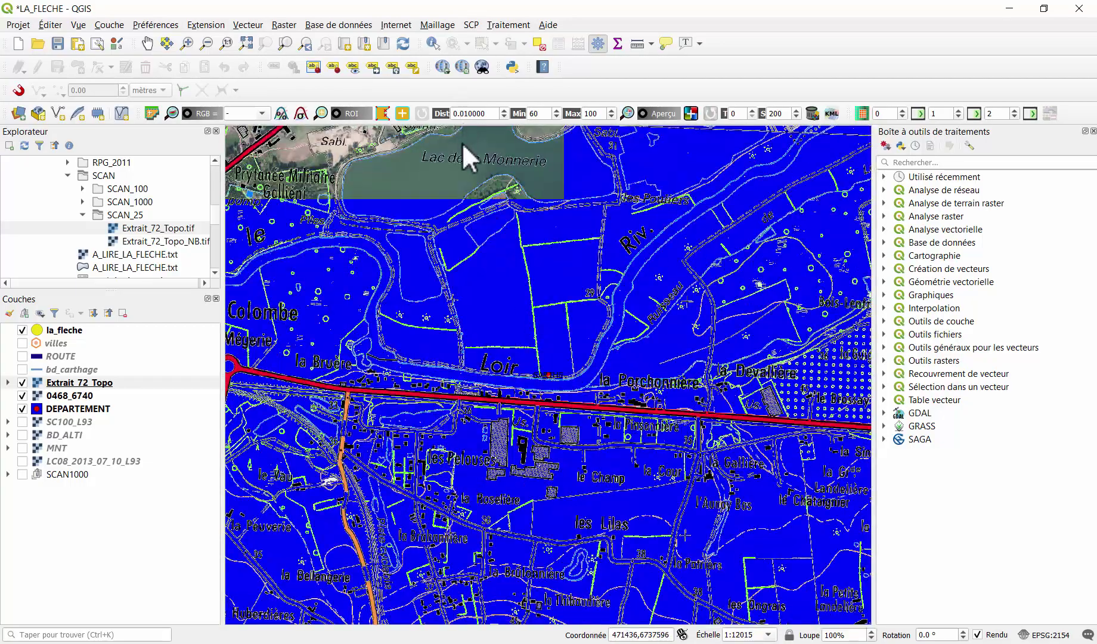
pyautogui.moveTo(490, 179); pyautogui.dragTo(630, 436)
pyautogui.moveTo(434, 188); pyautogui.dragTo(593, 417)
pyautogui.scroll(4, 571, 372)
pyautogui.scroll(-2, 566, 382)
pyautogui.scroll(-1, 566, 382)
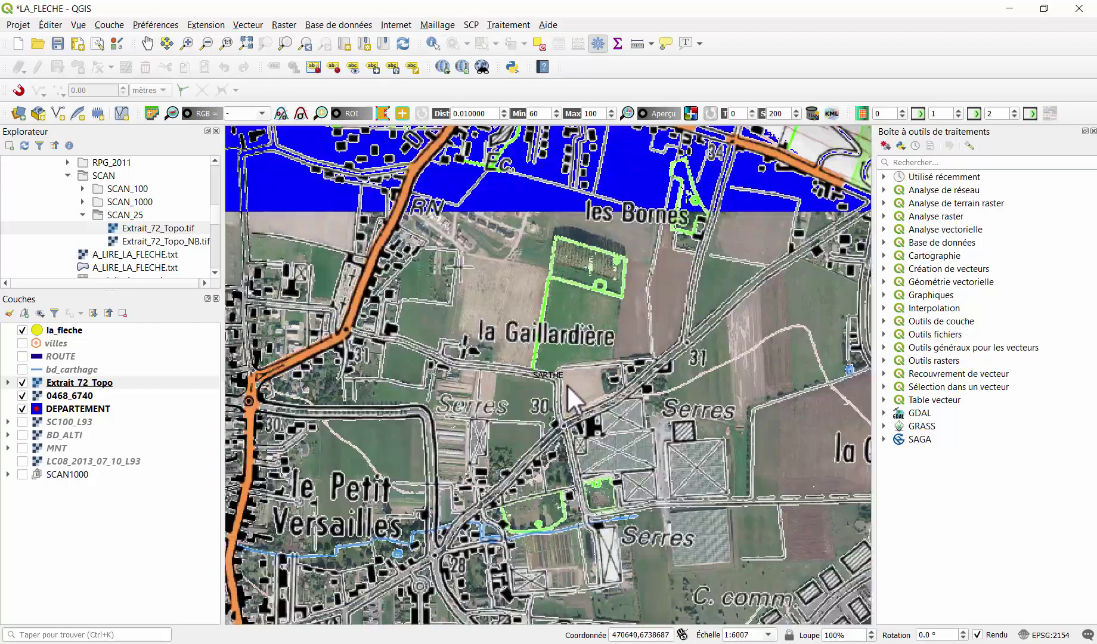
pyautogui.moveTo(491, 381); pyautogui.dragTo(557, 248)
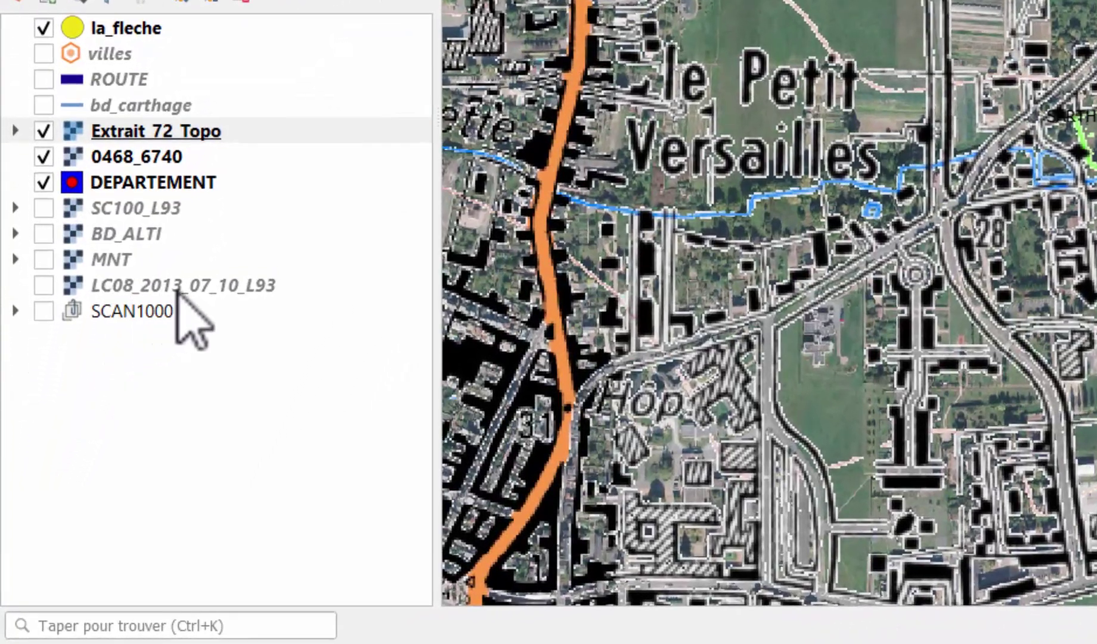
# Step: Show the LC08_2013_07_10_L93 satellite layer and zoom the map to its extent
pyautogui.click(44, 287)
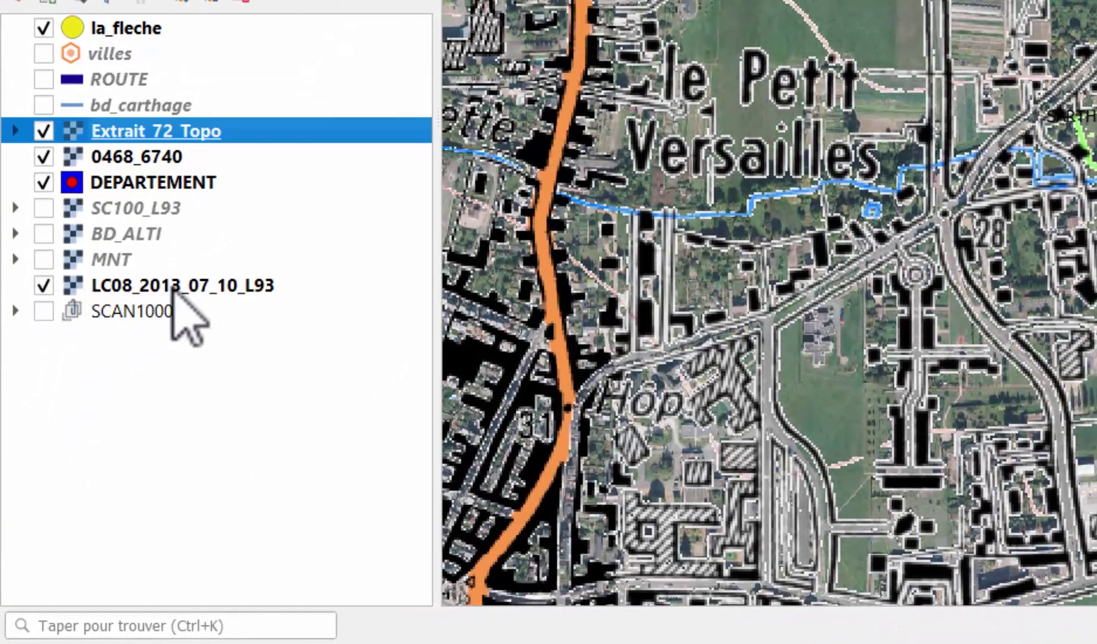
pyautogui.click(176, 286)
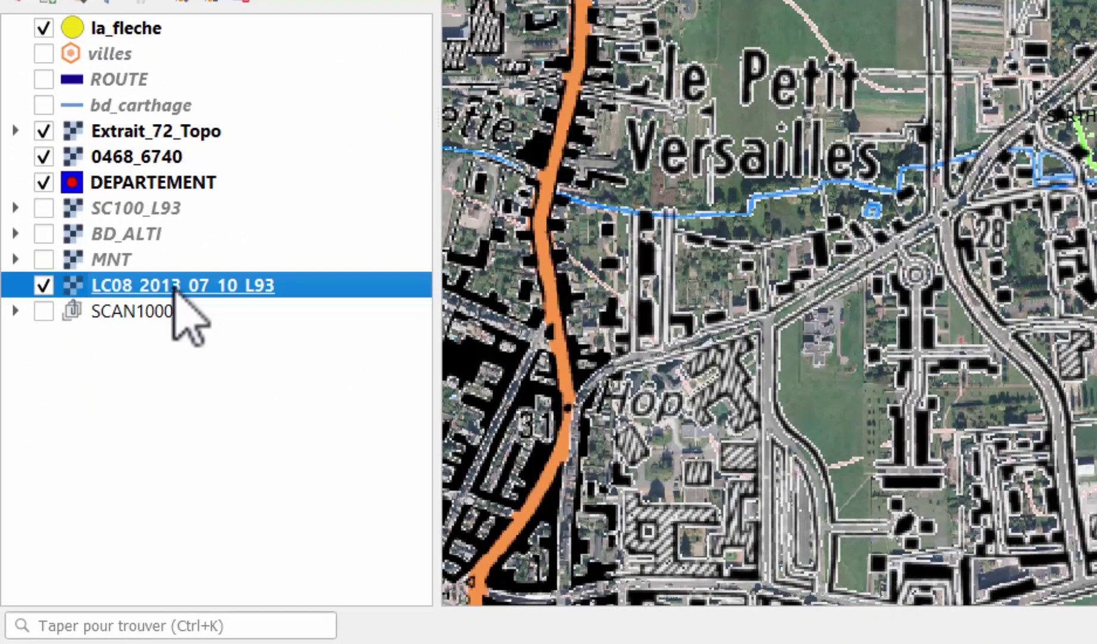
pyautogui.rightClick(174, 287)
pyautogui.click(262, 1)
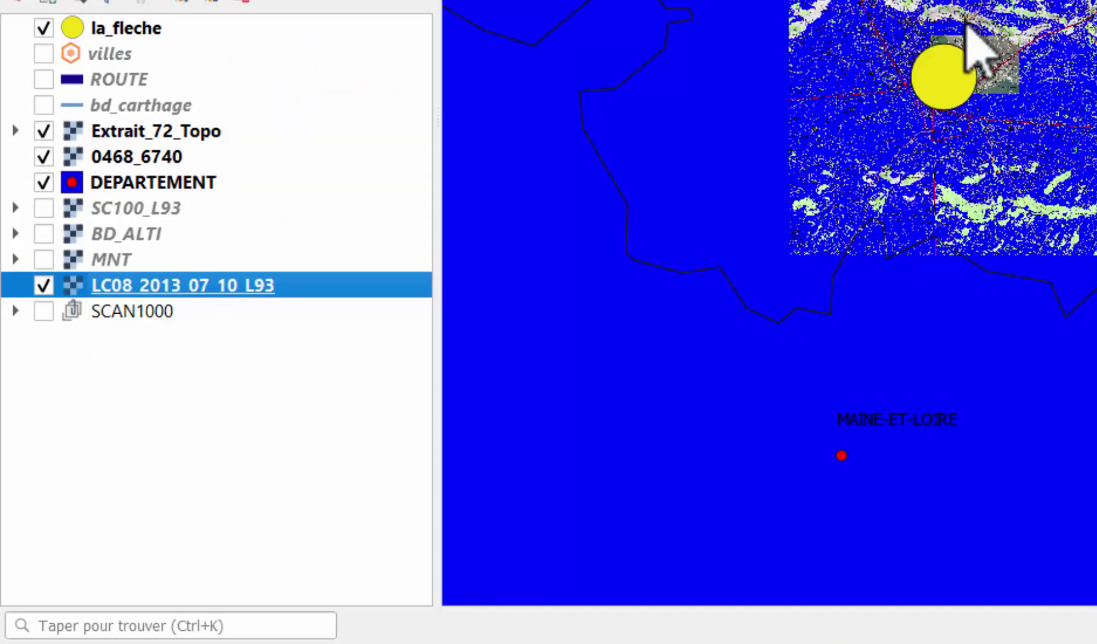
# Step: Hide the DEPARTEMENT, 0468_6740 and Extrait_72_Topo layers so they no longer cover the satellite image
pyautogui.click(44, 181)
pyautogui.click(44, 156)
pyautogui.click(44, 131)
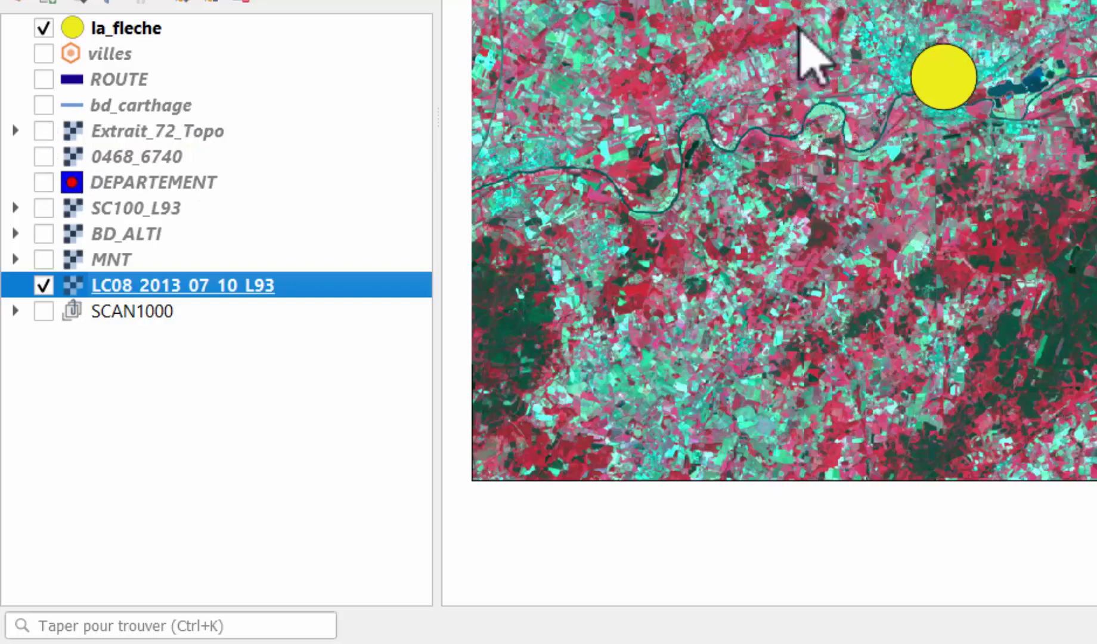
# Step: Examine the colours of the LC08_2013_07_10_L93 satellite image around the la_fleche point at several scales
pyautogui.scroll(3, 984, 40)
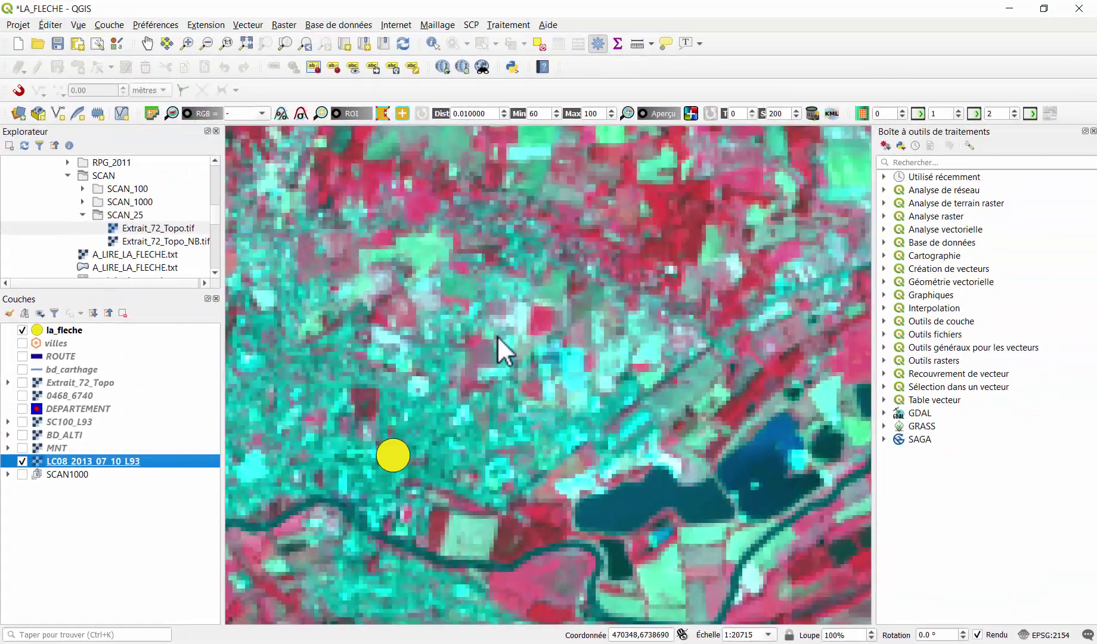
pyautogui.scroll(-1, 498, 334)
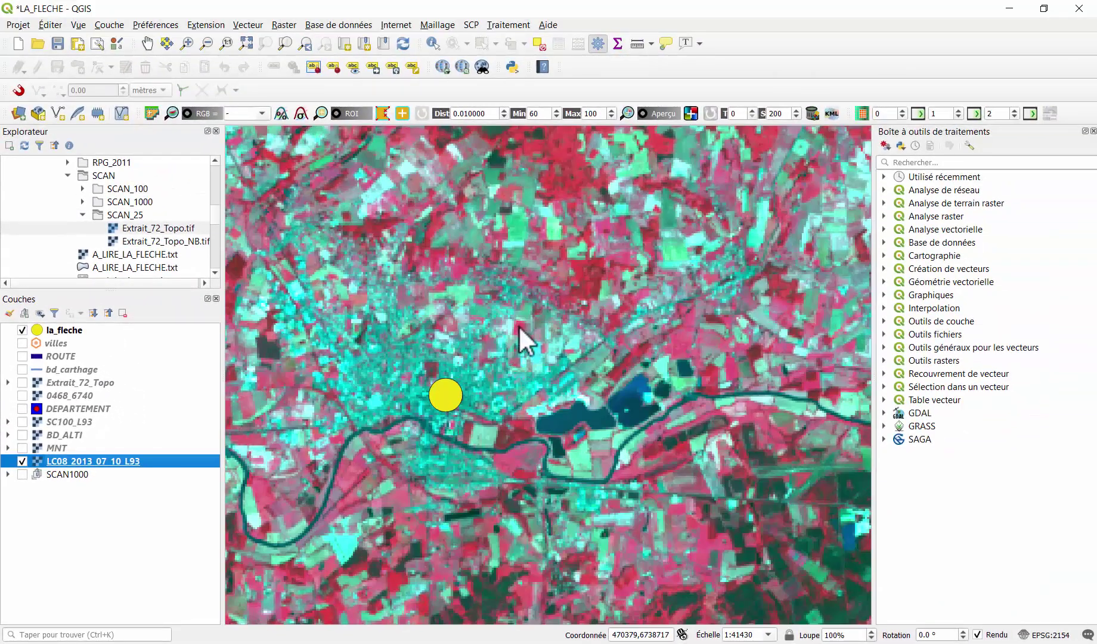
pyautogui.scroll(-1, 648, 288)
pyautogui.moveTo(733, 388); pyautogui.dragTo(614, 239)
pyautogui.moveTo(532, 261); pyautogui.dragTo(628, 417)
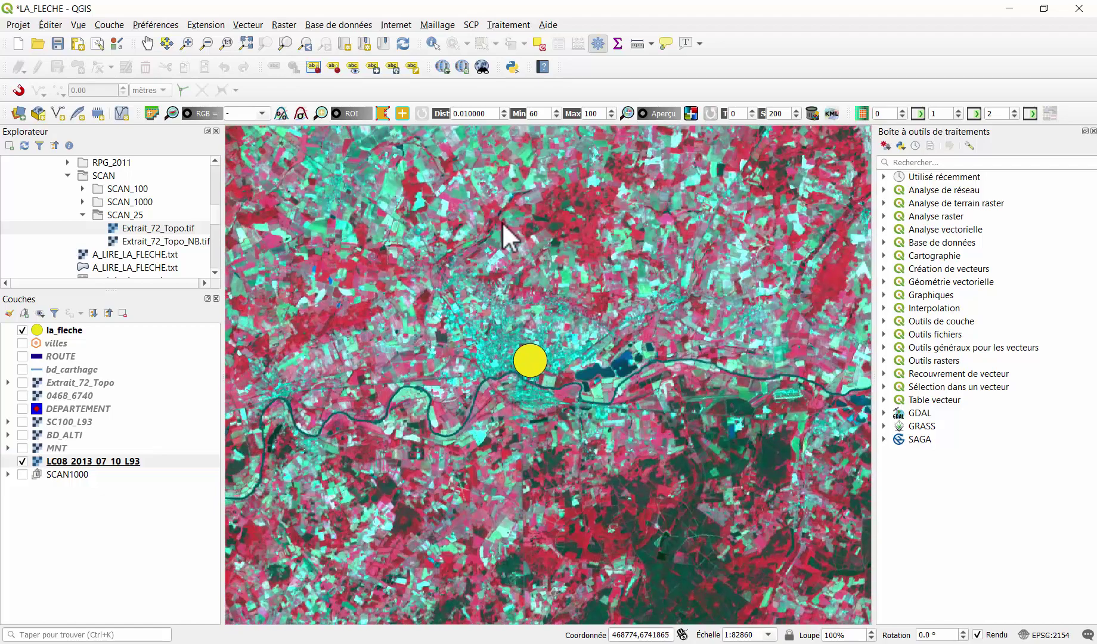
pyautogui.moveTo(502, 222); pyautogui.dragTo(589, 400)
pyautogui.moveTo(397, 263); pyautogui.dragTo(545, 305)
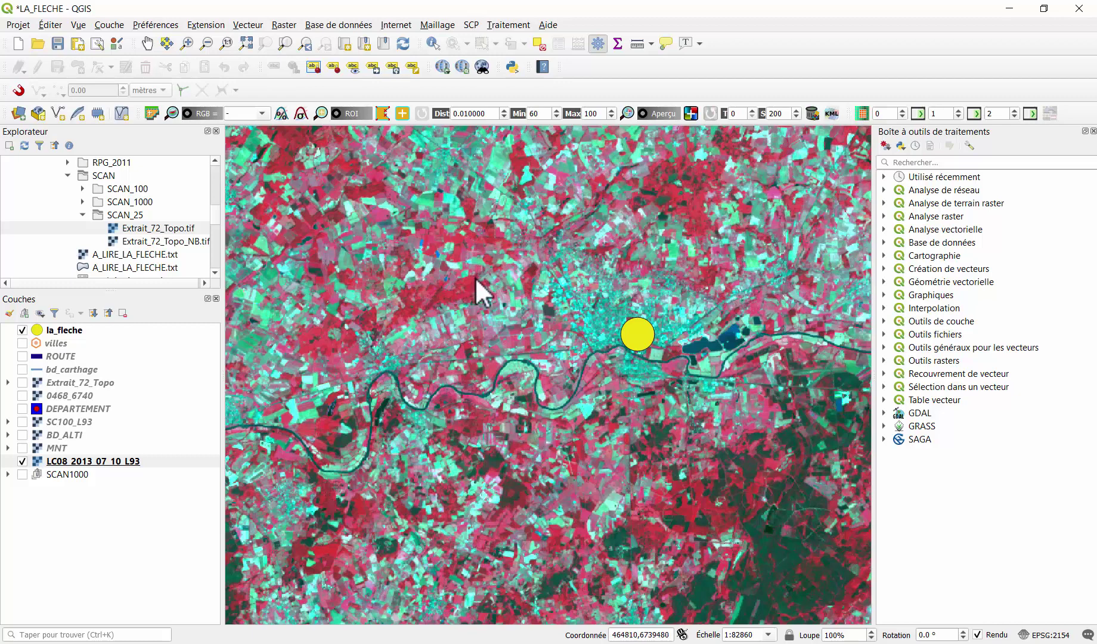
# Step: Open the symbology settings in the properties of the LC08_2013_07_10_L93 layer
pyautogui.click(147, 463)
pyautogui.rightClick(147, 462)
pyautogui.click(203, 454)
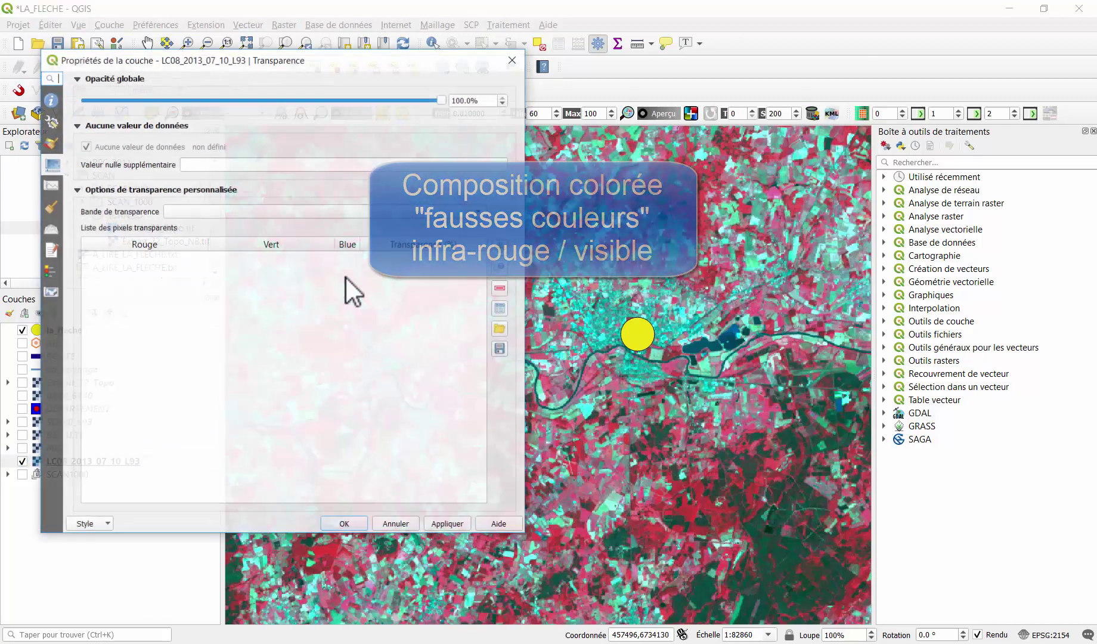
pyautogui.moveTo(200, 62); pyautogui.dragTo(397, 93)
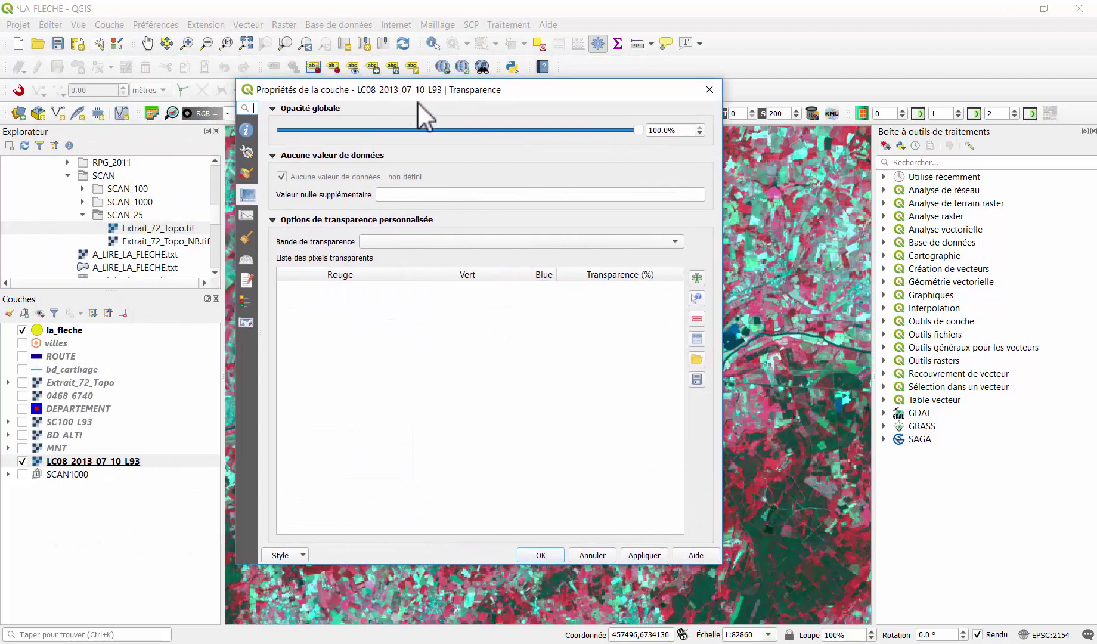
pyautogui.click(249, 173)
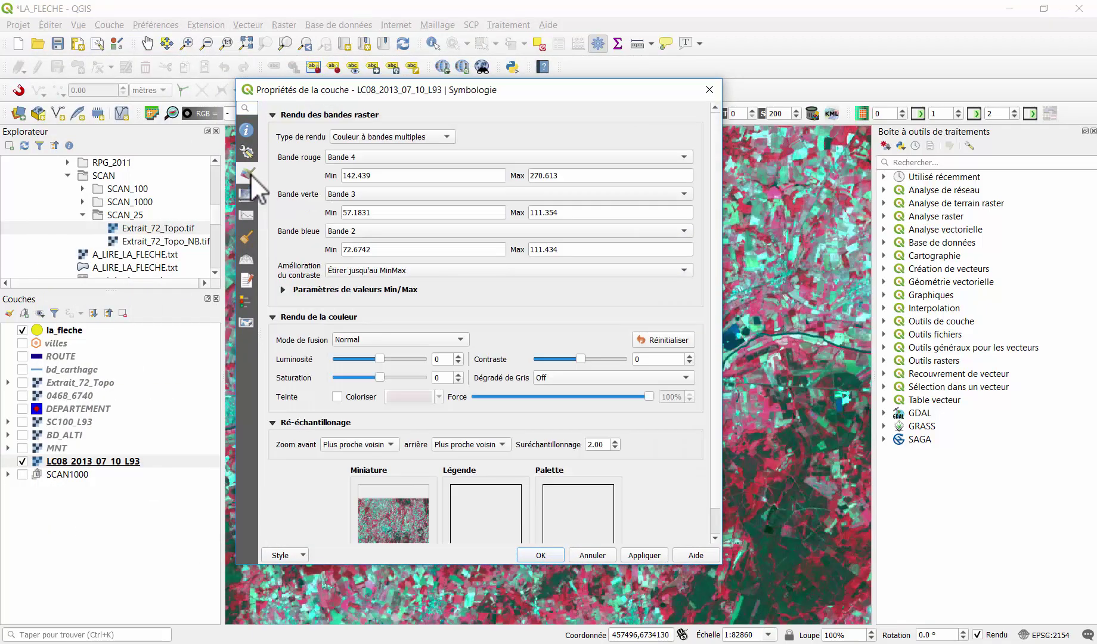
# Step: Review the available render types and red band choices, keeping Couleur à bandes multiples and Bande 4
pyautogui.click(445, 137)
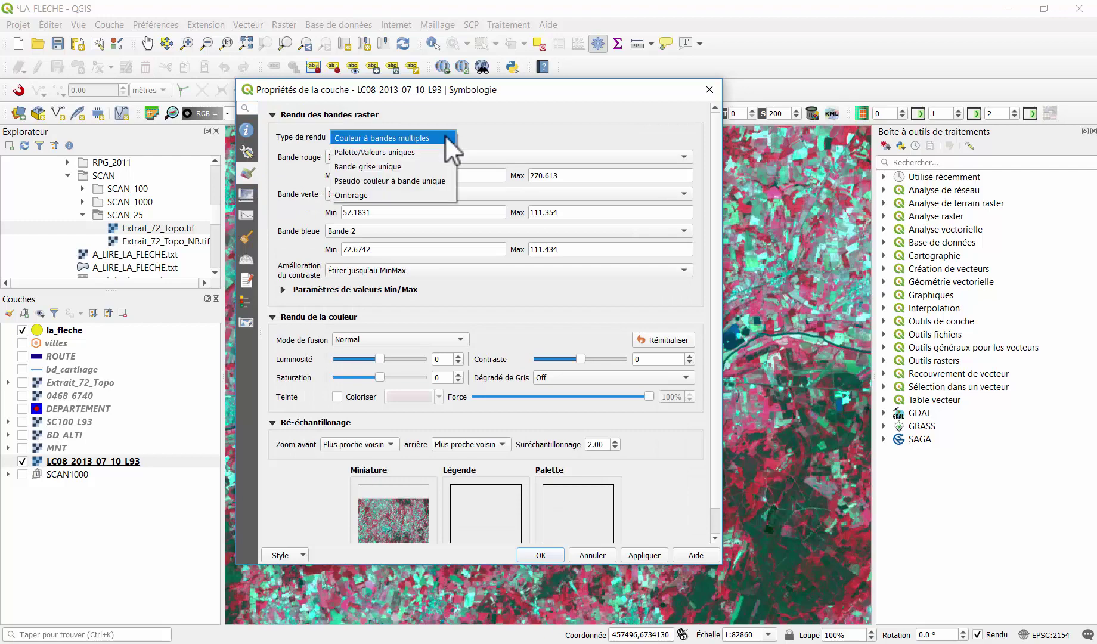
pyautogui.click(417, 139)
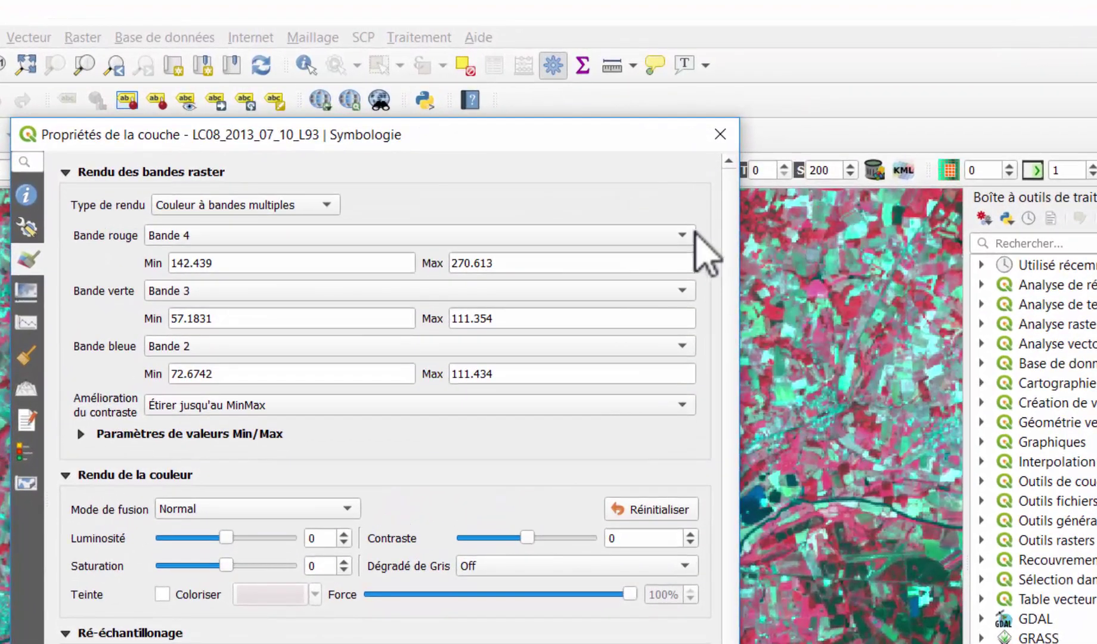
pyautogui.click(682, 214)
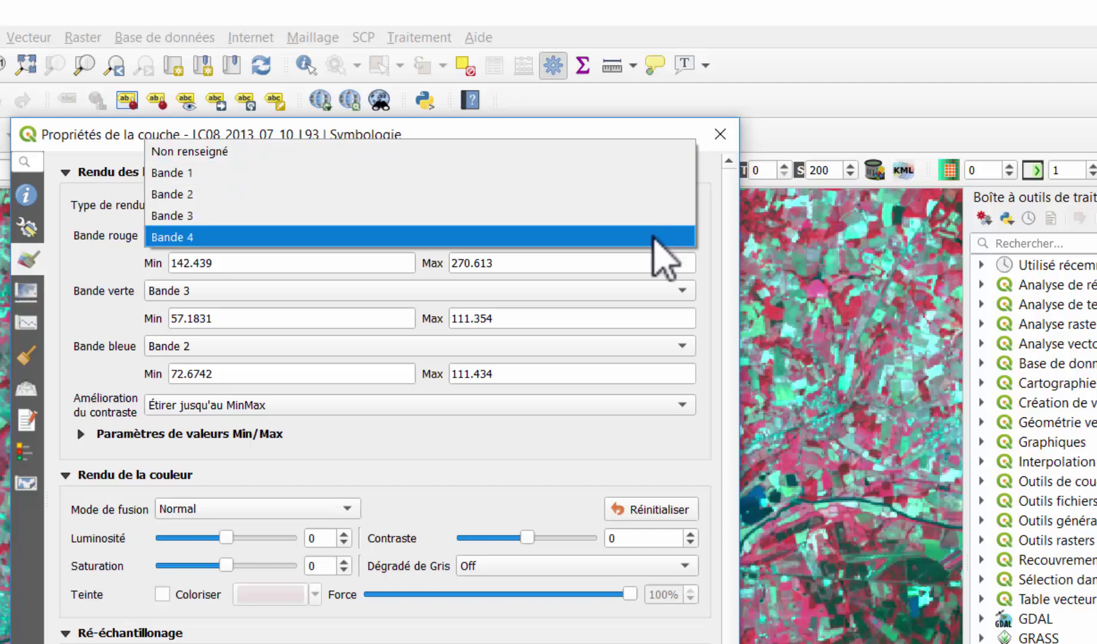
pyautogui.click(724, 242)
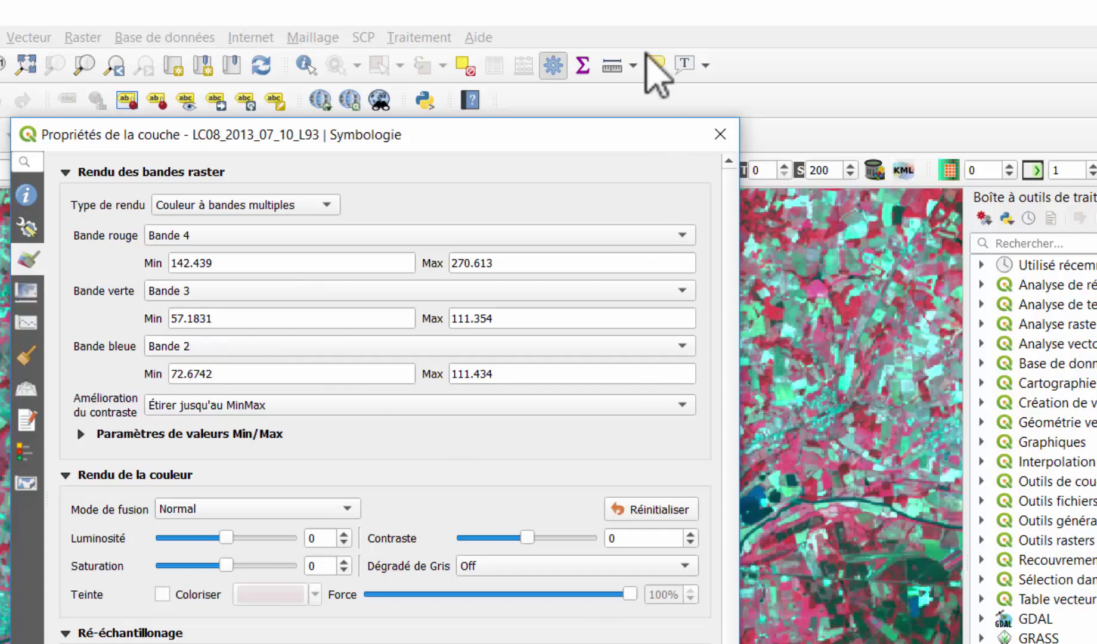
# Step: Close the layer properties and examine how forests, fields, water and built-up areas appear in the false-colour satellite image
pyautogui.moveTo(612, 138); pyautogui.dragTo(80, 179)
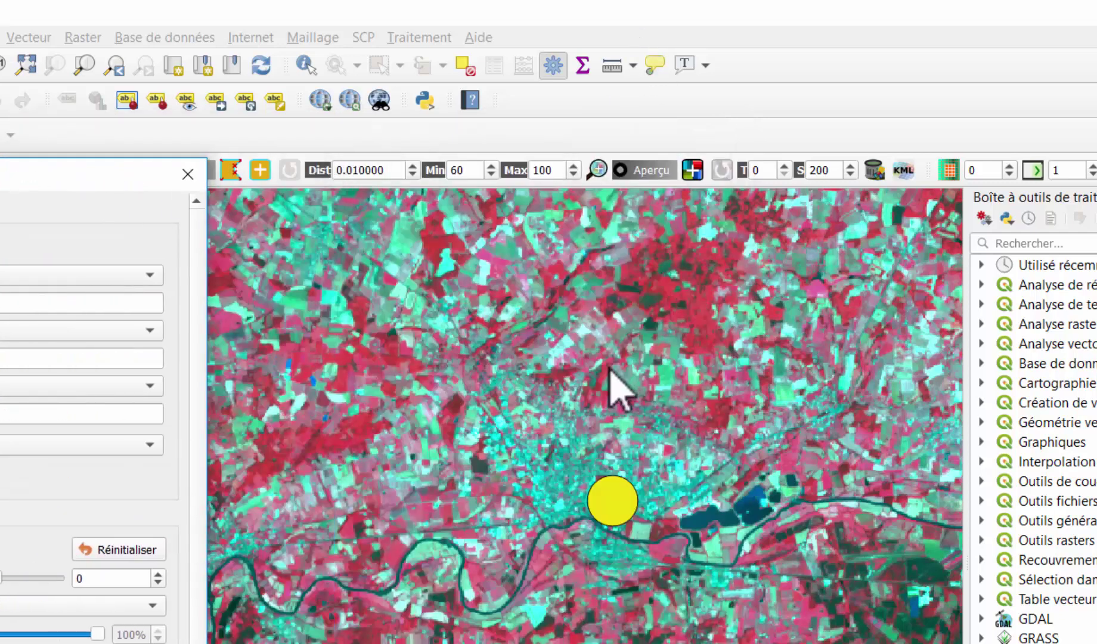
pyautogui.click(613, 501)
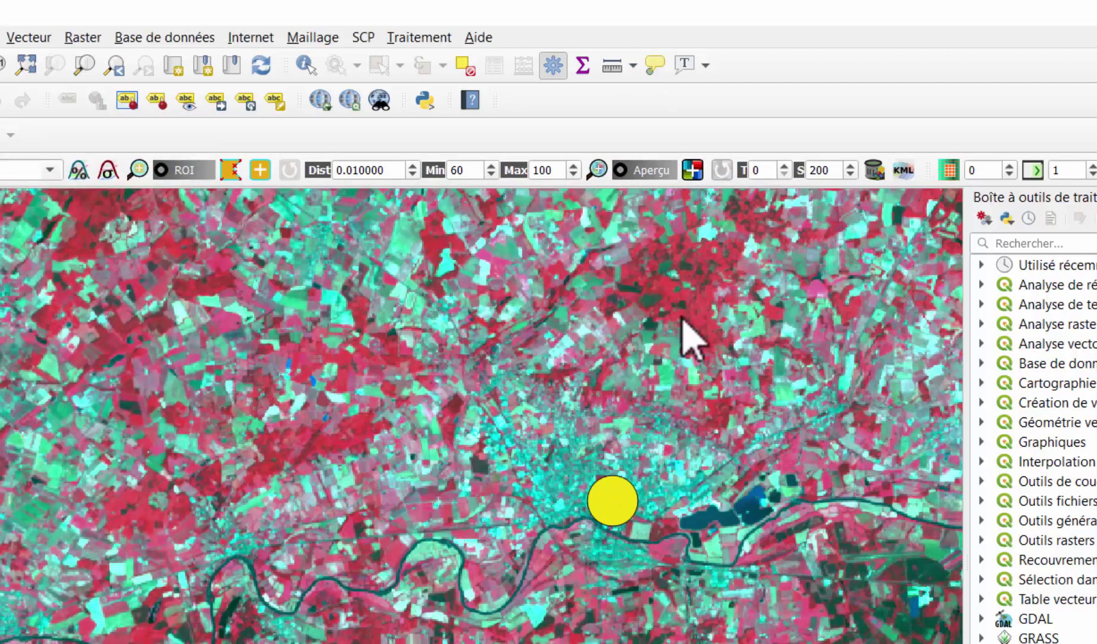
pyautogui.scroll(2, 691, 337)
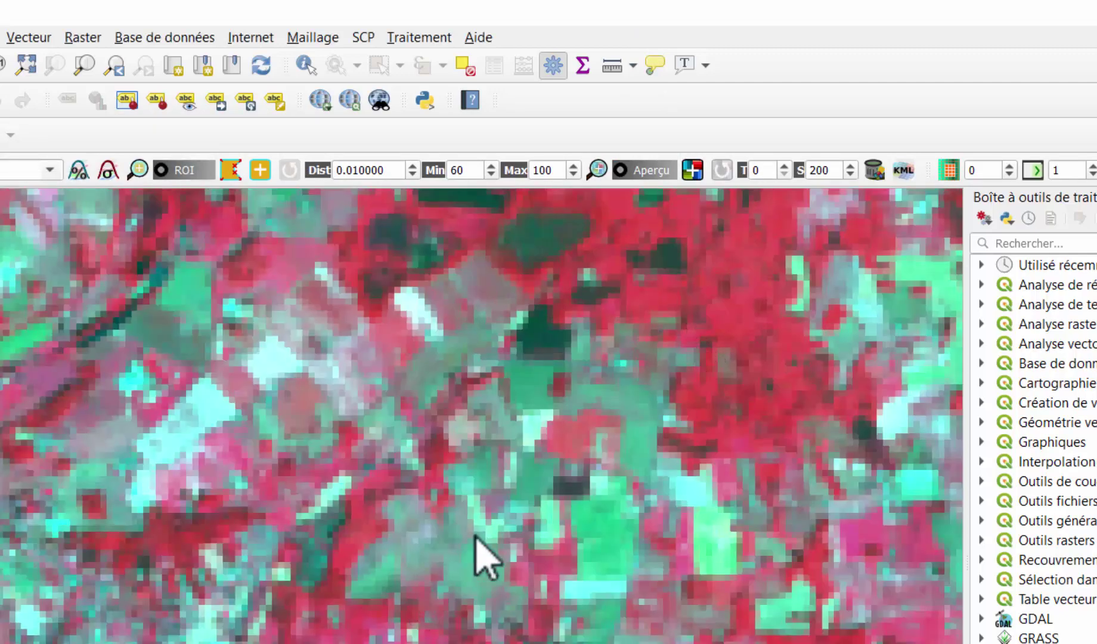
pyautogui.moveTo(627, 470); pyautogui.dragTo(552, 605)
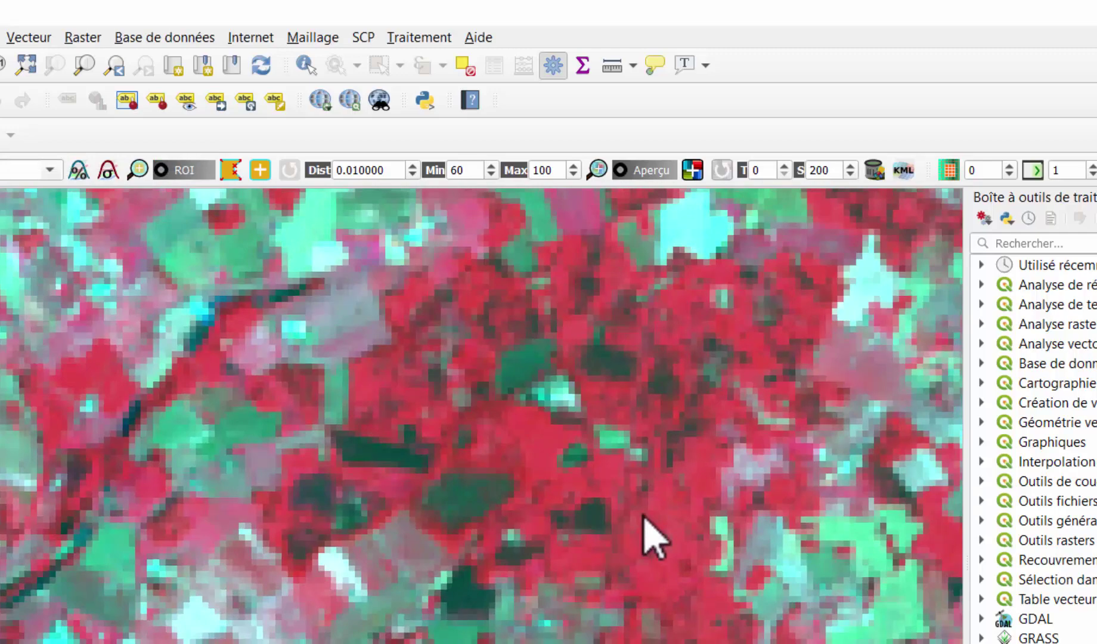
pyautogui.scroll(-1, 680, 530)
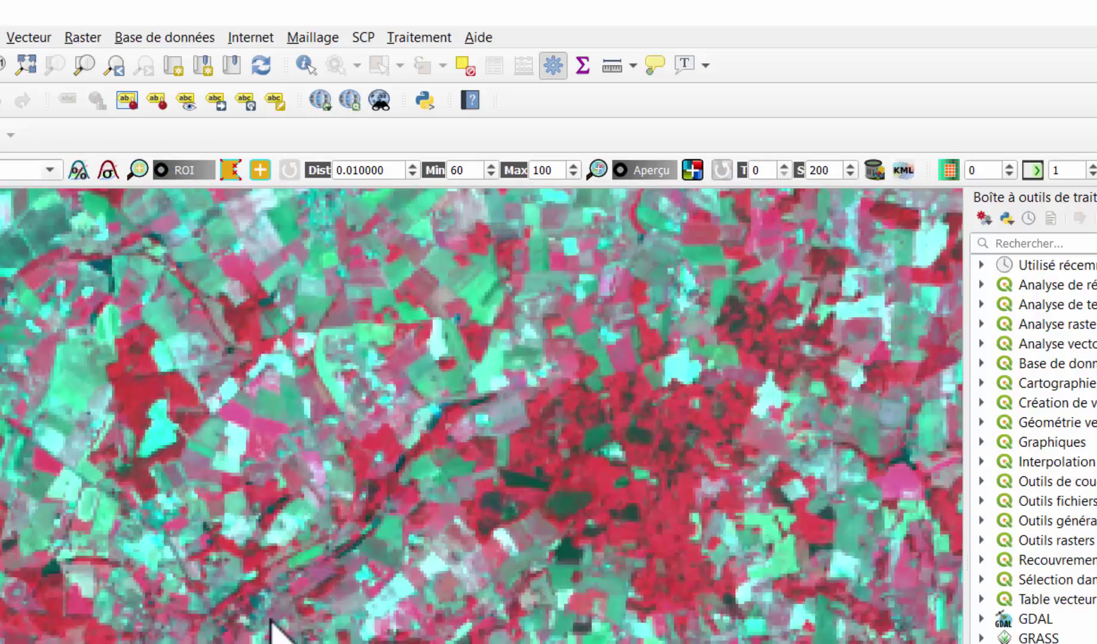
pyautogui.scroll(-1, 362, 534)
pyautogui.scroll(-1, 514, 436)
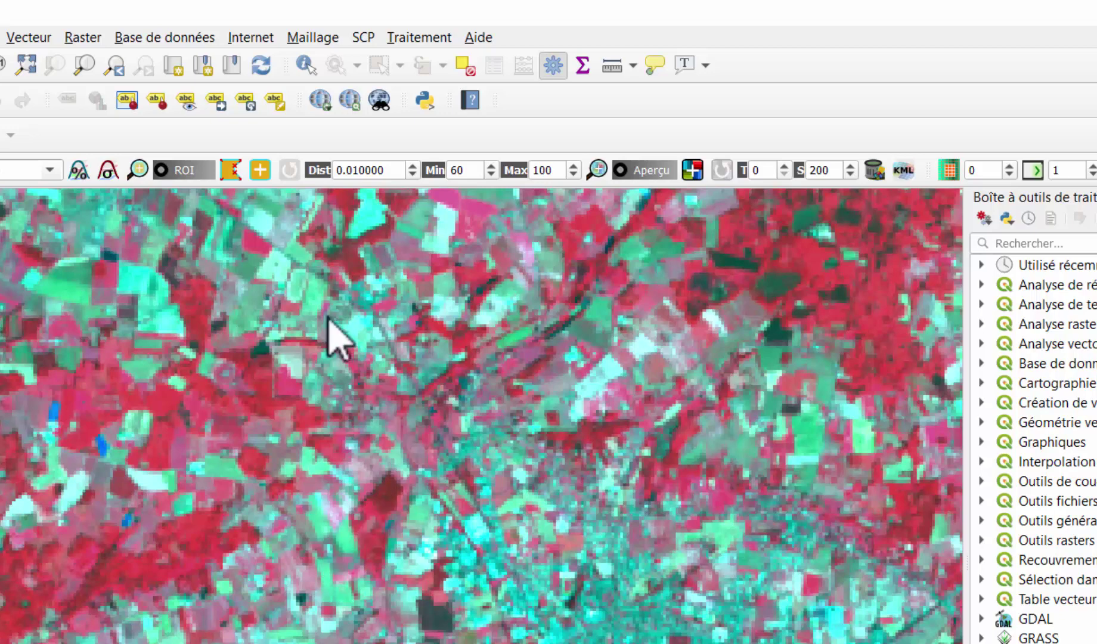
pyautogui.scroll(-2, 333, 421)
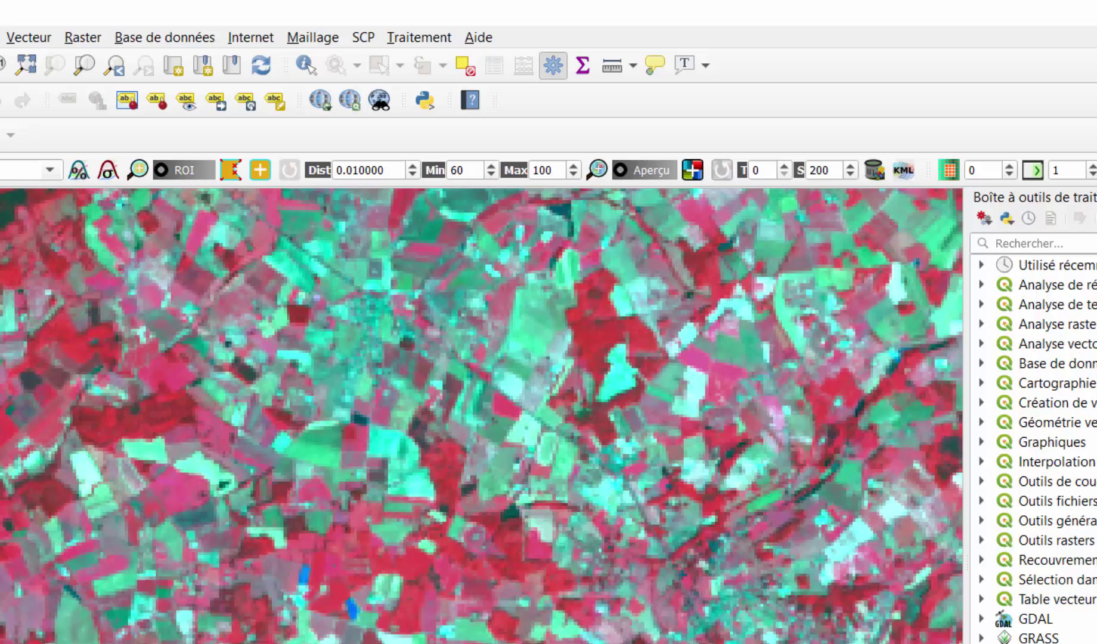
# Step: Reopen LC08_2013_07_10_L93's symbology and assign Bande 3 to red, Bande 2 to green and Bande 1 to blue
pyautogui.rightClick(0, 307)
pyautogui.click(0, 643)
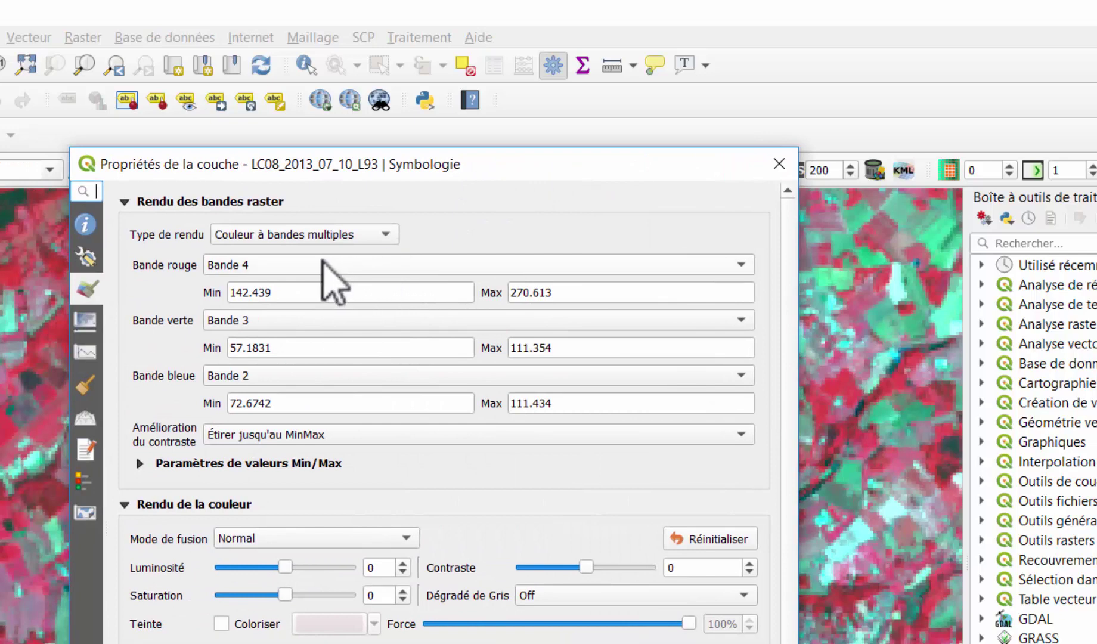
pyautogui.click(310, 264)
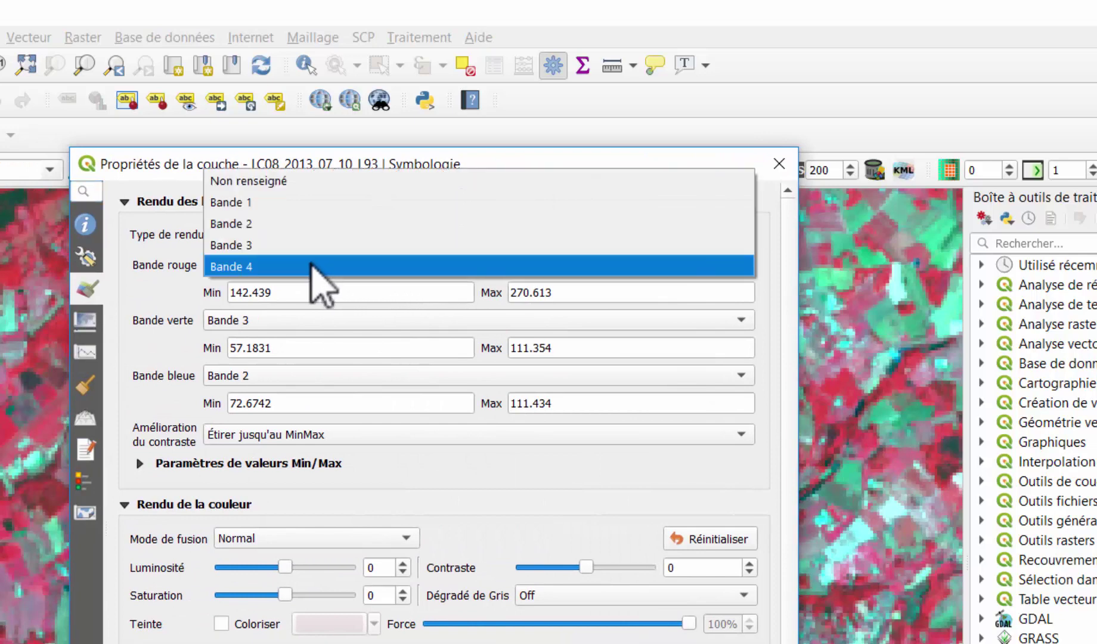
pyautogui.click(276, 244)
pyautogui.click(263, 320)
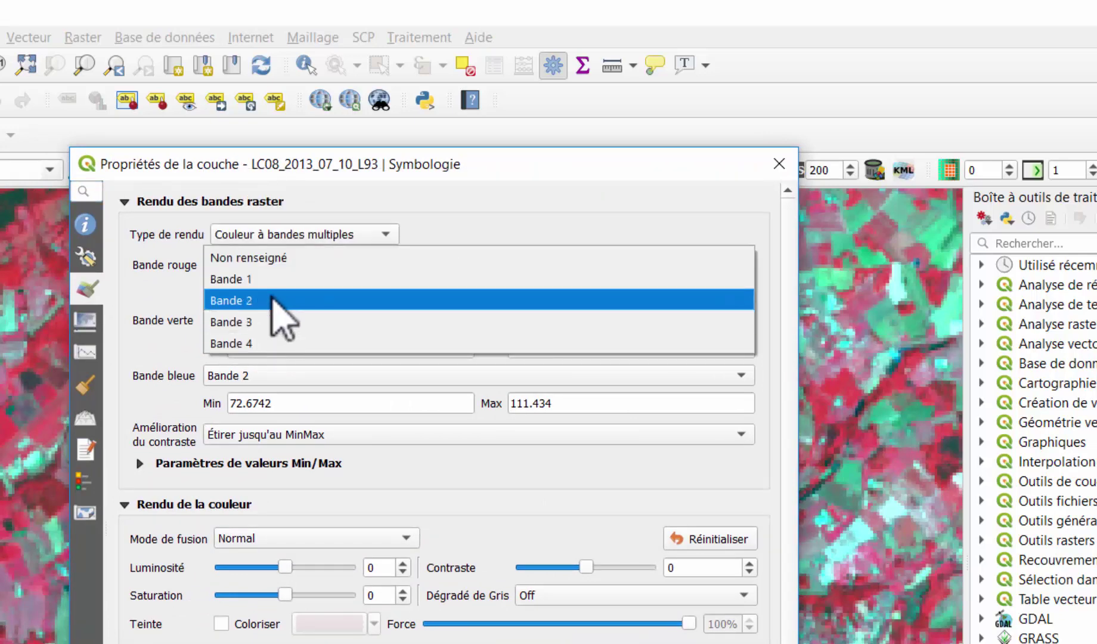
pyautogui.click(273, 300)
pyautogui.click(271, 376)
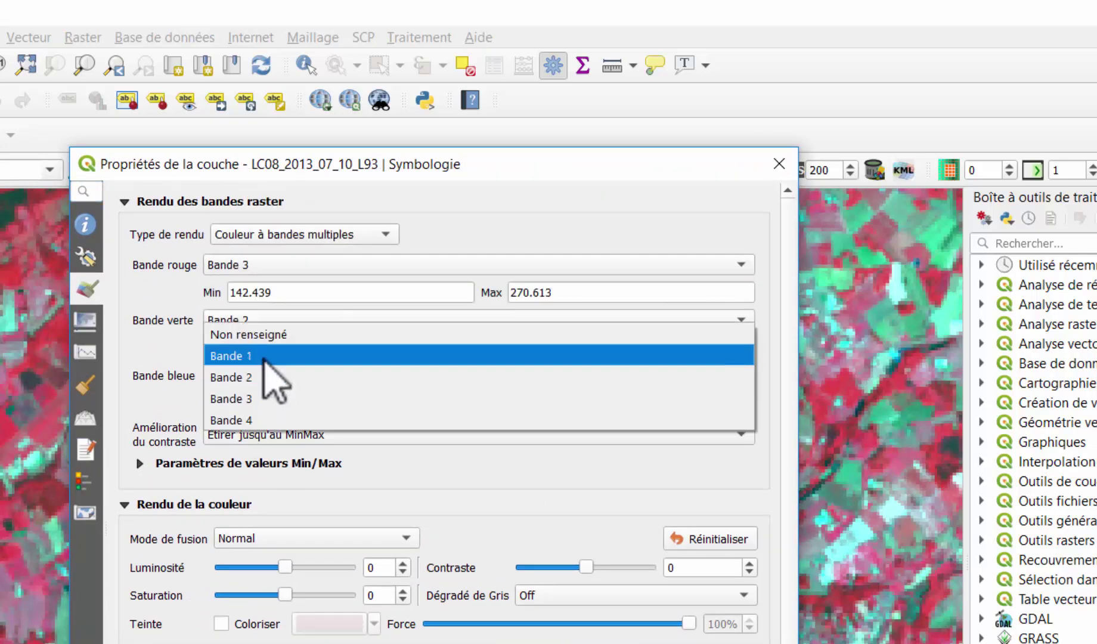
pyautogui.click(263, 357)
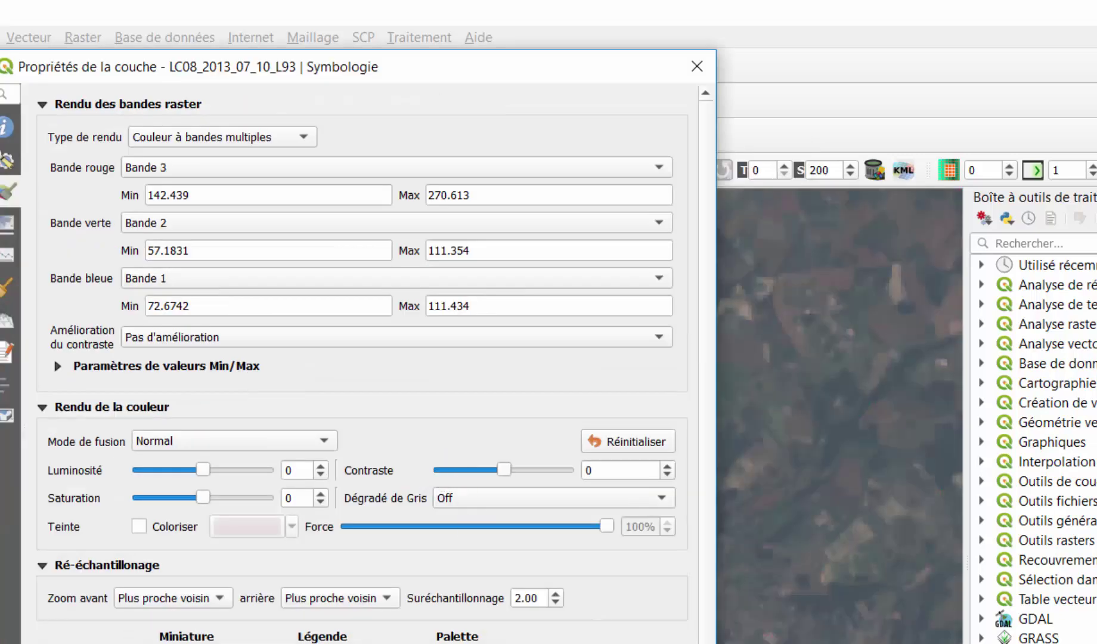
# Step: Apply the LC08_2013_07_10_L93 symbology with contrast enhancement set to Pas d'amélioration and examine the rendered image
pyautogui.press('Return')
pyautogui.scroll(5, 551, 417)
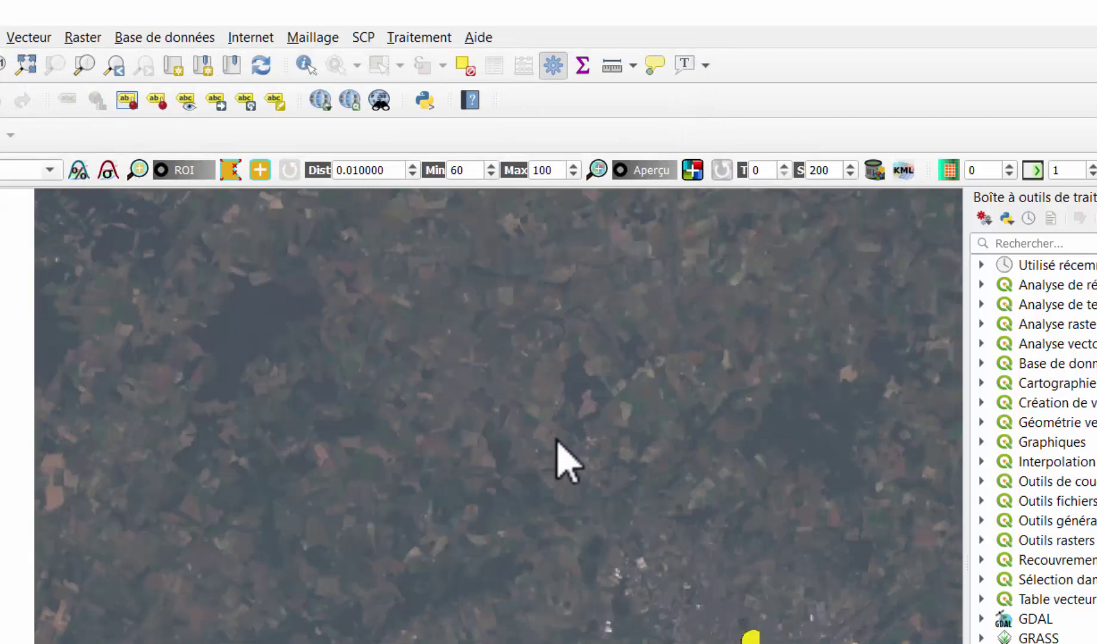
pyautogui.scroll(-1, 575, 528)
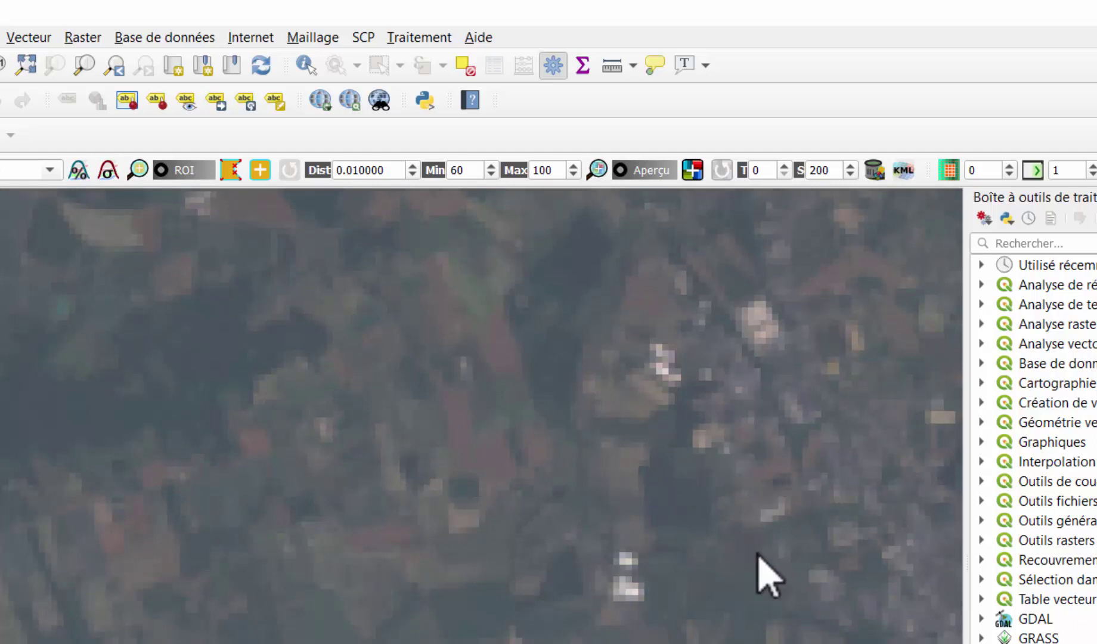
pyautogui.scroll(-3, 321, 590)
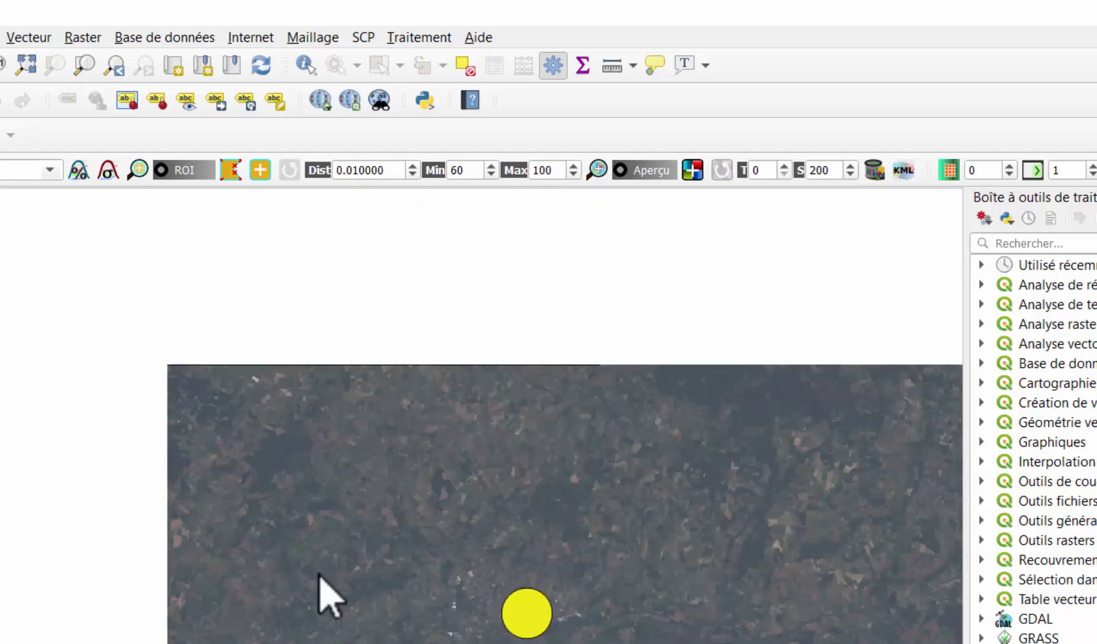
pyautogui.moveTo(759, 593); pyautogui.dragTo(617, 531)
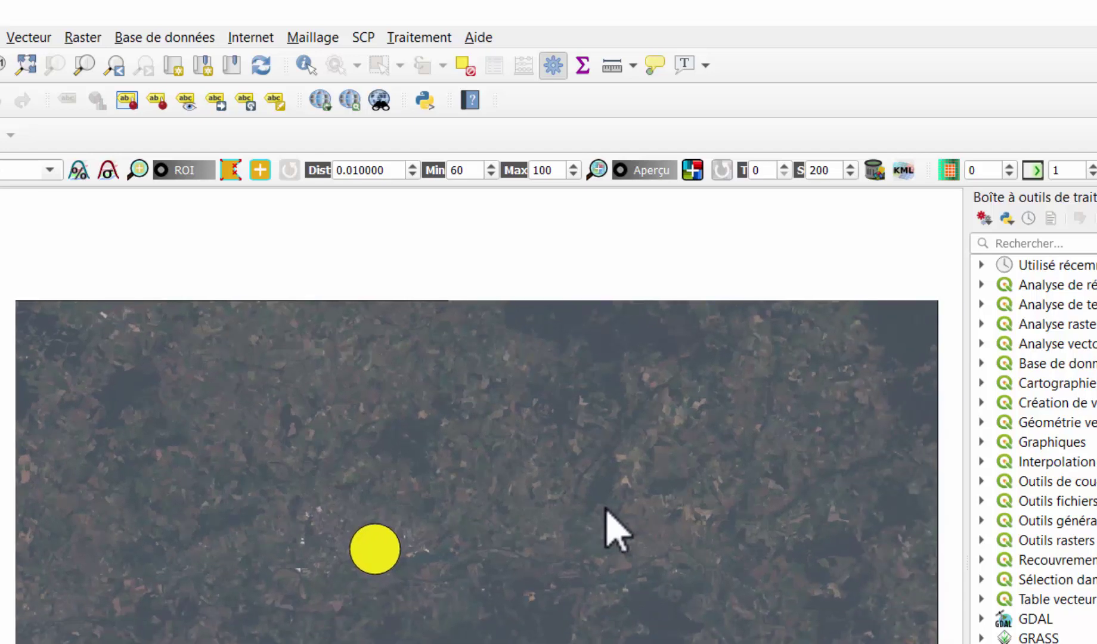
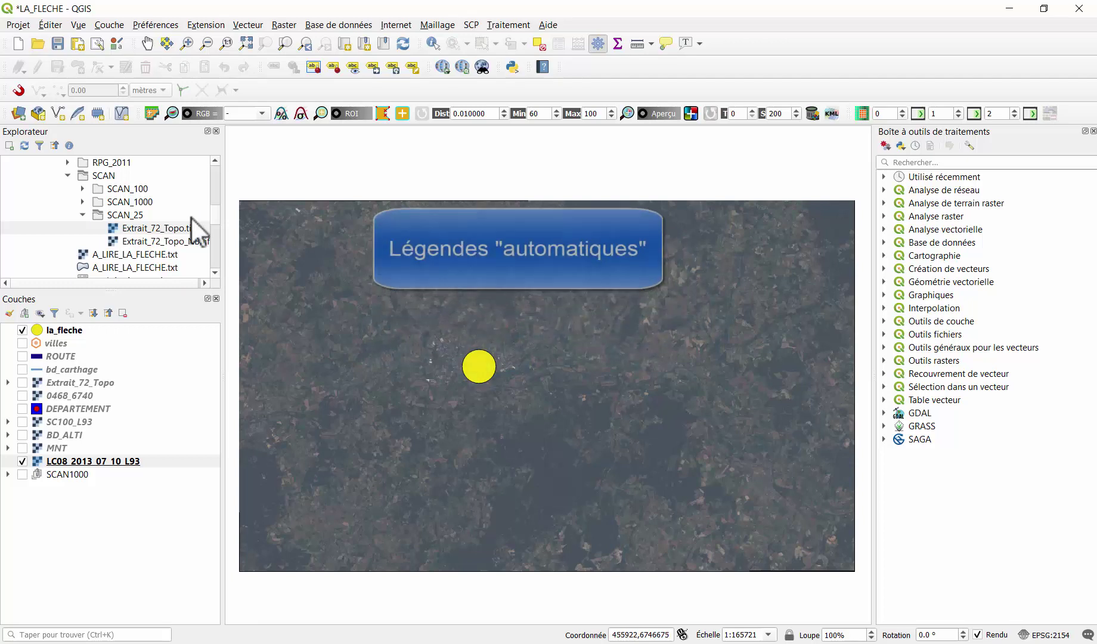
# Step: Add CLC_2012.shp from the CORINE_LAND_COVER folder to the map and view its full extent
pyautogui.click(81, 215)
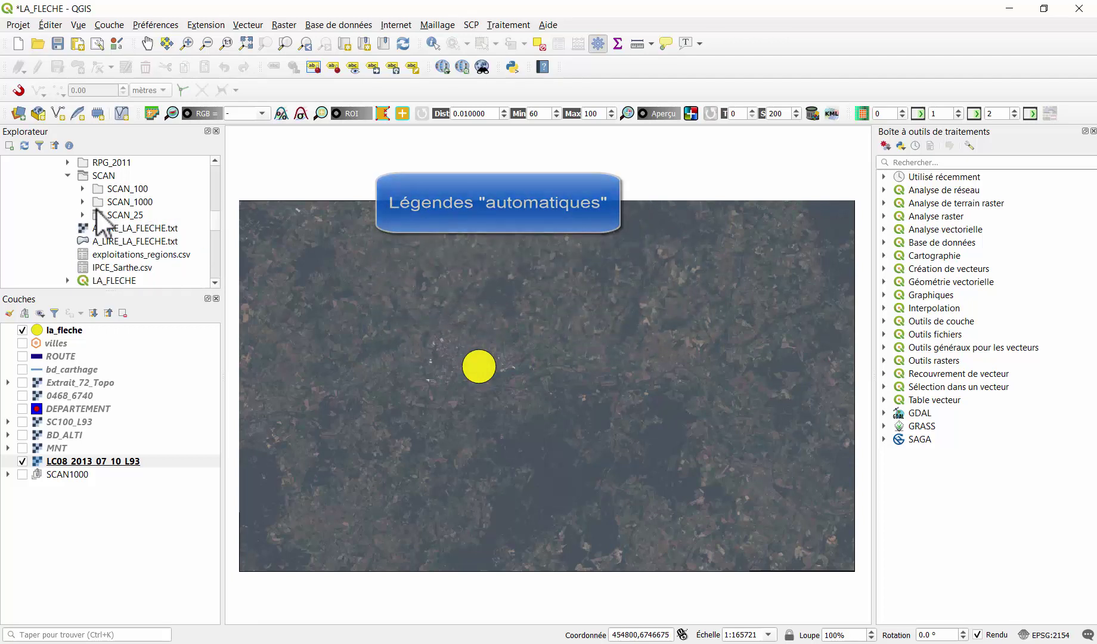
pyautogui.scroll(3, 96, 223)
pyautogui.doubleClick(101, 204)
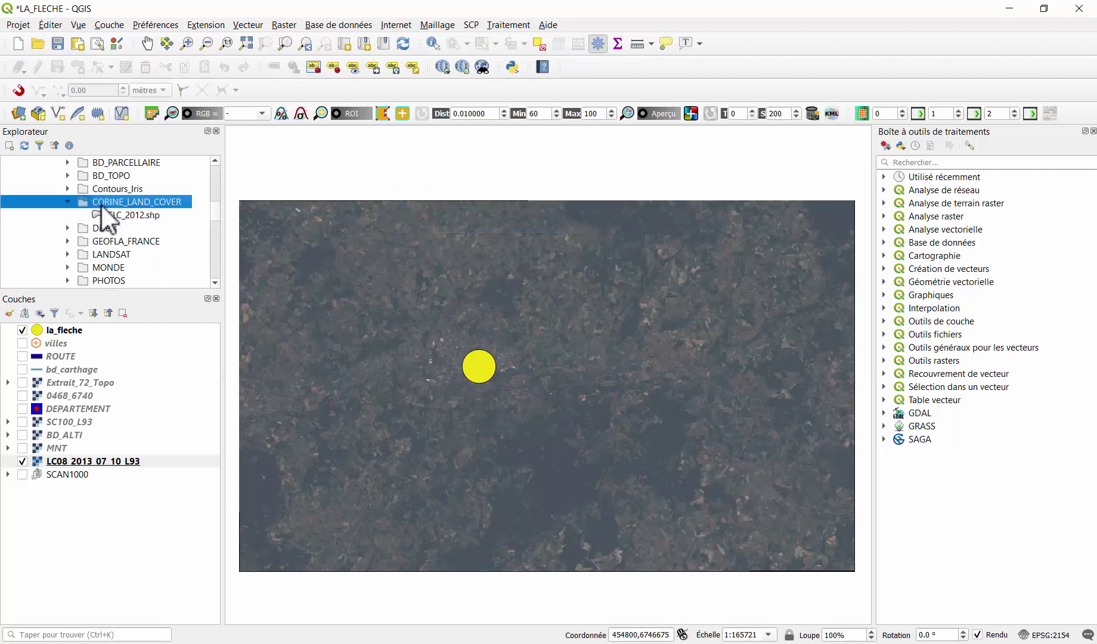
pyautogui.click(133, 216)
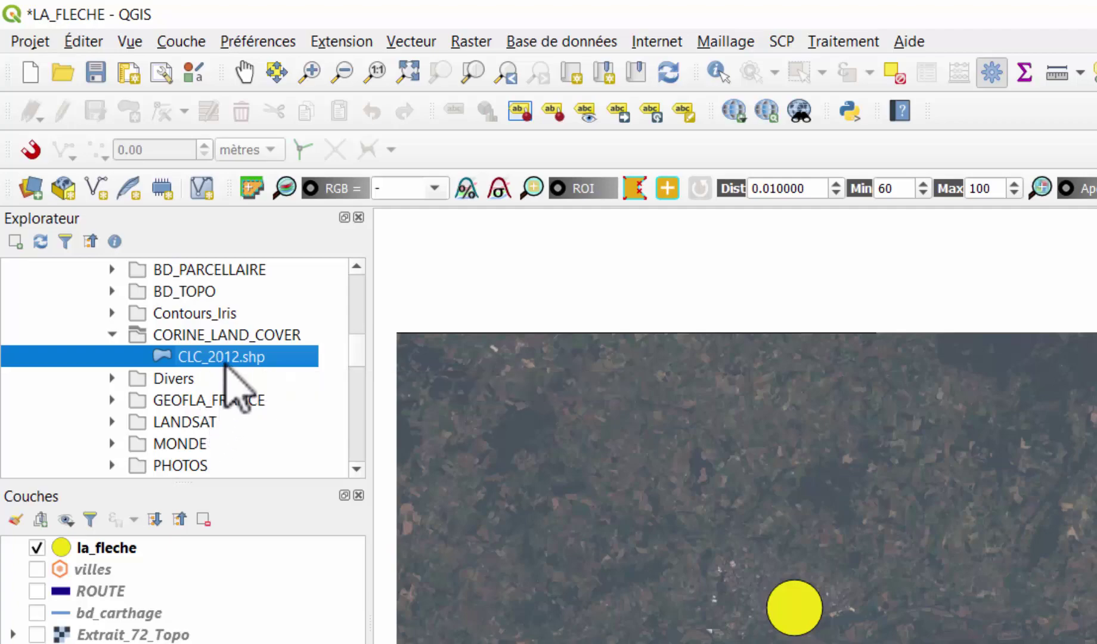
pyautogui.moveTo(237, 372); pyautogui.dragTo(558, 499)
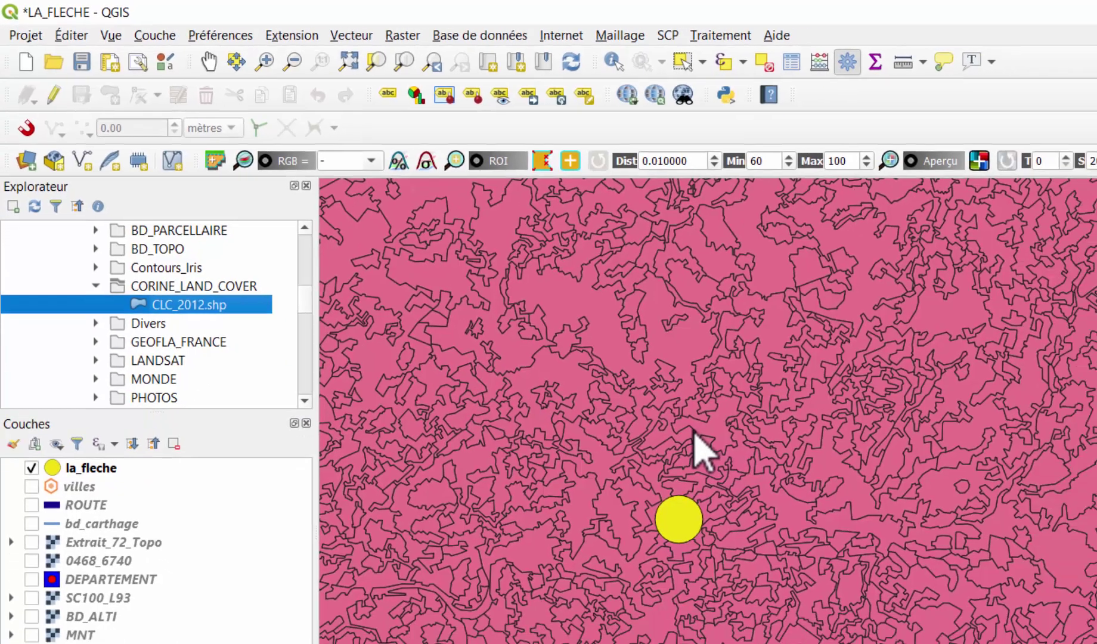
pyautogui.scroll(-3, 693, 429)
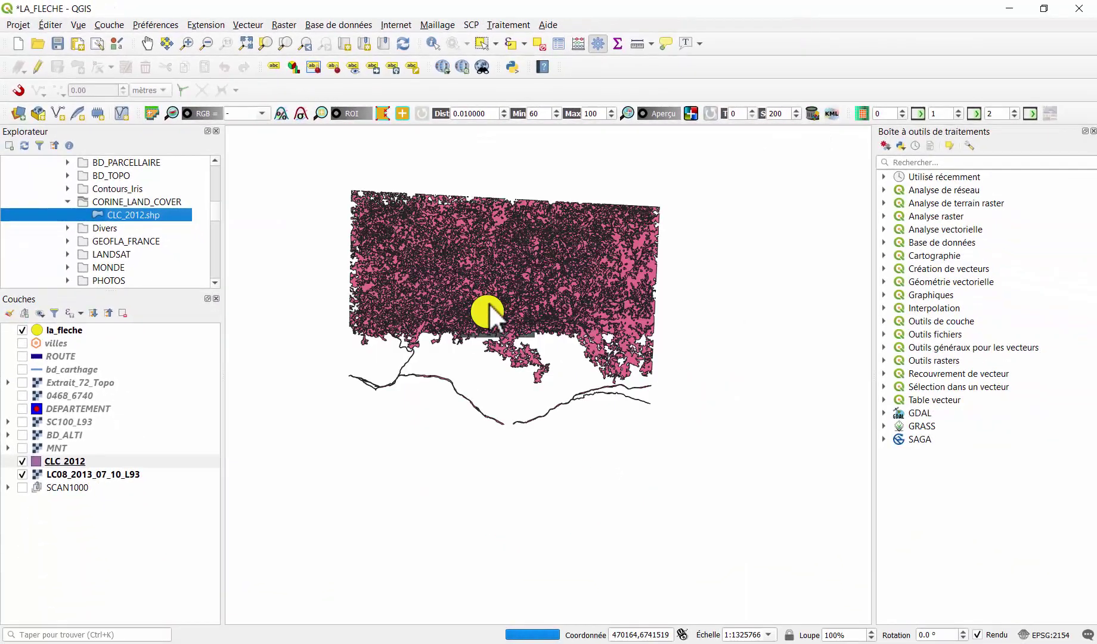
pyautogui.scroll(1, 587, 247)
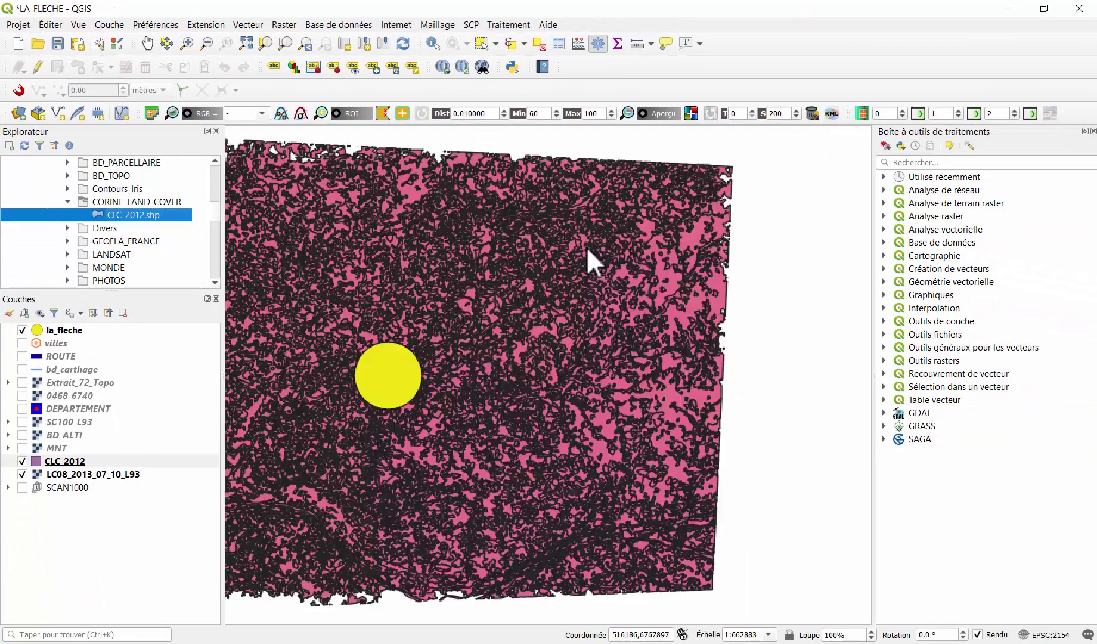
pyautogui.moveTo(418, 379); pyautogui.dragTo(595, 388)
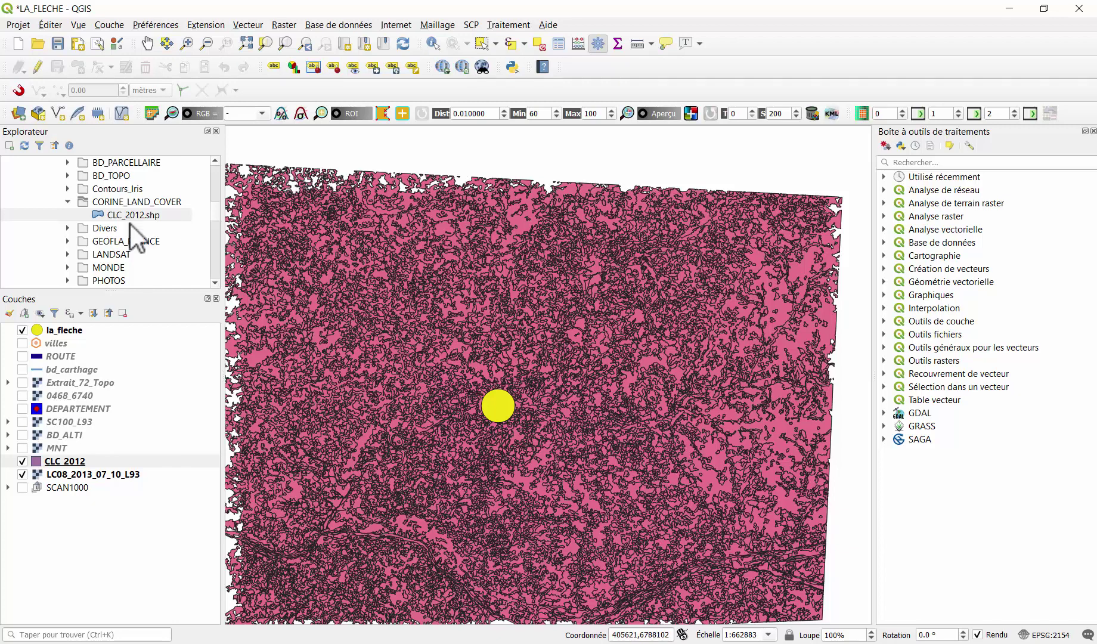
# Step: Set the CLC_2012 layer's symbology to Catégorisé using the CLC1 column
pyautogui.rightClick(91, 460)
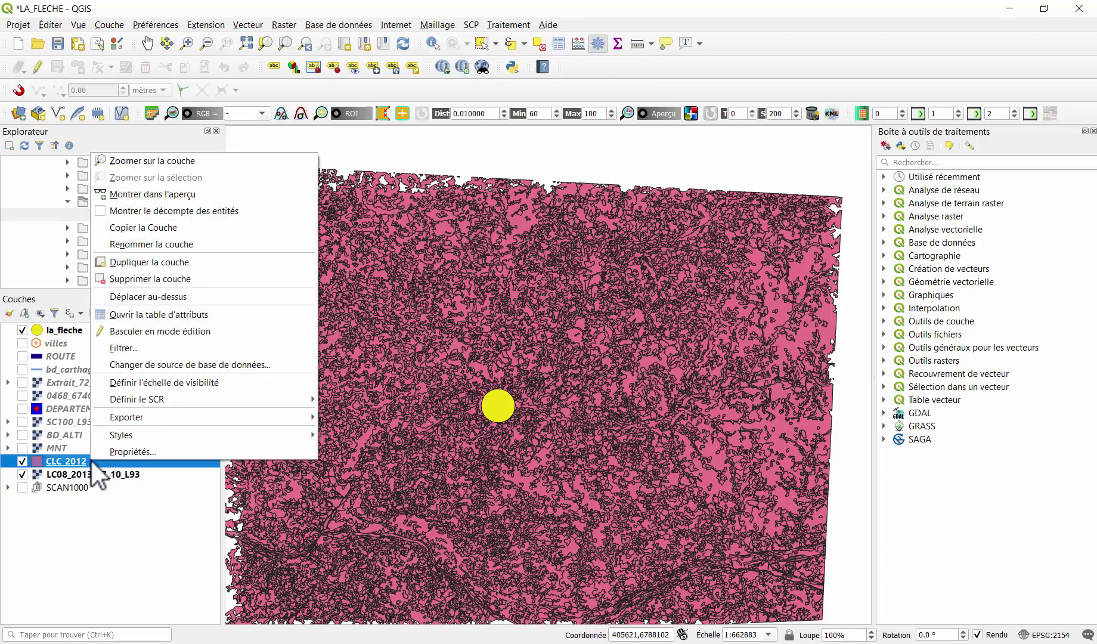
pyautogui.click(145, 457)
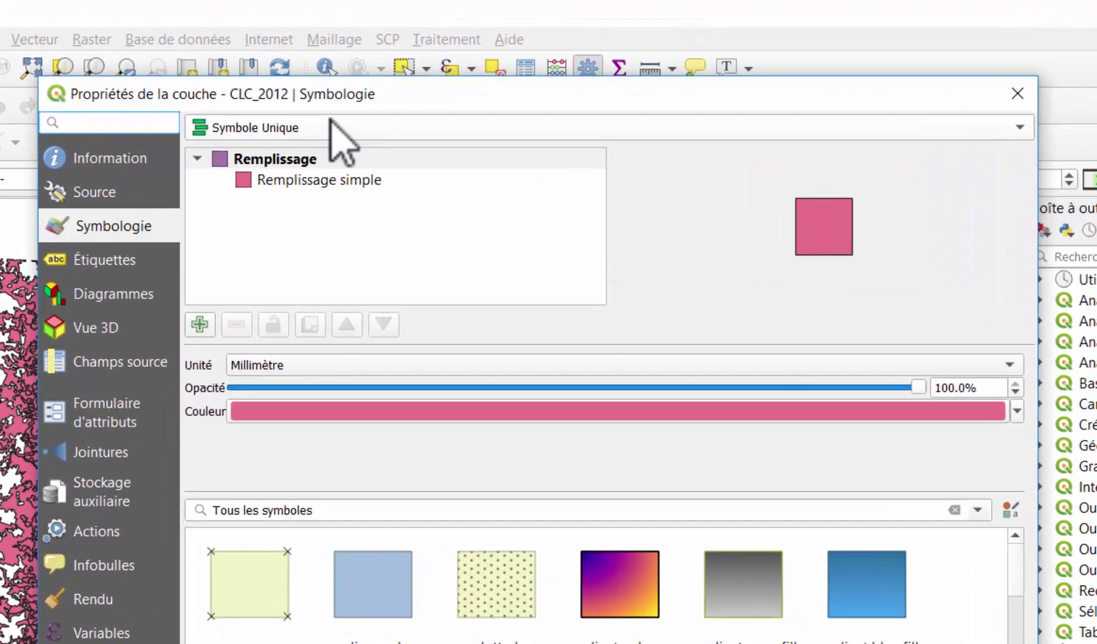
pyautogui.click(434, 79)
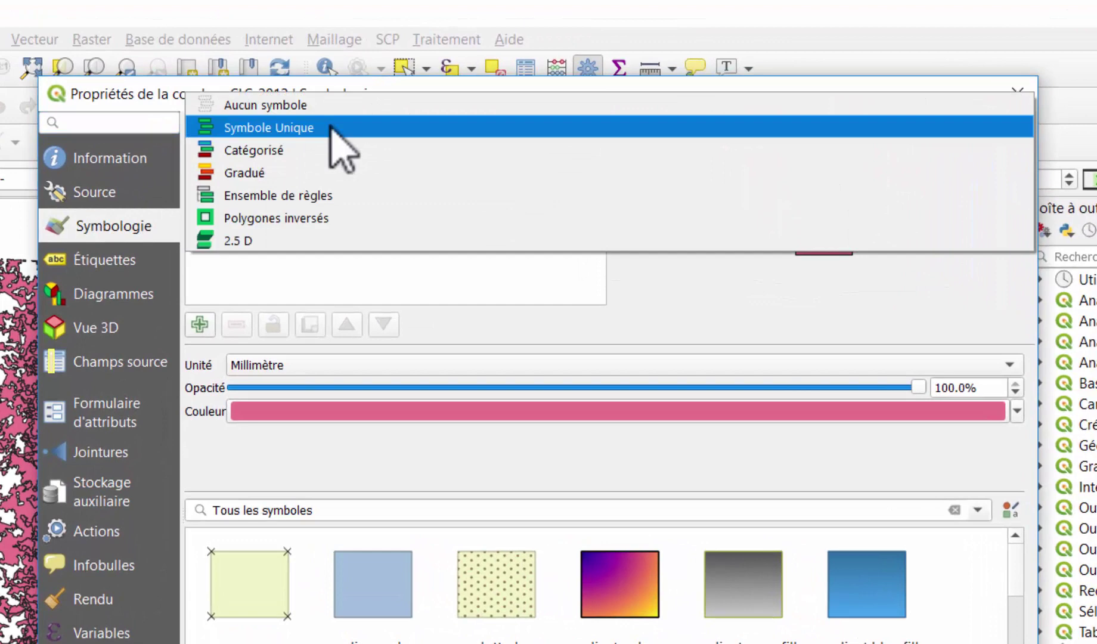
pyautogui.click(309, 170)
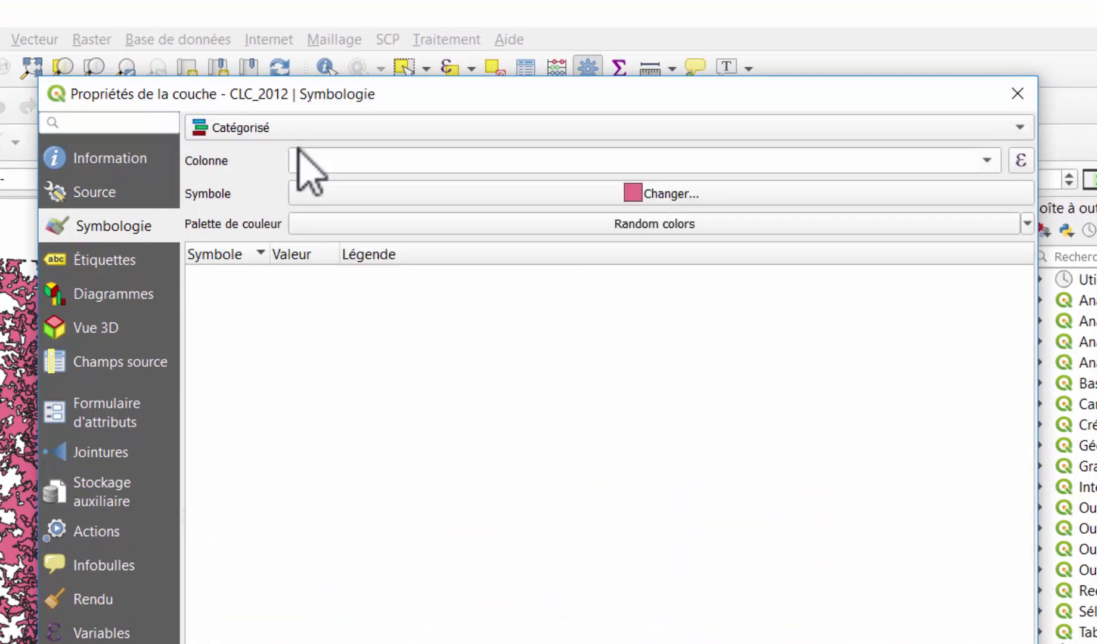
pyautogui.click(988, 161)
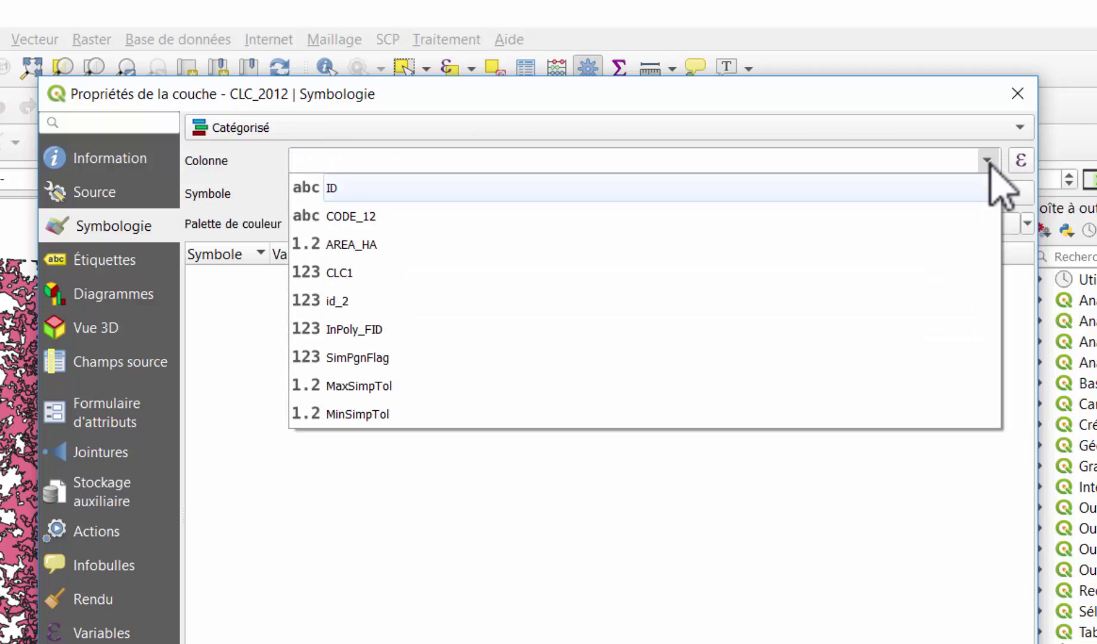
pyautogui.click(367, 273)
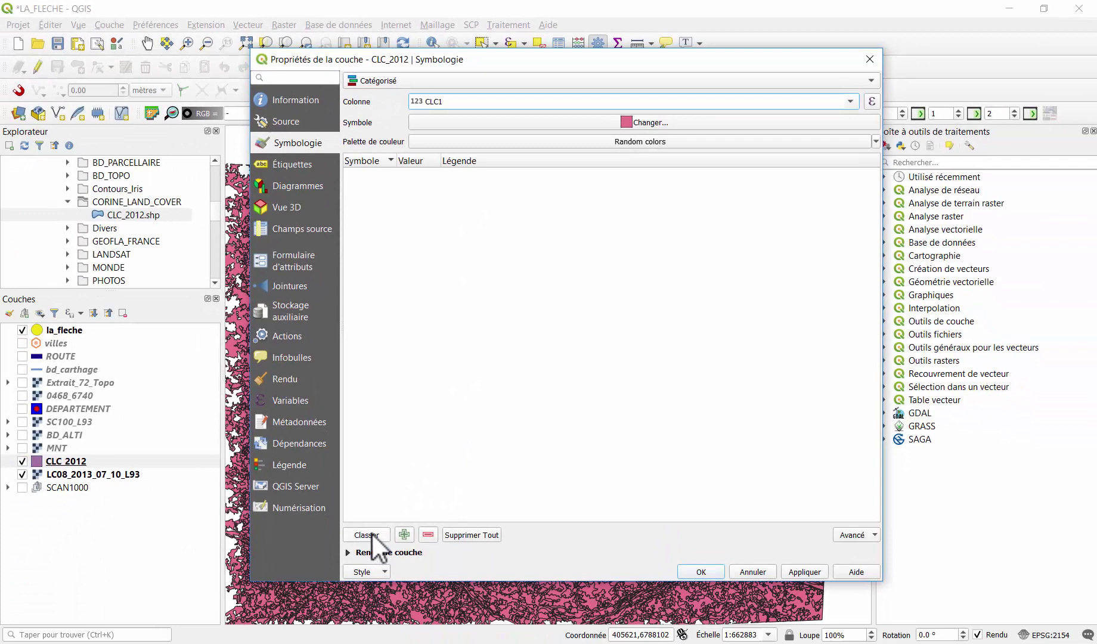
# Step: Classify the CLC1 values into categories with random colors and apply the styling to the layer
pyautogui.click(366, 534)
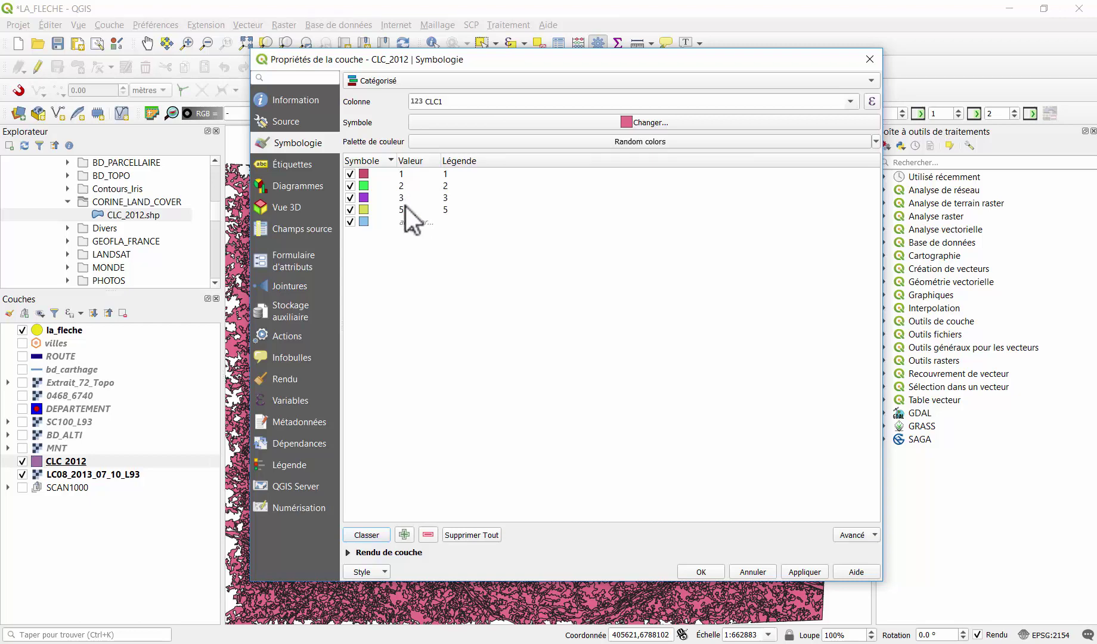
pyautogui.click(805, 572)
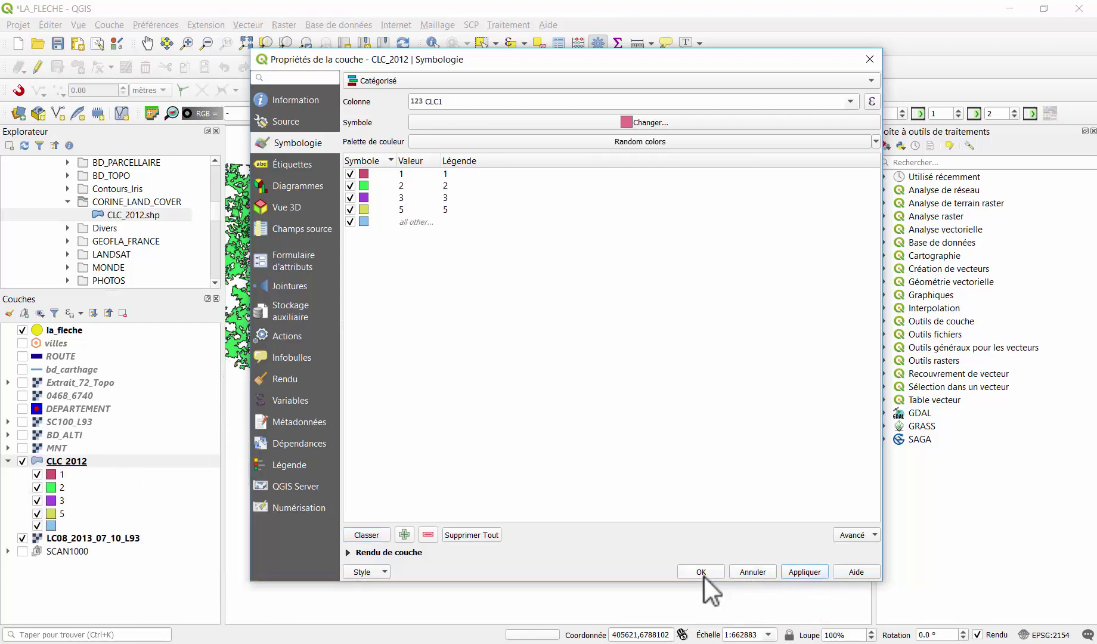
pyautogui.click(704, 571)
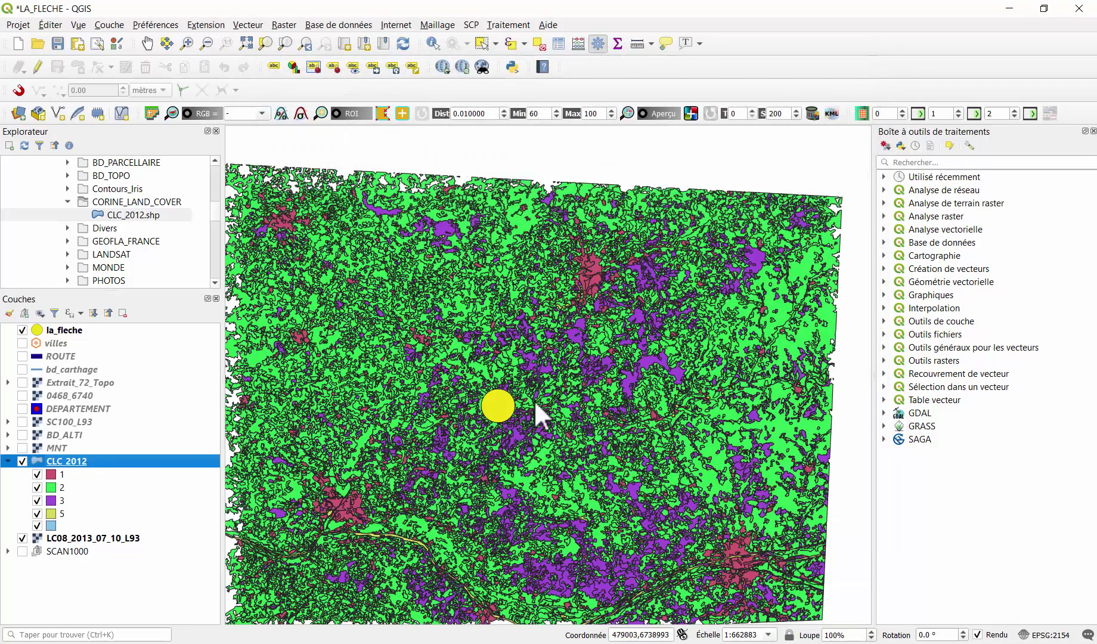
# Step: Examine how the CLC_2012 land cover categories are distributed around the la_fleche point and toward the layer's southern edge
pyautogui.click(412, 353)
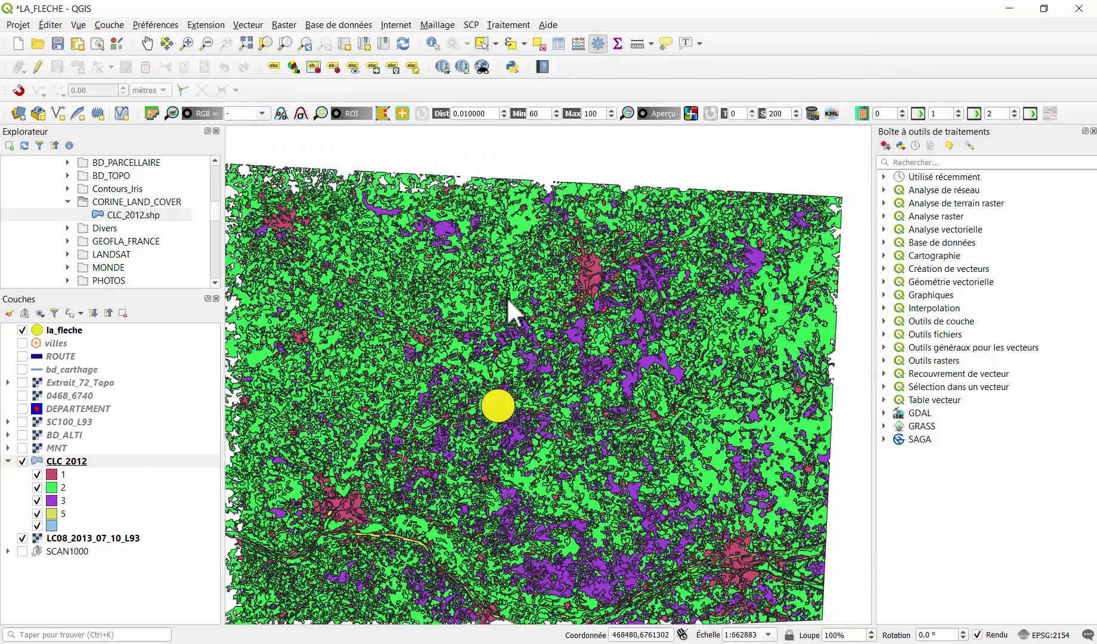
pyautogui.click(149, 43)
pyautogui.moveTo(387, 453); pyautogui.dragTo(544, 303)
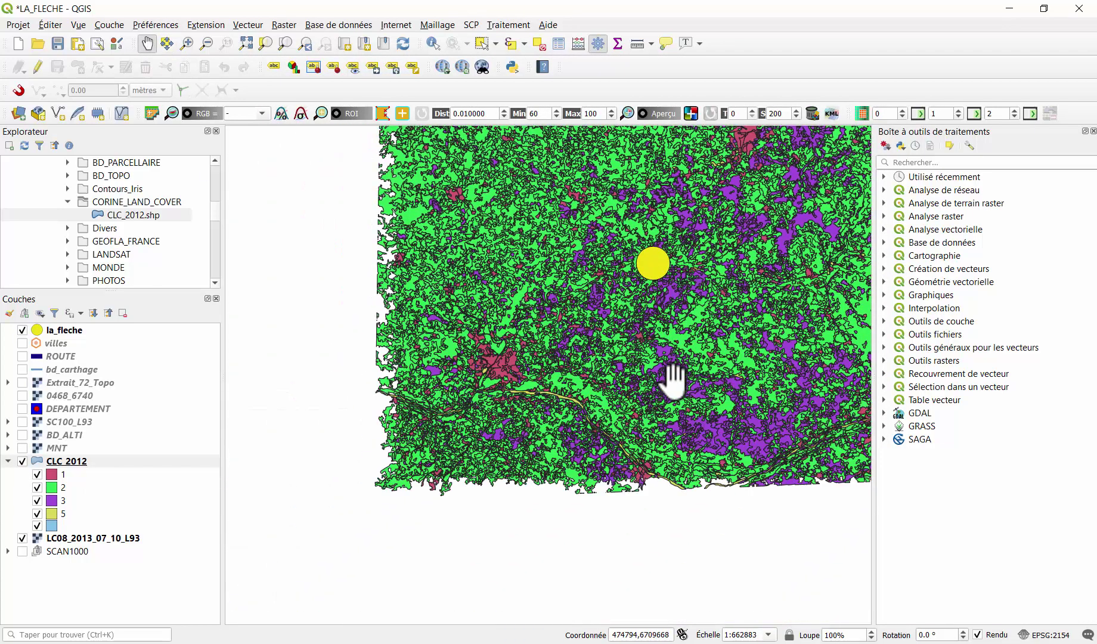
pyautogui.moveTo(669, 379); pyautogui.dragTo(545, 363)
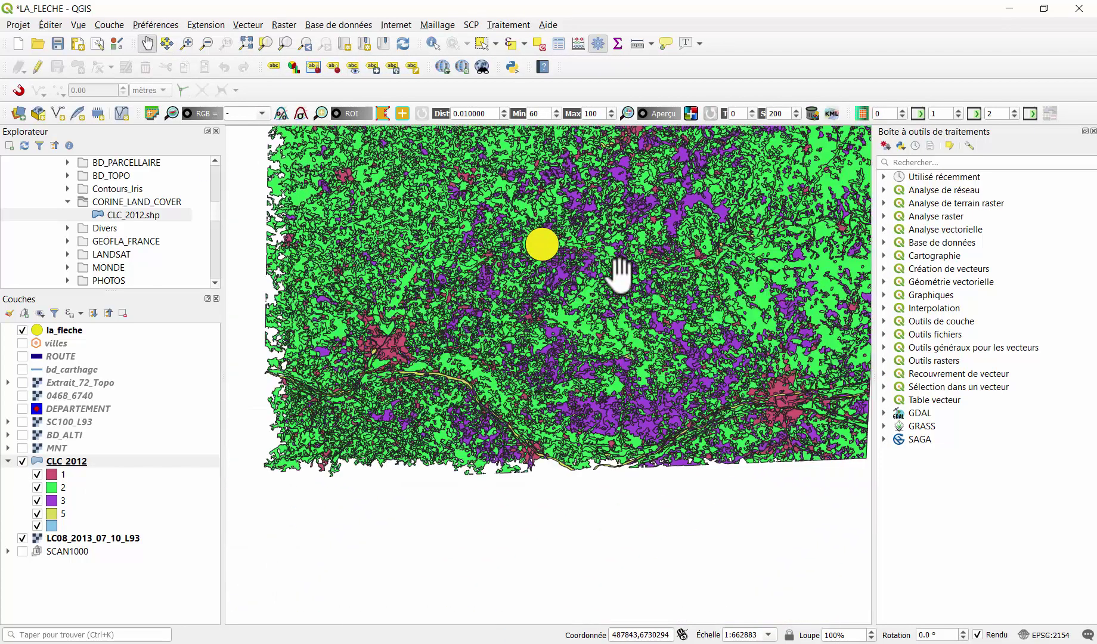
pyautogui.scroll(1, 620, 274)
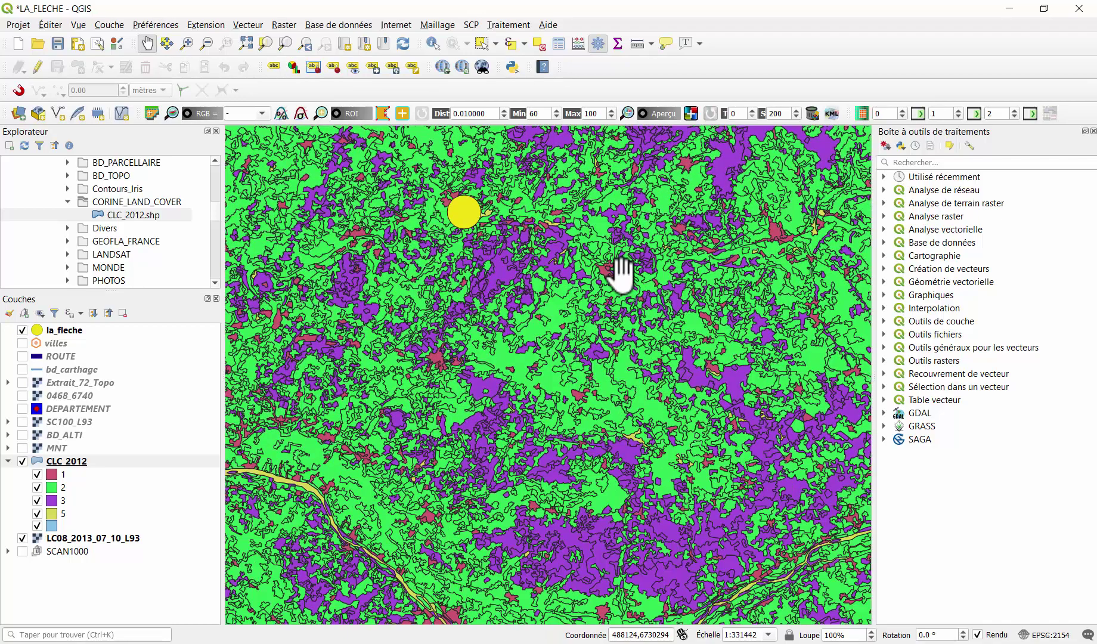
pyautogui.moveTo(540, 213); pyautogui.dragTo(554, 336)
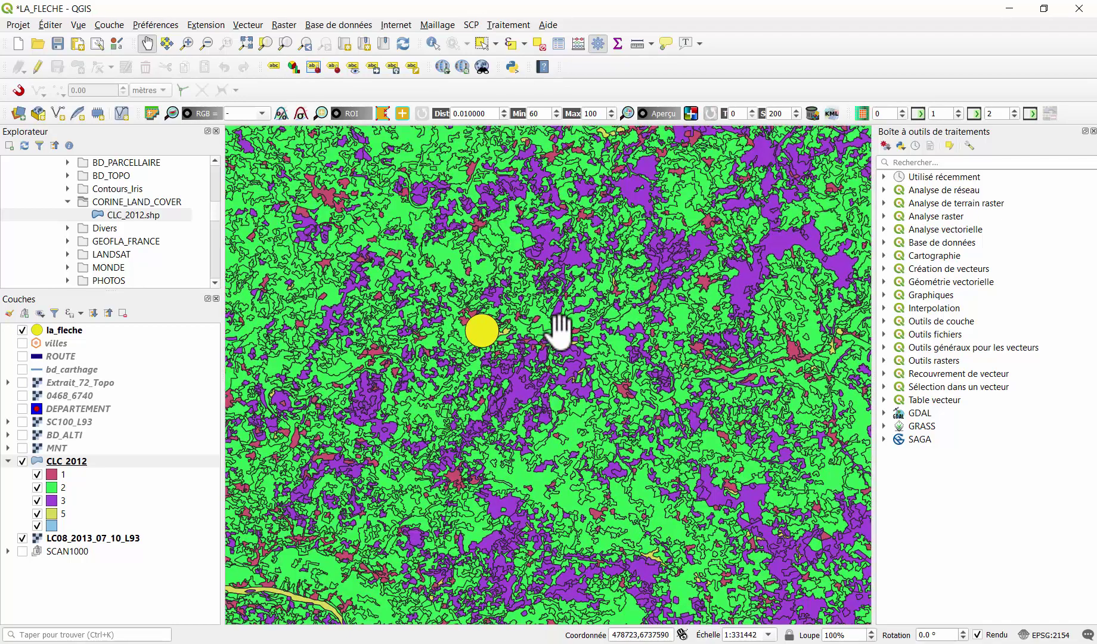
pyautogui.moveTo(521, 230); pyautogui.dragTo(521, 315)
pyautogui.moveTo(536, 398); pyautogui.dragTo(591, 277)
pyautogui.moveTo(568, 377); pyautogui.dragTo(558, 328)
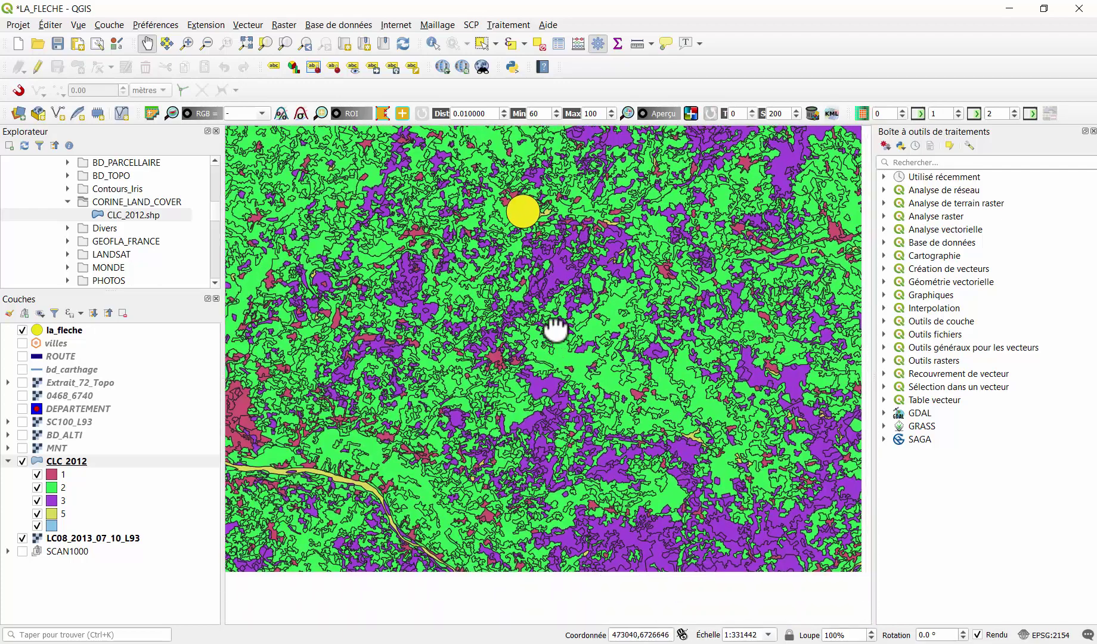
pyautogui.moveTo(598, 404); pyautogui.dragTo(589, 351)
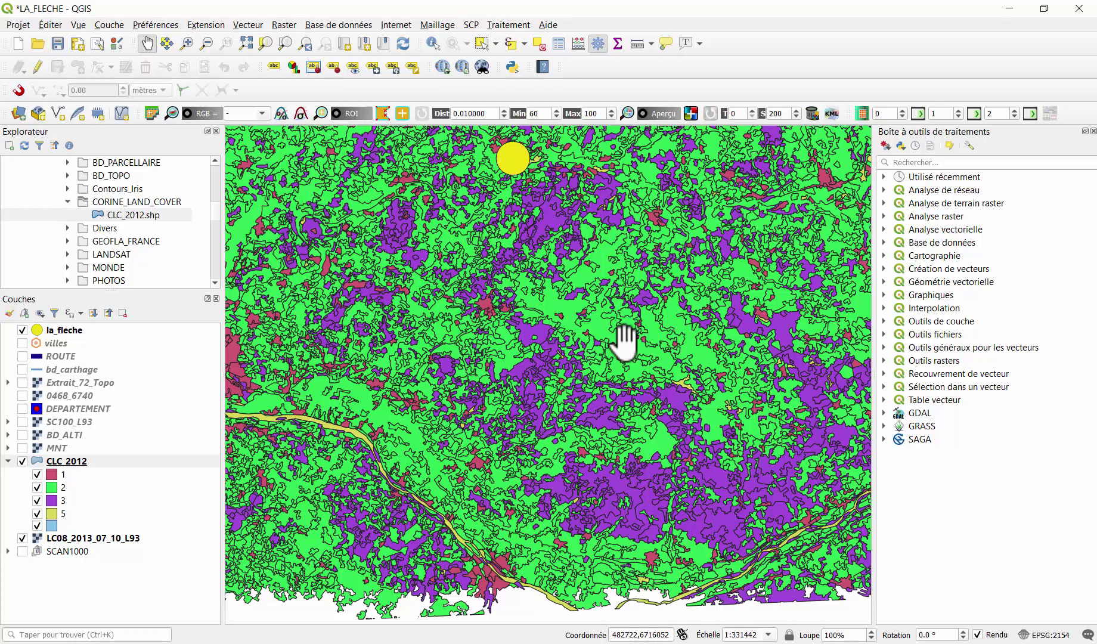
# Step: Change the fill color of category 1 in the CLC_2012 symbology to deep red (#ce1338)
pyautogui.rightClick(89, 462)
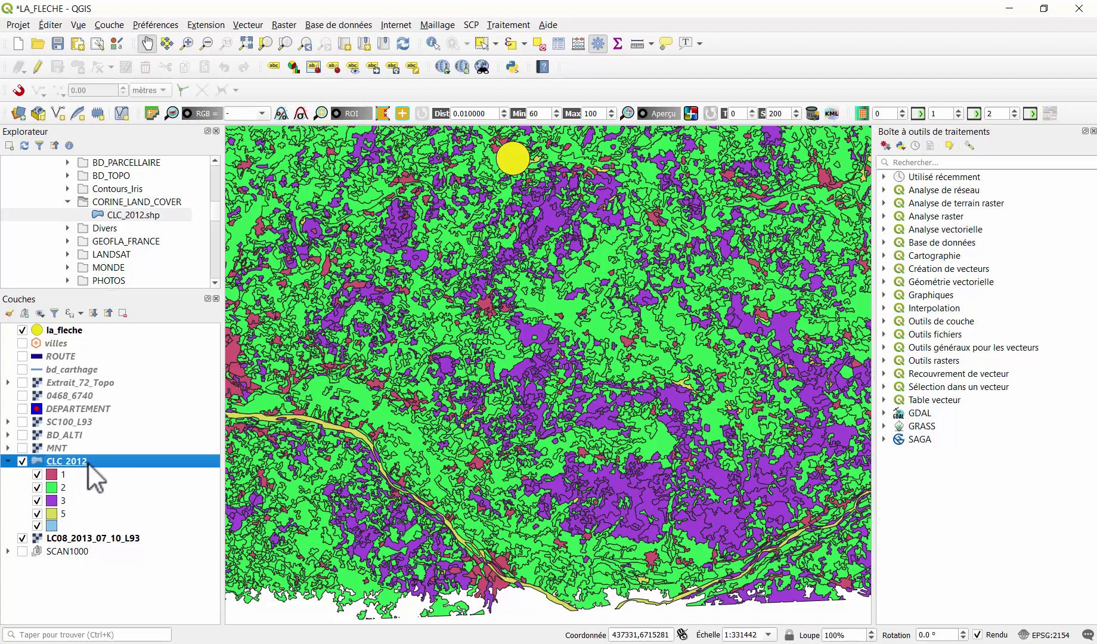
pyautogui.click(492, 307)
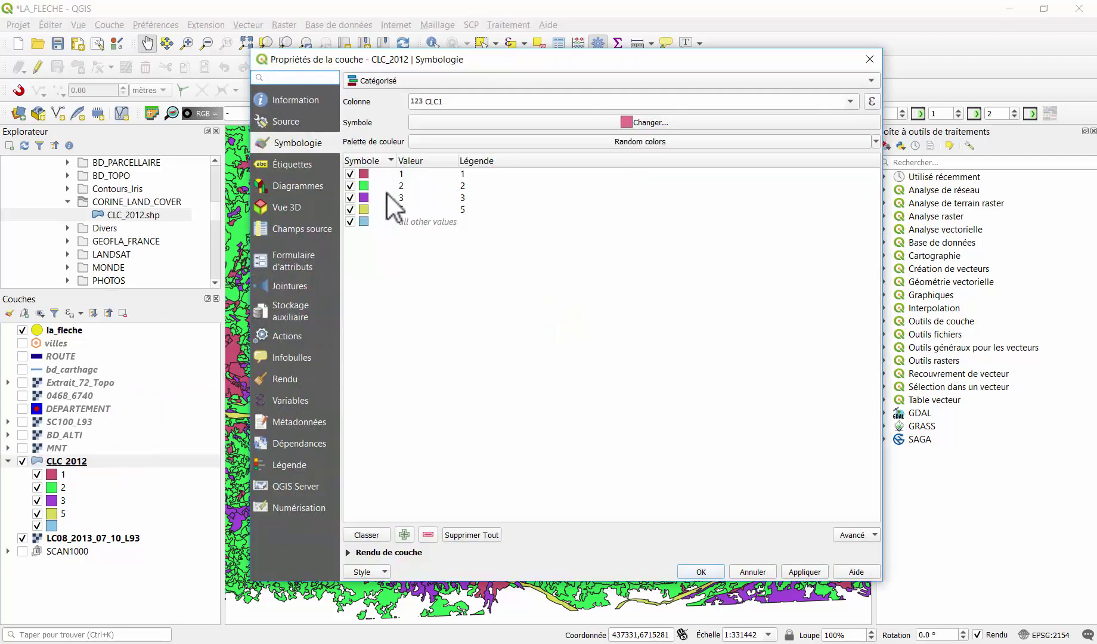
pyautogui.doubleClick(364, 172)
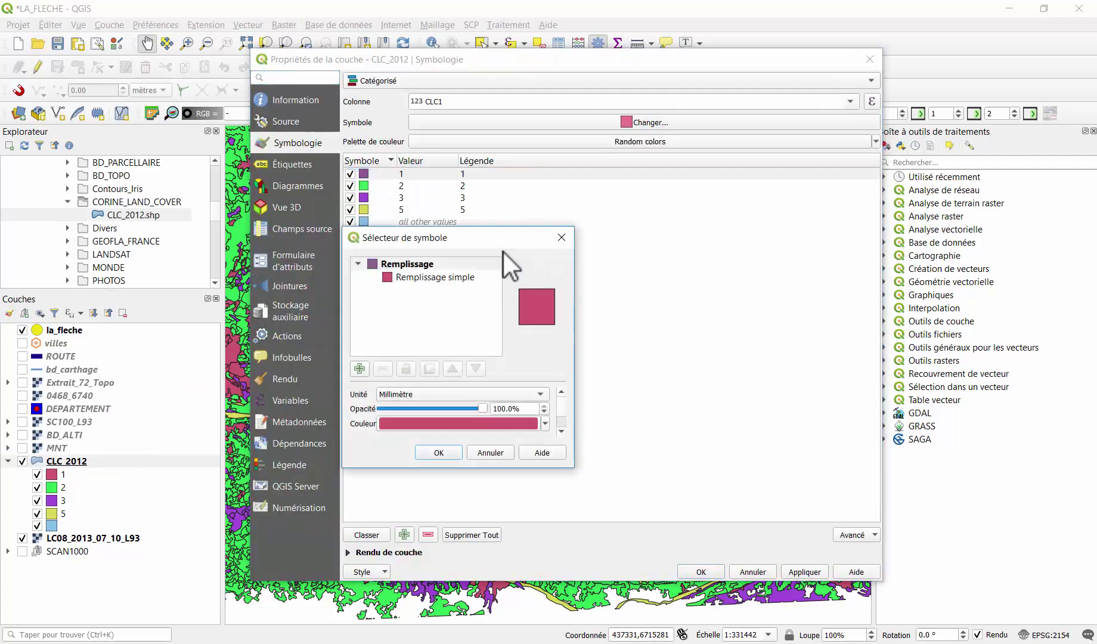
pyautogui.click(561, 237)
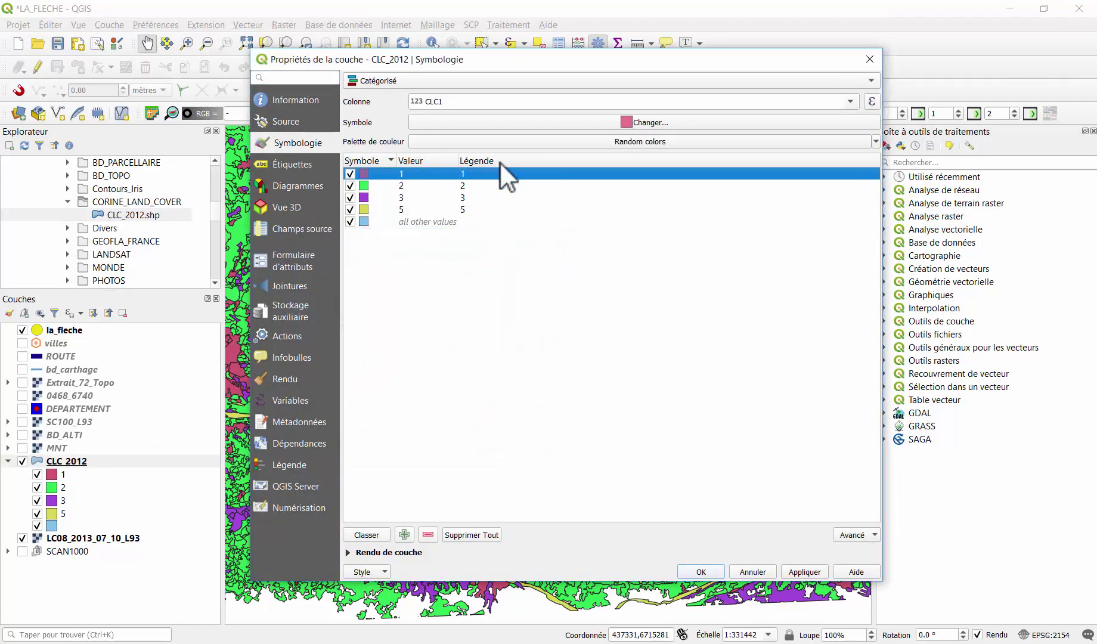
pyautogui.doubleClick(362, 175)
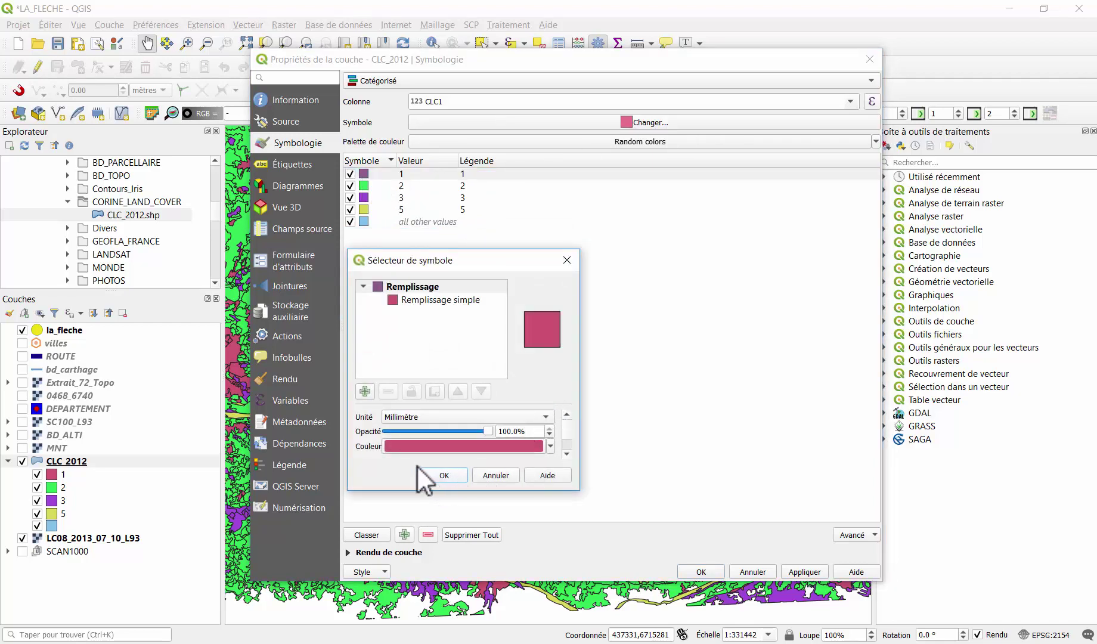
pyautogui.click(405, 445)
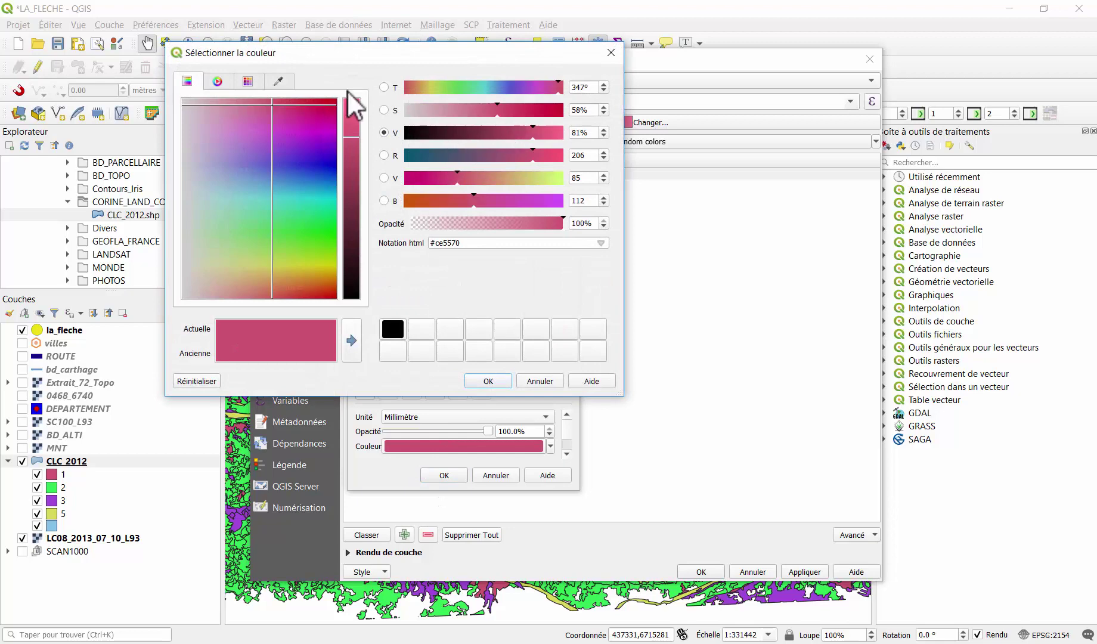
pyautogui.click(322, 102)
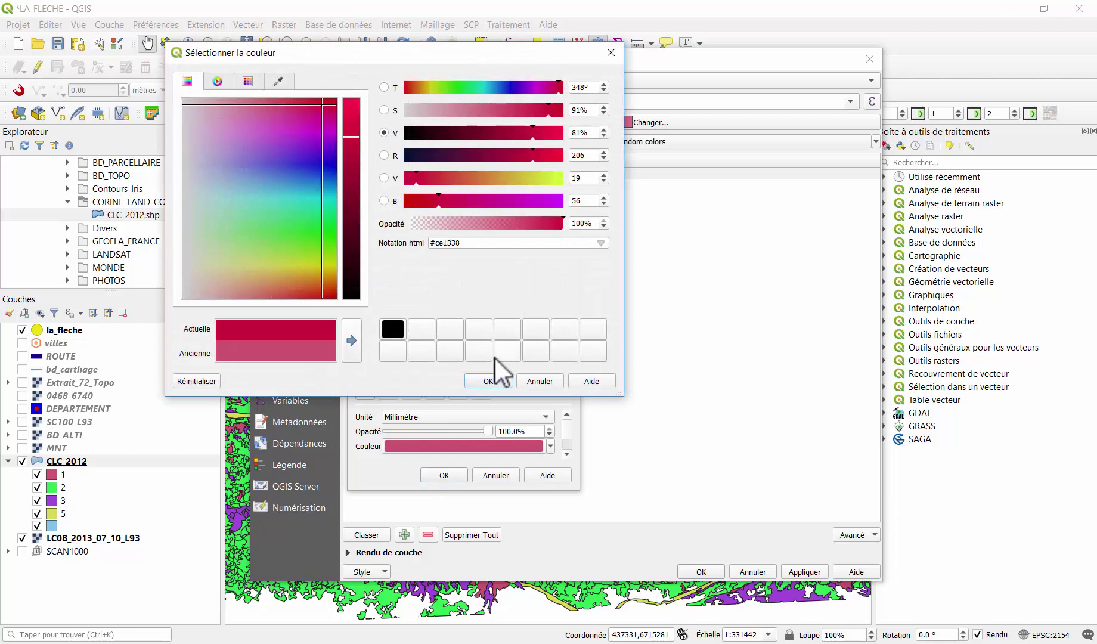
pyautogui.click(489, 381)
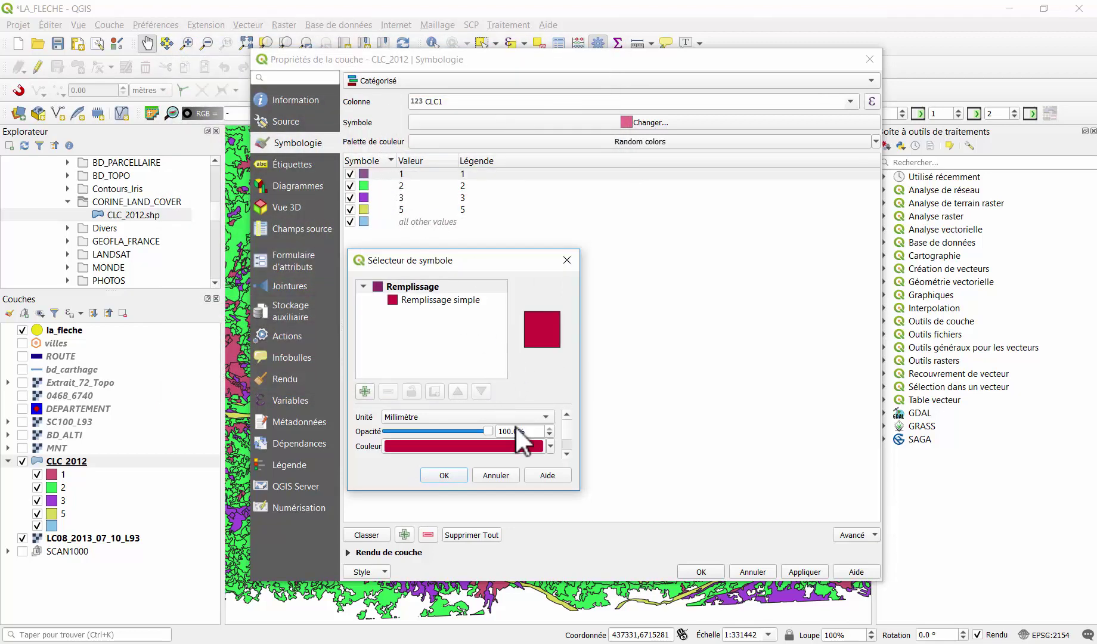
pyautogui.click(444, 476)
# Step: Change the fill color of category 2 in the CLC_2012 symbology to yellow
pyautogui.doubleClick(366, 186)
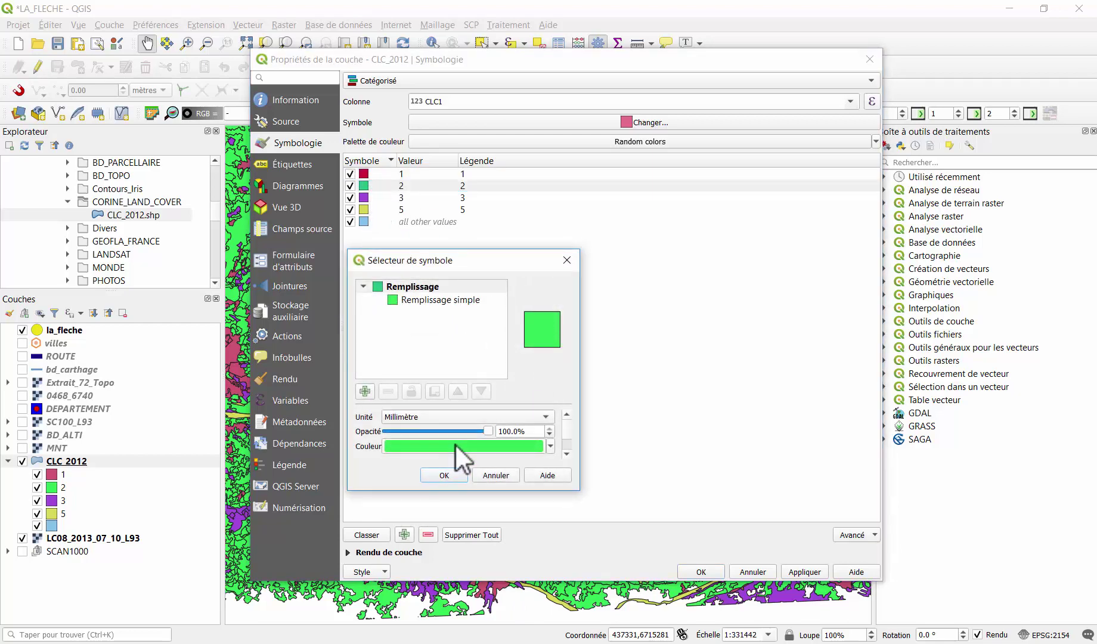
pyautogui.click(457, 444)
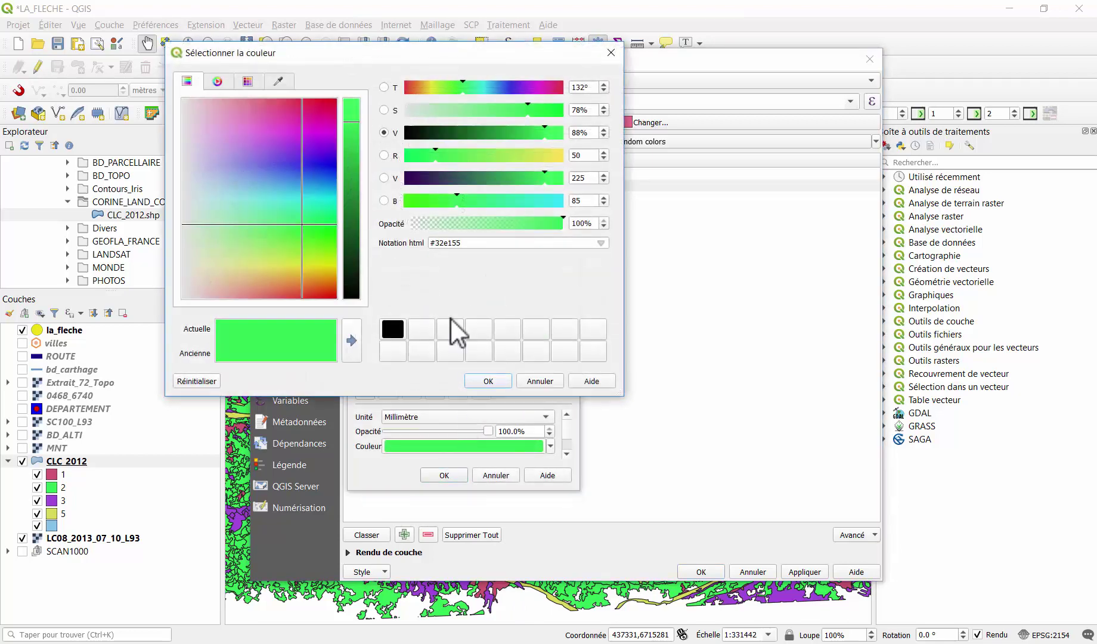
pyautogui.click(287, 265)
pyautogui.click(499, 381)
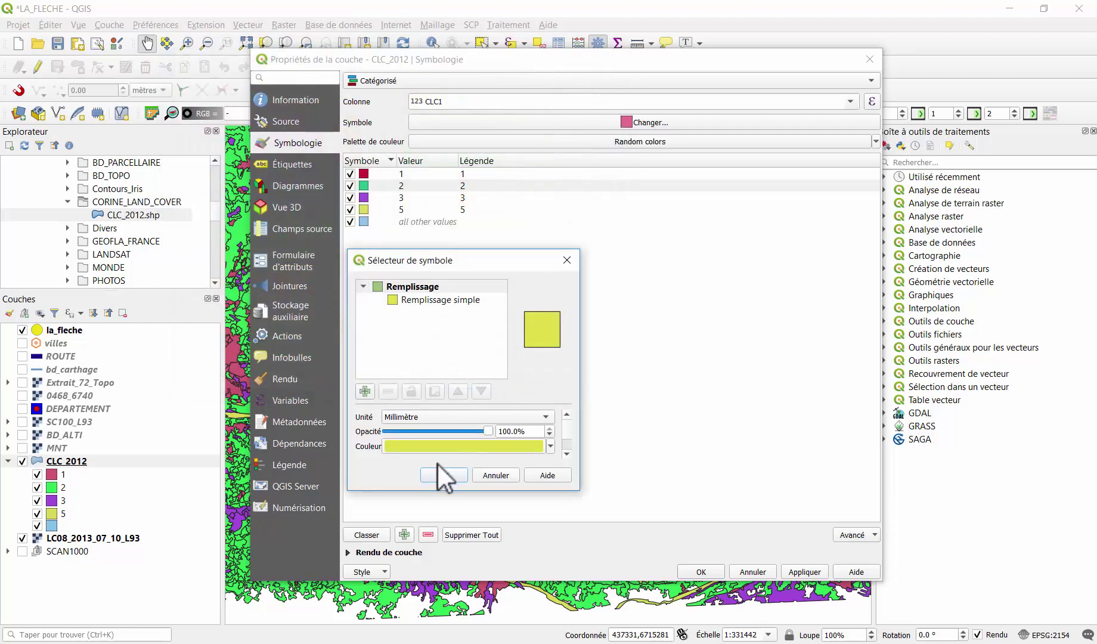
pyautogui.click(444, 475)
# Step: Change the fill color of category 3 in the CLC_2012 symbology to bright green
pyautogui.doubleClick(364, 199)
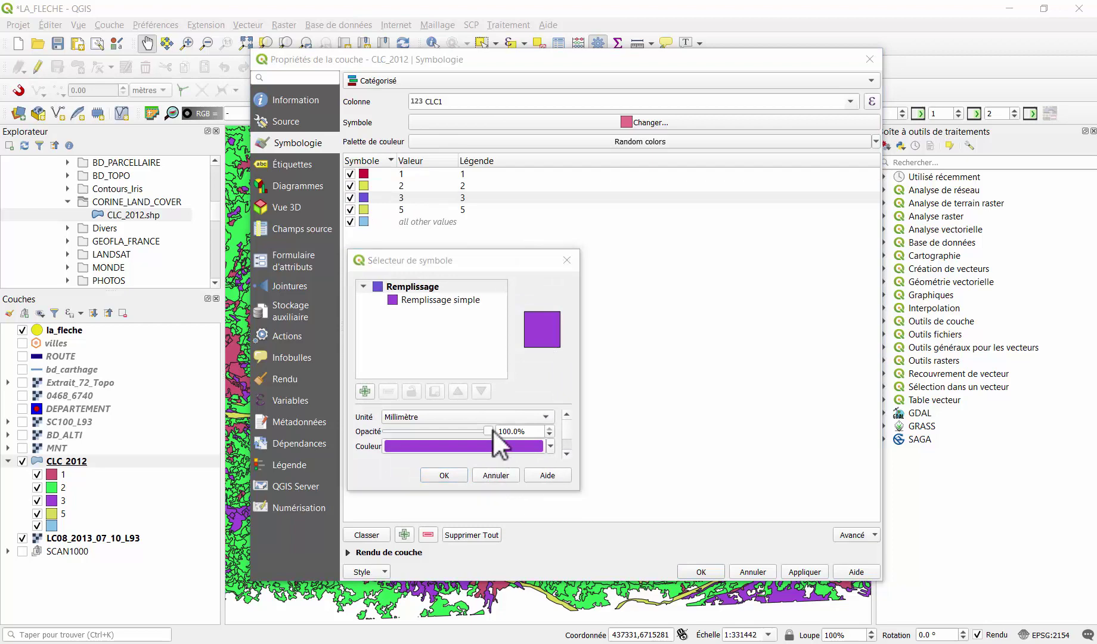
pyautogui.click(490, 446)
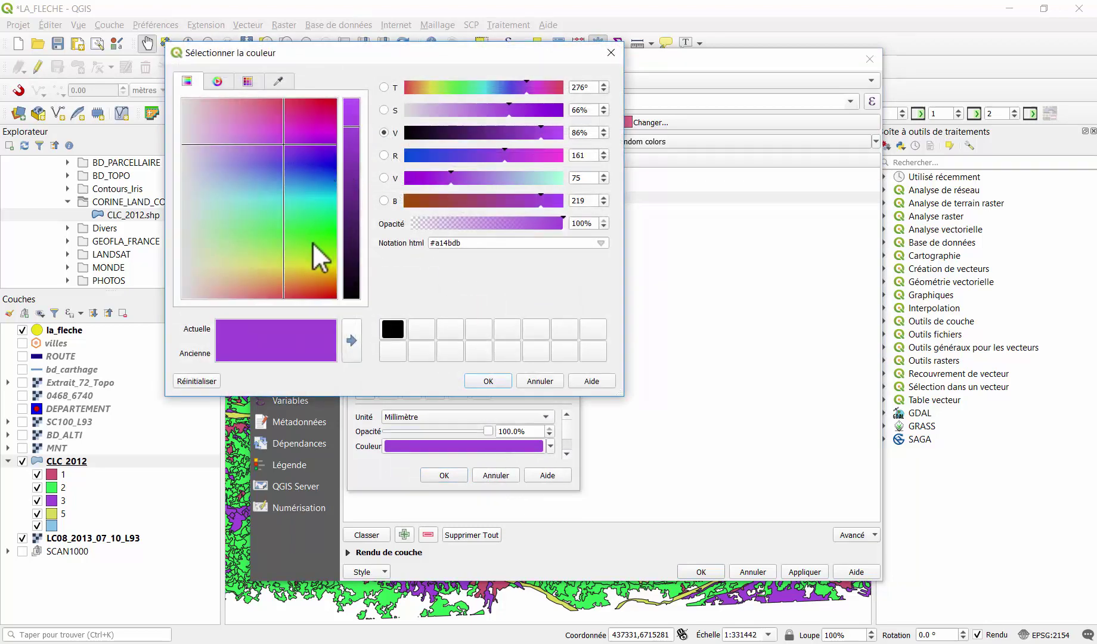
pyautogui.click(312, 237)
pyautogui.click(488, 381)
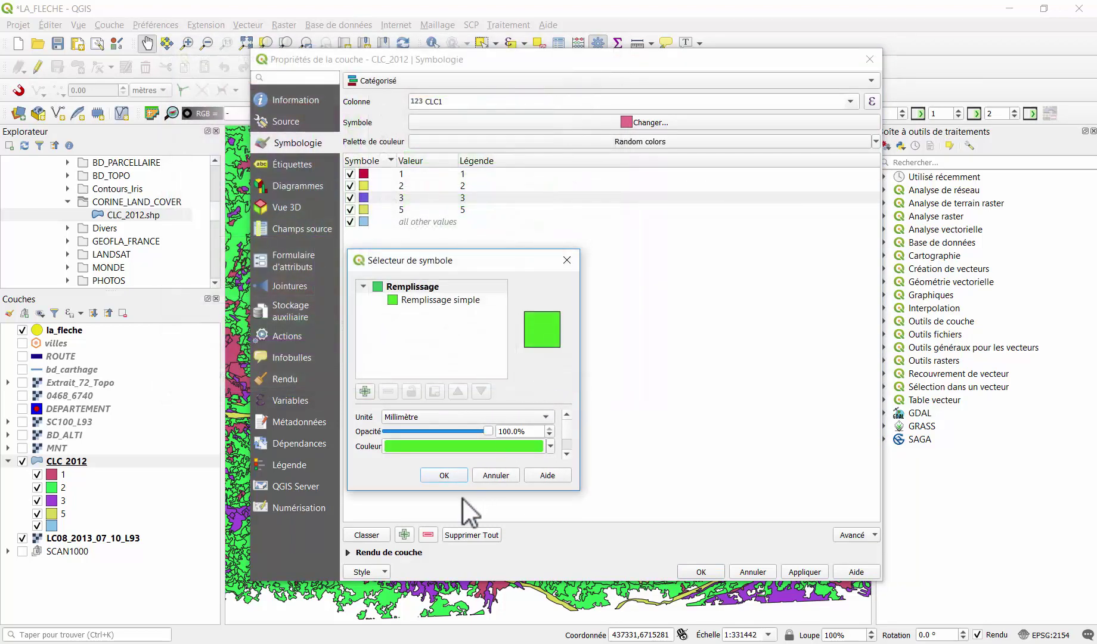
pyautogui.click(452, 475)
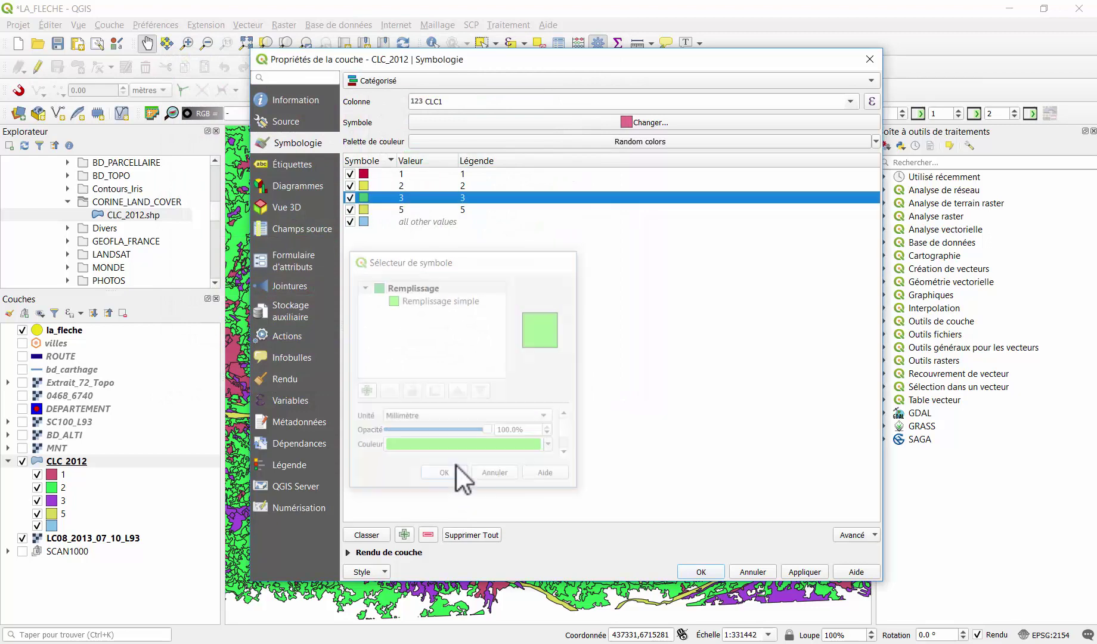
# Step: Change the fill color of category 5 to blue (#226ed8) and apply the new category colors to the CLC_2012 layer
pyautogui.doubleClick(363, 209)
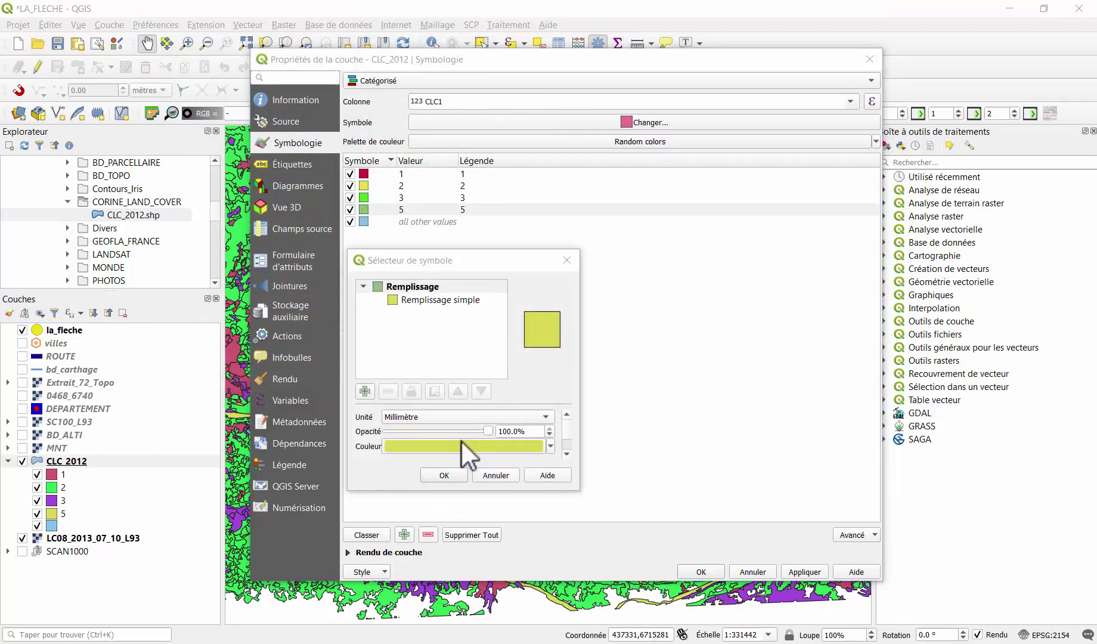
pyautogui.click(462, 446)
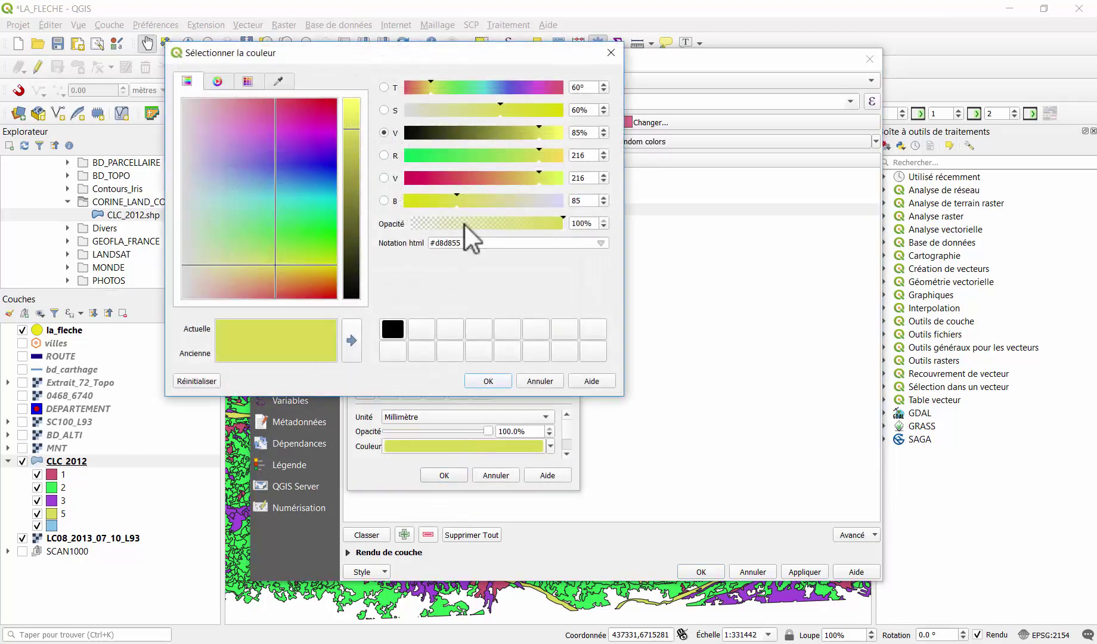
pyautogui.click(316, 167)
pyautogui.click(303, 195)
pyautogui.click(312, 178)
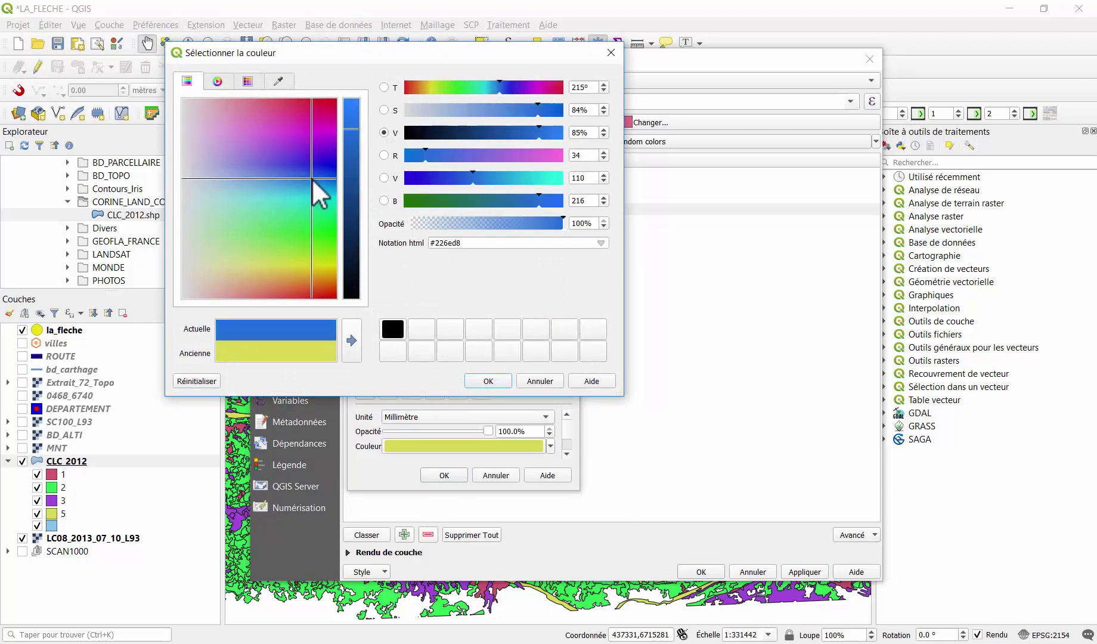
pyautogui.click(489, 381)
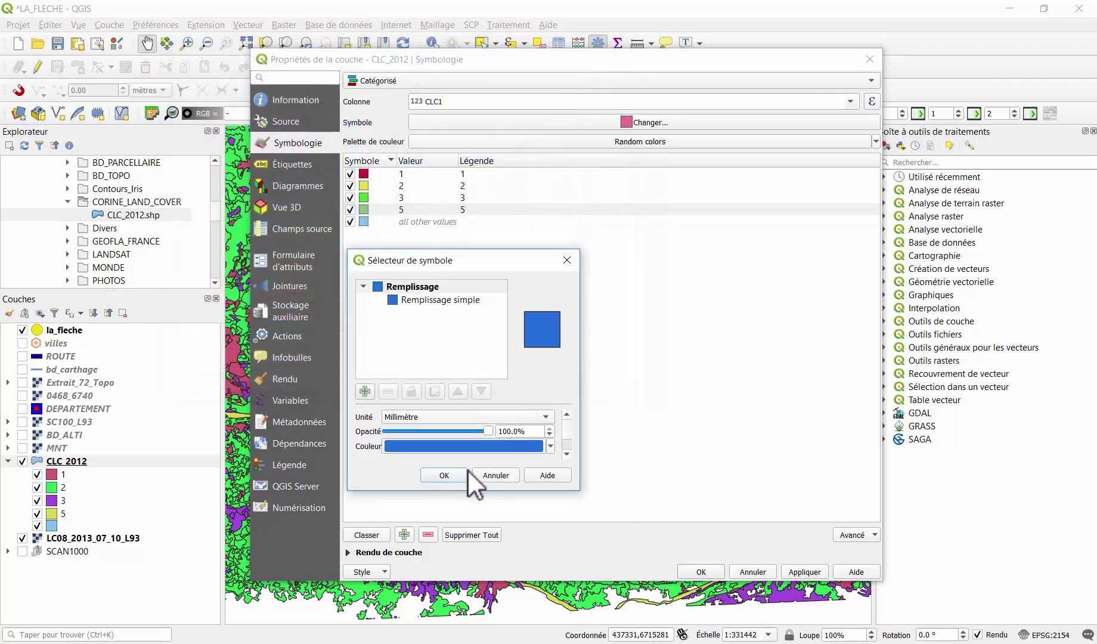
pyautogui.click(453, 474)
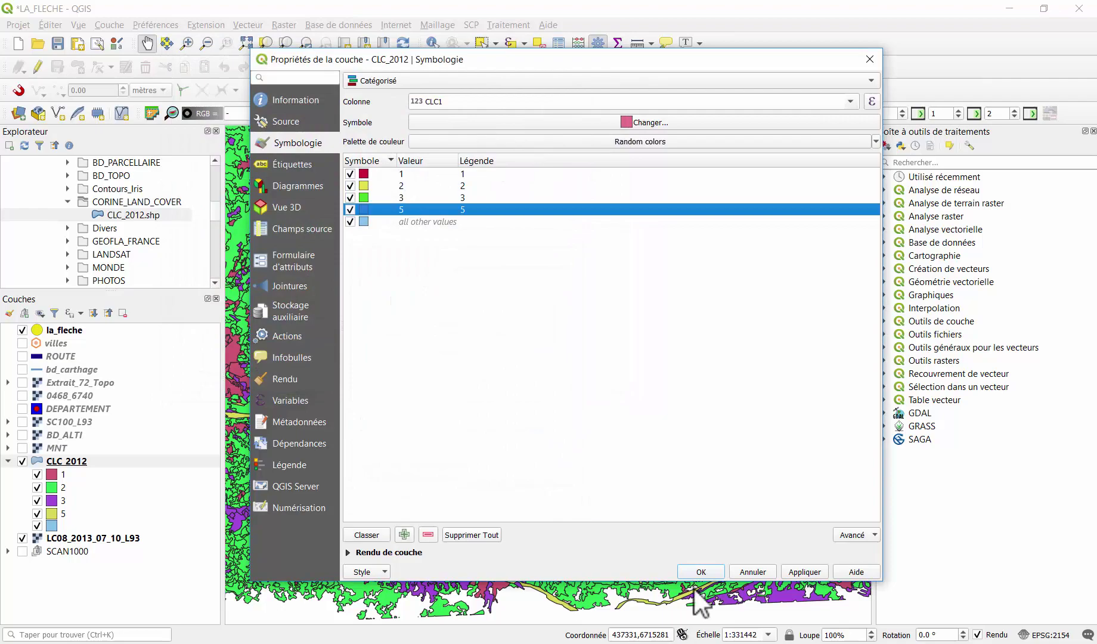
pyautogui.click(791, 570)
pyautogui.click(701, 571)
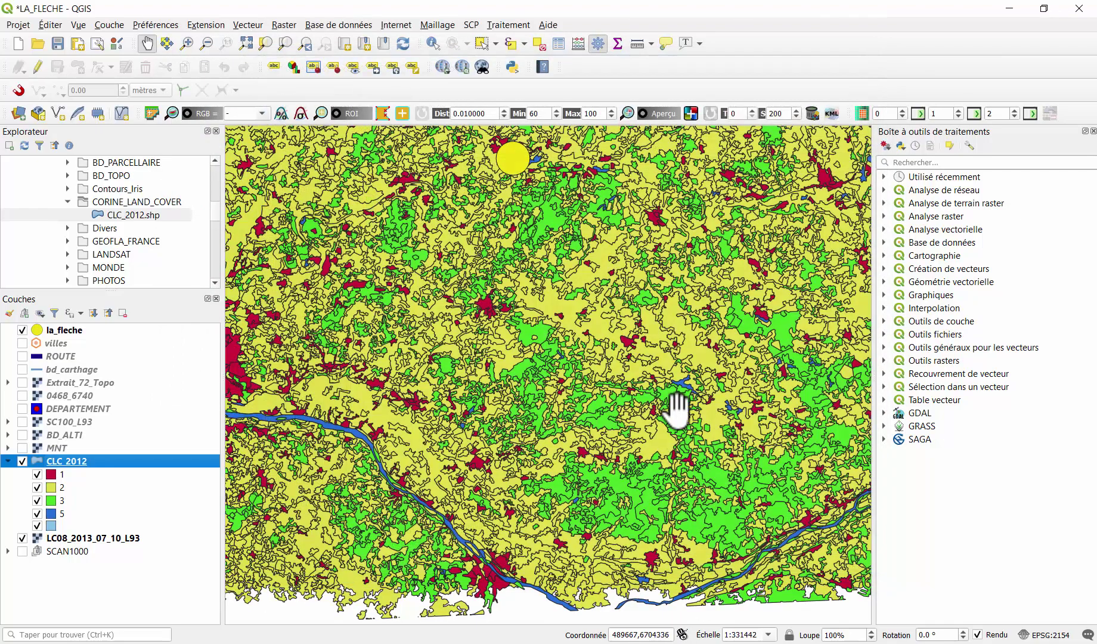
# Step: Examine the recolored CLC_2012 land cover at several scales, from the full layer extent to the area around the la_fleche point
pyautogui.scroll(-1, 525, 280)
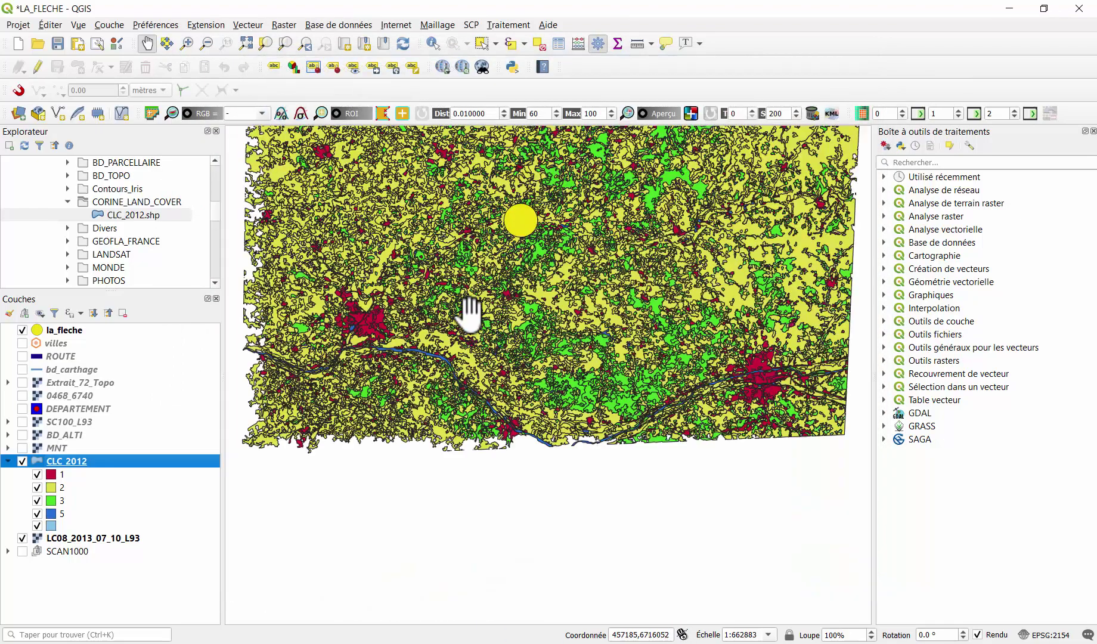
pyautogui.moveTo(465, 311); pyautogui.dragTo(597, 404)
pyautogui.moveTo(675, 305); pyautogui.dragTo(531, 362)
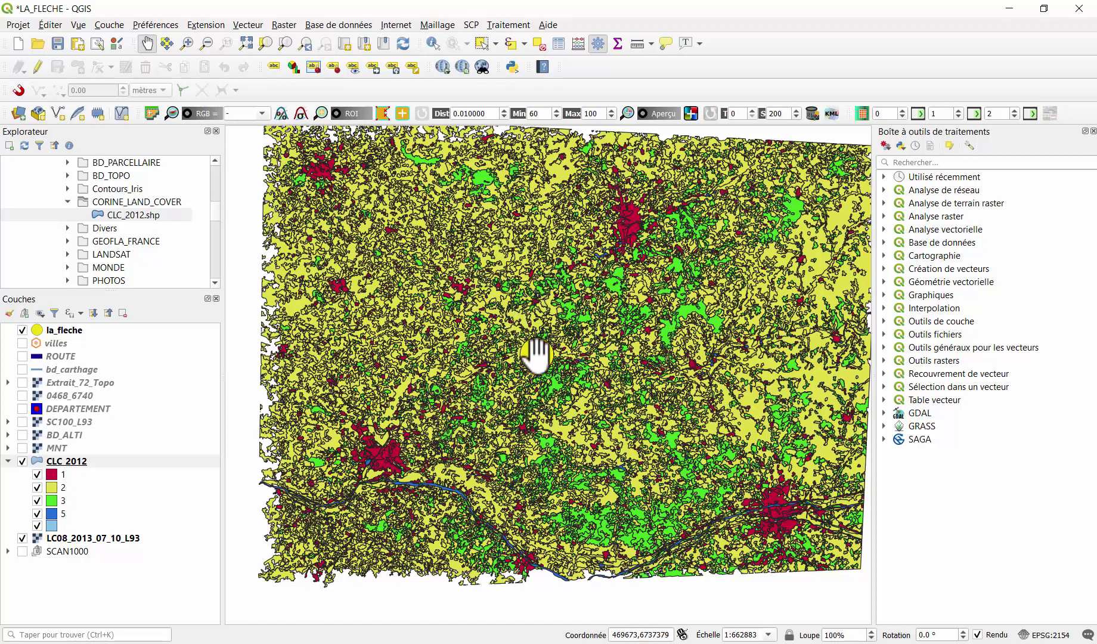
pyautogui.scroll(-1, 536, 355)
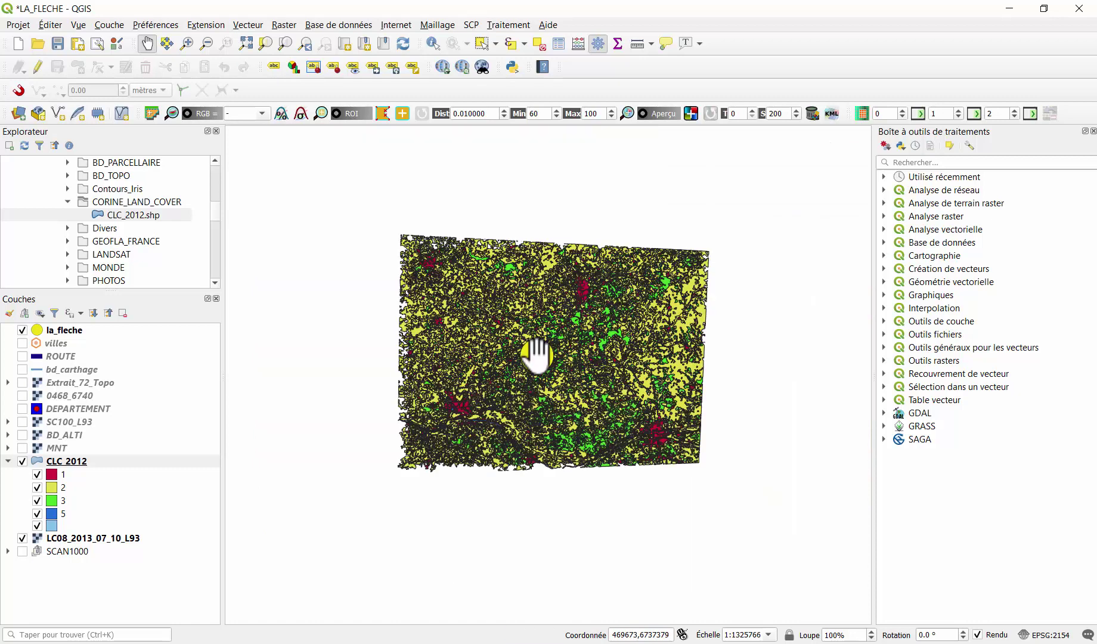
pyautogui.scroll(-1, 536, 354)
pyautogui.scroll(-1, 540, 354)
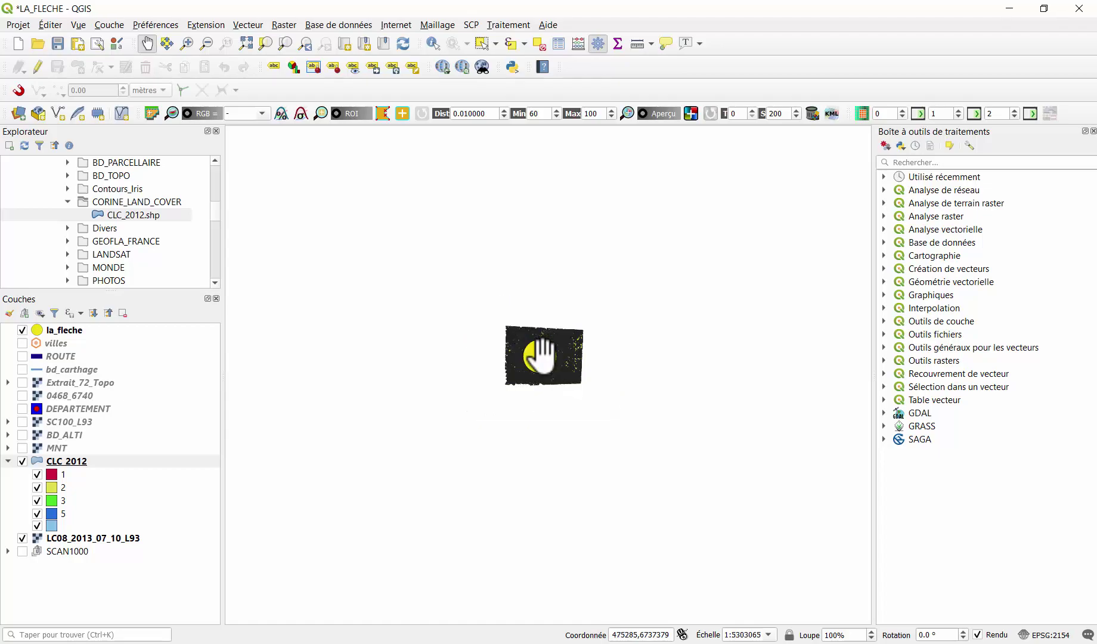
pyautogui.scroll(4, 540, 356)
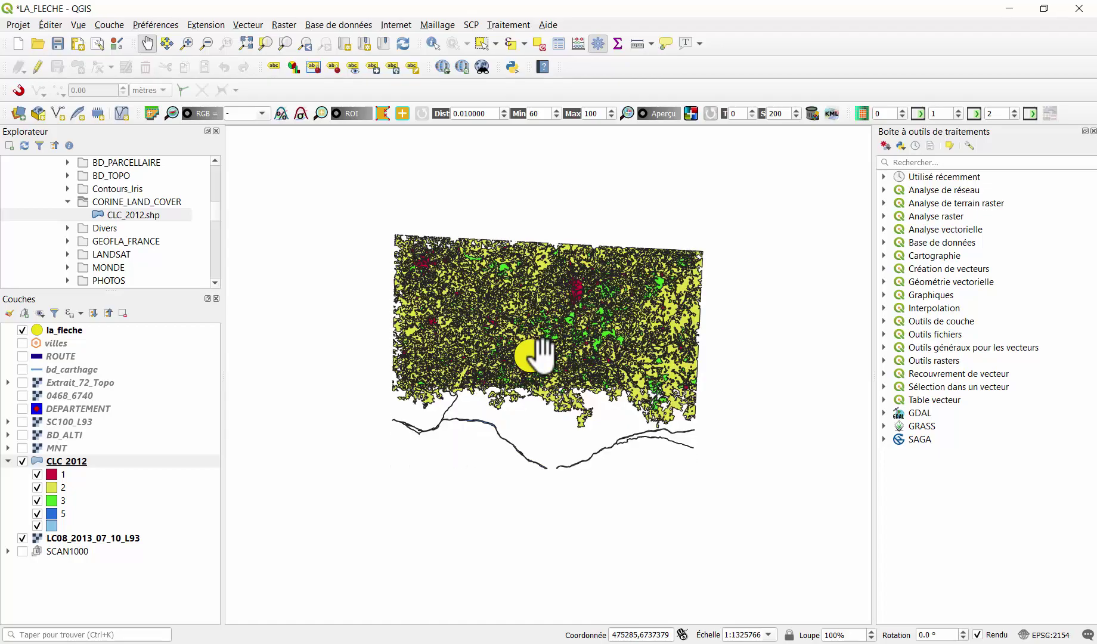
pyautogui.scroll(1, 543, 356)
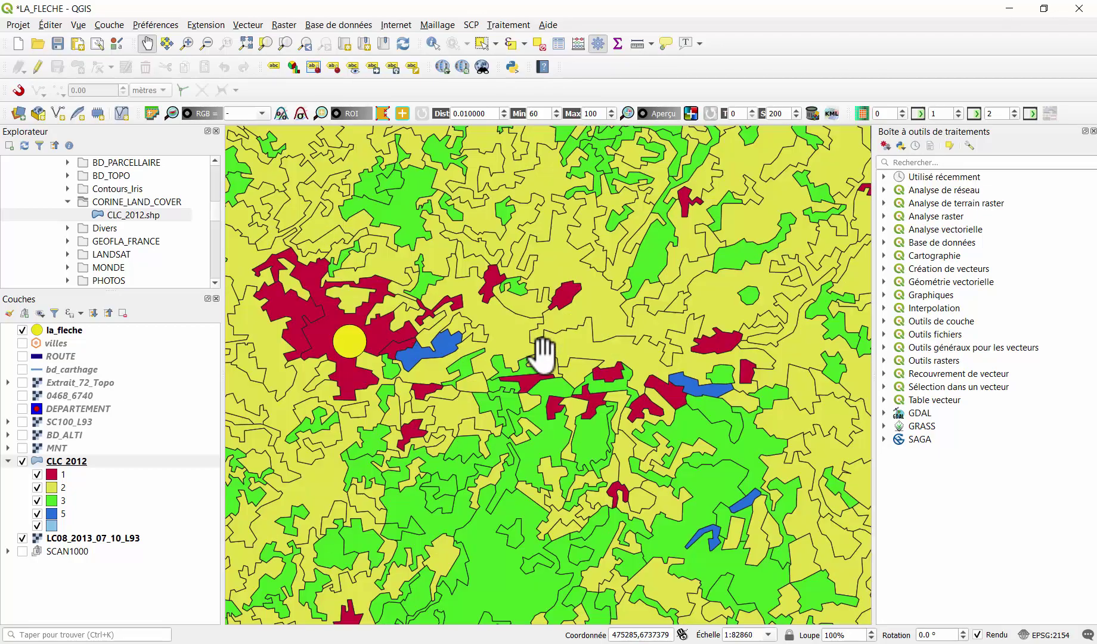
pyautogui.scroll(-2, 542, 356)
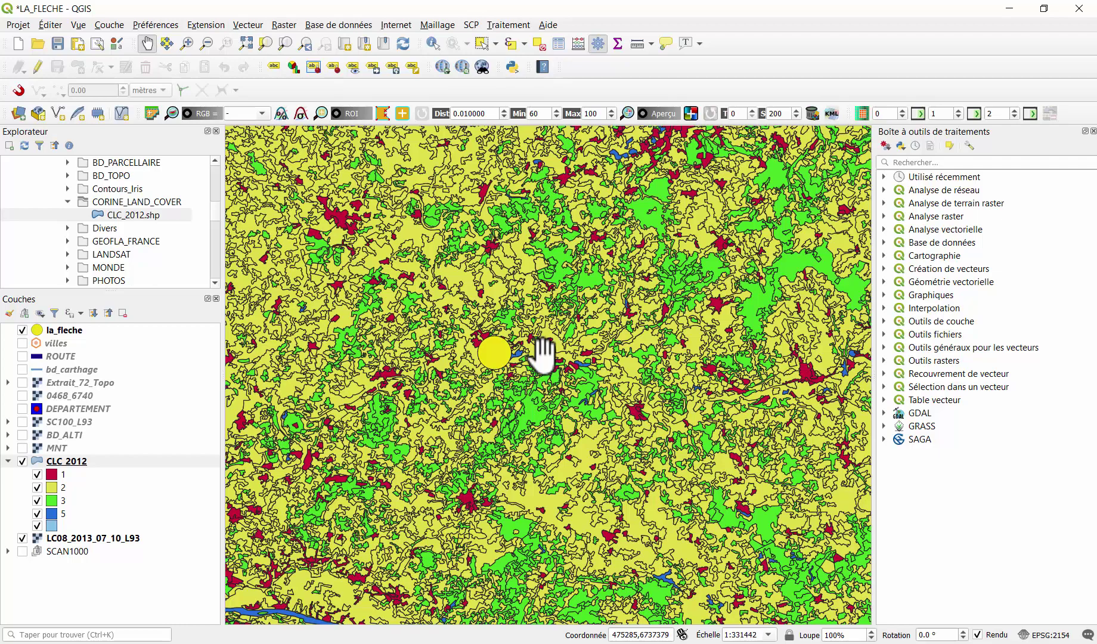
pyautogui.scroll(-2, 543, 356)
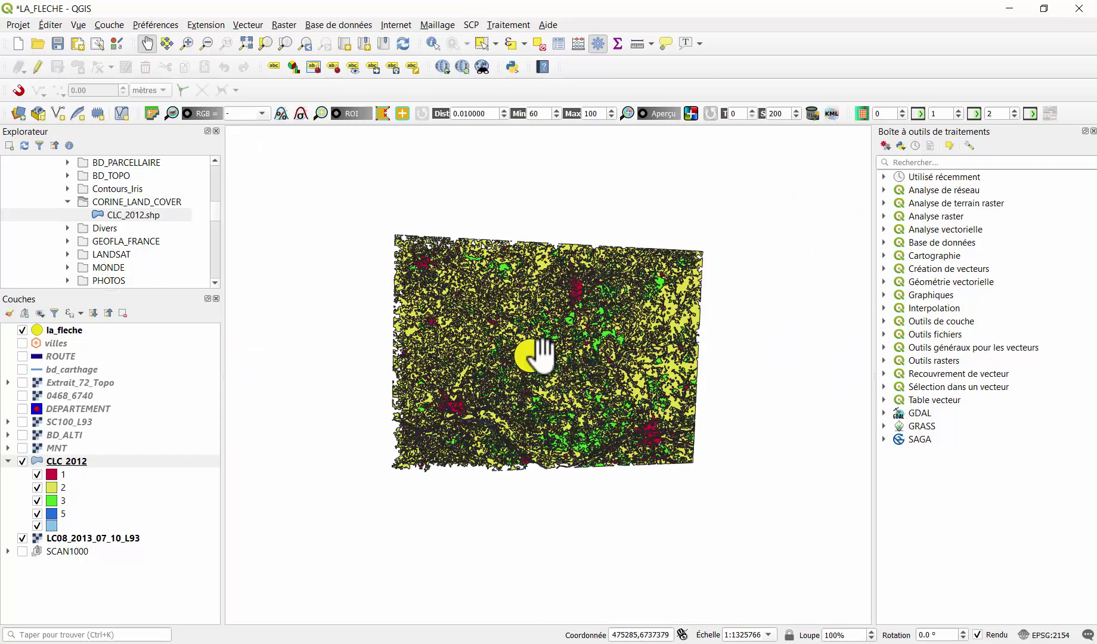
pyautogui.scroll(2, 542, 356)
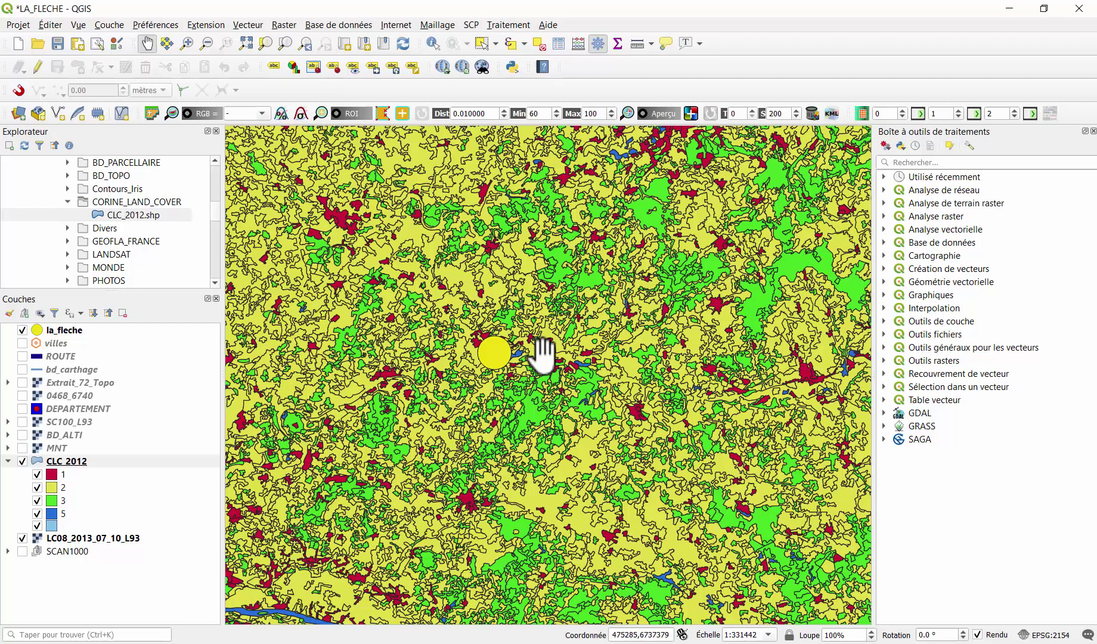
# Step: Set the stroke color opacity of category 1's simple fill to 0% in the CLC_2012 symbology and apply it to the layer
pyautogui.rightClick(84, 460)
pyautogui.click(118, 456)
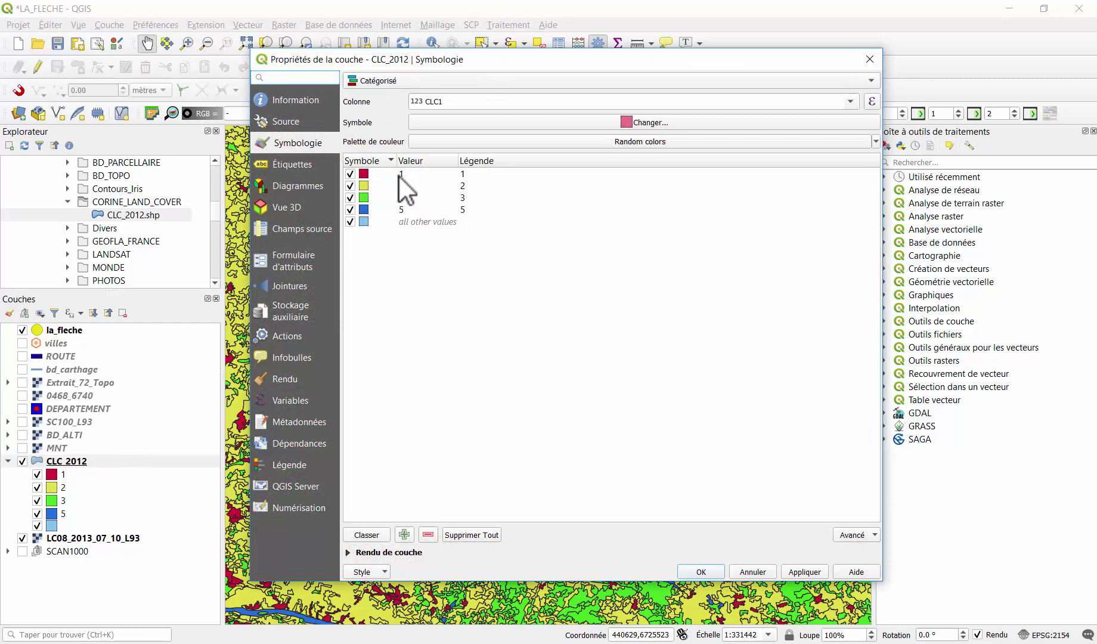
pyautogui.doubleClick(367, 174)
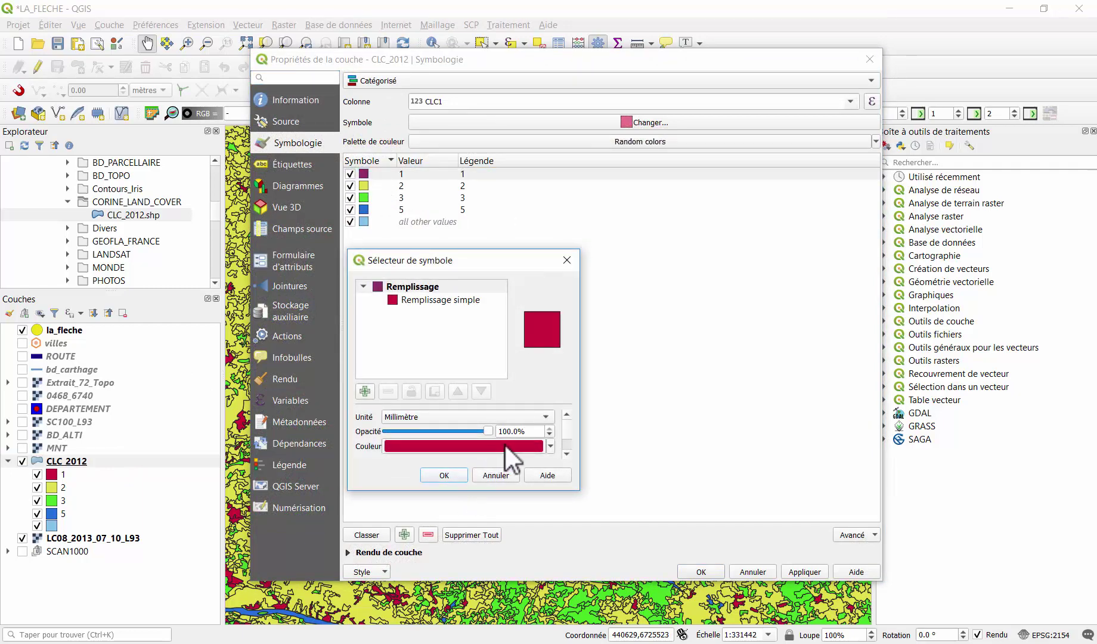
pyautogui.click(452, 299)
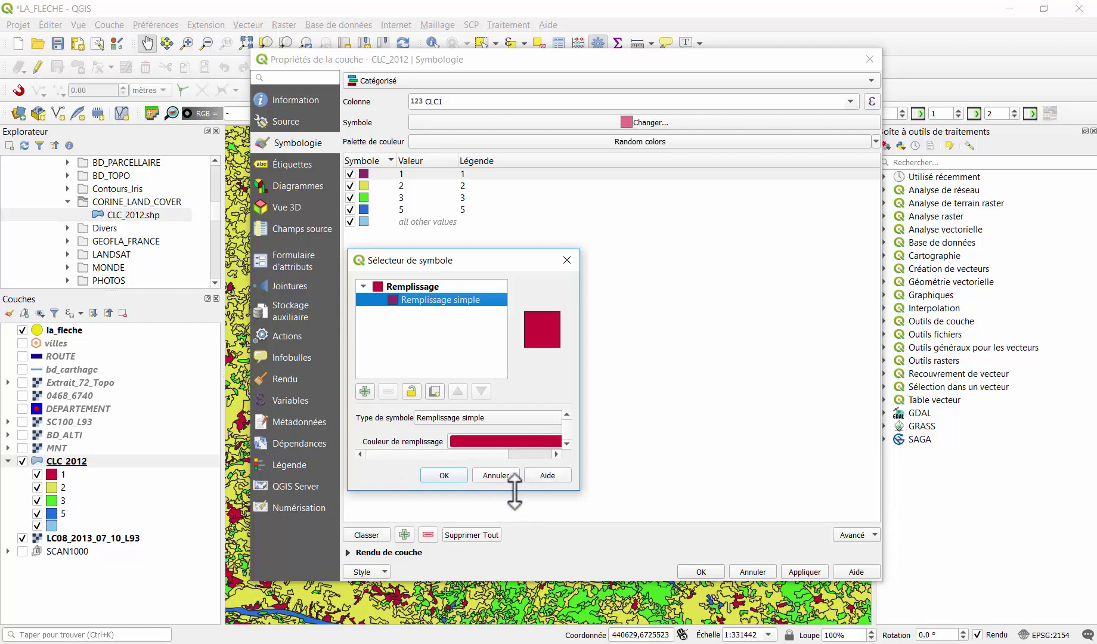
pyautogui.moveTo(514, 491); pyautogui.dragTo(514, 593)
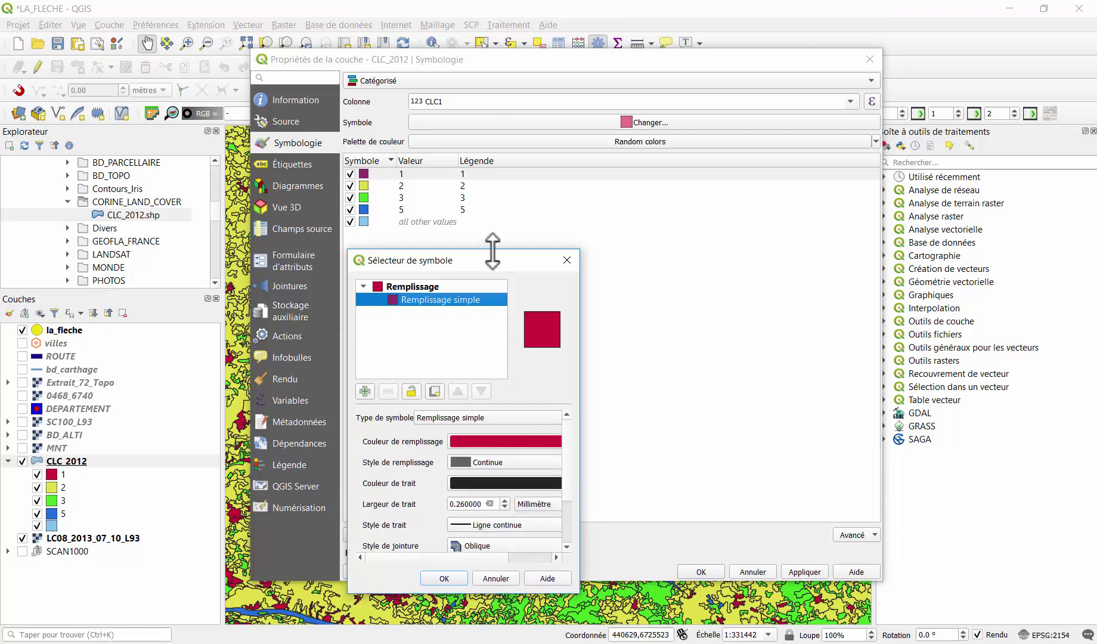
pyautogui.moveTo(492, 251); pyautogui.dragTo(514, 95)
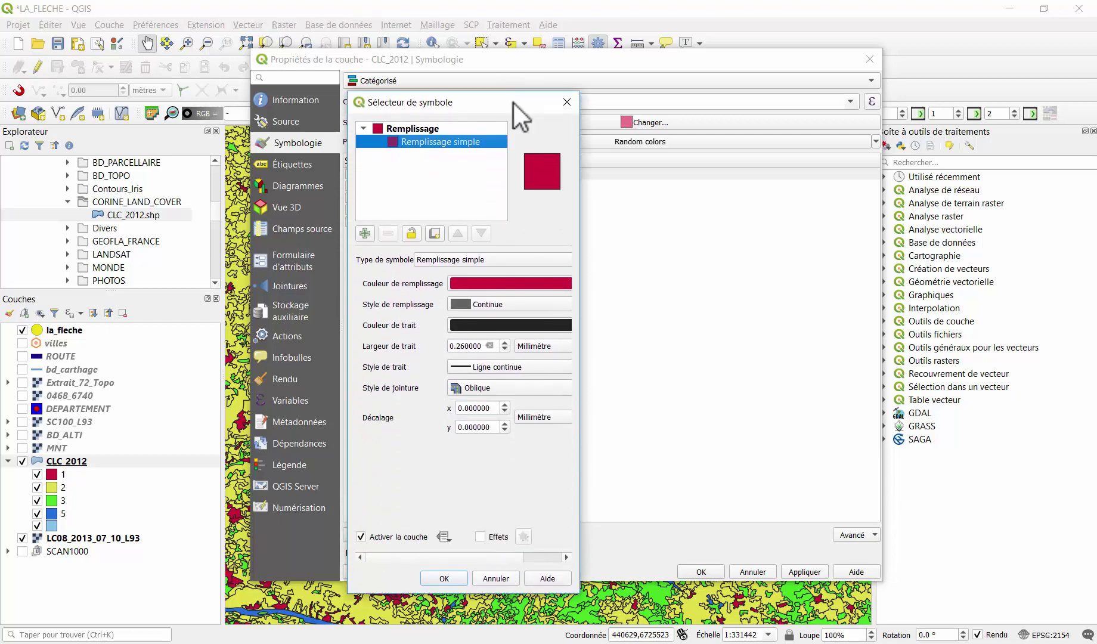
pyautogui.click(536, 323)
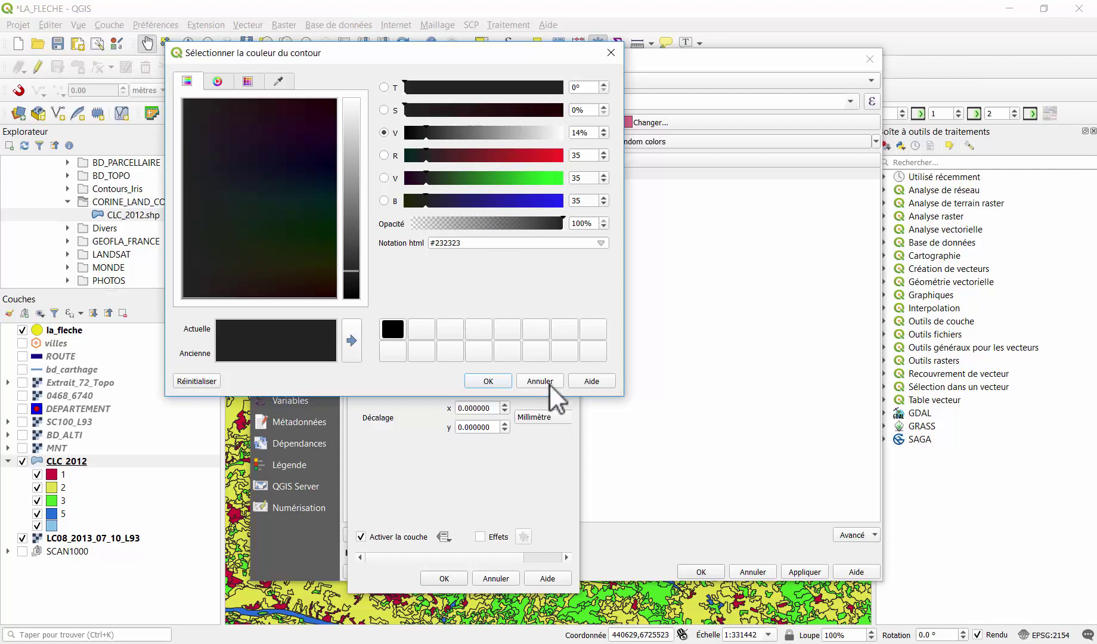
pyautogui.click(411, 225)
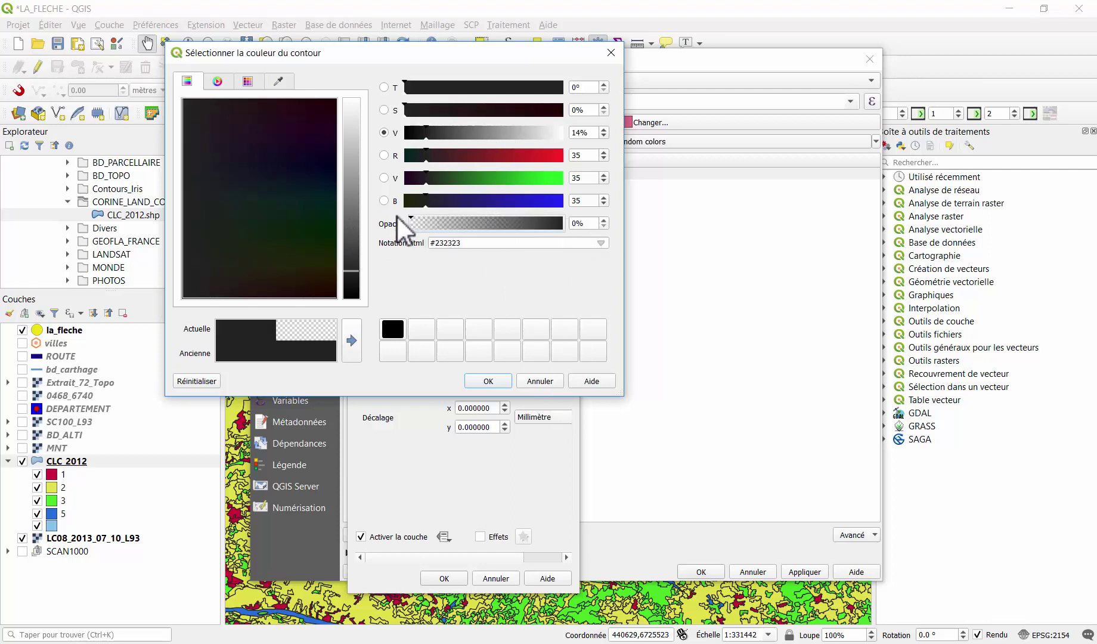
pyautogui.click(488, 381)
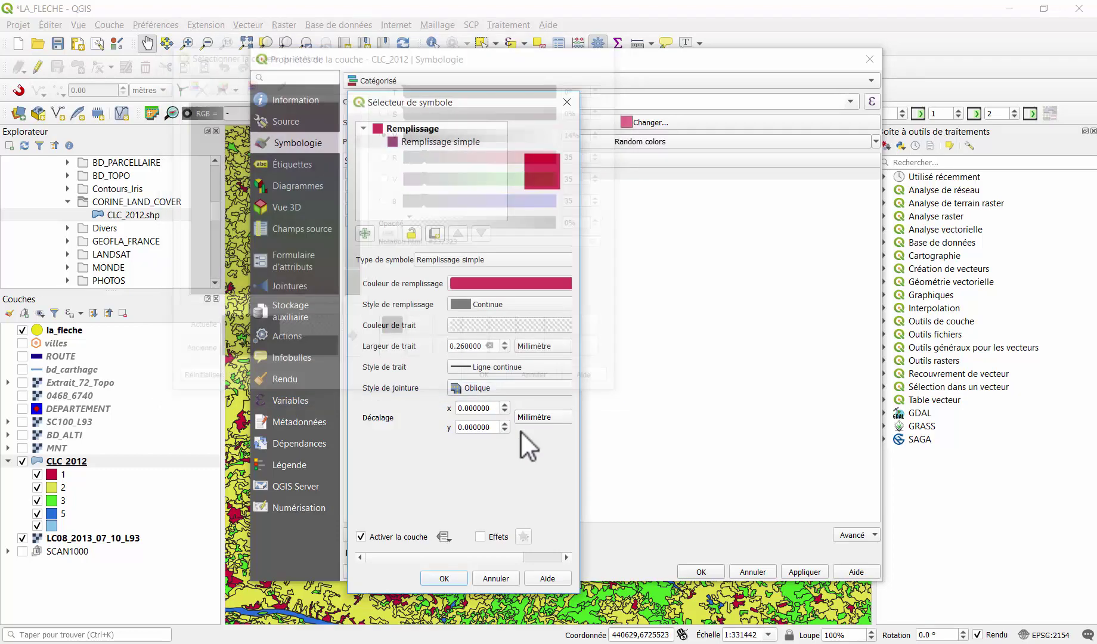
pyautogui.click(444, 578)
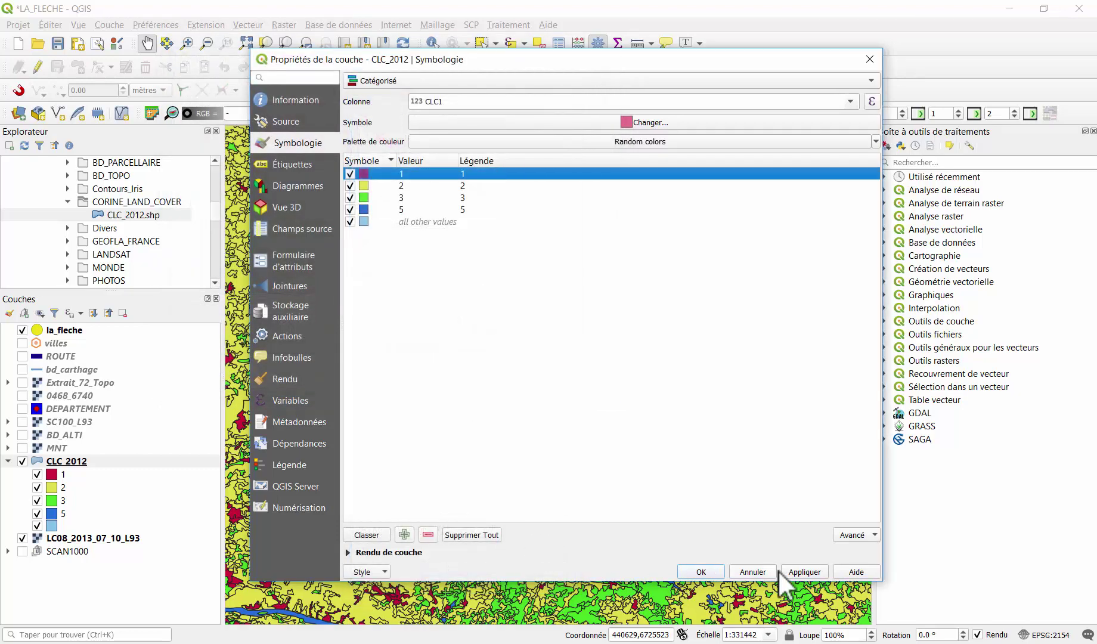
pyautogui.click(805, 571)
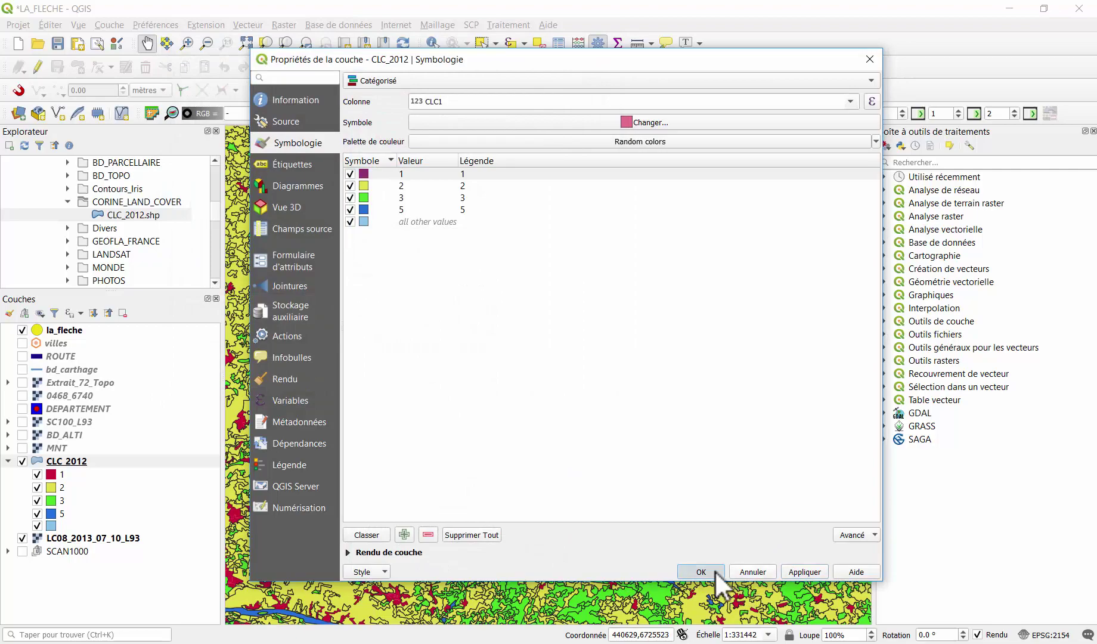
pyautogui.click(715, 571)
# Step: Select categories 1, 2, 3 and 5 together in the CLC_2012 symbology and open the simple fill settings of their shared symbol
pyautogui.moveTo(362, 216); pyautogui.dragTo(490, 298)
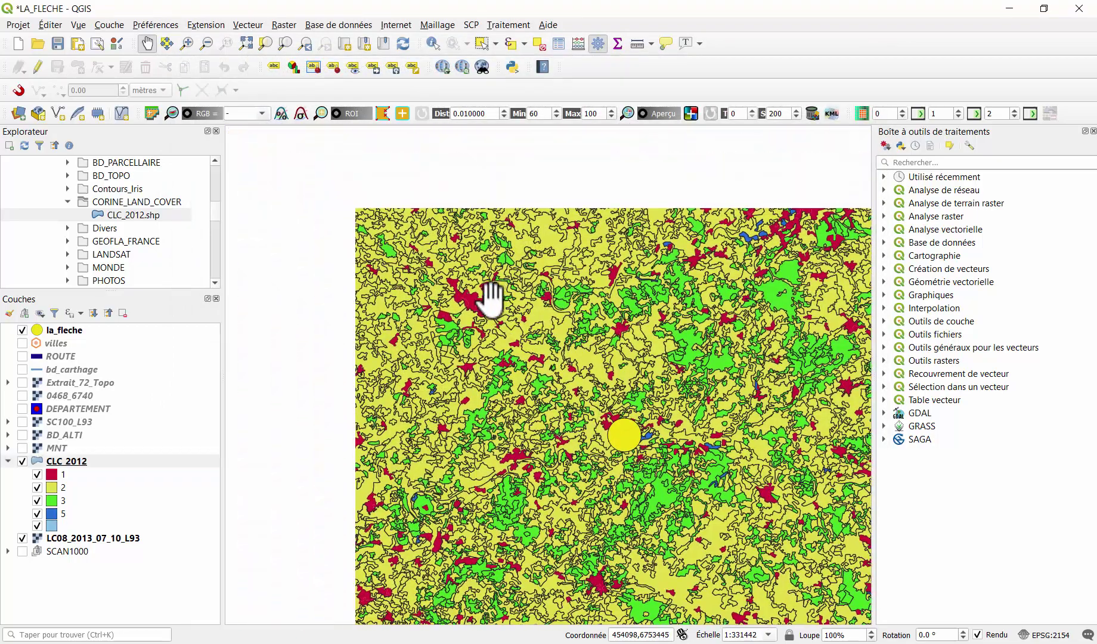
pyautogui.scroll(2, 490, 298)
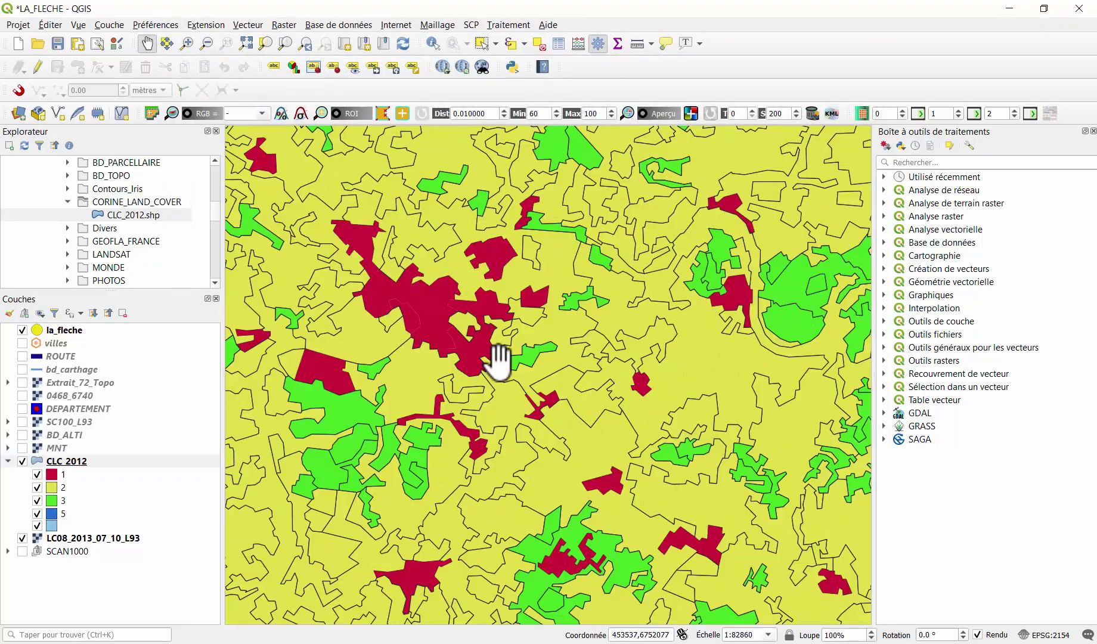
pyautogui.scroll(-3, 499, 359)
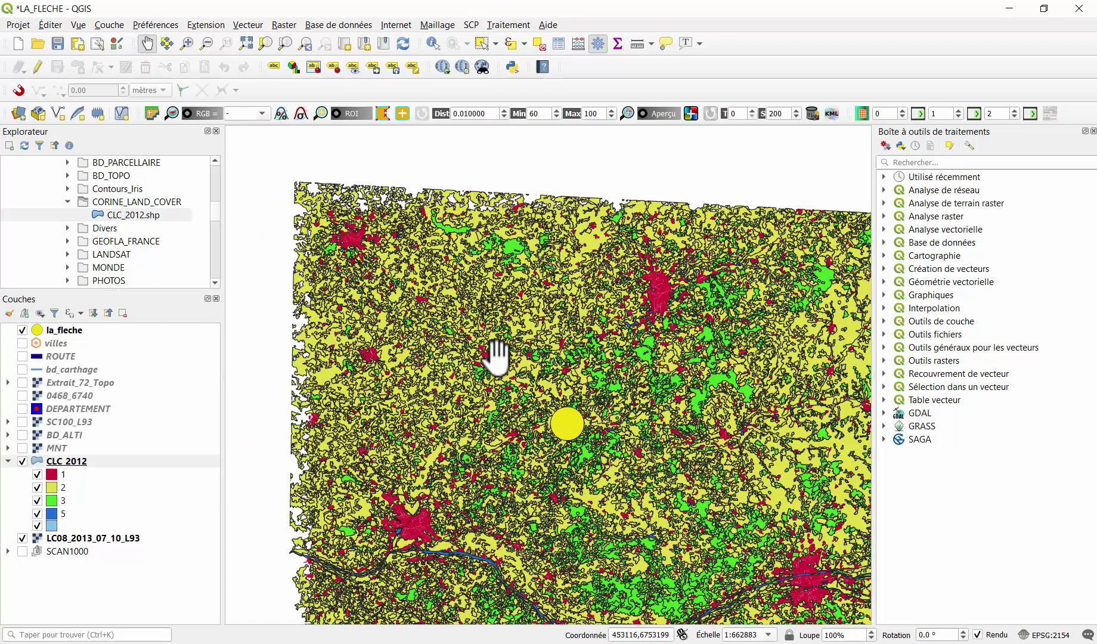
pyautogui.rightClick(91, 465)
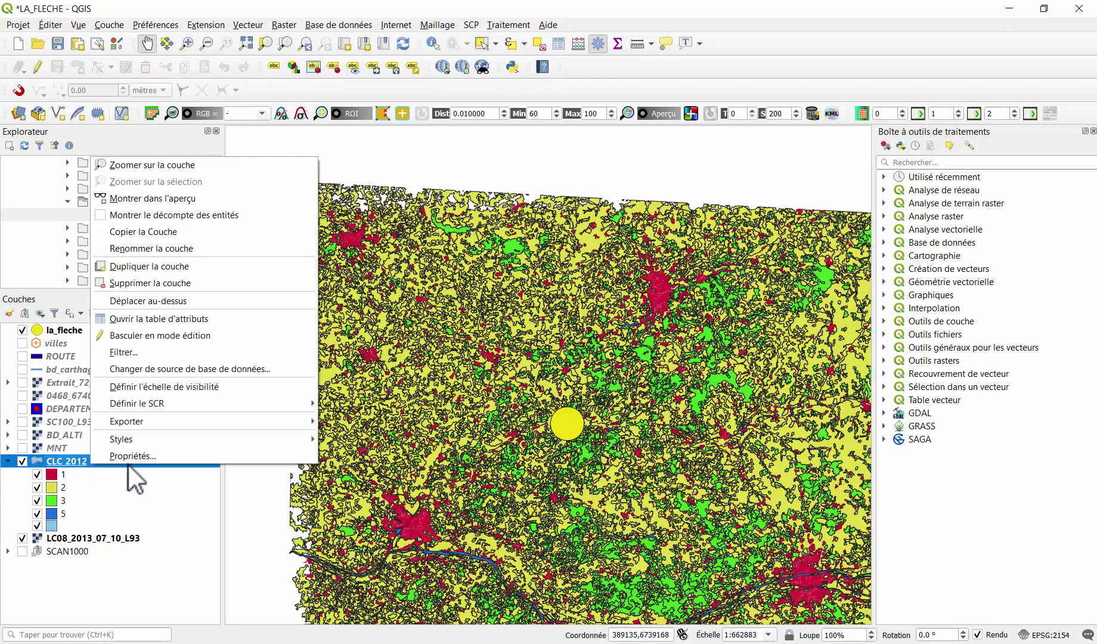
pyautogui.click(133, 458)
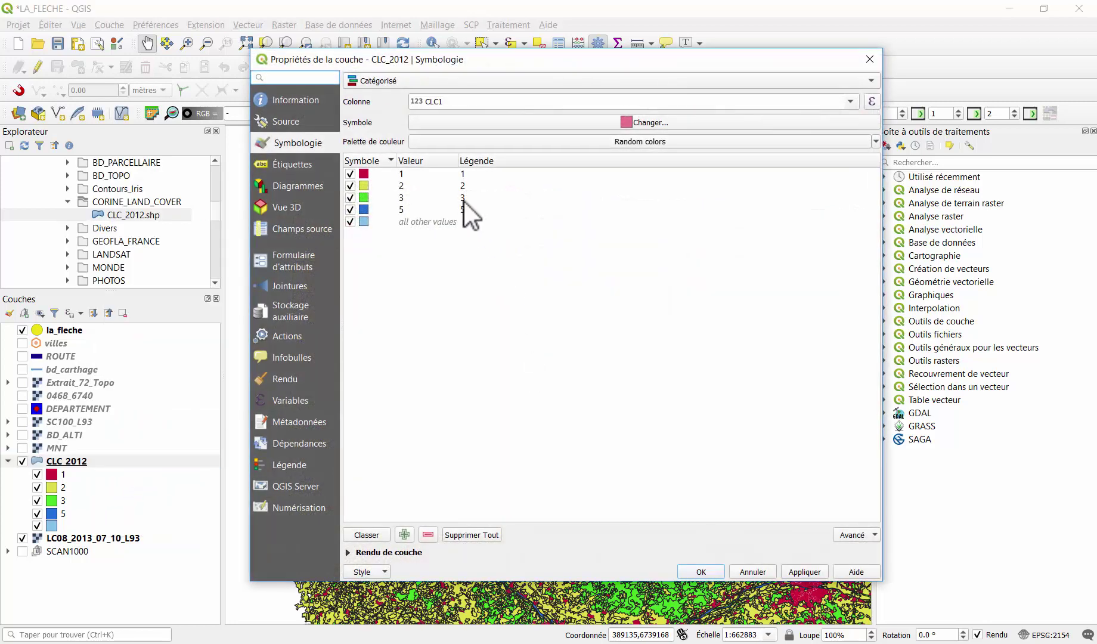
pyautogui.click(378, 175)
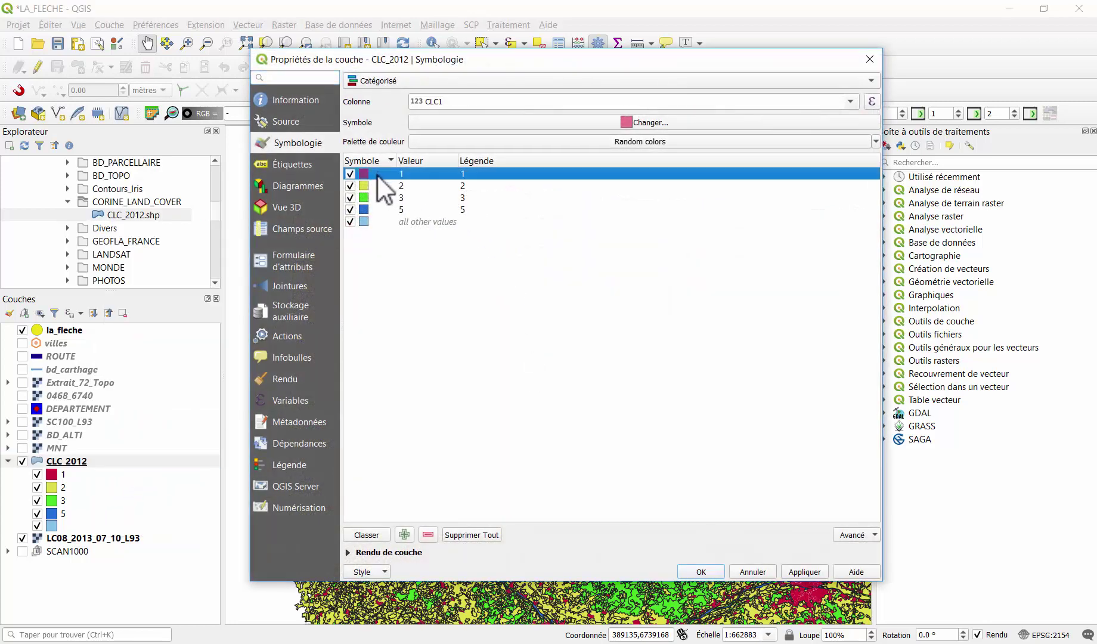
pyautogui.keyDown('shift'); pyautogui.click(377, 209); pyautogui.keyUp('shift')
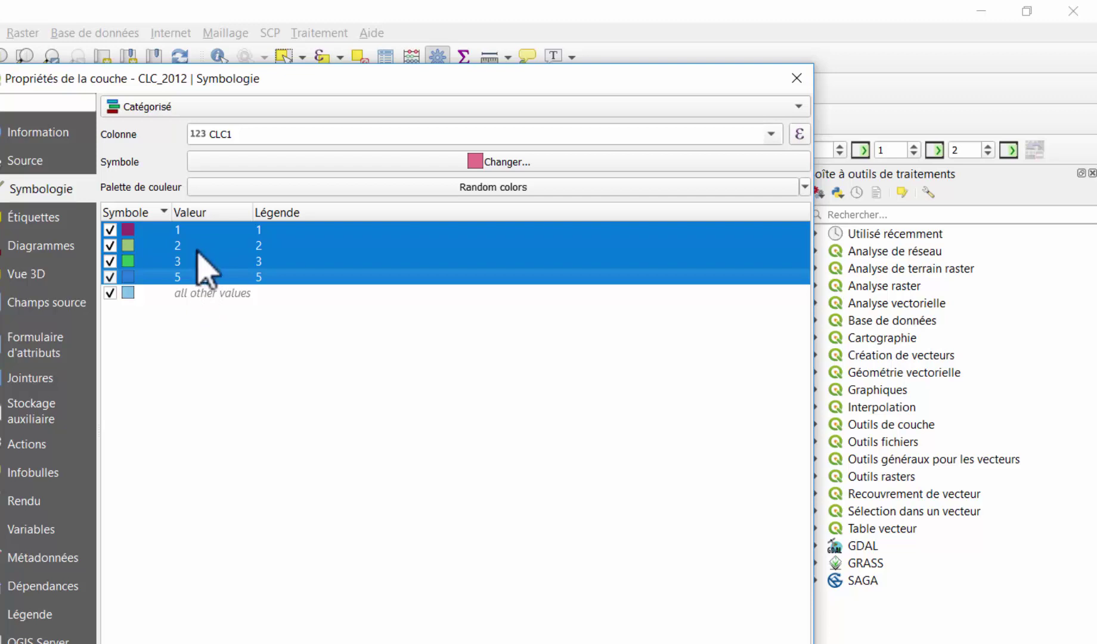
pyautogui.click(523, 159)
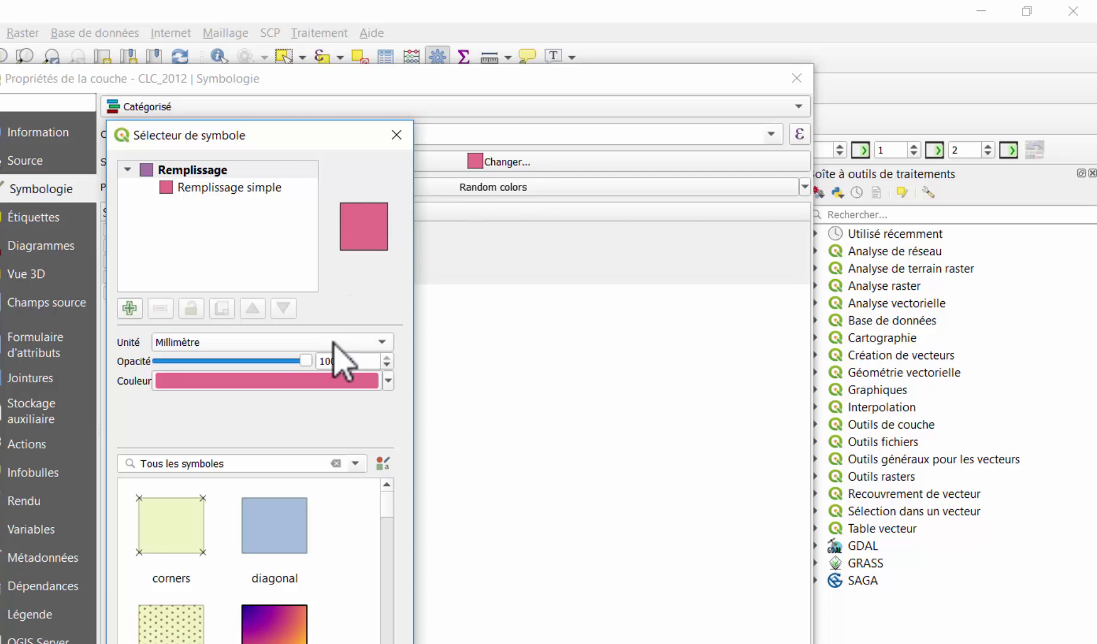
pyautogui.click(244, 187)
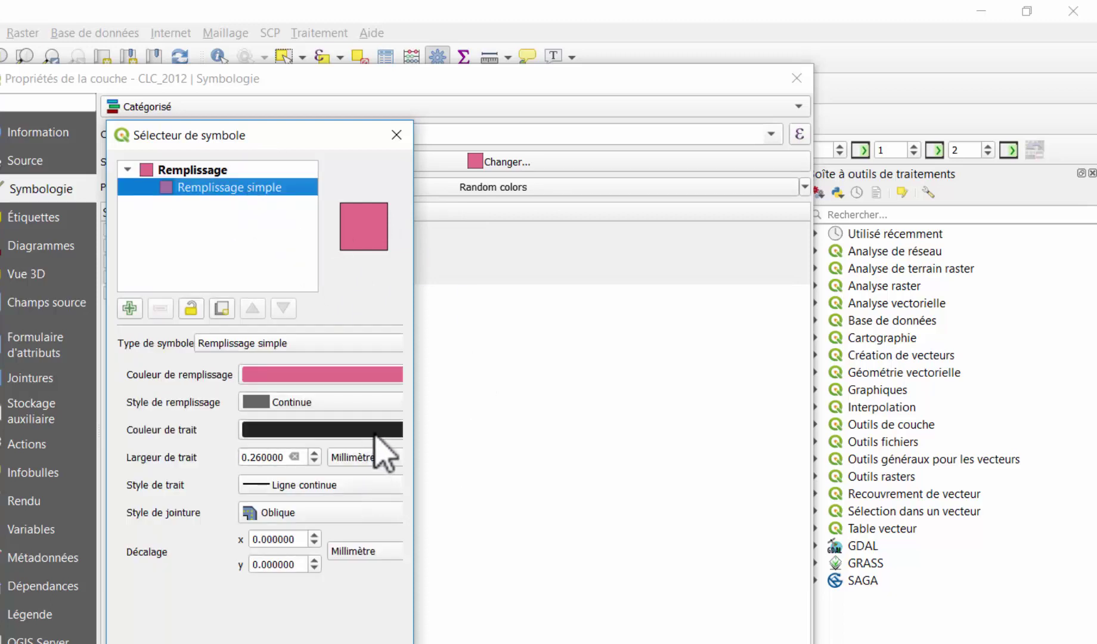
pyautogui.click(343, 485)
pyautogui.click(346, 485)
pyautogui.click(344, 485)
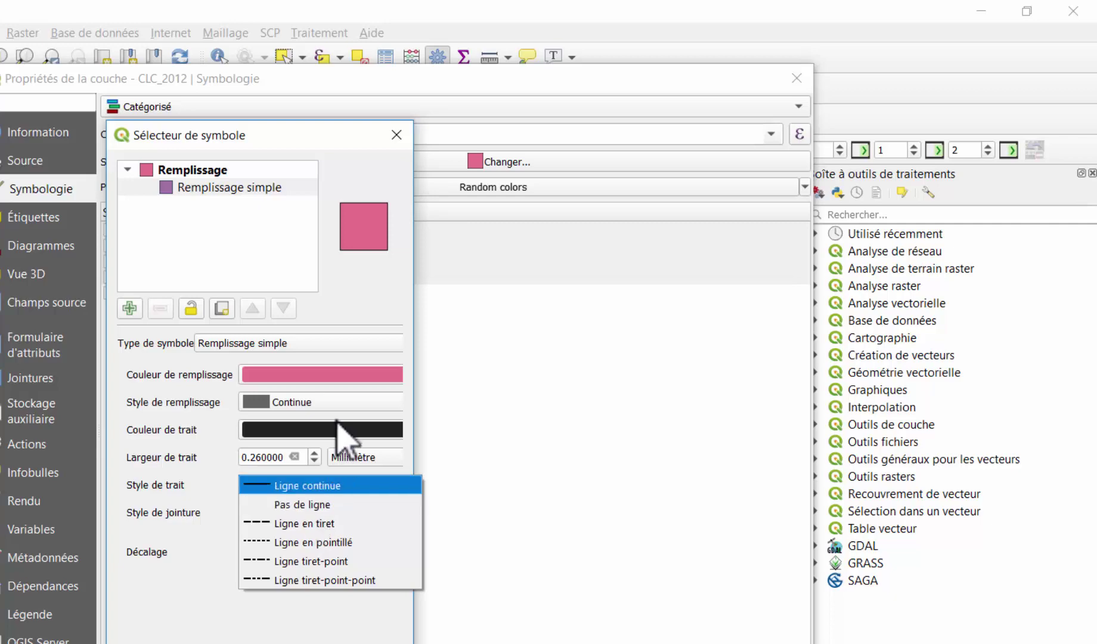
pyautogui.click(376, 430)
# Step: Set the stroke color opacity to 0% for the selected categories and apply the symbology to the CLC_2012 layer
pyautogui.click(375, 429)
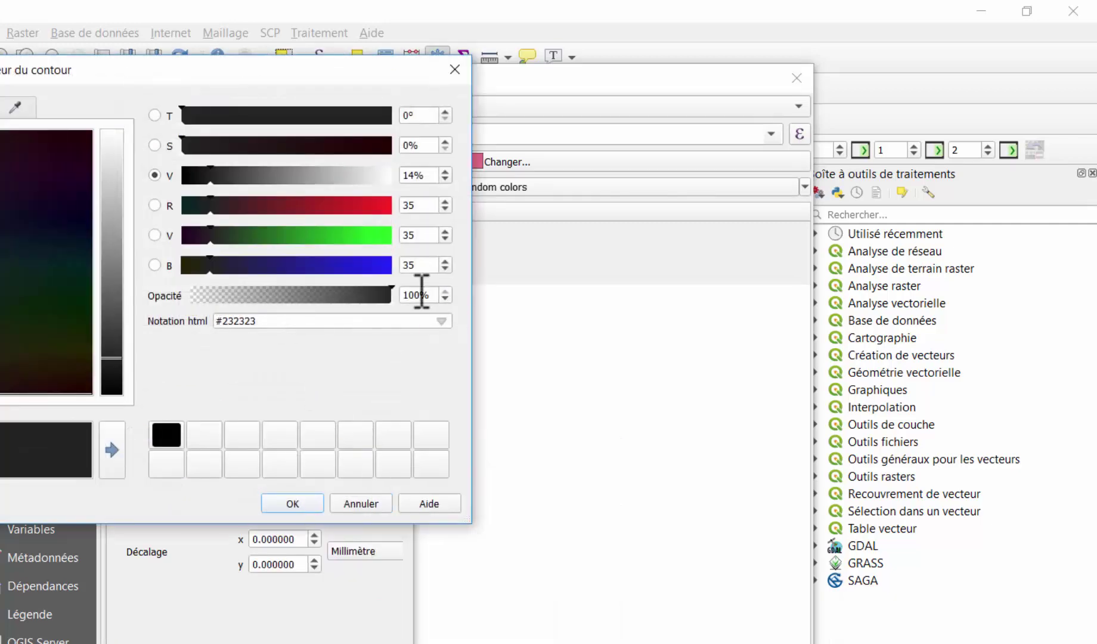
pyautogui.moveTo(391, 296); pyautogui.dragTo(170, 319)
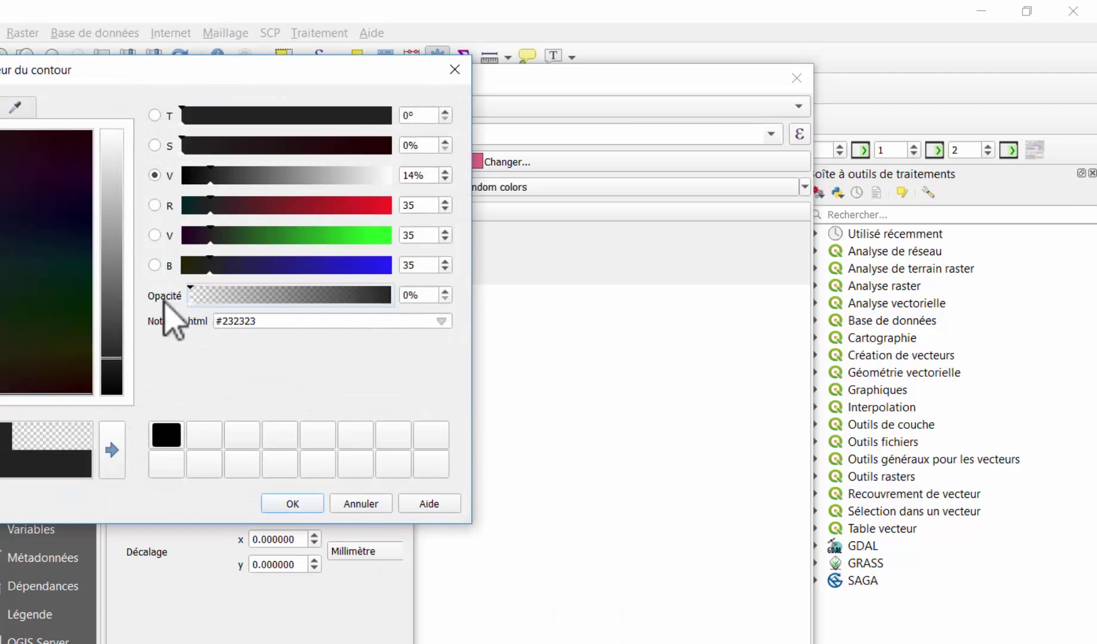
pyautogui.click(298, 506)
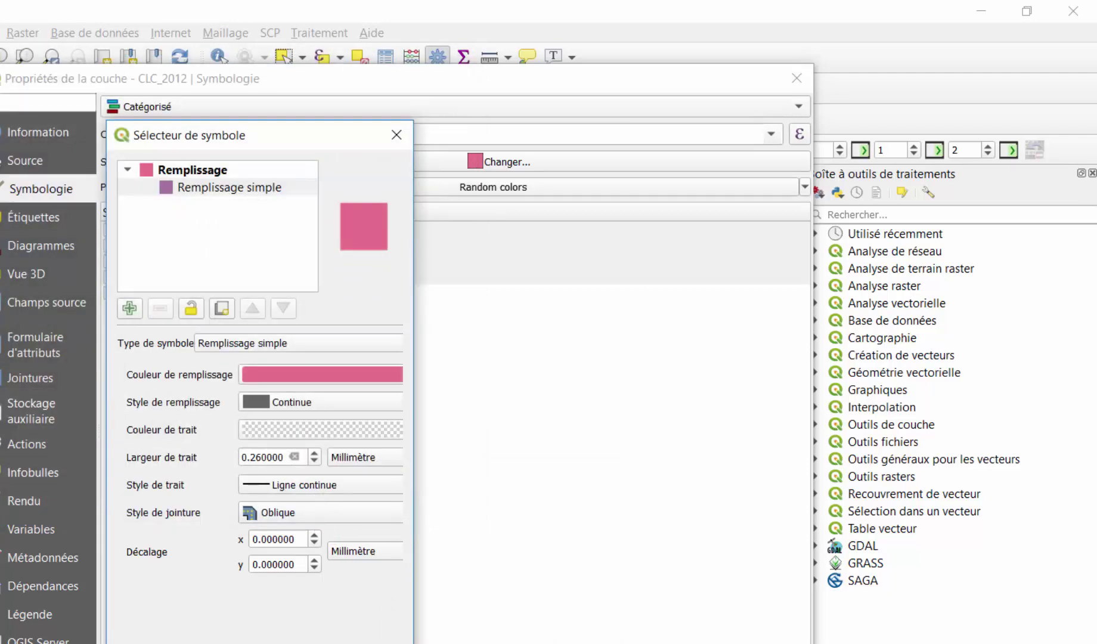
pyautogui.press('Return')
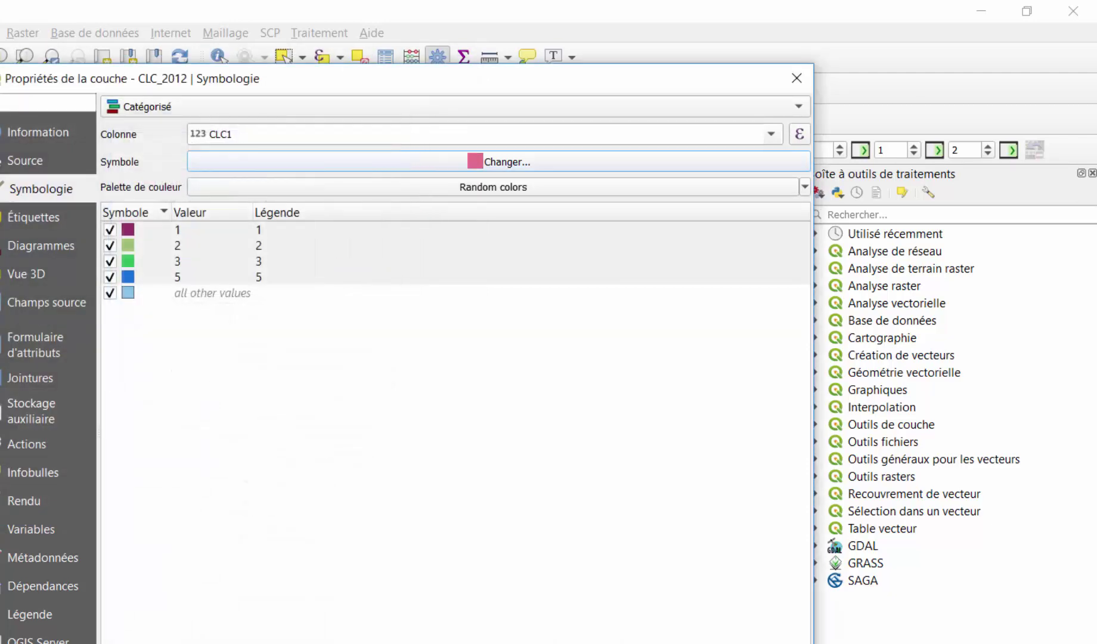
pyautogui.press('Return')
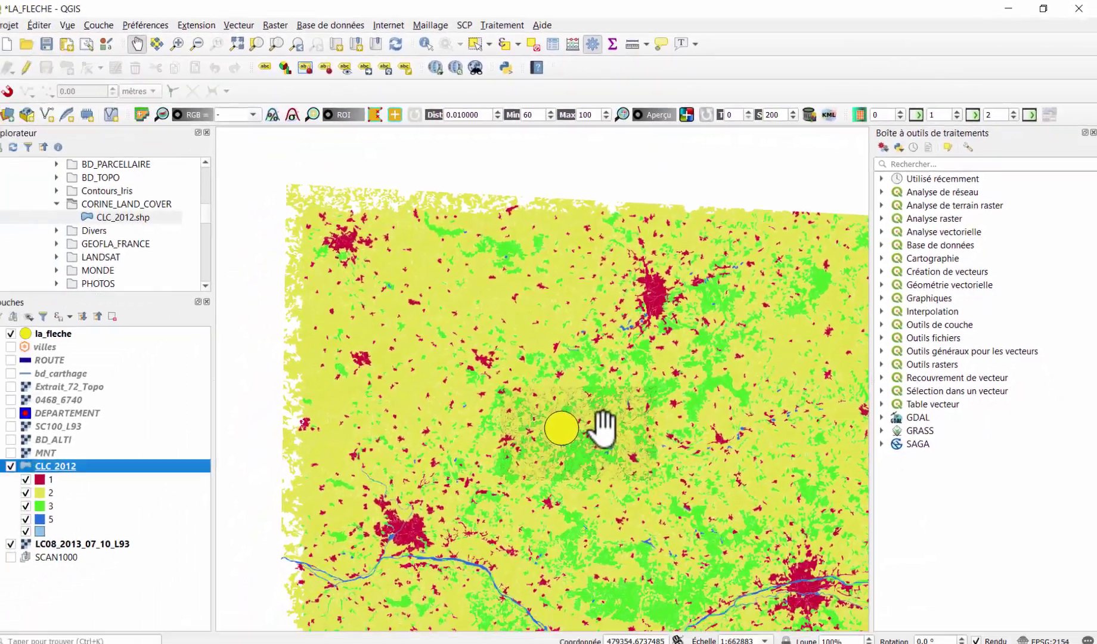
# Step: Examine the CLC_2012 land cover without polygon outlines at several scales, from the full layer extent to the la_fleche surroundings
pyautogui.moveTo(636, 429); pyautogui.dragTo(597, 297)
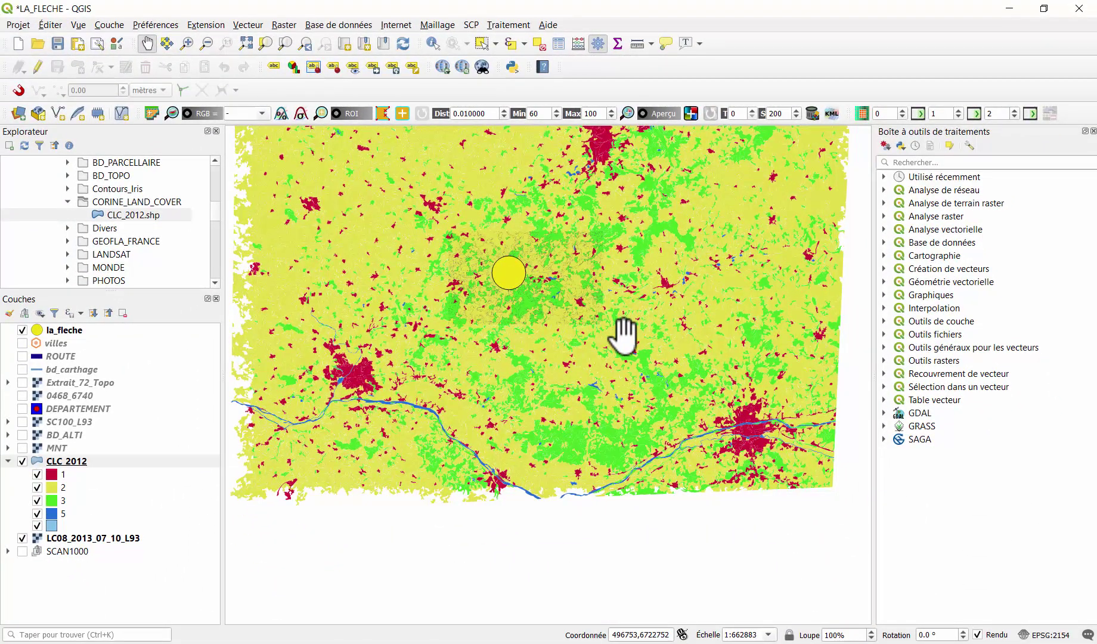
pyautogui.scroll(2, 623, 336)
pyautogui.scroll(-1, 623, 335)
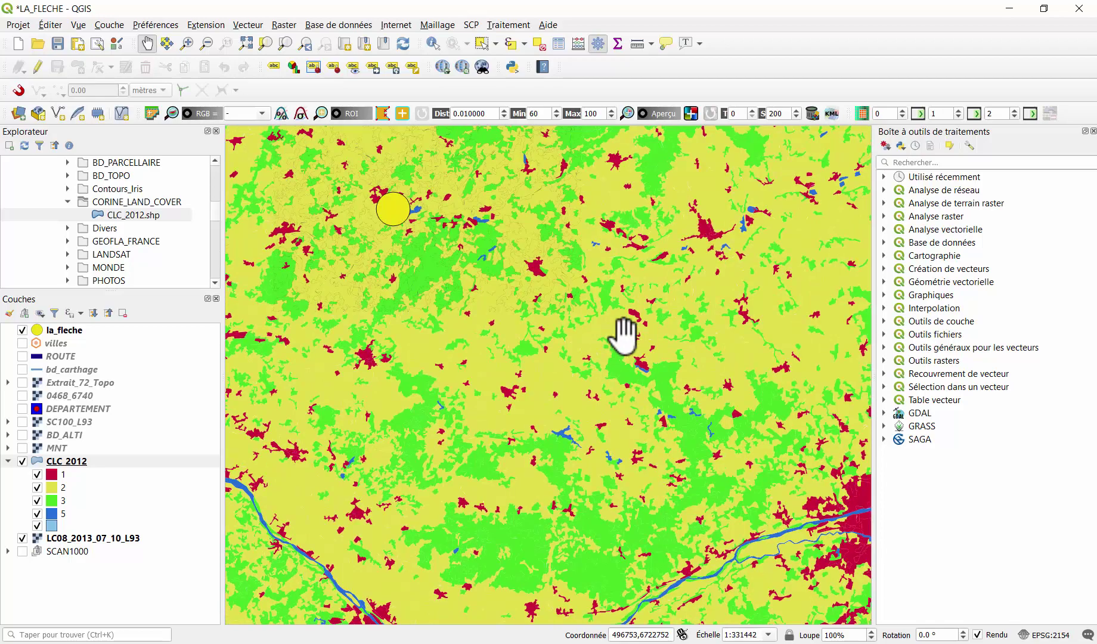
pyautogui.scroll(-2, 600, 352)
pyautogui.scroll(-1, 606, 346)
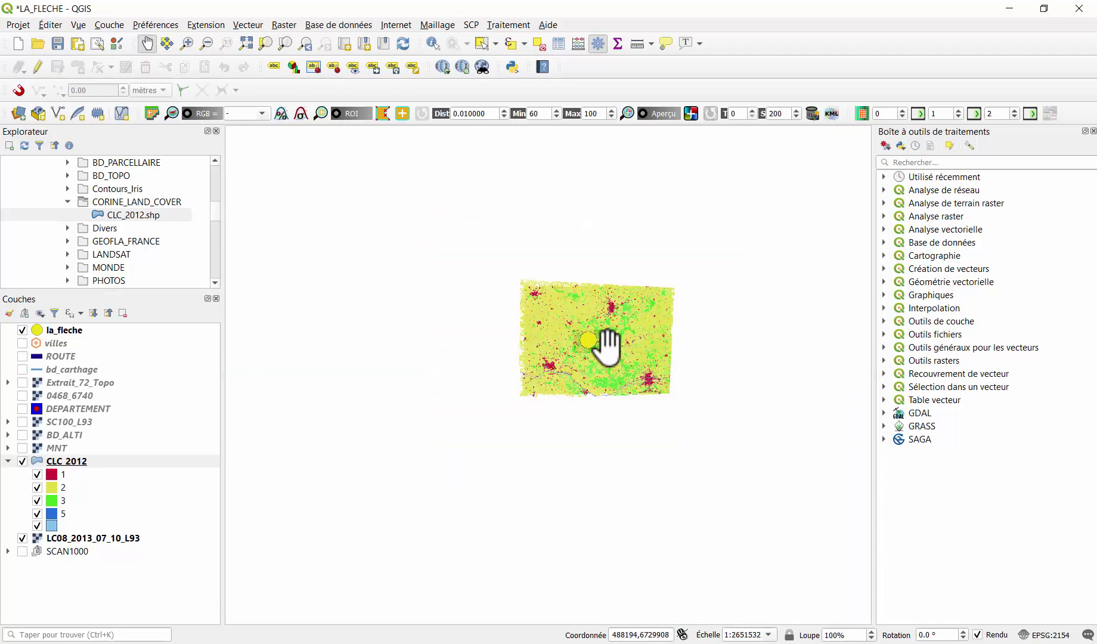
pyautogui.scroll(2, 607, 345)
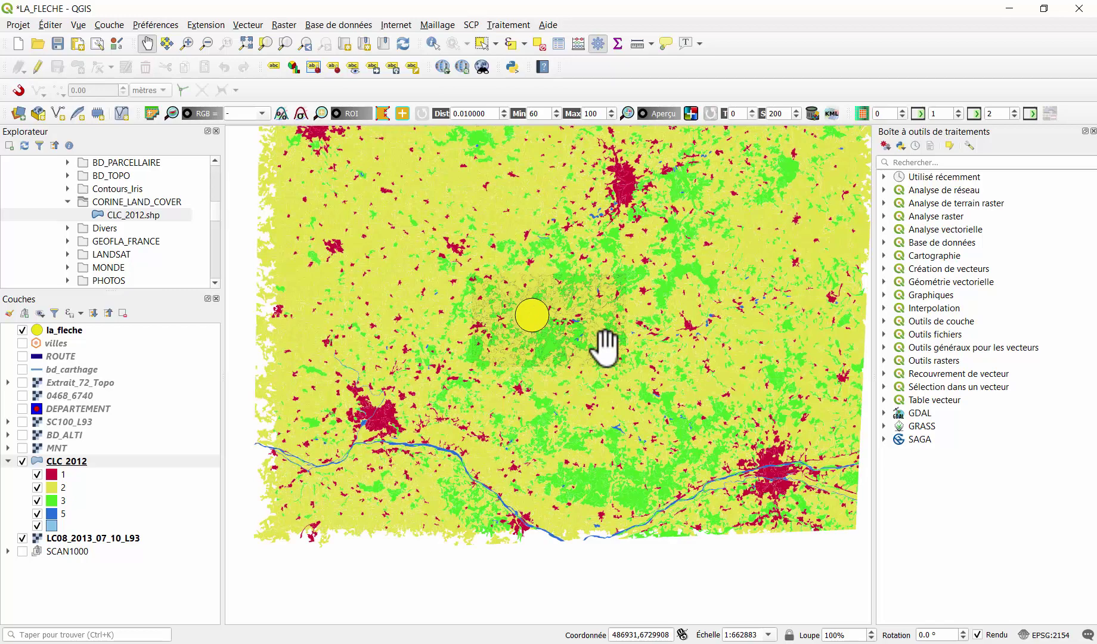
pyautogui.scroll(3, 605, 347)
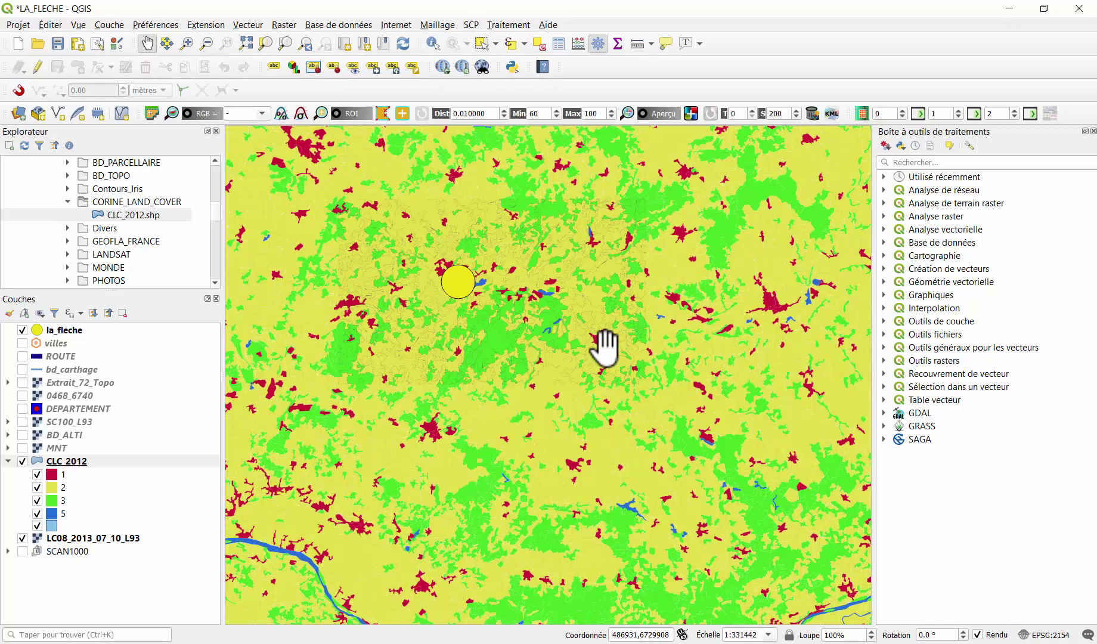
pyautogui.scroll(-3, 605, 347)
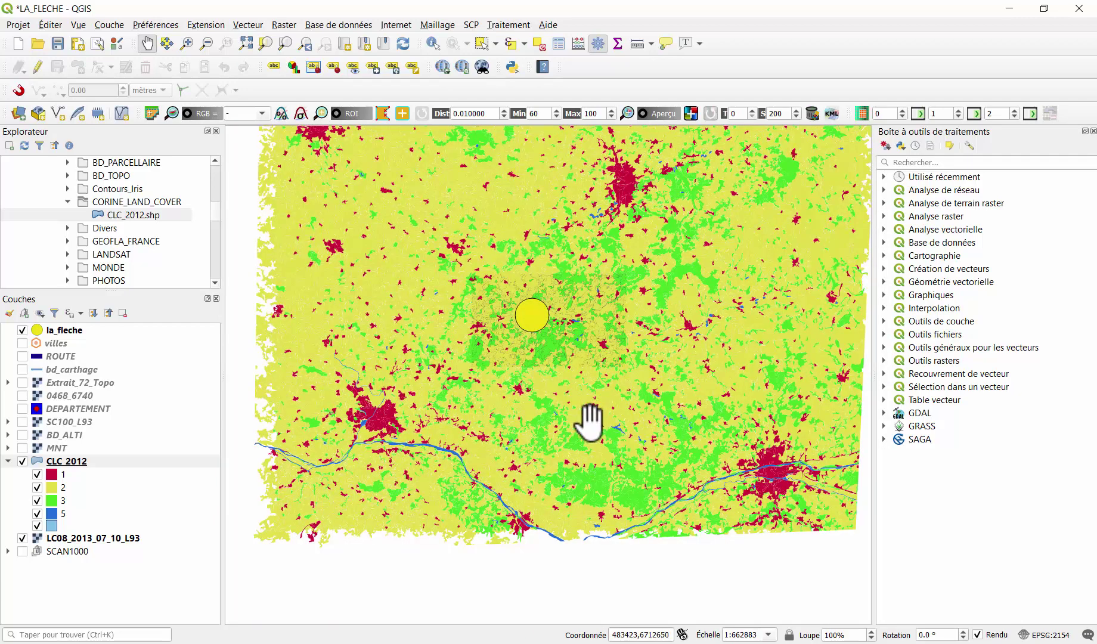
pyautogui.moveTo(590, 420); pyautogui.dragTo(503, 395)
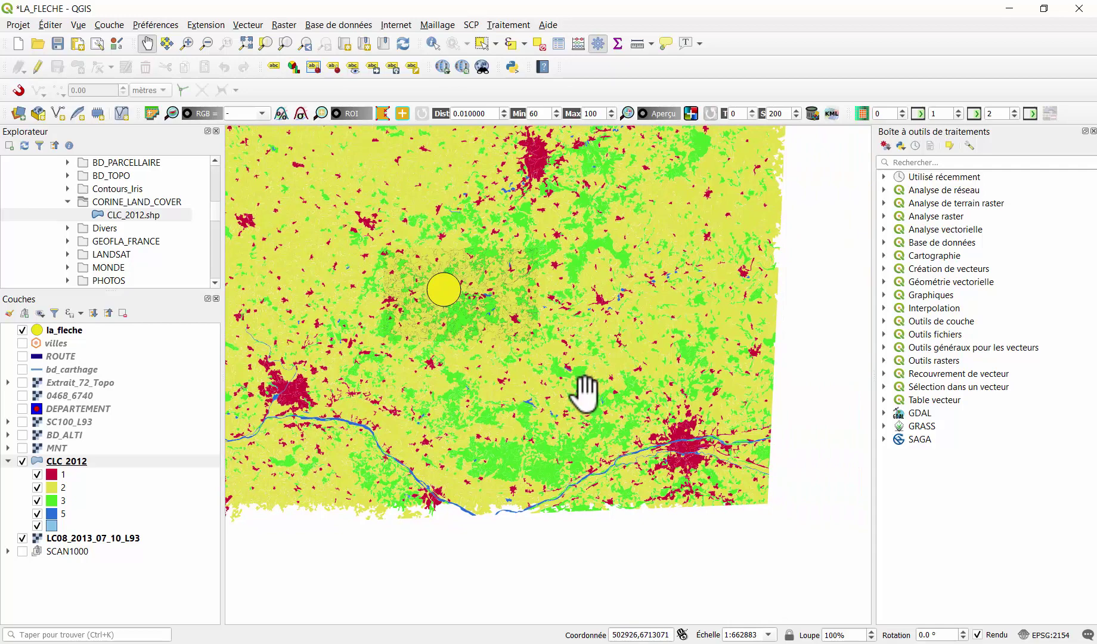
pyautogui.scroll(1, 495, 298)
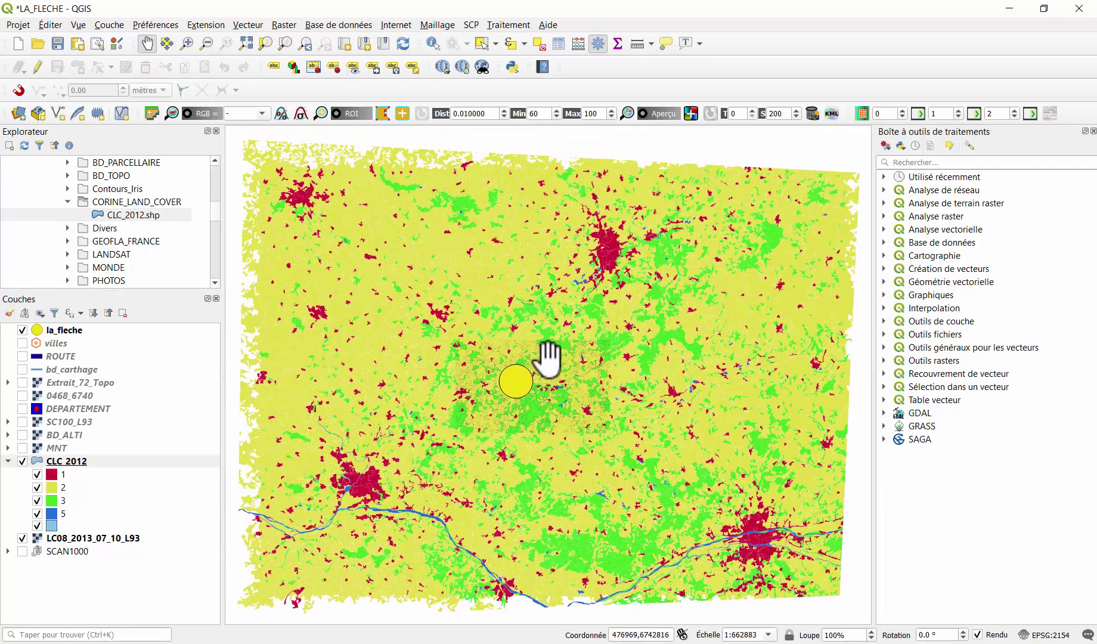
pyautogui.scroll(1, 575, 345)
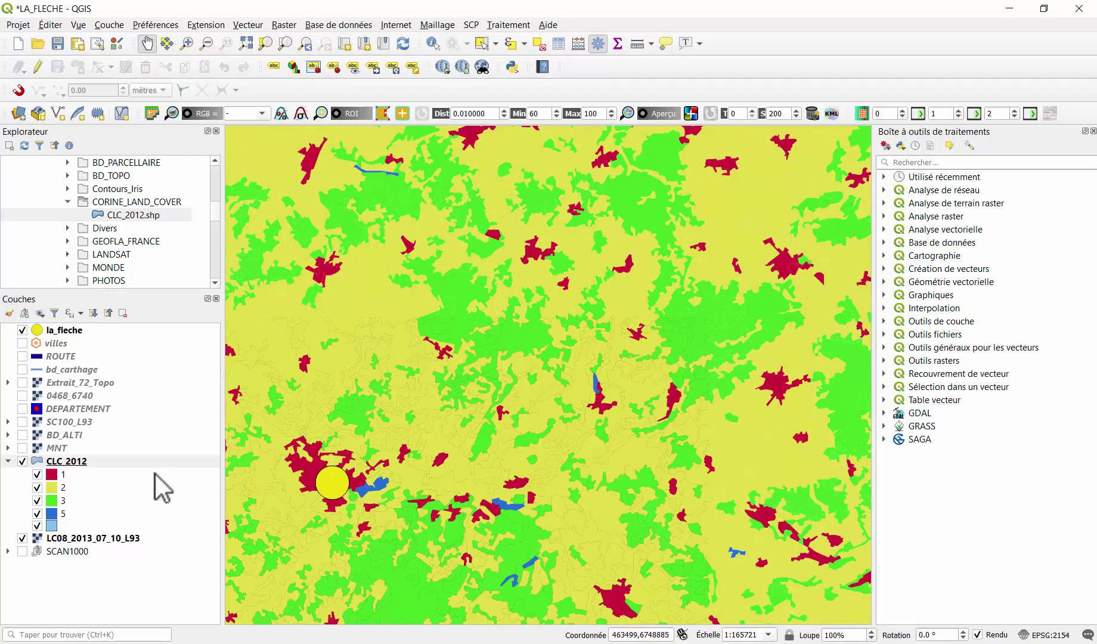
# Step: Review the renderer types available in the CLC_2012 symbology, keep Catégorisé, and close the layer properties
pyautogui.rightClick(115, 463)
pyautogui.click(167, 457)
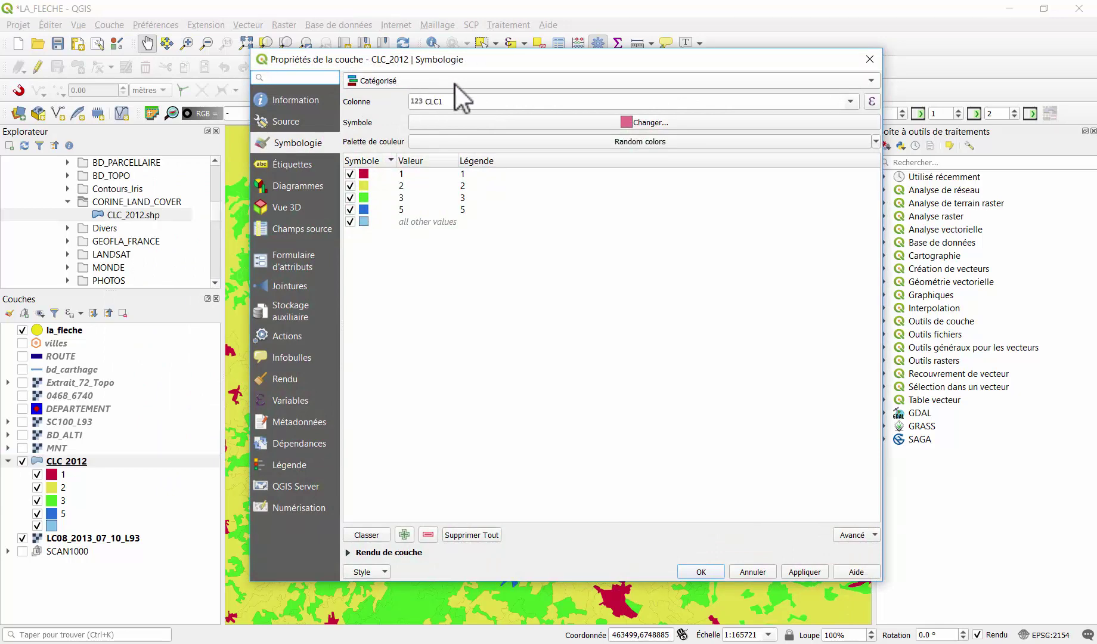
pyautogui.click(455, 84)
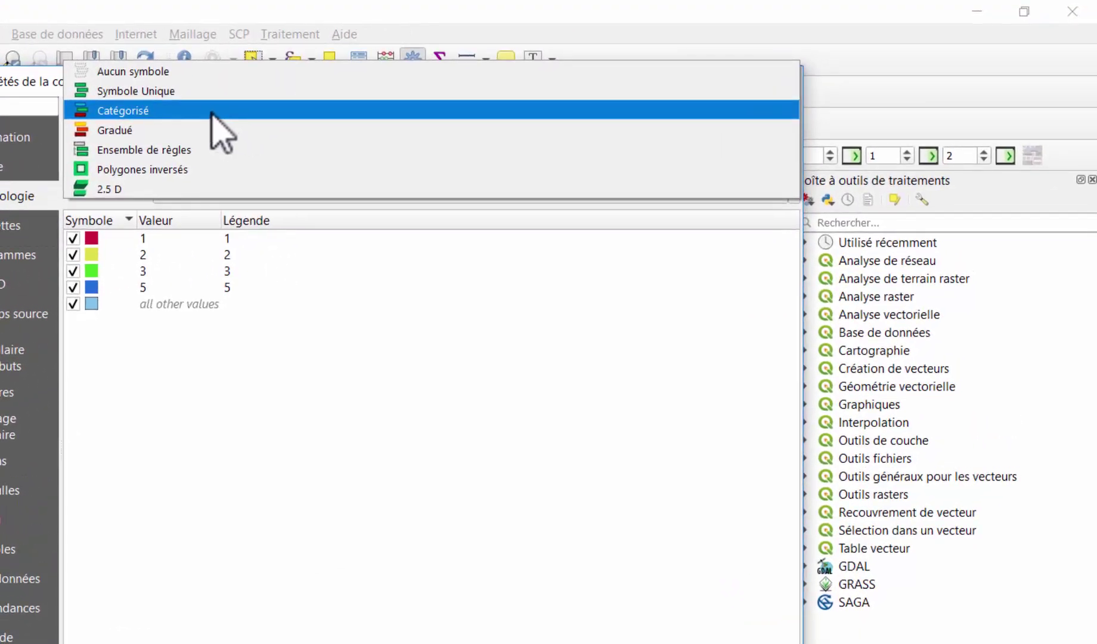
pyautogui.click(211, 111)
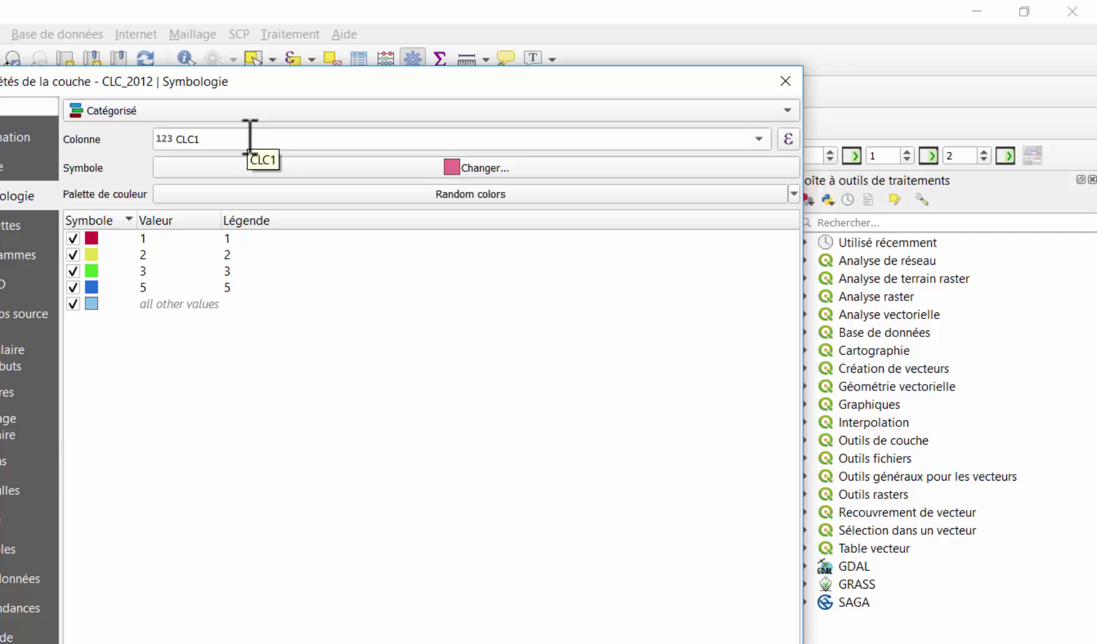
pyautogui.click(786, 81)
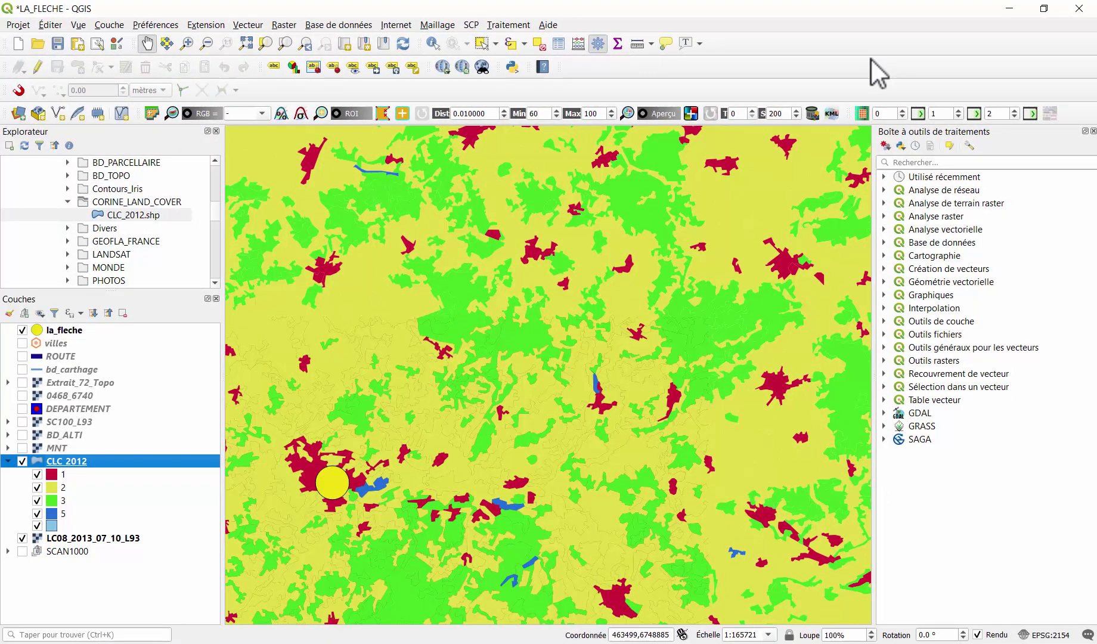
# Step: Hide CLC_2012, show the DEPARTEMENT layer and switch its symbology from a single symbol to Gradué
pyautogui.click(23, 460)
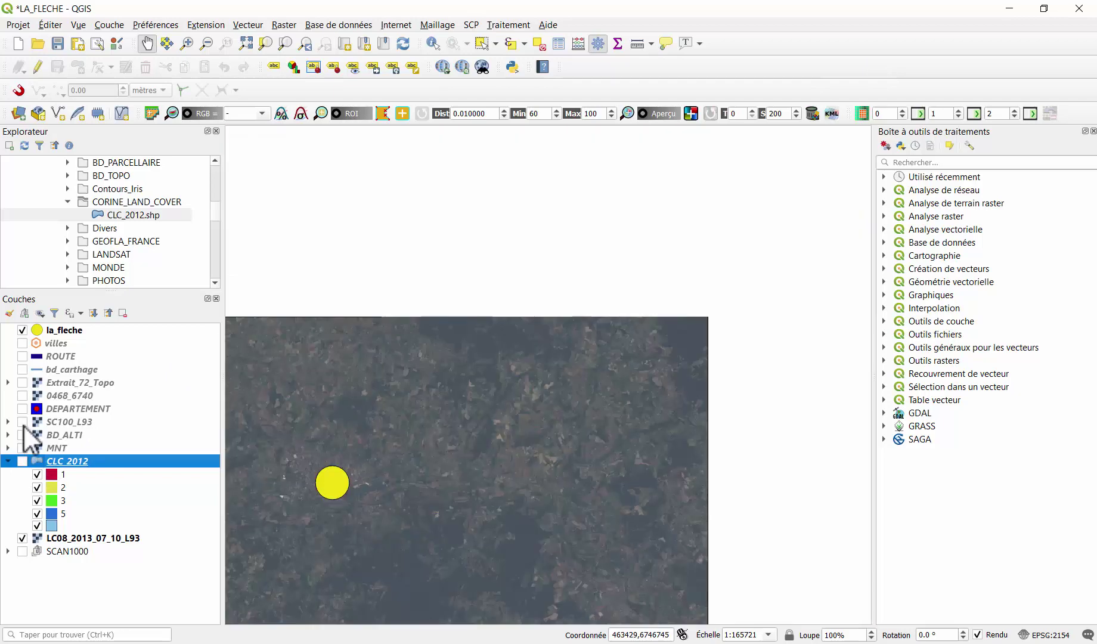
pyautogui.click(22, 409)
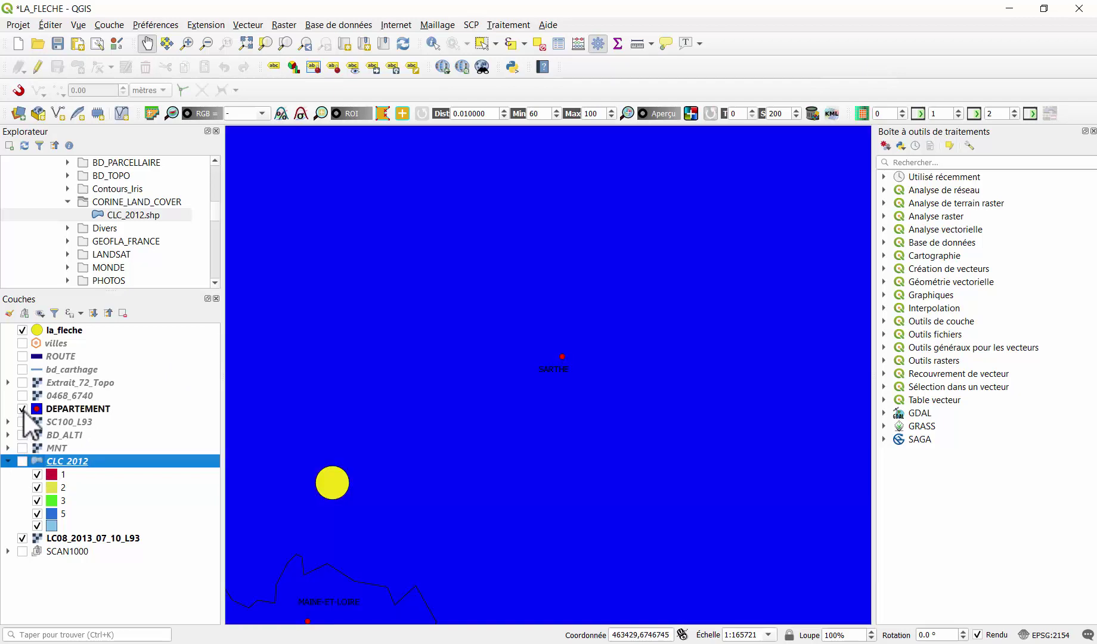
pyautogui.rightClick(108, 413)
pyautogui.click(133, 410)
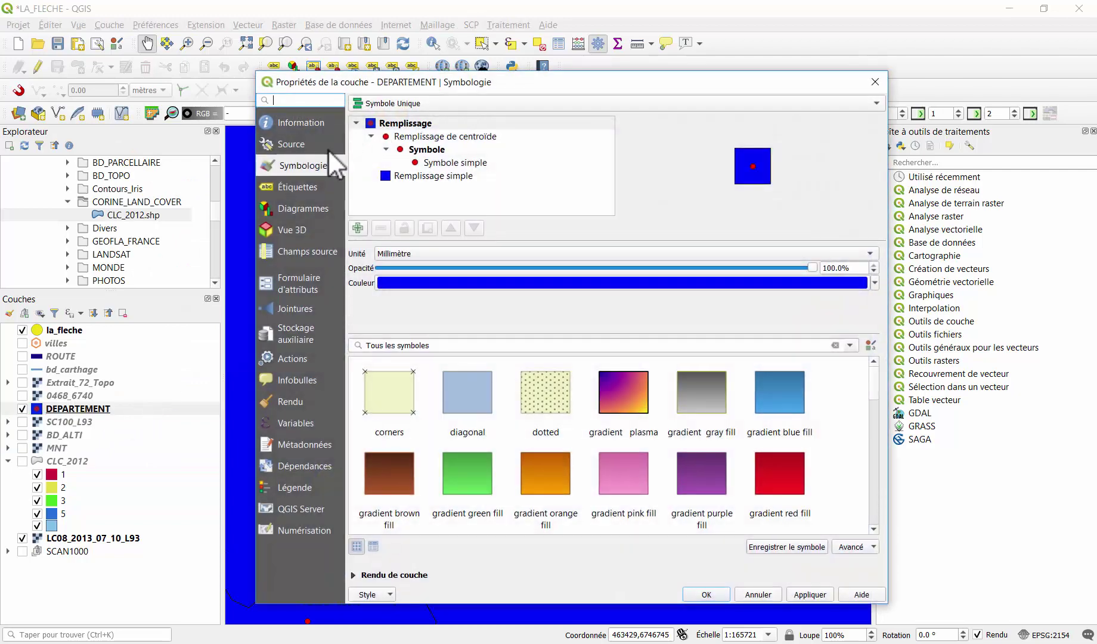
pyautogui.click(411, 105)
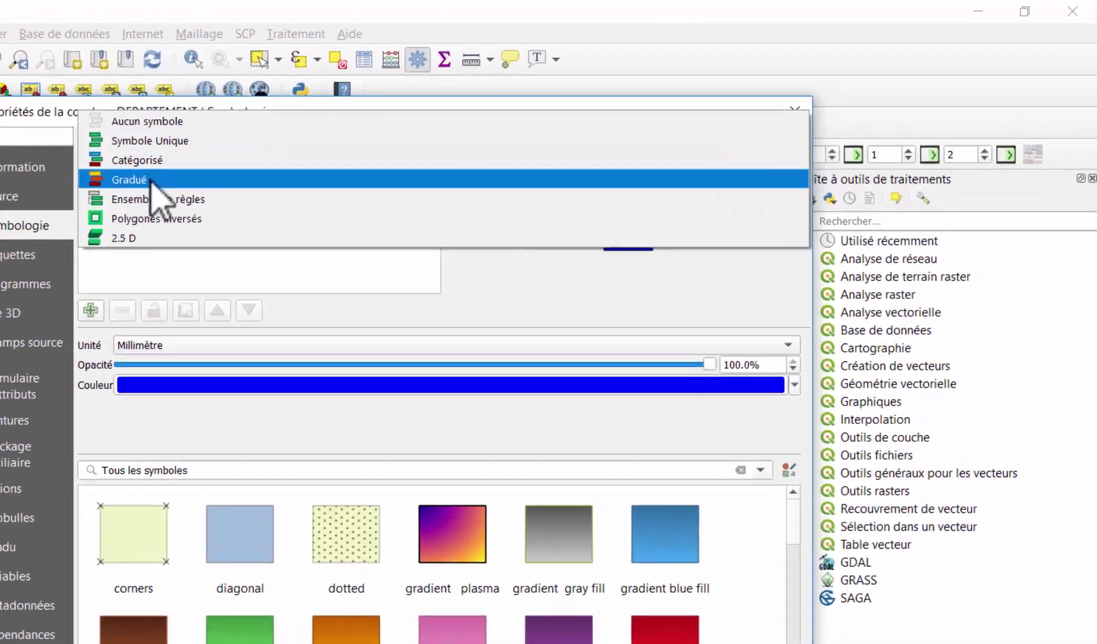
pyautogui.click(285, 153)
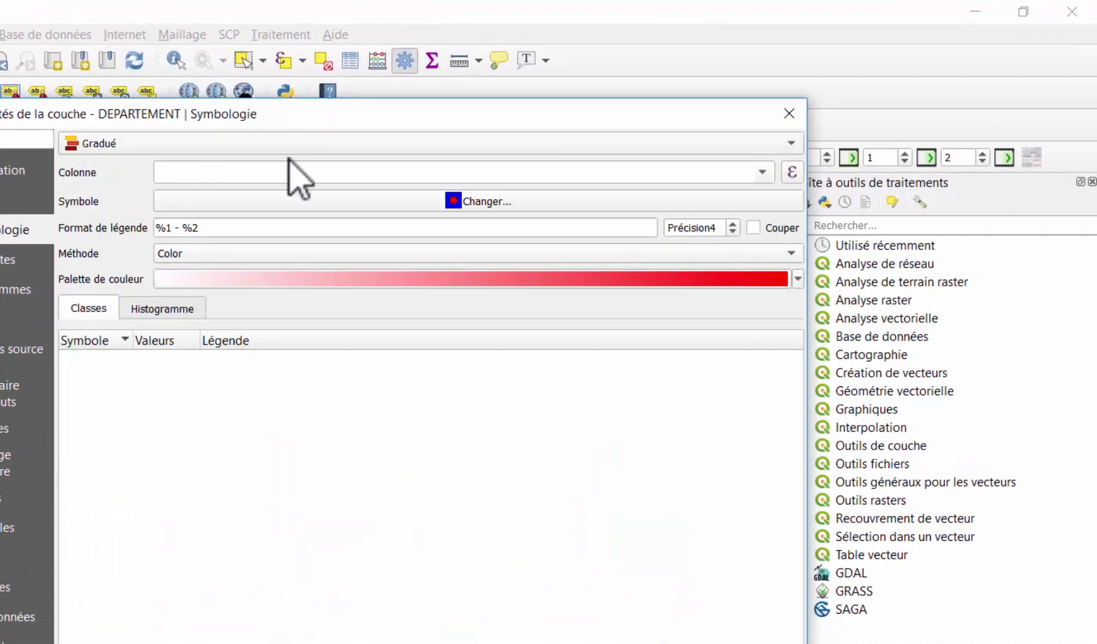
# Step: Classify DEPARTEMENT by POP2016 into 5 equal-interval classes with the white-to-red color ramp and apply the symbology
pyautogui.click(762, 172)
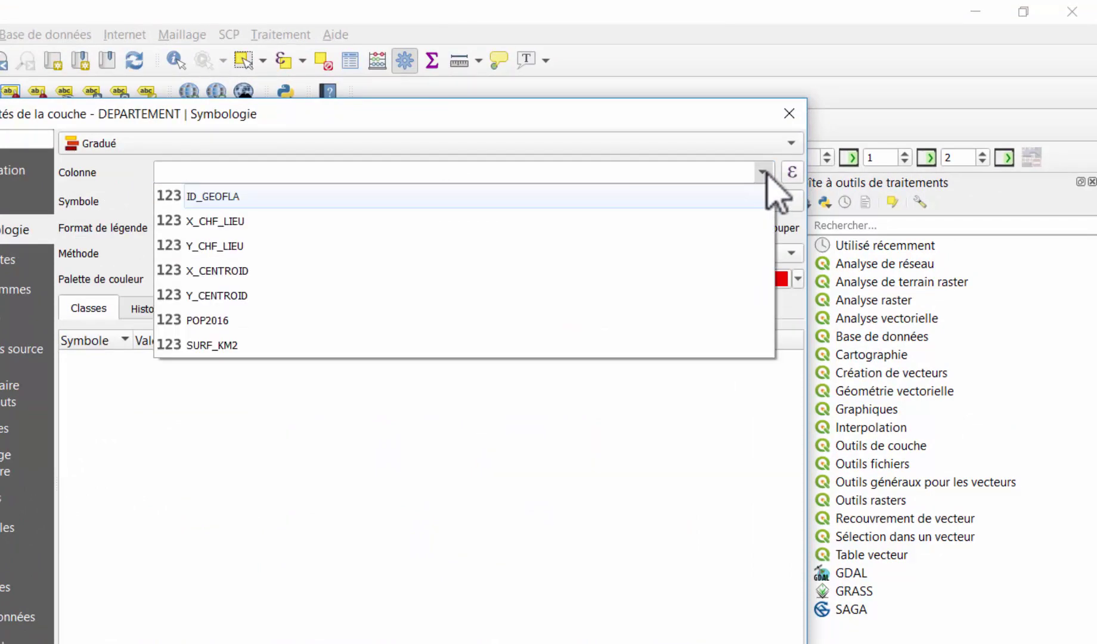
pyautogui.click(327, 323)
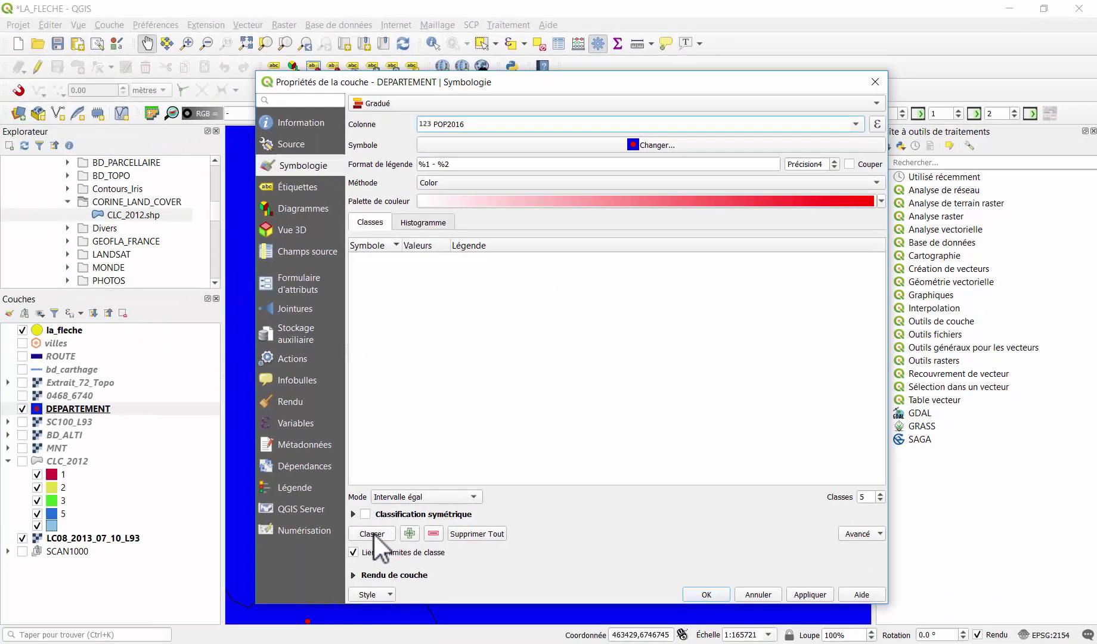
pyautogui.click(373, 533)
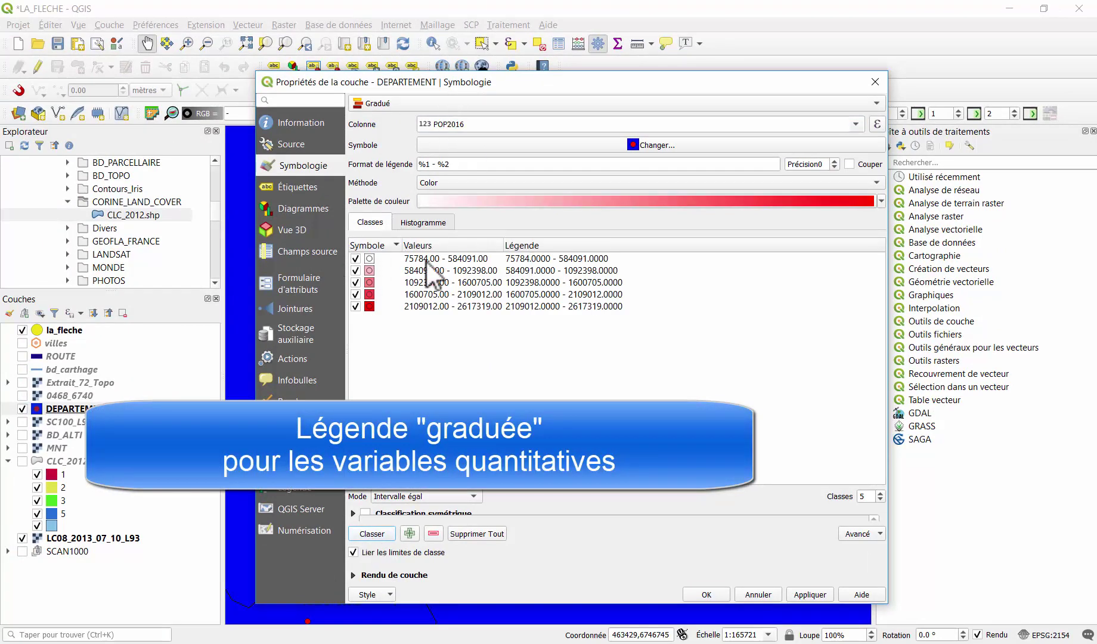
pyautogui.click(807, 594)
pyautogui.click(706, 595)
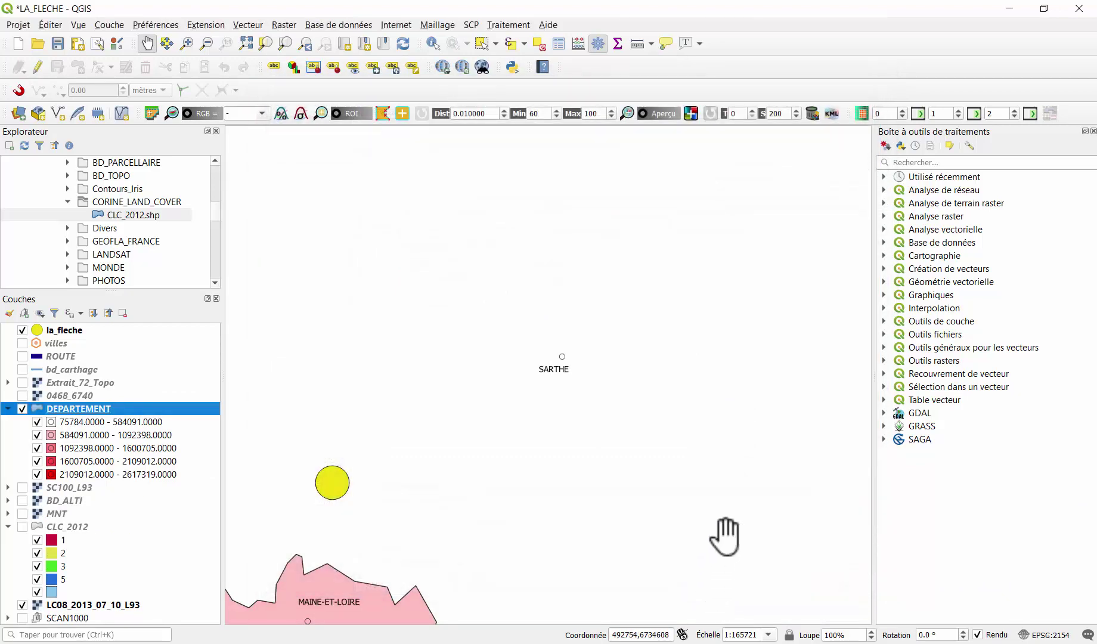
pyautogui.rightClick(94, 411)
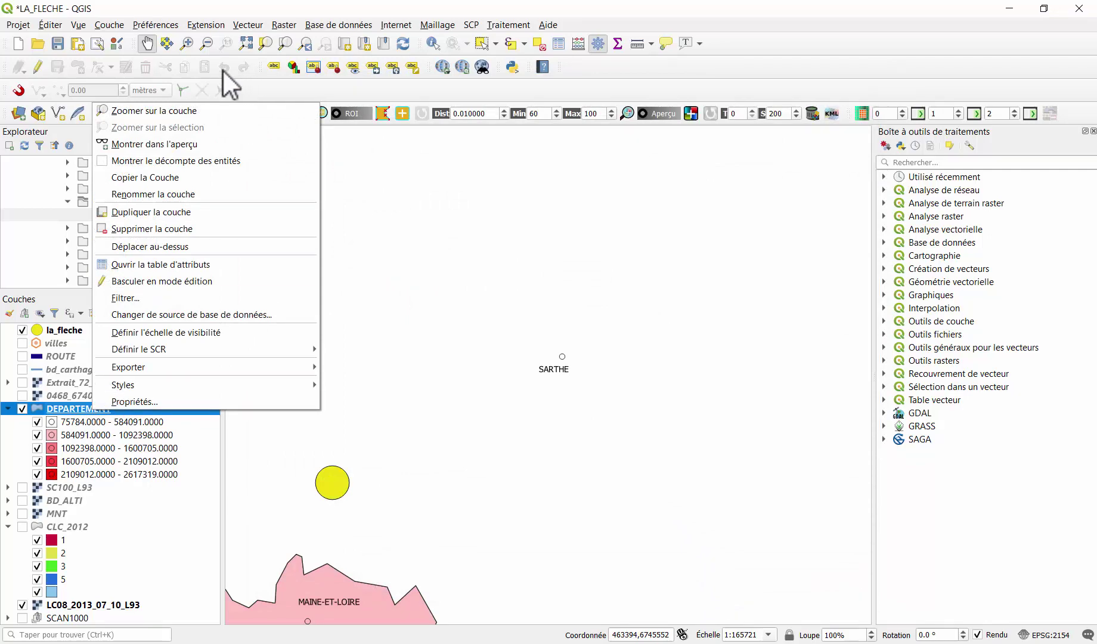
pyautogui.click(187, 109)
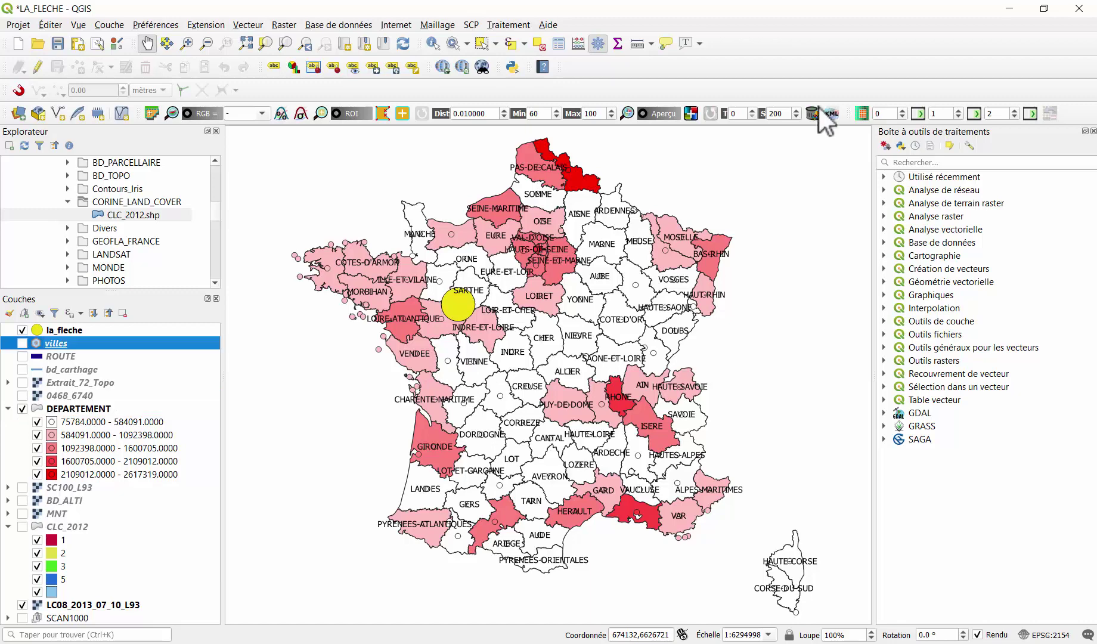
# Step: Show the villes layer and switch its symbology to Gradué
pyautogui.click(22, 342)
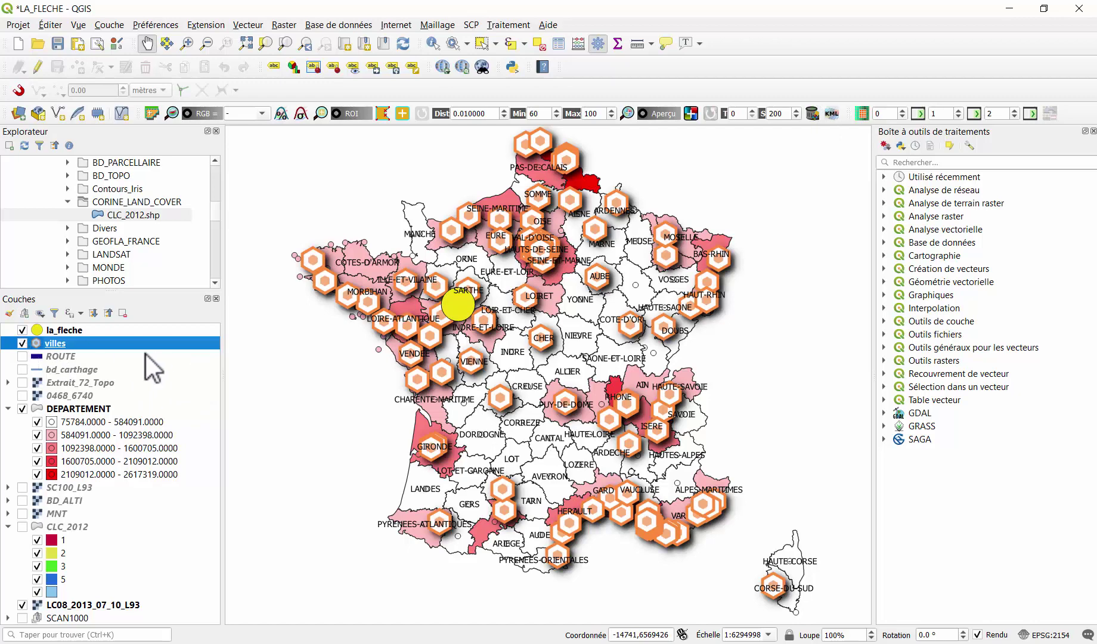
pyautogui.rightClick(75, 341)
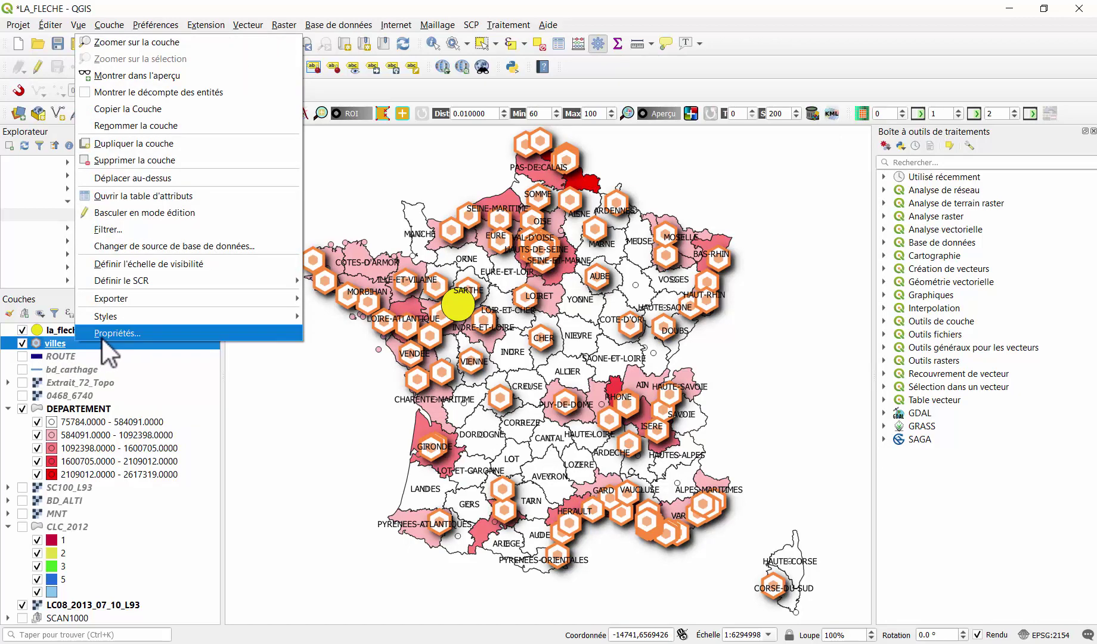
pyautogui.click(103, 338)
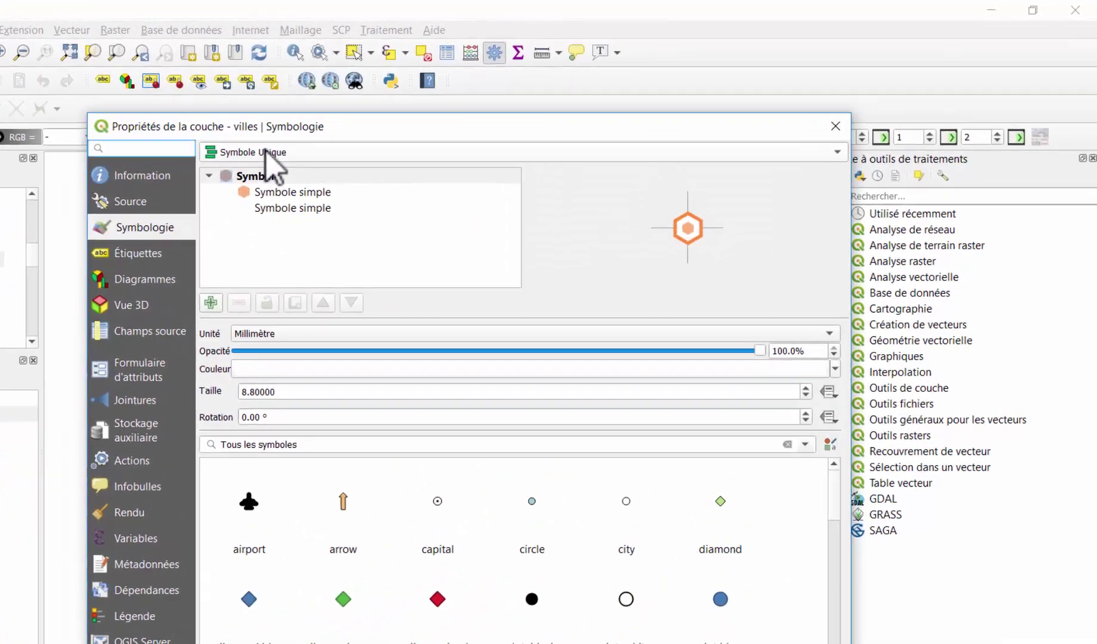
pyautogui.click(405, 126)
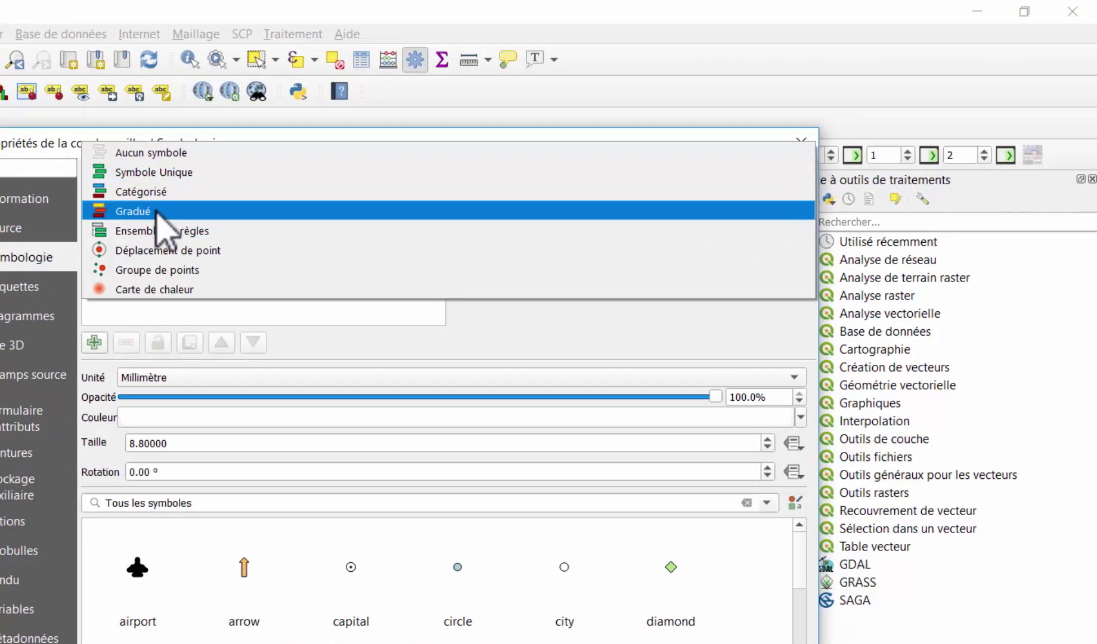
pyautogui.click(156, 212)
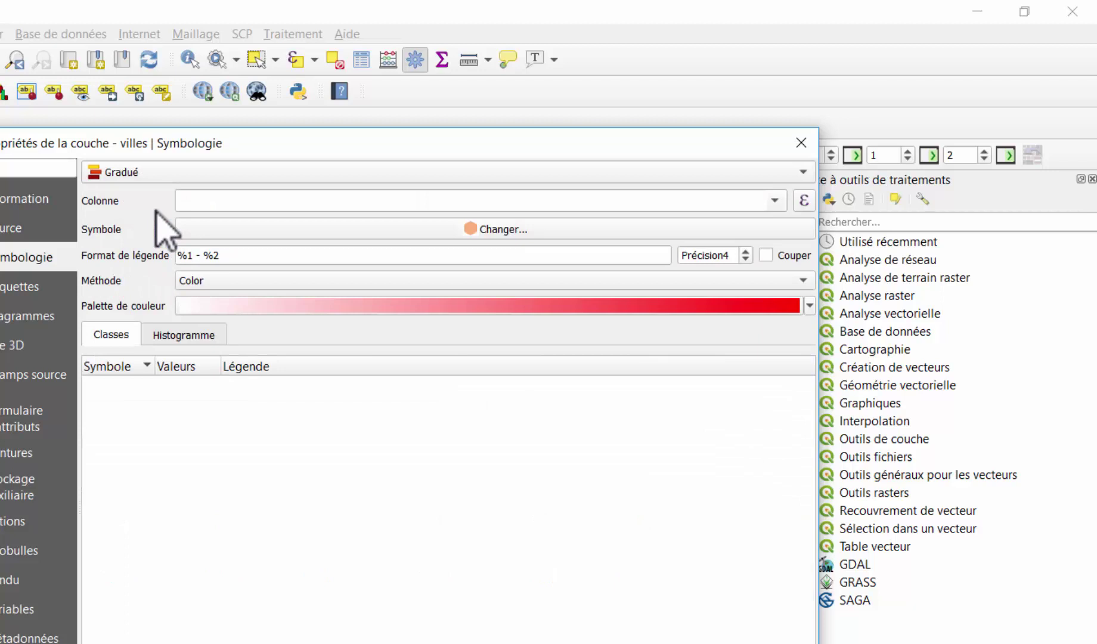
# Step: Set the villes graduation method to Size and classify the POPULATION column into 5 equal-interval classes
pyautogui.click(792, 278)
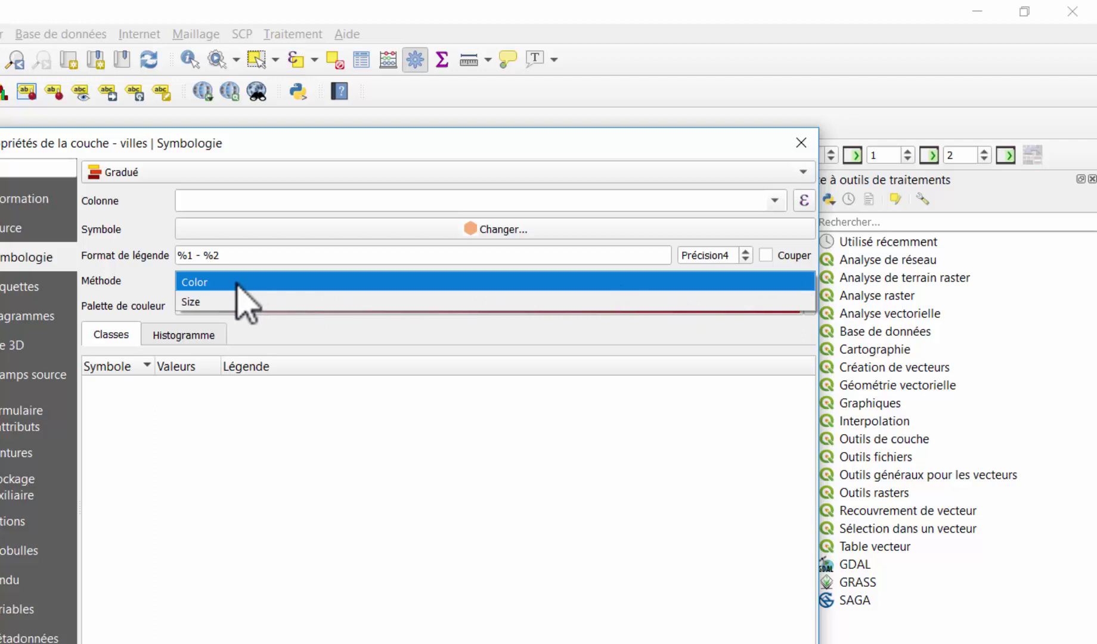
pyautogui.click(200, 301)
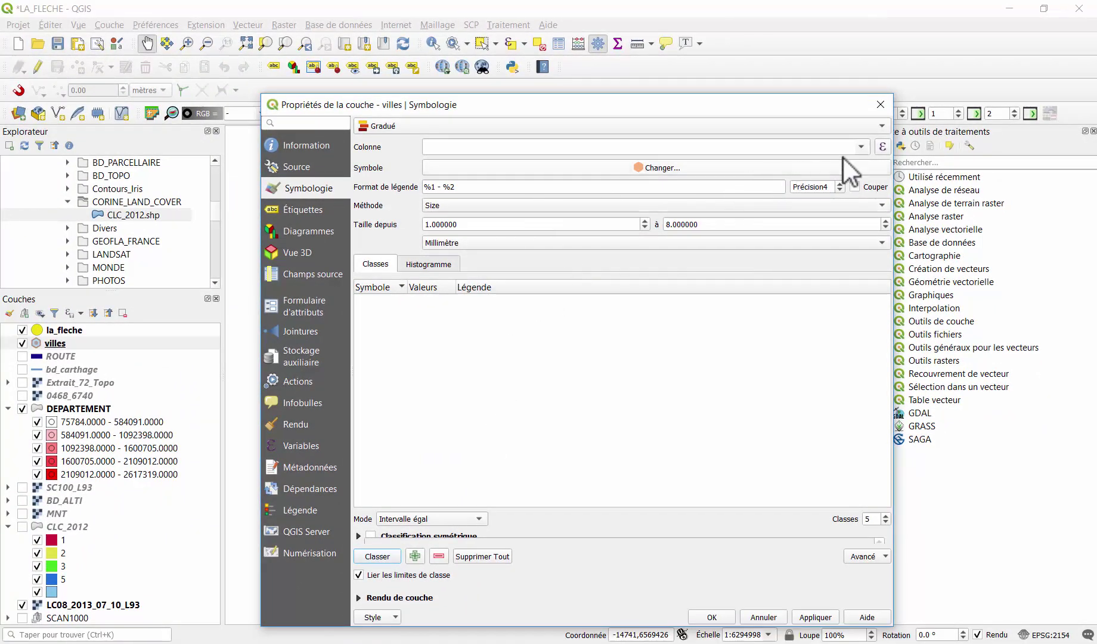
pyautogui.click(866, 147)
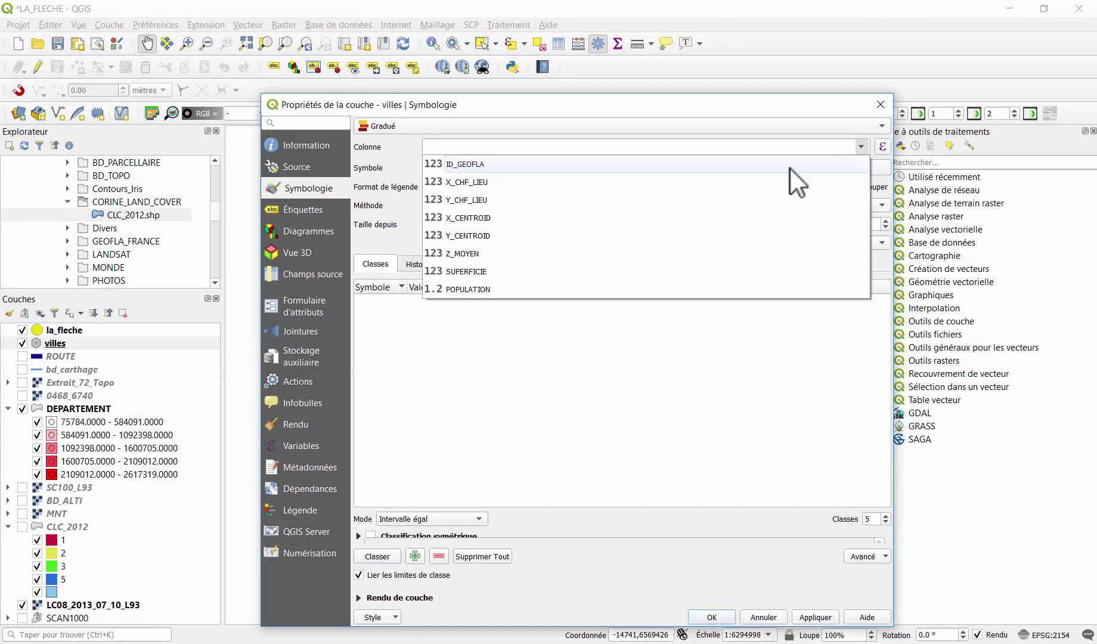
pyautogui.click(515, 287)
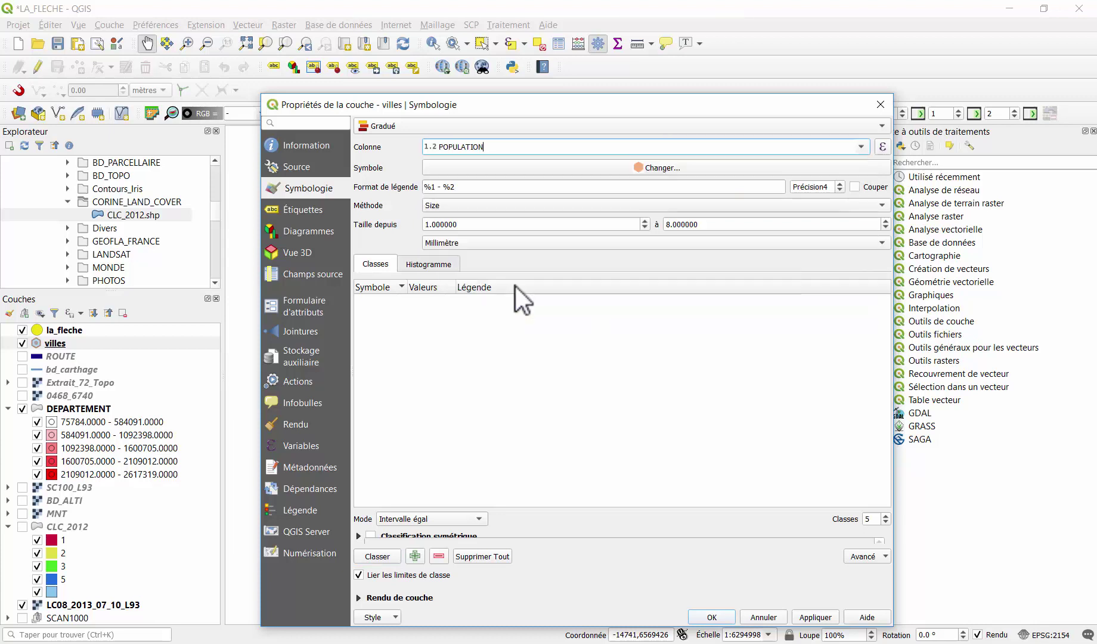
pyautogui.click(379, 557)
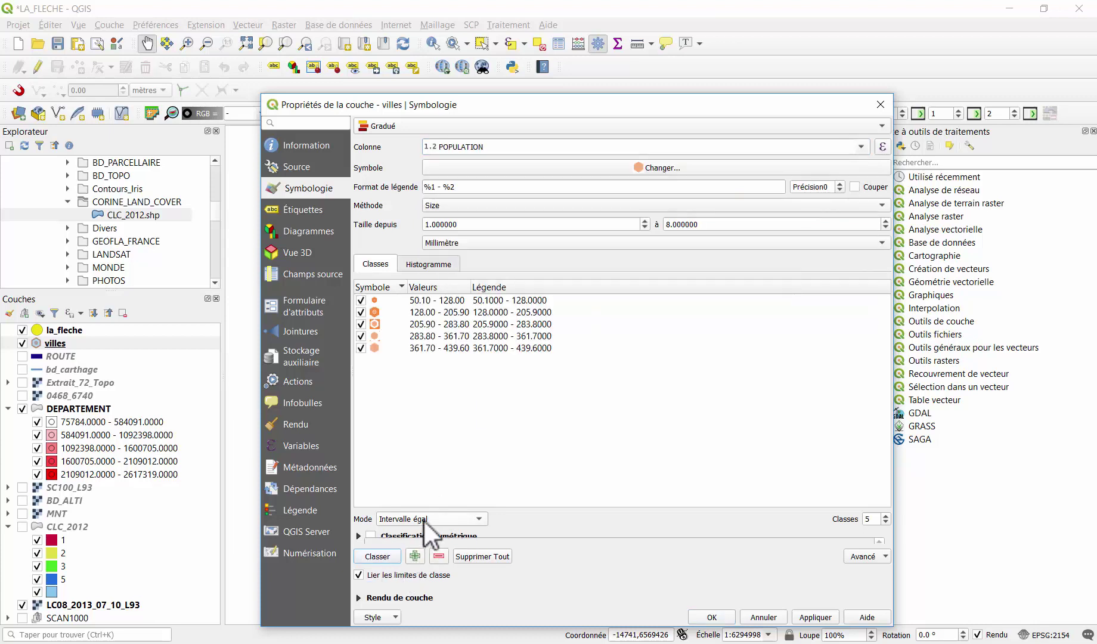
pyautogui.click(424, 520)
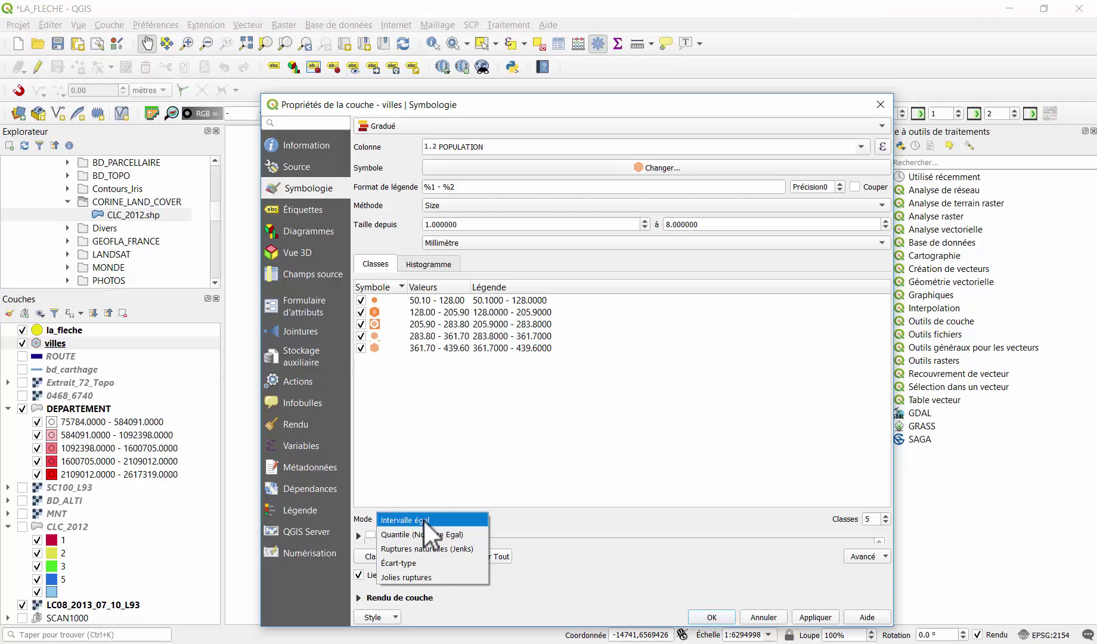
pyautogui.click(620, 512)
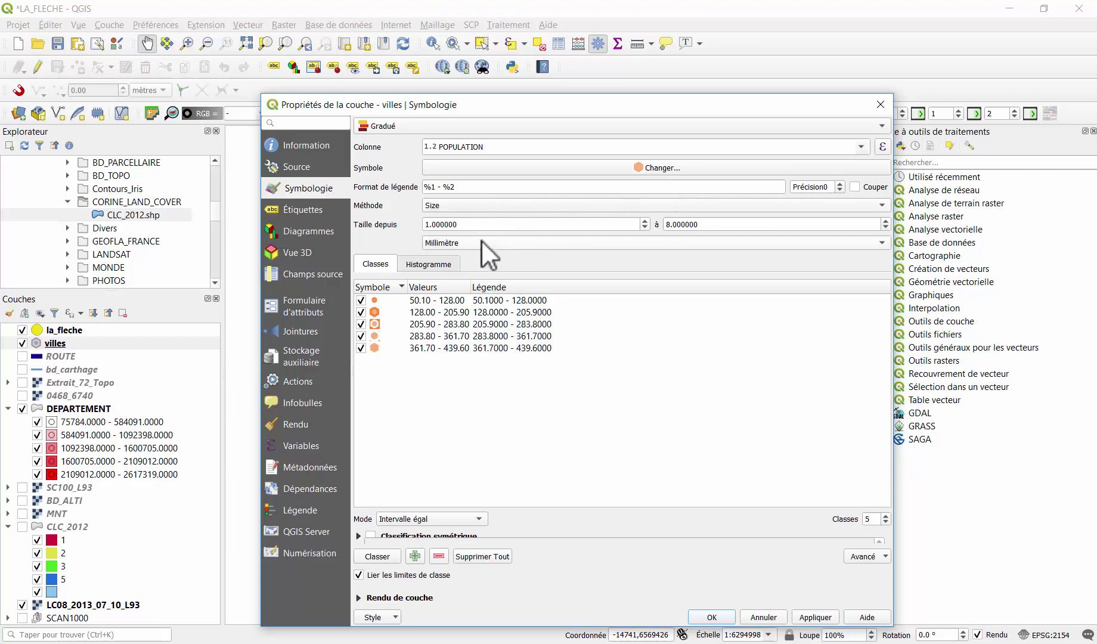
# Step: Raise the maximum symbol size of villes to 20 millimetres, reclassify, and apply the graduated symbology
pyautogui.moveTo(670, 225); pyautogui.dragTo(653, 227)
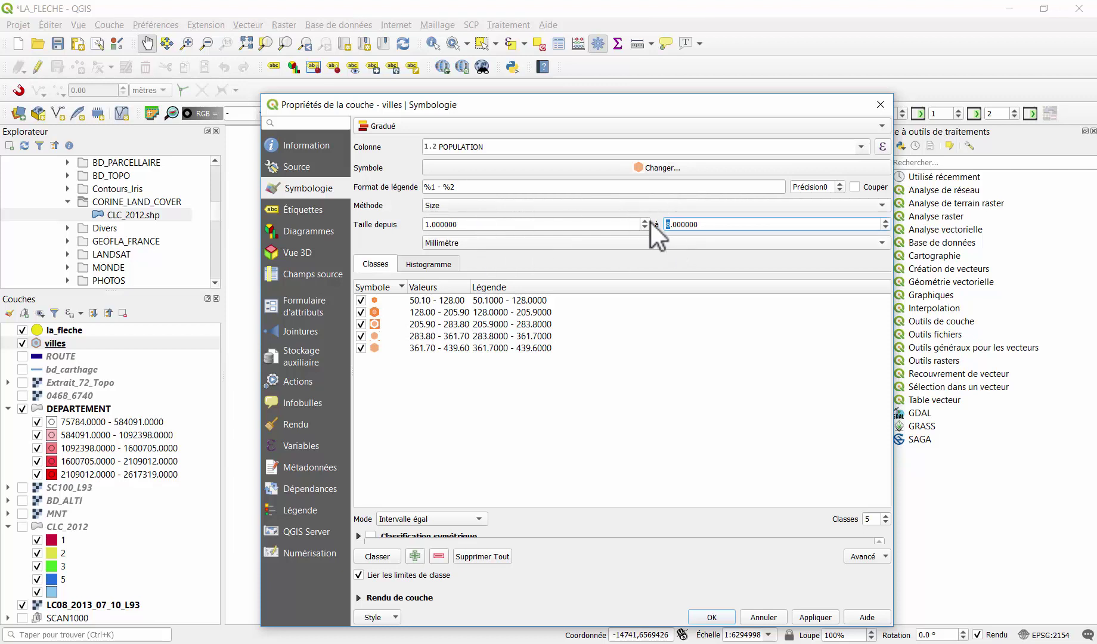
pyautogui.write('20,')
pyautogui.click(384, 555)
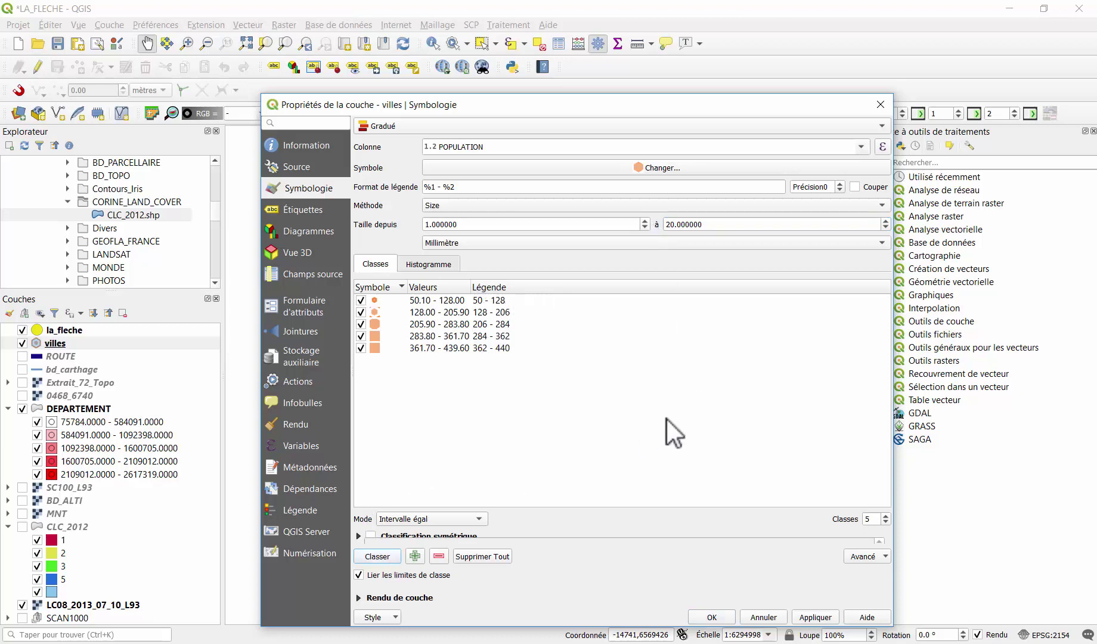
pyautogui.click(818, 617)
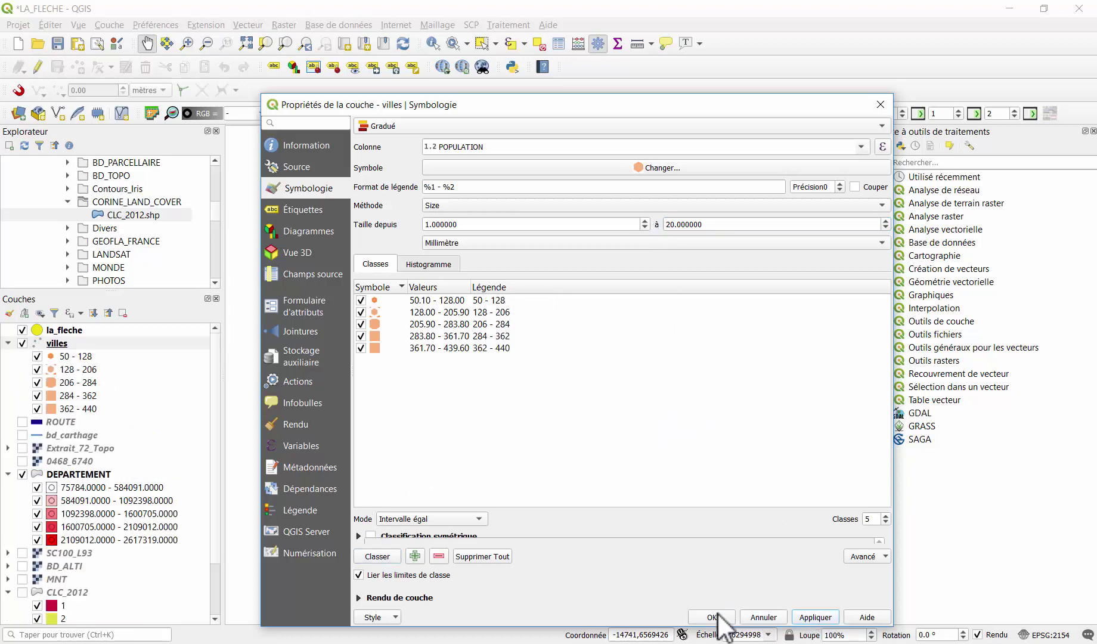
pyautogui.click(714, 618)
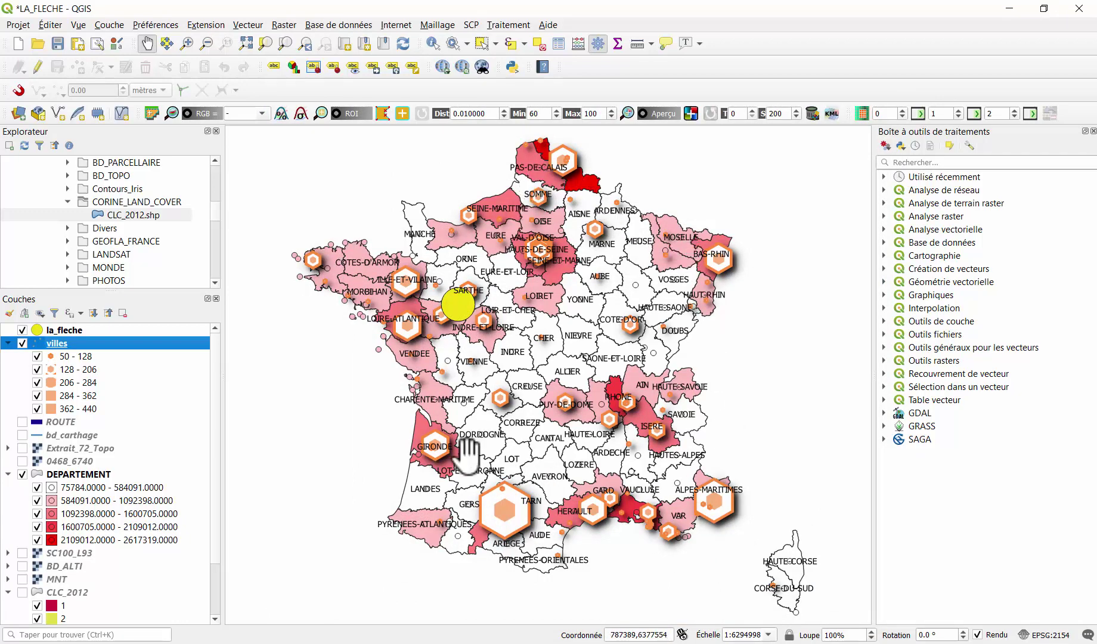
# Step: Hide the DEPARTEMENT and villes layers on the map
pyautogui.click(22, 474)
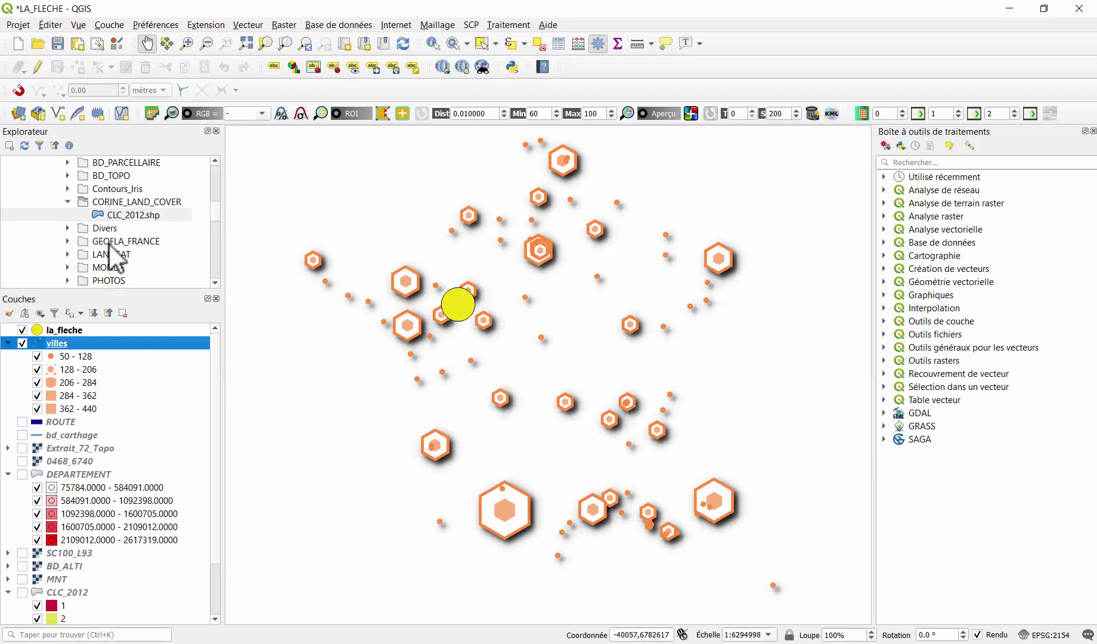
pyautogui.click(95, 474)
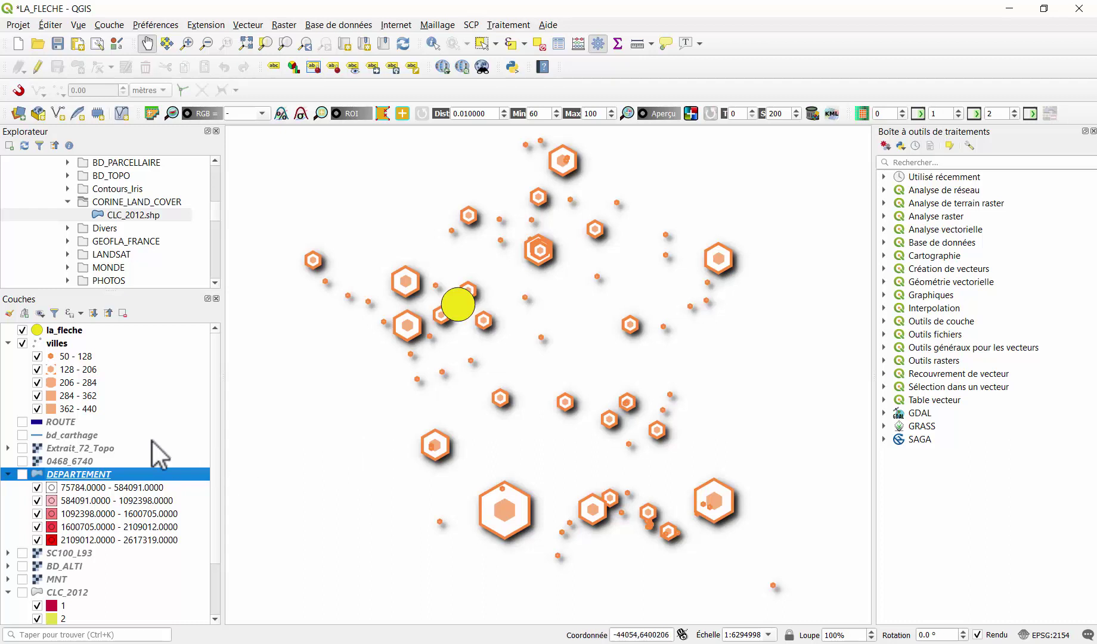
pyautogui.click(22, 344)
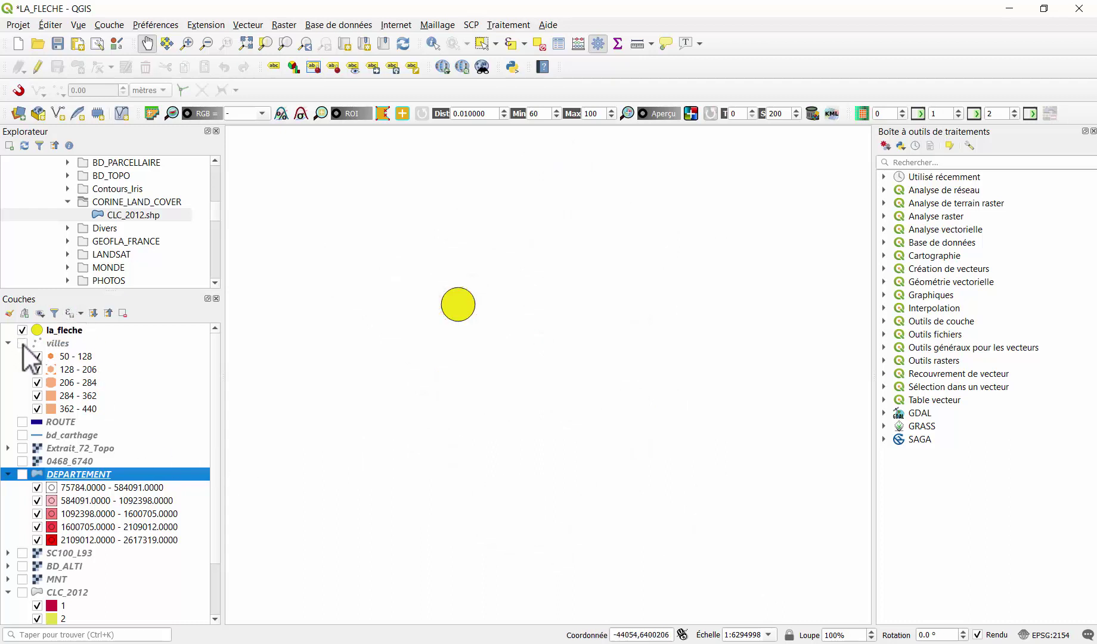
pyautogui.scroll(-2, 101, 477)
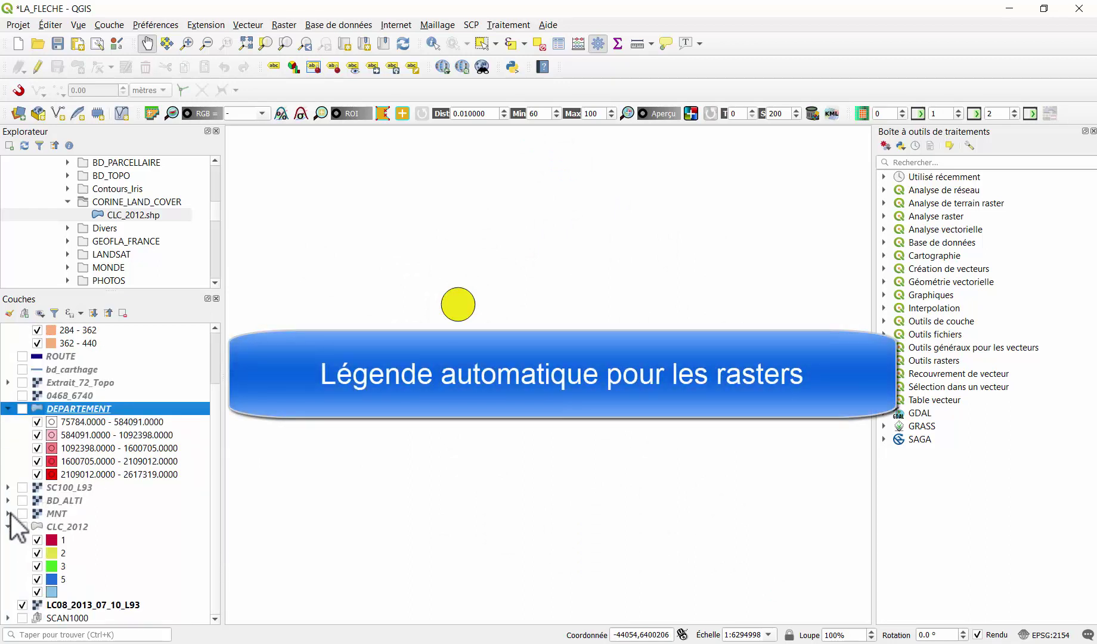
# Step: Show the MNT raster on the map with its legend expanded and bring its extent into view
pyautogui.click(8, 513)
pyautogui.click(22, 513)
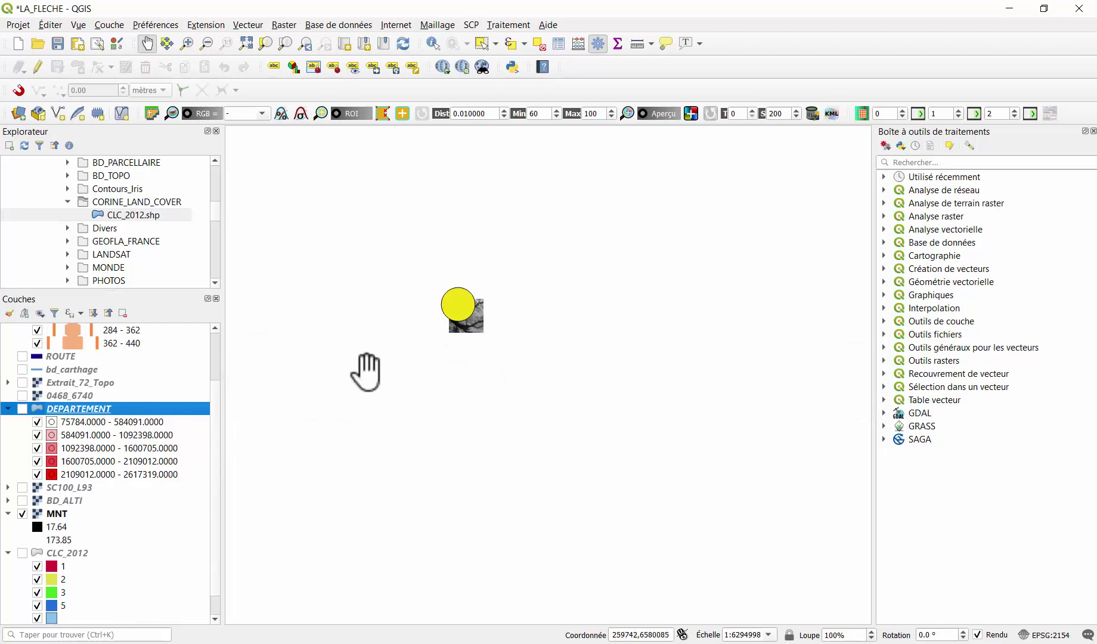
pyautogui.scroll(3, 483, 318)
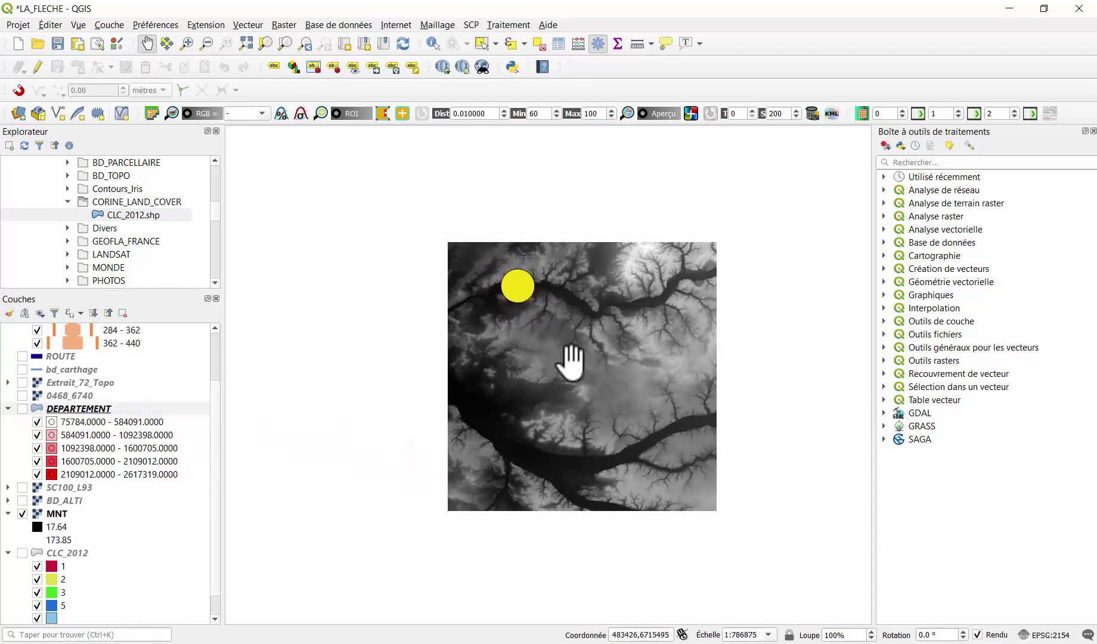
pyautogui.scroll(1, 568, 362)
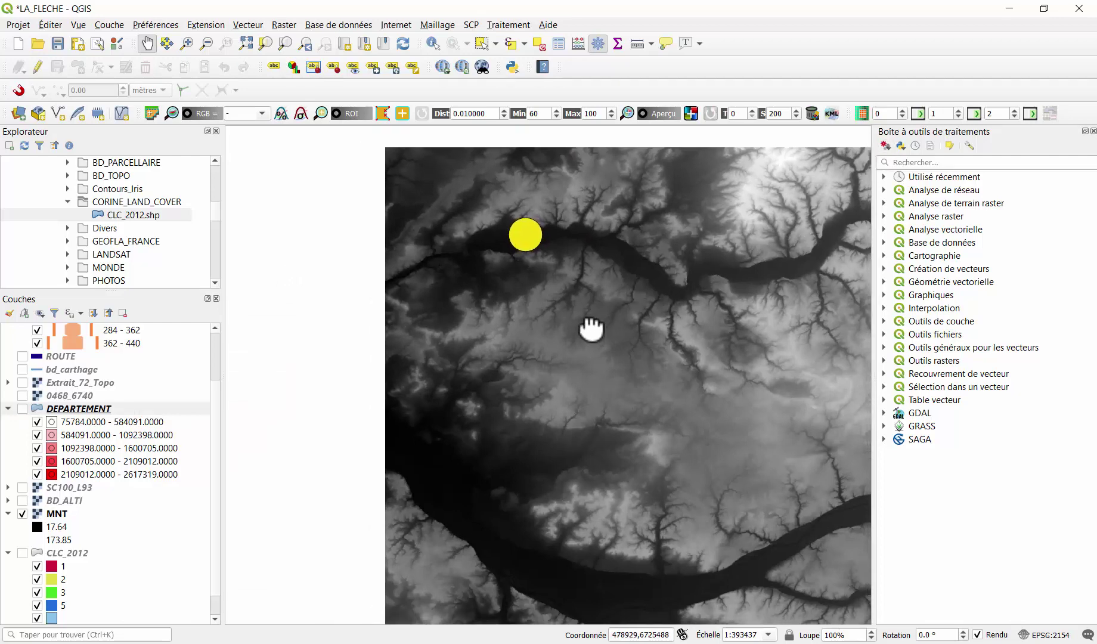
pyautogui.moveTo(603, 323); pyautogui.dragTo(548, 303)
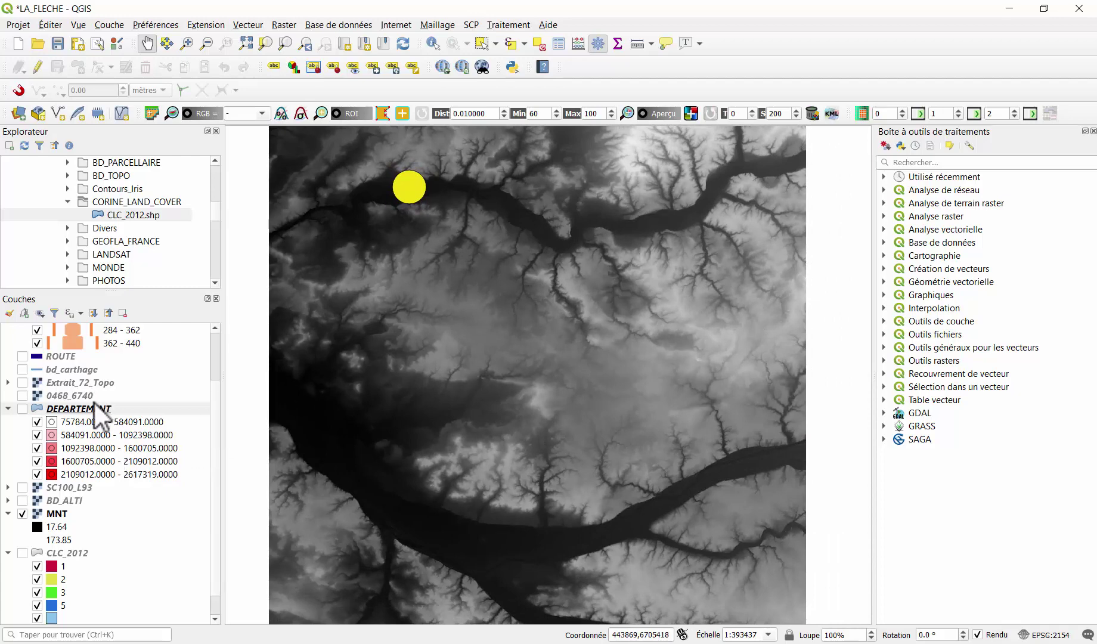
# Step: Open the MNT layer's symbology and review the grey band and colour gradient choices, keeping Noir vers blanc
pyautogui.rightClick(59, 514)
pyautogui.click(93, 507)
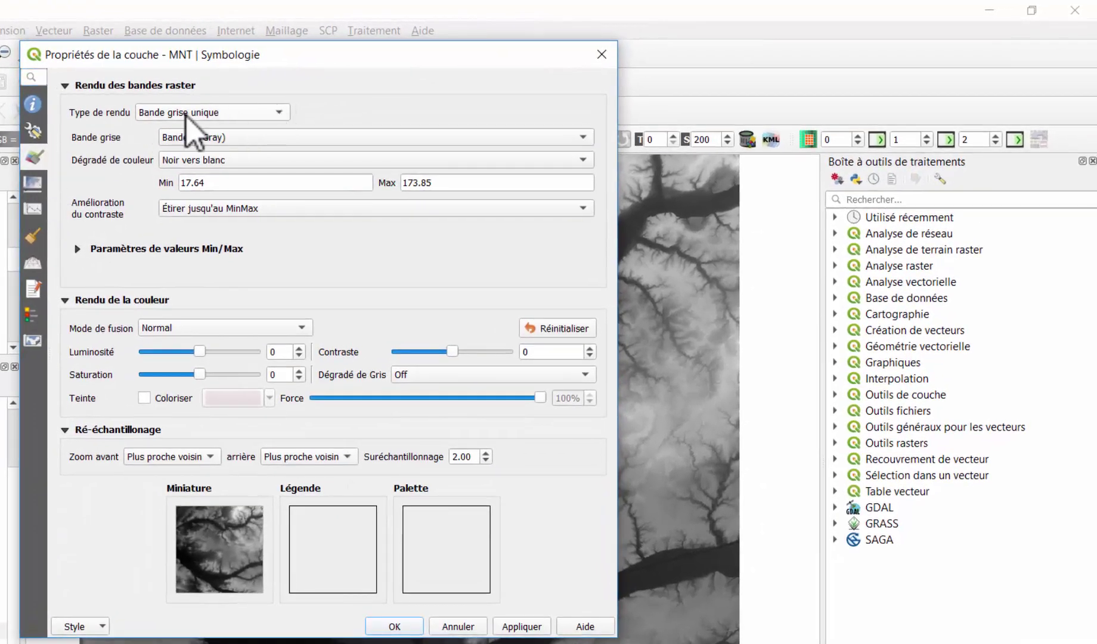
pyautogui.click(583, 137)
pyautogui.click(583, 137)
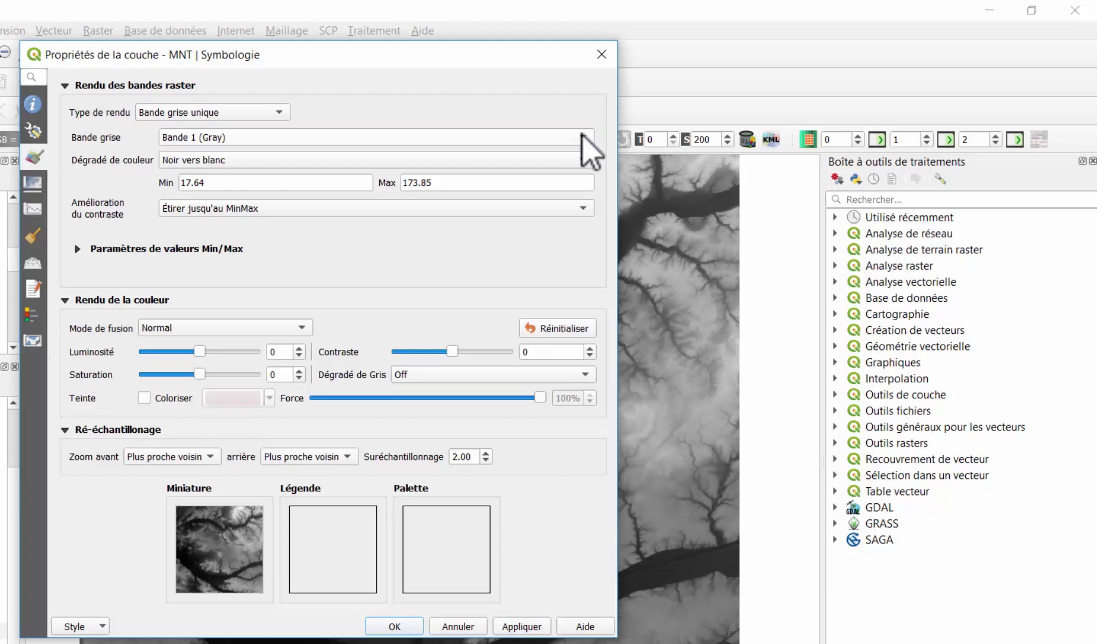
pyautogui.click(583, 138)
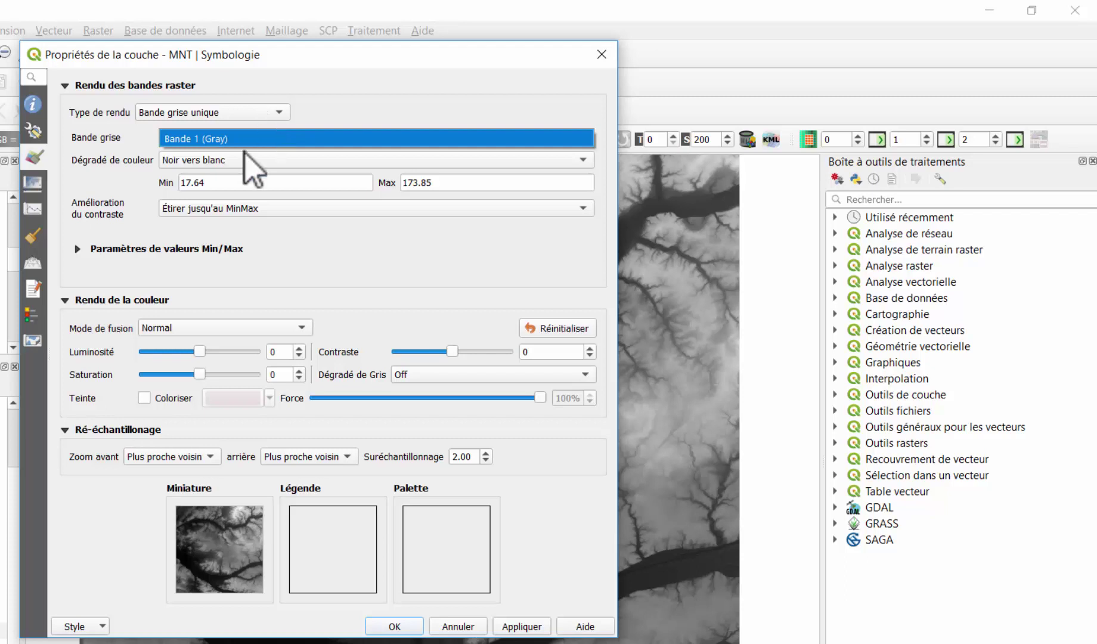
pyautogui.click(222, 163)
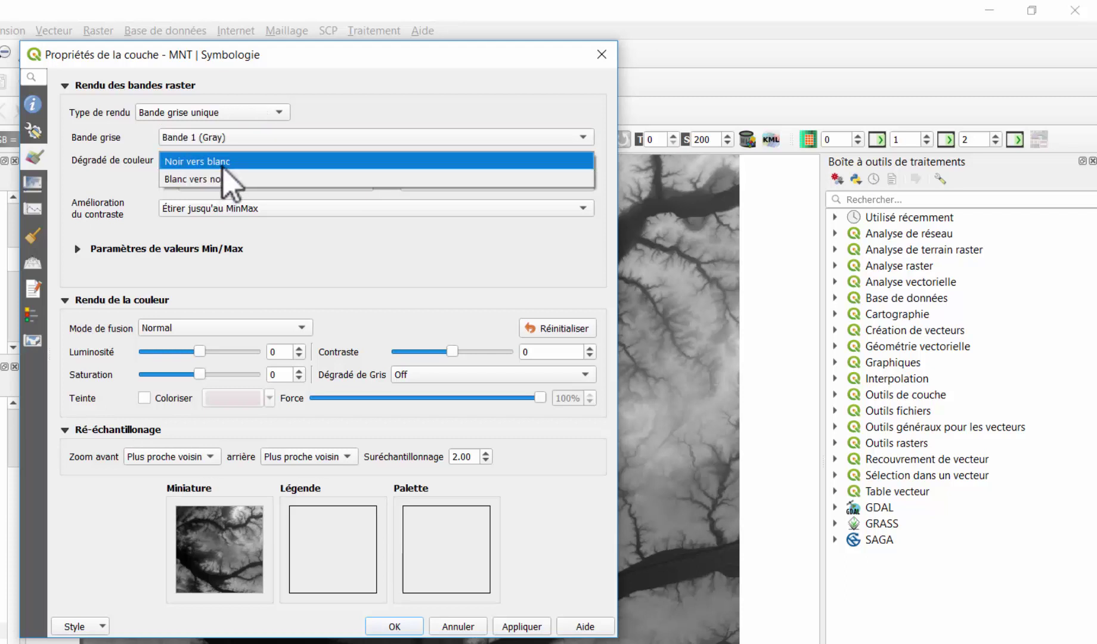
pyautogui.click(219, 161)
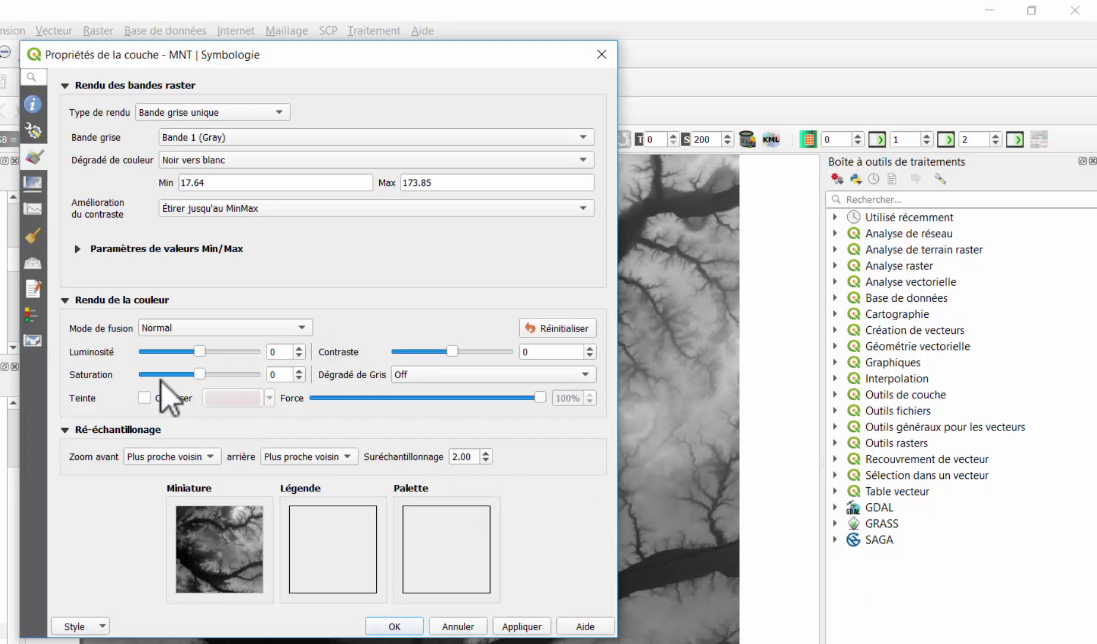
# Step: Try the Coloriser tint on the MNT raster by applying it, and switch the option off again
pyautogui.click(144, 398)
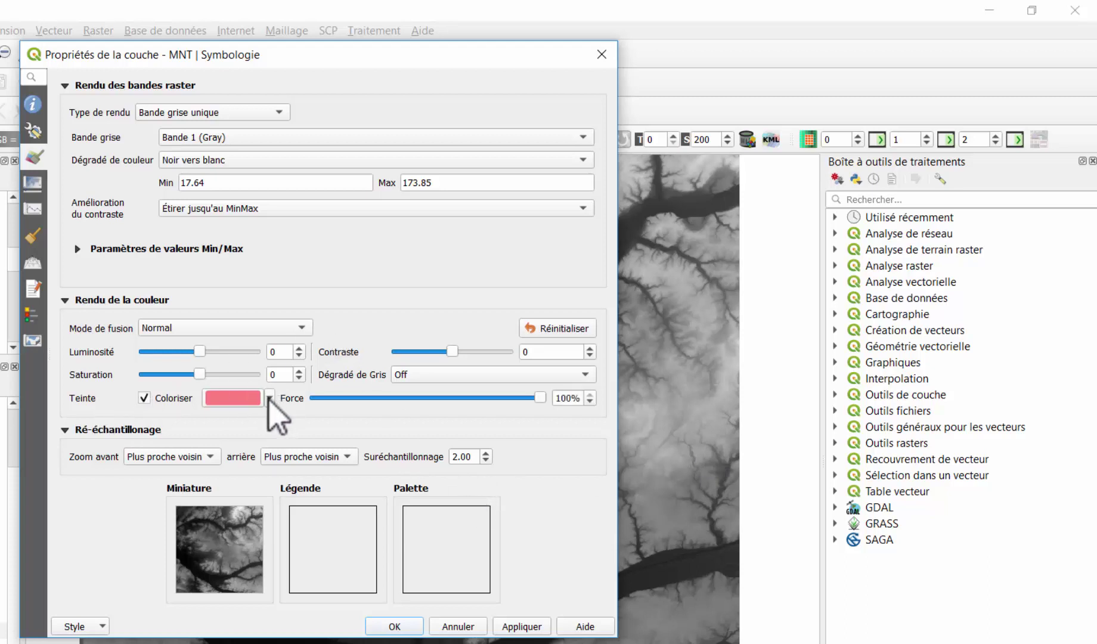
pyautogui.click(522, 626)
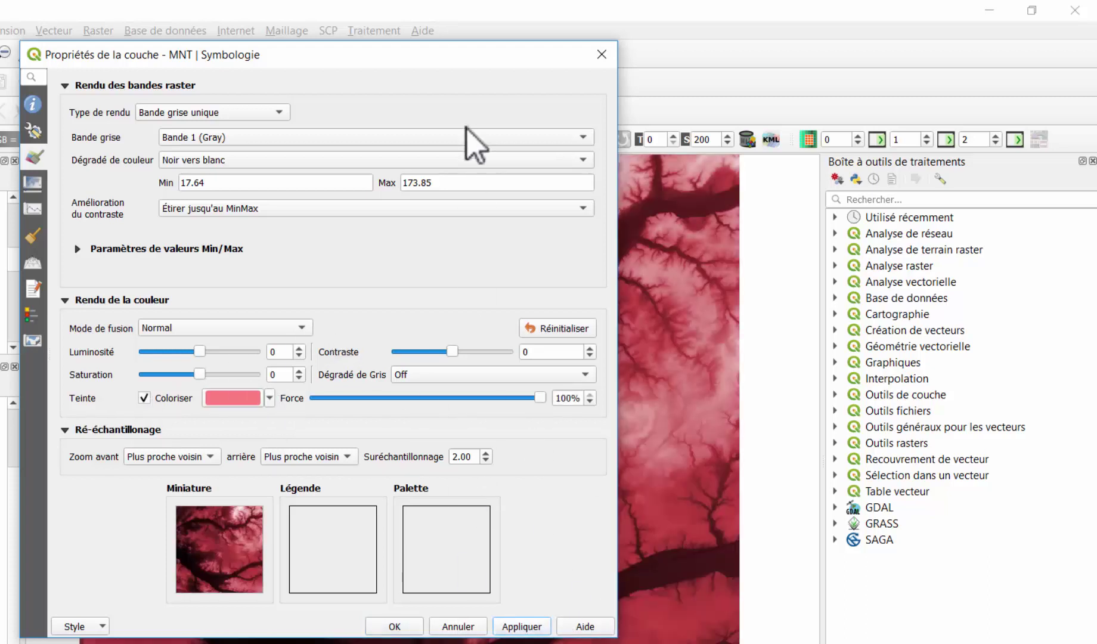
pyautogui.moveTo(477, 52); pyautogui.dragTo(218, 95)
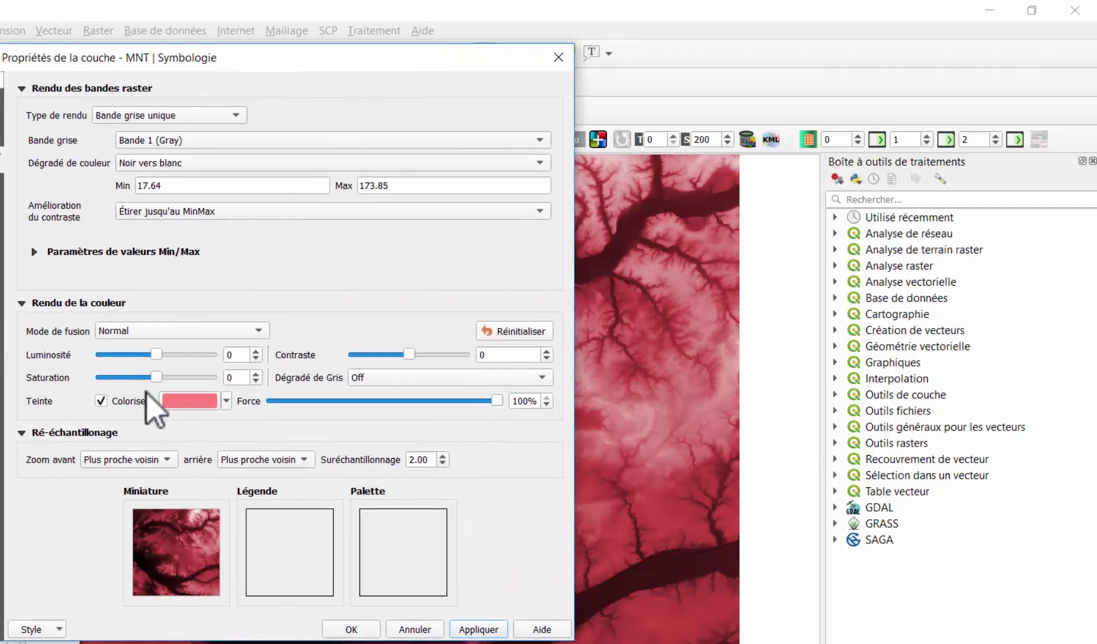
pyautogui.click(133, 399)
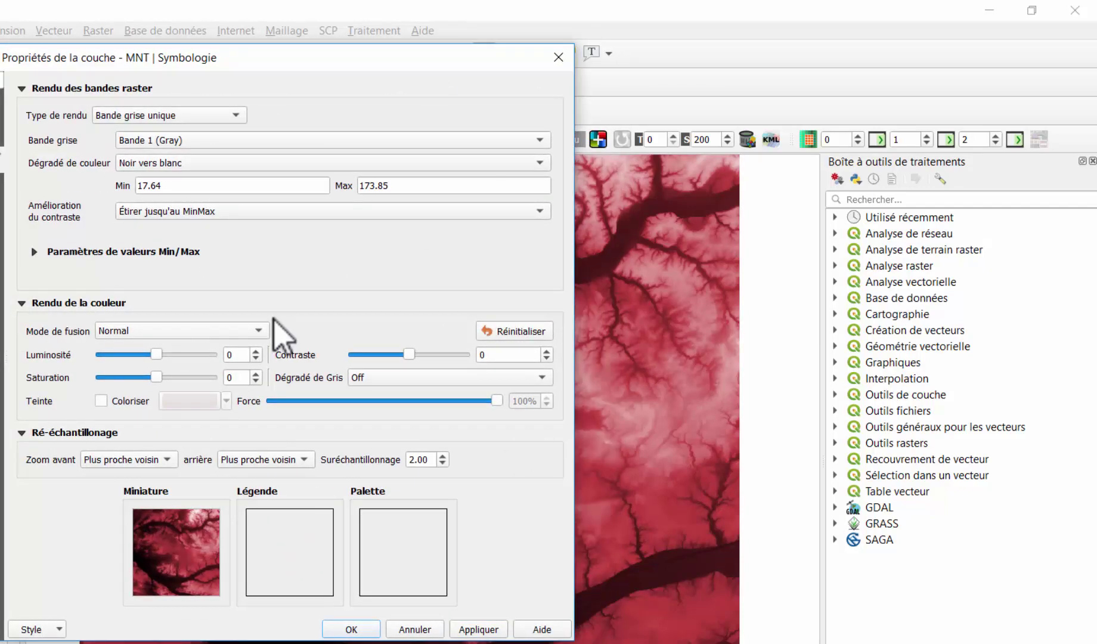
# Step: Render MNT as Pseudo-couleur à bande unique, apply and confirm the style, and locate its legend in the layer list
pyautogui.click(177, 115)
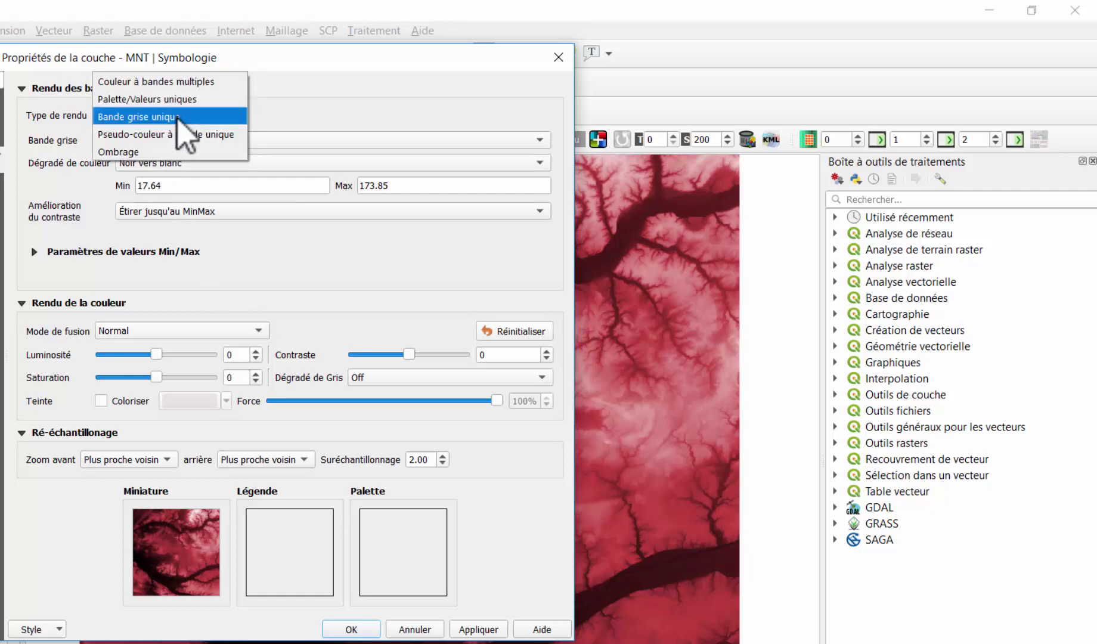
pyautogui.click(179, 135)
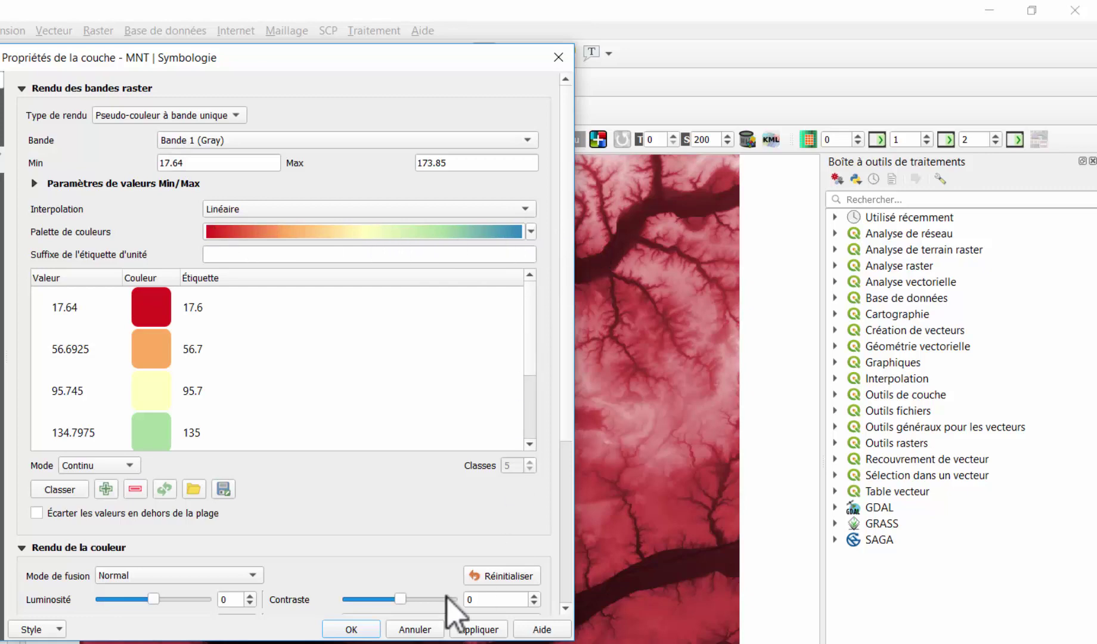
pyautogui.click(484, 627)
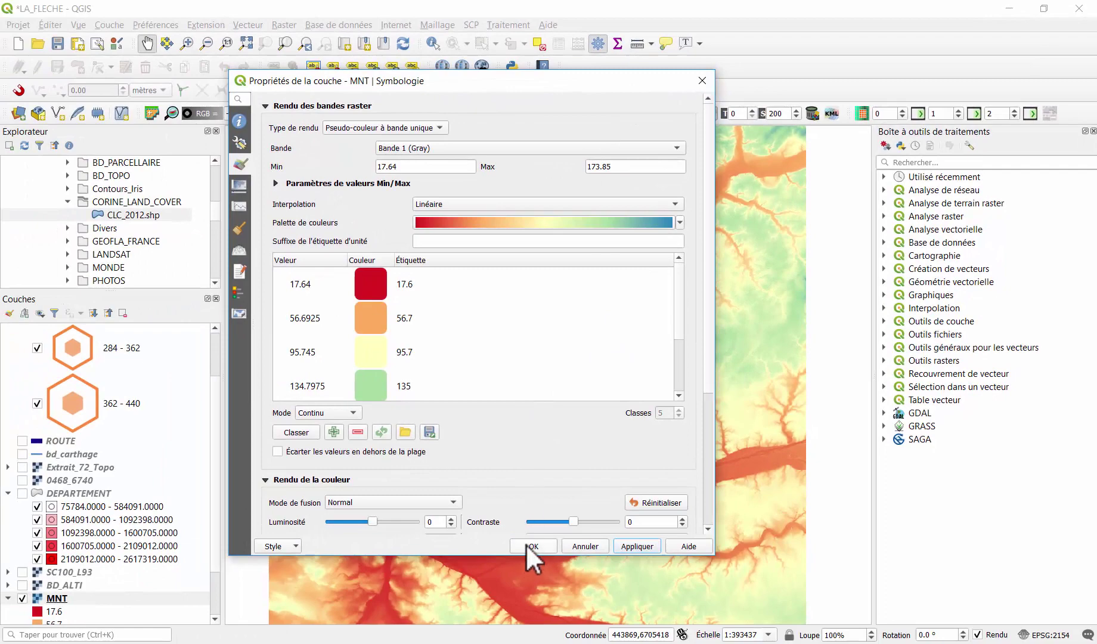
pyautogui.click(526, 543)
pyautogui.scroll(-4, 103, 573)
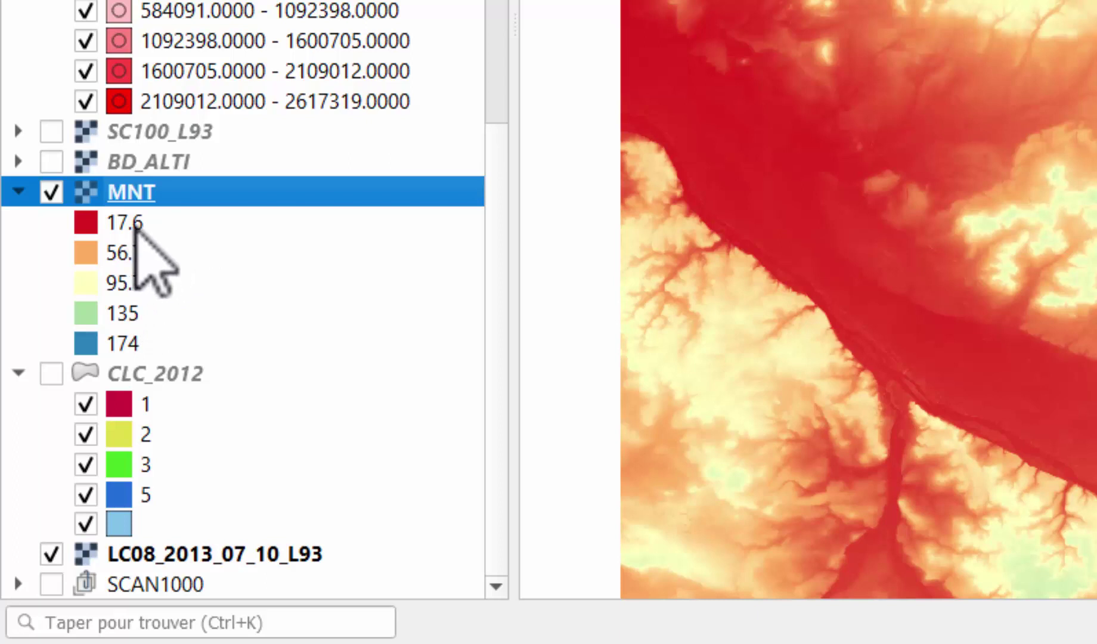
pyautogui.click(136, 228)
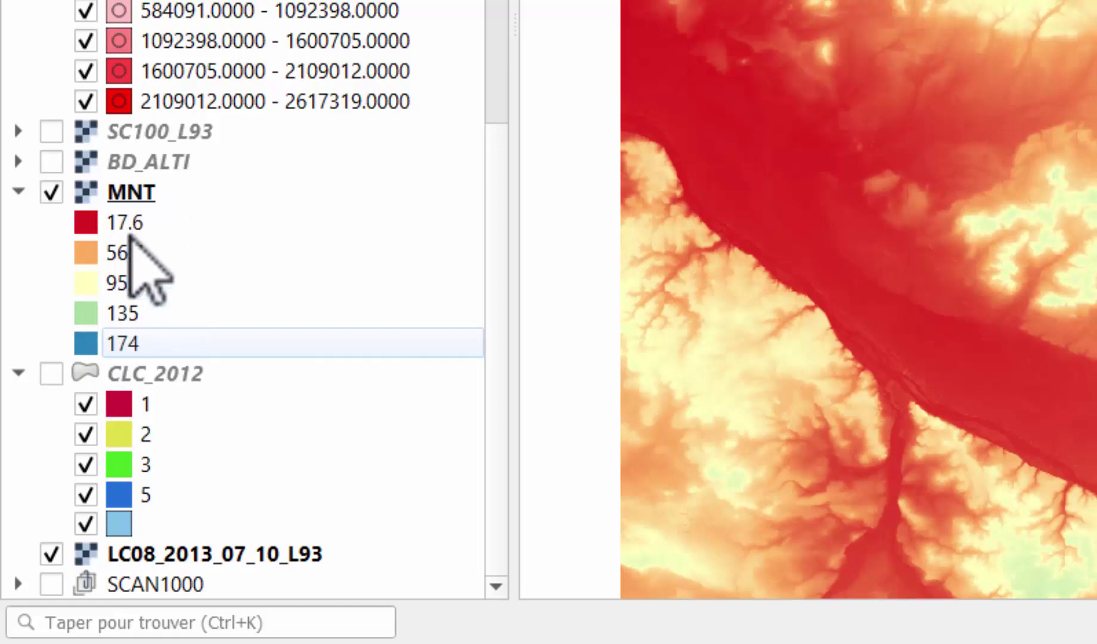
# Step: Reopen the MNT symbology and review the interpolation, colour rendering and resampling options, keeping Linéaire interpolation
pyautogui.rightClick(127, 196)
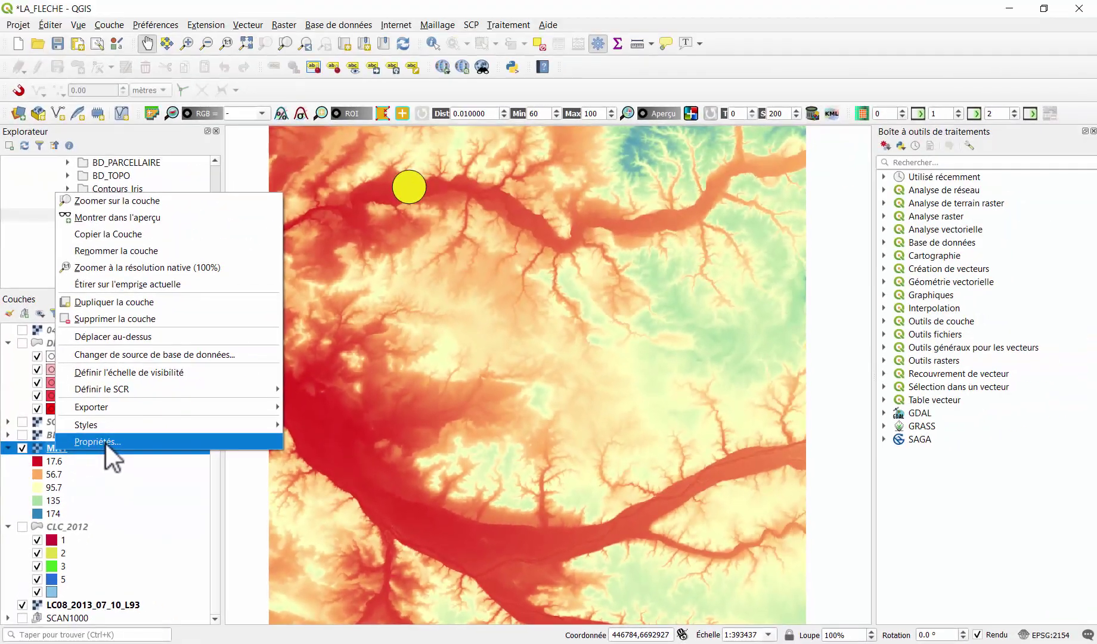
pyautogui.click(139, 385)
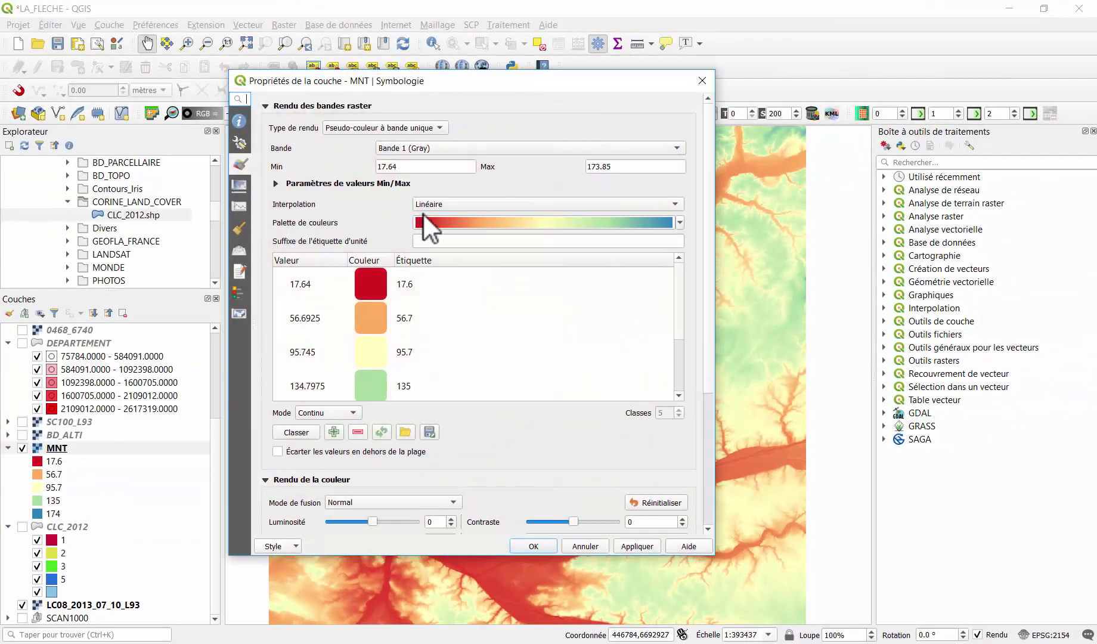
pyautogui.click(448, 206)
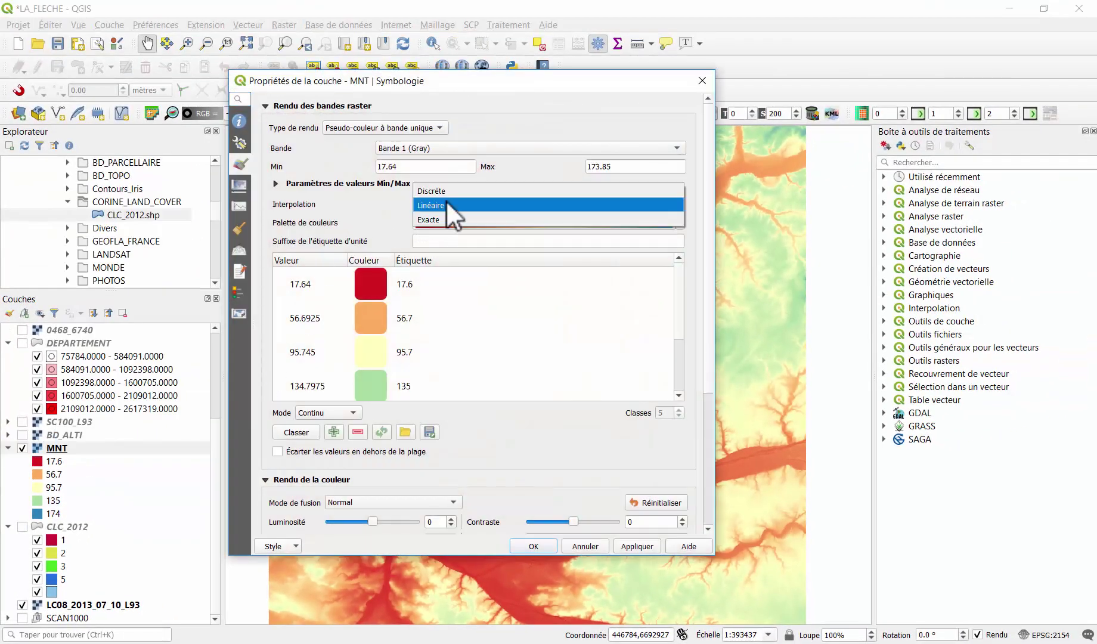
pyautogui.click(447, 204)
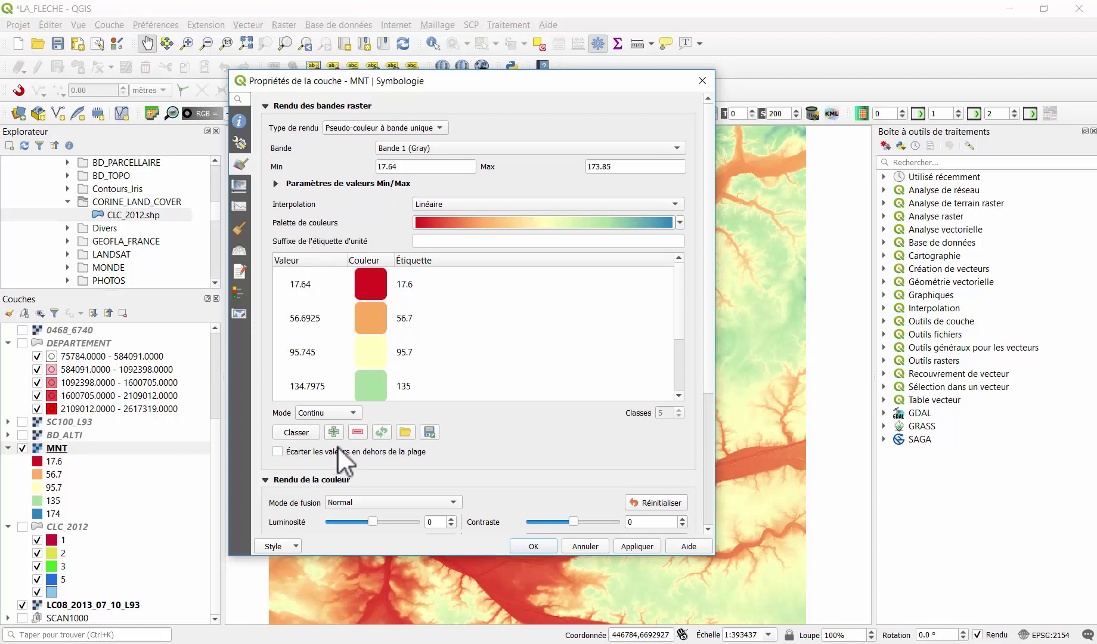
pyautogui.scroll(-4, 463, 413)
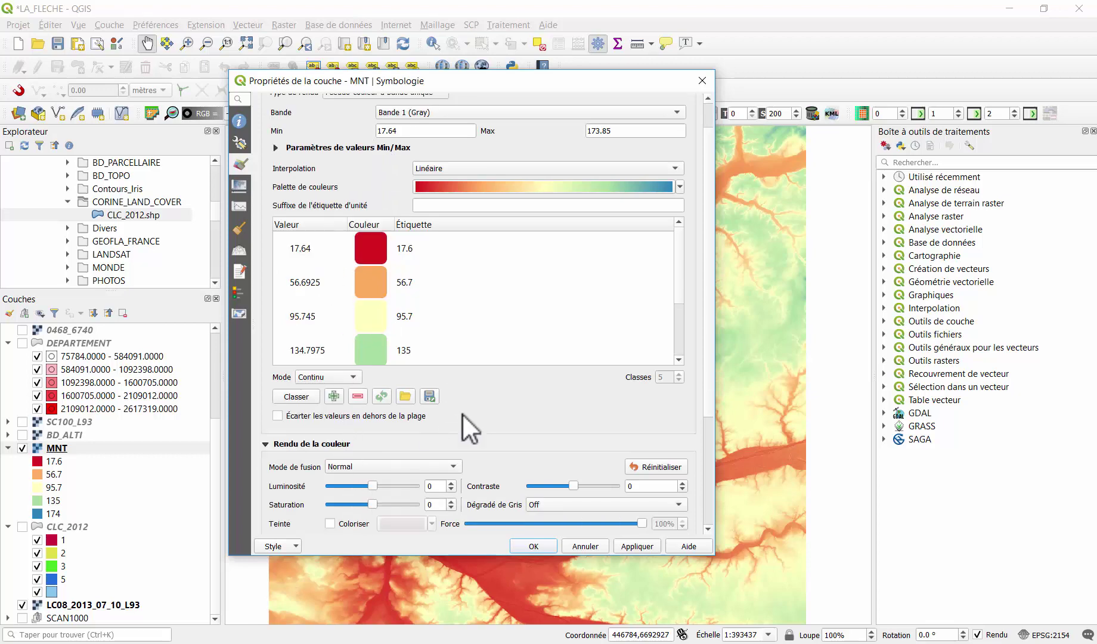
pyautogui.scroll(-2, 462, 414)
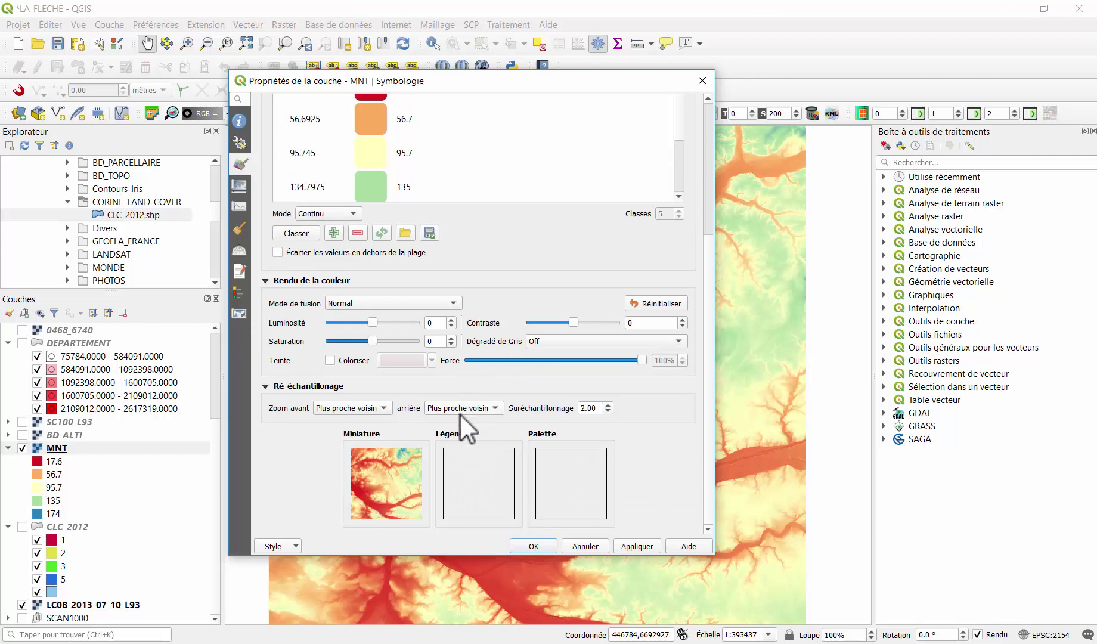
pyautogui.scroll(6, 559, 276)
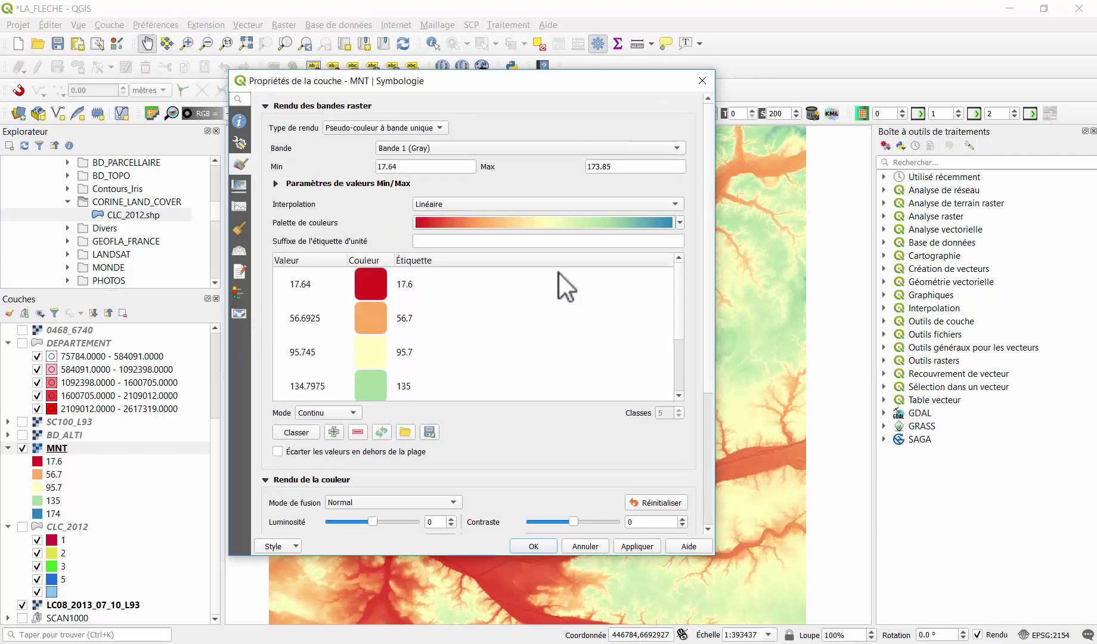
# Step: Start a new colour palette for MNT using the Catalogue: cpt-city palette type
pyautogui.click(680, 222)
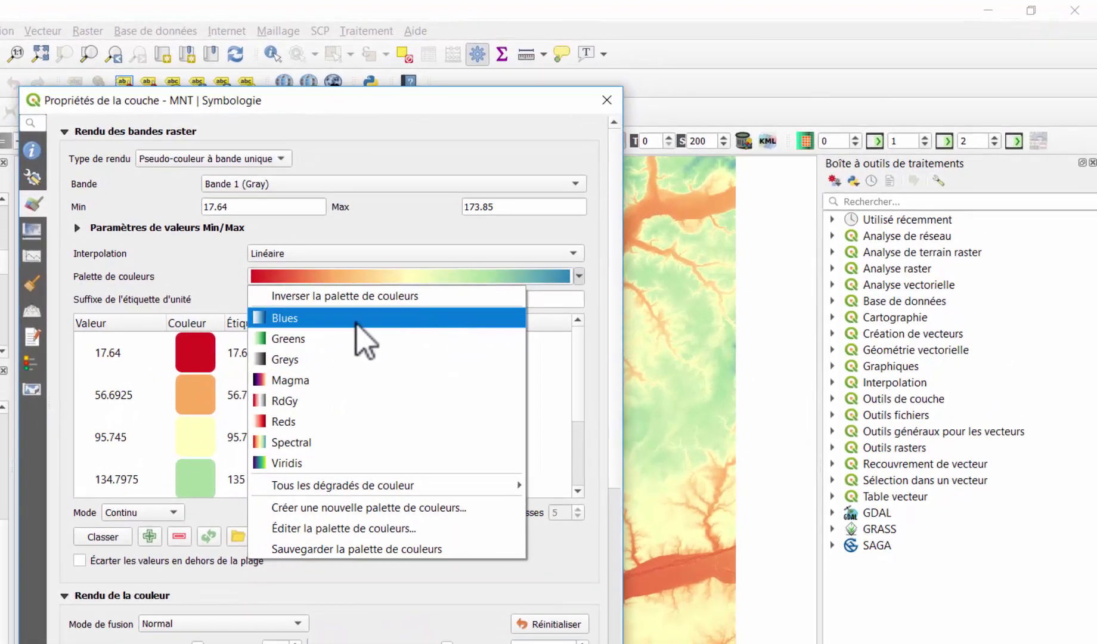
pyautogui.moveTo(350, 483)
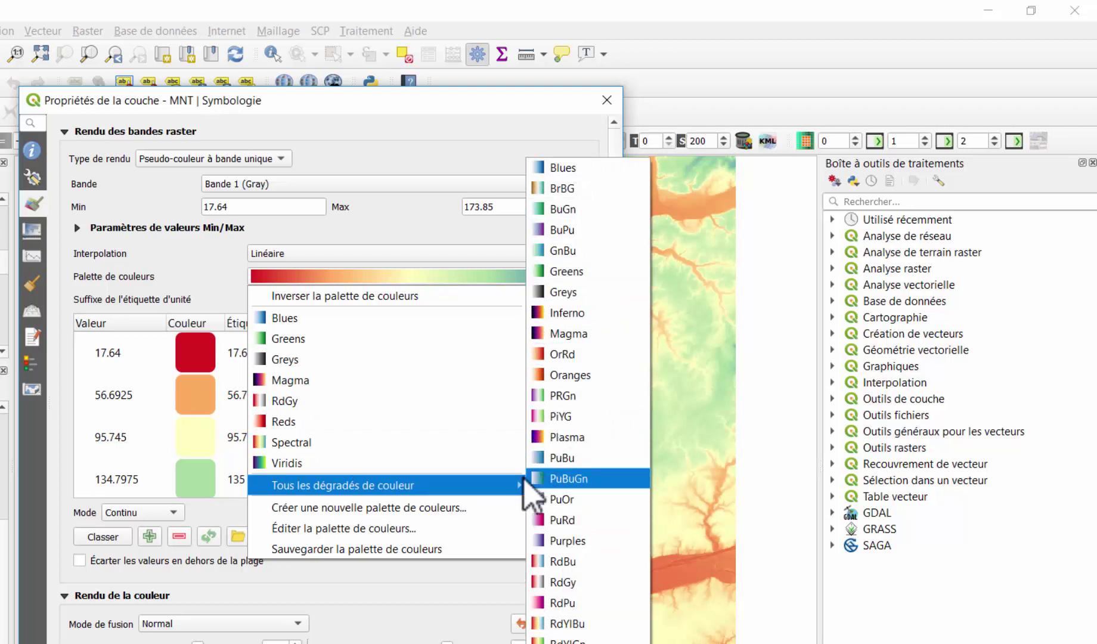
pyautogui.click(388, 509)
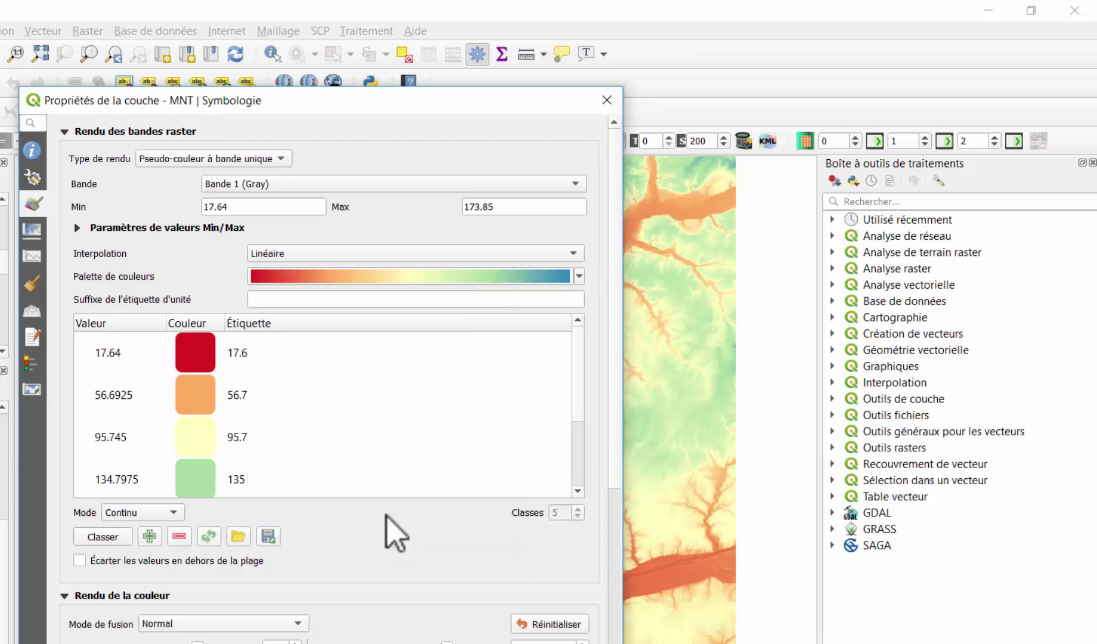
pyautogui.click(277, 398)
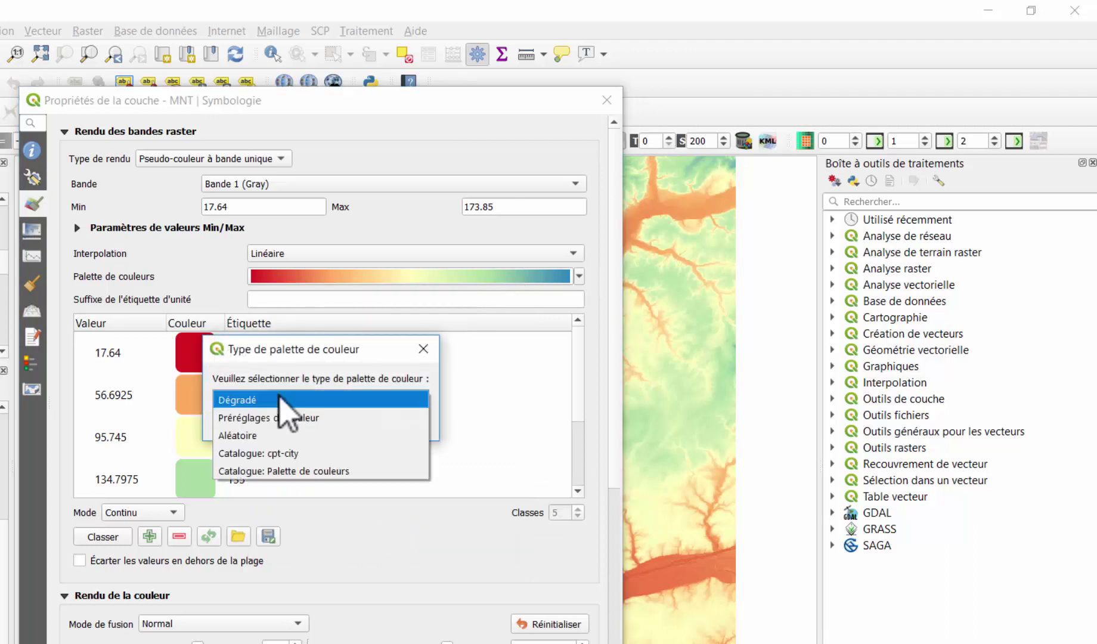
pyautogui.click(286, 455)
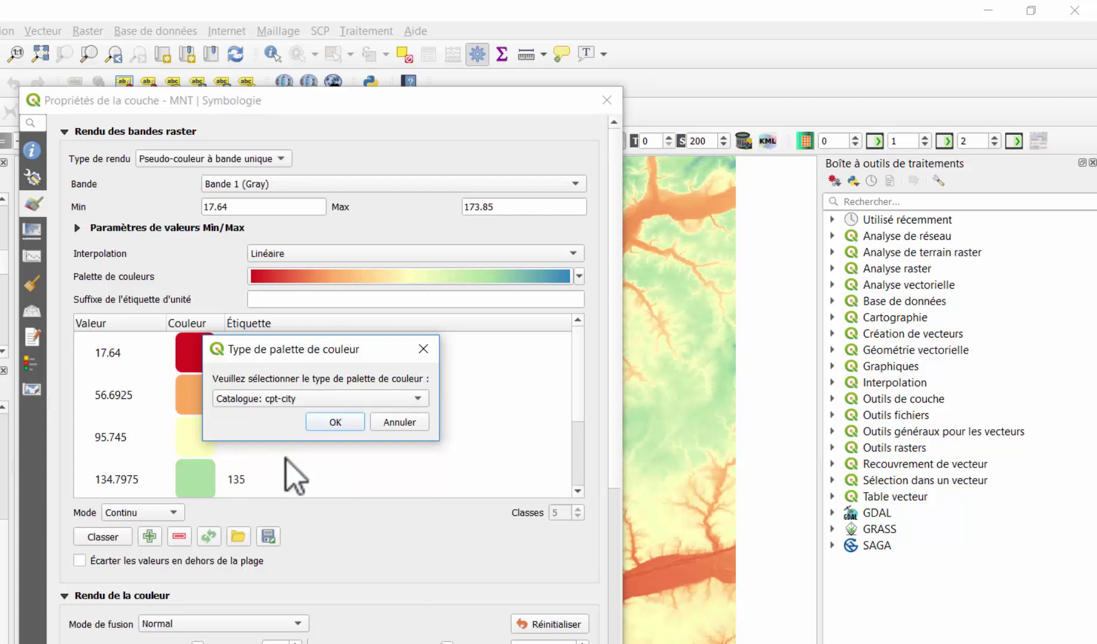
pyautogui.click(326, 423)
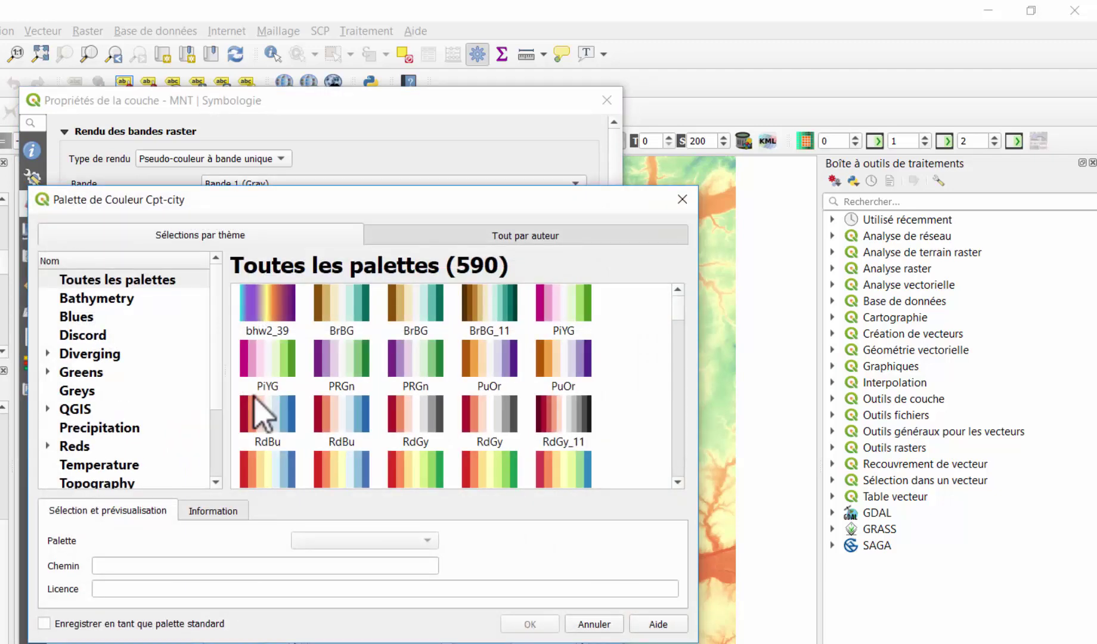
# Step: Choose the wiki-schwarzwald-cont palette from the Topography theme as the MNT colour ramp
pyautogui.scroll(-1, 170, 369)
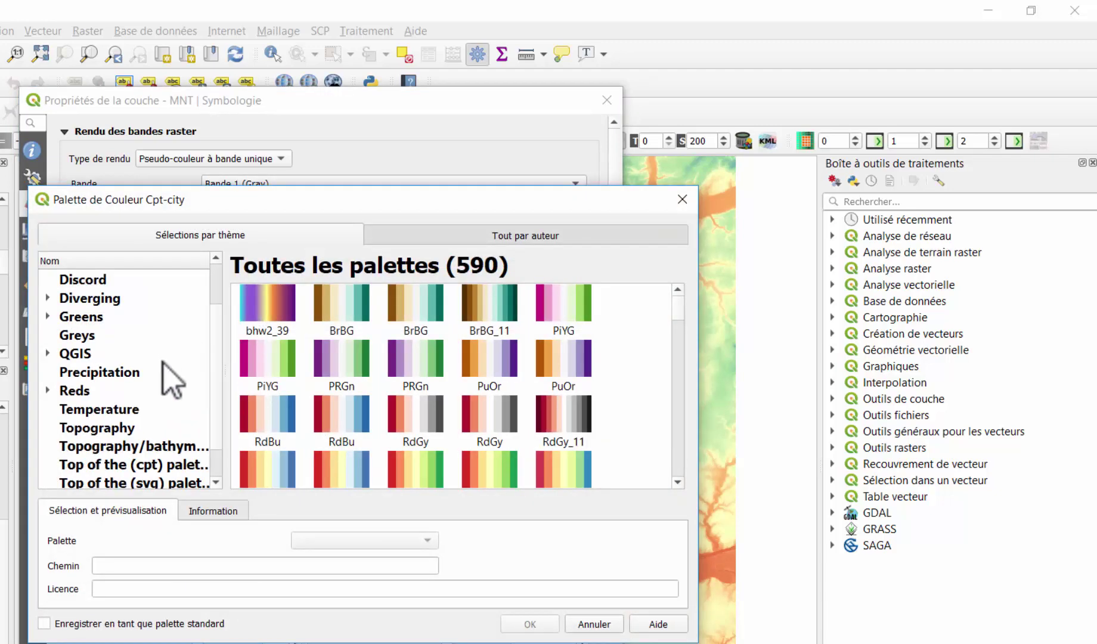
pyautogui.click(121, 427)
pyautogui.scroll(-1, 605, 381)
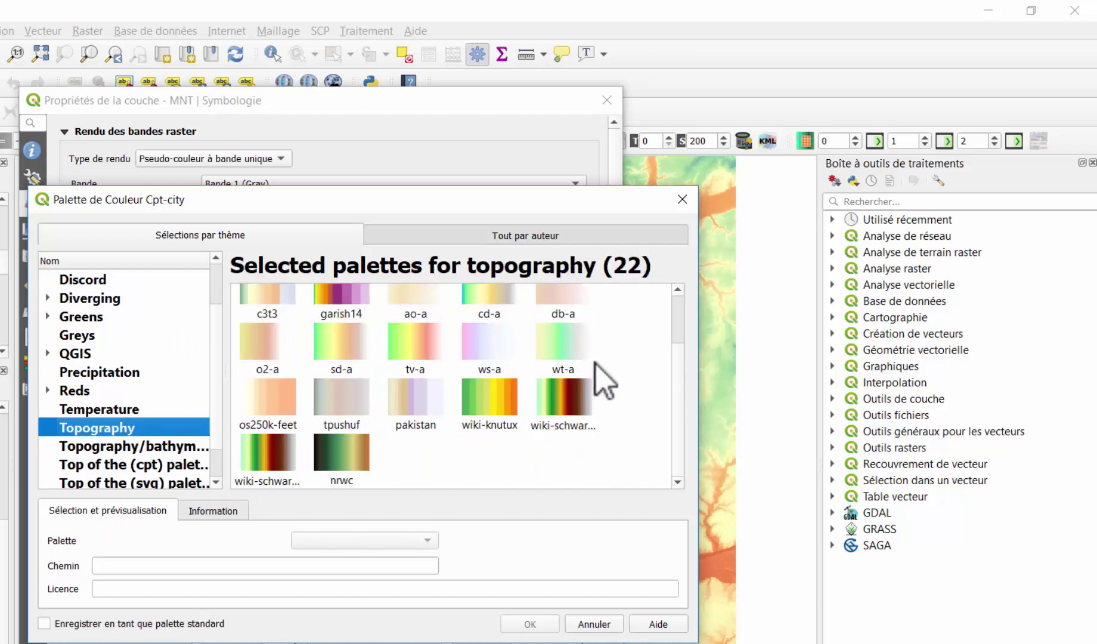
pyautogui.click(567, 411)
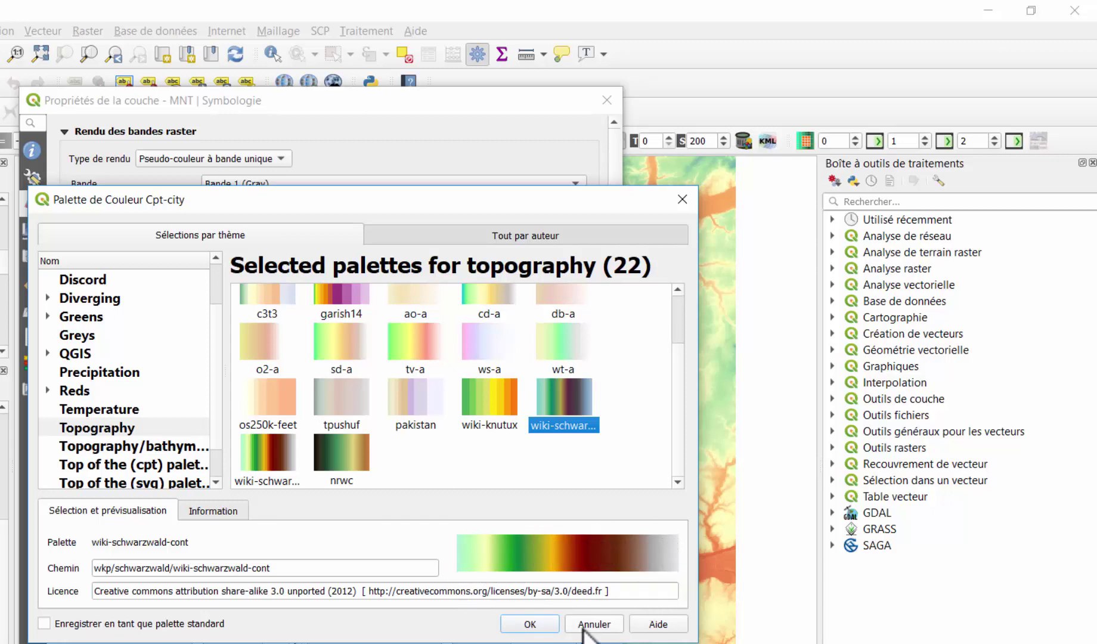
pyautogui.click(530, 623)
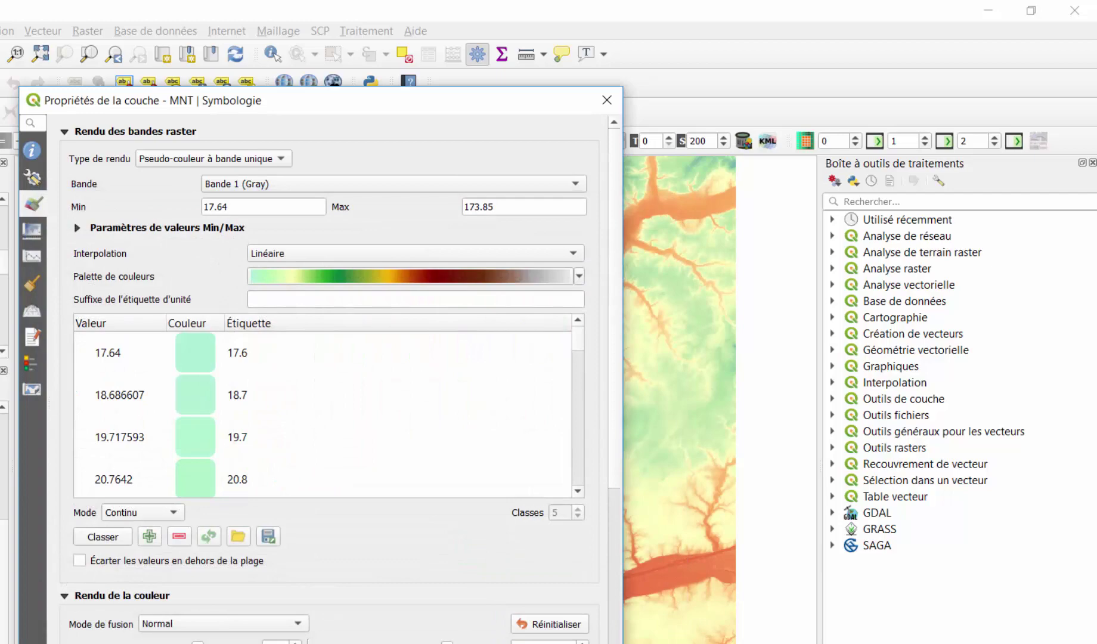
# Step: Confirm the MNT style with the new palette and expand the layer's legend in the layer list
pyautogui.press('Return')
pyautogui.scroll(-3, 534, 532)
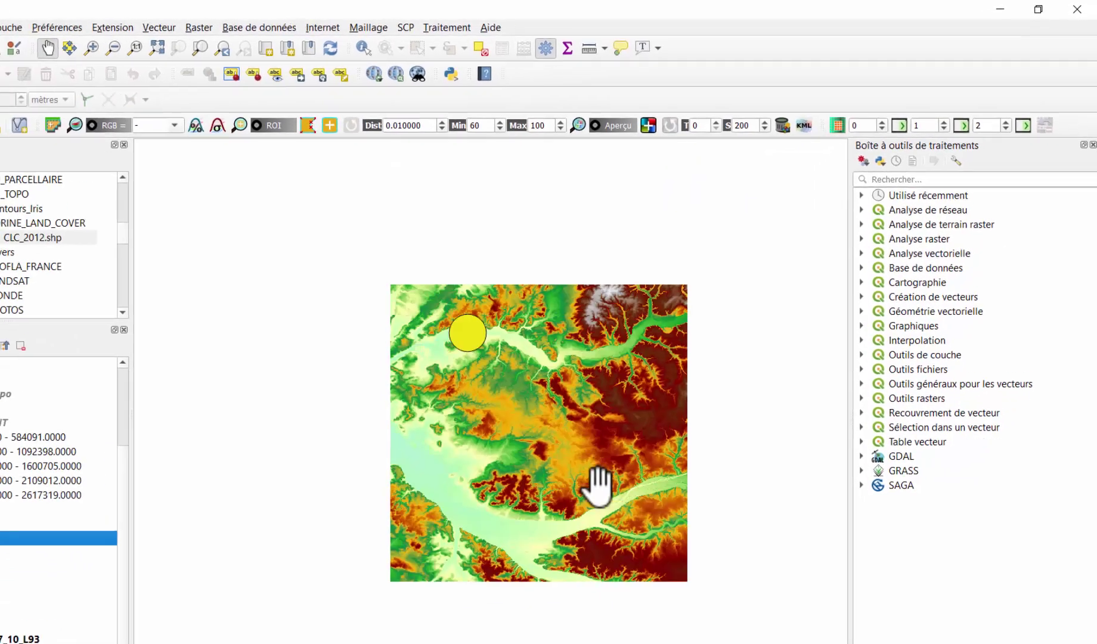
pyautogui.scroll(2, 596, 484)
pyautogui.scroll(-1, 596, 484)
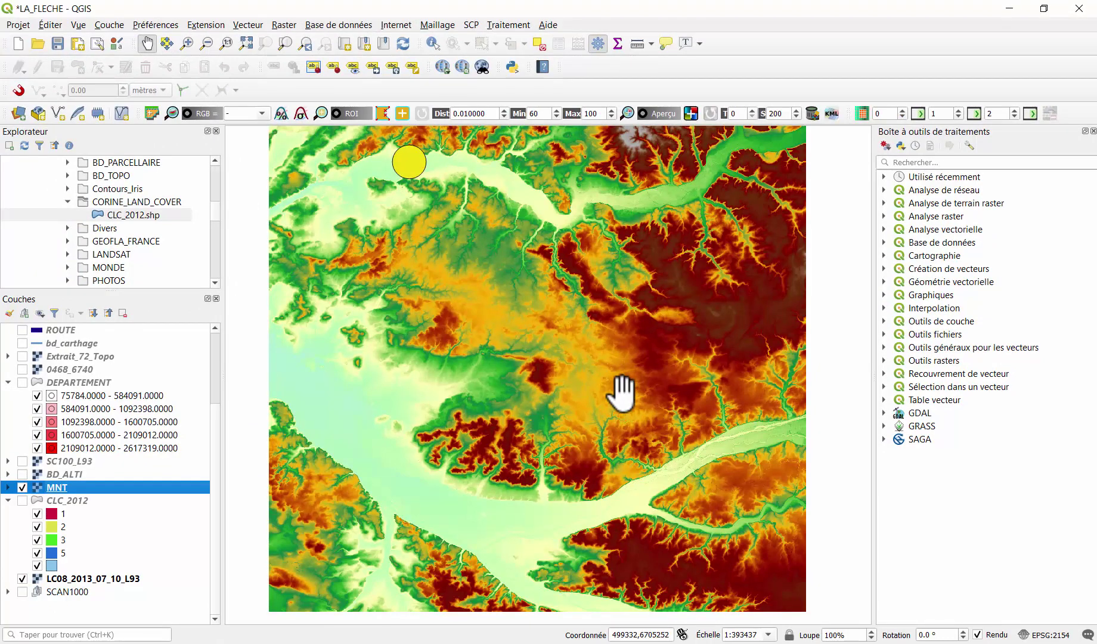
pyautogui.scroll(1, 554, 399)
pyautogui.scroll(-1, 572, 334)
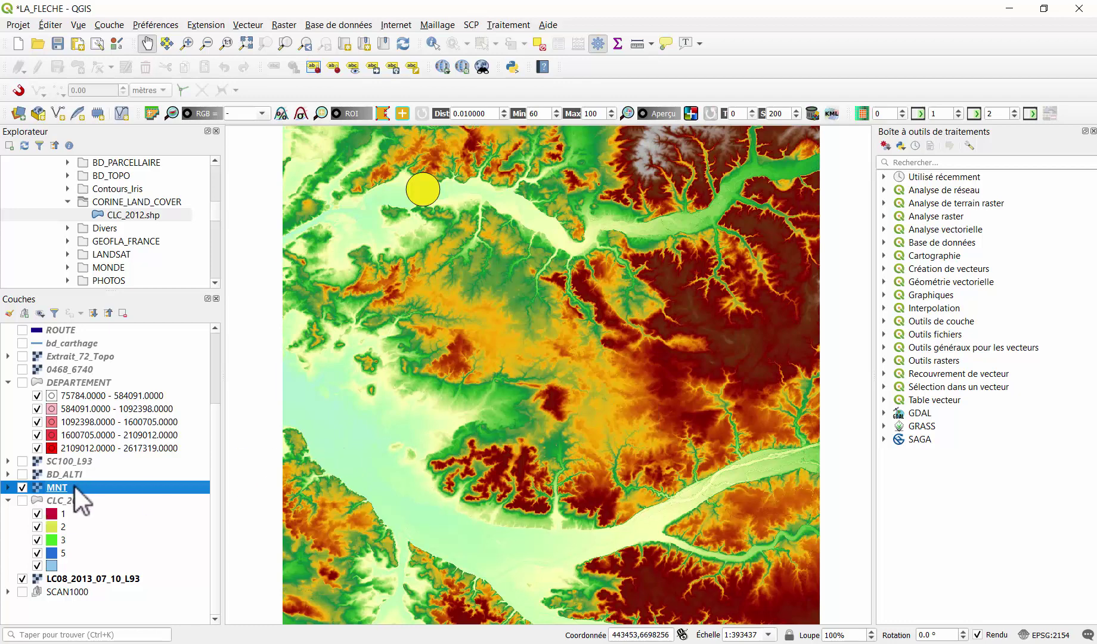
pyautogui.click(8, 487)
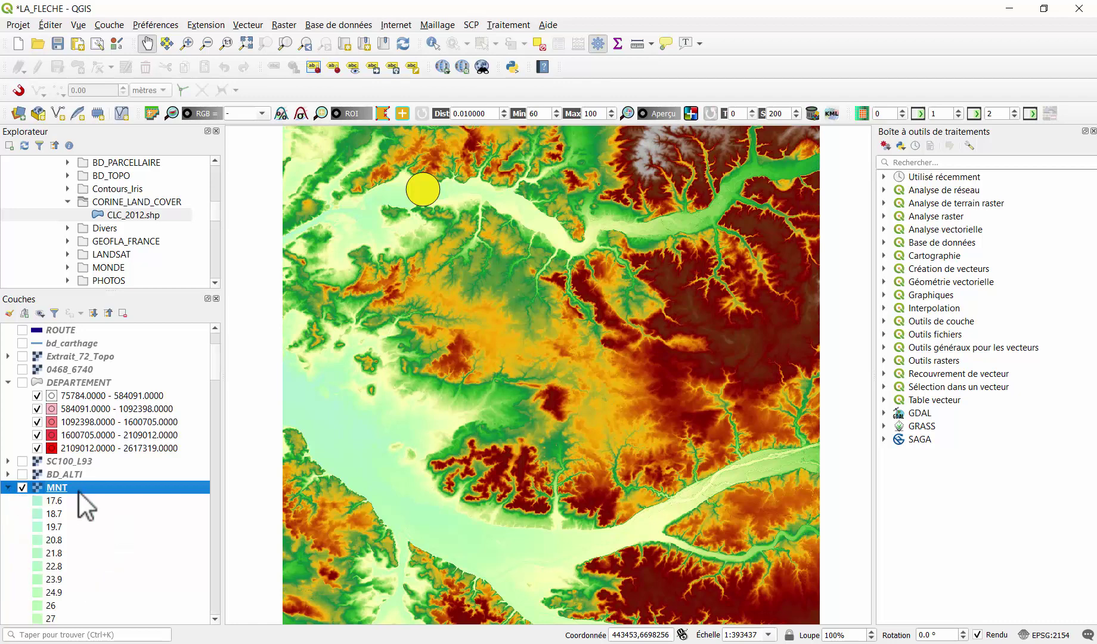
pyautogui.scroll(-3, 74, 491)
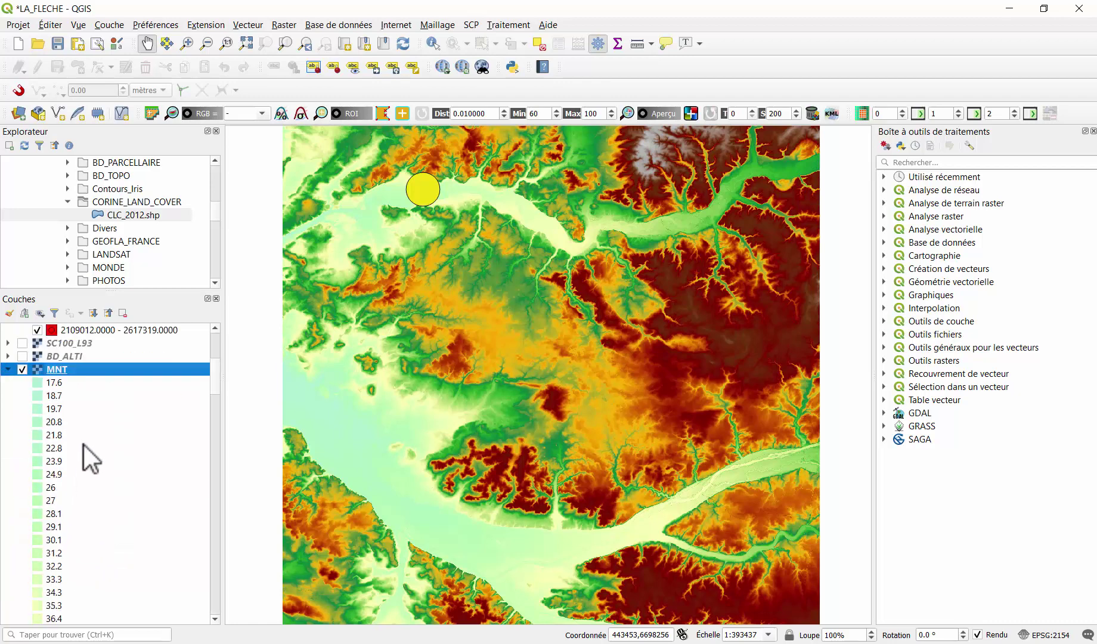
# Step: Reopen the MNT symbology and set the colour interpolation to Discrète
pyautogui.rightClick(71, 373)
pyautogui.click(108, 626)
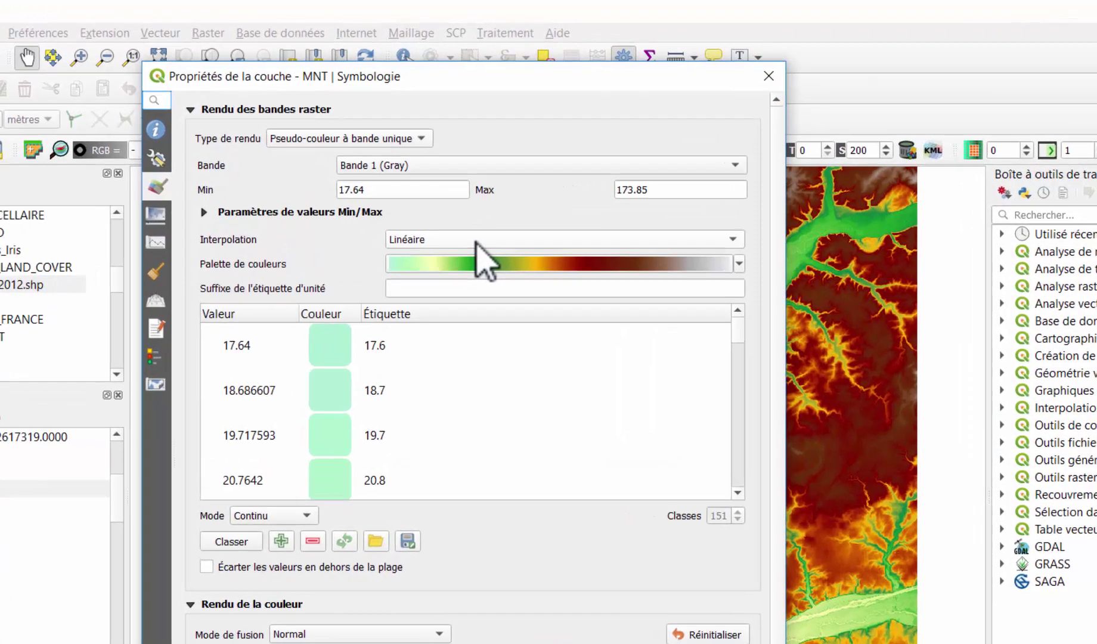
pyautogui.click(486, 181)
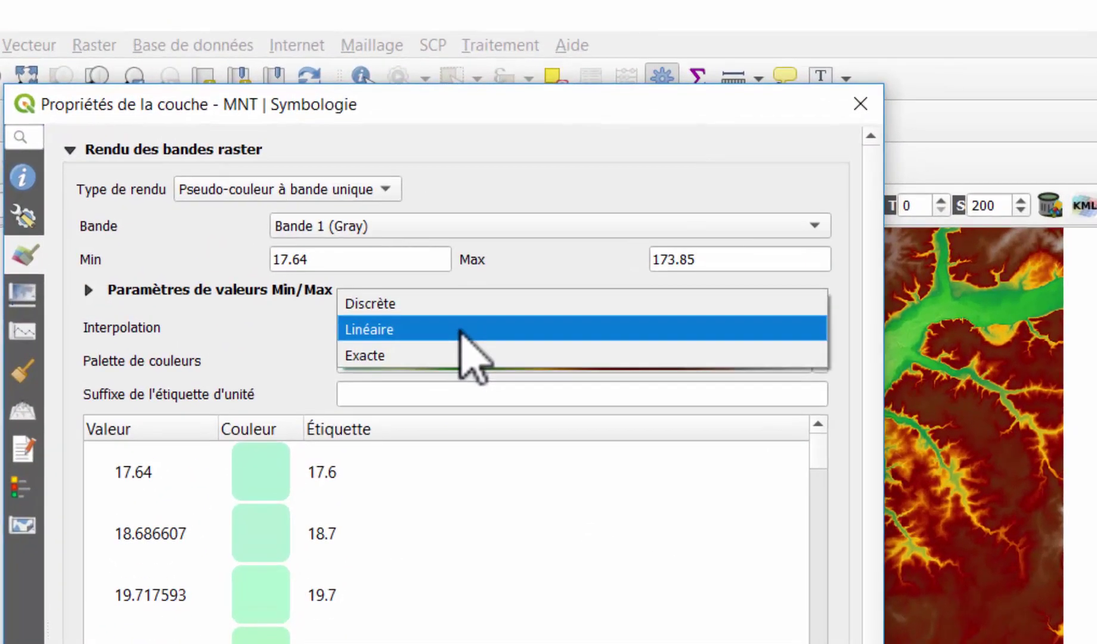
pyautogui.click(456, 301)
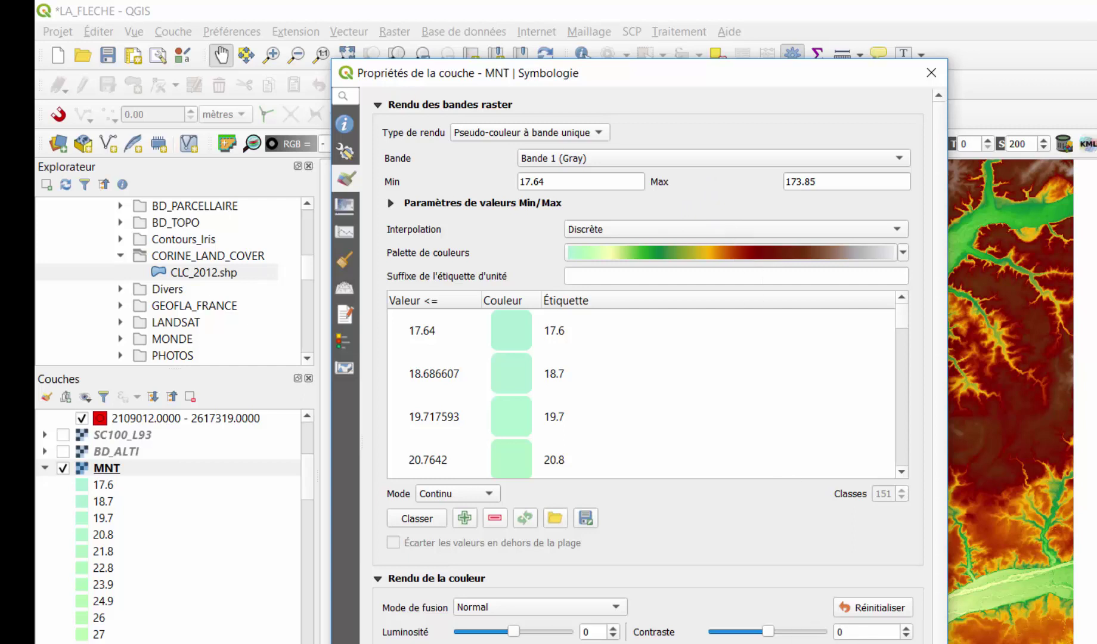
# Step: Classify MNT in Intervalle égal mode with 3 classes and apply the style to the map
pyautogui.click(490, 494)
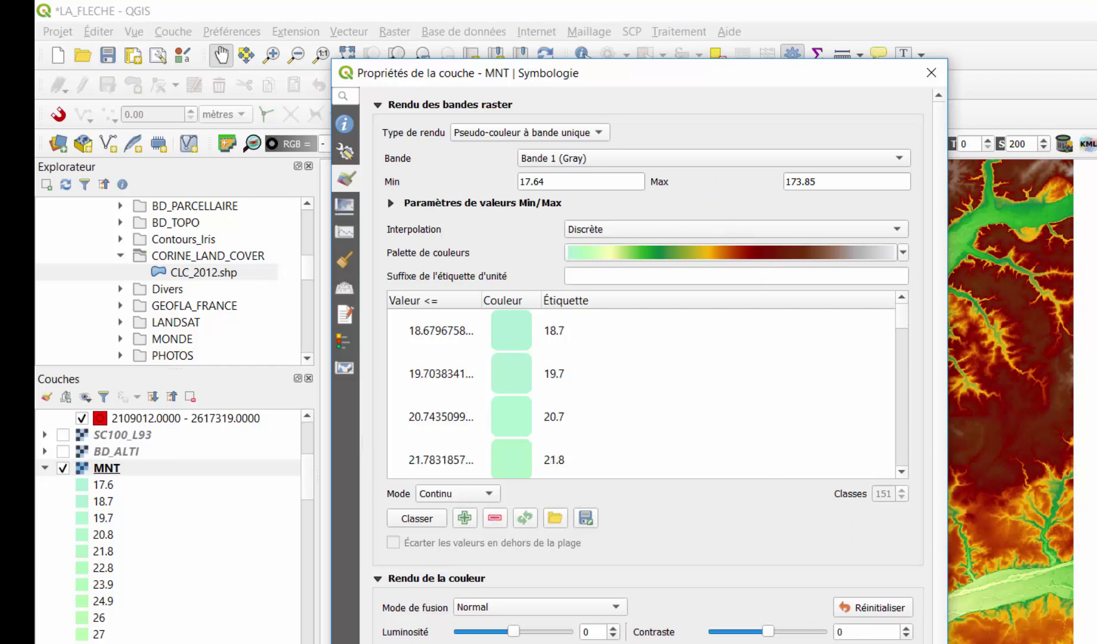
pyautogui.click(490, 494)
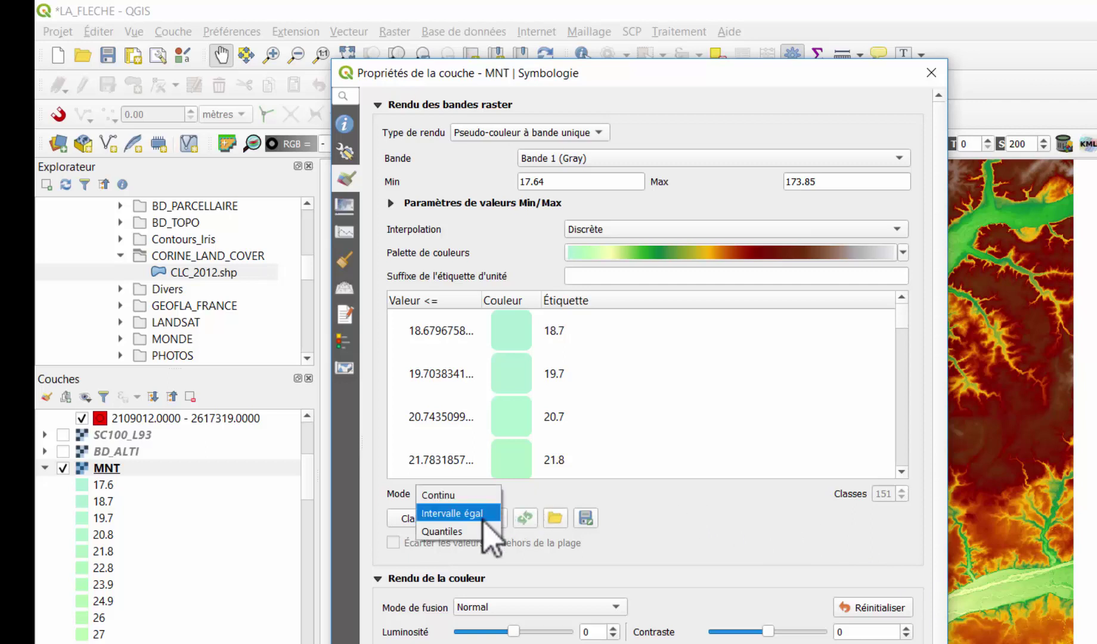
pyautogui.click(484, 516)
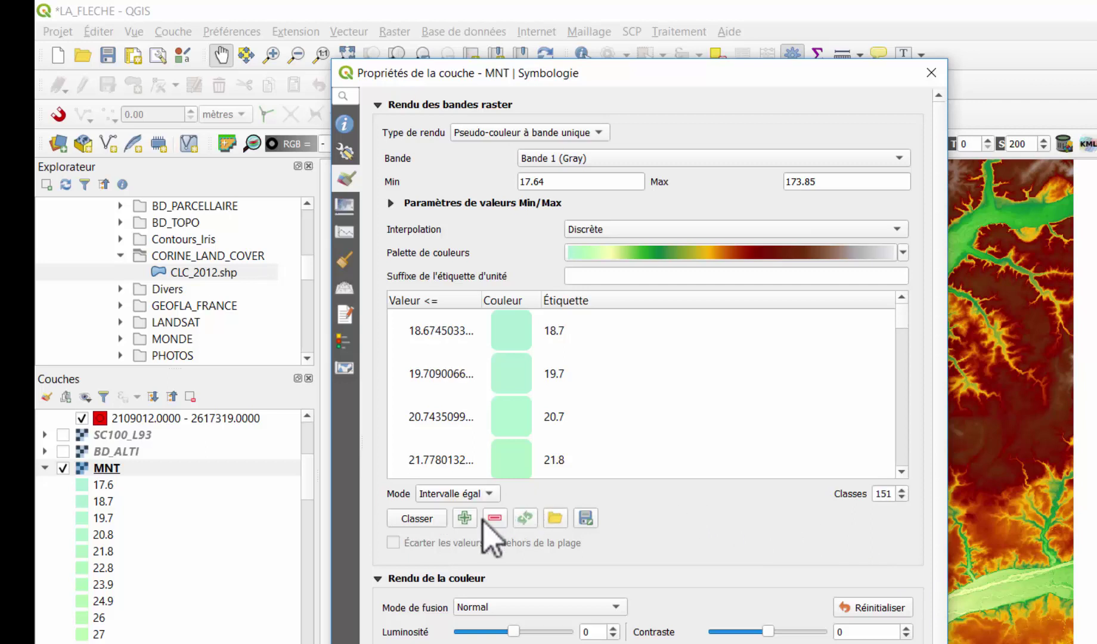
pyautogui.doubleClick(889, 494)
pyautogui.write('3')
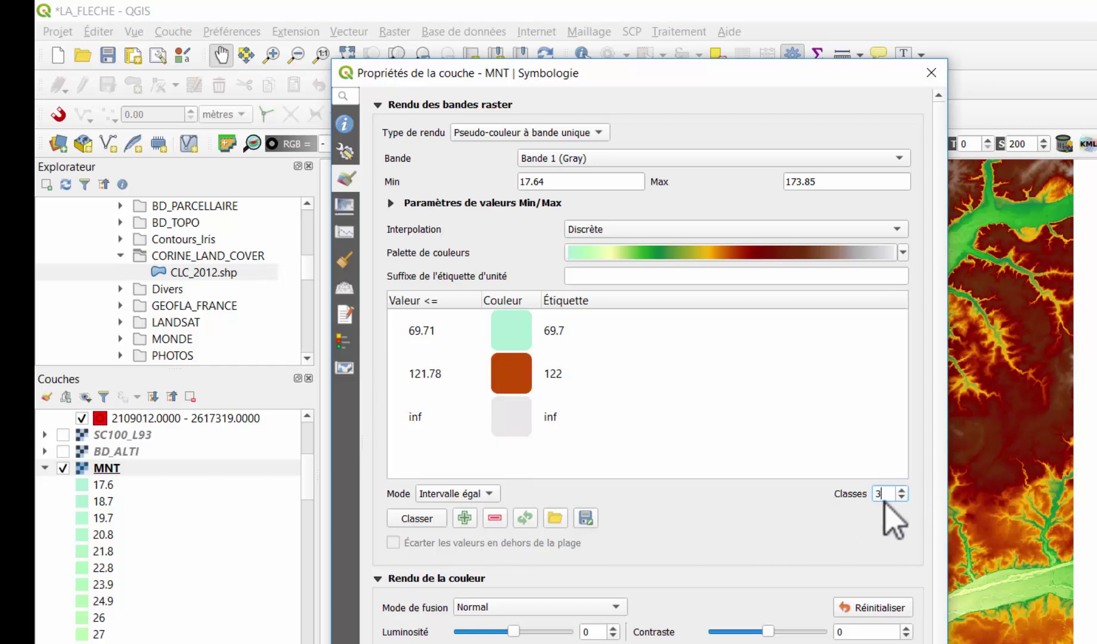
pyautogui.click(428, 519)
pyautogui.click(888, 643)
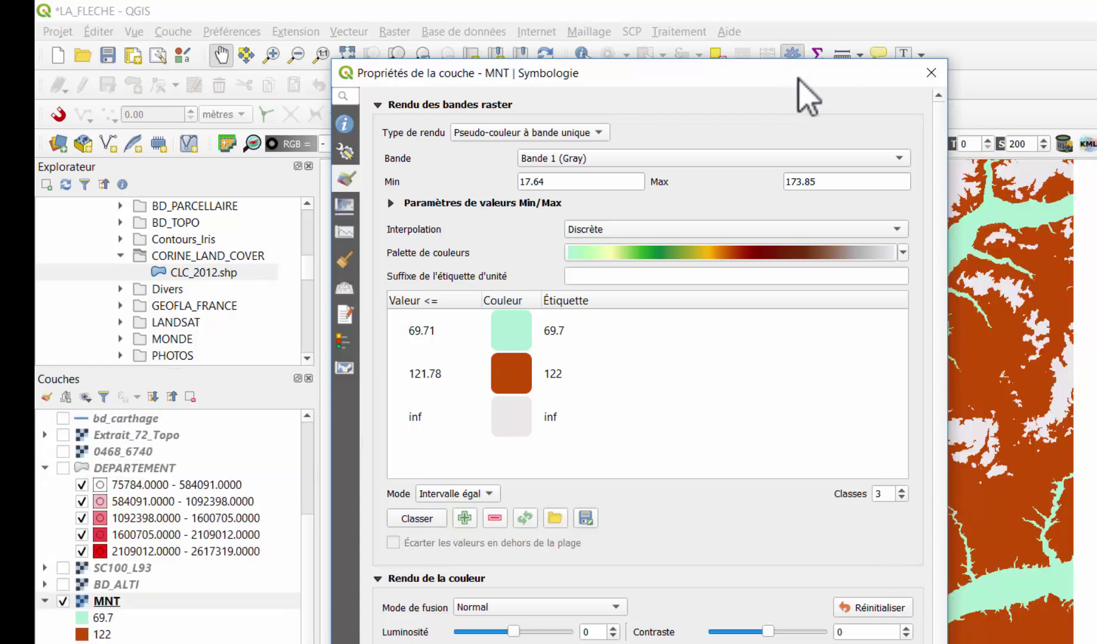
# Step: Examine the values, colours and labels of the MNT classes against the recoloured map
pyautogui.moveTo(799, 78); pyautogui.dragTo(553, 114)
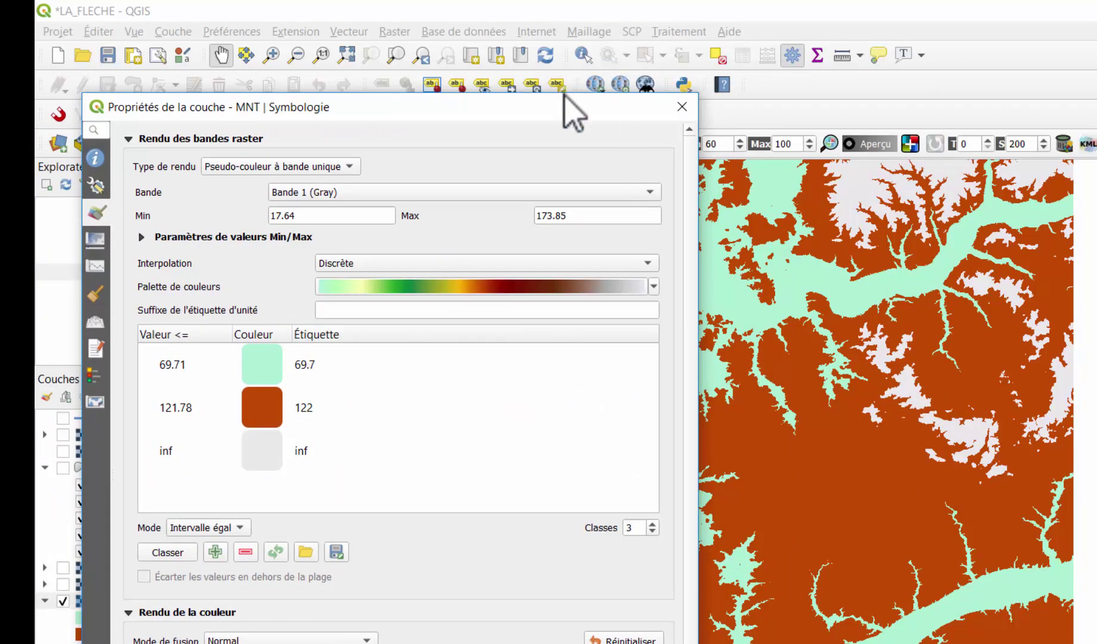
pyautogui.moveTo(596, 106); pyautogui.dragTo(722, 41)
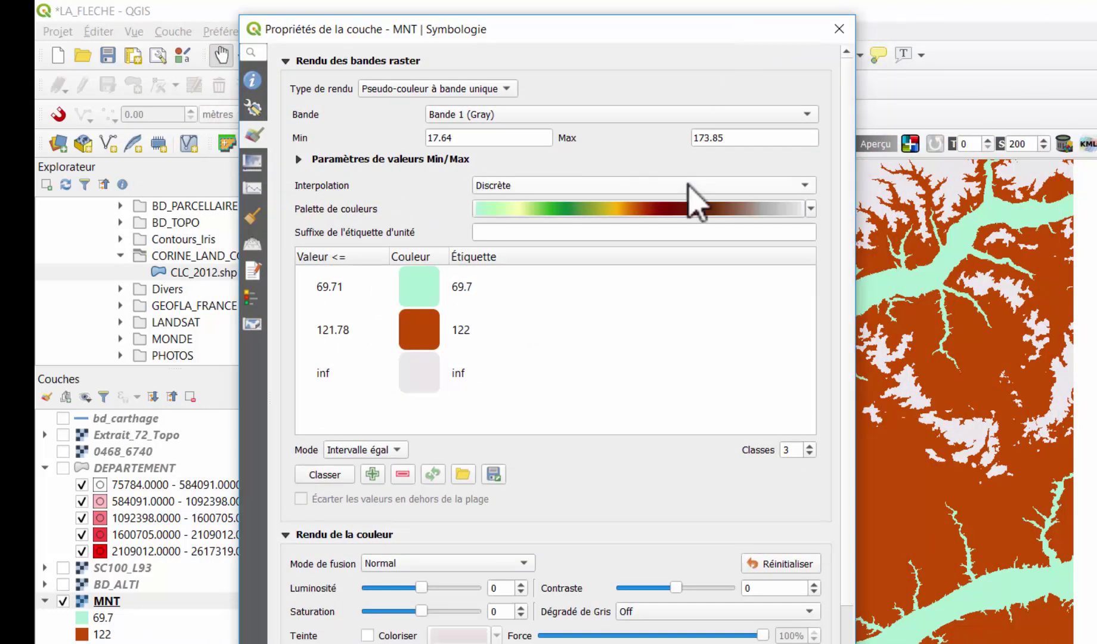
pyautogui.doubleClick(641, 328)
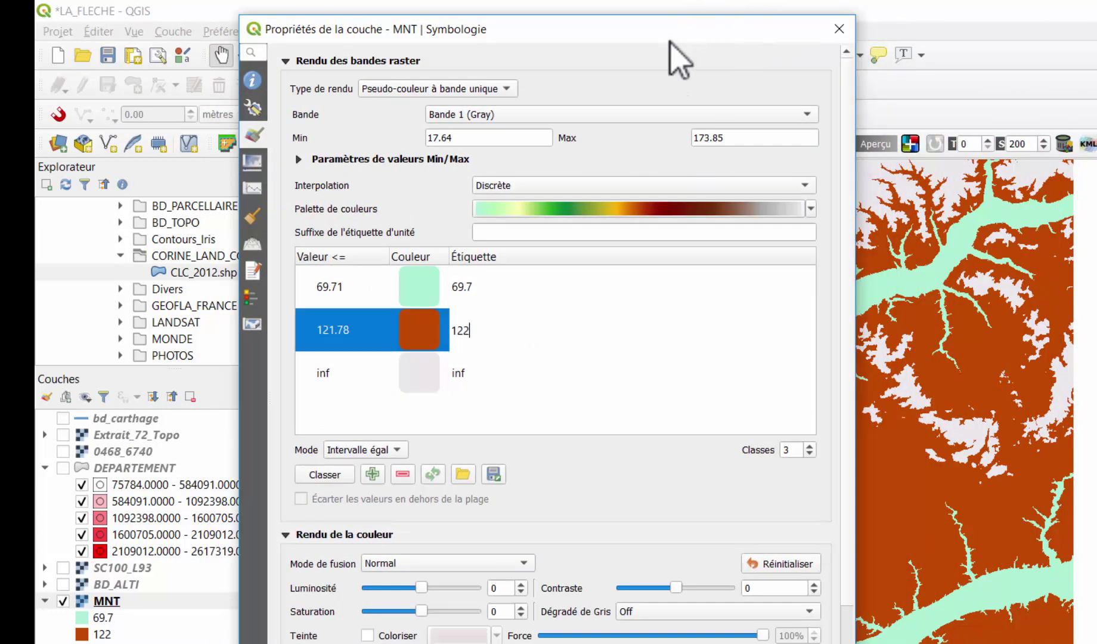
pyautogui.moveTo(670, 41); pyautogui.dragTo(697, 41)
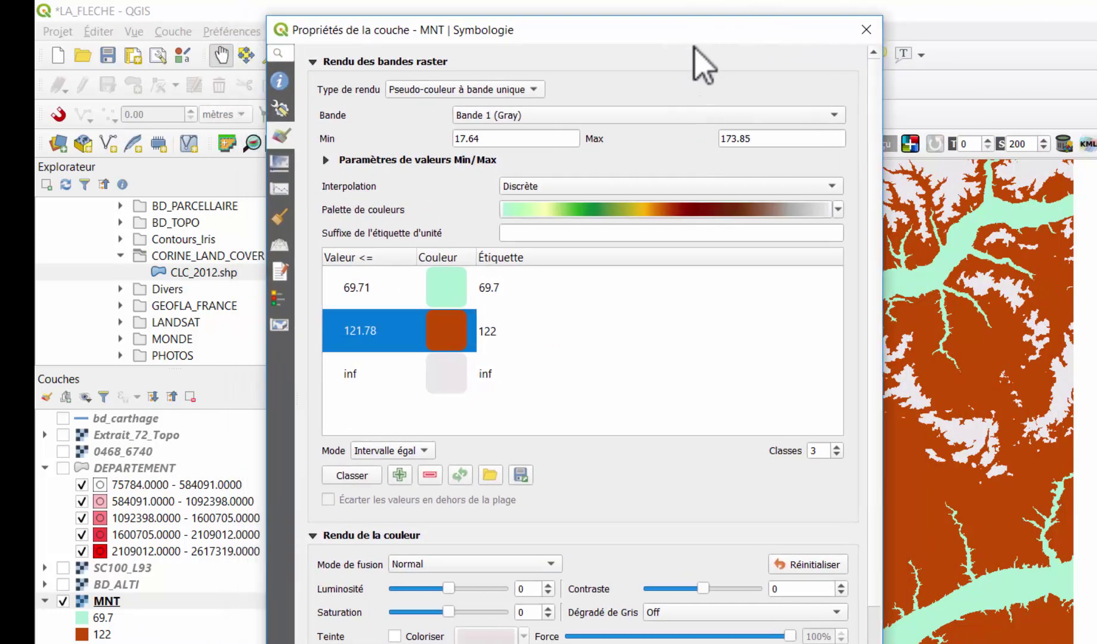
pyautogui.click(494, 290)
pyautogui.click(501, 328)
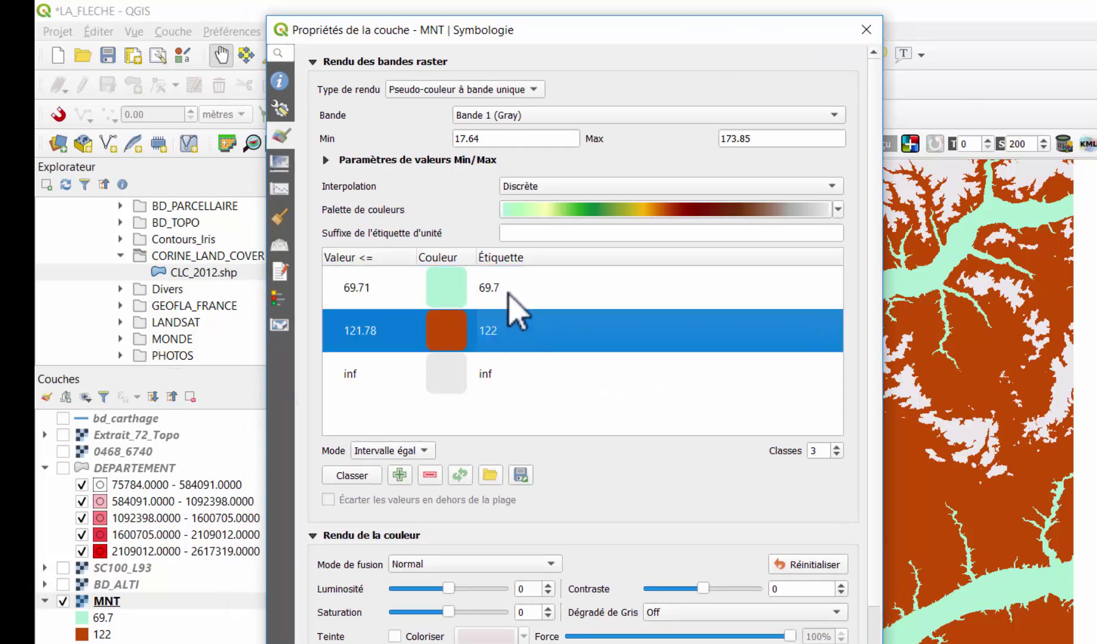
pyautogui.click(507, 290)
pyautogui.click(507, 332)
pyautogui.click(510, 332)
pyautogui.click(575, 306)
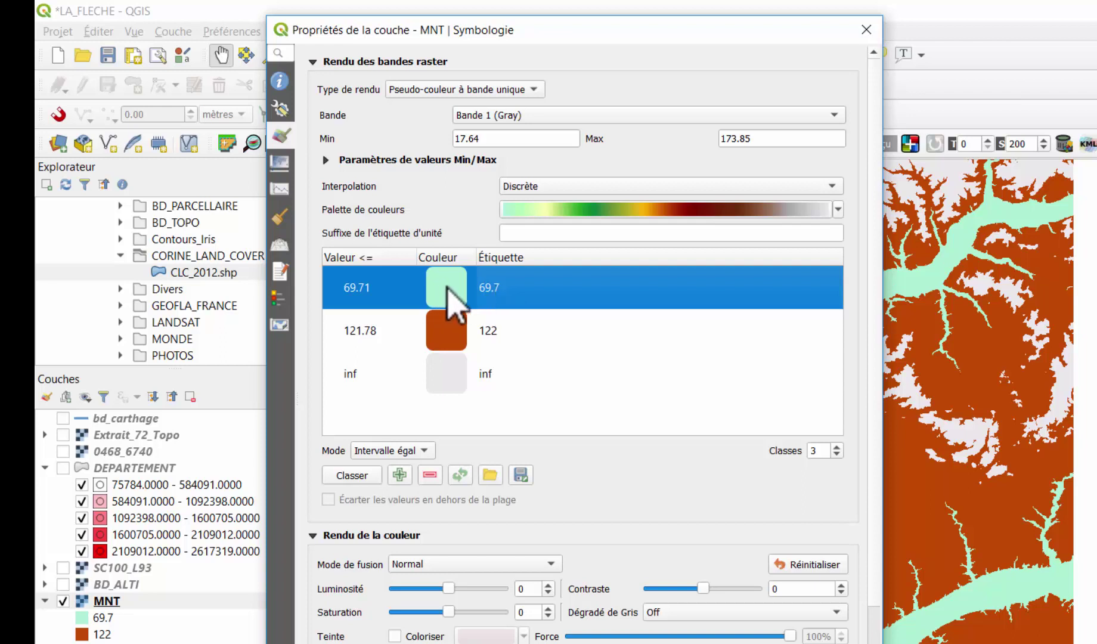
# Step: Relabel the three MNT classes as 17.64 - 69.7, 69.7 - 122 and 122 - 173.85, and confirm the style
pyautogui.moveTo(496, 139); pyautogui.dragTo(454, 138)
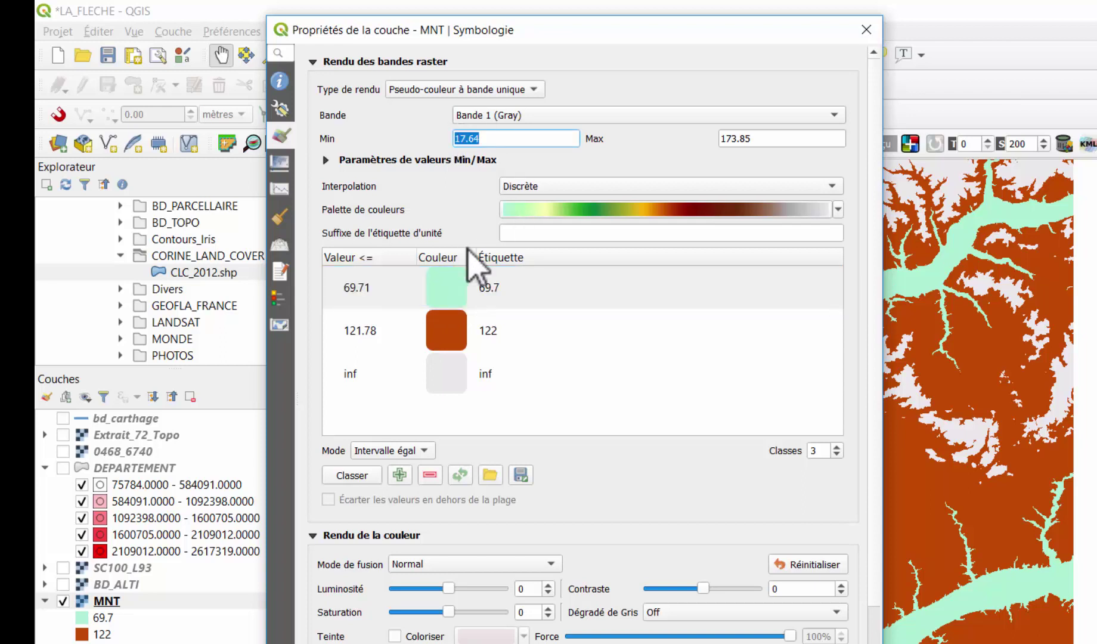
pyautogui.click(495, 286)
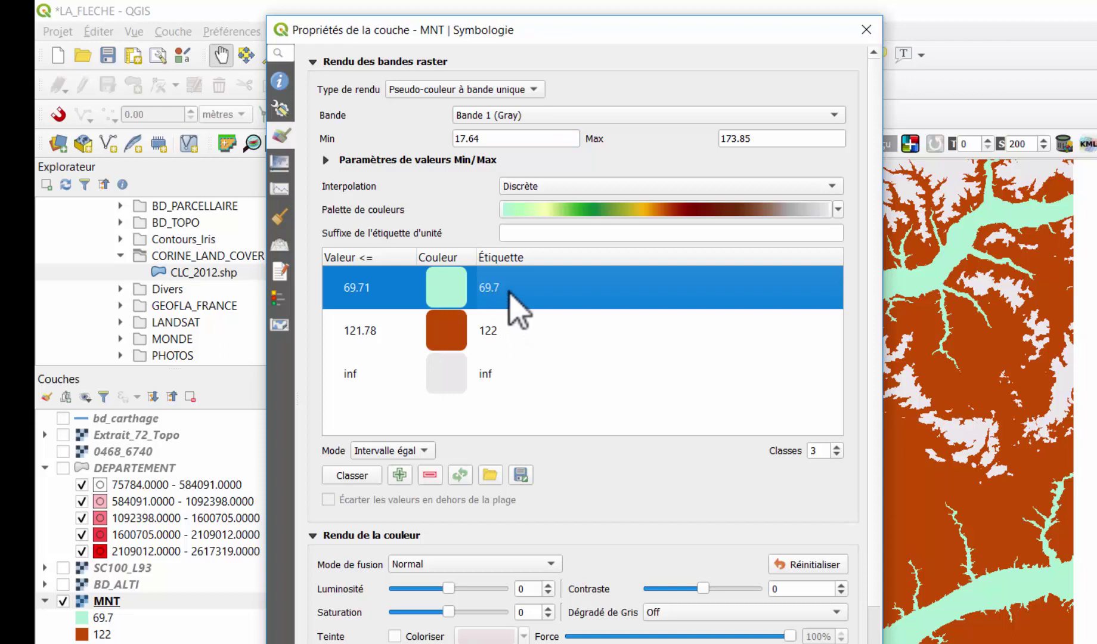
pyautogui.doubleClick(487, 288)
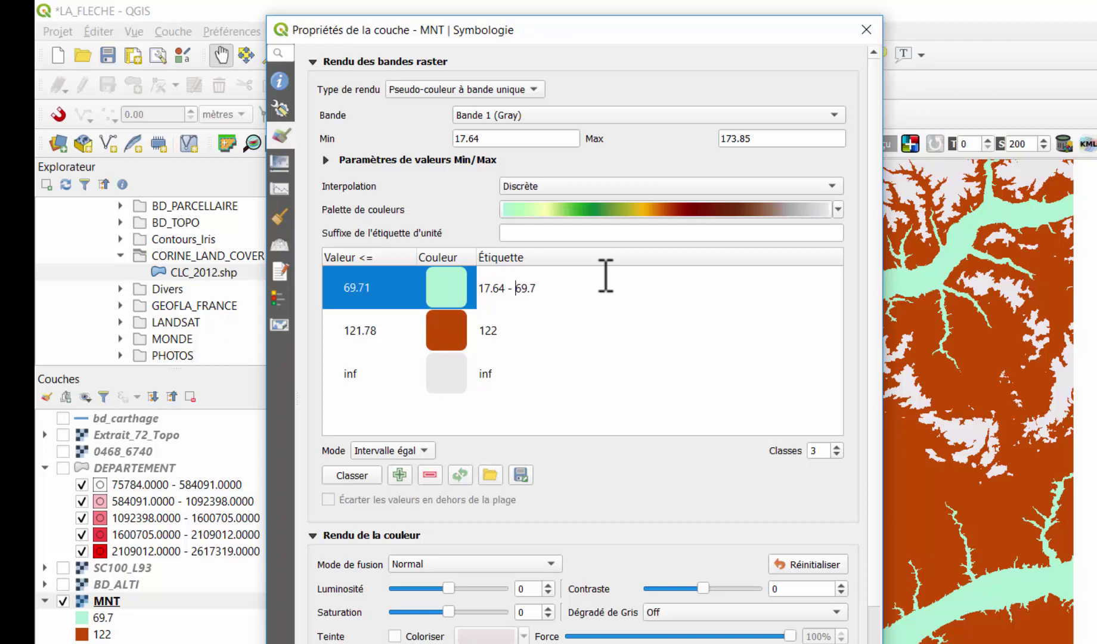
pyautogui.click(525, 339)
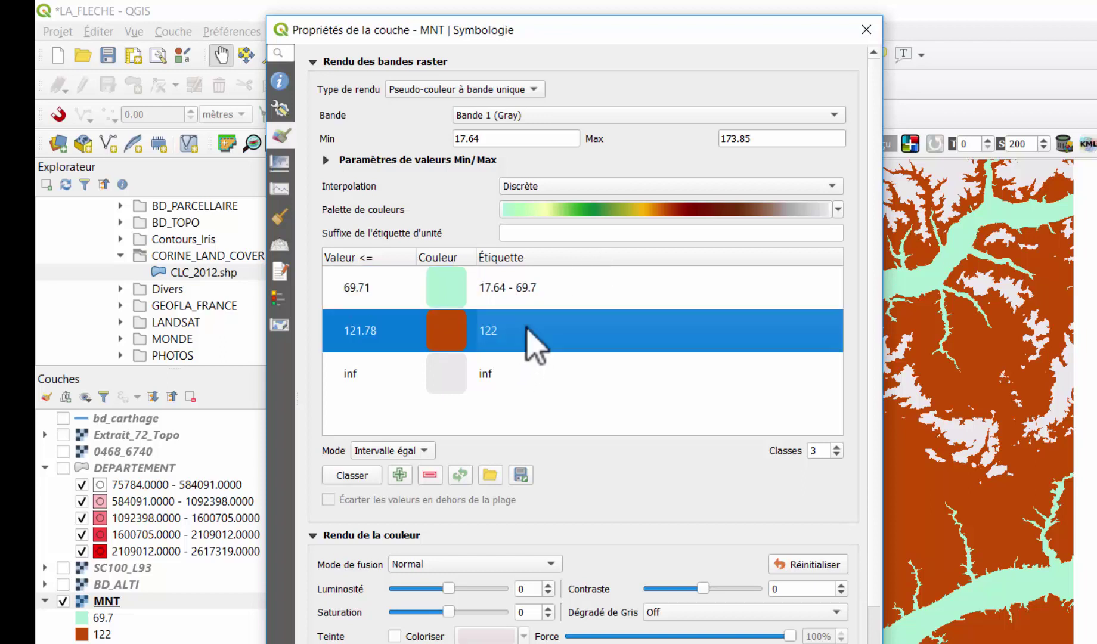
pyautogui.doubleClick(490, 329)
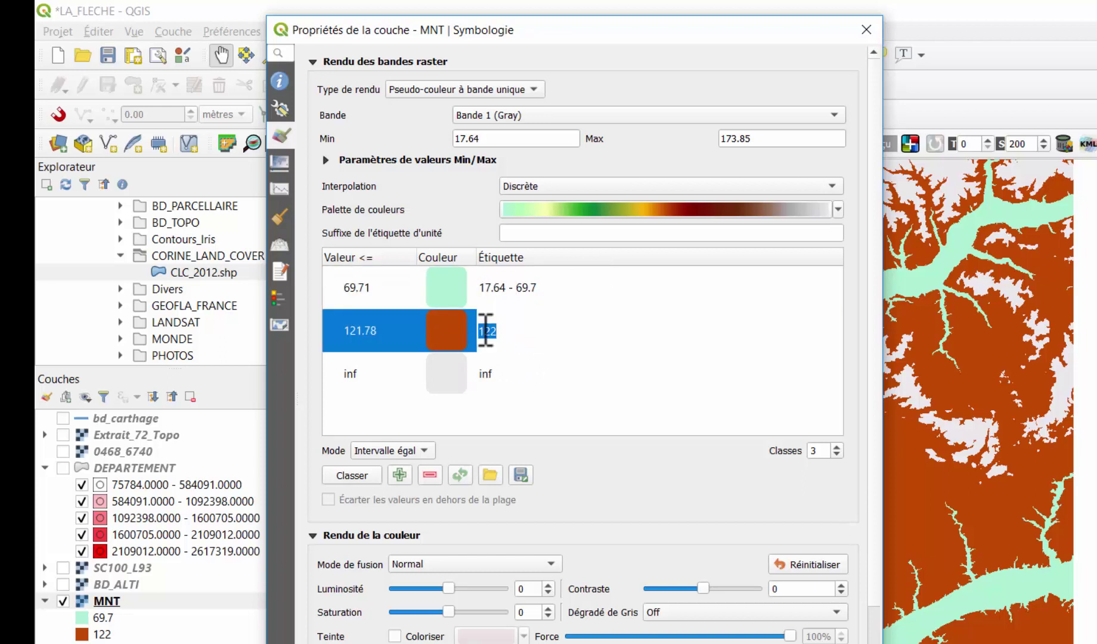
pyautogui.click(486, 329)
pyautogui.click(518, 374)
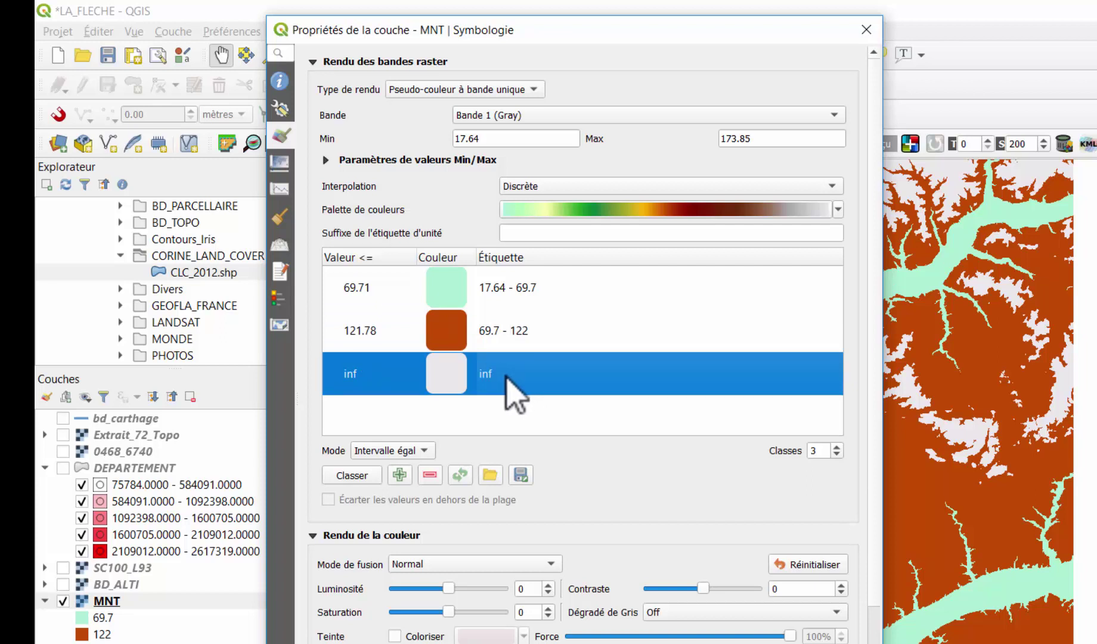
pyautogui.doubleClick(506, 377)
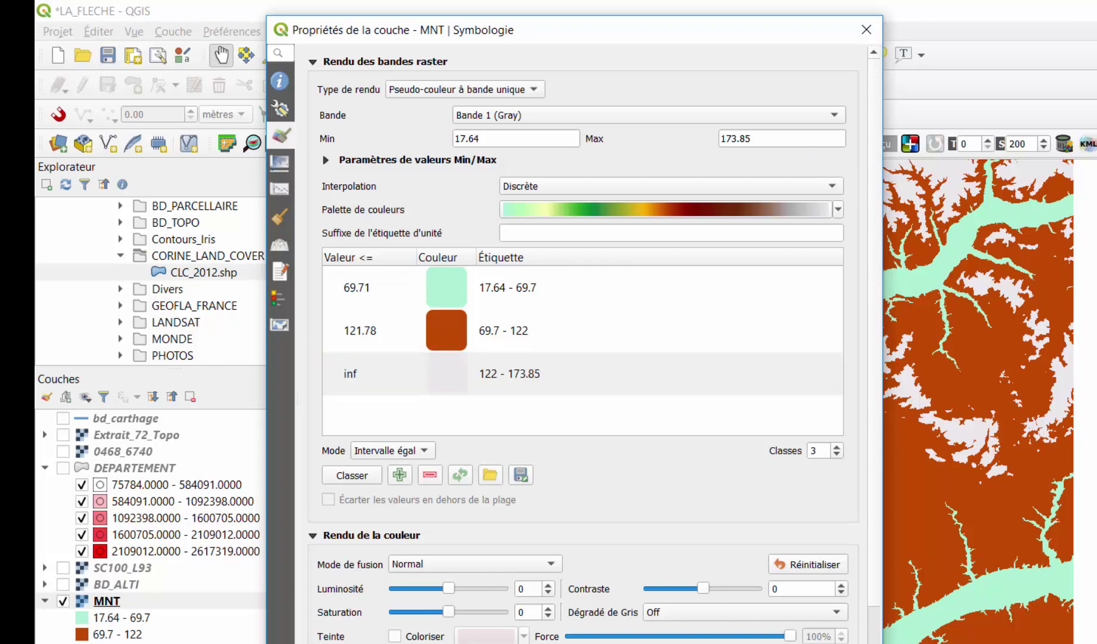
pyautogui.press('Return')
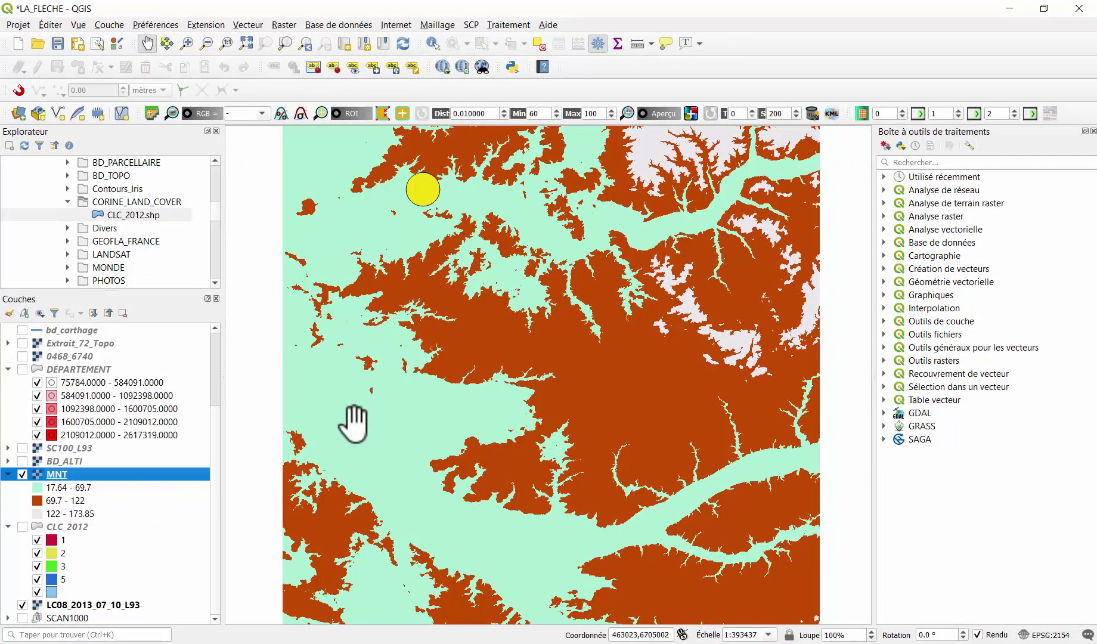
pyautogui.scroll(-2, 459, 389)
pyautogui.scroll(2, 462, 389)
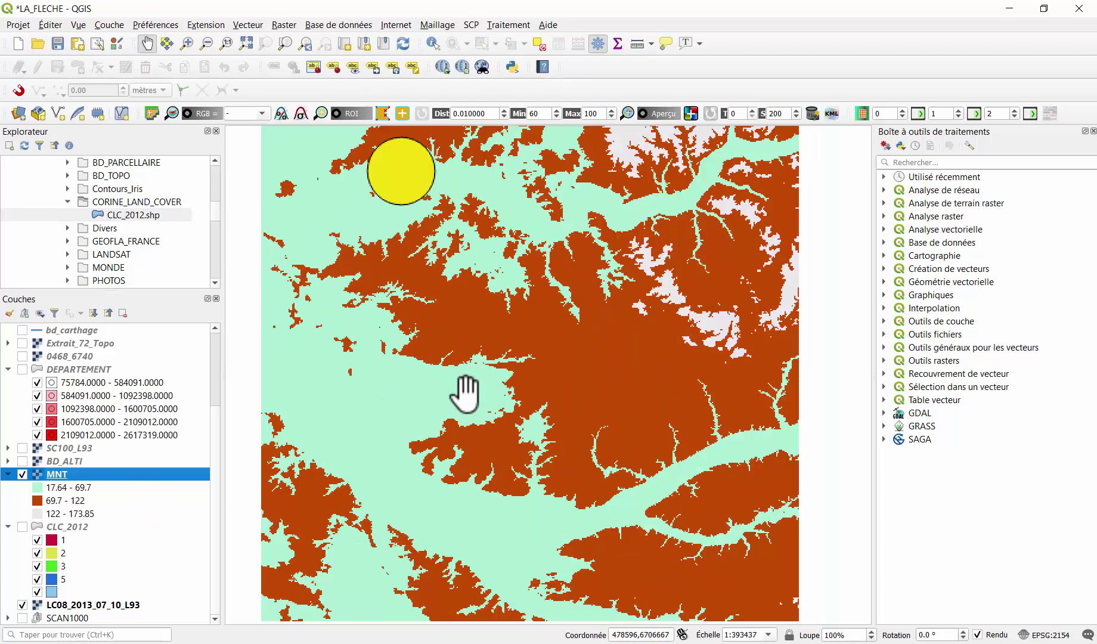
pyautogui.scroll(-1, 465, 389)
pyautogui.moveTo(482, 374); pyautogui.dragTo(558, 340)
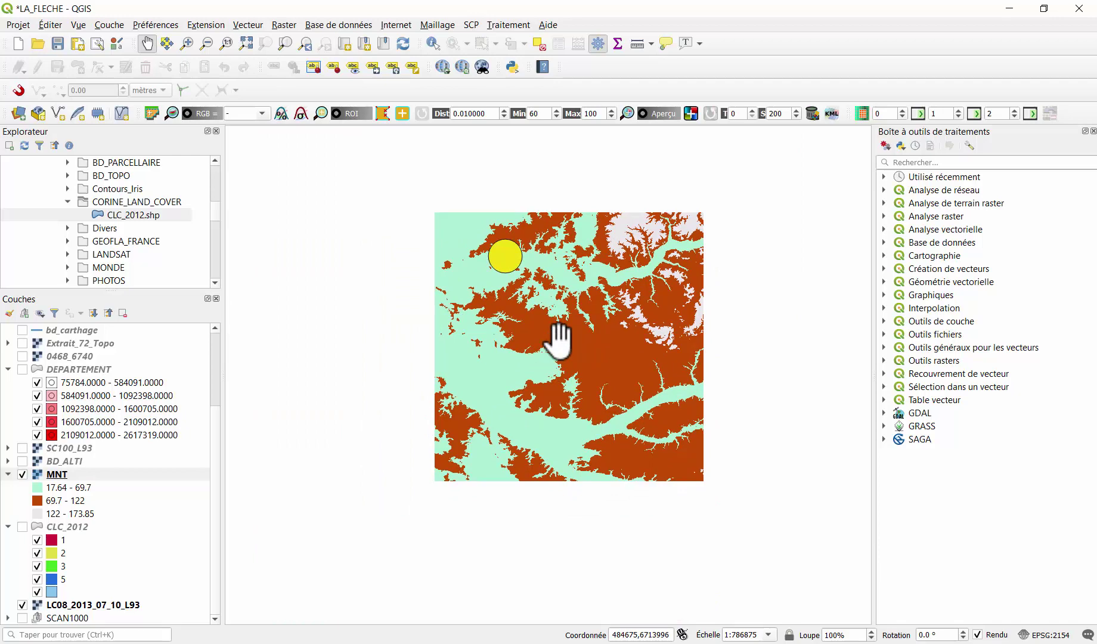
pyautogui.scroll(1, 557, 339)
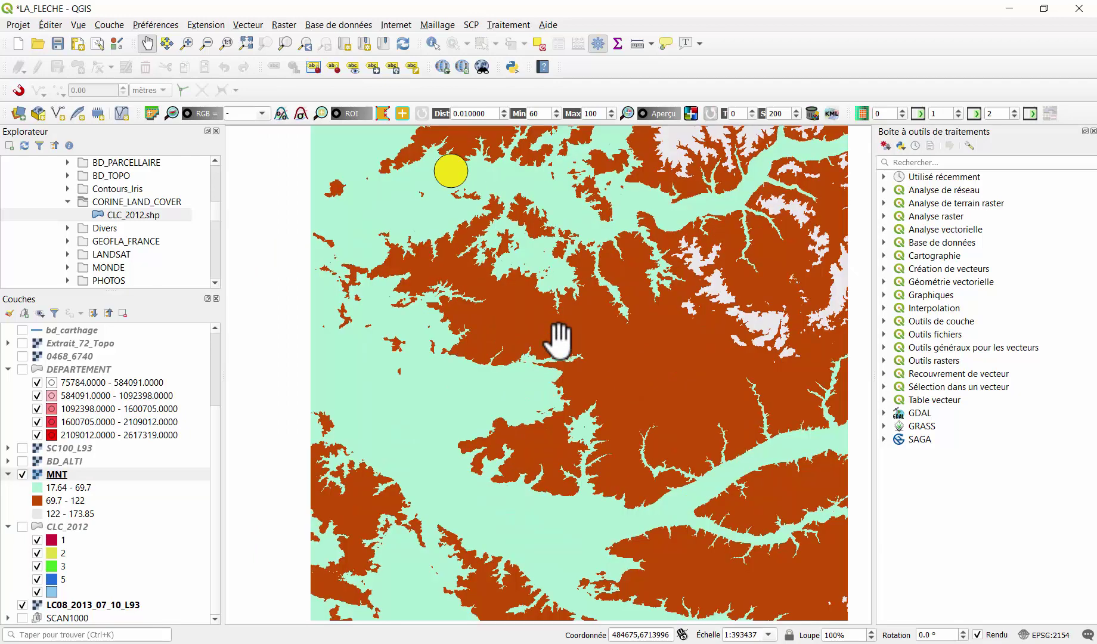
# Step: Duplicate the MNT layer, make the copy visible and hide the original
pyautogui.rightClick(57, 474)
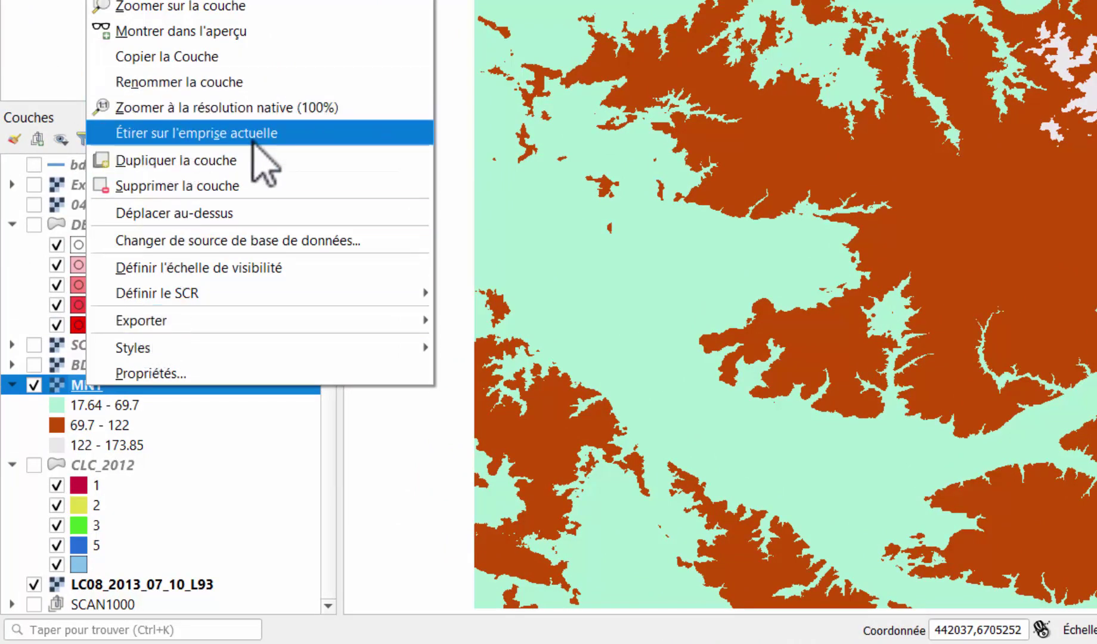
pyautogui.click(245, 160)
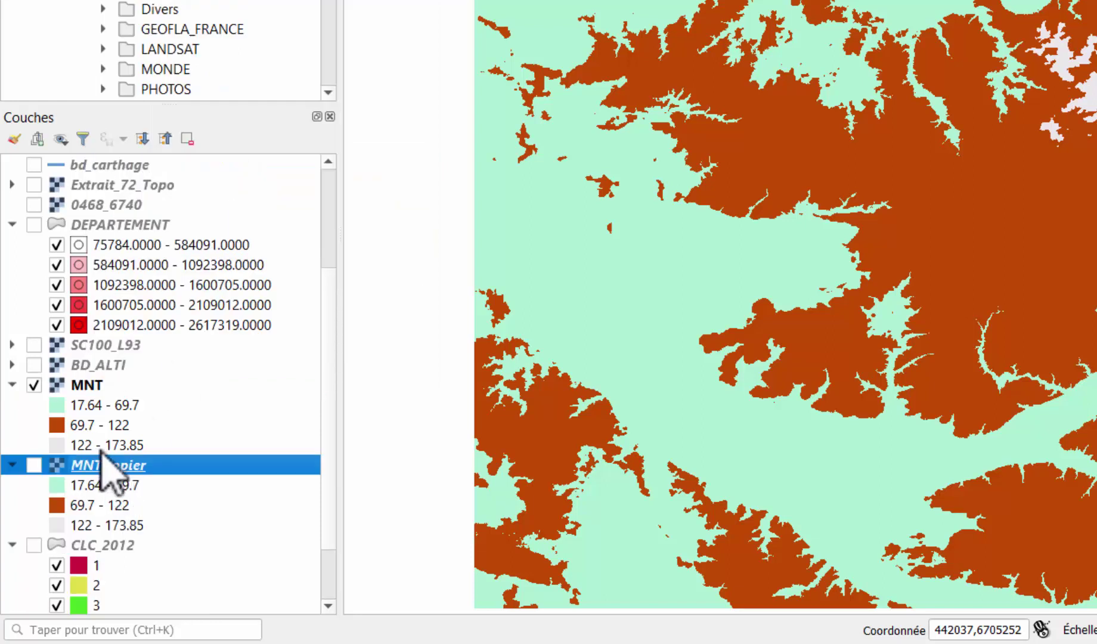
pyautogui.click(34, 465)
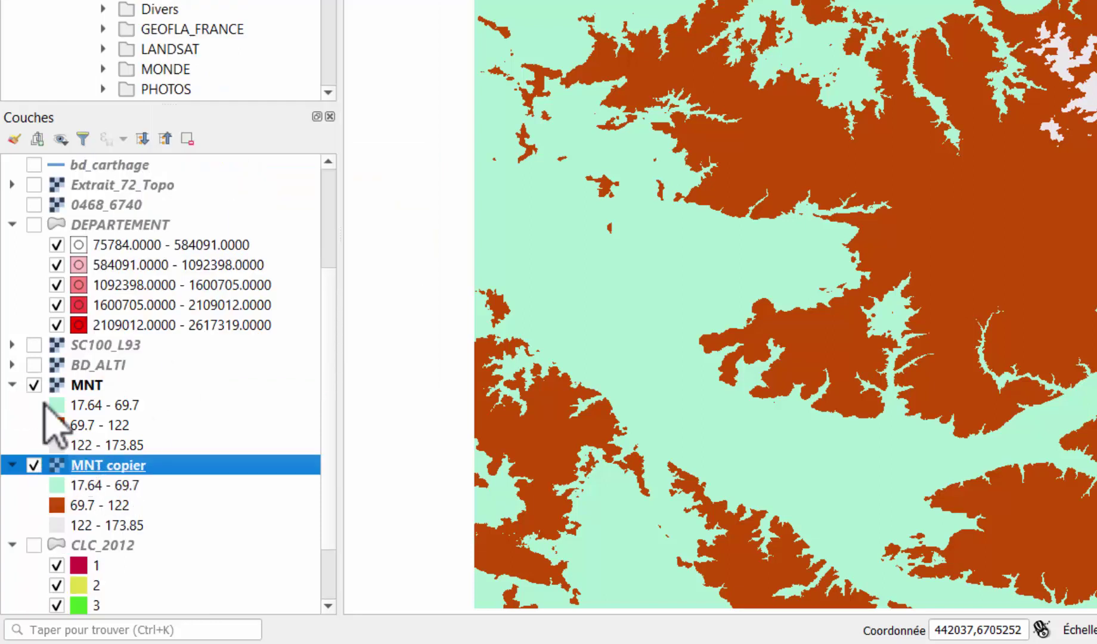
pyautogui.click(34, 384)
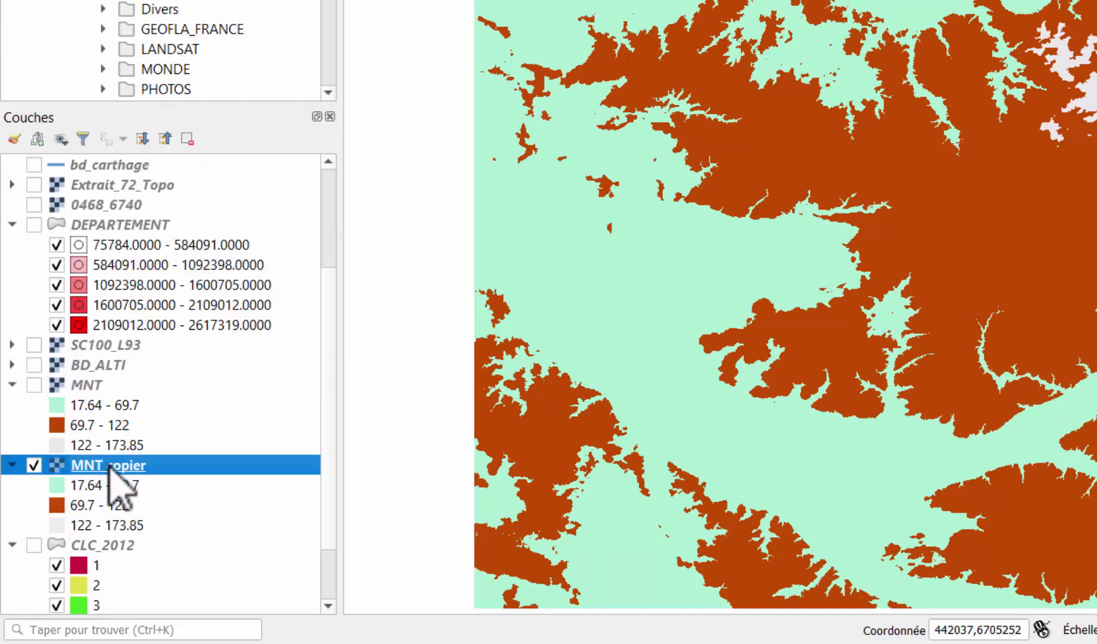
# Step: Set the rendering type of the MNT copier layer to Ombrage
pyautogui.rightClick(116, 466)
pyautogui.click(185, 457)
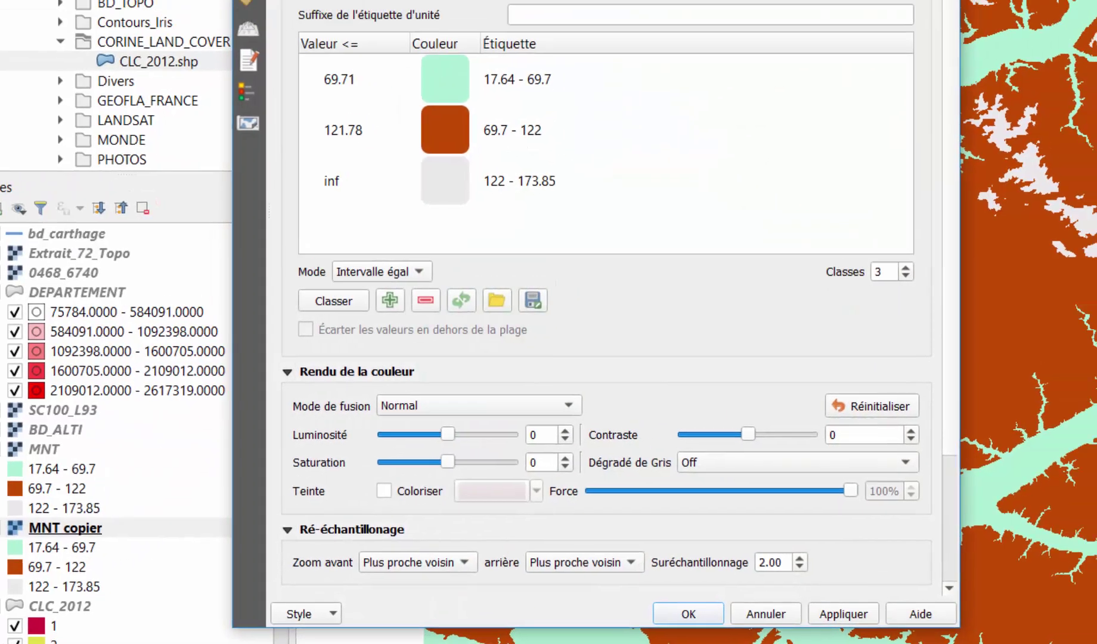
pyautogui.click(372, 13)
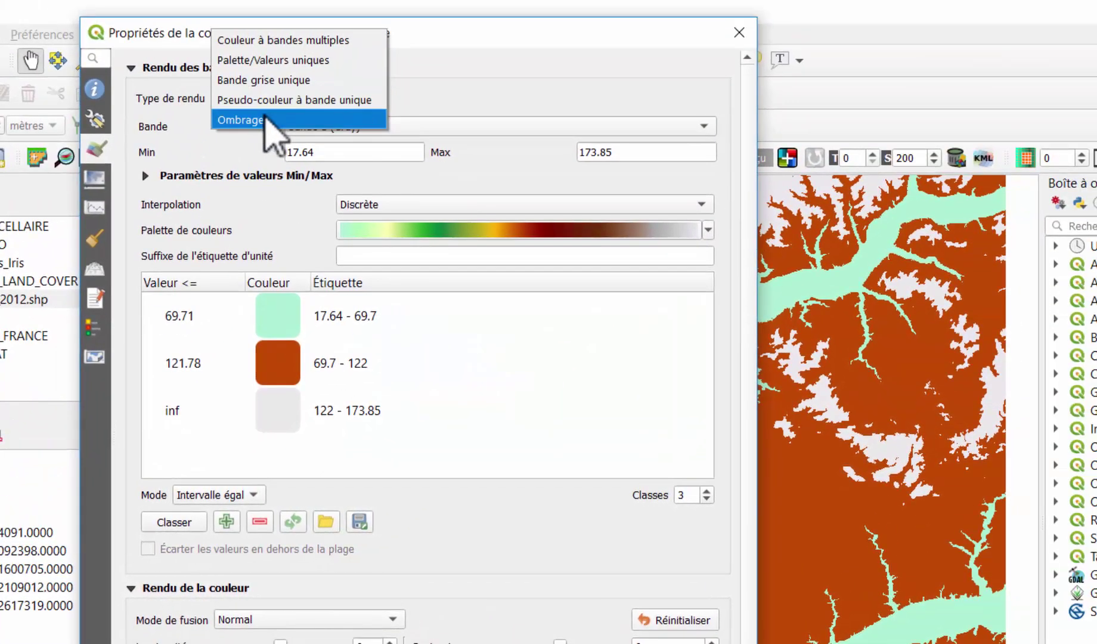
pyautogui.click(316, 32)
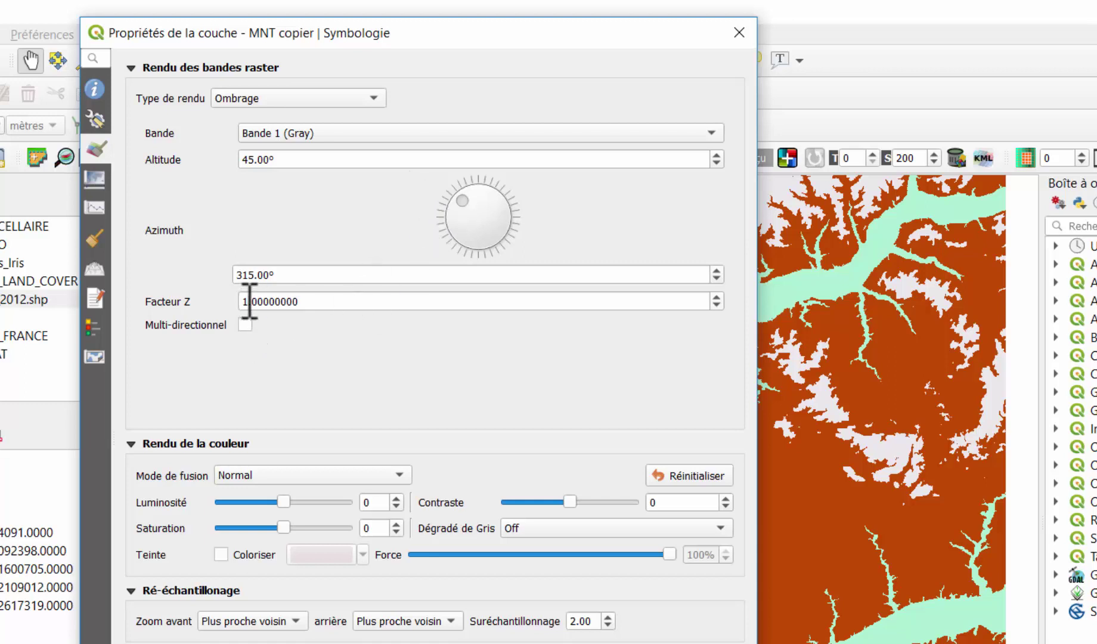
# Step: Set the hillshade's Z factor to 5 and confirm the style of MNT copier
pyautogui.click(250, 301)
pyautogui.moveTo(245, 301); pyautogui.dragTo(232, 300)
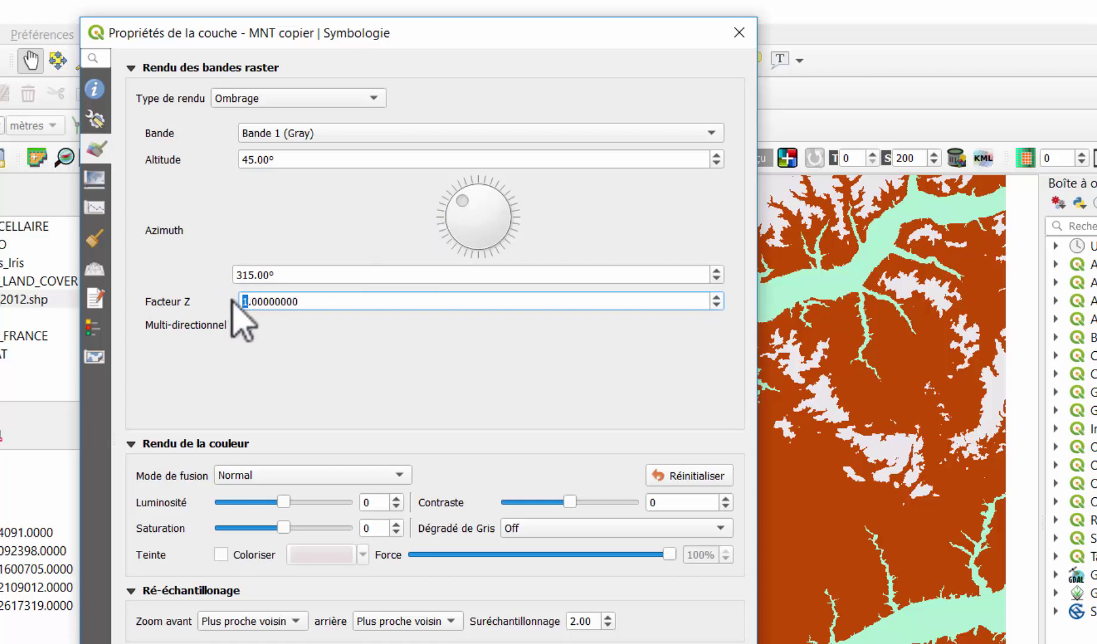
pyautogui.click(323, 302)
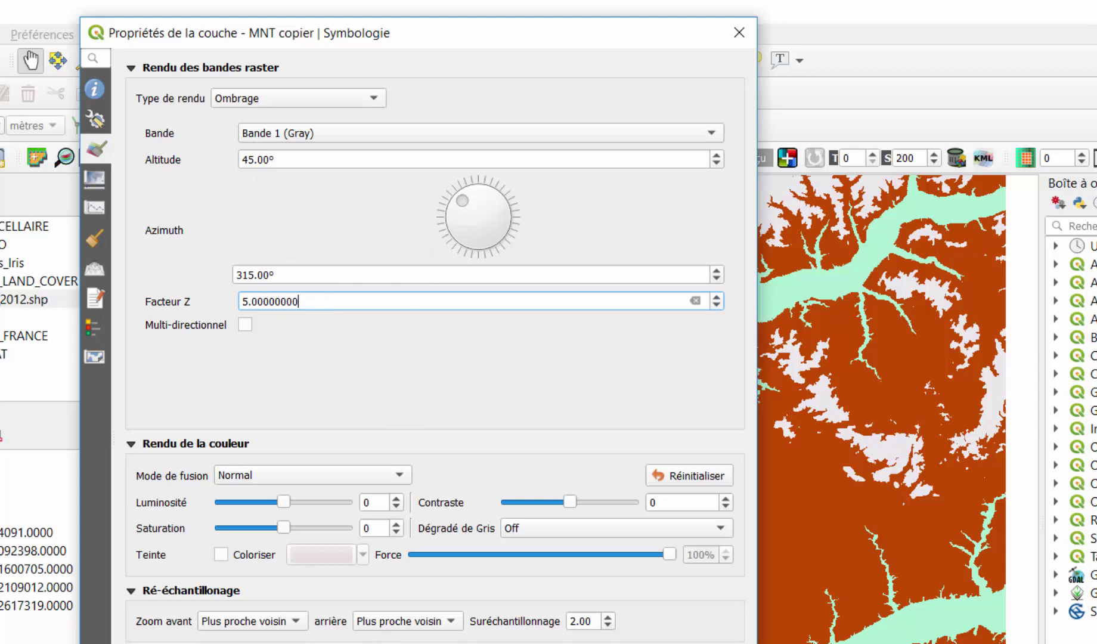
pyautogui.press('Return')
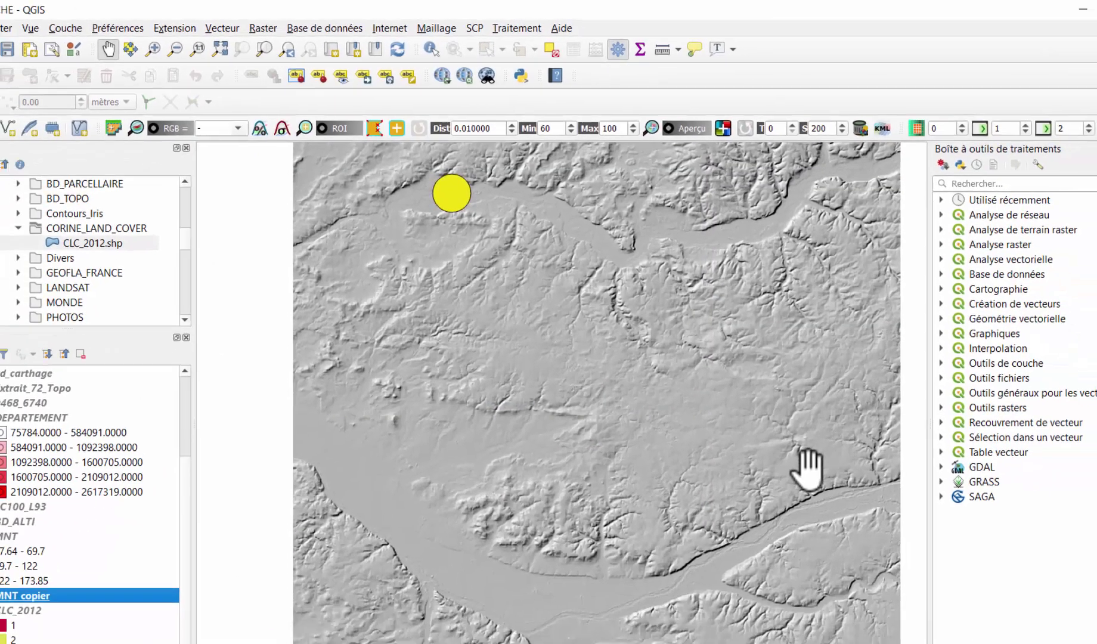
pyautogui.moveTo(806, 470); pyautogui.dragTo(764, 403)
pyautogui.moveTo(650, 411); pyautogui.dragTo(701, 456)
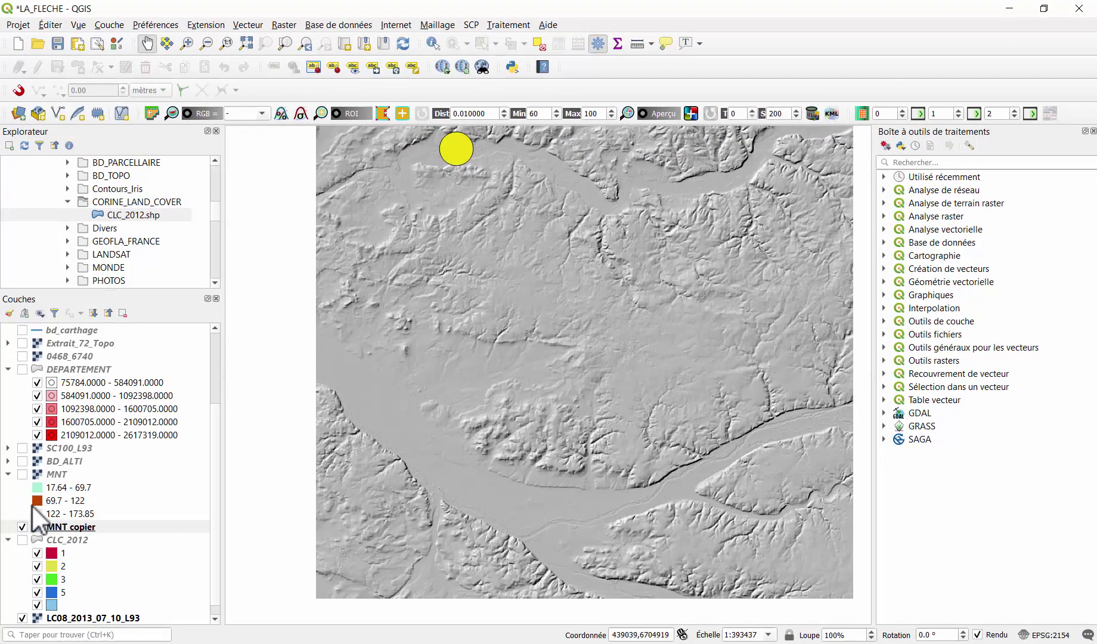
# Step: Make the MNT layer visible above the hillshade and set its global opacity to 30.9%
pyautogui.click(24, 475)
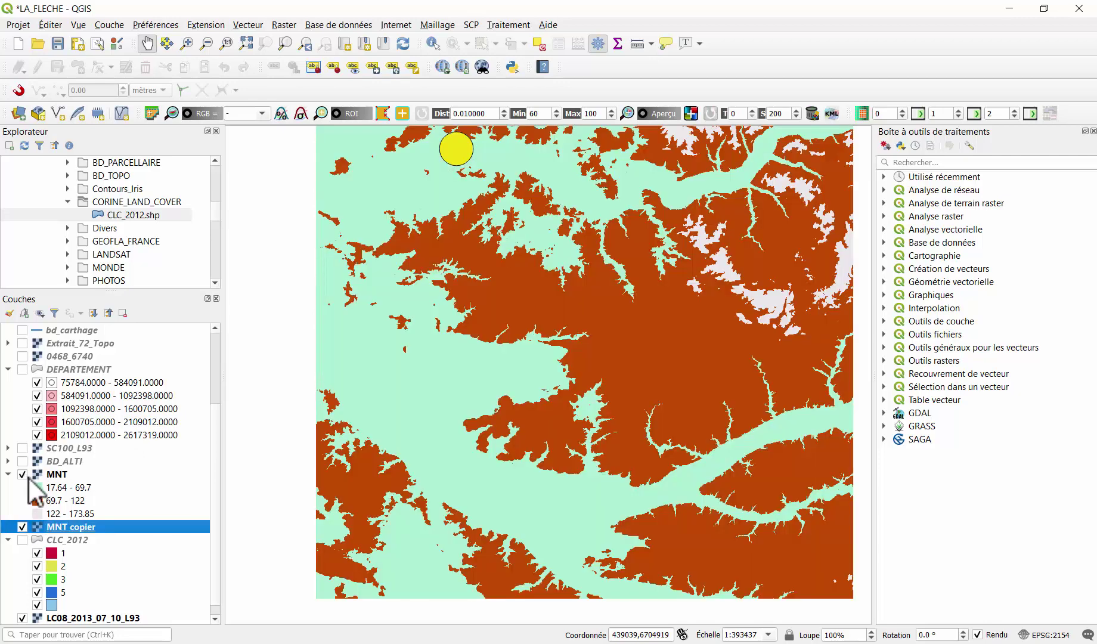
pyautogui.rightClick(63, 473)
pyautogui.click(108, 466)
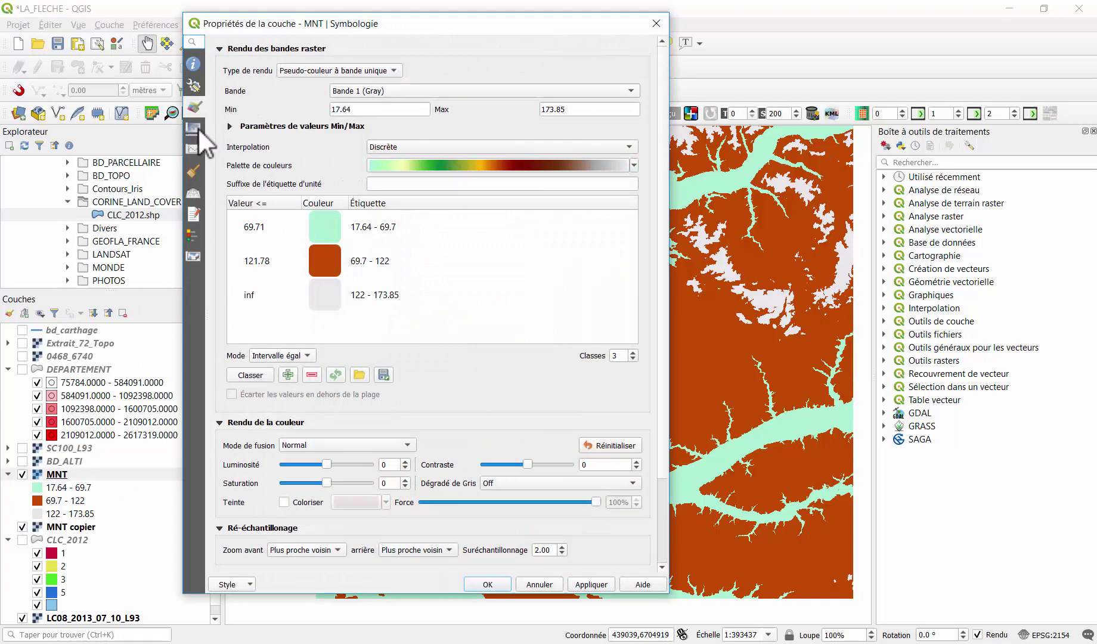
pyautogui.click(194, 127)
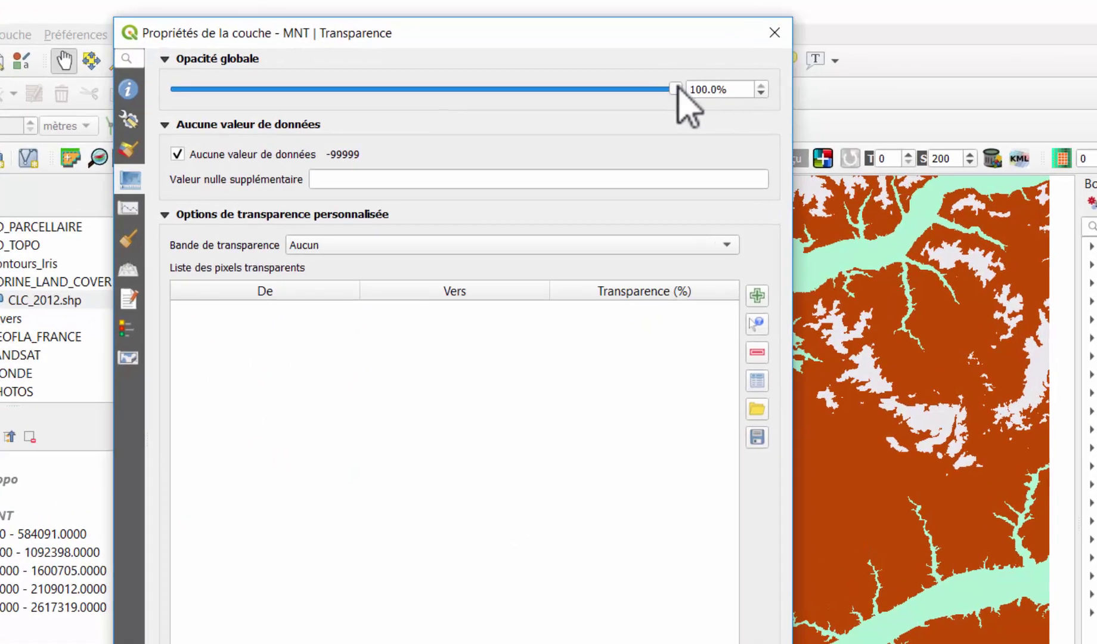
pyautogui.moveTo(575, 61); pyautogui.dragTo(366, 60)
pyautogui.moveTo(376, 107); pyautogui.dragTo(326, 107)
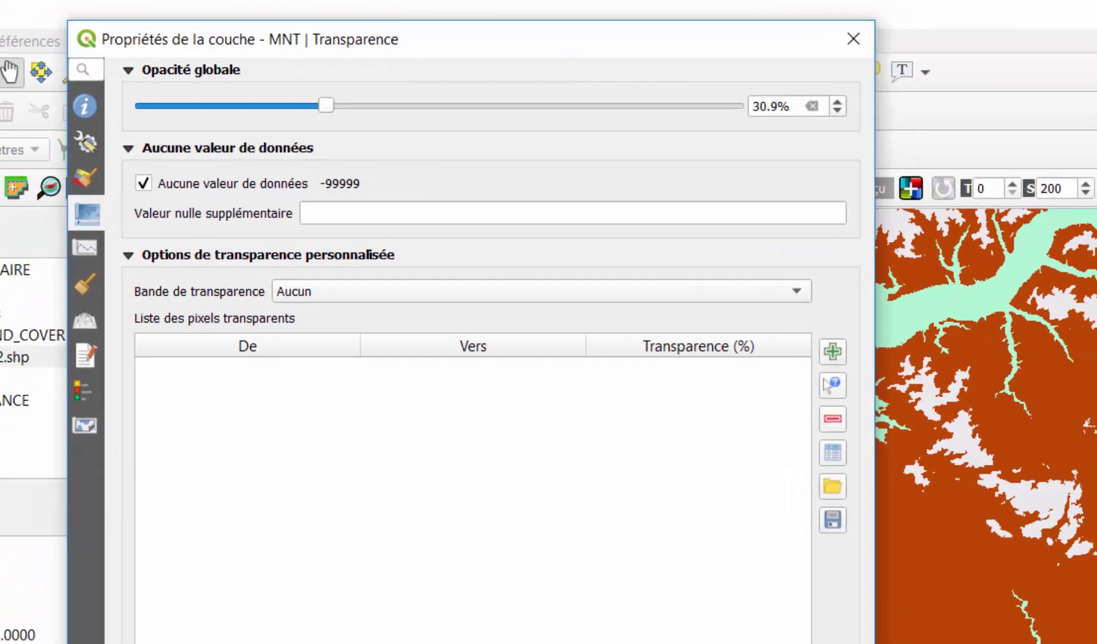
pyautogui.press('Return')
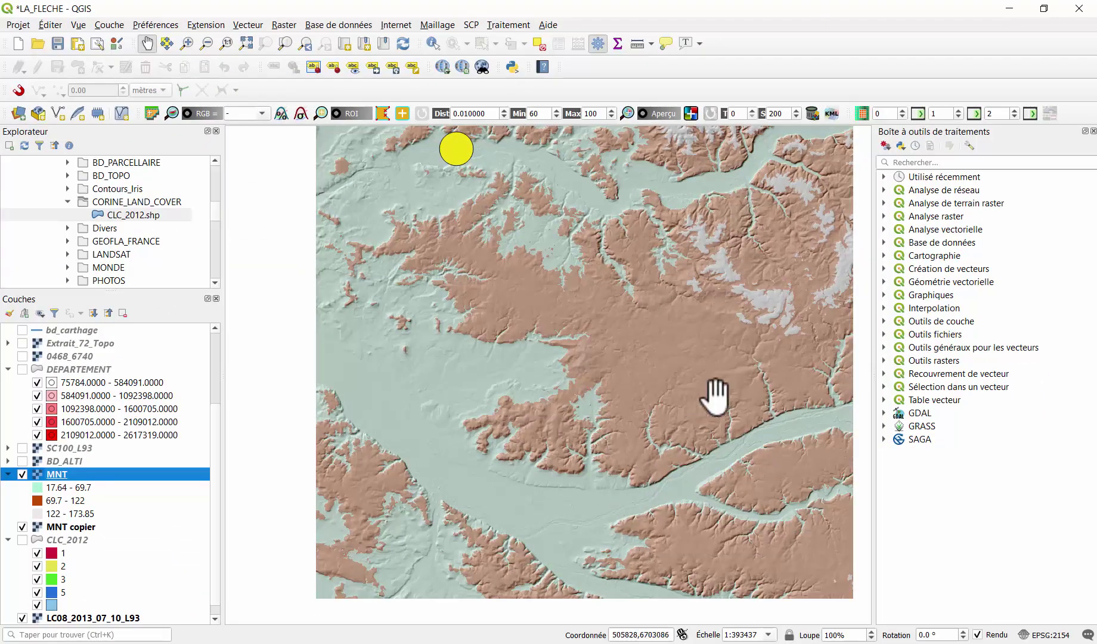
# Step: Examine the semi-transparent MNT classes over the hillshaded relief at several scales
pyautogui.moveTo(715, 396); pyautogui.dragTo(638, 412)
pyautogui.scroll(-1, 612, 286)
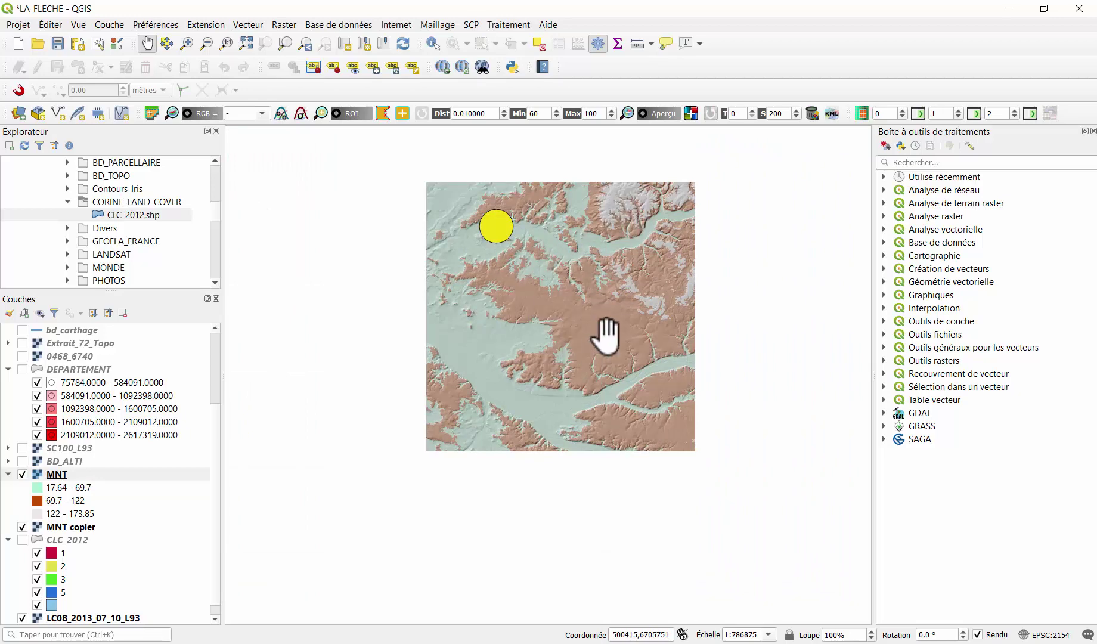
pyautogui.scroll(2, 617, 329)
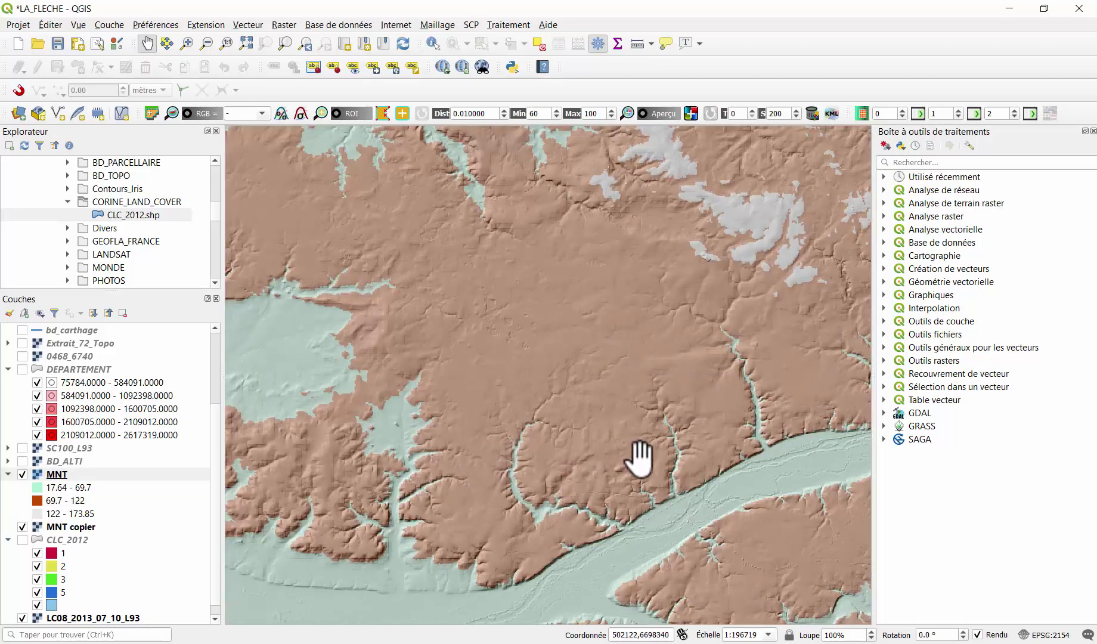
pyautogui.scroll(-1, 626, 384)
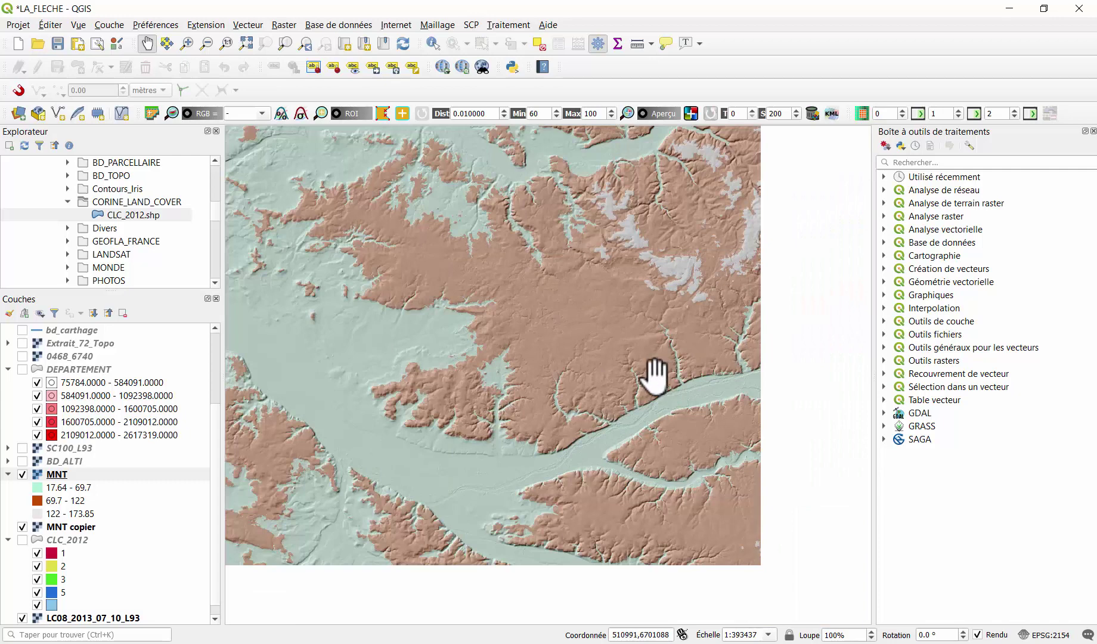
pyautogui.moveTo(613, 362); pyautogui.dragTo(656, 397)
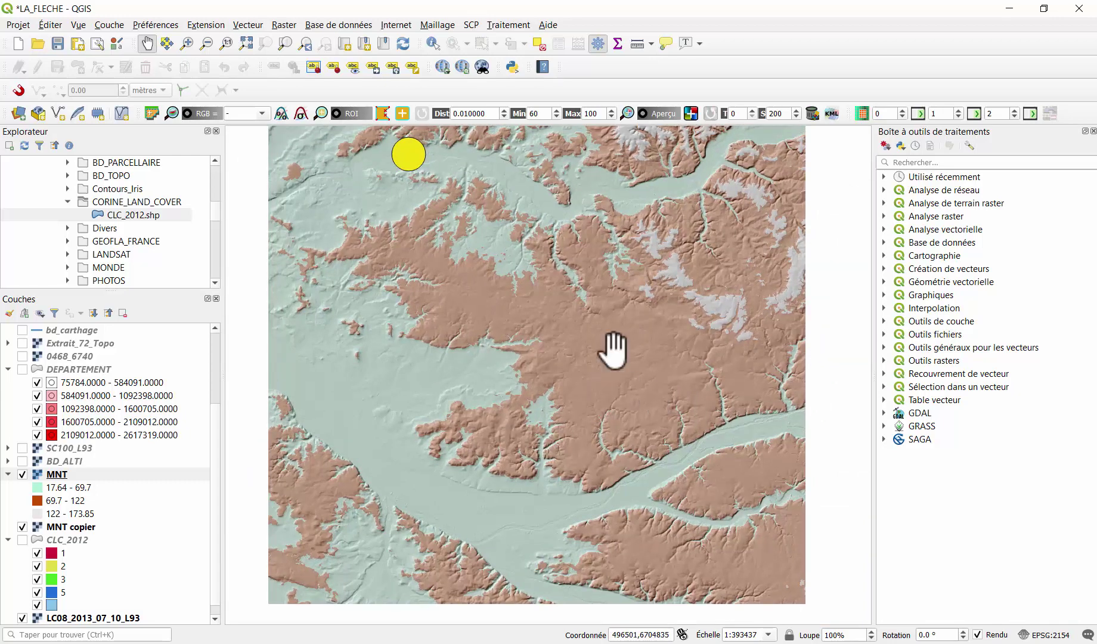
pyautogui.moveTo(399, 282); pyautogui.dragTo(453, 322)
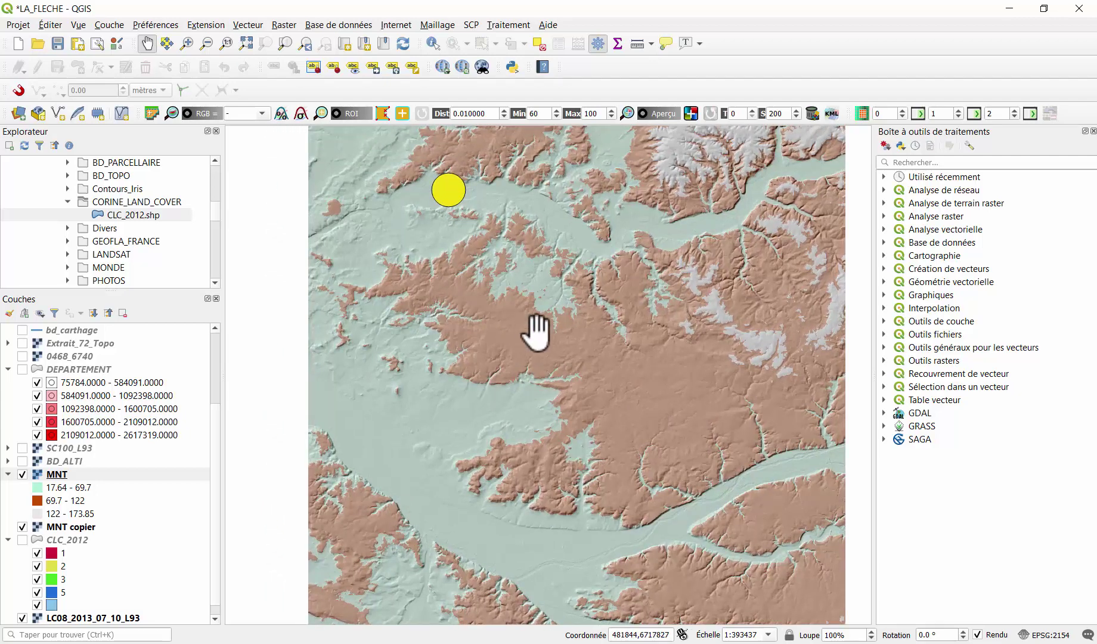
pyautogui.moveTo(558, 330); pyautogui.dragTo(519, 345)
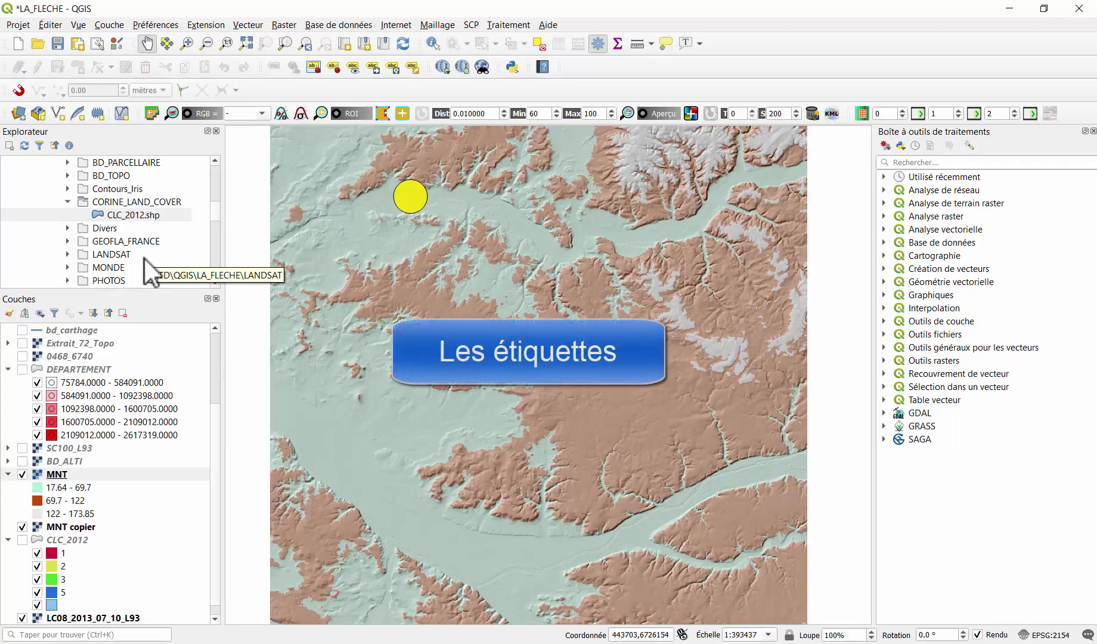
# Step: Add REGIONS.shp from the GEOFLA_FRANCE folder to the map and bring all of France into view
pyautogui.doubleClick(145, 242)
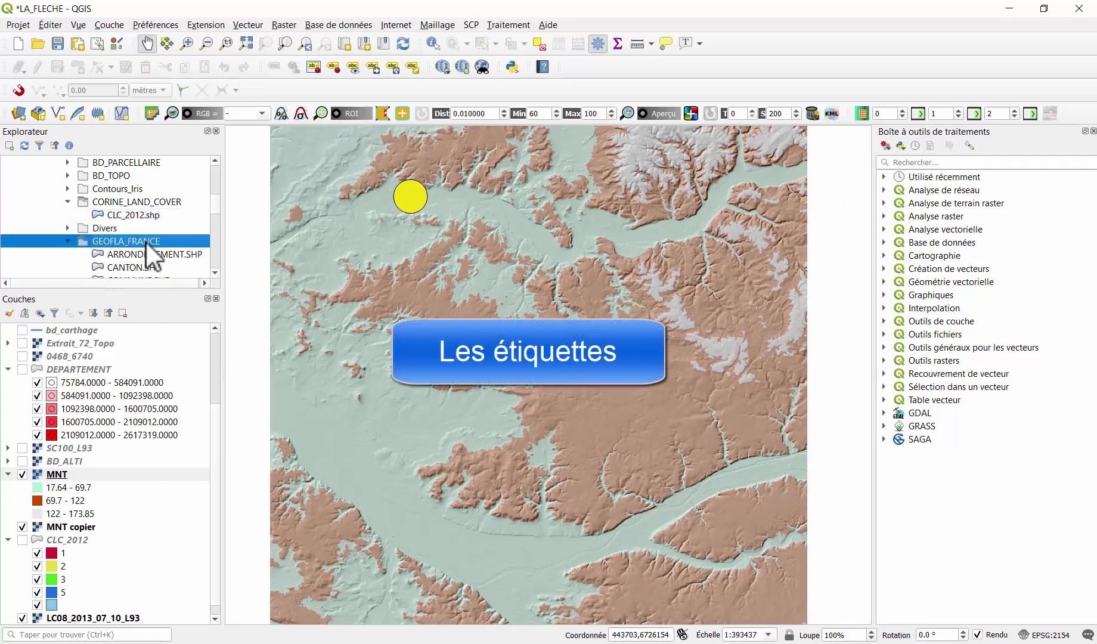
pyautogui.scroll(-3, 145, 242)
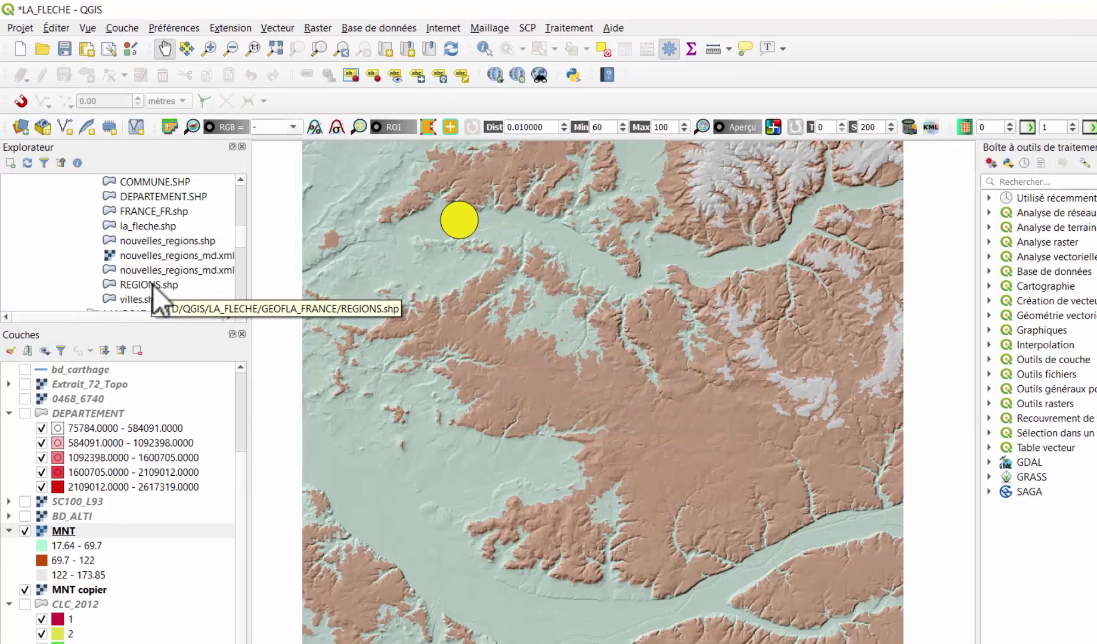
pyautogui.click(133, 255)
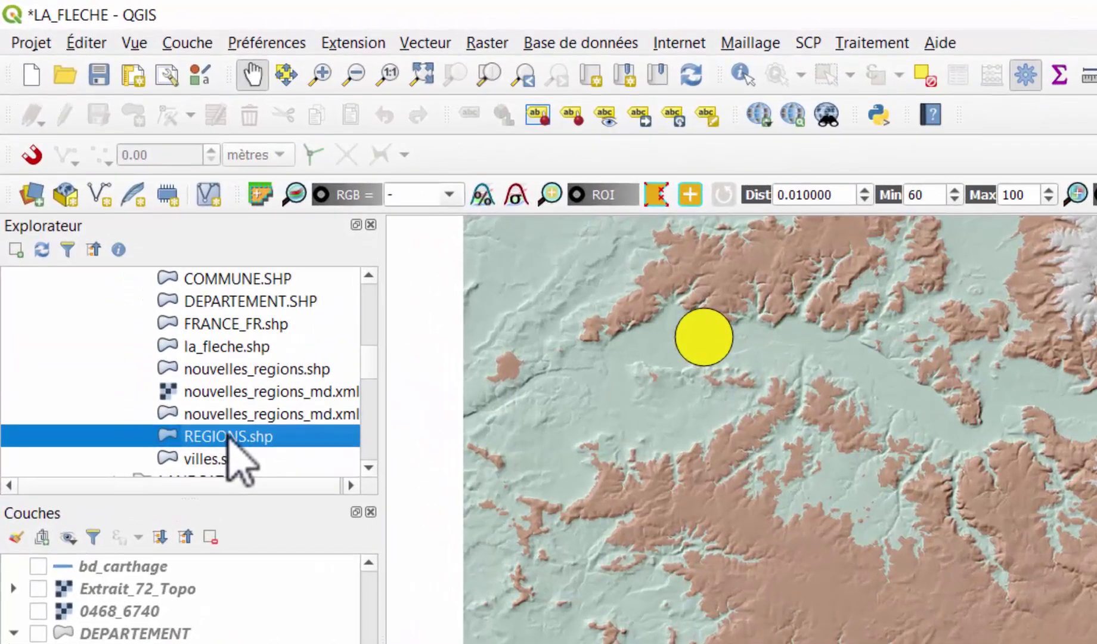
pyautogui.moveTo(228, 438); pyautogui.dragTo(744, 573)
pyautogui.scroll(-5, 704, 336)
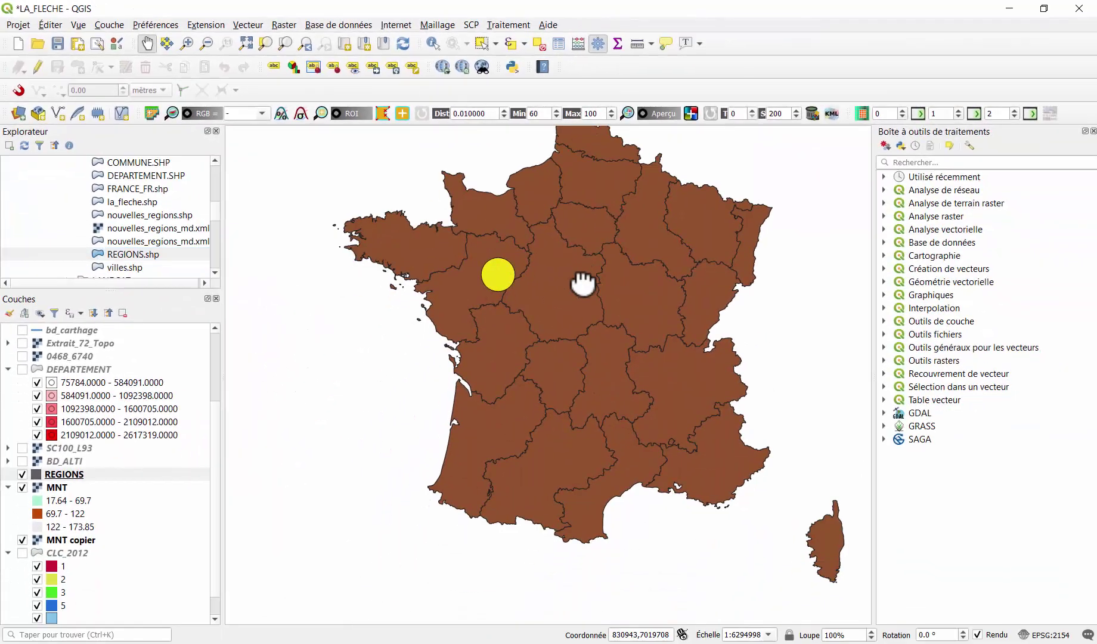
pyautogui.moveTo(583, 283); pyautogui.dragTo(513, 310)
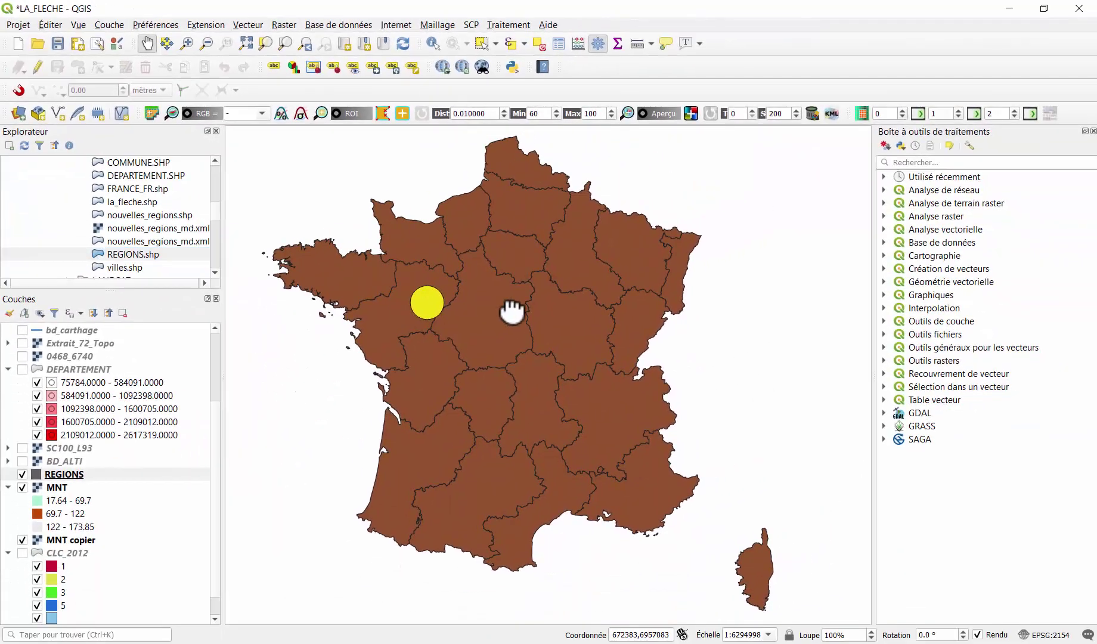
# Step: Enable simple labels (Étiquettes simples) on the REGIONS layer using the FIRST_NOM_ field and confirm
pyautogui.rightClick(98, 472)
pyautogui.click(139, 465)
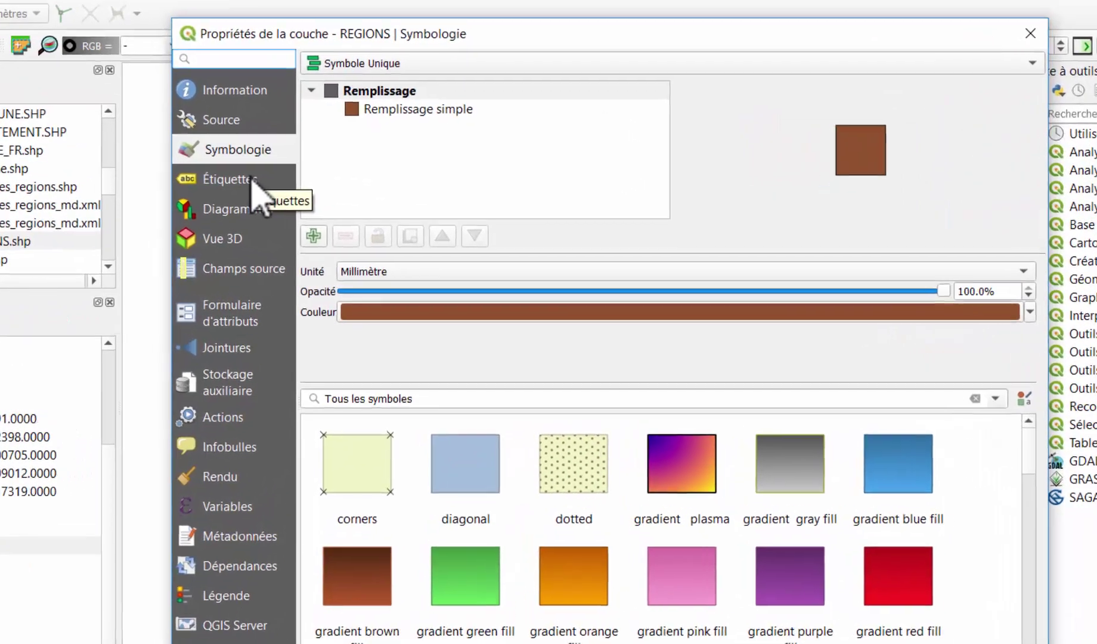
pyautogui.click(289, 196)
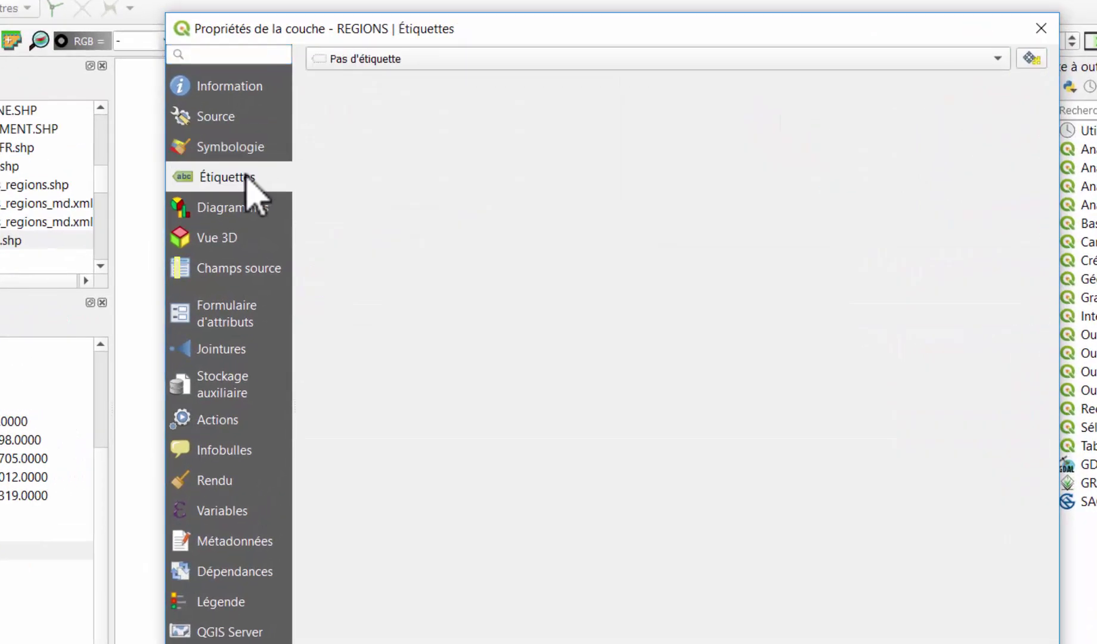
pyautogui.click(450, 59)
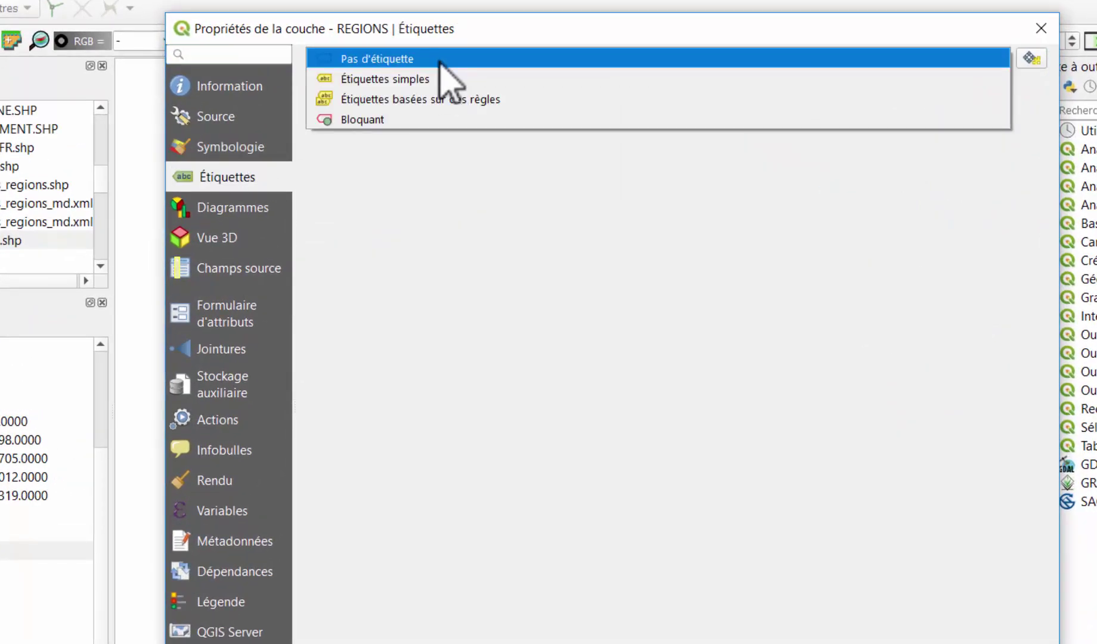
pyautogui.click(431, 81)
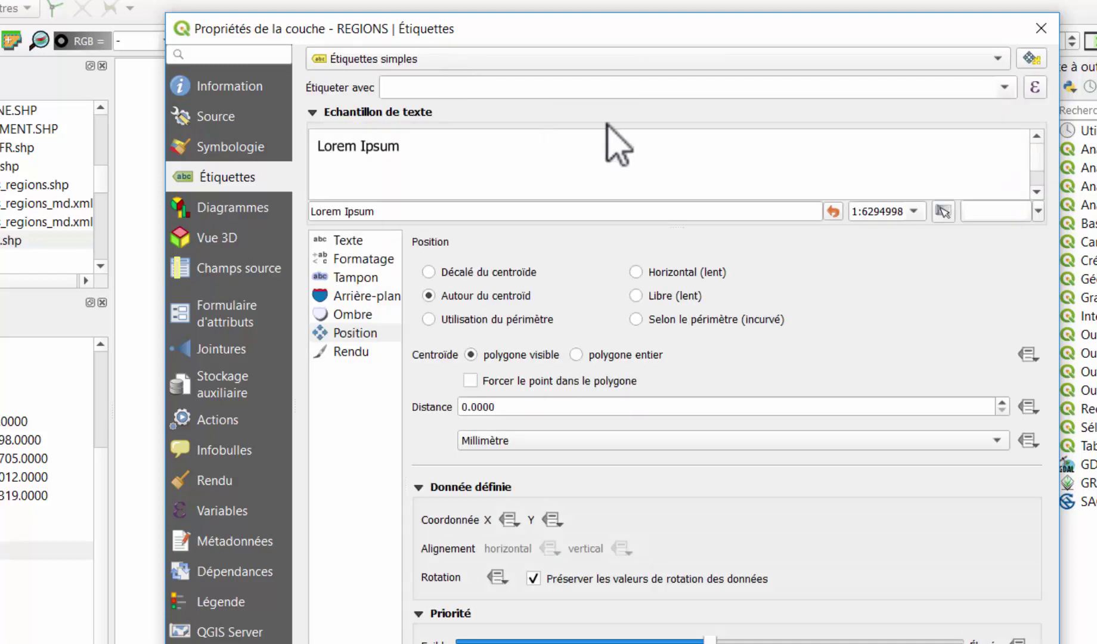
pyautogui.click(1005, 87)
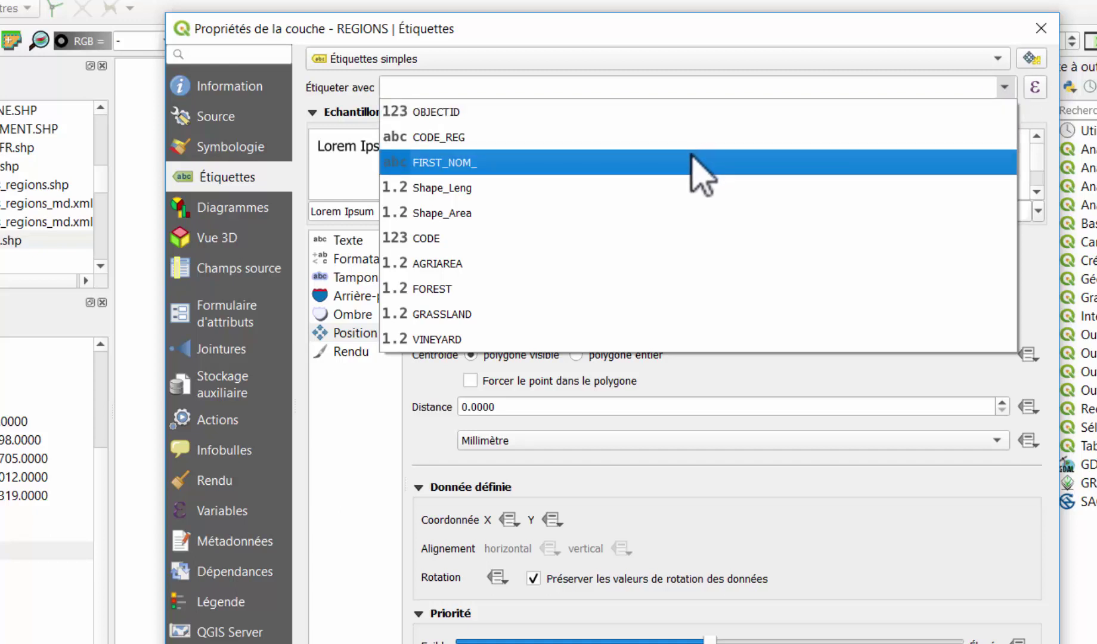
pyautogui.click(689, 161)
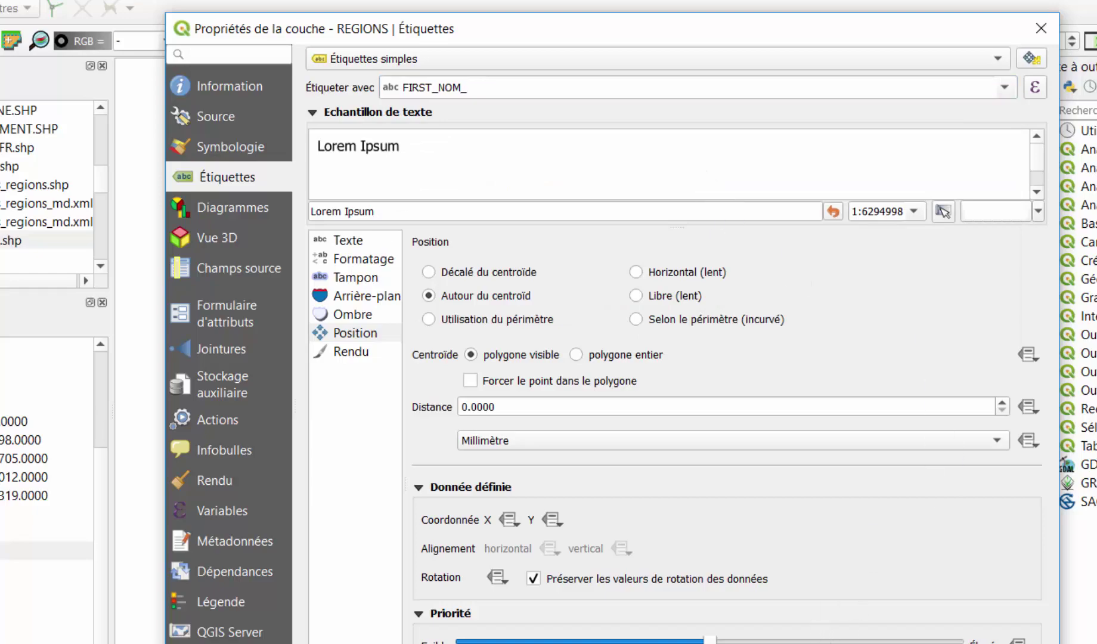
pyautogui.click(753, 643)
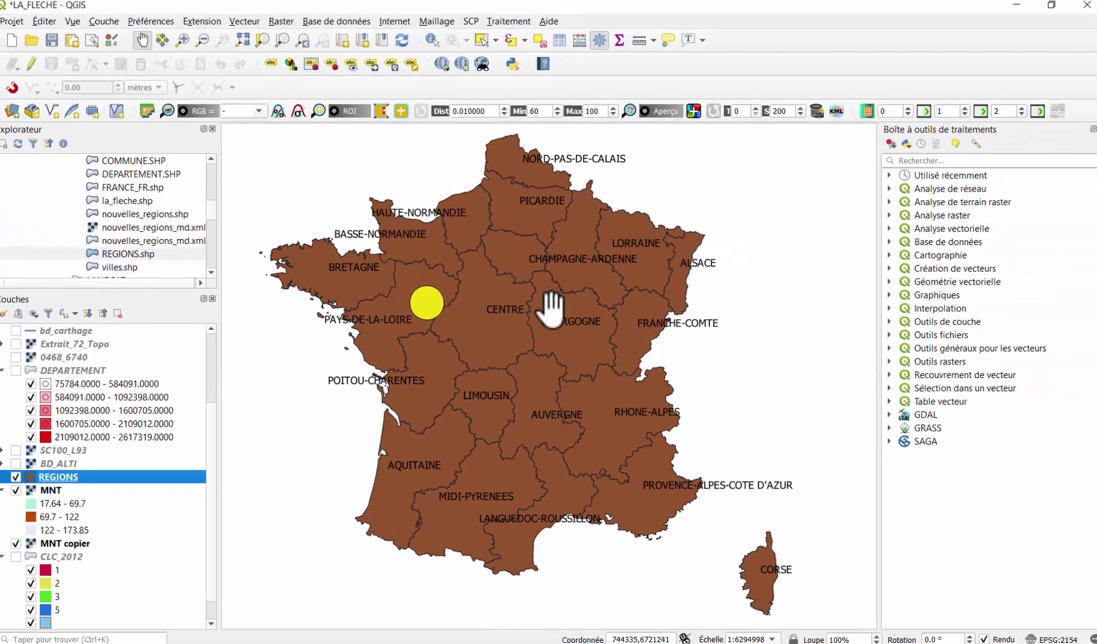
pyautogui.moveTo(551, 311); pyautogui.dragTo(642, 333)
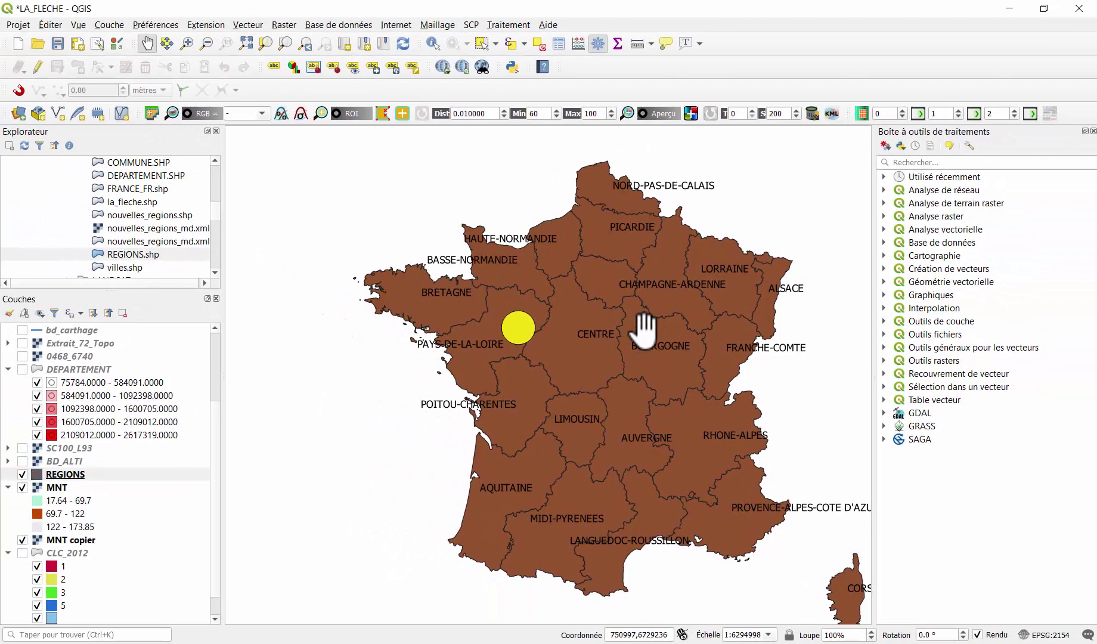
# Step: Set the font of the REGIONS layer's labels to Minion Std Black and apply it to the map
pyautogui.rightClick(93, 477)
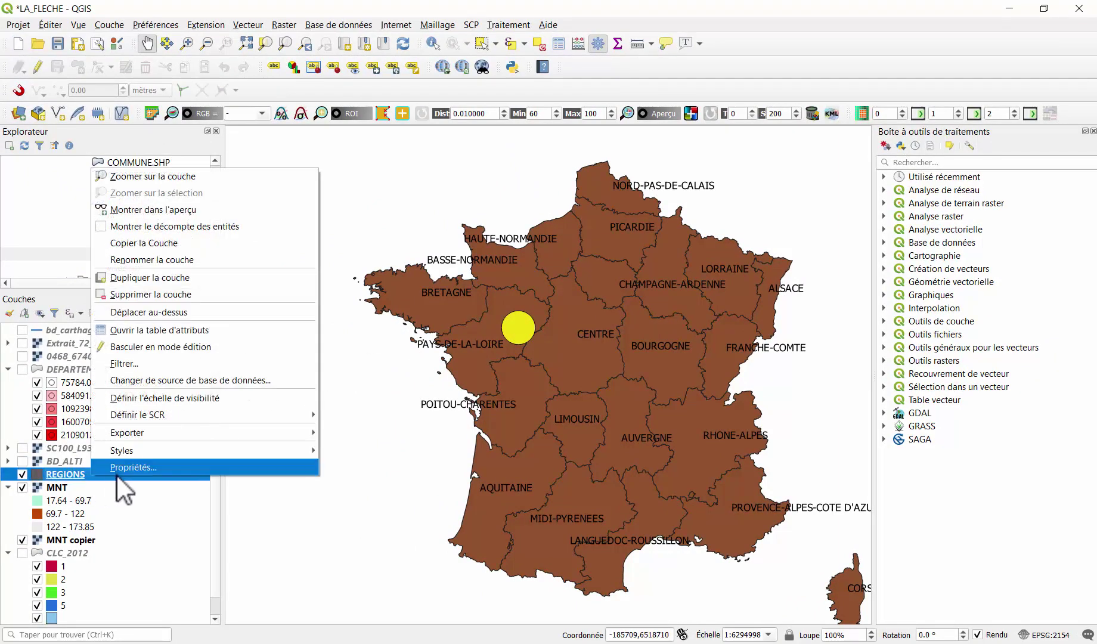
pyautogui.click(117, 471)
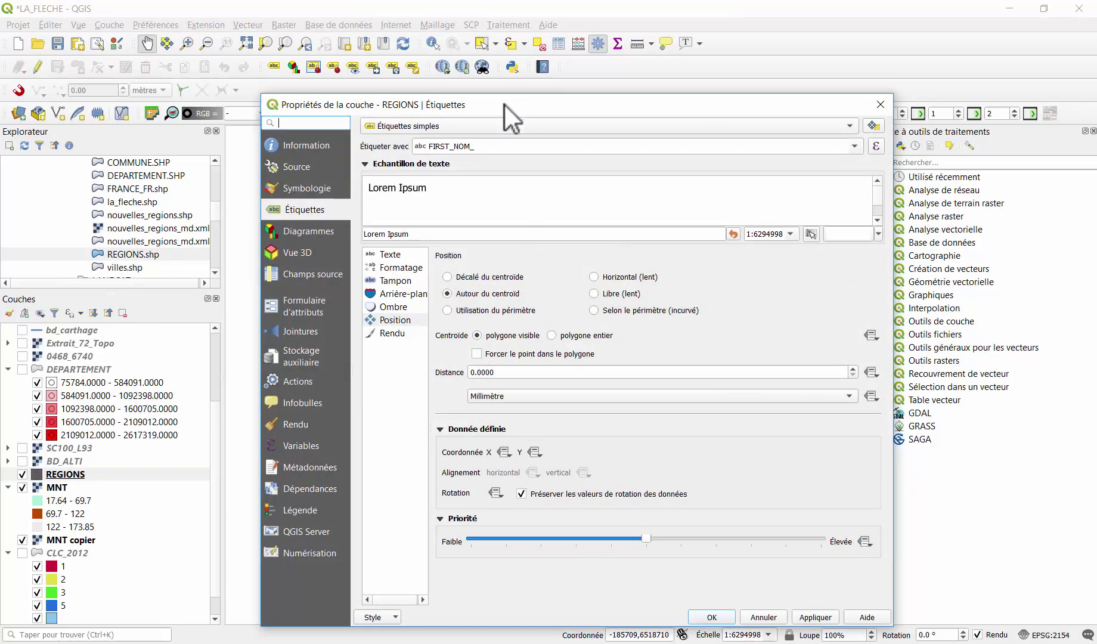
pyautogui.moveTo(505, 106); pyautogui.dragTo(509, 64)
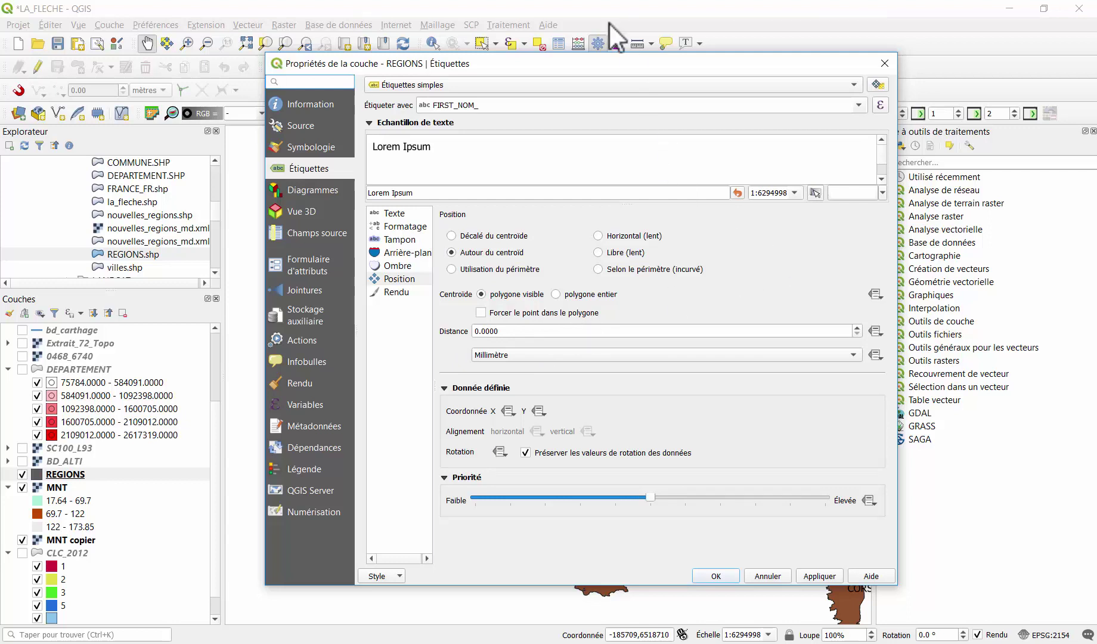
pyautogui.click(403, 214)
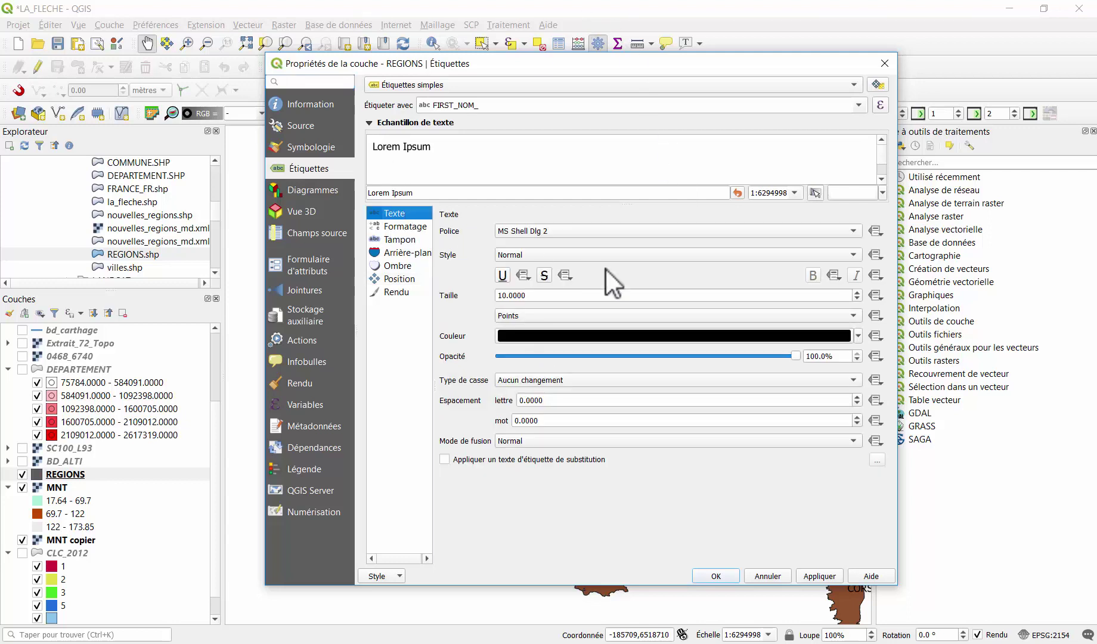
pyautogui.click(854, 230)
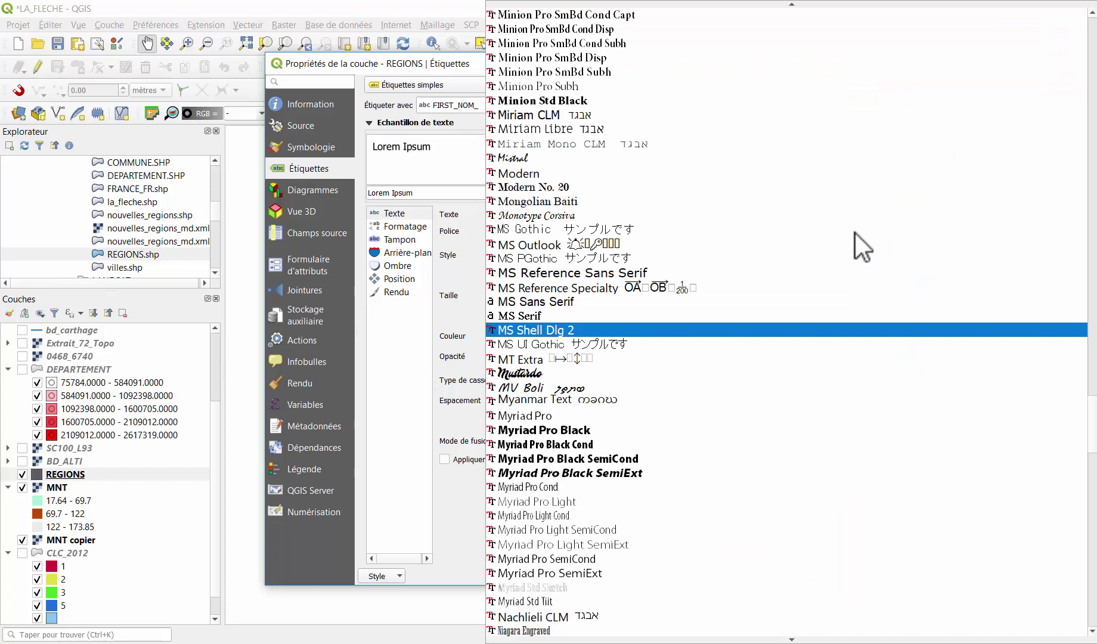
pyautogui.click(553, 104)
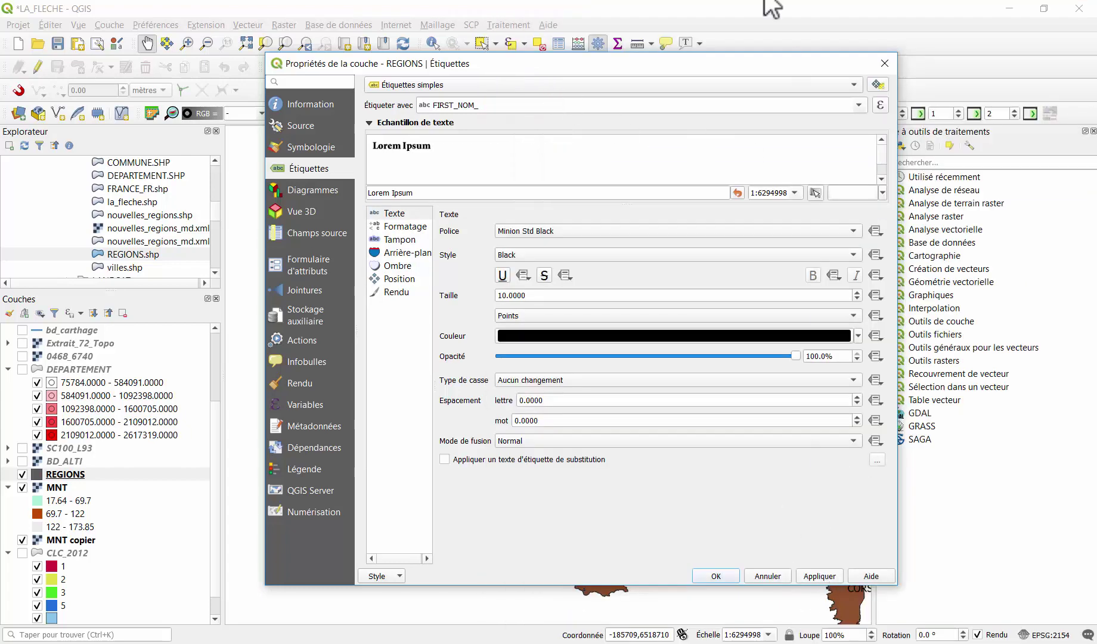
pyautogui.moveTo(731, 68); pyautogui.dragTo(399, 42)
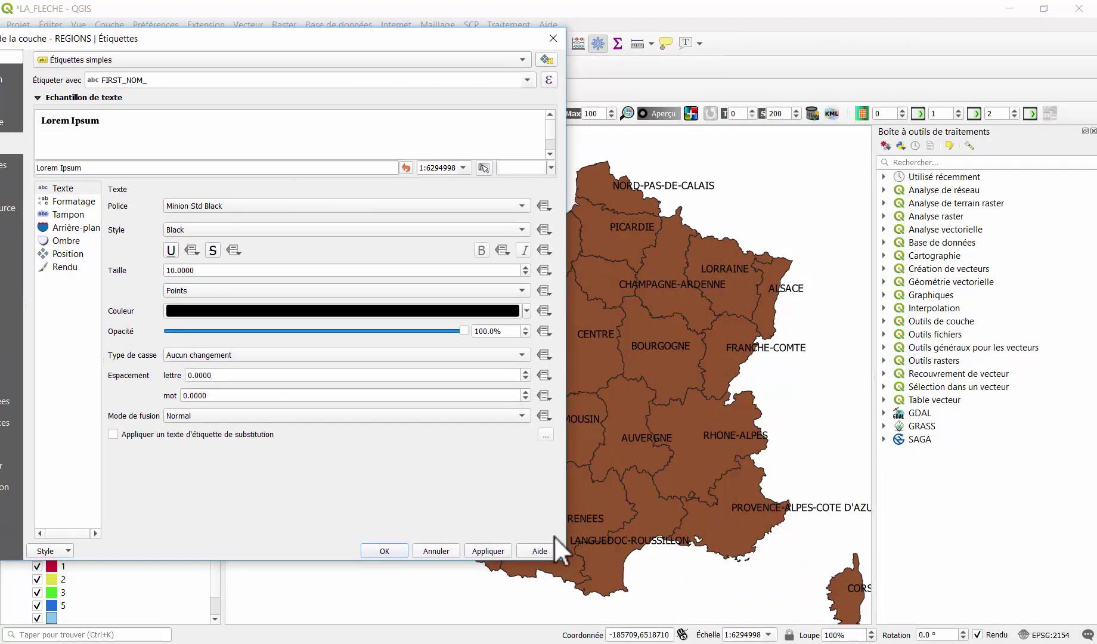
pyautogui.click(498, 552)
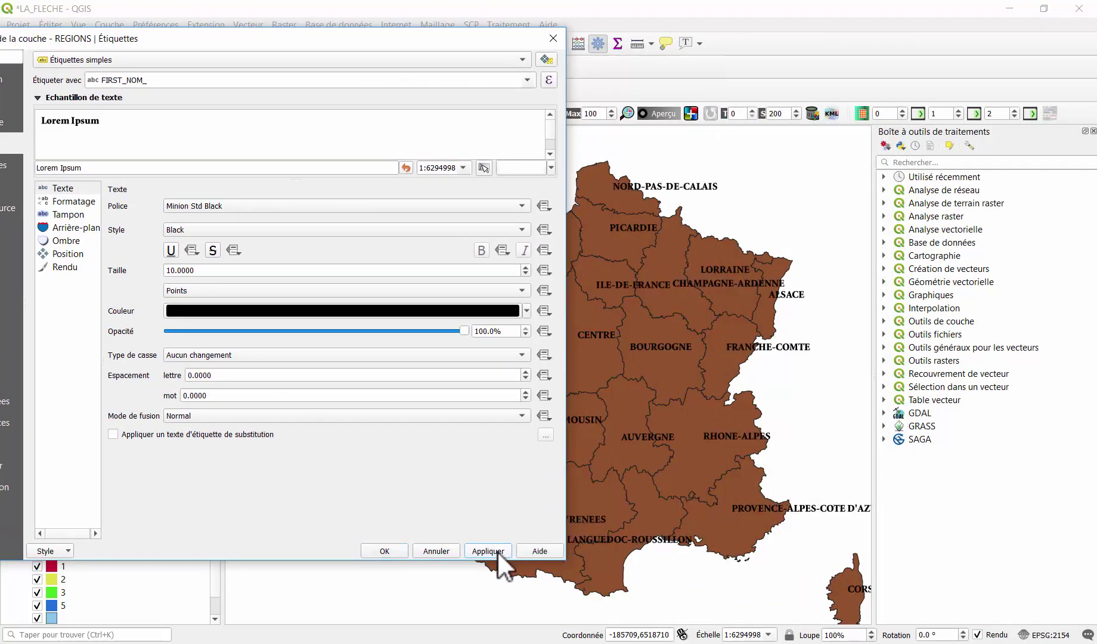
# Step: Colour the REGIONS label text red, apply the change and close the layer properties
pyautogui.click(527, 310)
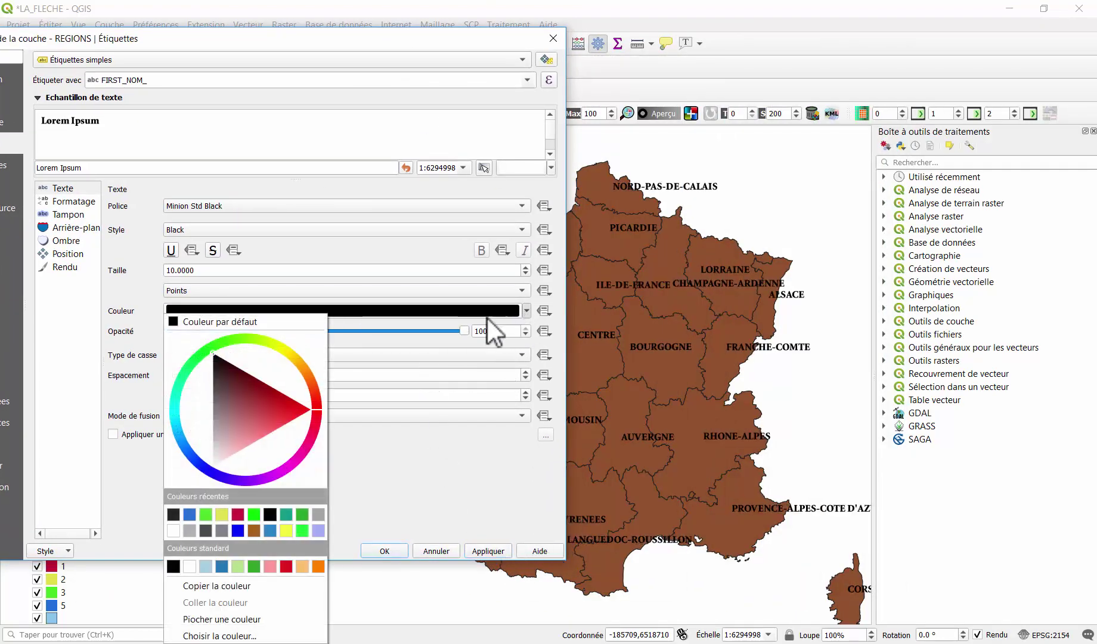
pyautogui.click(298, 404)
pyautogui.click(487, 551)
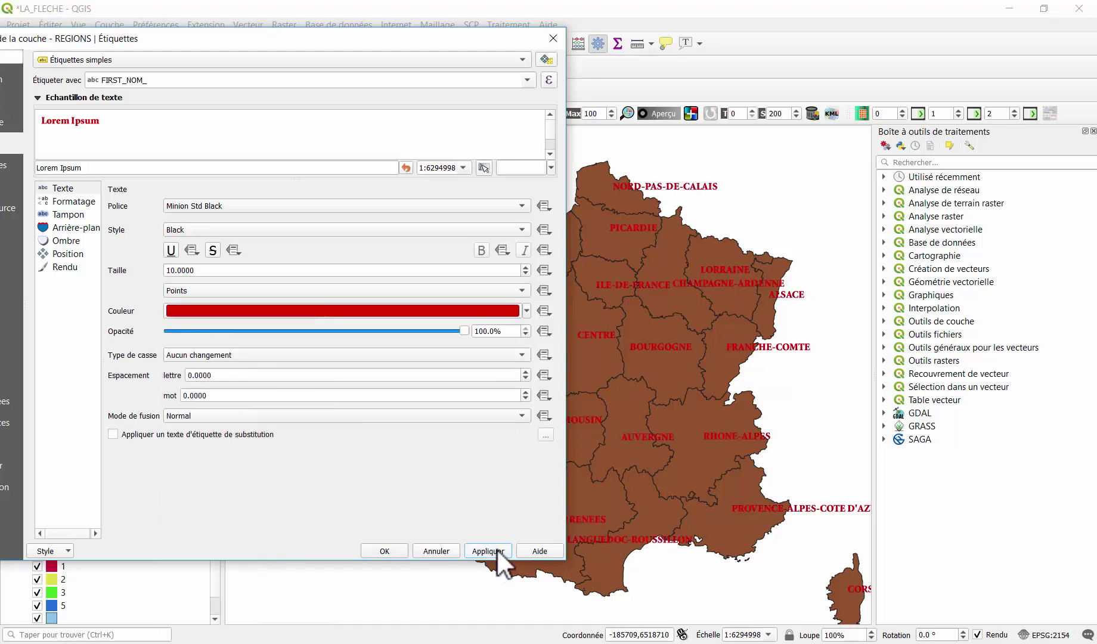
pyautogui.click(72, 189)
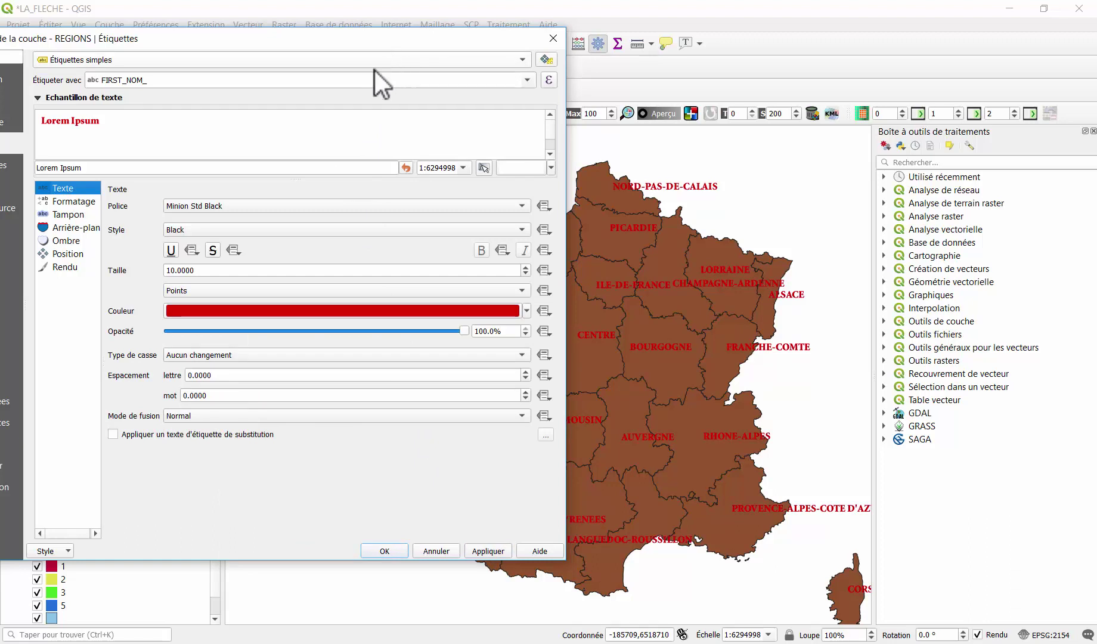
pyautogui.click(80, 255)
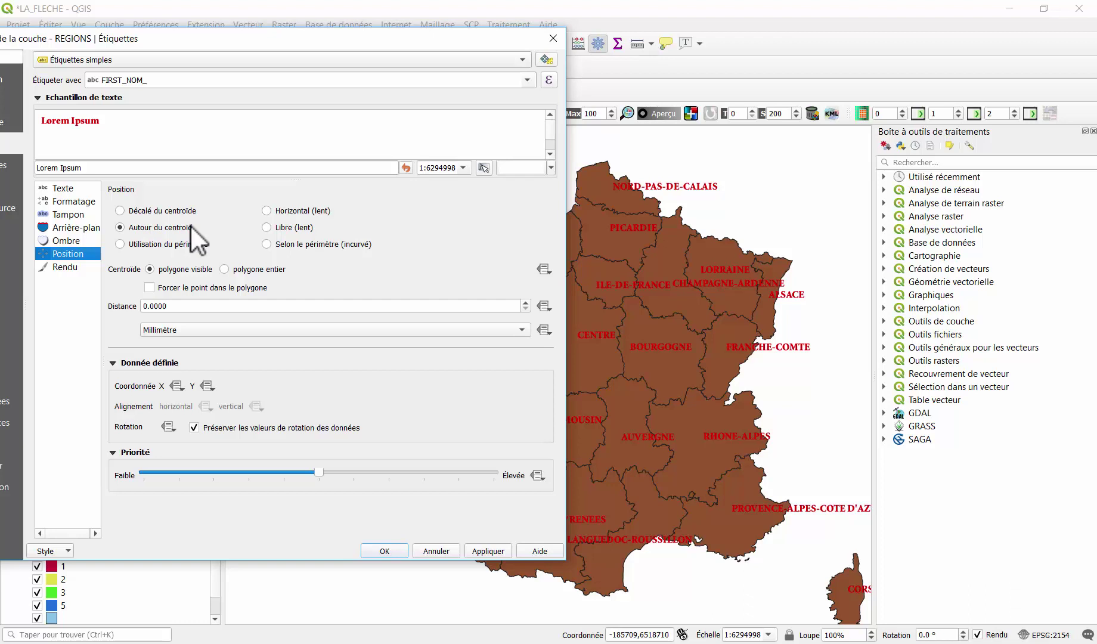
pyautogui.click(553, 39)
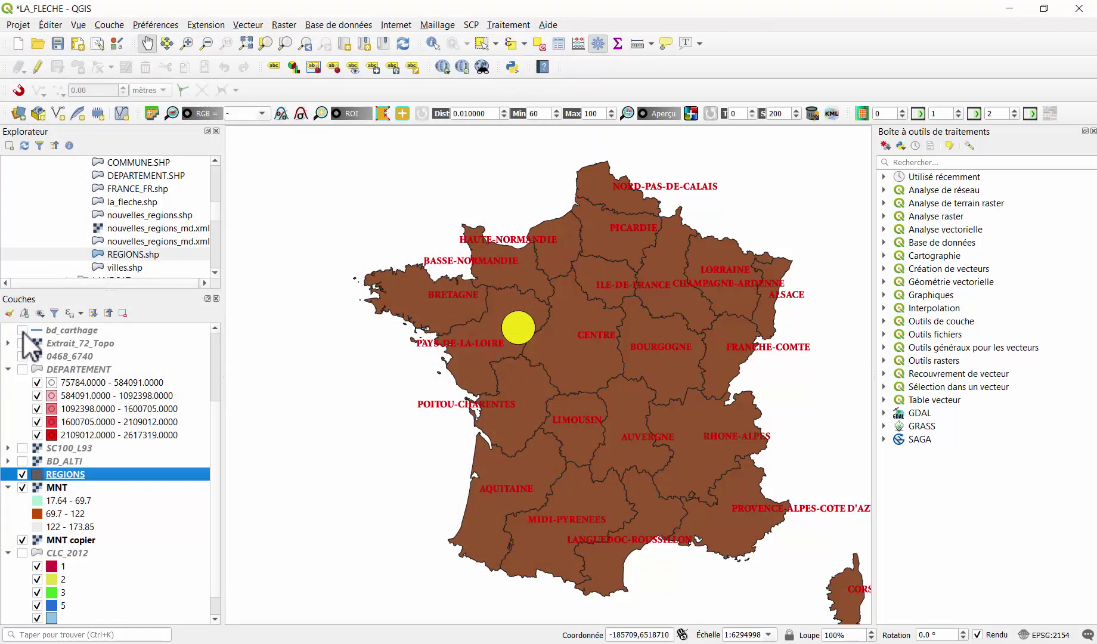
# Step: Show the bd_carthage river layer and hide the REGIONS, MNT copier and MNT layers
pyautogui.click(22, 330)
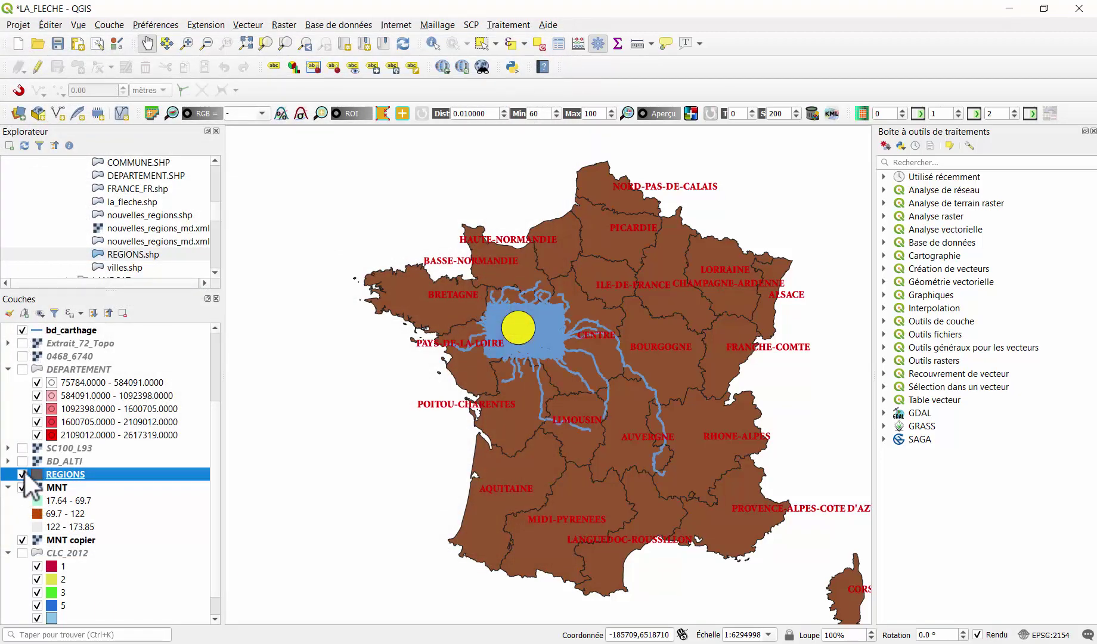
pyautogui.click(23, 473)
pyautogui.scroll(5, 502, 336)
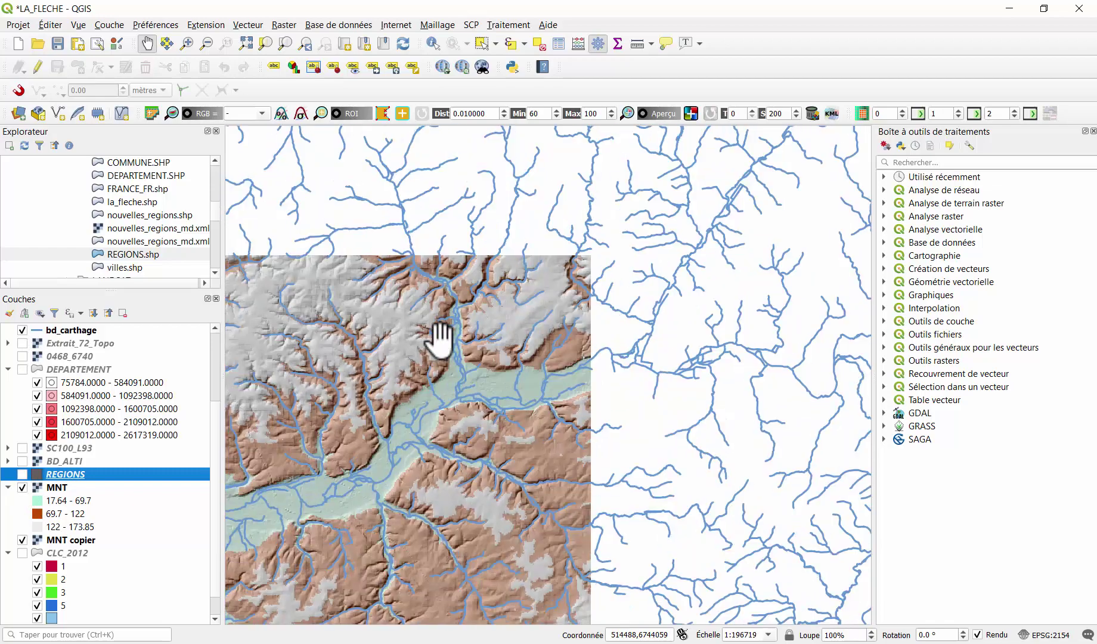
pyautogui.scroll(3, 439, 338)
pyautogui.scroll(-2, 523, 338)
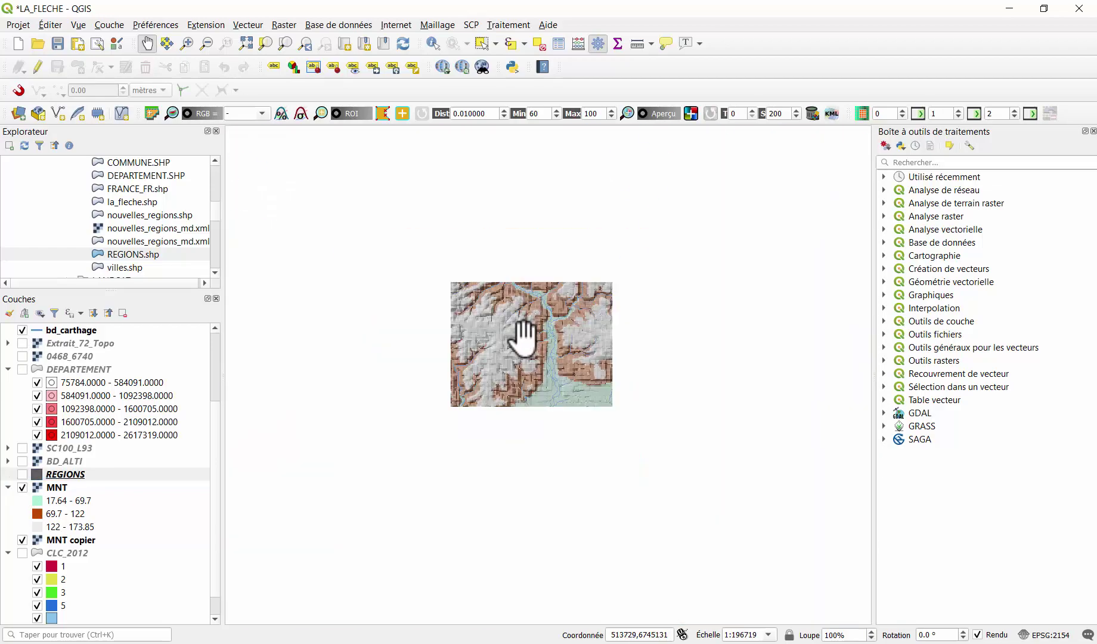
pyautogui.scroll(-1, 522, 338)
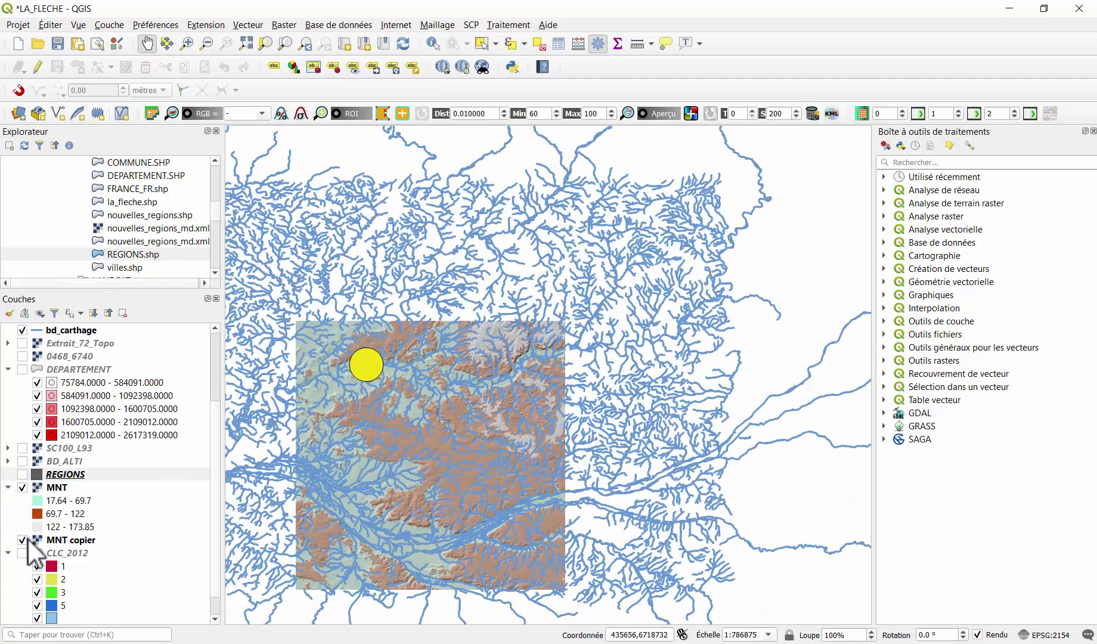
pyautogui.click(23, 539)
pyautogui.click(22, 487)
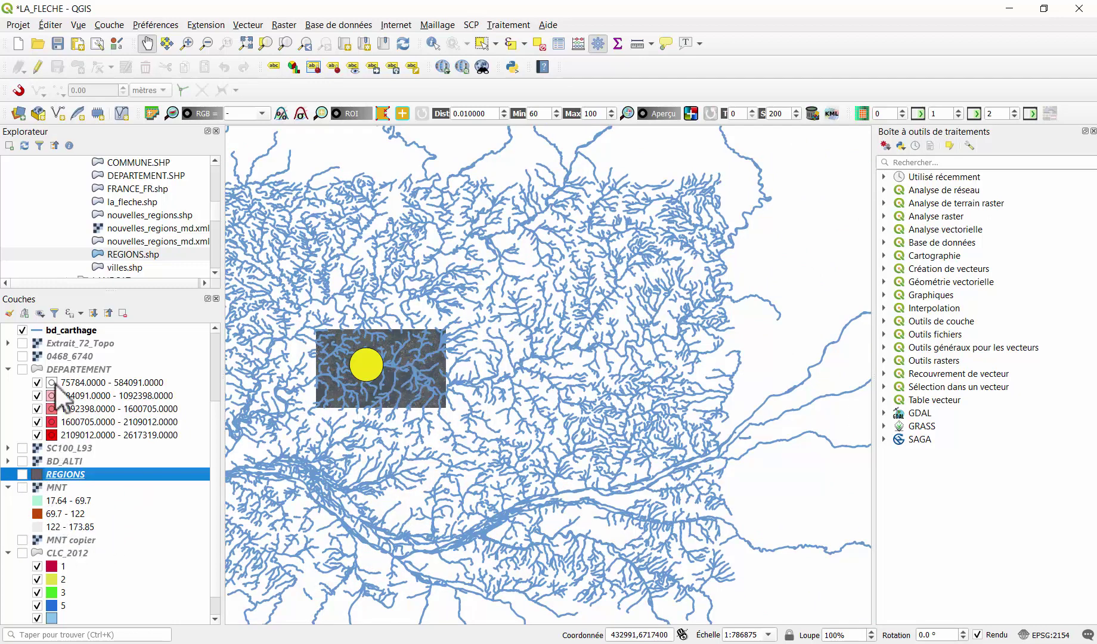
# Step: Enable simple labels (Étiquettes simples) on the bd_carthage layer using the TOPONYME field and confirm
pyautogui.scroll(5, 56, 385)
pyautogui.scroll(-5, 55, 376)
pyautogui.scroll(5, 55, 376)
pyautogui.moveTo(355, 314); pyautogui.dragTo(537, 316)
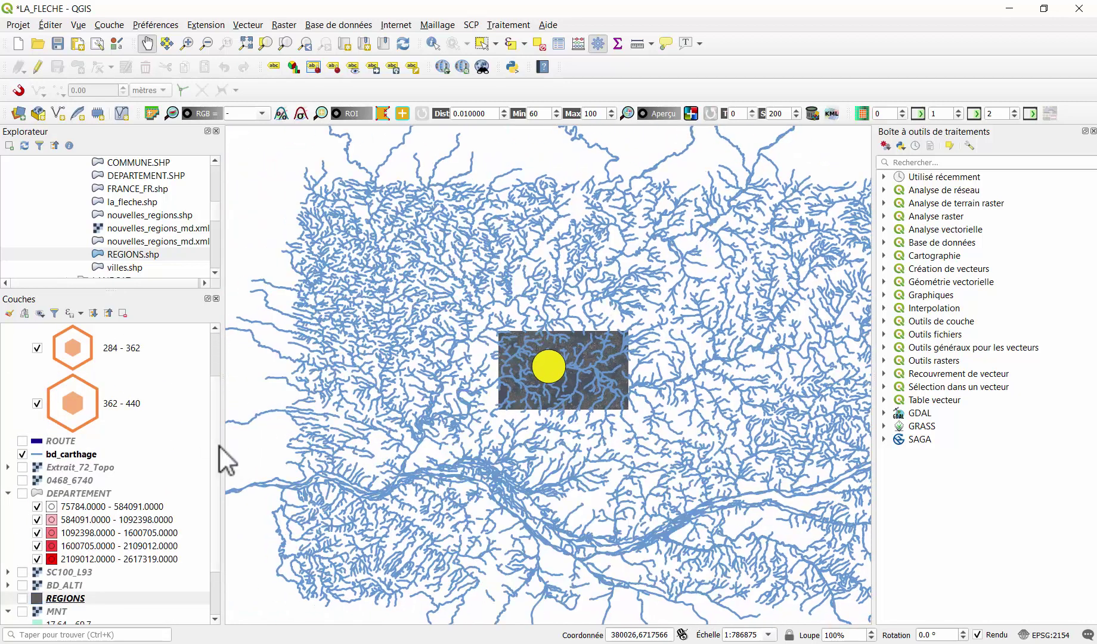
pyautogui.rightClick(94, 453)
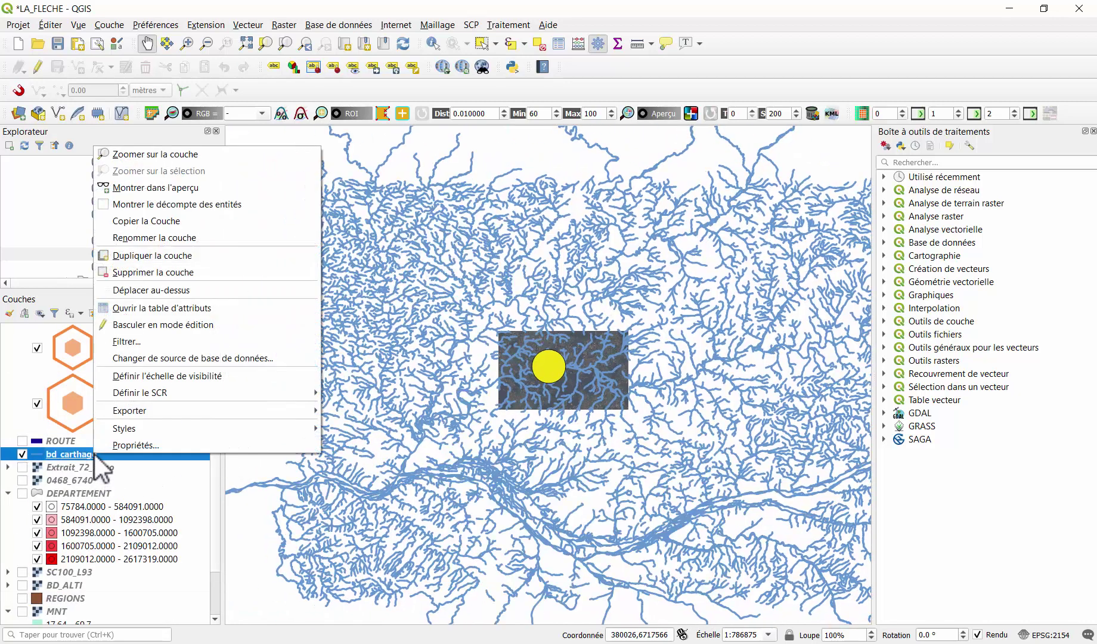
pyautogui.click(158, 444)
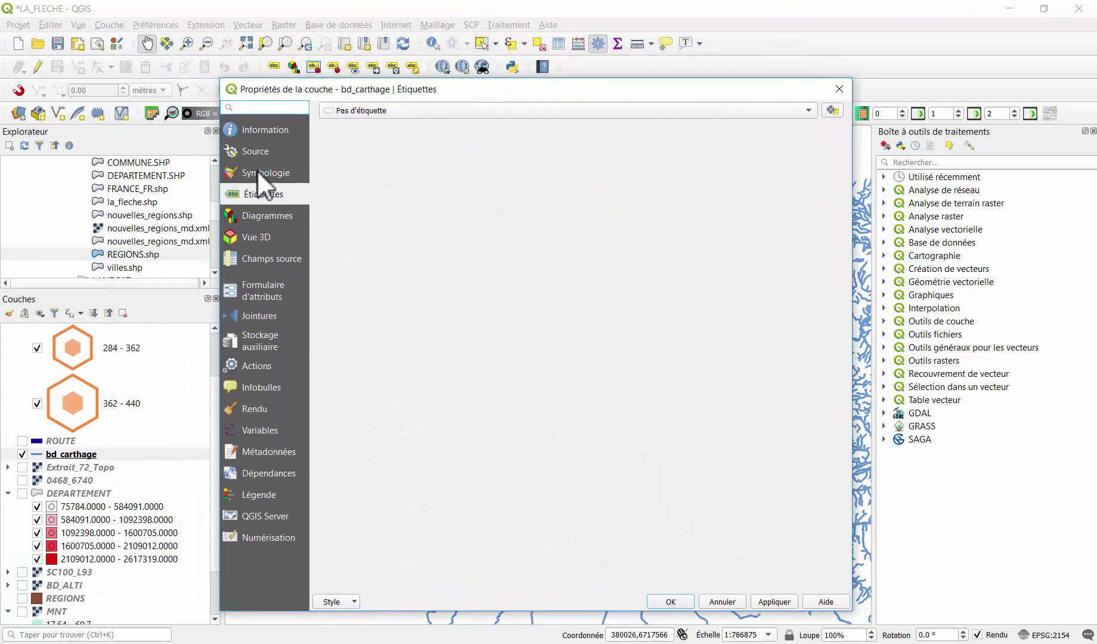
pyautogui.click(514, 112)
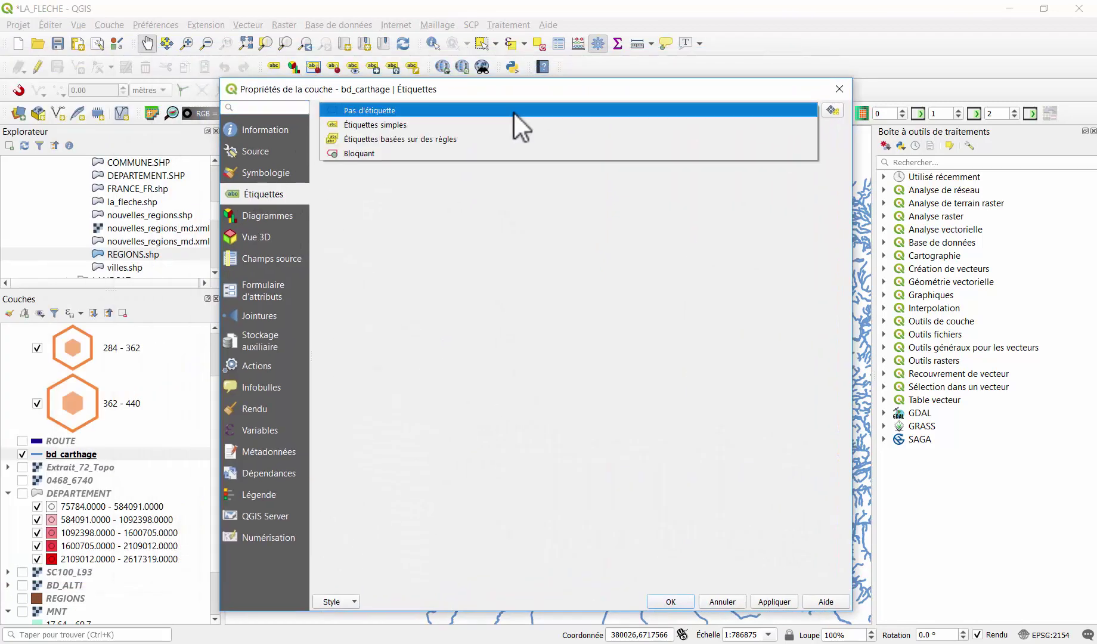
pyautogui.click(451, 126)
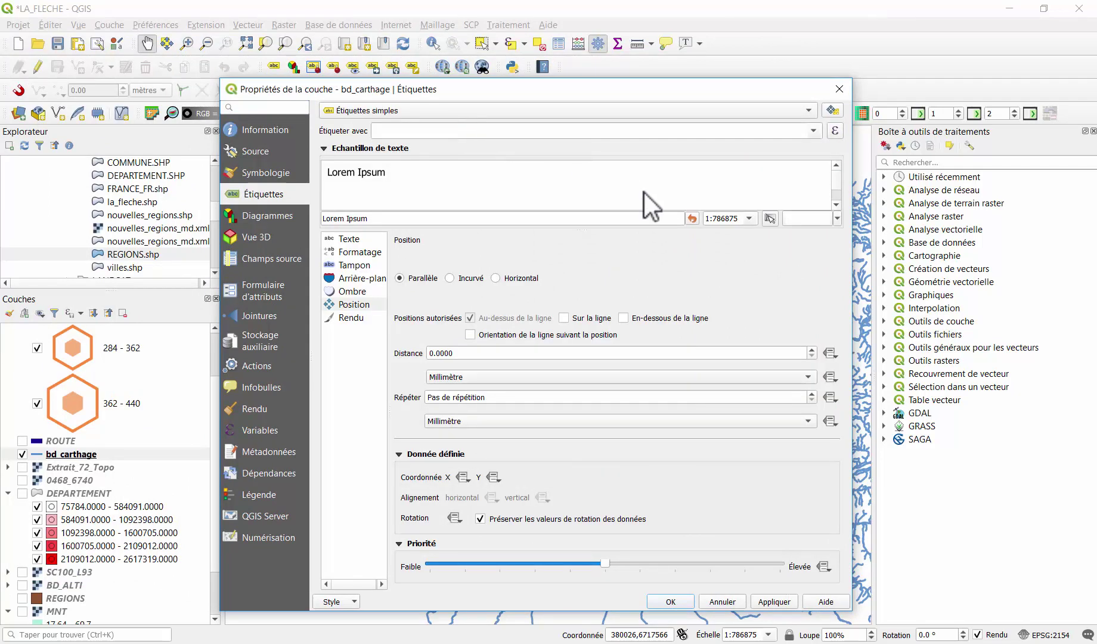
pyautogui.click(814, 132)
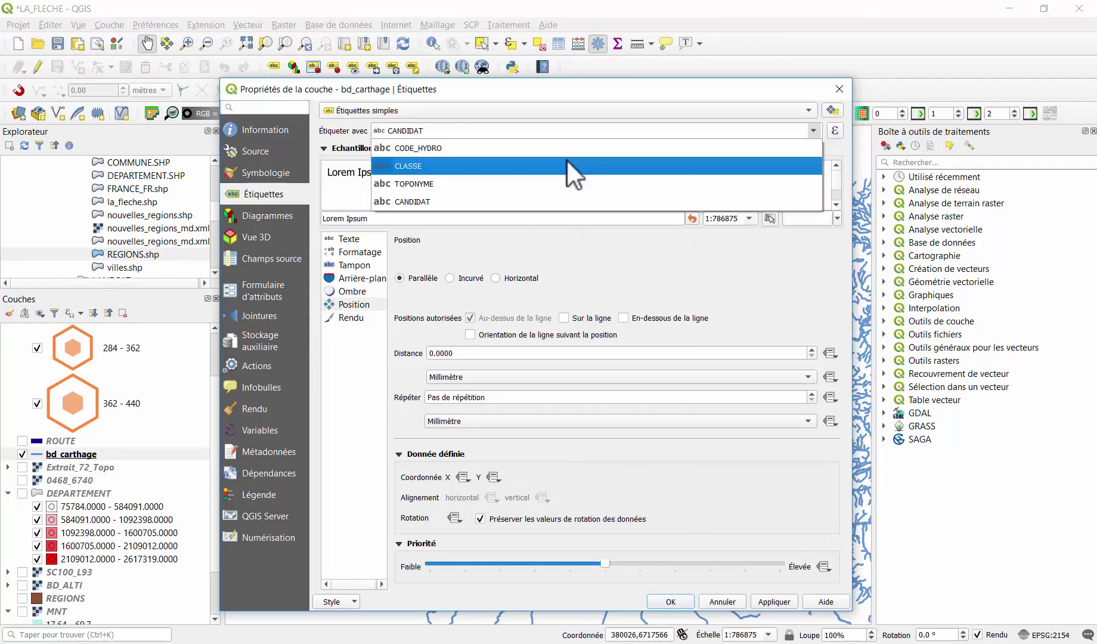
pyautogui.click(444, 184)
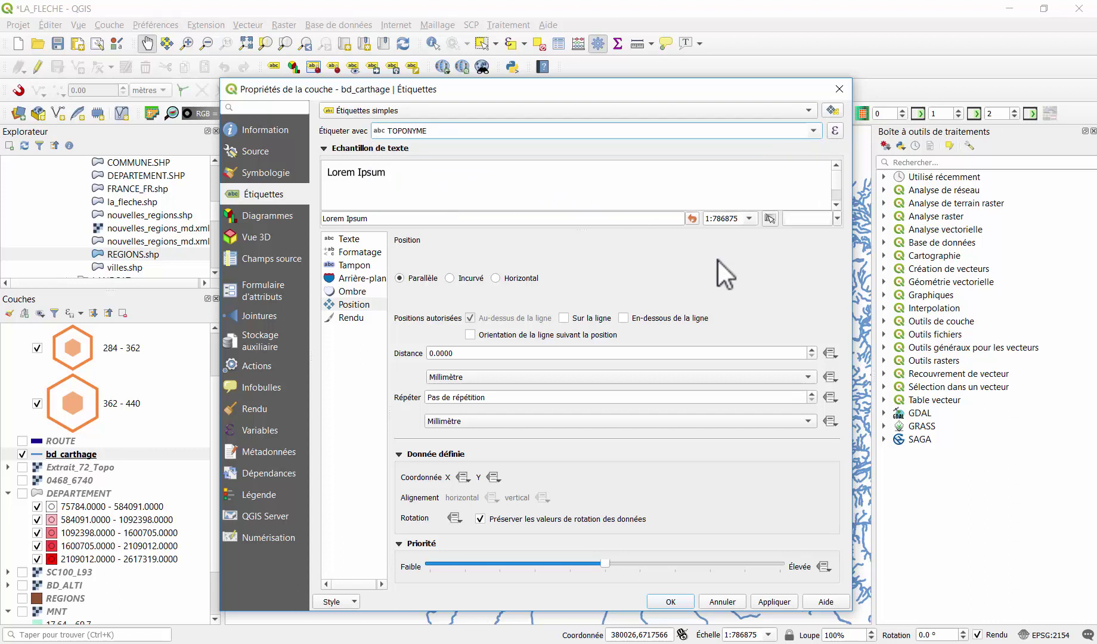
pyautogui.click(773, 602)
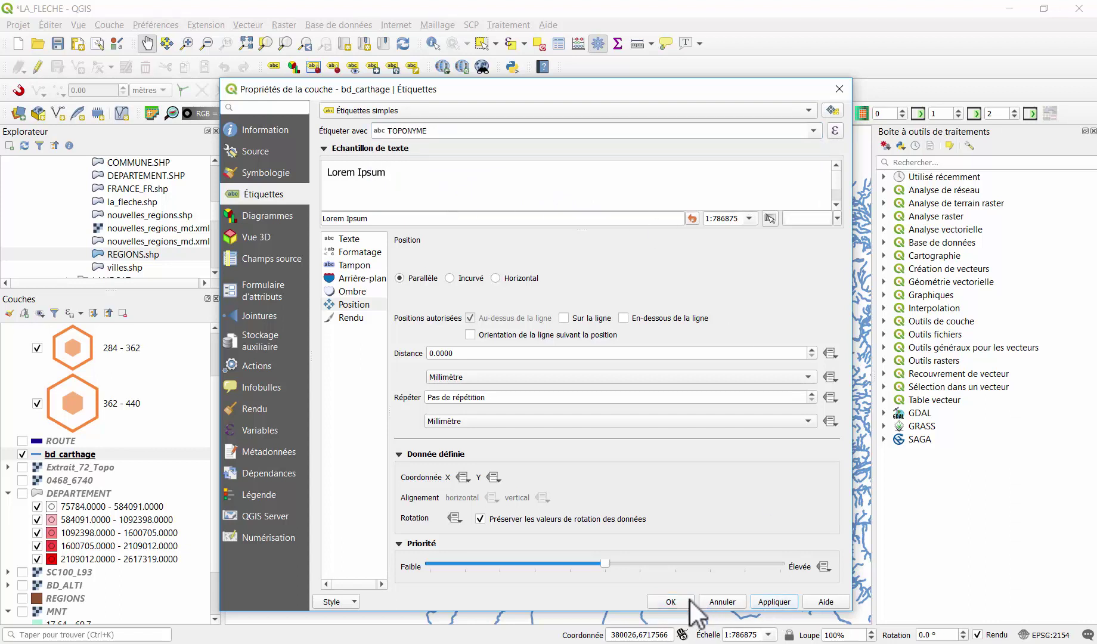
pyautogui.click(683, 602)
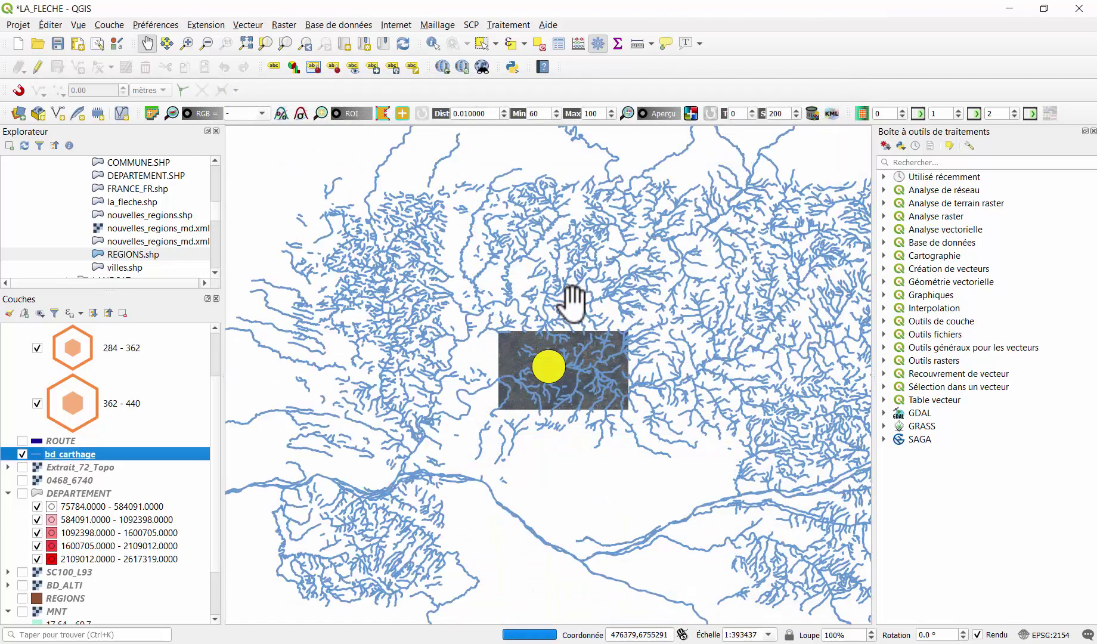
# Step: Set the position of the bd_carthage labels to curved (Incurvé) and apply it to the map
pyautogui.scroll(3, 572, 313)
pyautogui.moveTo(351, 322); pyautogui.dragTo(544, 255)
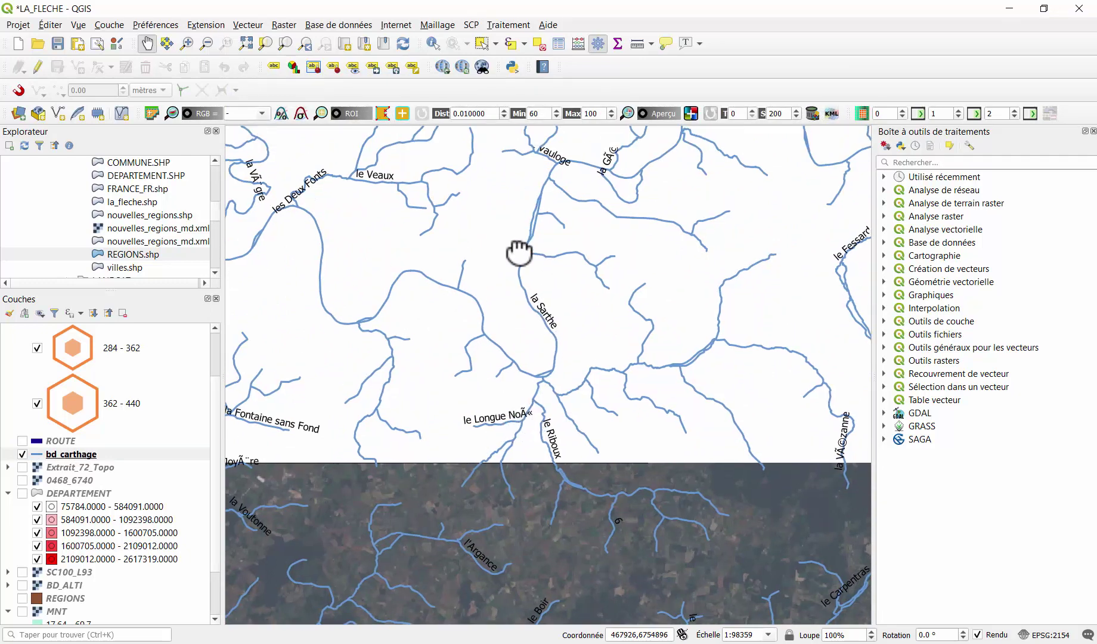
pyautogui.moveTo(518, 247); pyautogui.dragTo(523, 367)
pyautogui.moveTo(578, 206); pyautogui.dragTo(485, 281)
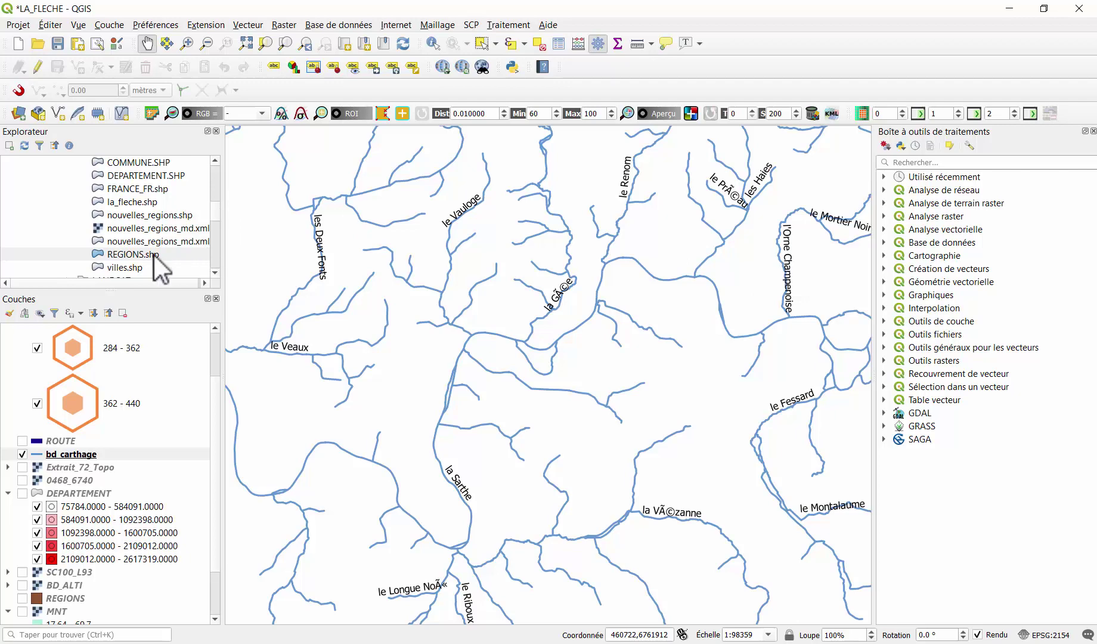
pyautogui.rightClick(89, 454)
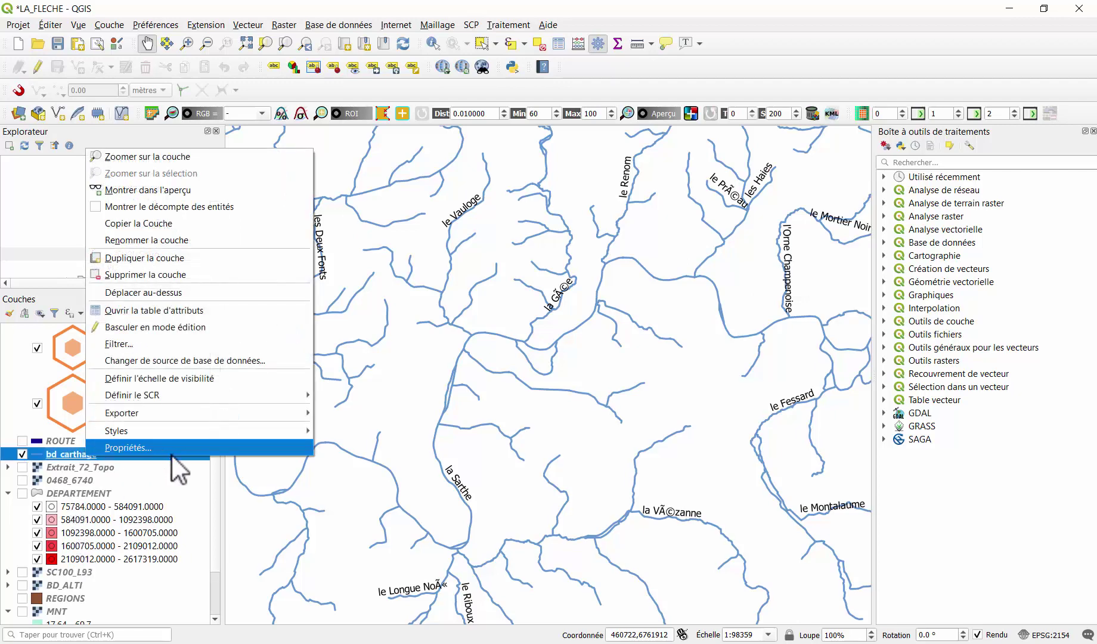
pyautogui.click(172, 453)
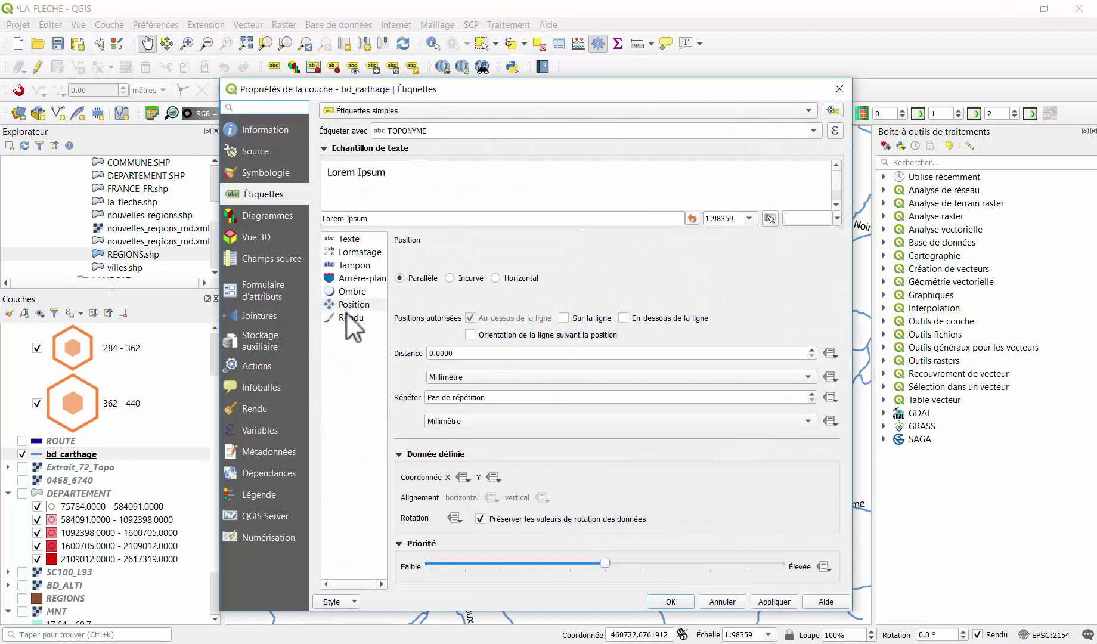
pyautogui.click(350, 307)
pyautogui.moveTo(573, 95); pyautogui.dragTo(540, 373)
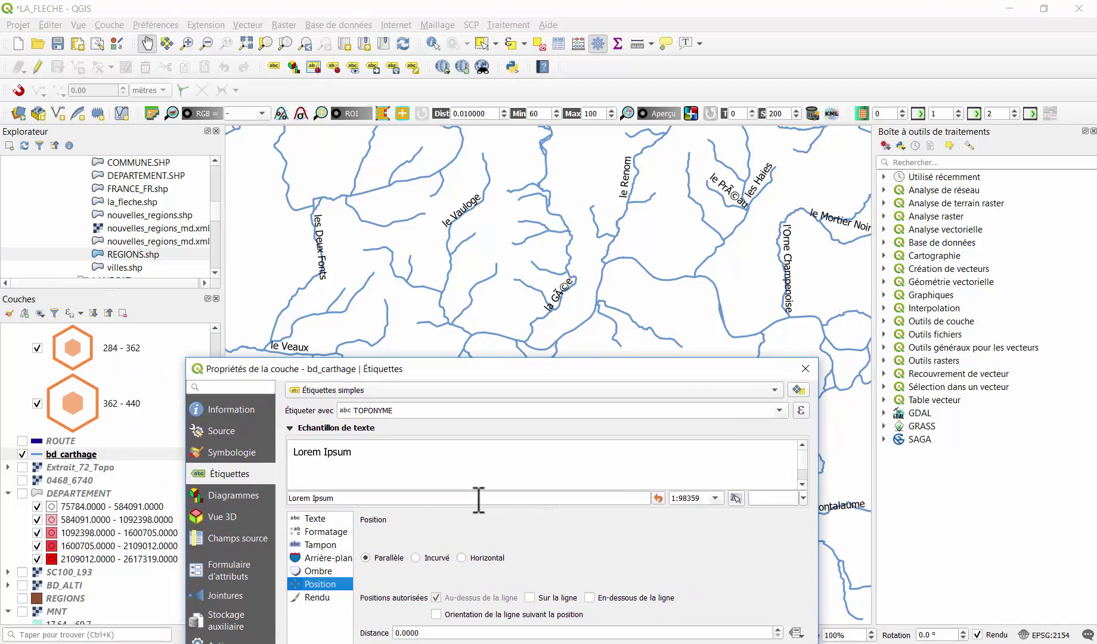
pyautogui.click(437, 560)
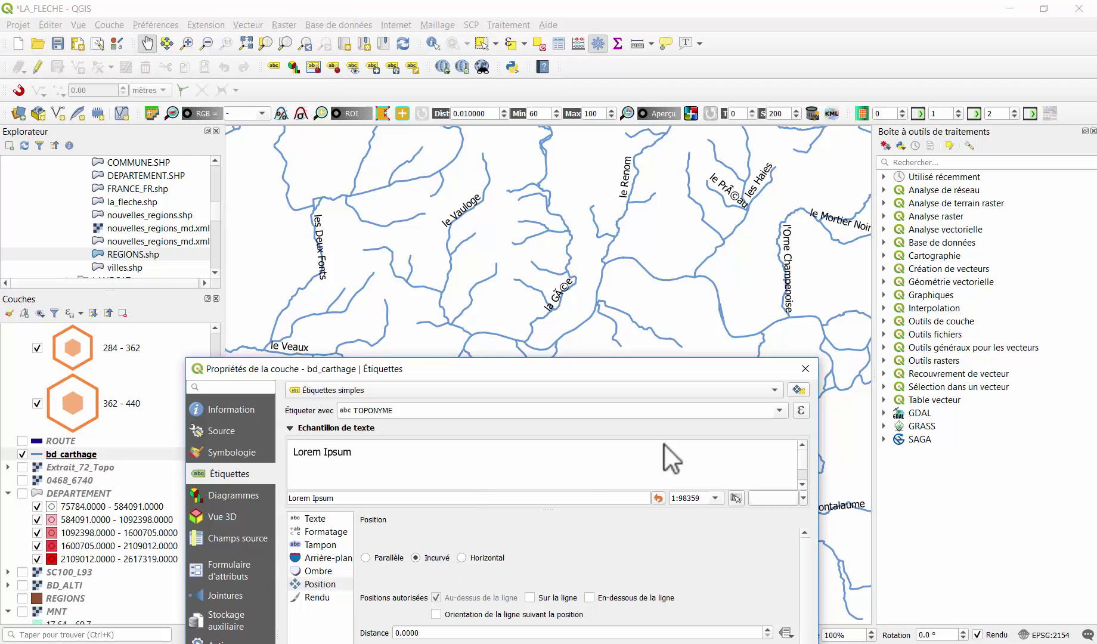
pyautogui.moveTo(668, 368); pyautogui.dragTo(549, 244)
pyautogui.moveTo(531, 203); pyautogui.dragTo(492, 74)
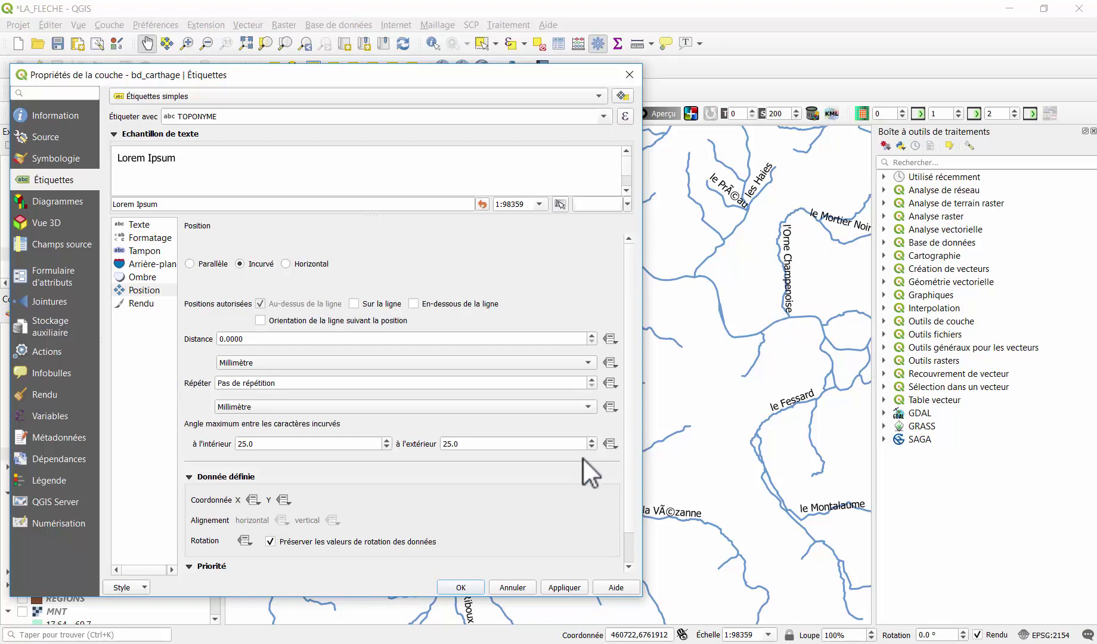
pyautogui.click(558, 587)
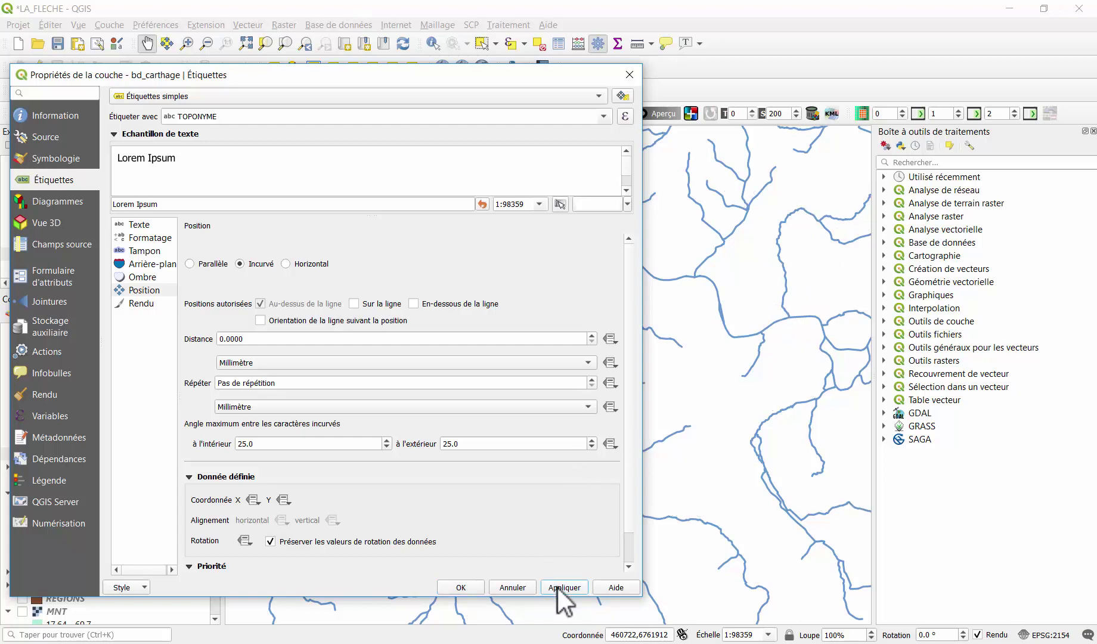
# Step: Close the bd_carthage layer properties with the settings kept and examine the curved river labels on the map at several scales
pyautogui.click(461, 587)
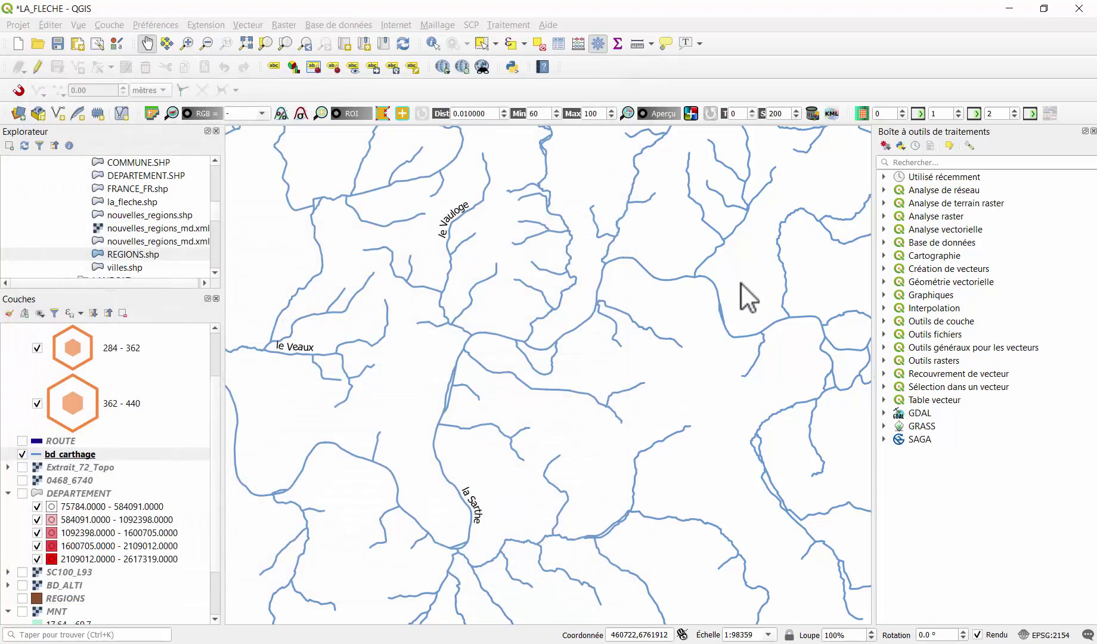
pyautogui.scroll(1, 582, 250)
pyautogui.scroll(1, 582, 251)
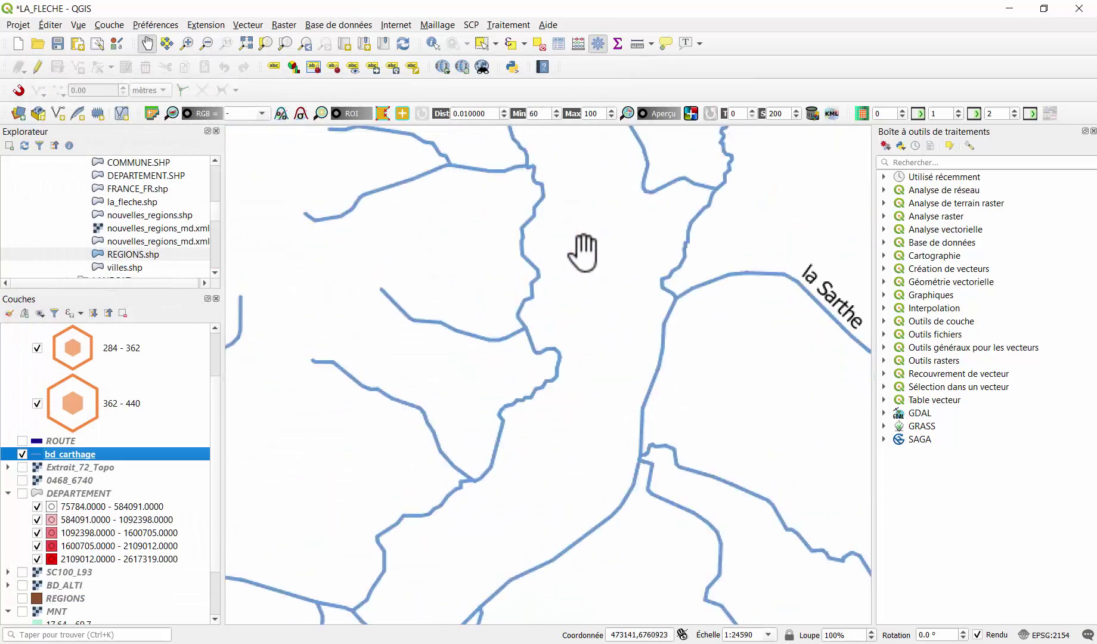
pyautogui.scroll(-2, 584, 255)
pyautogui.scroll(1, 572, 257)
pyautogui.moveTo(423, 191); pyautogui.dragTo(604, 274)
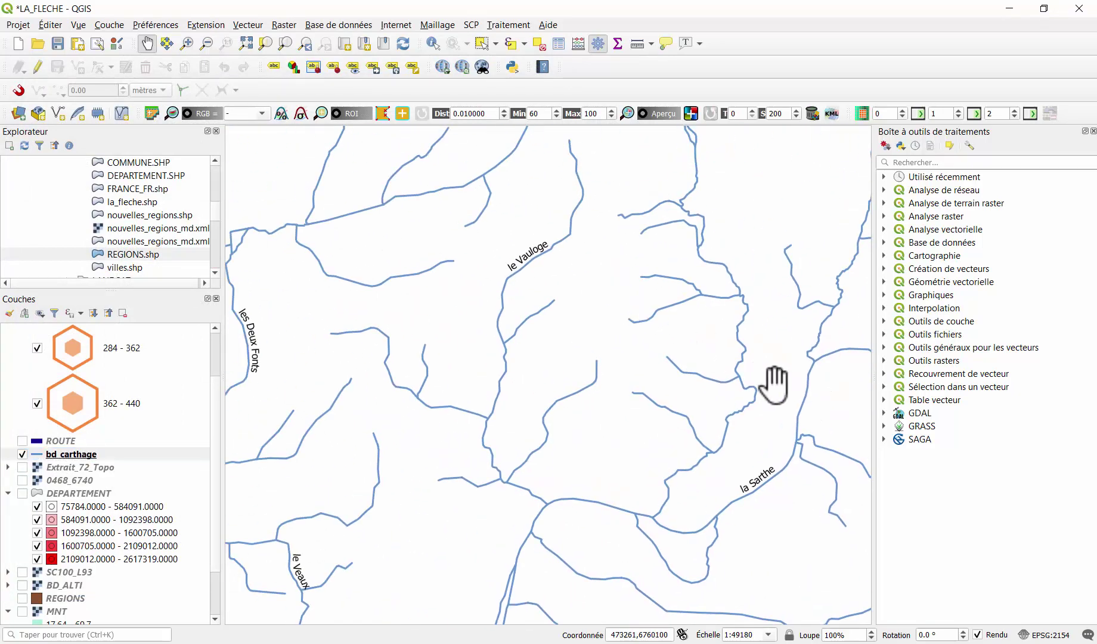
pyautogui.moveTo(763, 386); pyautogui.dragTo(570, 370)
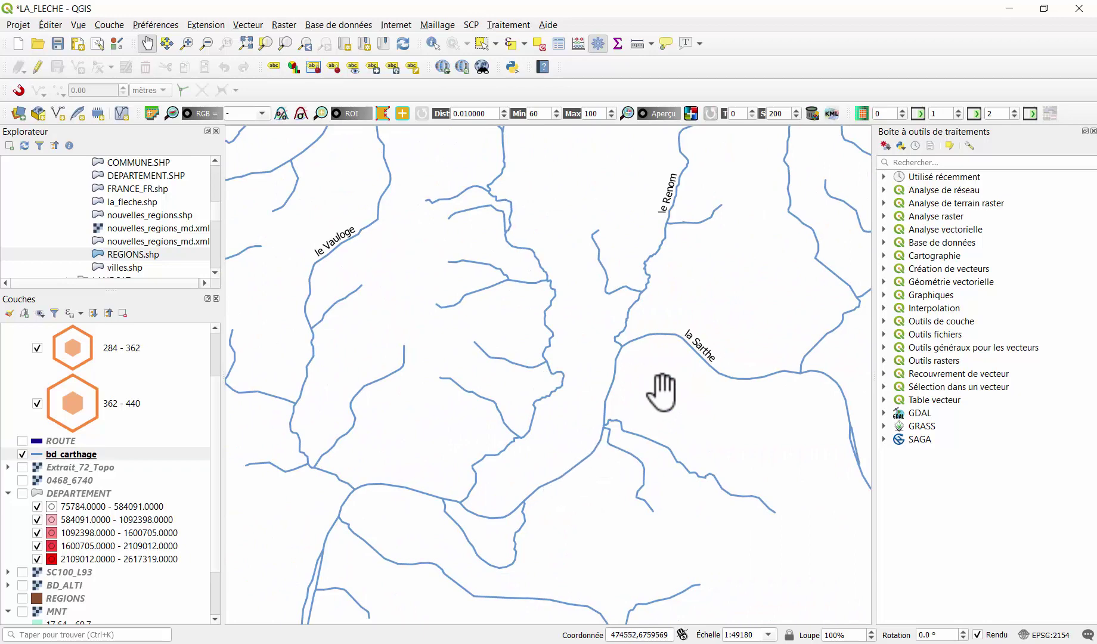
pyautogui.moveTo(692, 221); pyautogui.dragTo(680, 303)
pyautogui.scroll(1, 676, 301)
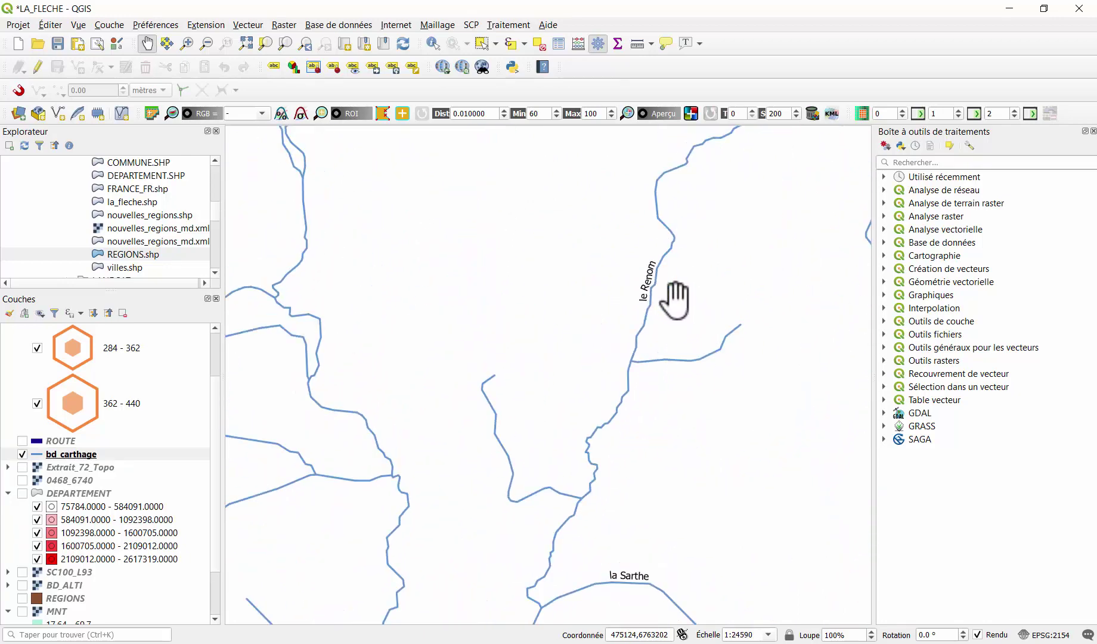
pyautogui.scroll(-2, 675, 301)
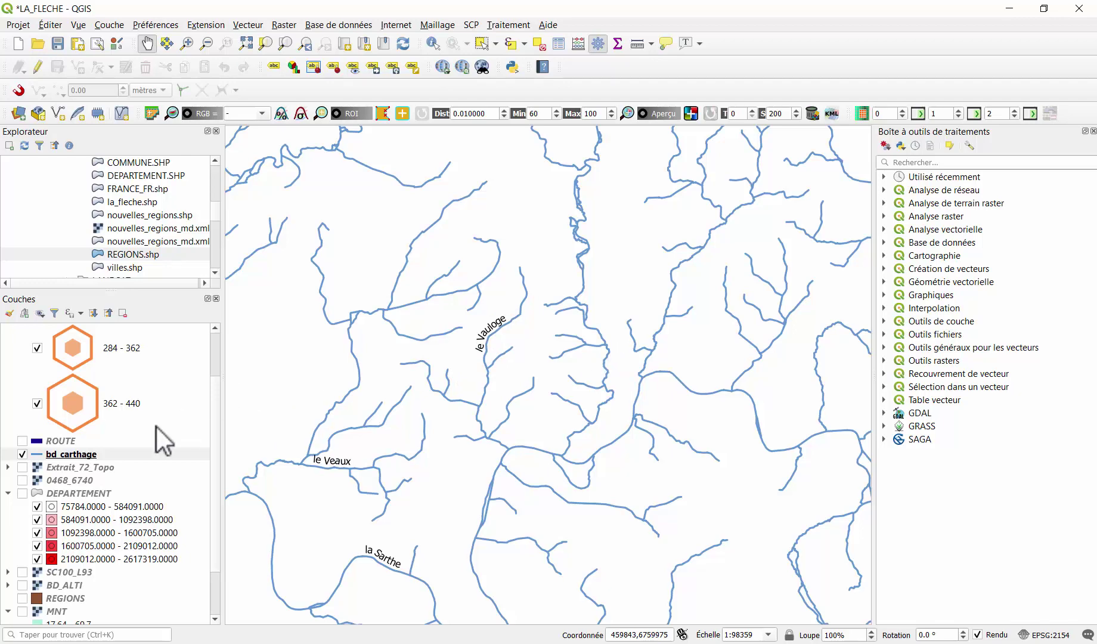
# Step: Set the bd_carthage label rendering to show all labels of the layer, including colliding ones, and confirm the layer properties
pyautogui.click(123, 453)
pyautogui.rightClick(124, 453)
pyautogui.click(200, 456)
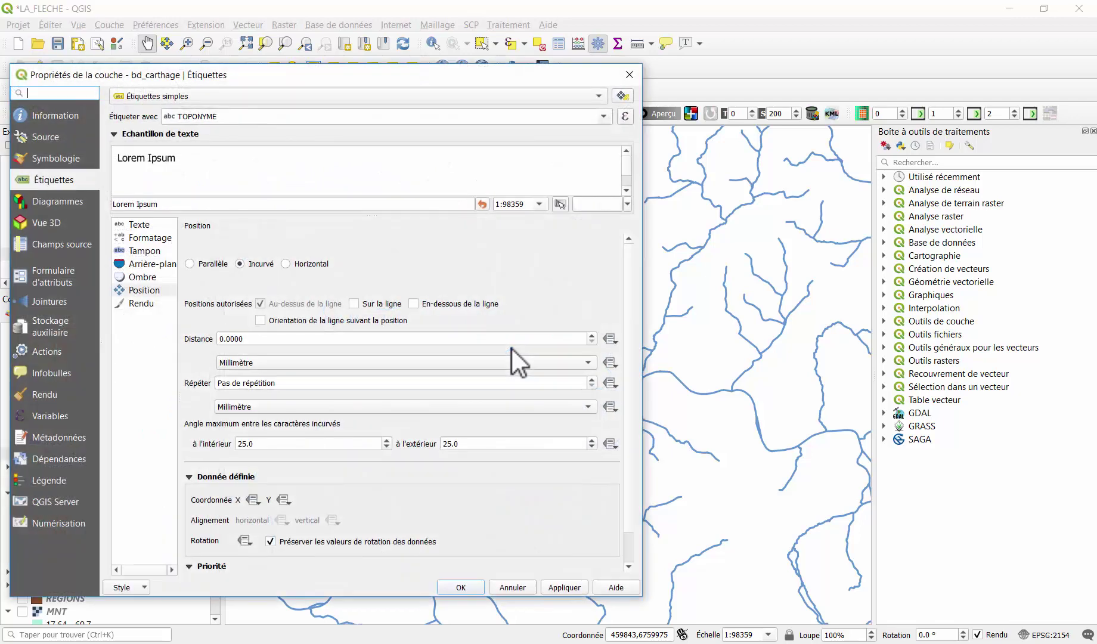
pyautogui.click(136, 304)
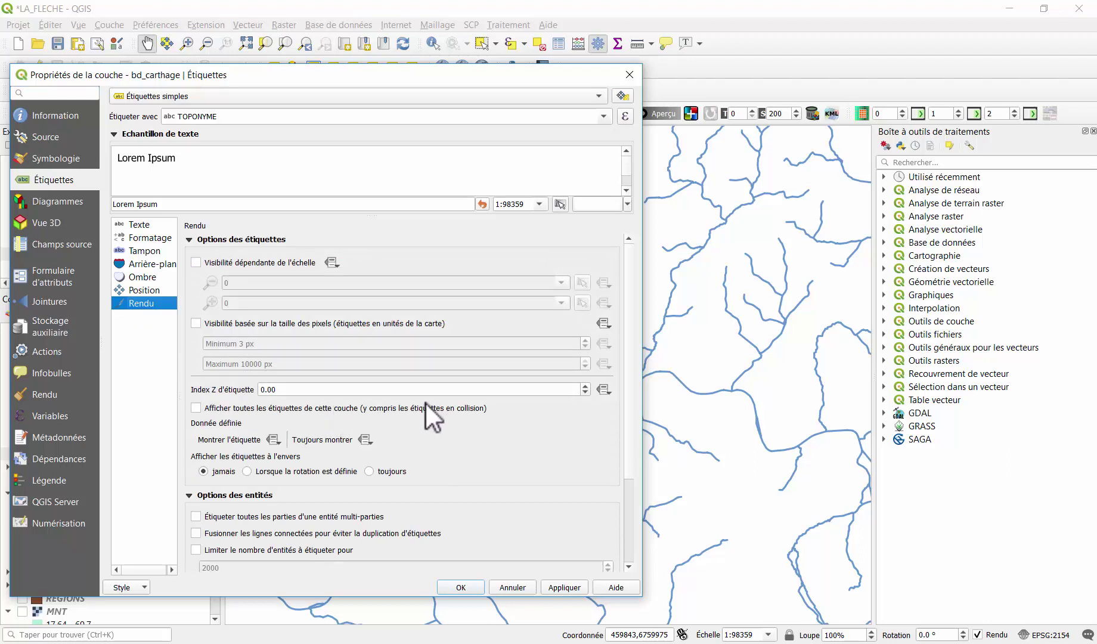
pyautogui.click(196, 408)
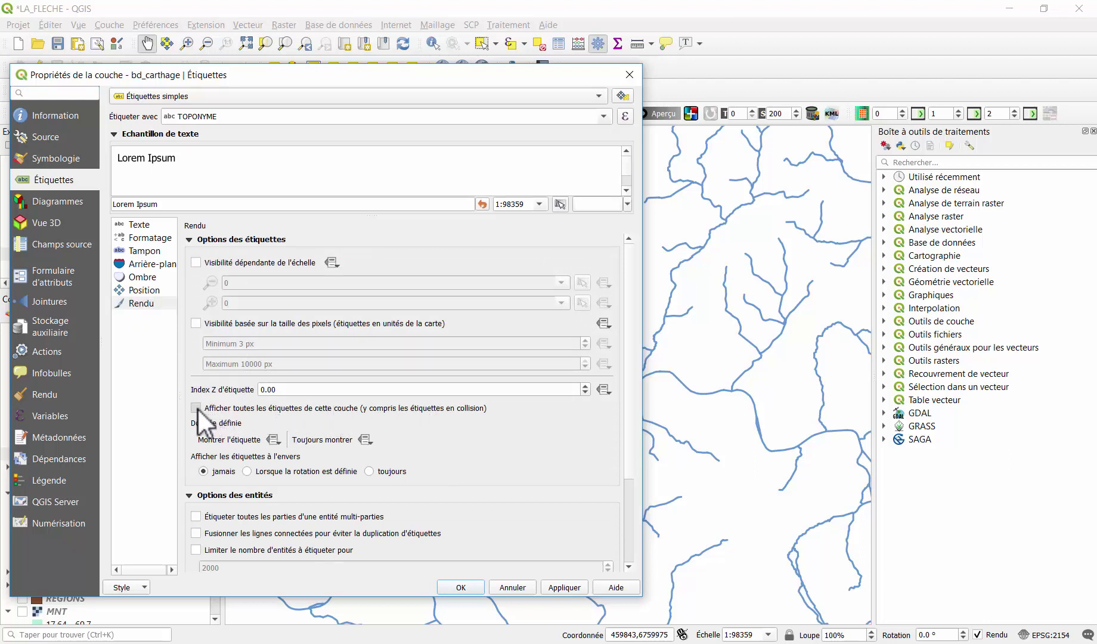
pyautogui.click(460, 587)
# Step: Examine the density and overlap of the bd_carthage river labels across the whole network and at closer scales
pyautogui.scroll(-2, 547, 331)
pyautogui.scroll(-4, 546, 328)
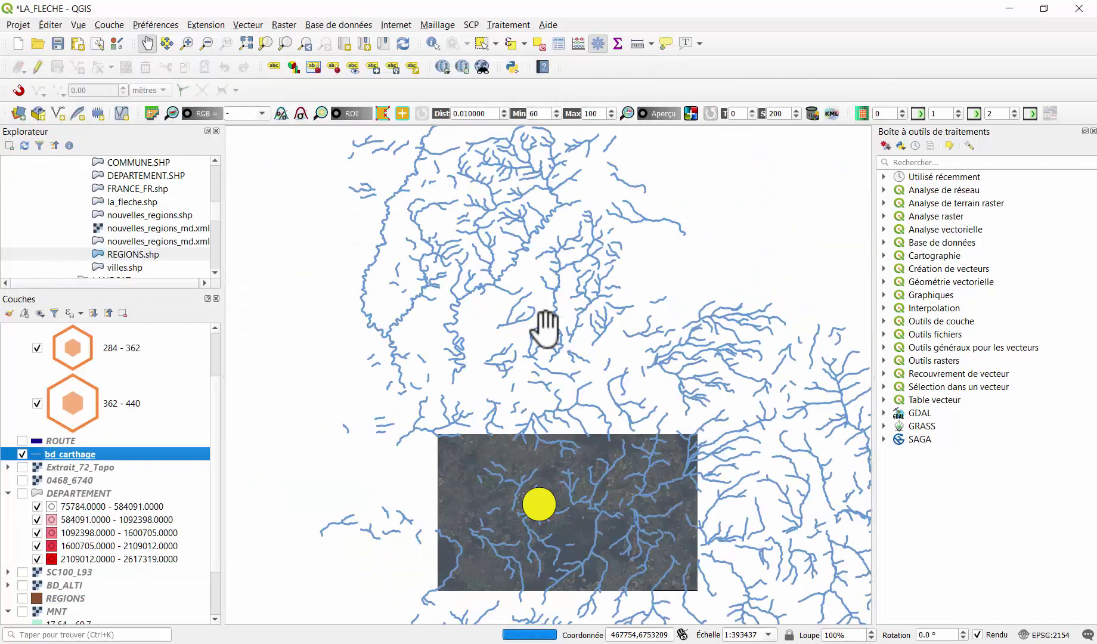
pyautogui.scroll(1, 546, 328)
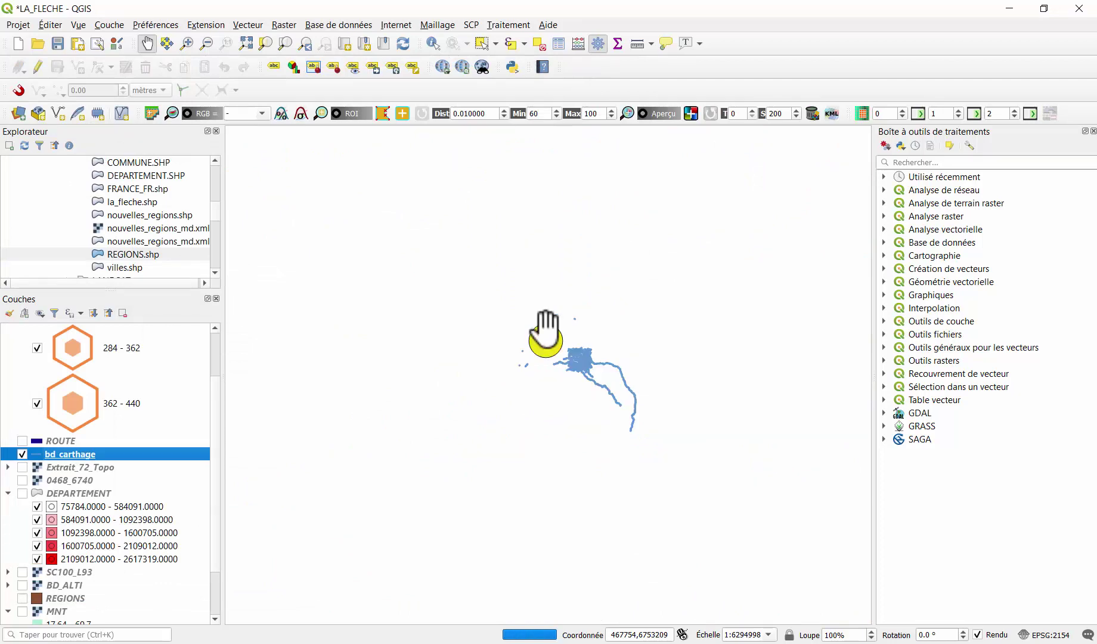
pyautogui.scroll(4, 546, 328)
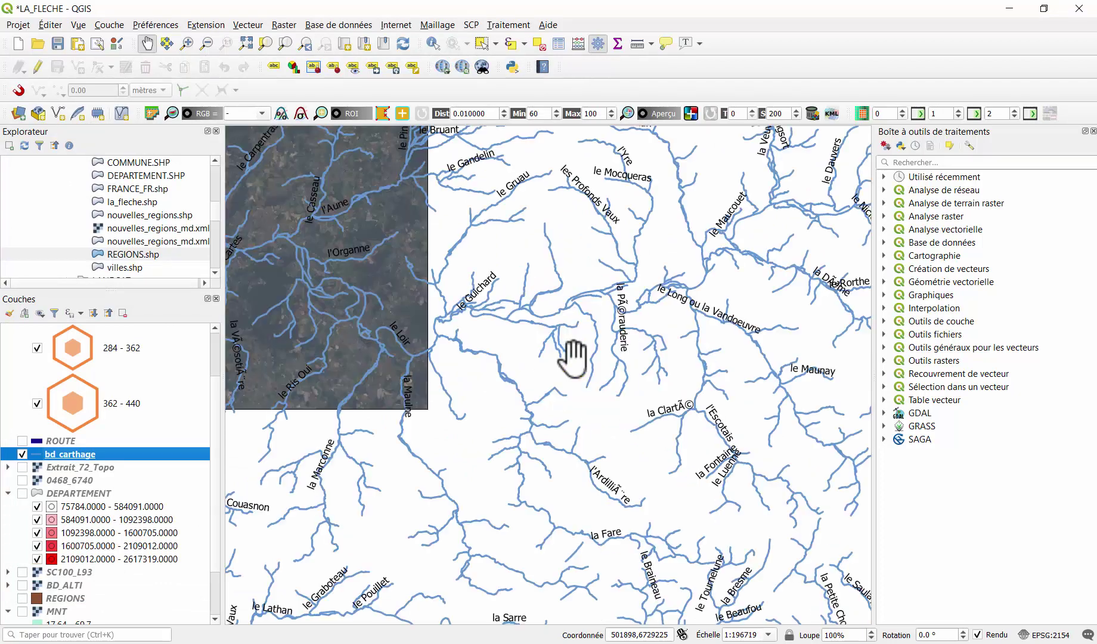
pyautogui.scroll(-2, 515, 342)
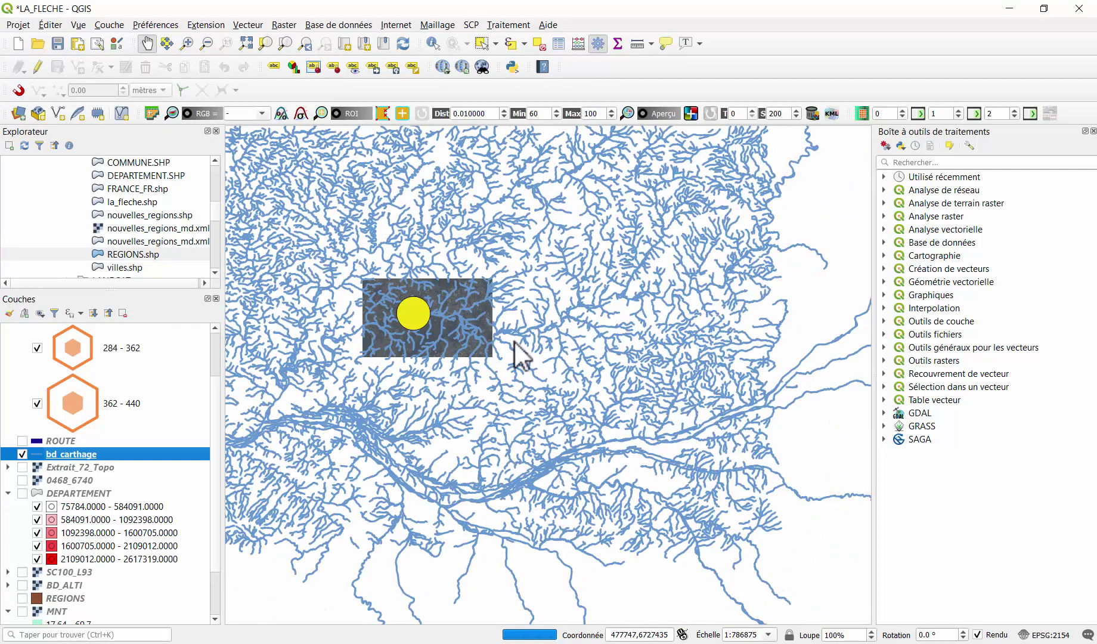
pyautogui.scroll(1, 514, 352)
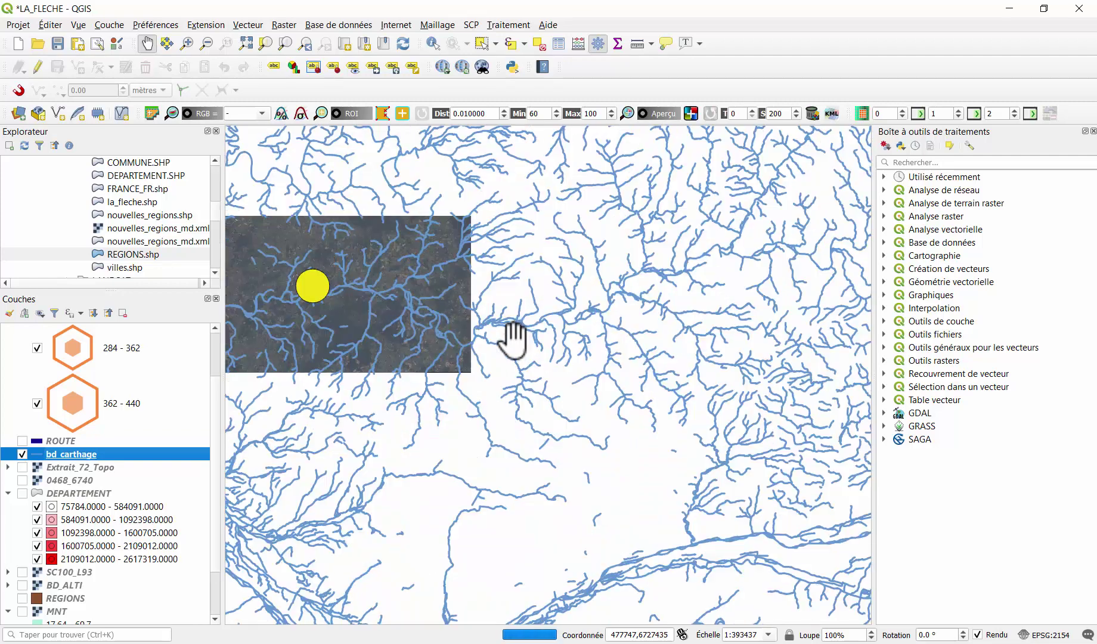
pyautogui.scroll(-2, 513, 341)
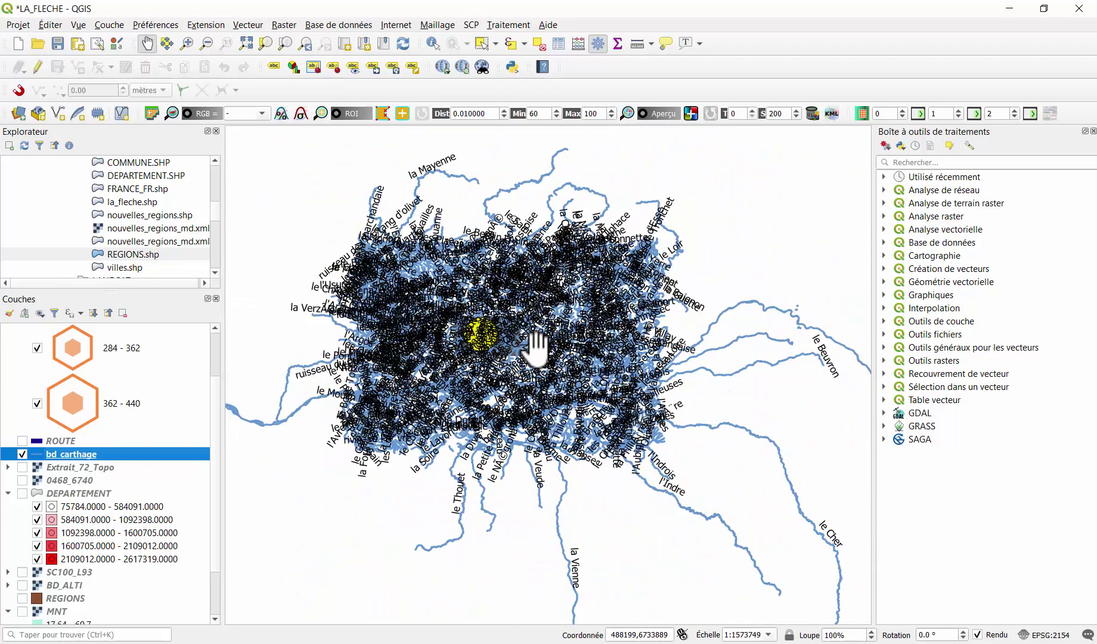